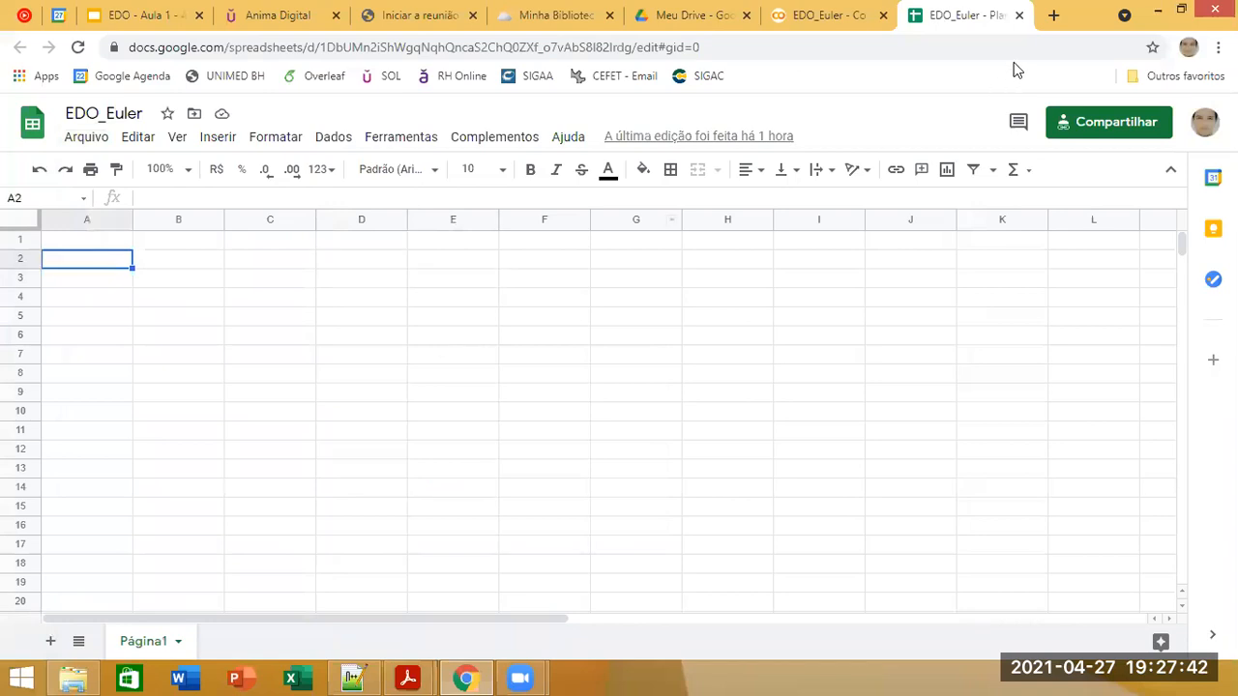
Step: Copy the view-only sharing link of the EDO_Euler spreadsheet and close the sharing settings
left_click(1093, 112)
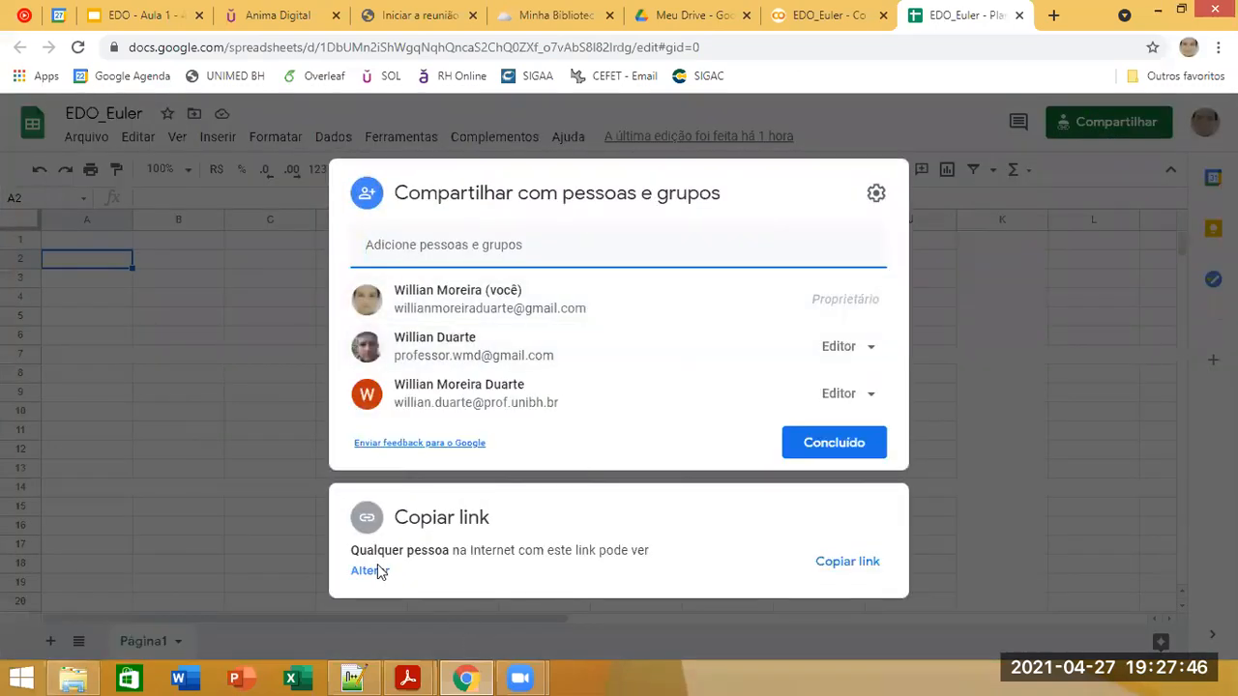
left_click(377, 571)
left_click(837, 406)
left_click(843, 521)
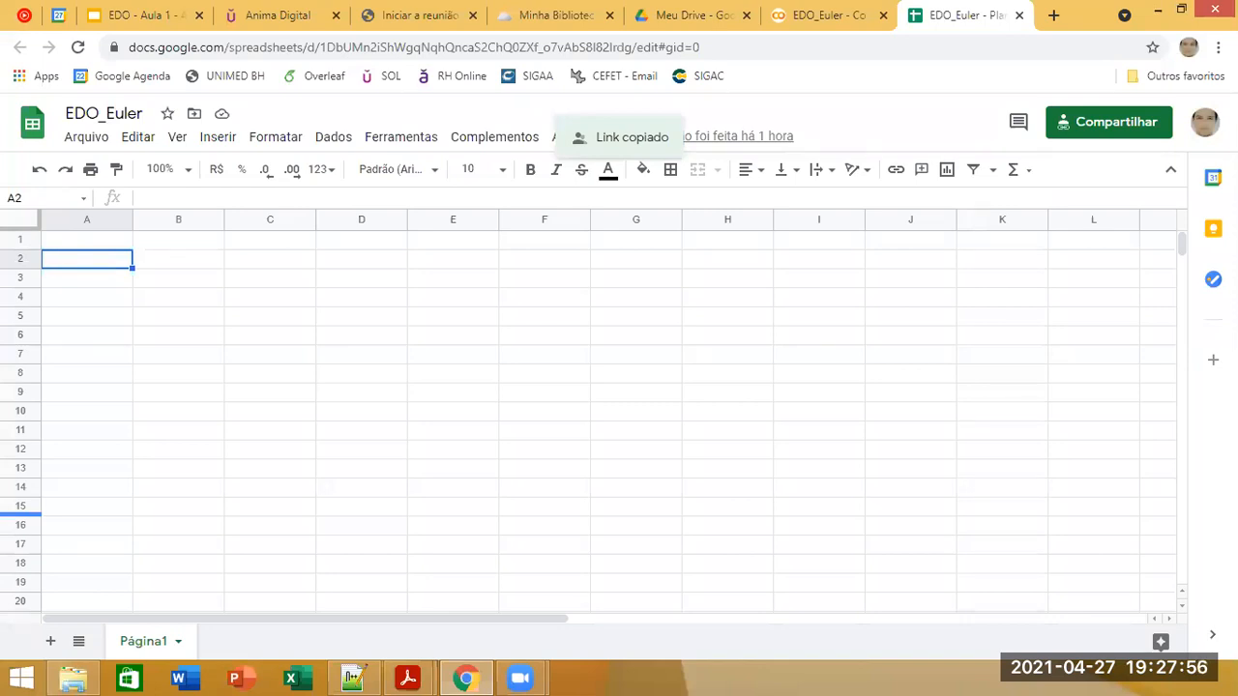
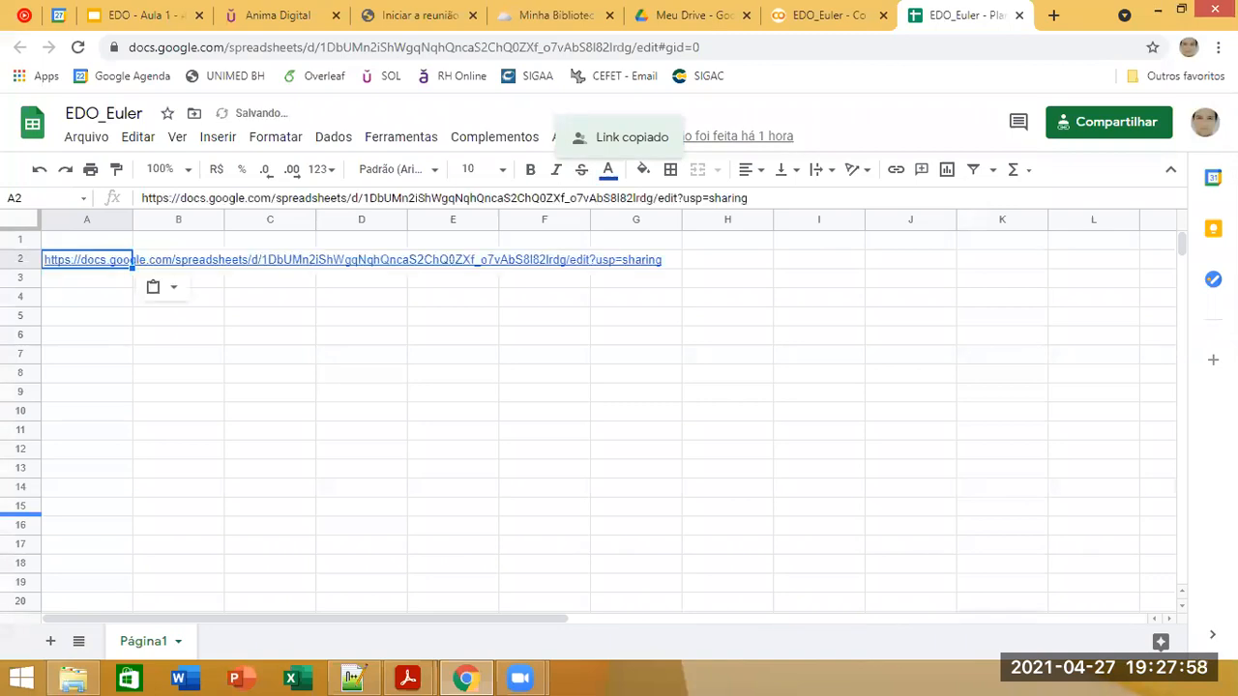
key("ctrl+z")
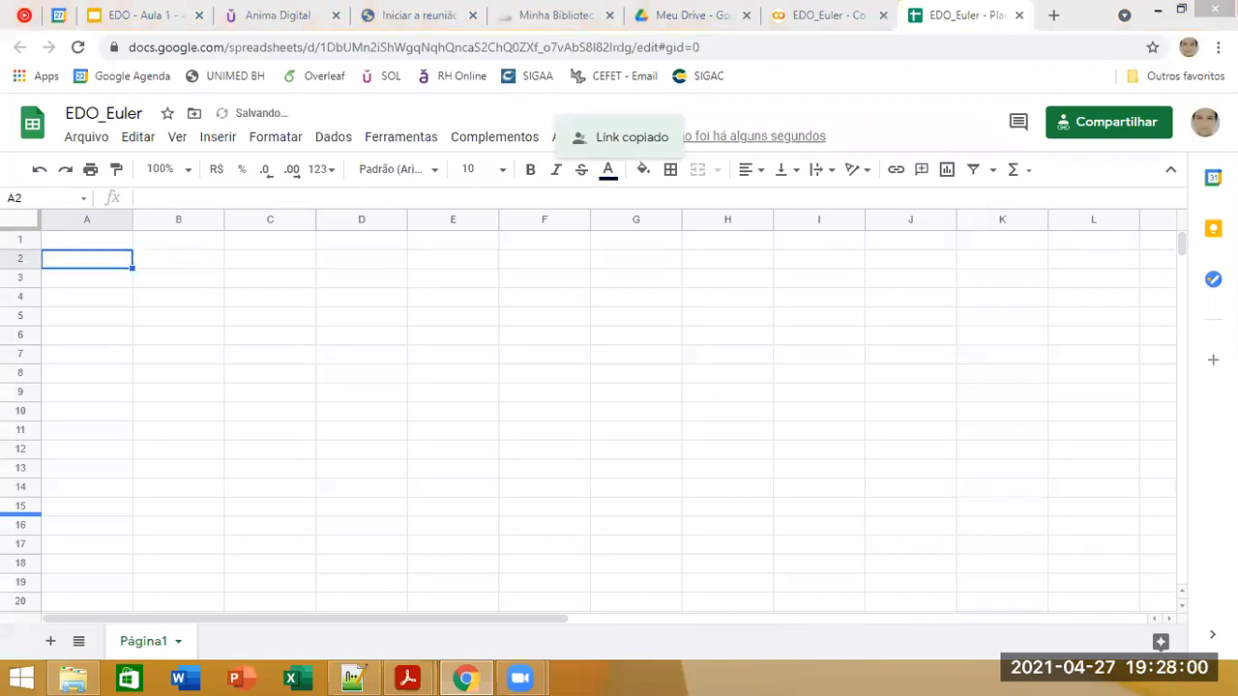
left_click(423, 398)
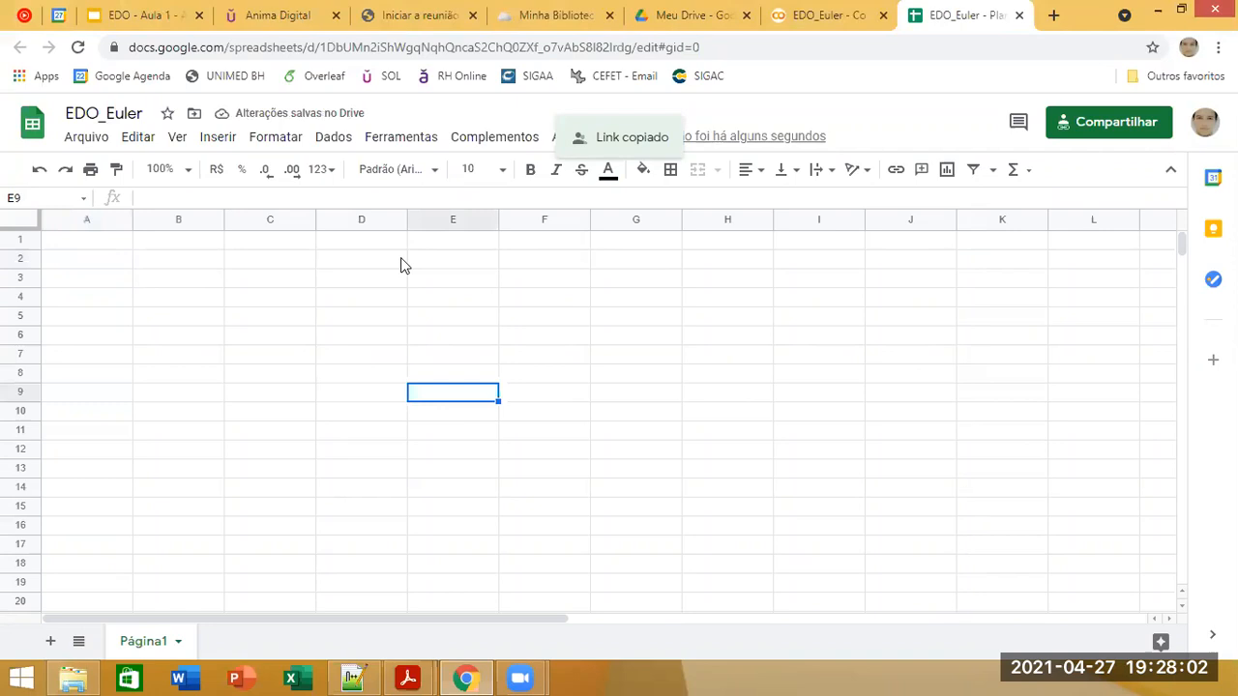
left_click(109, 241)
left_click(84, 259)
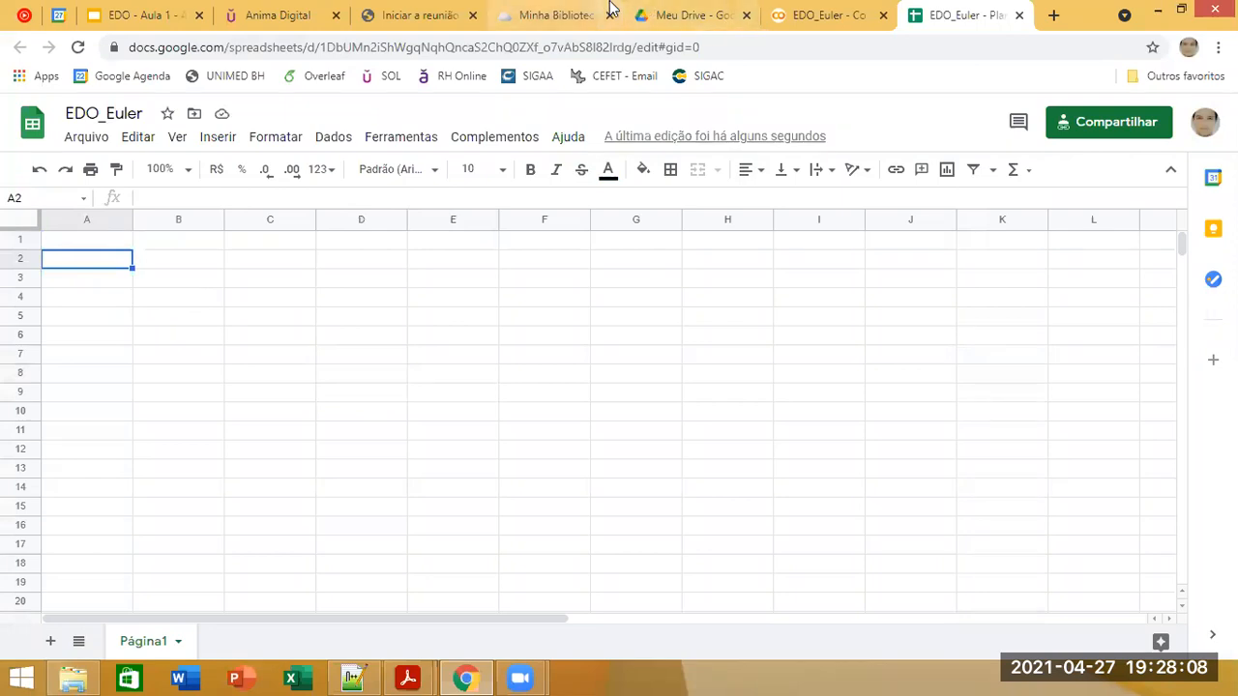
Step: Reconnect the runtime of the EDO_Euler Colab notebook and return to the EDO_Euler spreadsheet
left_click(824, 14)
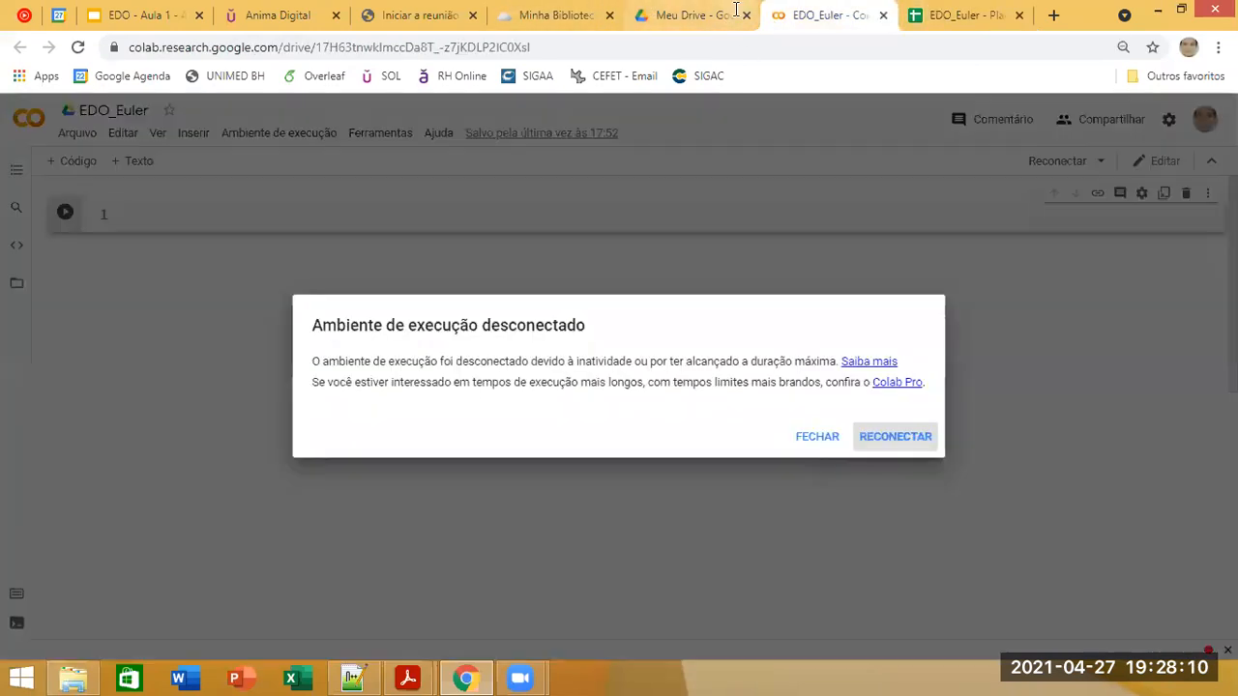
left_click(884, 445)
left_click(943, 12)
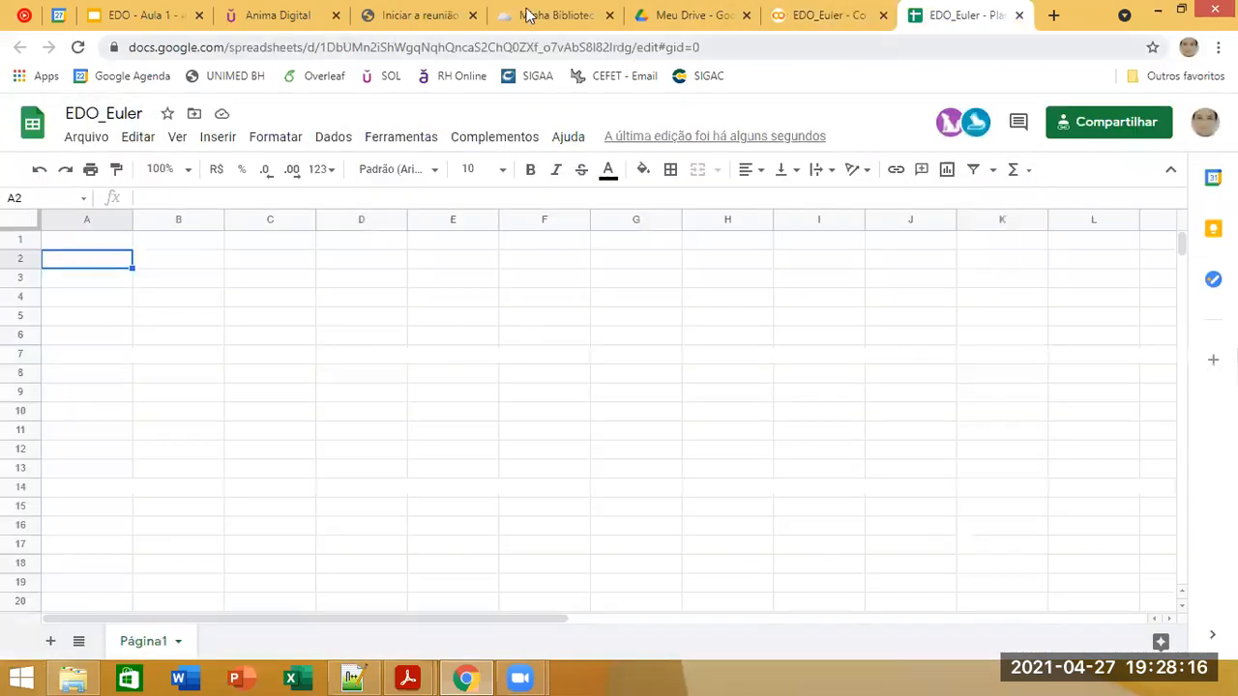
Step: Switch to the EDO - Aula 1 presentation and copy its sharing link
left_click(527, 13)
left_click(259, 12)
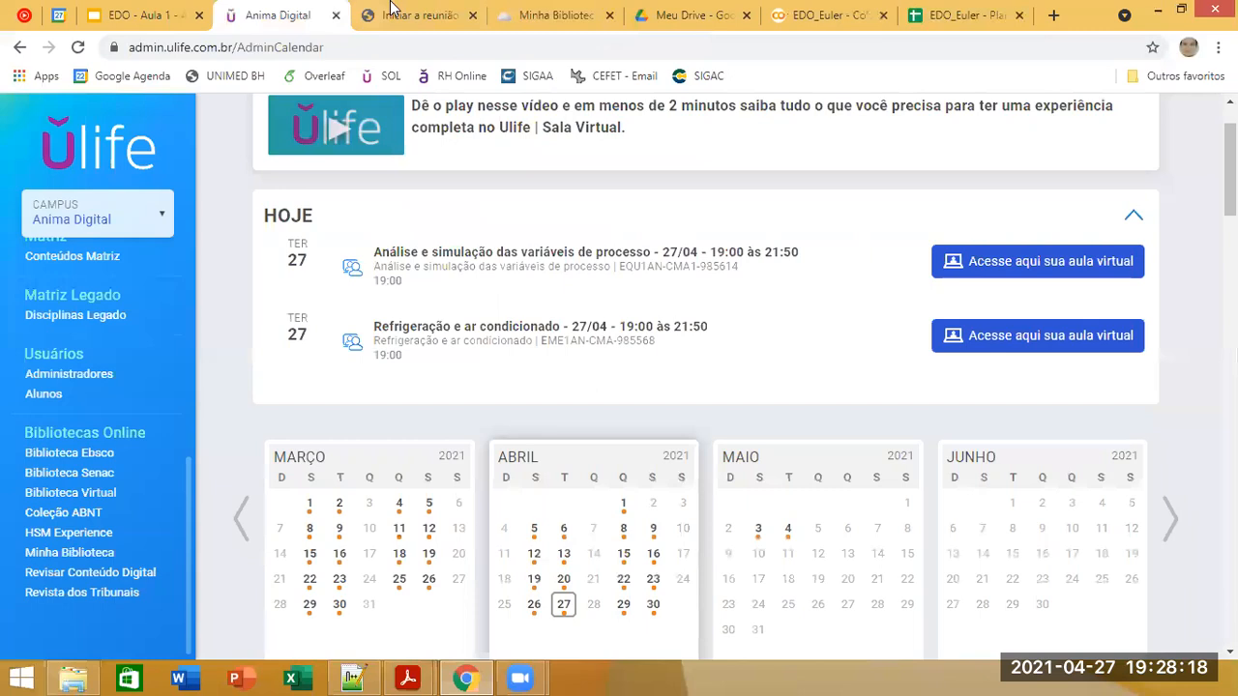
left_click(142, 12)
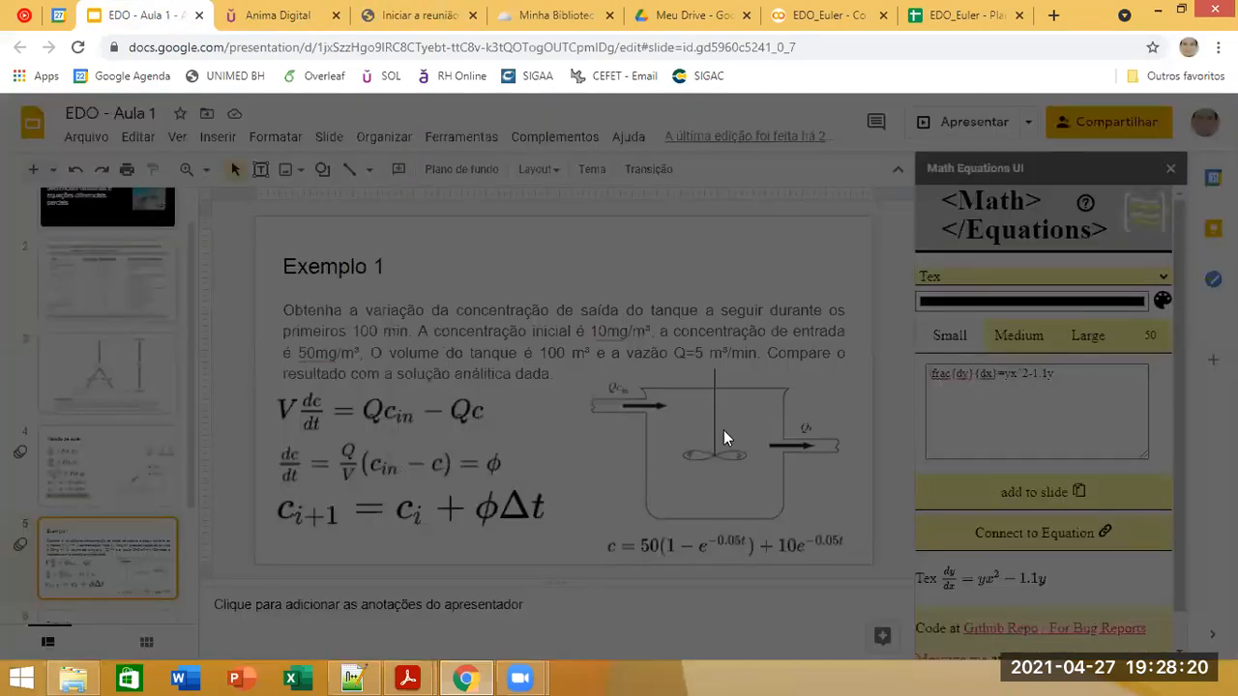
left_click(426, 573)
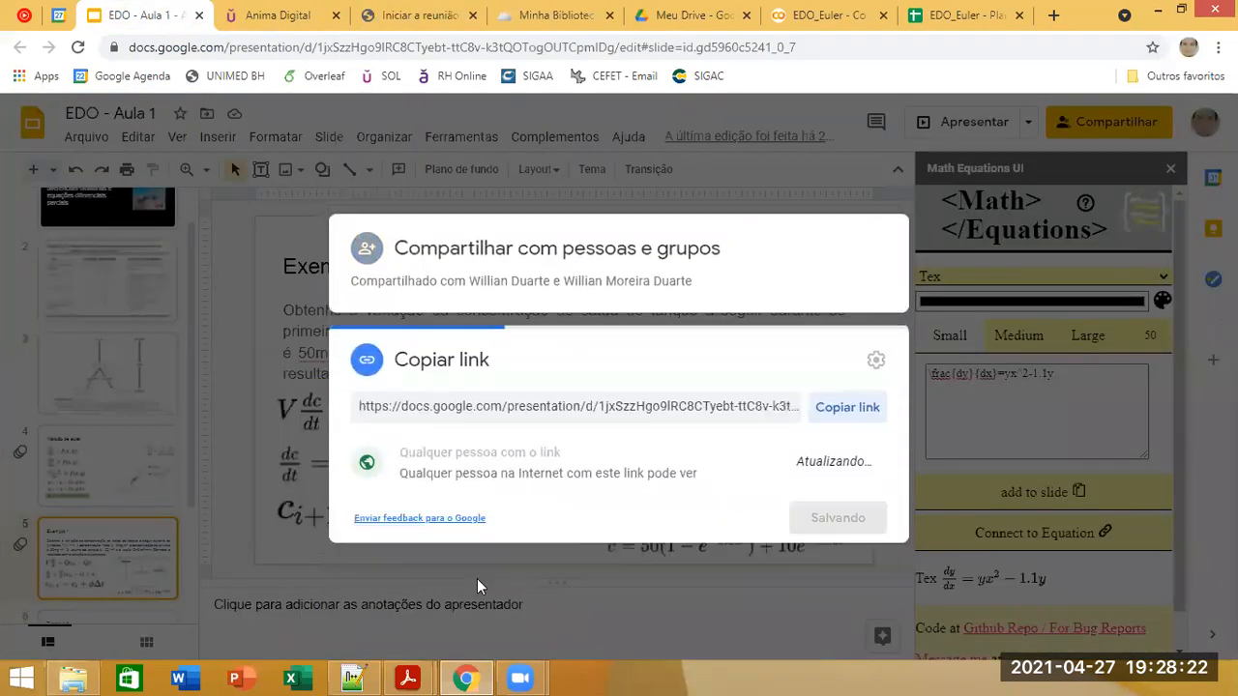
left_click(851, 414)
left_click(837, 523)
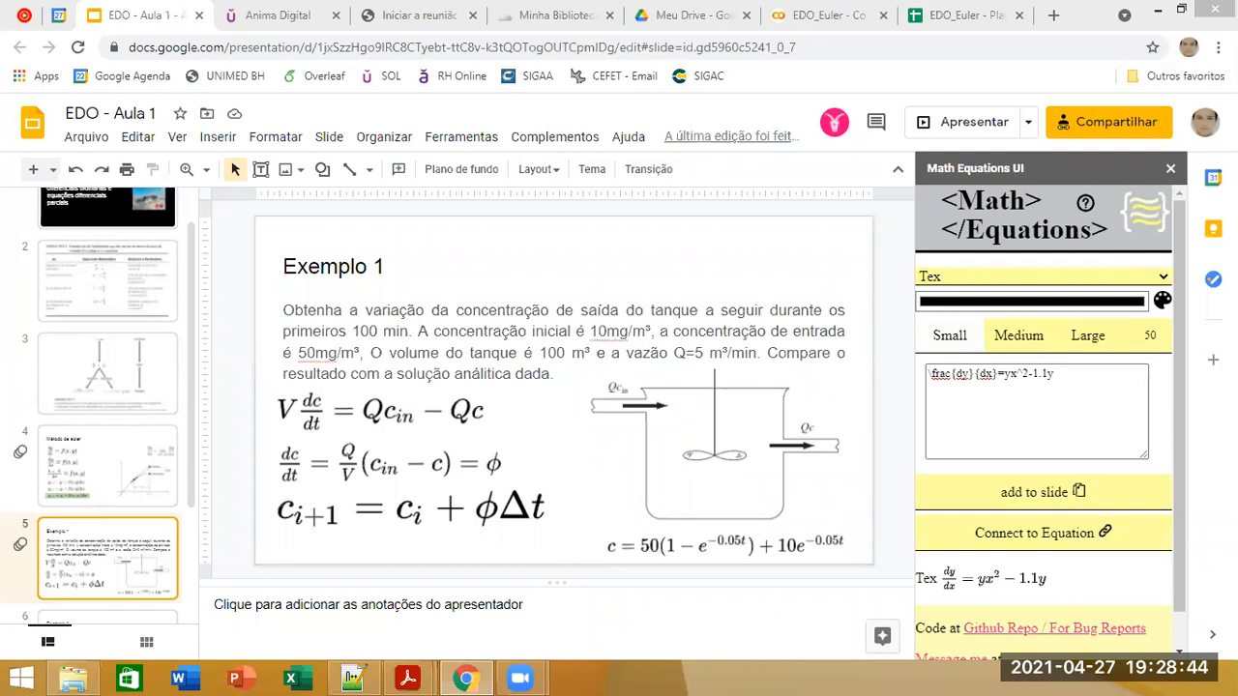
Step: Switch to the Ulife portal and look through the list of taught curricular units
left_click(278, 15)
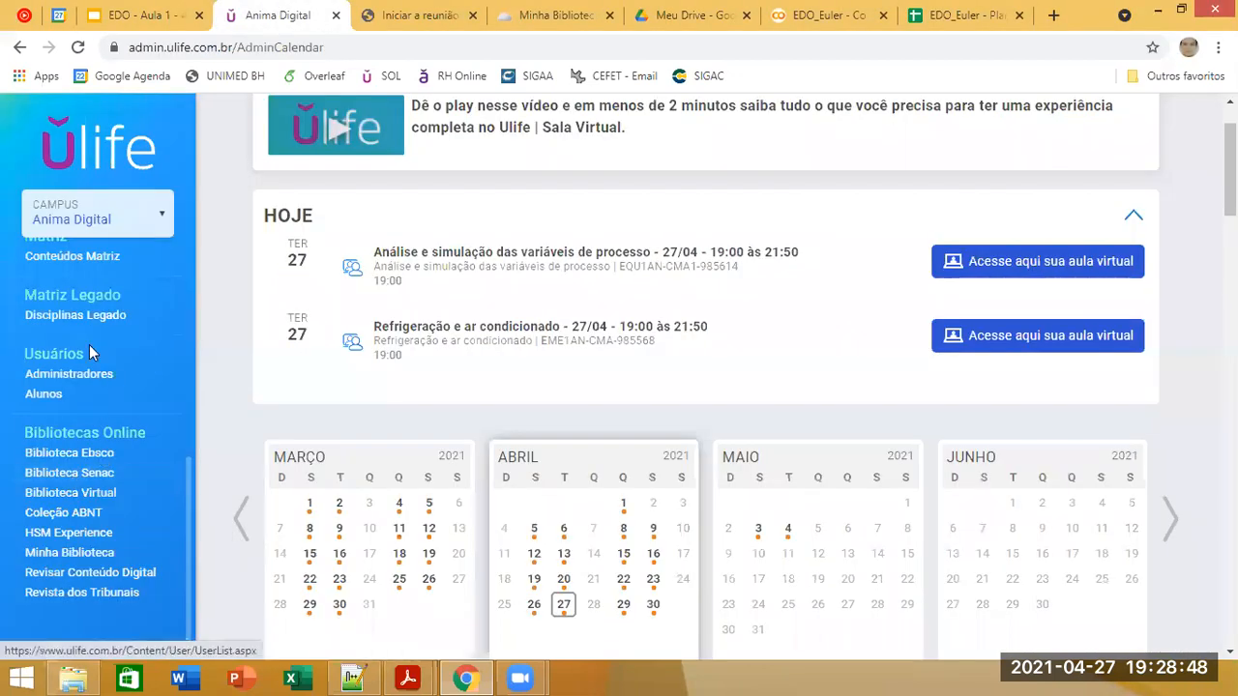
scroll(90, 345, "up", 1)
scroll(90, 351, "up", 4)
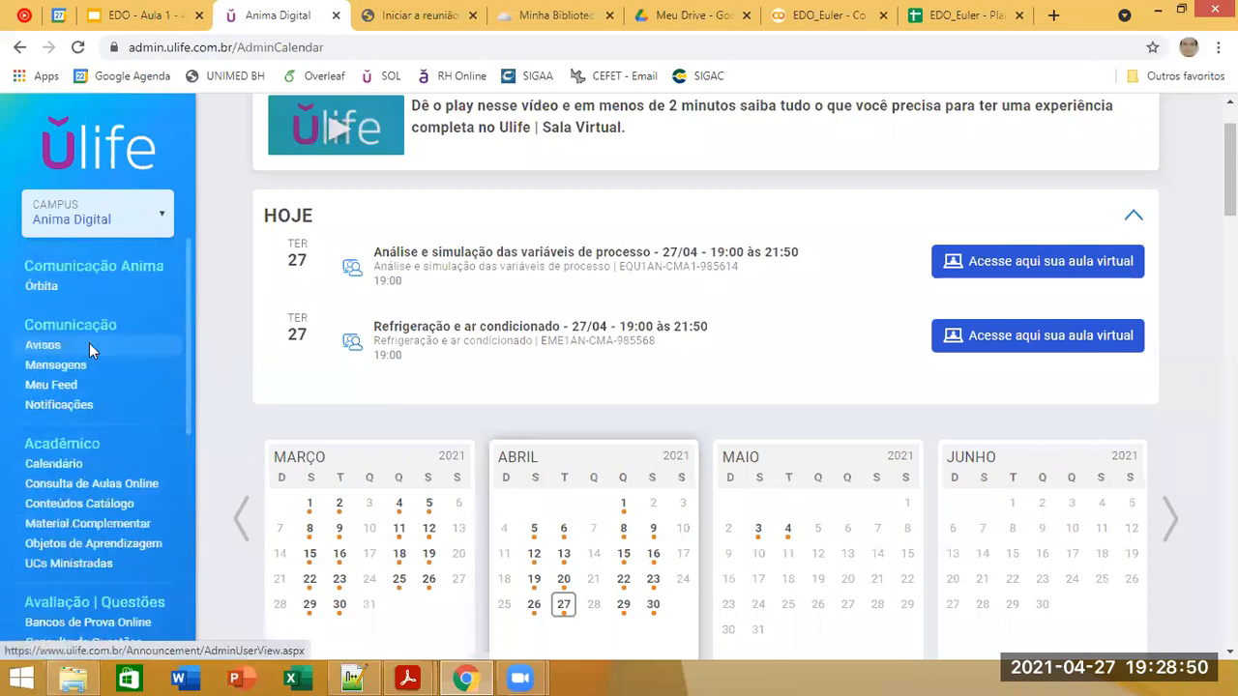
scroll(89, 351, "down", 1)
left_click(92, 471)
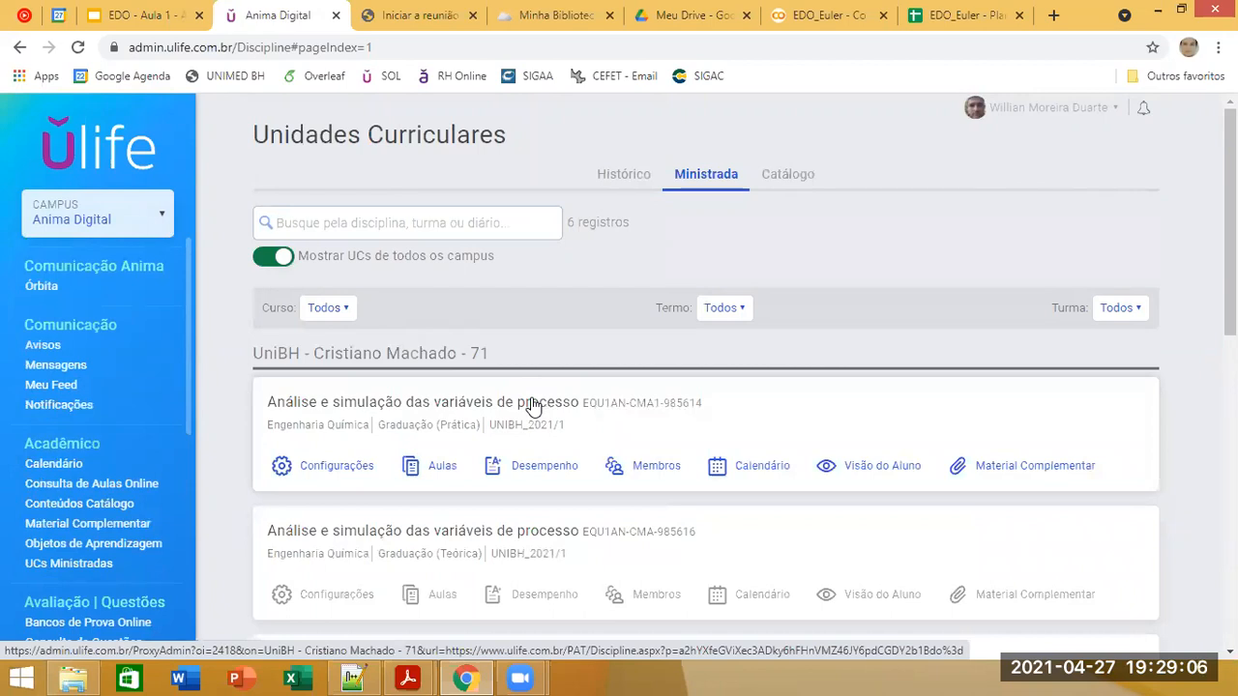
scroll(986, 356, "down", 2)
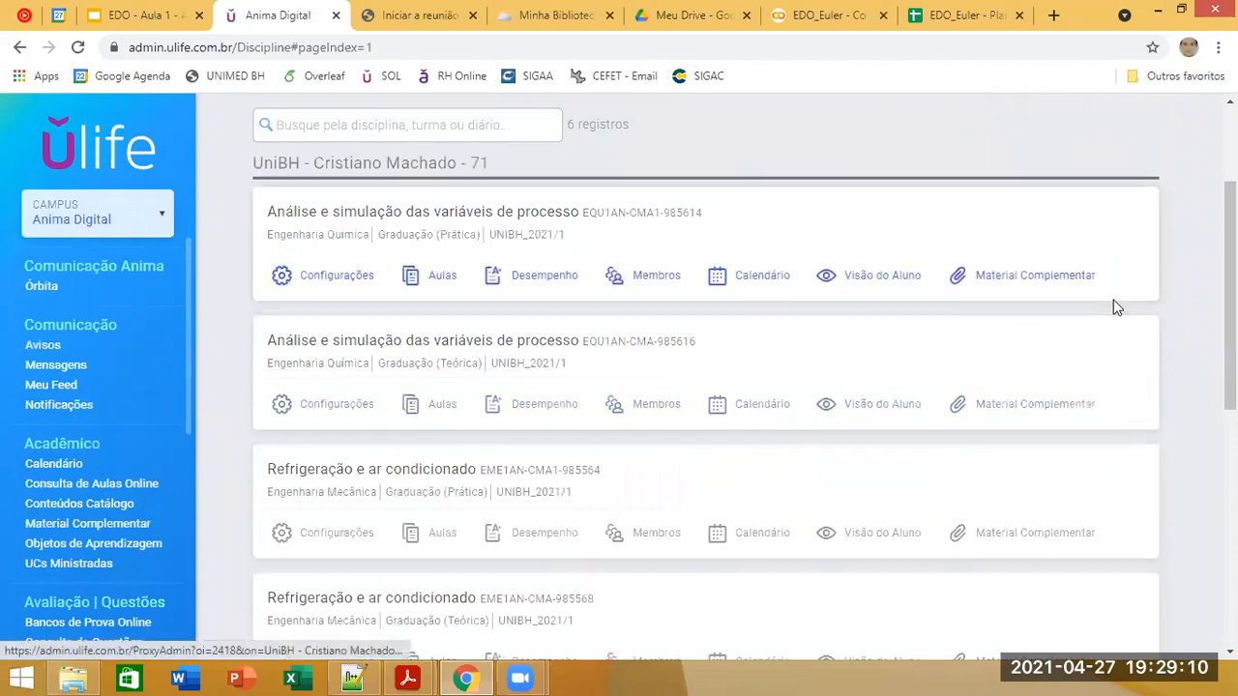
Step: Return to the EDO_Euler spreadsheet and enter the centered header "i" in cell A1, checking the Euler formula on the Exemplo 1 slide
left_click(959, 15)
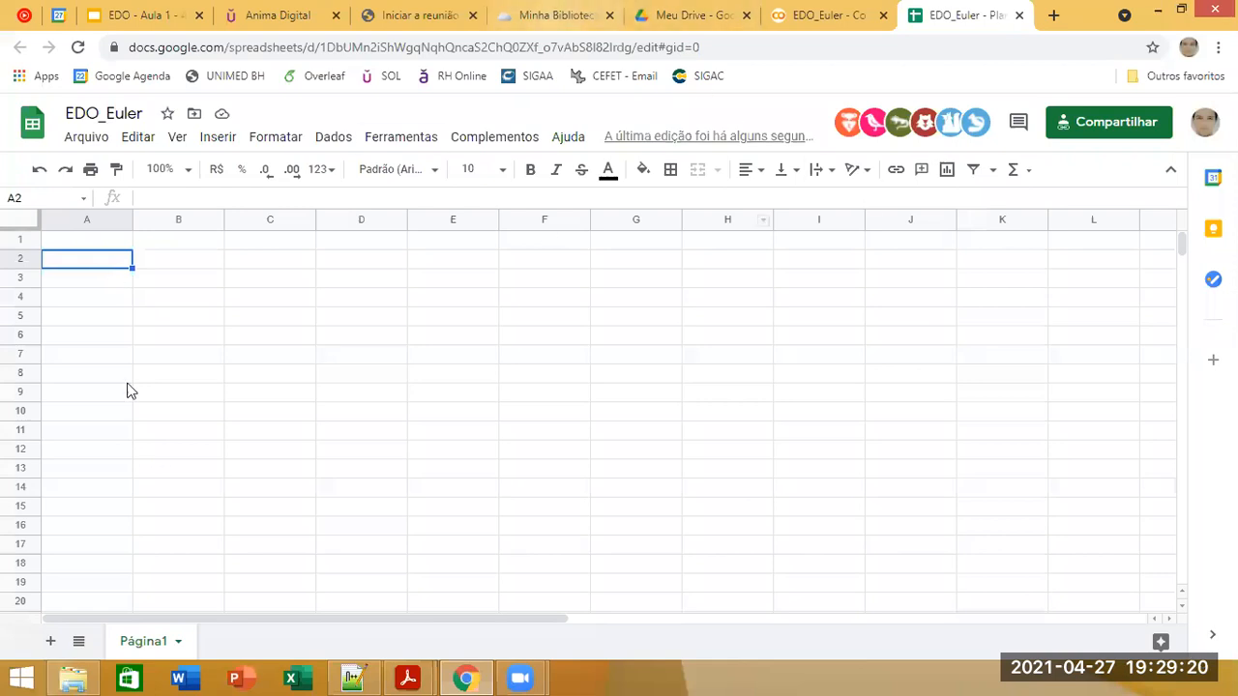
left_click(108, 243)
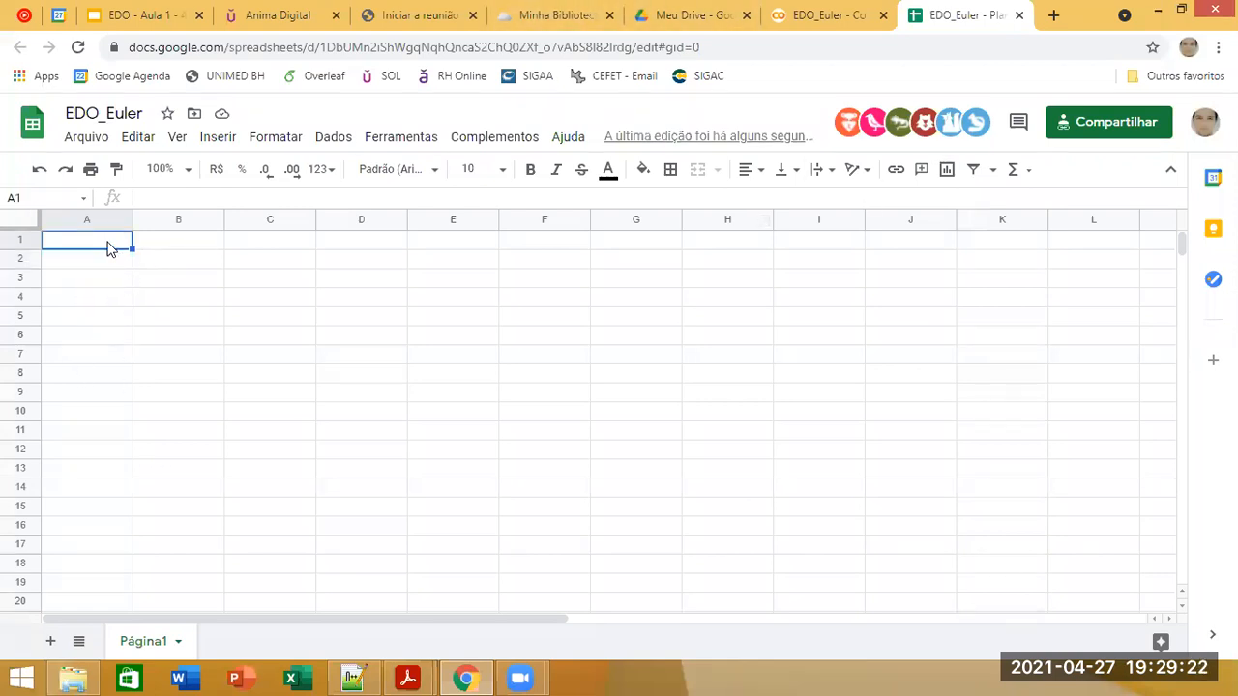
type("i")
key("Return")
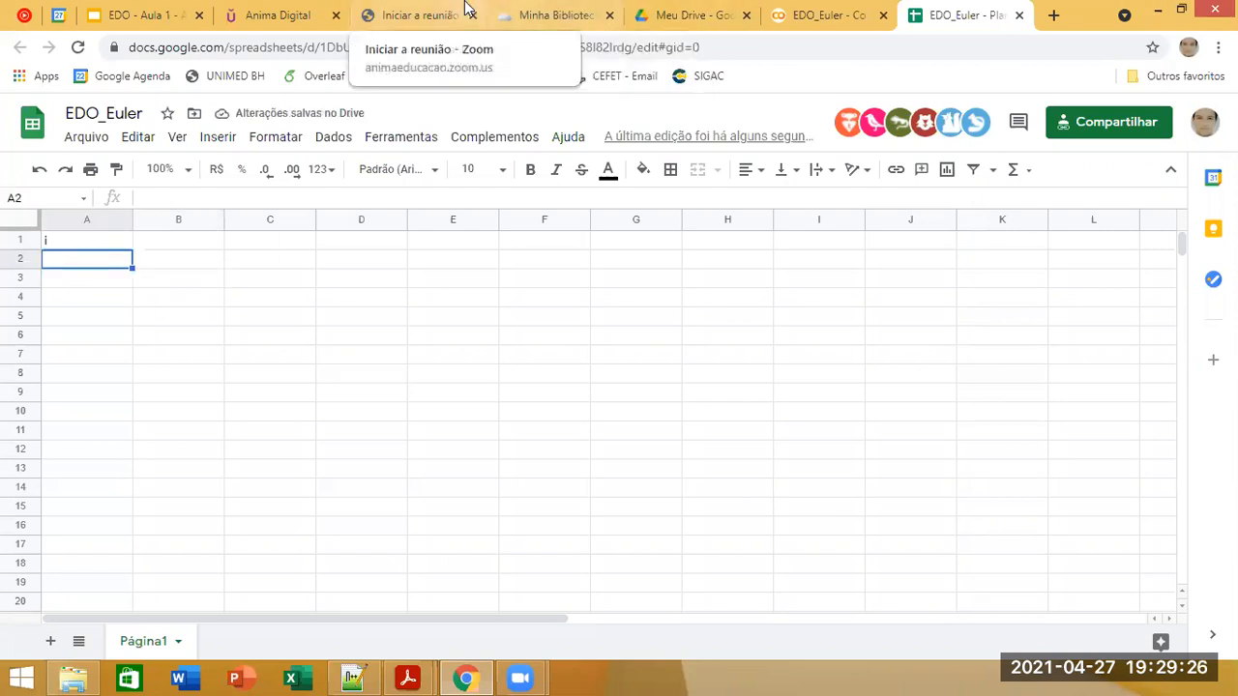
left_click(172, 8)
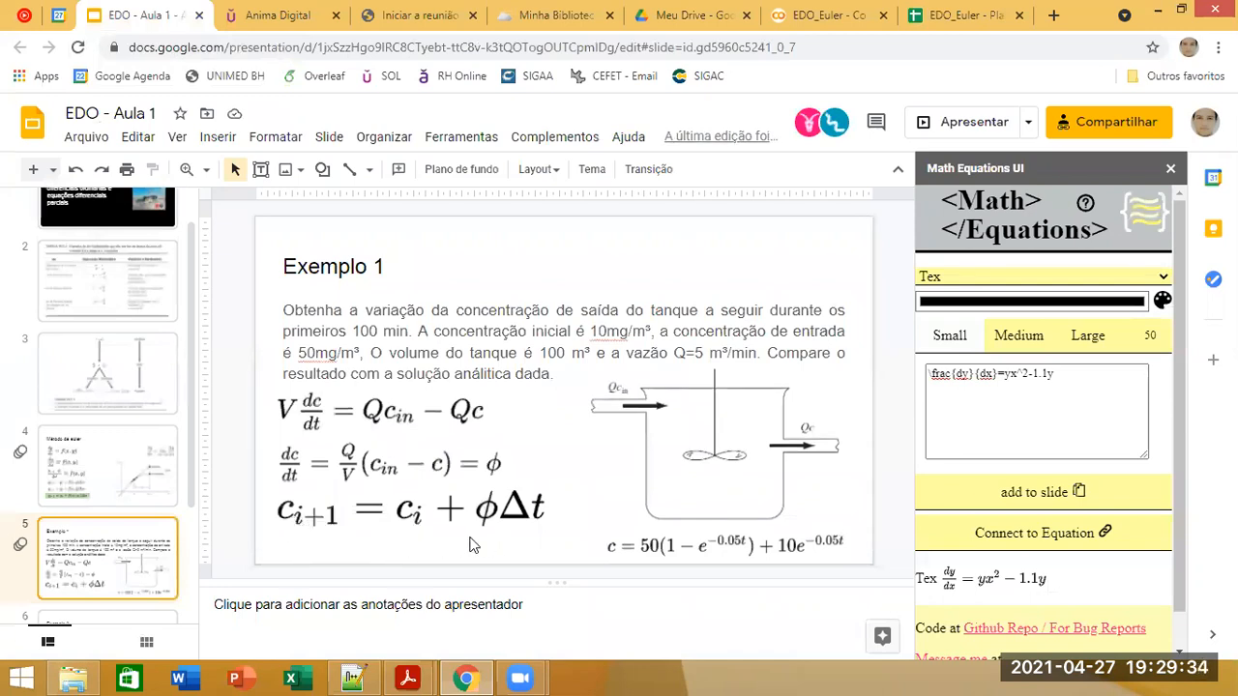
left_click(955, 16)
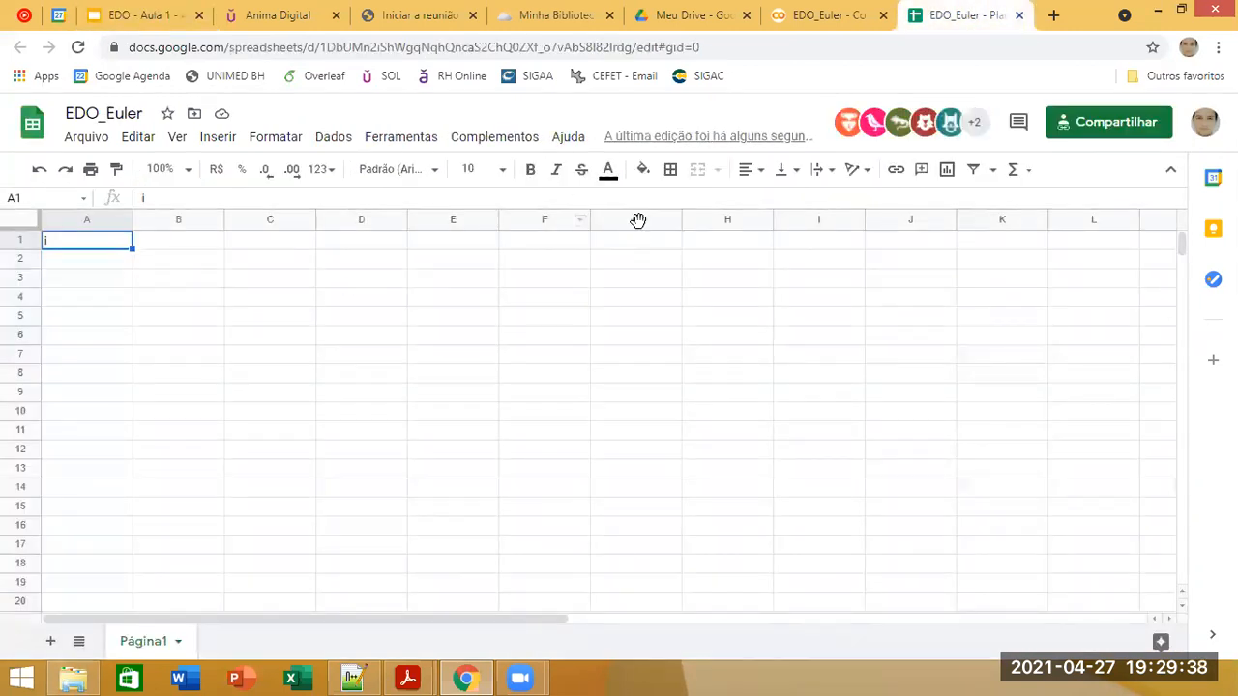
left_click(748, 173)
left_click(771, 201)
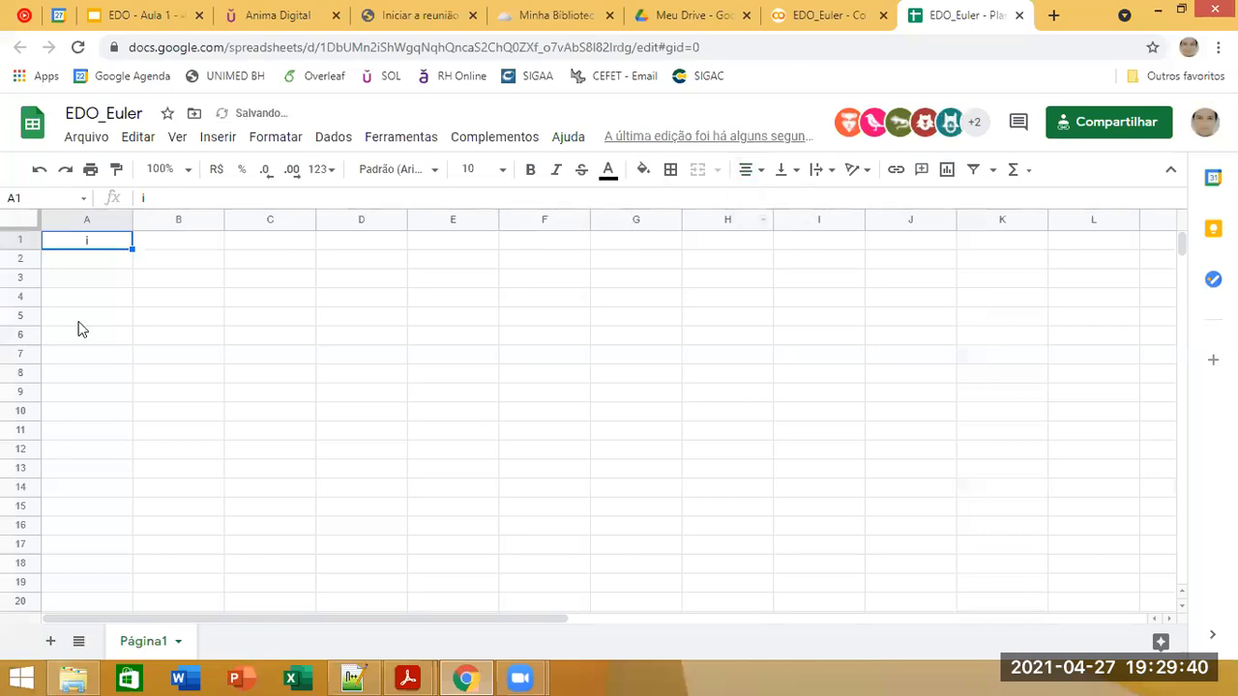
Step: Enter 0 and 1 in cells A2 and A3 and extend the series down to A13
left_click(85, 261)
type("0")
key("Return")
type("1")
key("Return")
left_click_drag(104, 265, 114, 281)
left_click(111, 273)
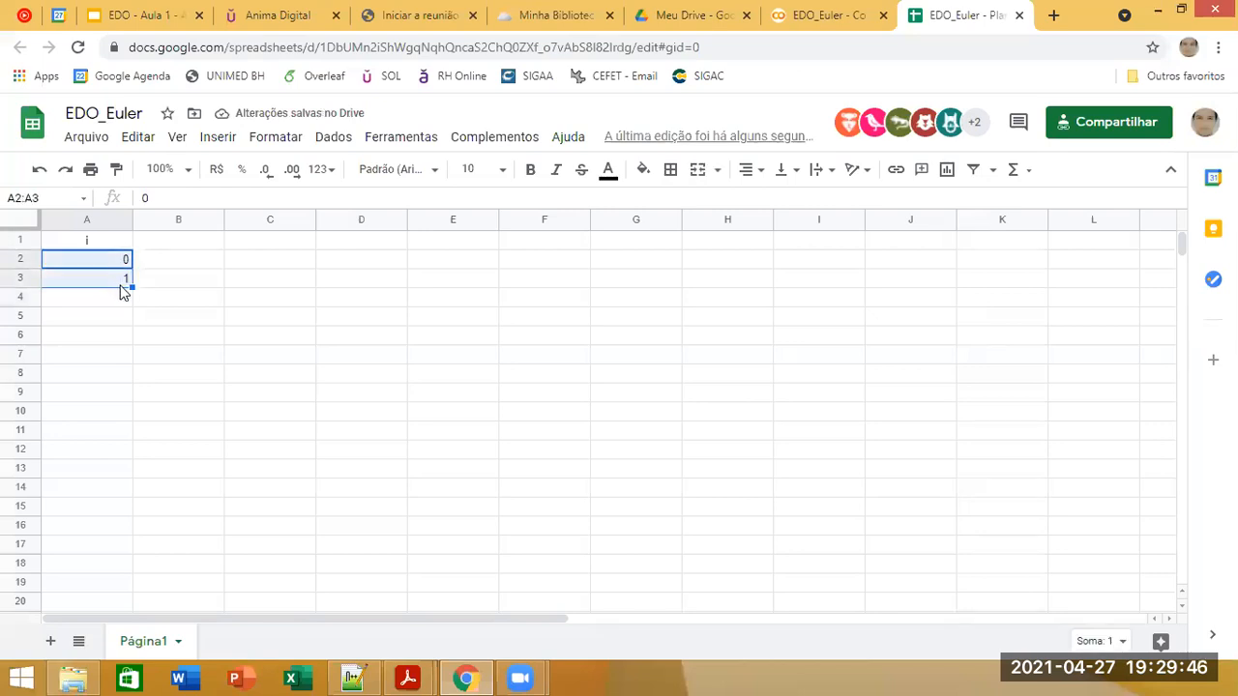
left_click_drag(137, 397, 137, 478)
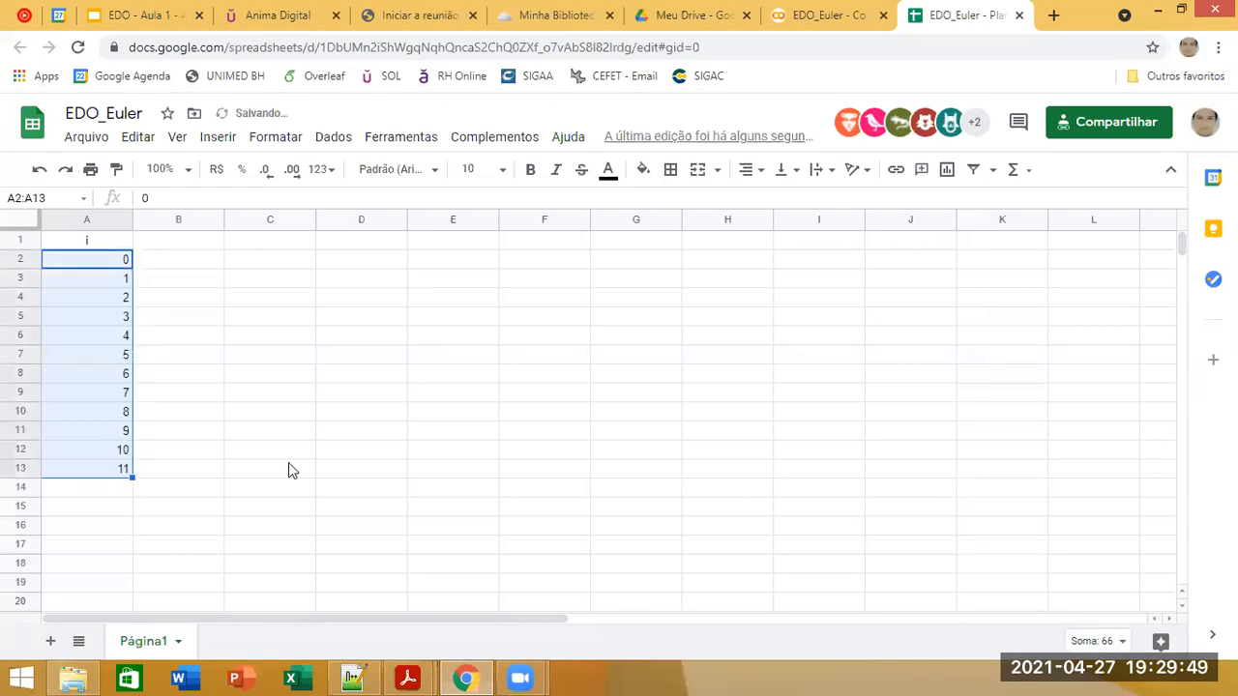
Step: Delete the extra value in cell A13 so the index series ends at 10
left_click(109, 450)
left_click(114, 473)
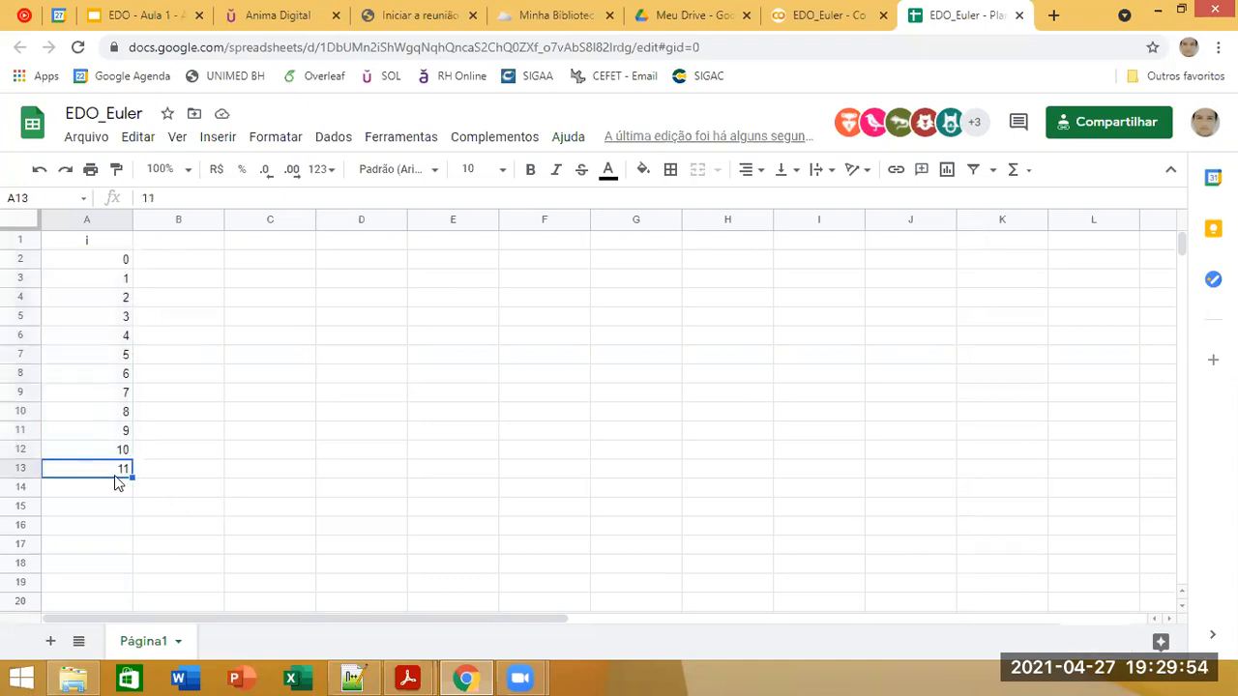
key("Delete")
Step: Center the contents of the whole column A horizontally
left_click(215, 392)
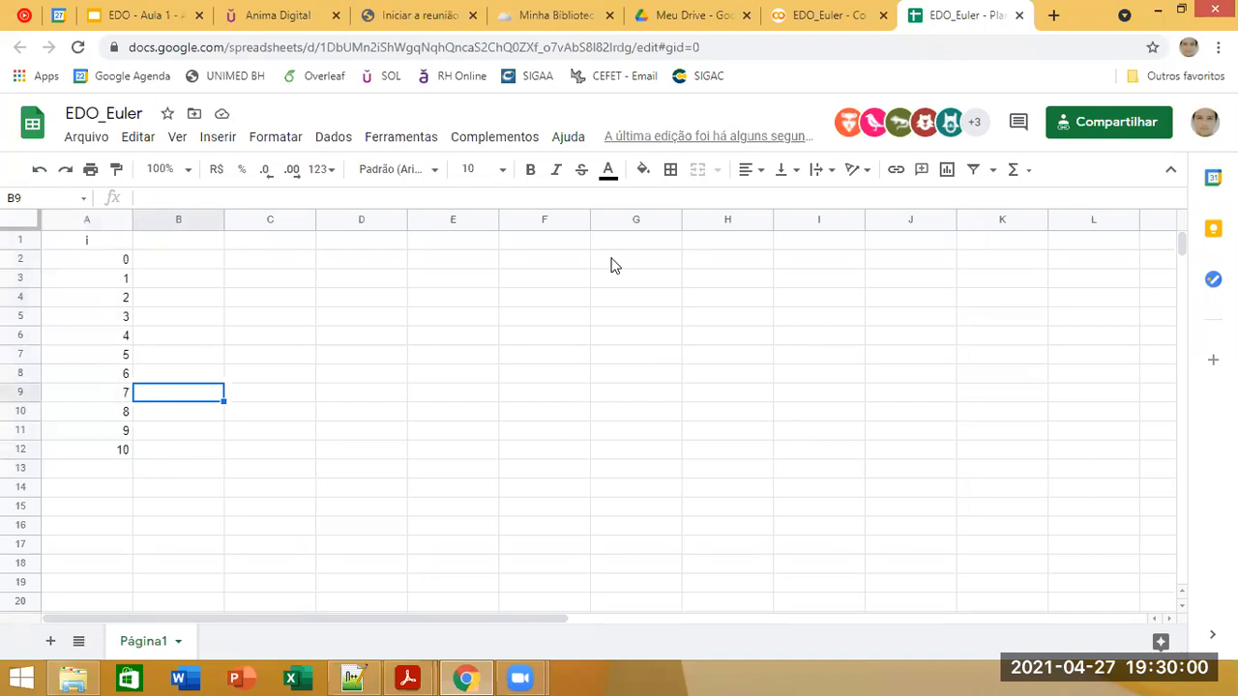
left_click(161, 244)
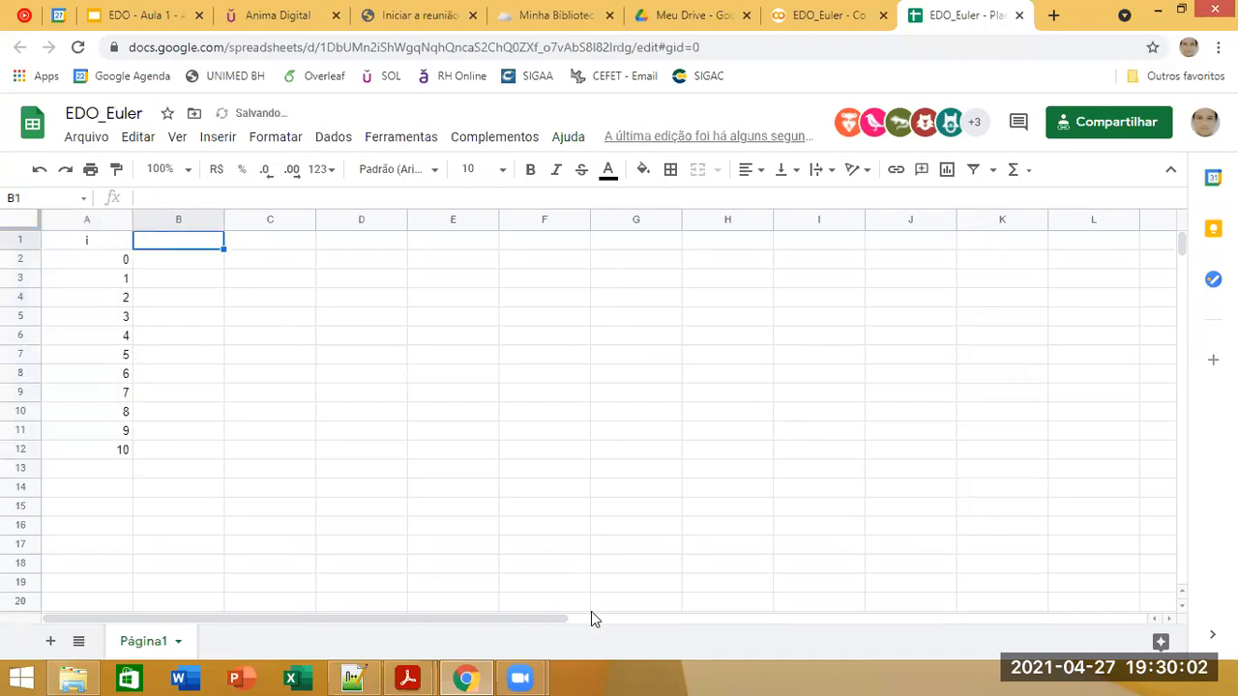
left_click(97, 220)
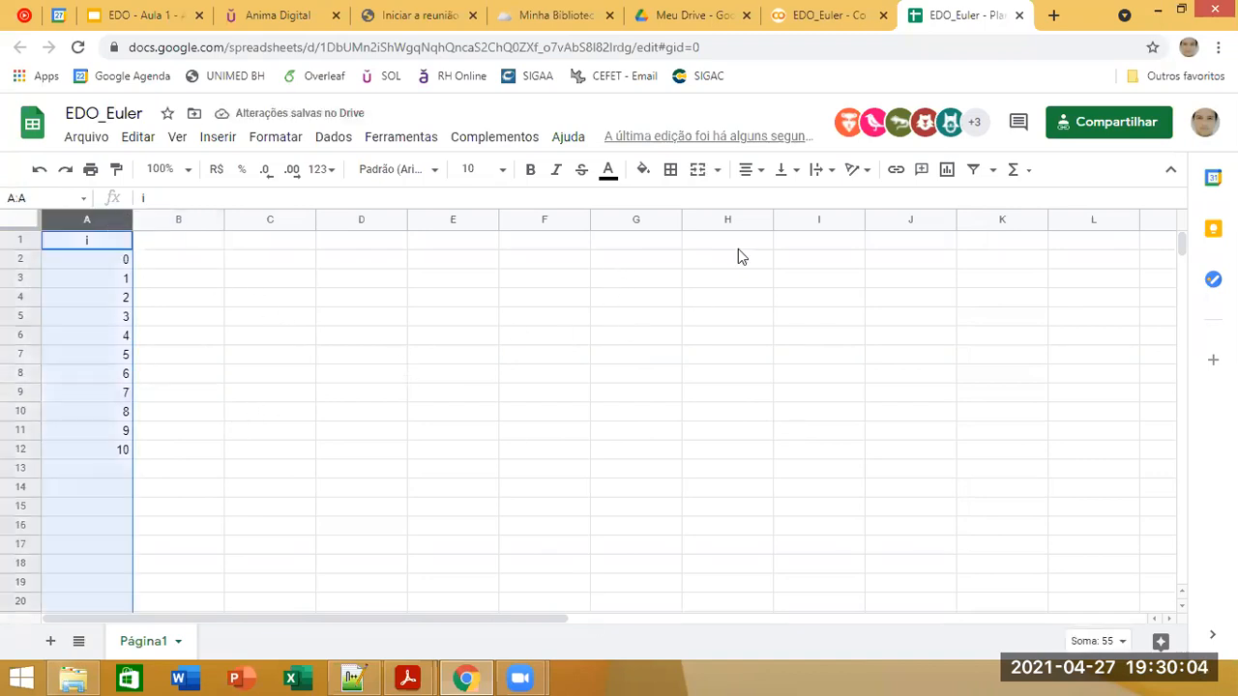
left_click(744, 170)
left_click(771, 201)
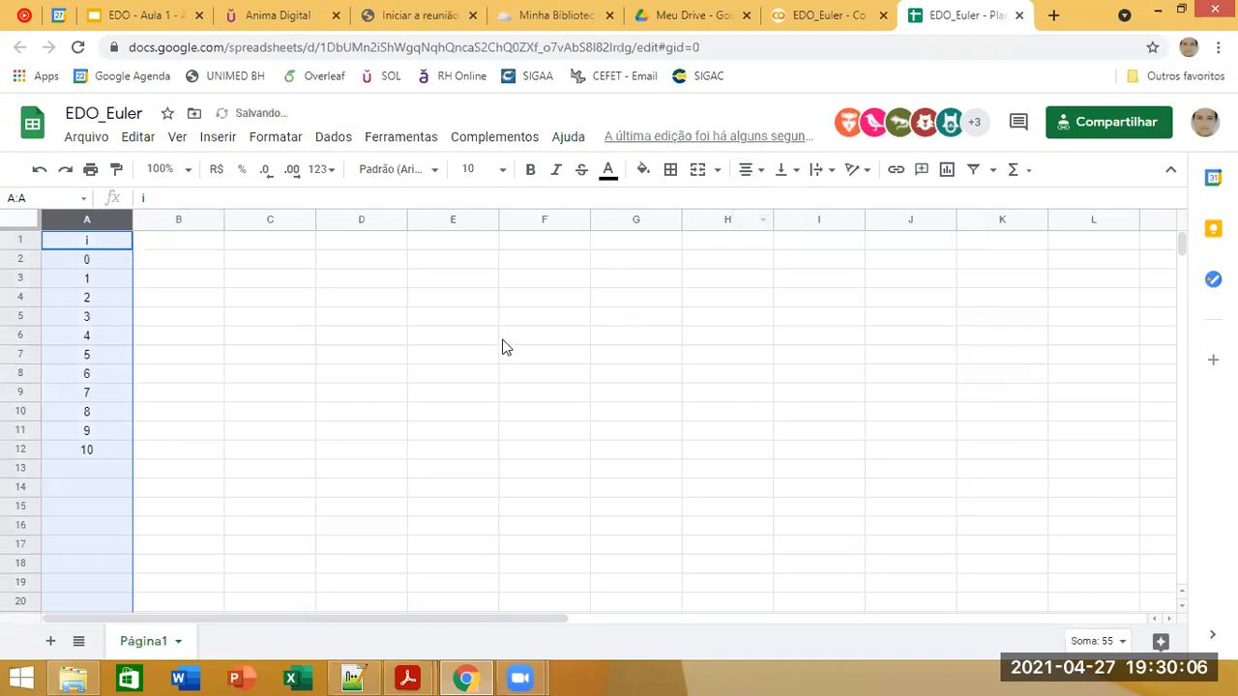
Step: Enter the header "t" in cell B1 and center it horizontally
left_click(201, 329)
left_click(193, 241)
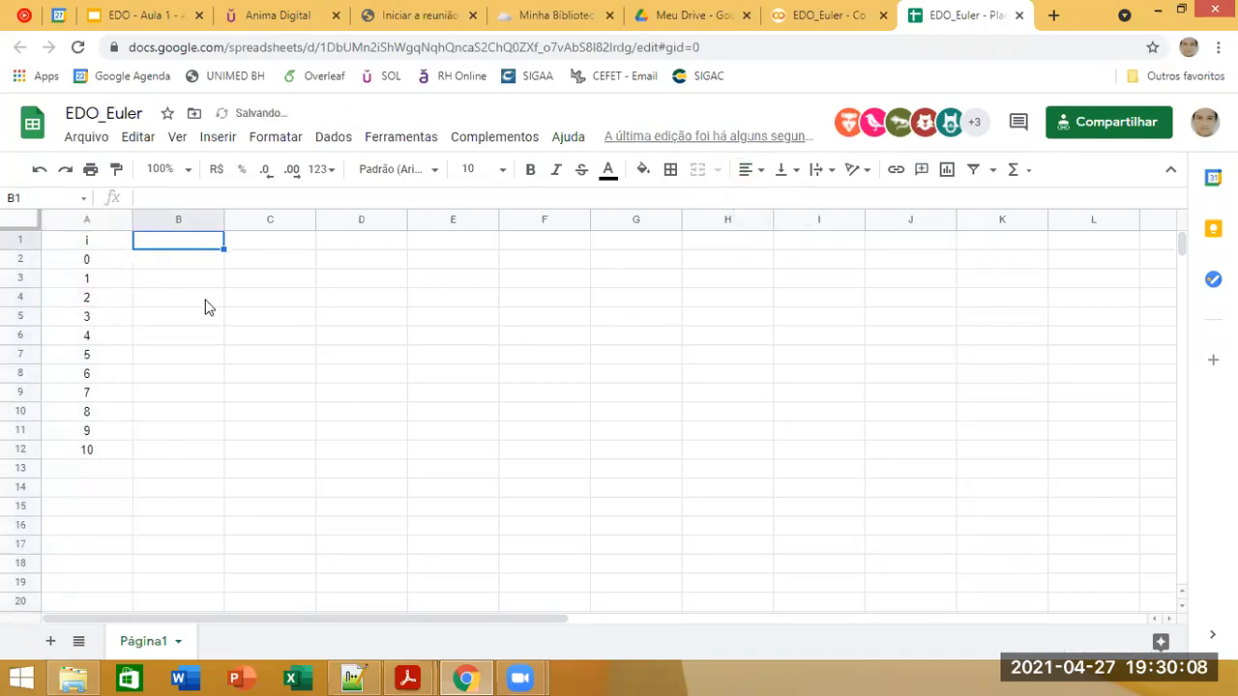
type("t")
left_click(652, 334)
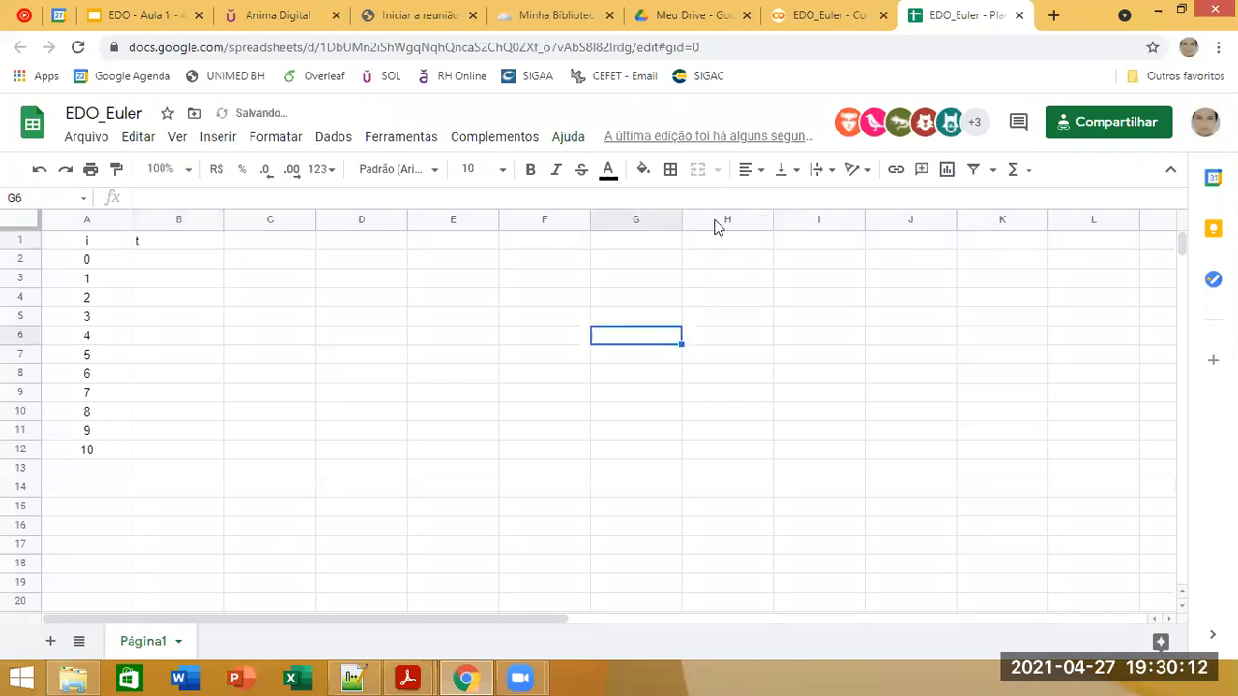
left_click(170, 242)
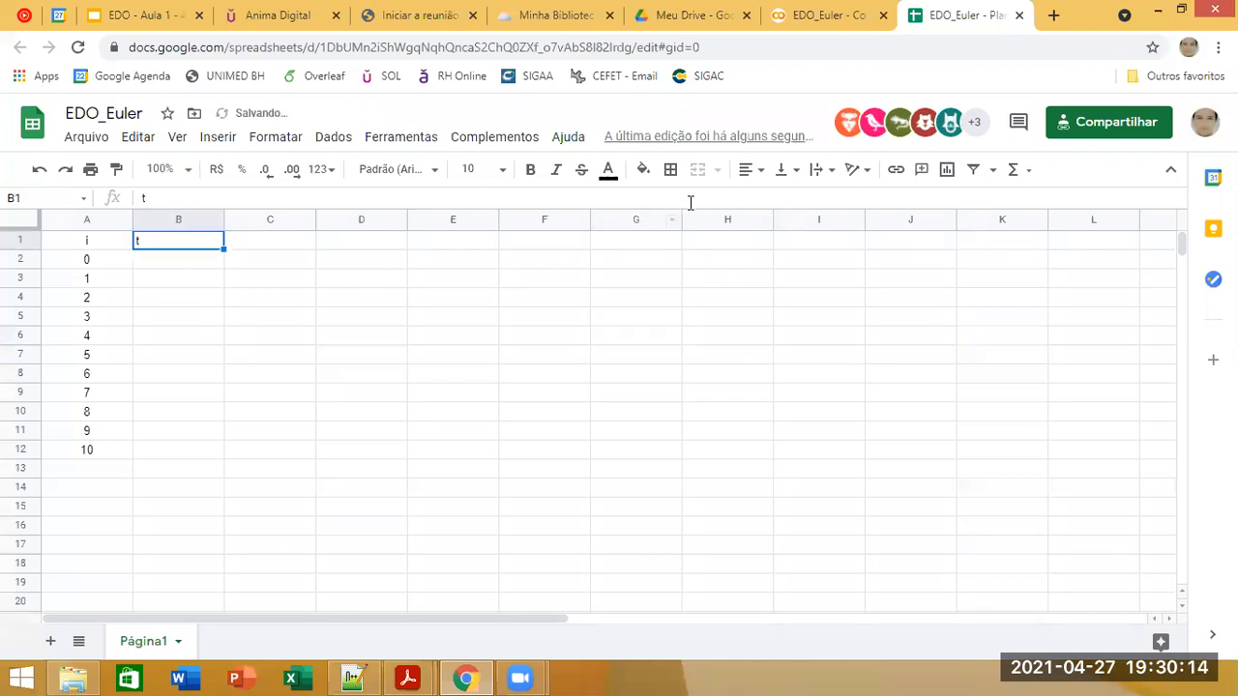
left_click(756, 181)
left_click(767, 200)
Step: Enter the header "c" in cell C1 and center it horizontally
left_click(285, 244)
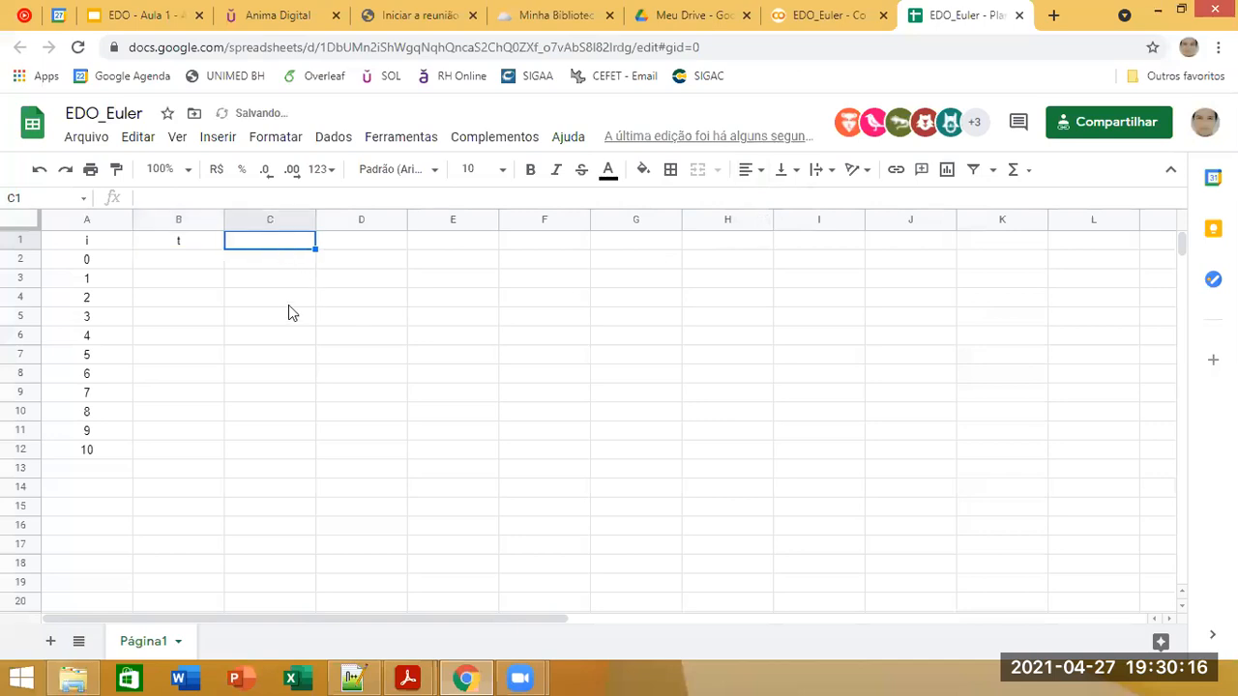
type("c")
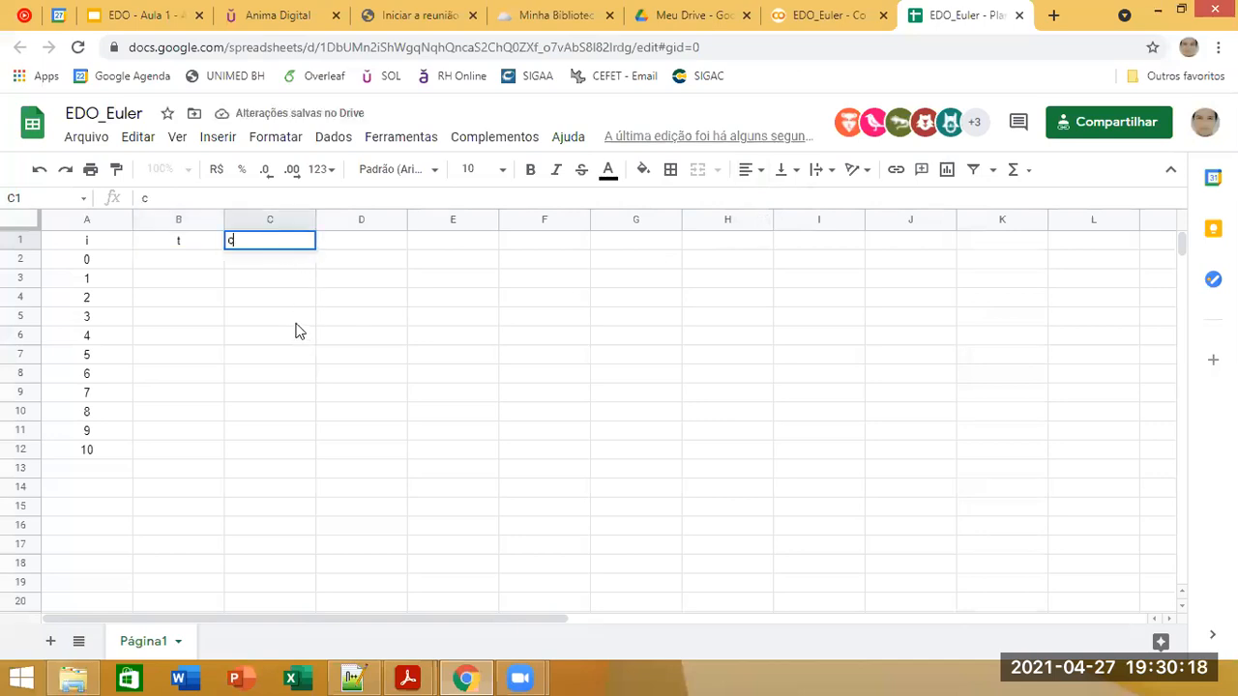
left_click(753, 172)
left_click(771, 201)
left_click(478, 319)
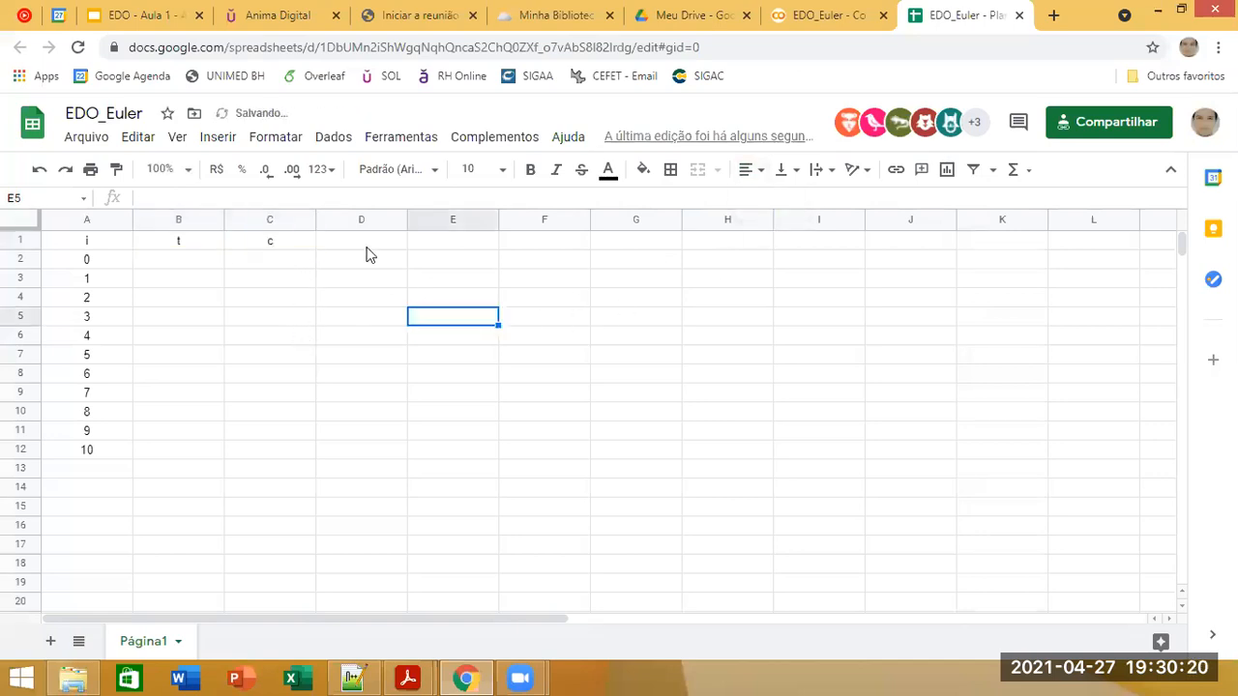
Step: Enter the header "phi" in cell D1 and center it horizontally
left_click(368, 252)
type("ph")
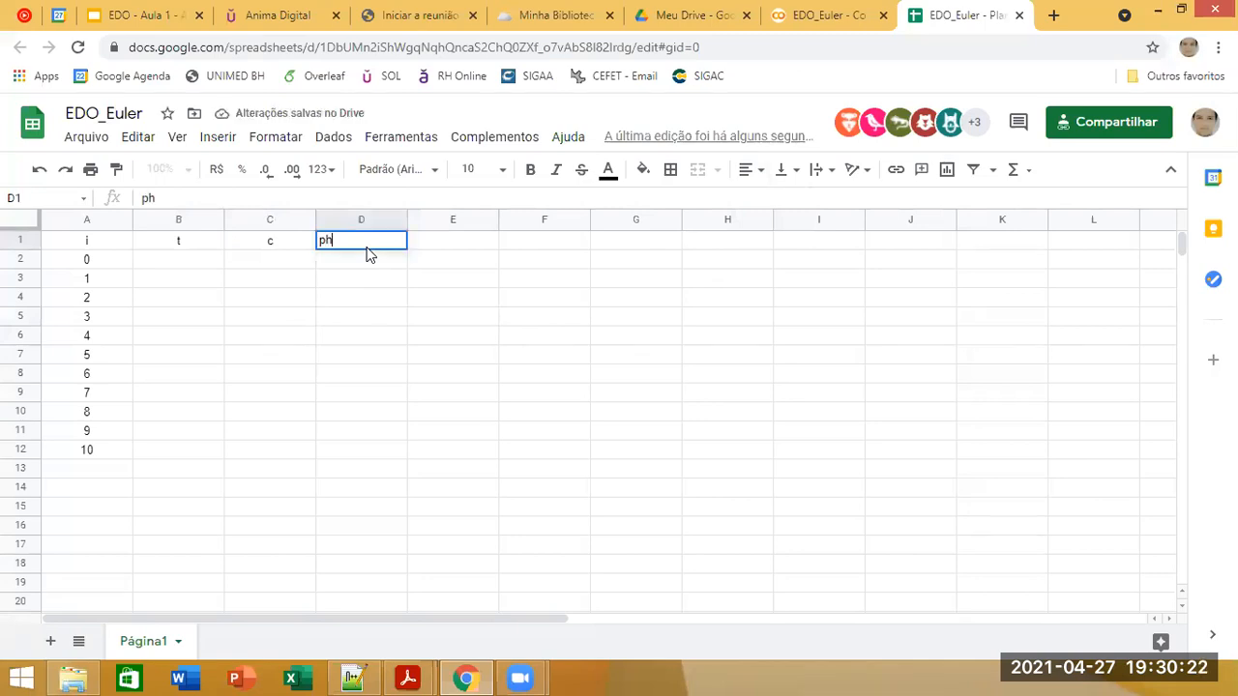
key("Return")
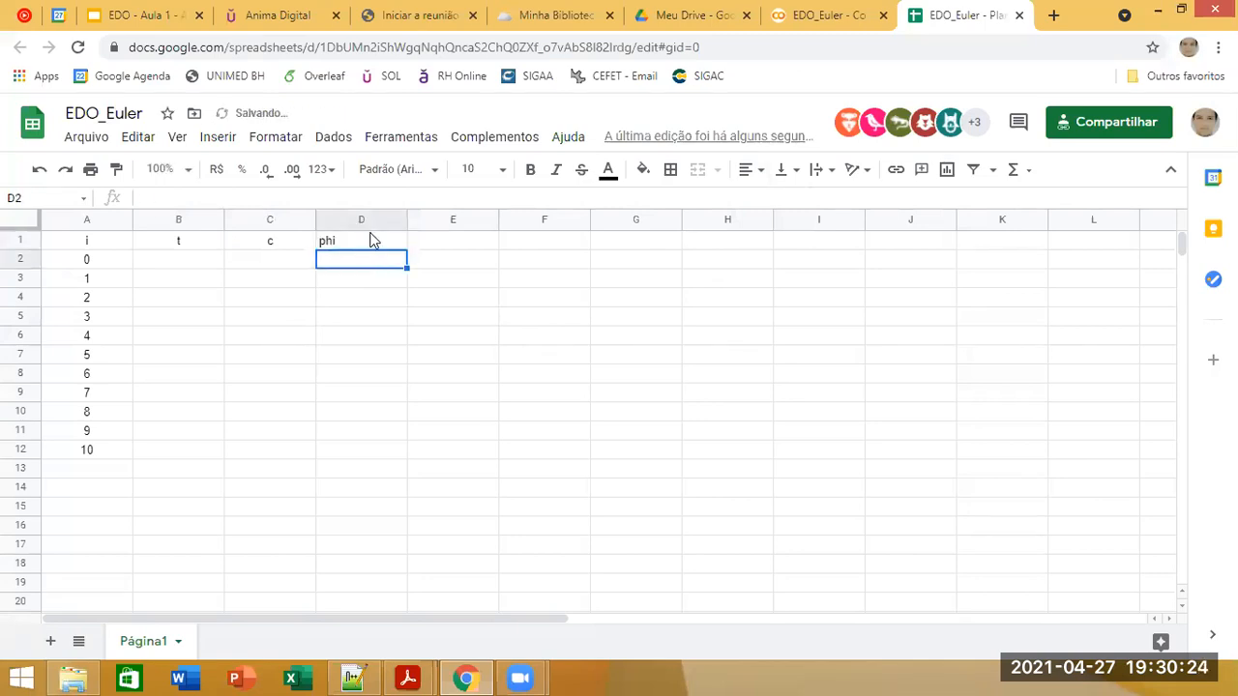
left_click(372, 240)
left_click(756, 170)
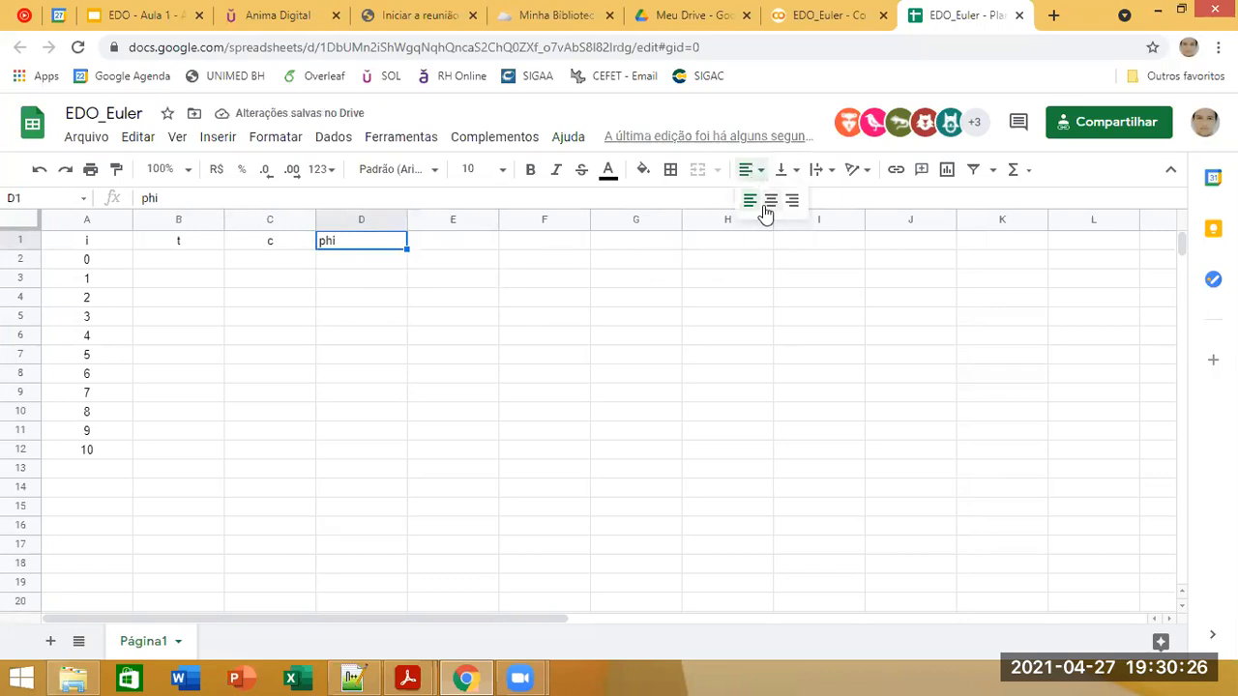
left_click(769, 201)
left_click(453, 316)
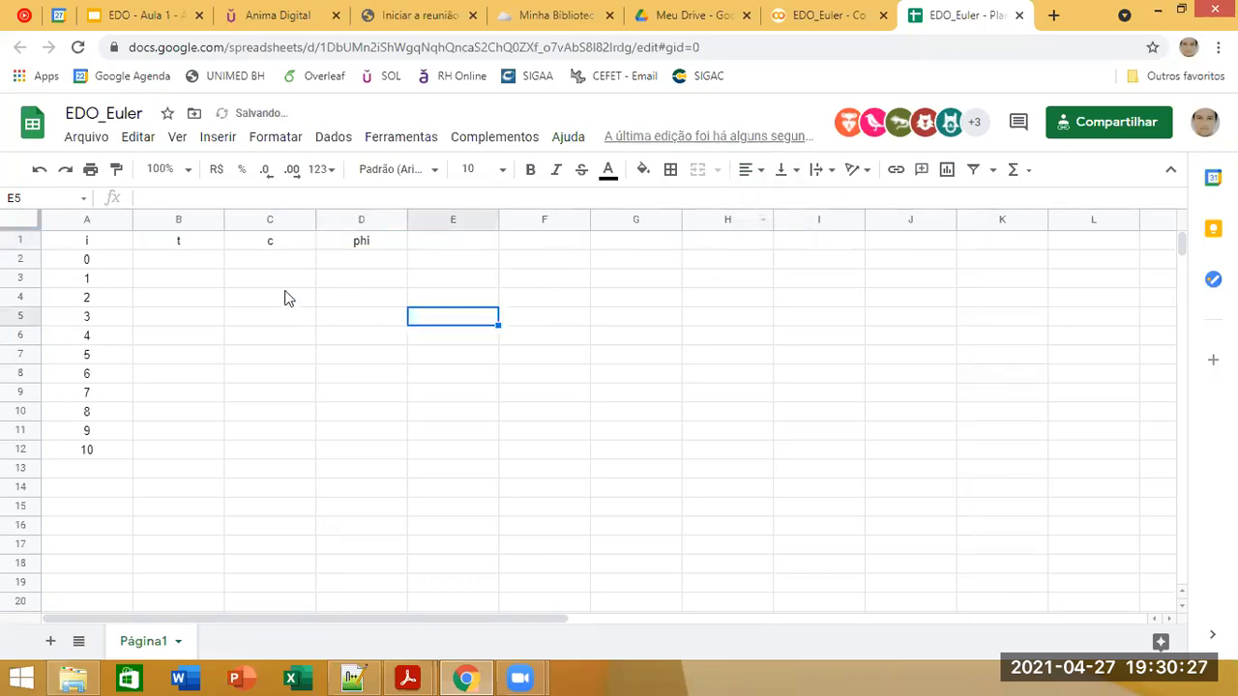
Step: Check the index range in column A against the time span given in the Exemplo 1 slide, then return to the EDO_Euler spreadsheet
left_click(354, 261)
left_click(192, 263)
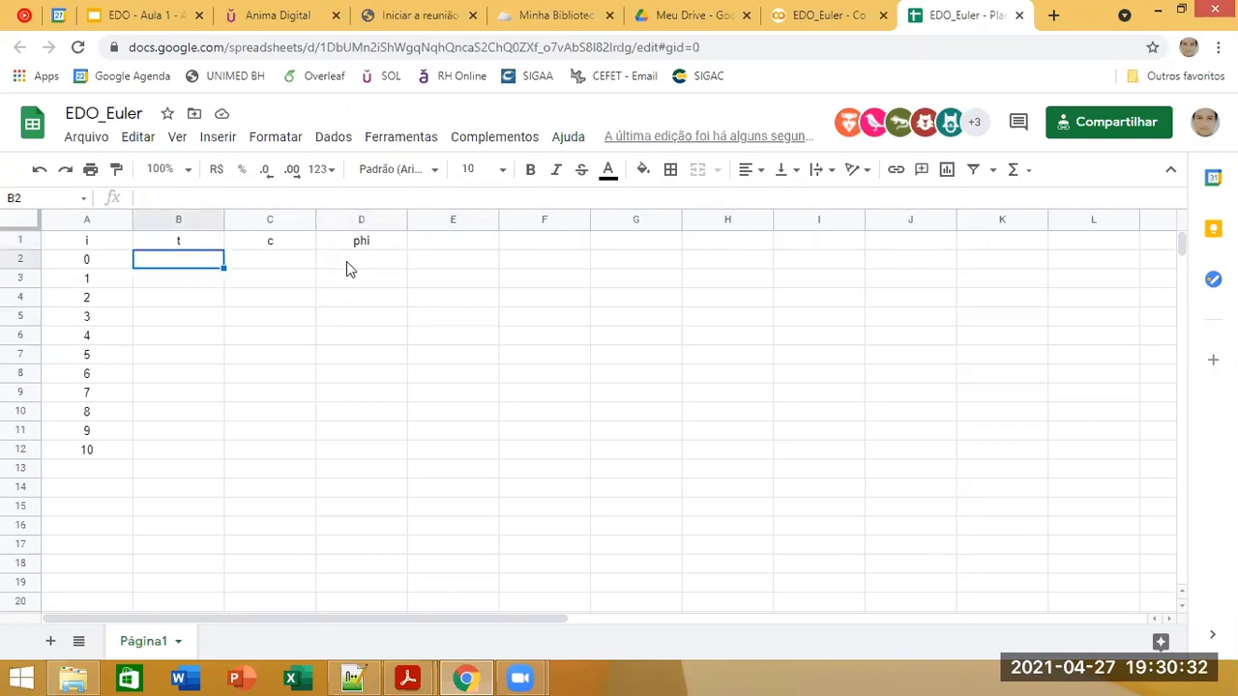
left_click(108, 272)
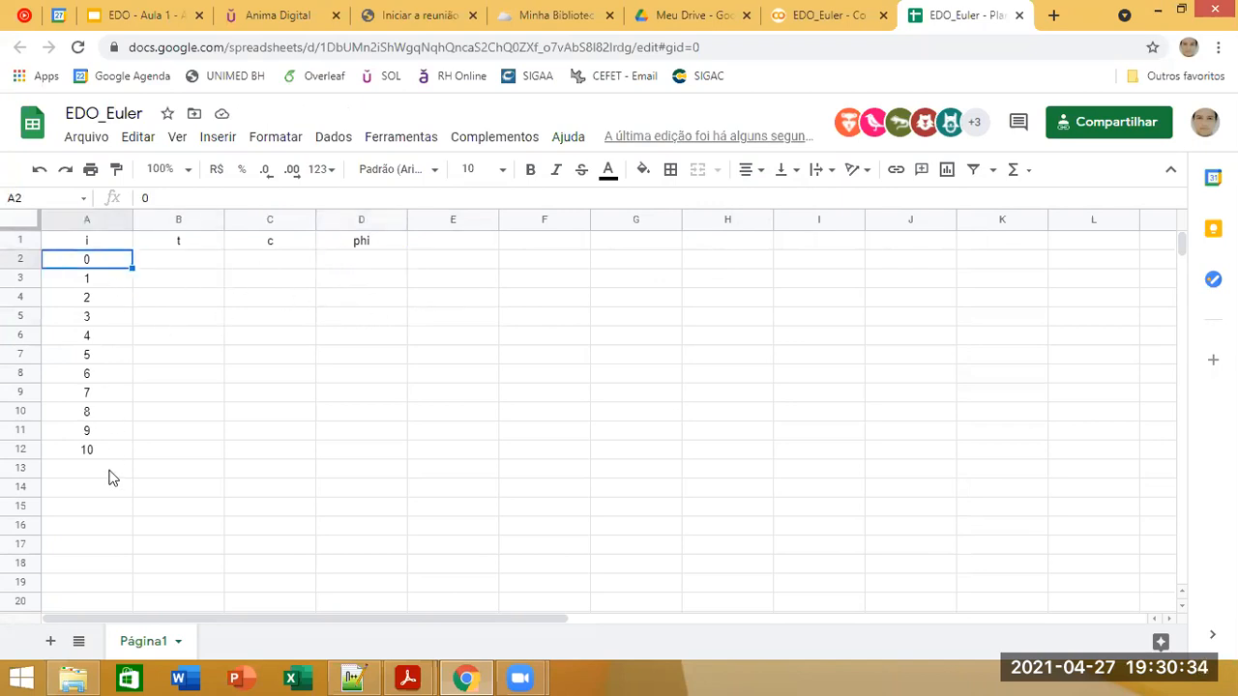
left_click(96, 451)
left_click(117, 271)
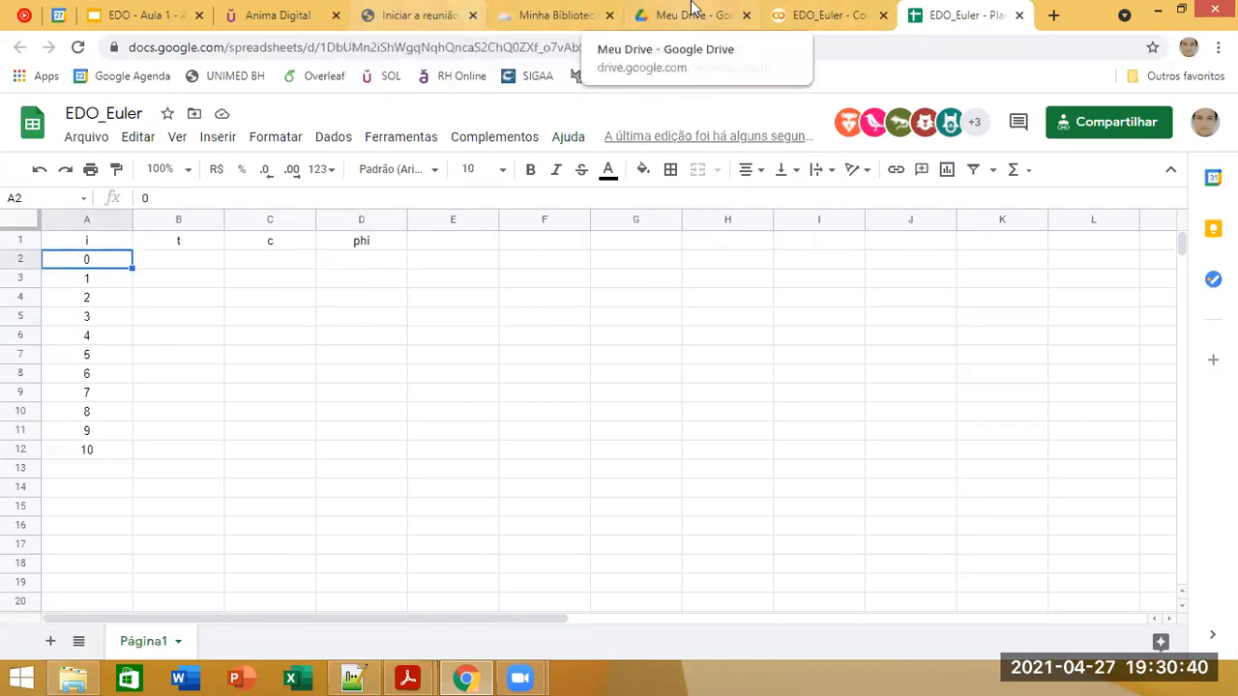
left_click(145, 14)
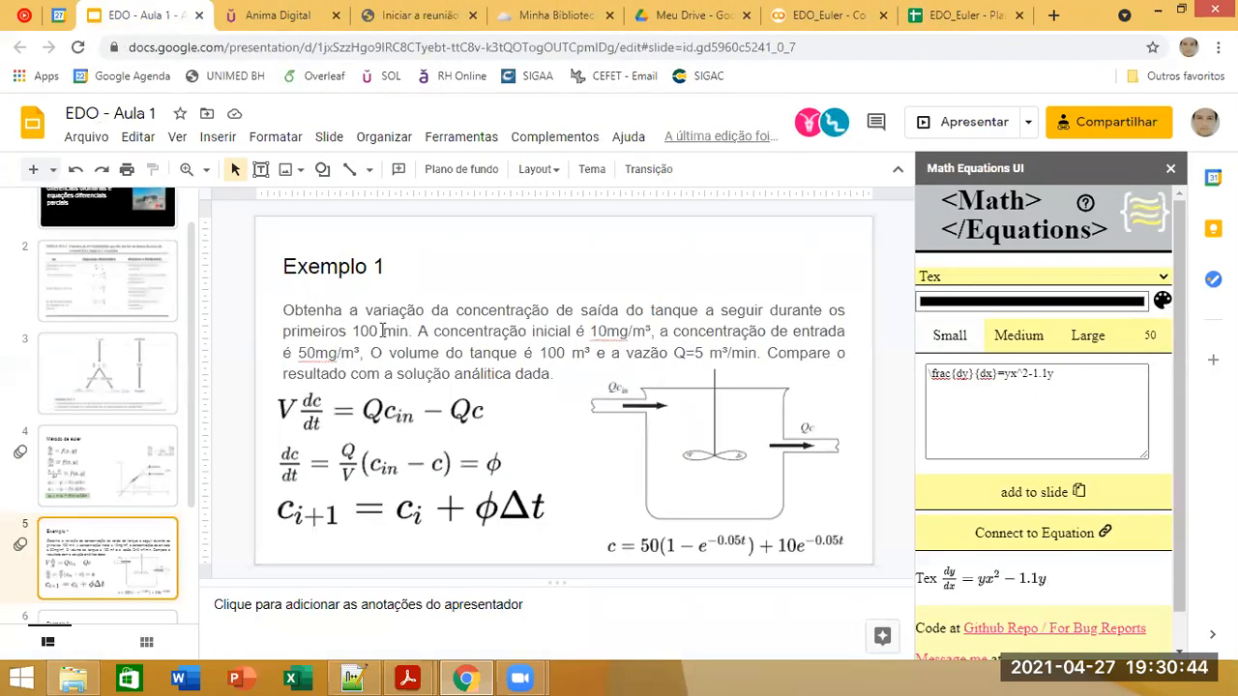
double_click(375, 331)
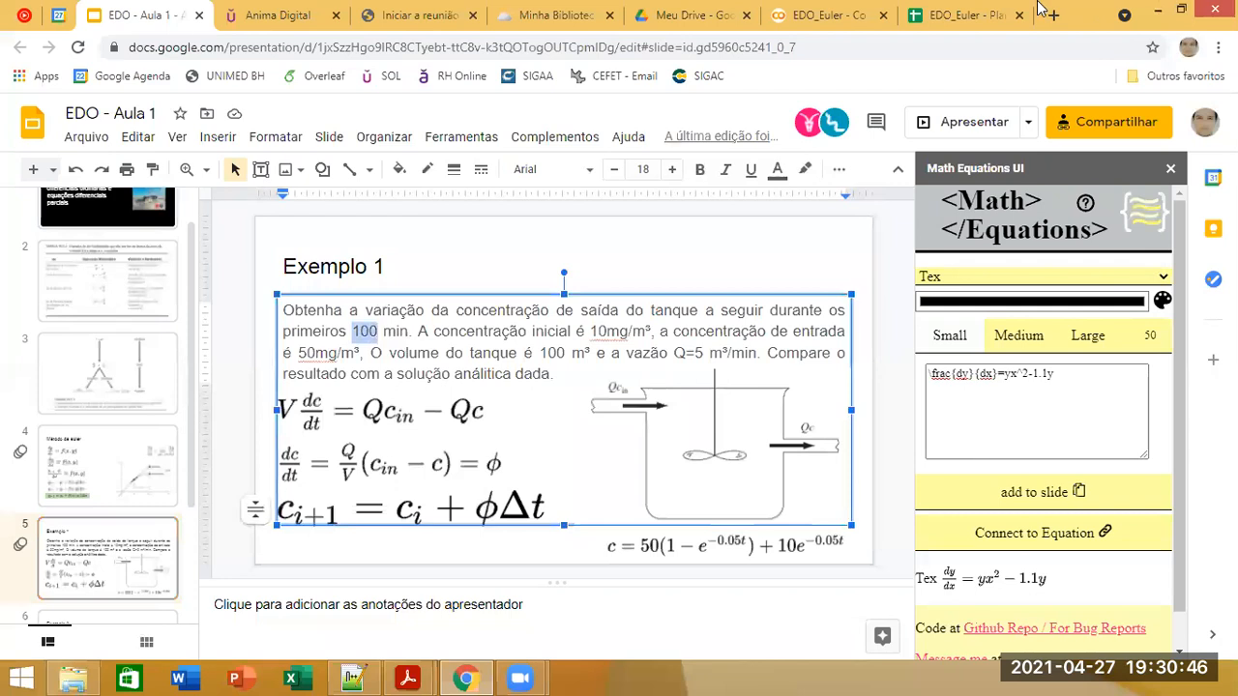
left_click(957, 15)
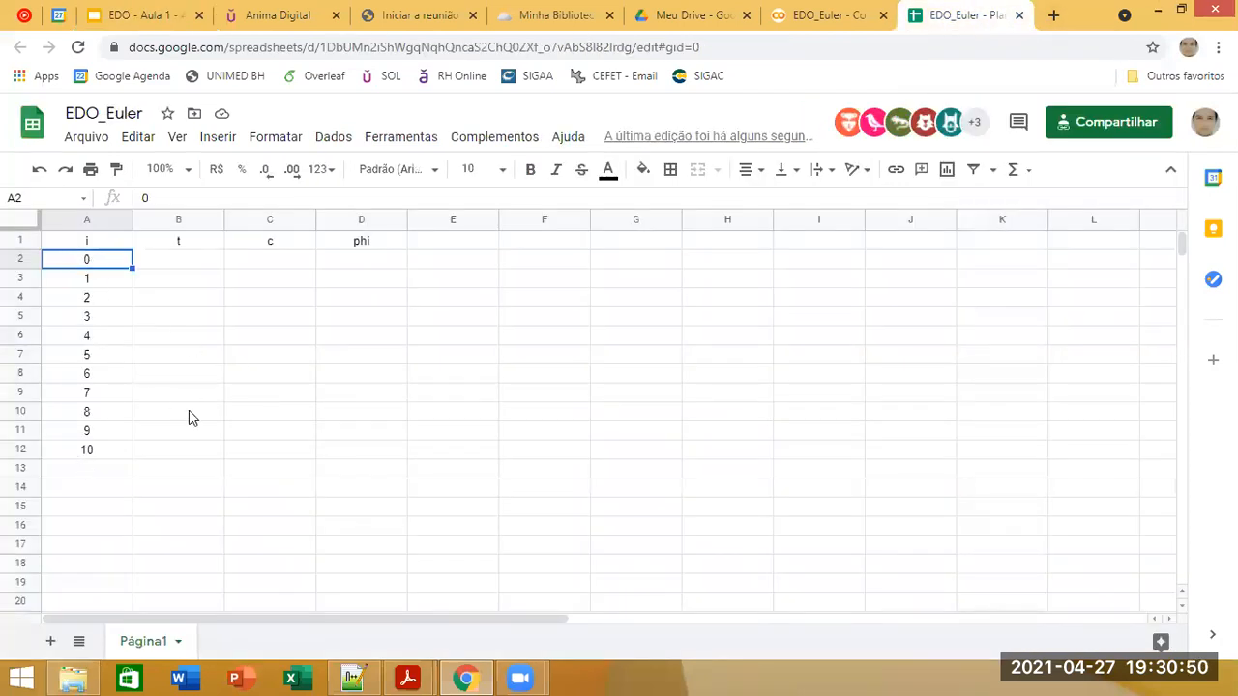
Step: Enter the initial time 0 in cell B2 and the formula =B2+10 in cell B3
left_click(209, 261)
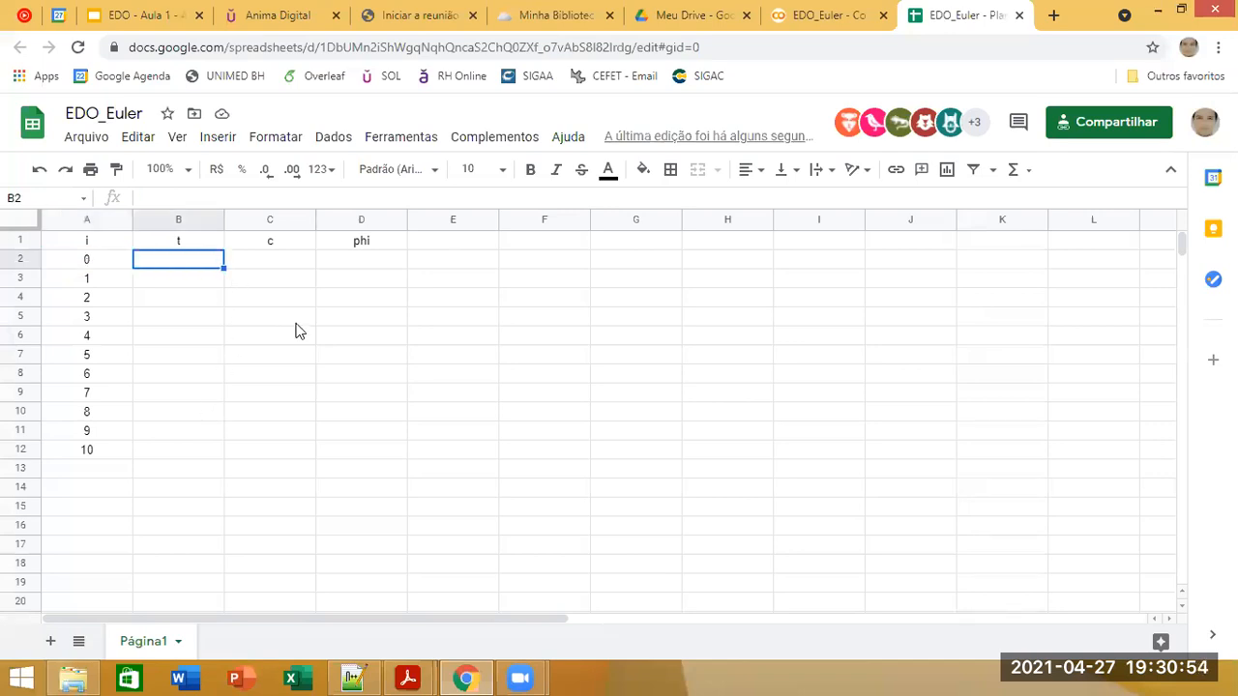
type("0")
key("Return")
type("=")
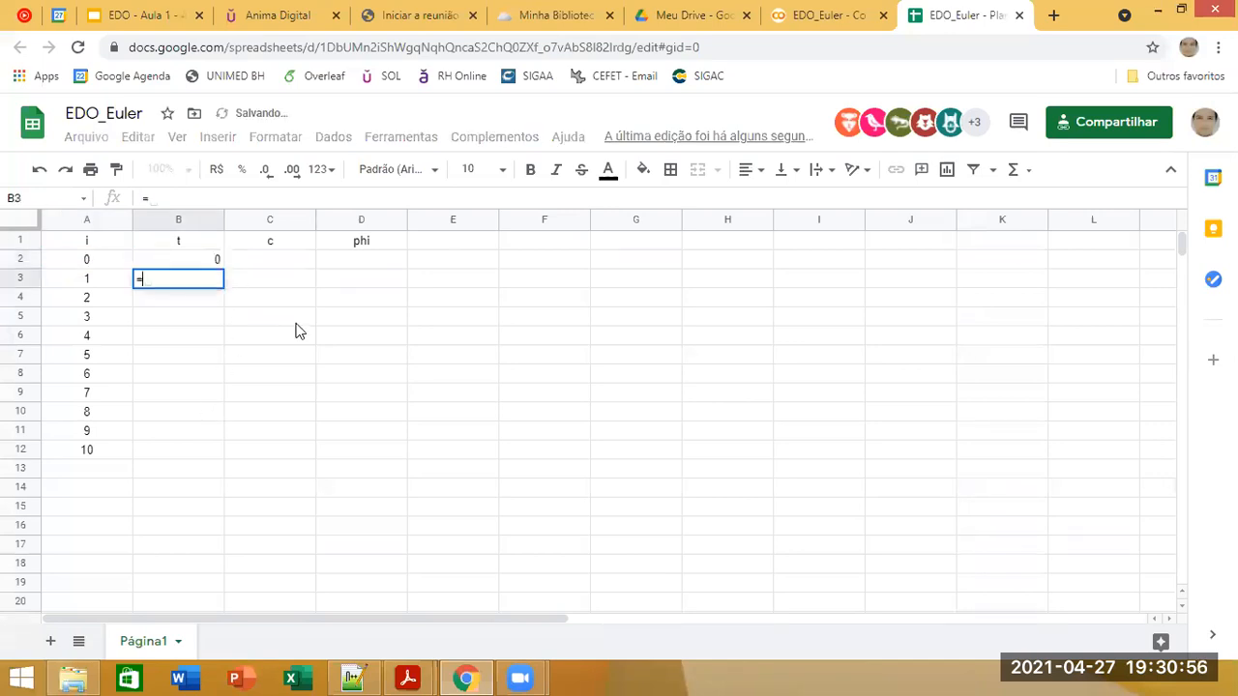
left_click(217, 261)
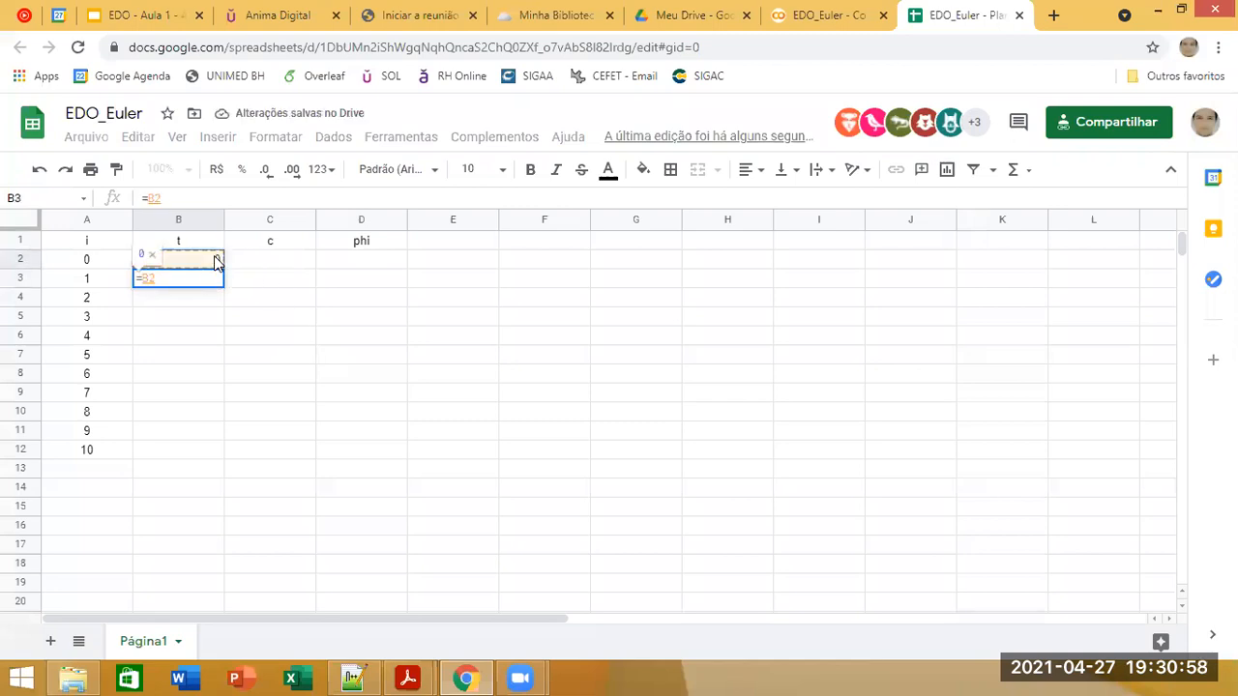
type("+")
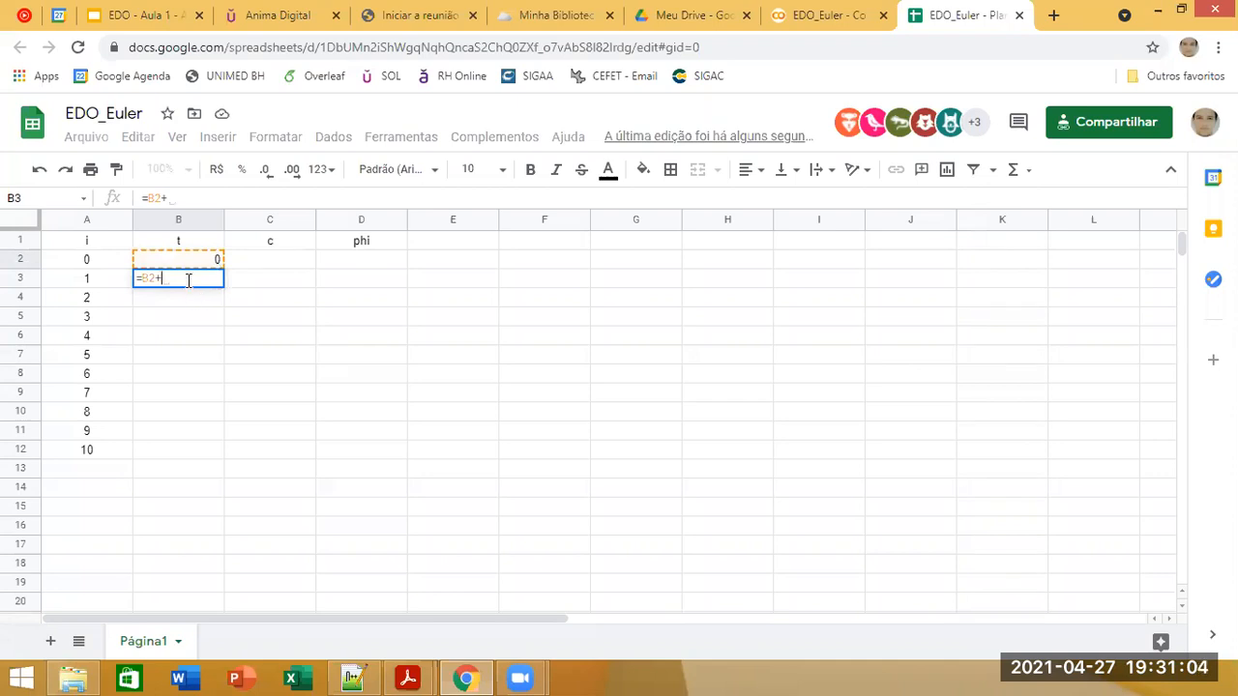
type("10")
key("Return")
Step: Copy the time formula from cell B3 down through cell B12
left_click(201, 284)
key("ctrl+c")
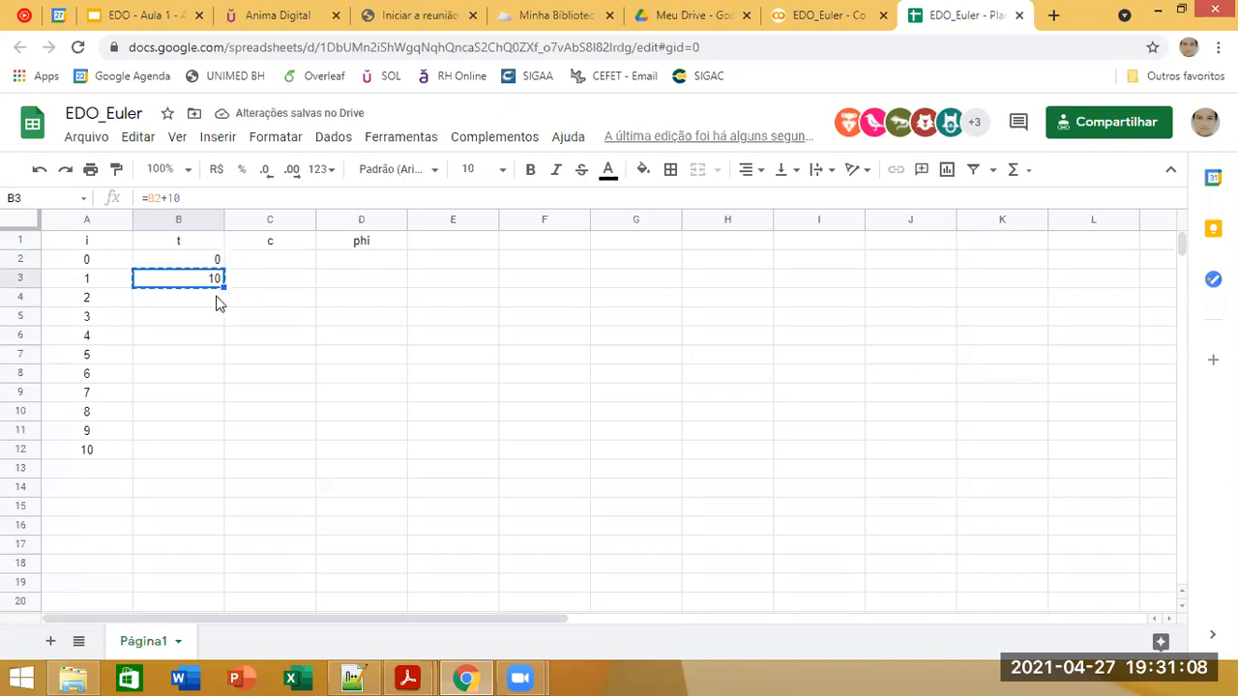
left_click(197, 453, "shift")
key("ctrl+v")
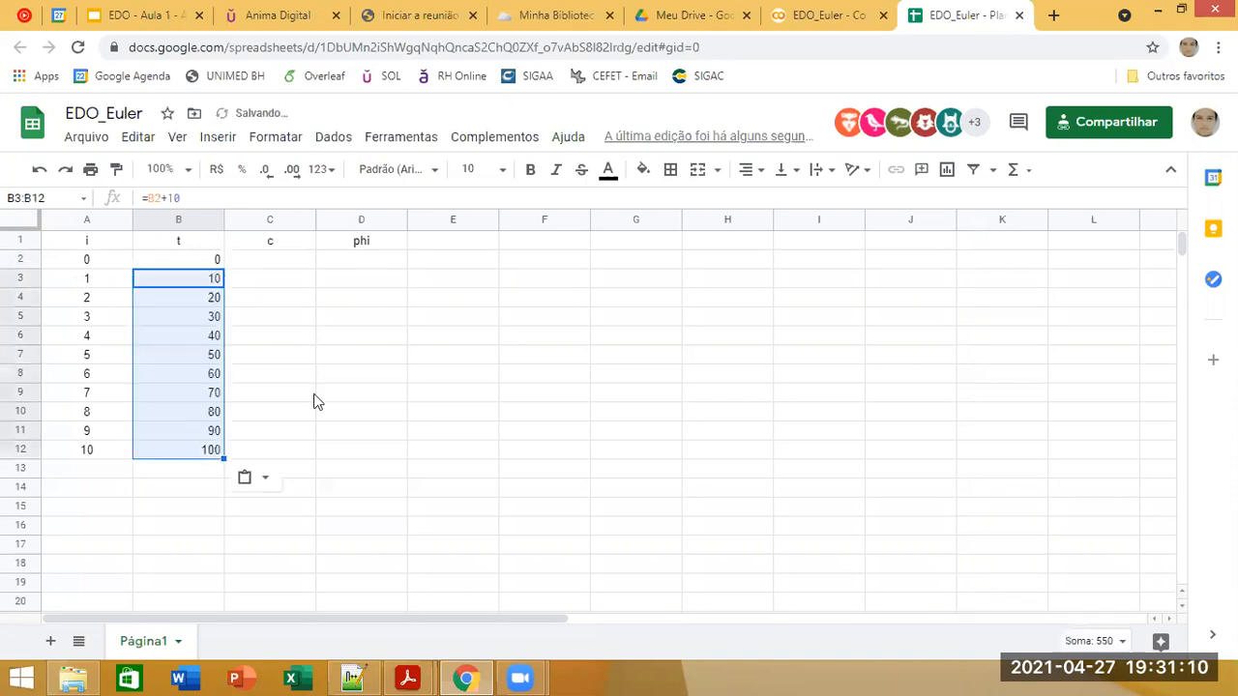
left_click(319, 406)
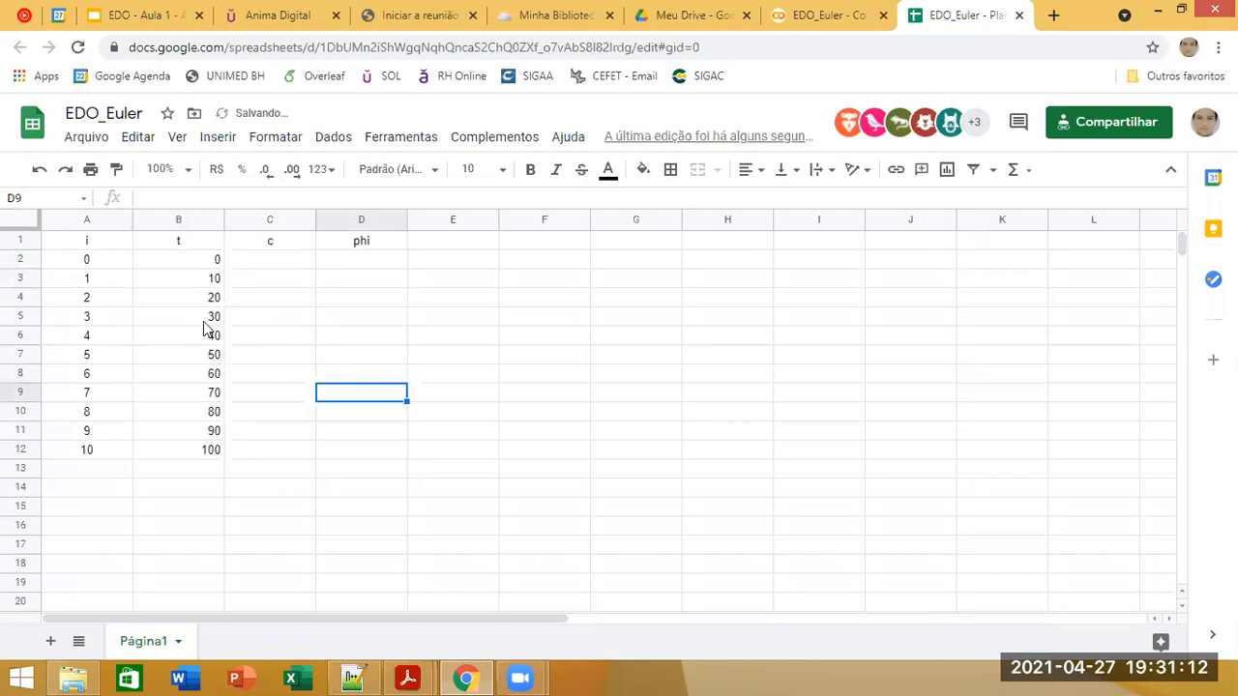
Step: Change the time column header in cell B1 to "t (min)"
left_click(189, 241)
type("t (min)")
key("Return")
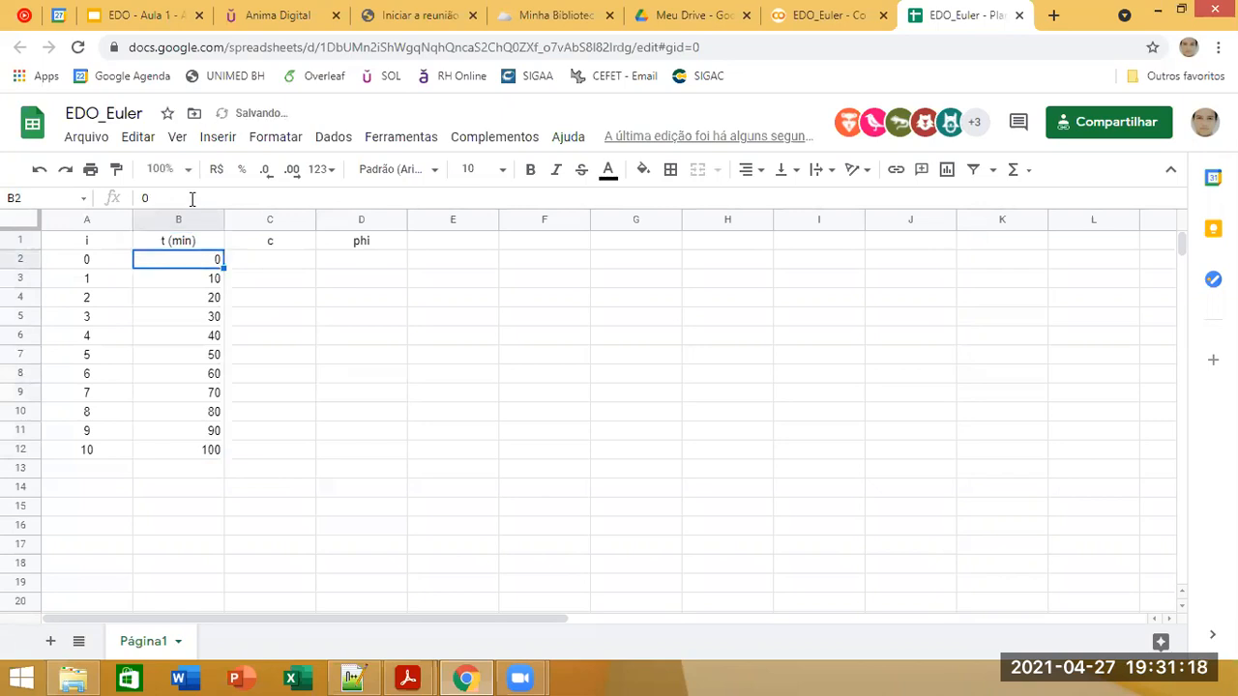
Step: Center the time values in cells B2 to B12 horizontally
left_click(187, 448, "shift")
left_click(747, 170)
left_click(771, 205)
left_click(336, 322)
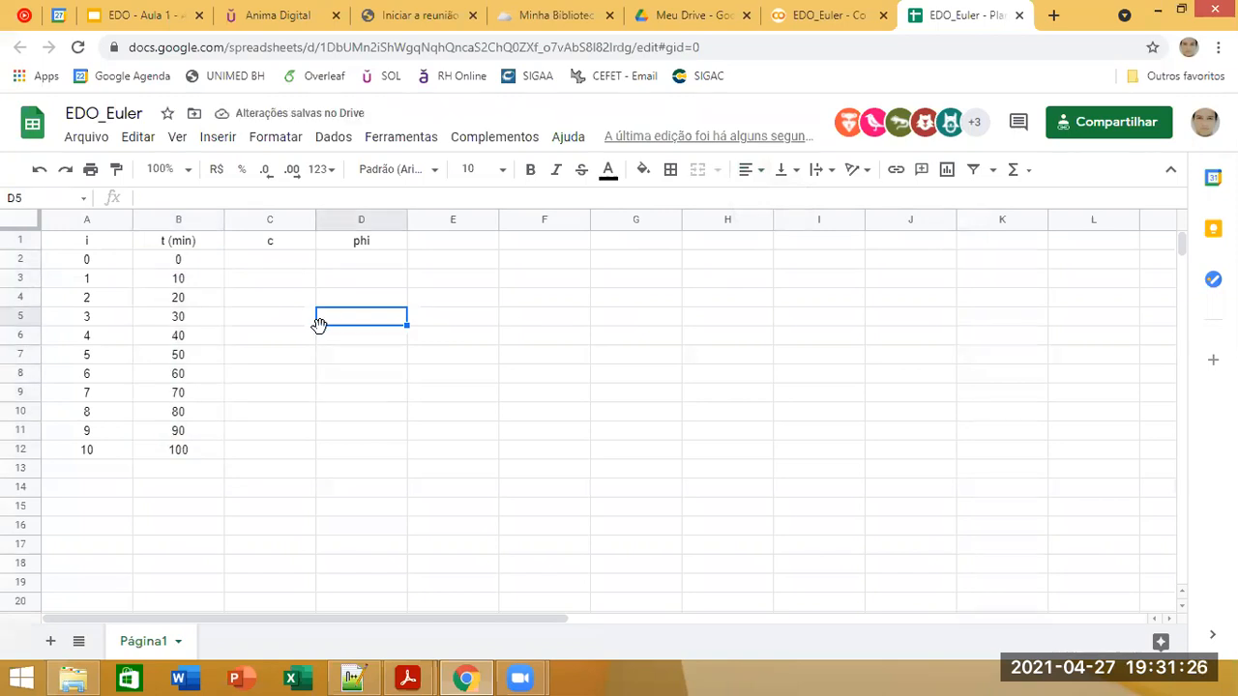
Step: Review the time span and inlet concentration given in the Exemplo 1 slide of the EDO - Aula 1 presentation
left_click(199, 379)
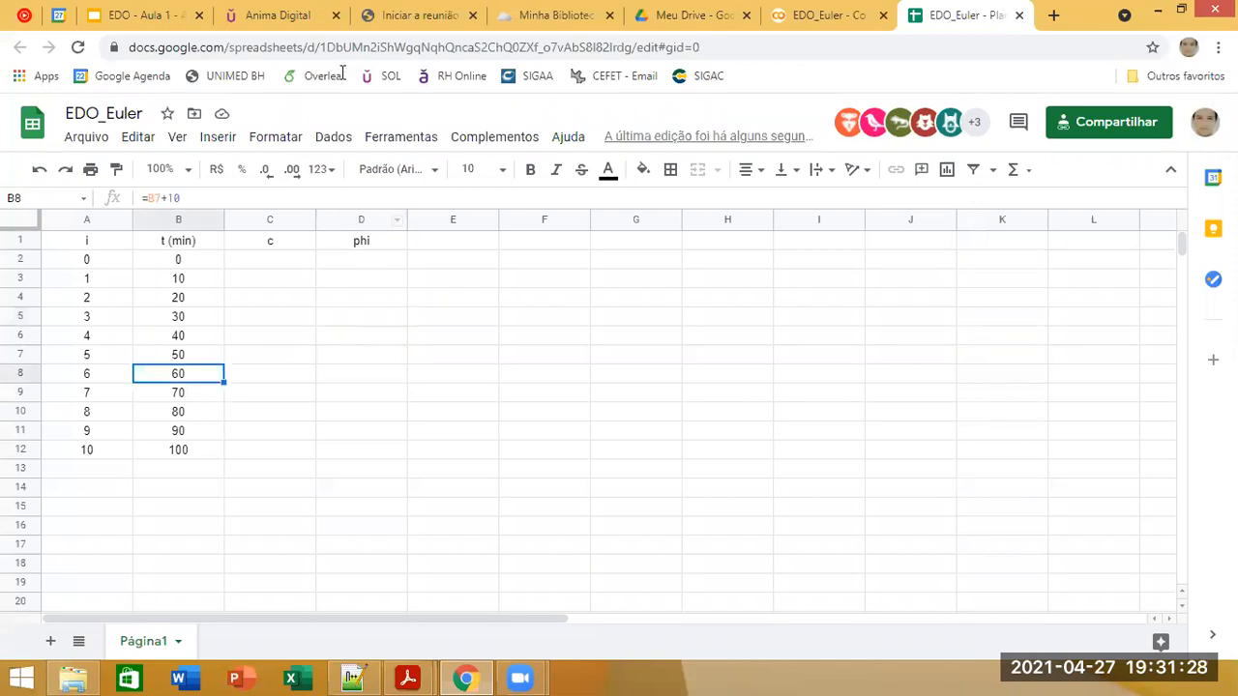
left_click(154, 15)
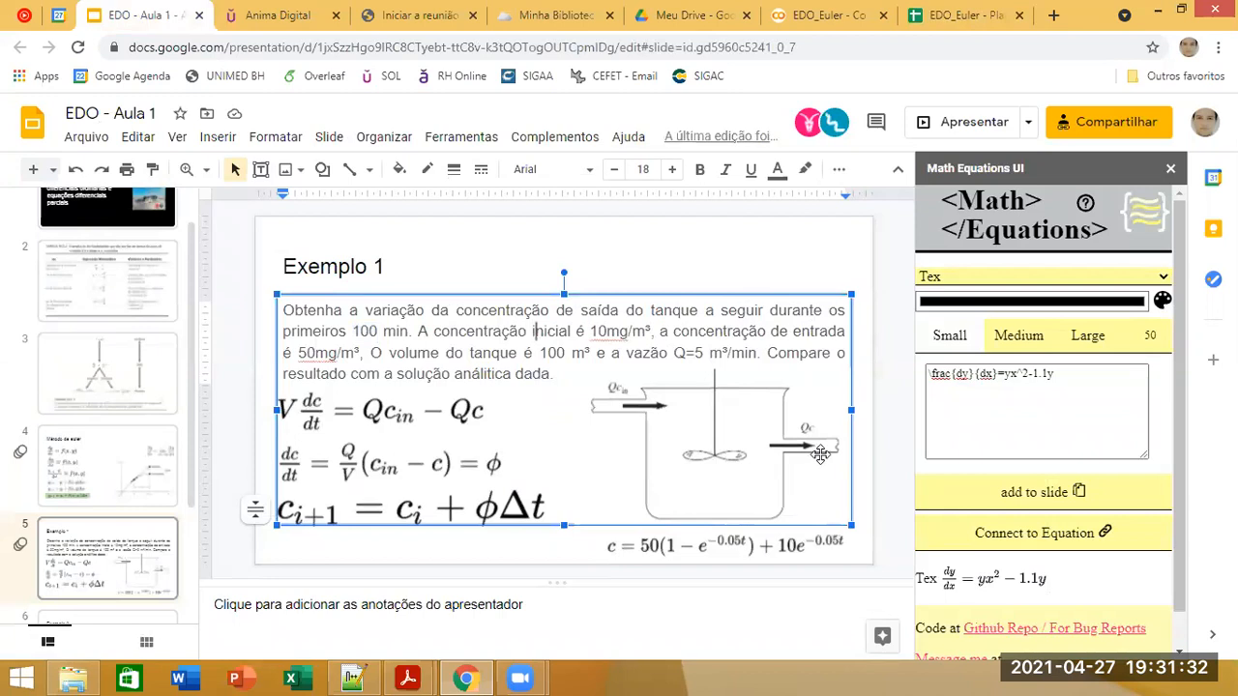
left_click_drag(353, 331, 409, 331)
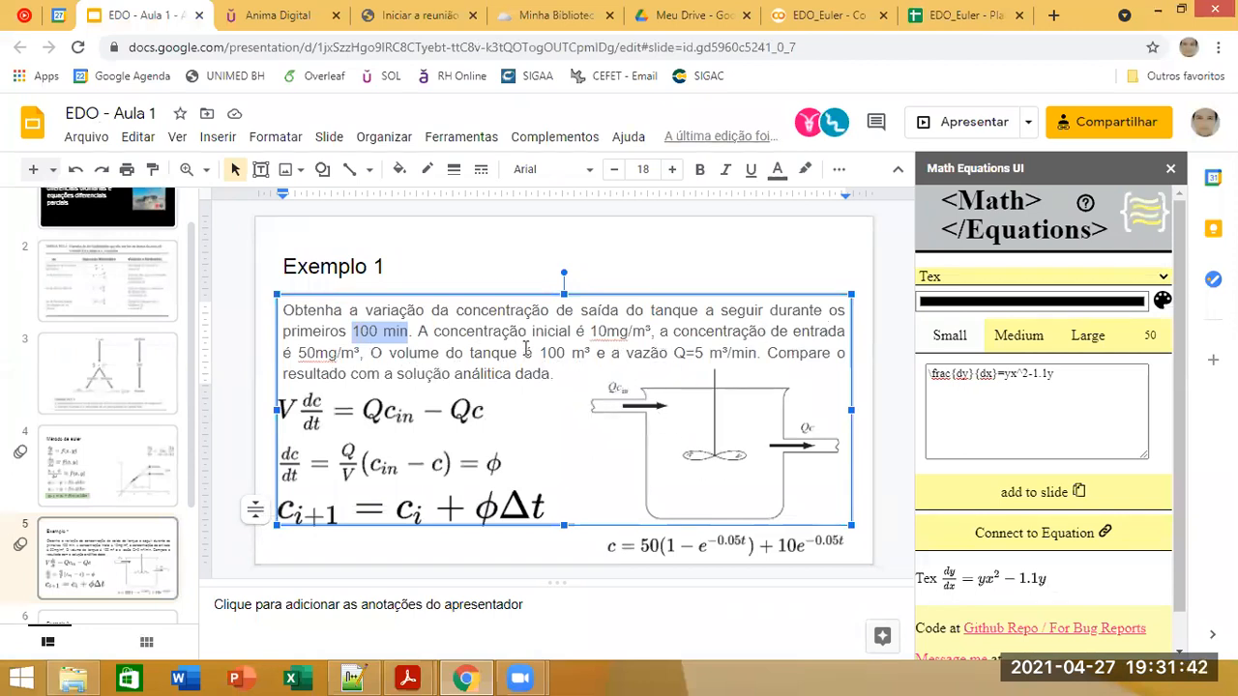
left_click_drag(299, 354, 362, 354)
left_click(474, 360)
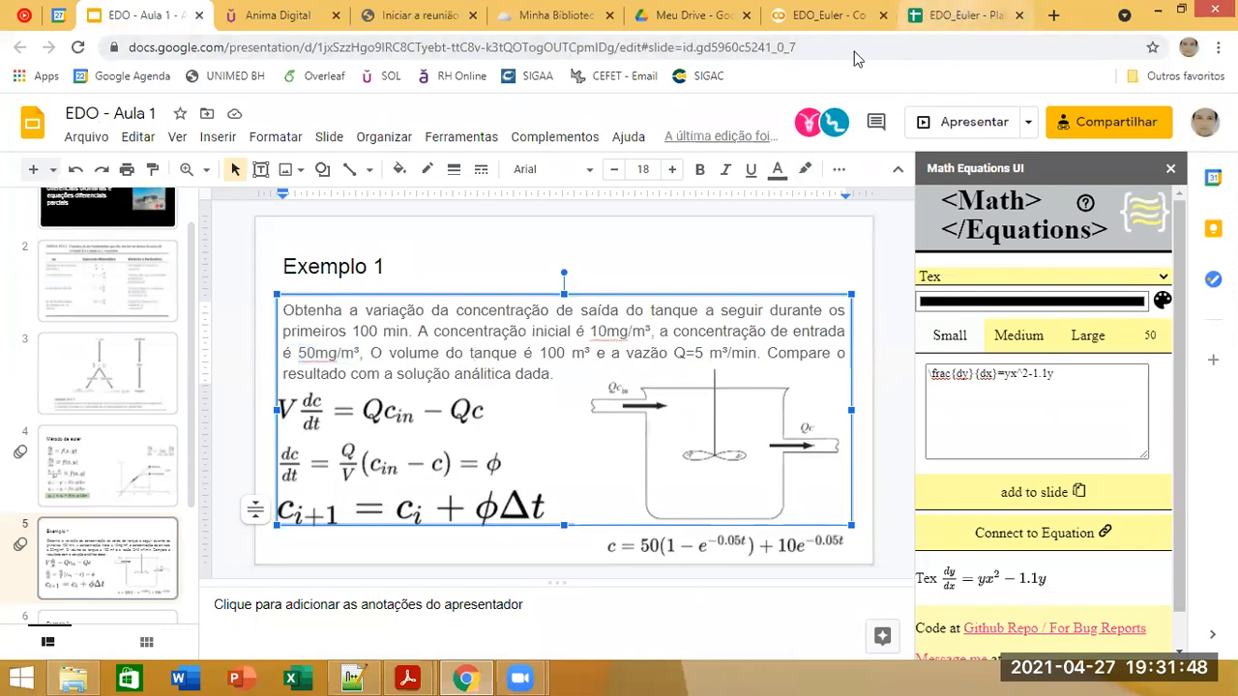
Step: Return to the EDO_Euler spreadsheet and review the index and time columns from the first row to the last
left_click(957, 7)
left_click(122, 472)
left_click(61, 448)
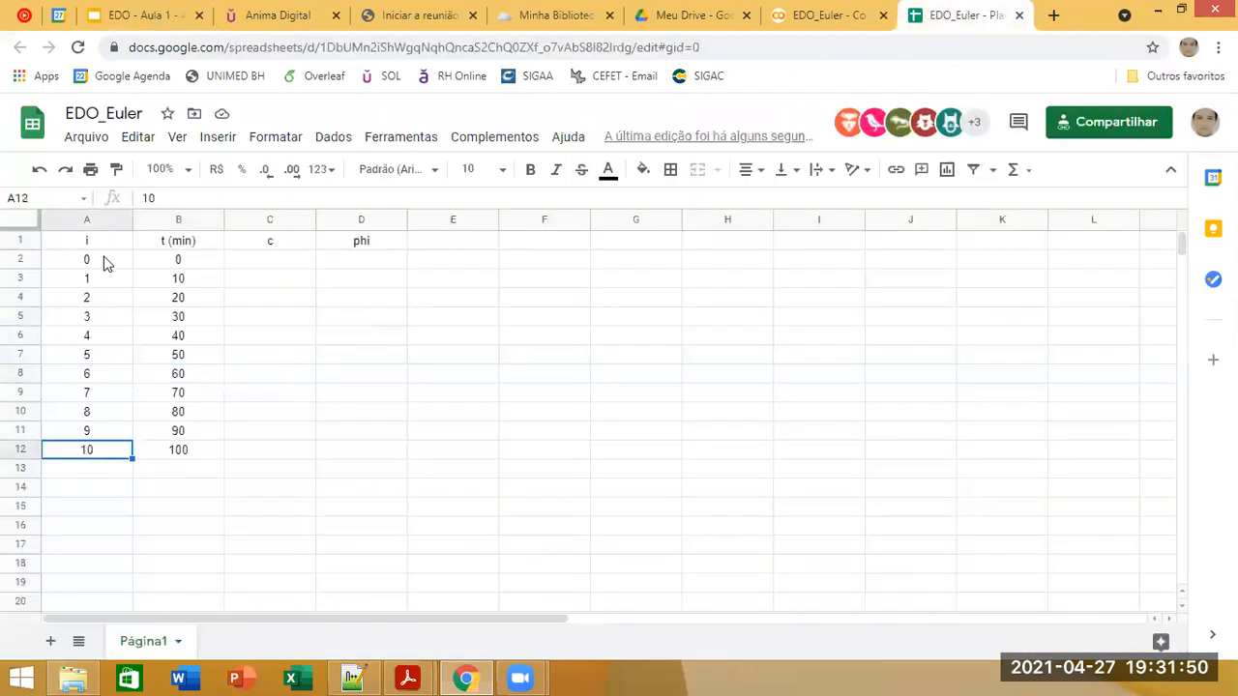
left_click(106, 261)
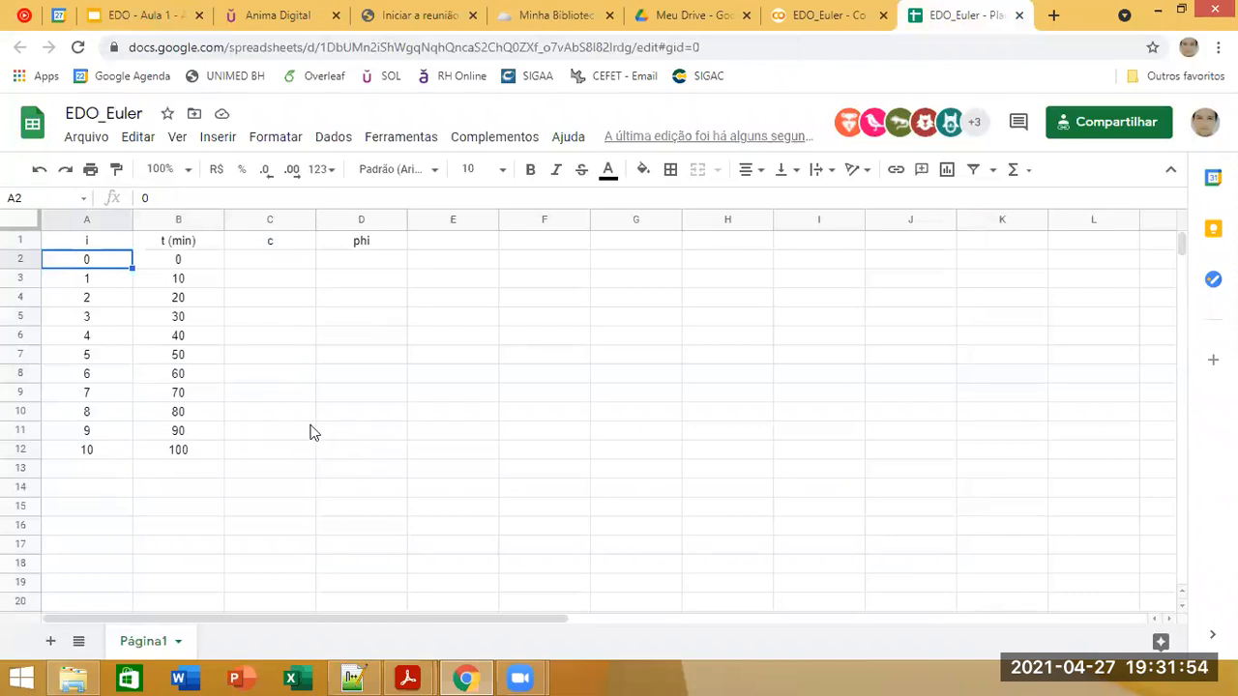
left_click(177, 449)
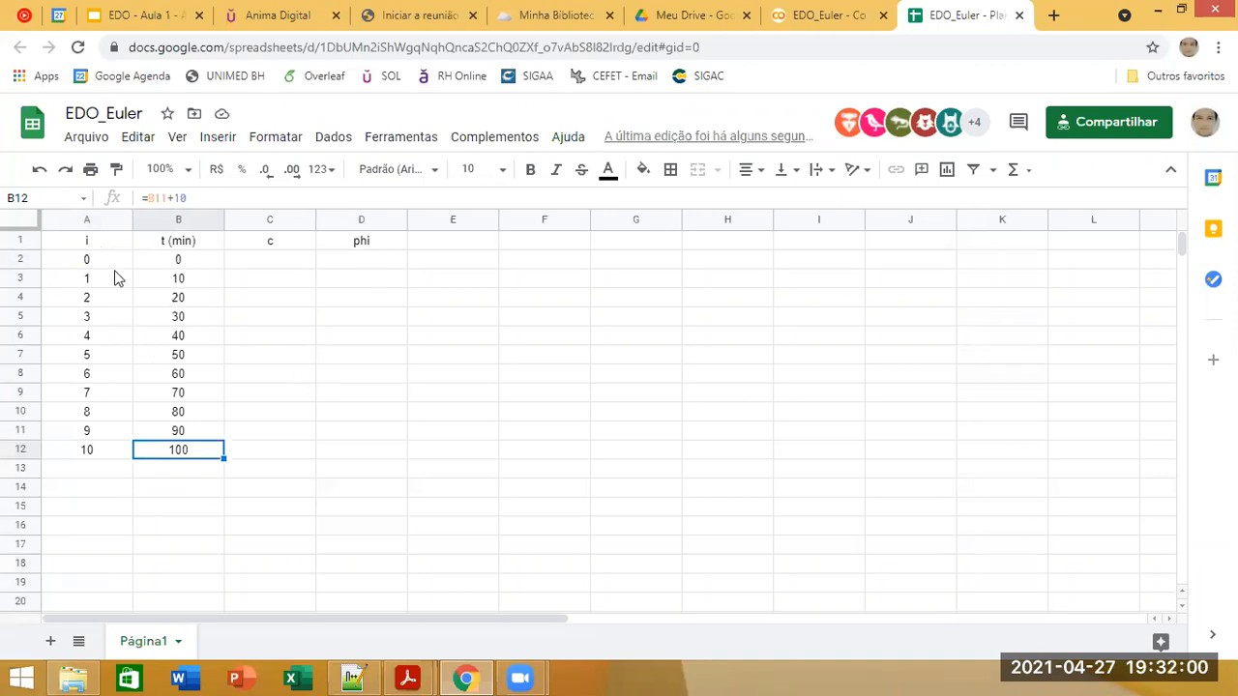
left_click(197, 280)
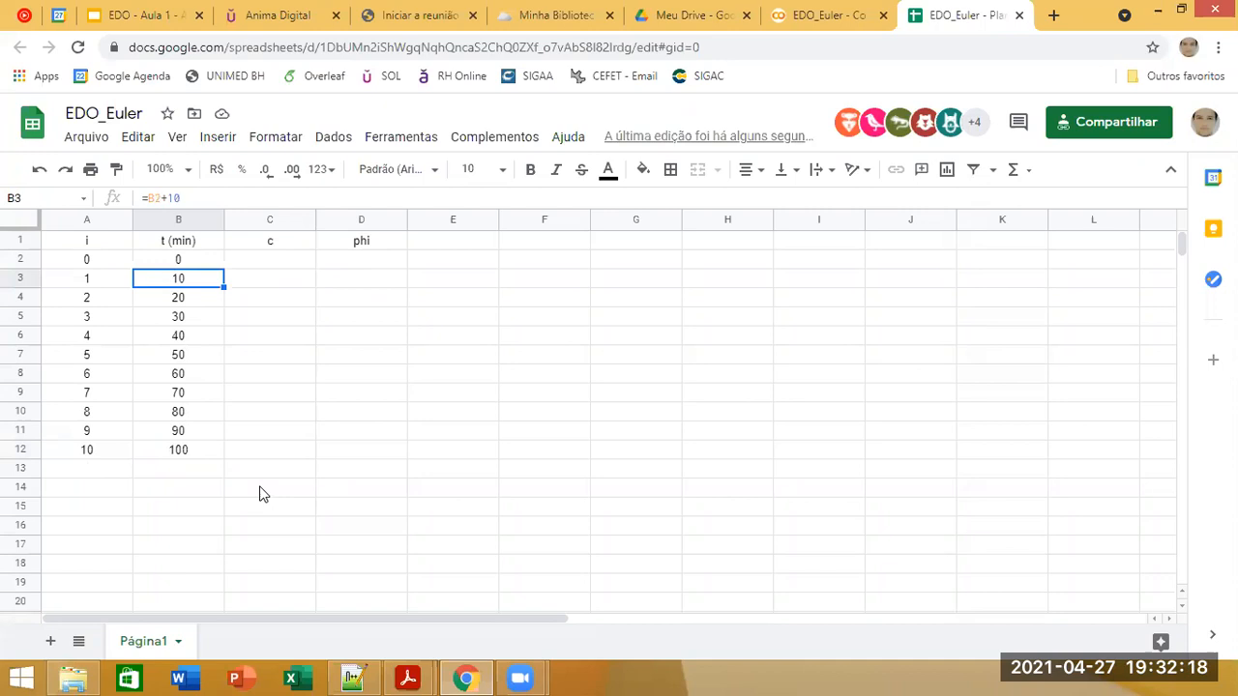
left_click(259, 377)
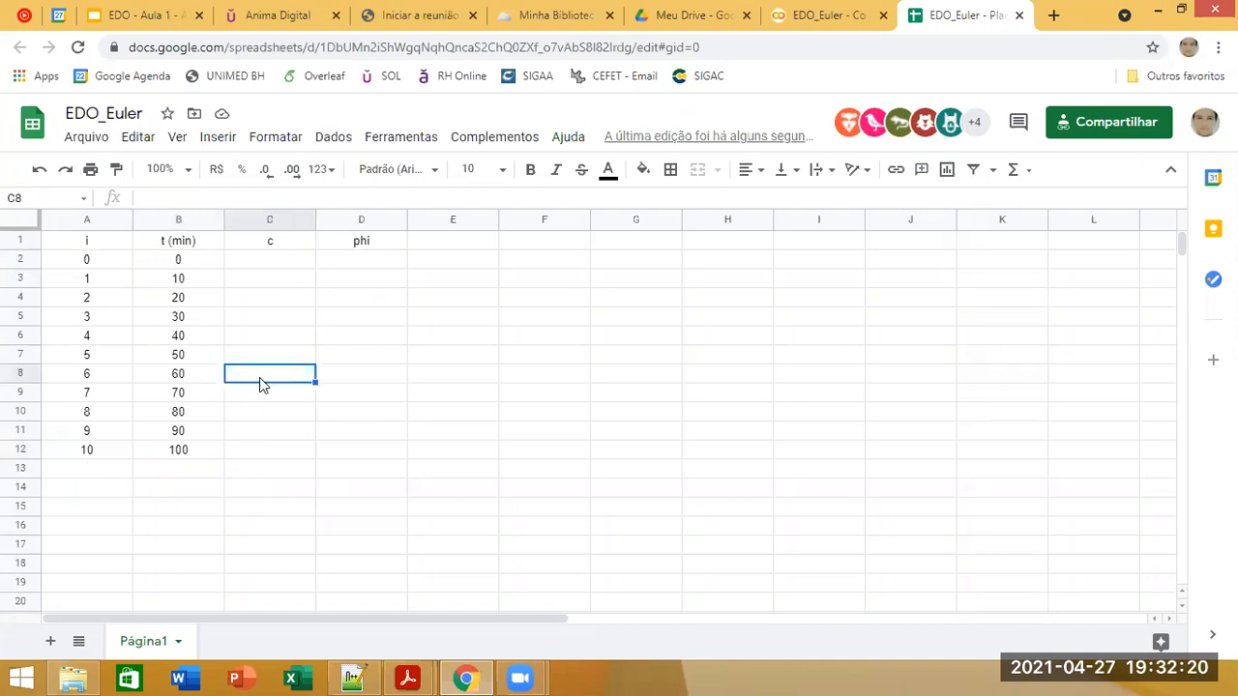
Step: Look up the initial concentration in the Exemplo 1 slide and enter 10 in cell C2 of the spreadsheet
left_click(289, 261)
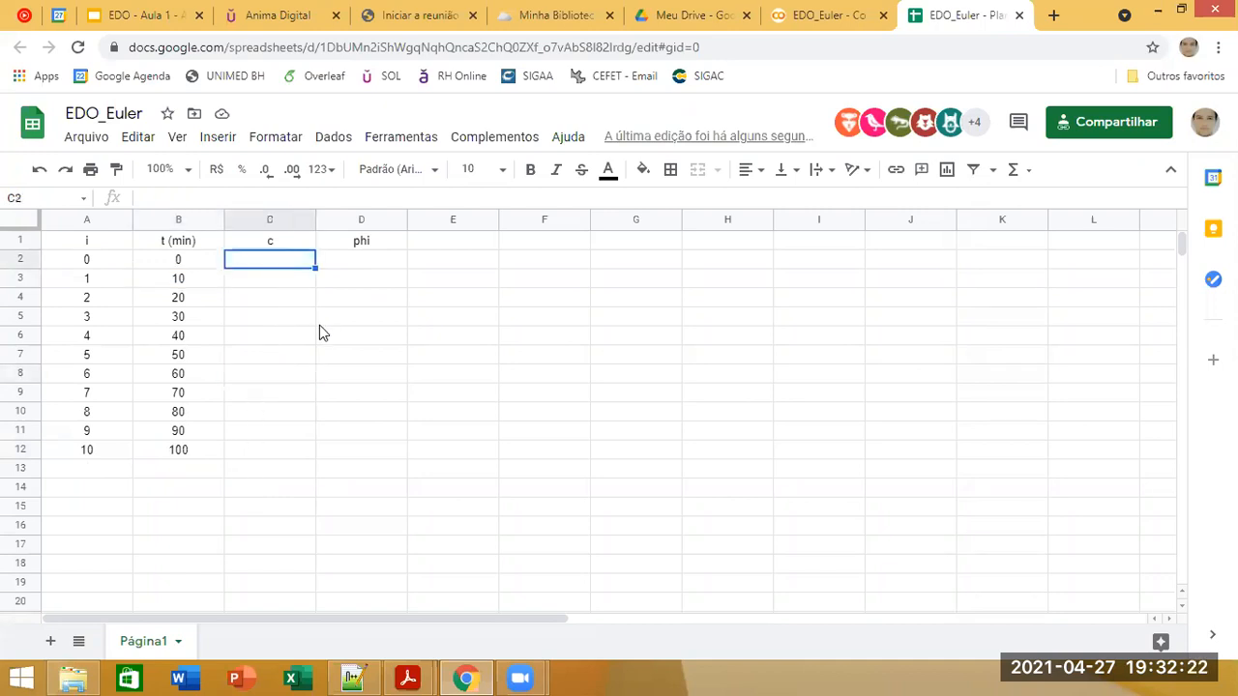
left_click(87, 262)
left_click(163, 263)
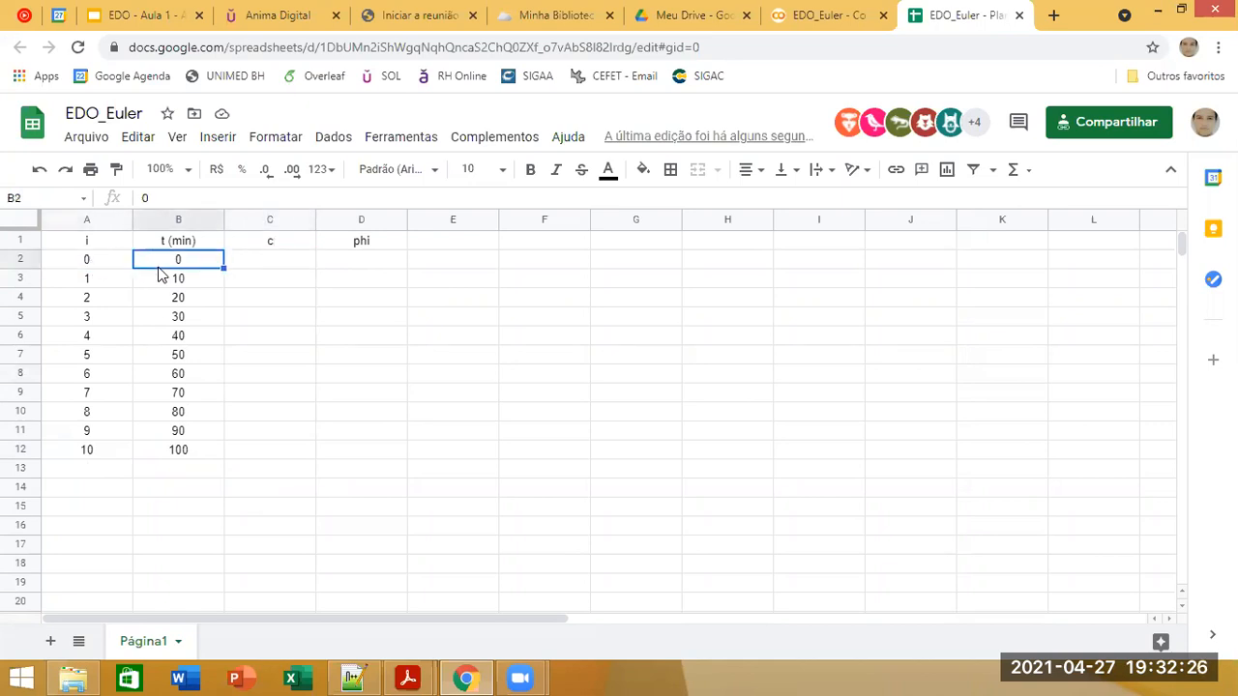
left_click(250, 263)
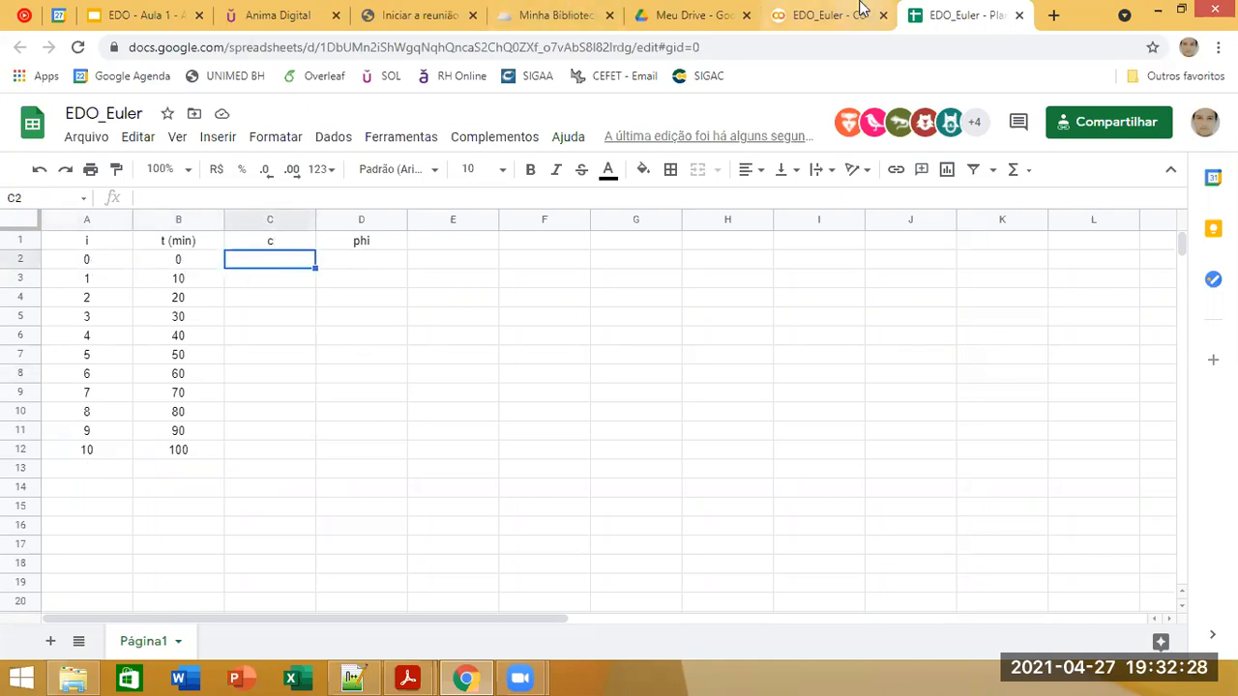
left_click(145, 15)
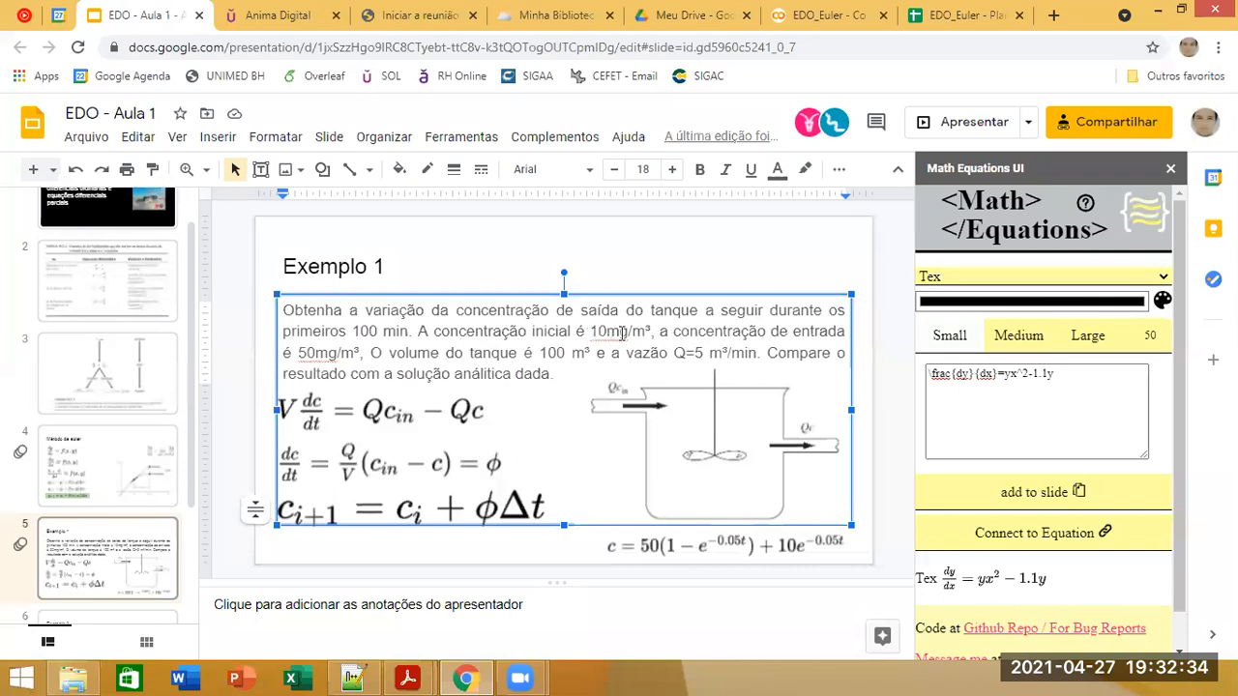
left_click_drag(570, 331, 459, 331)
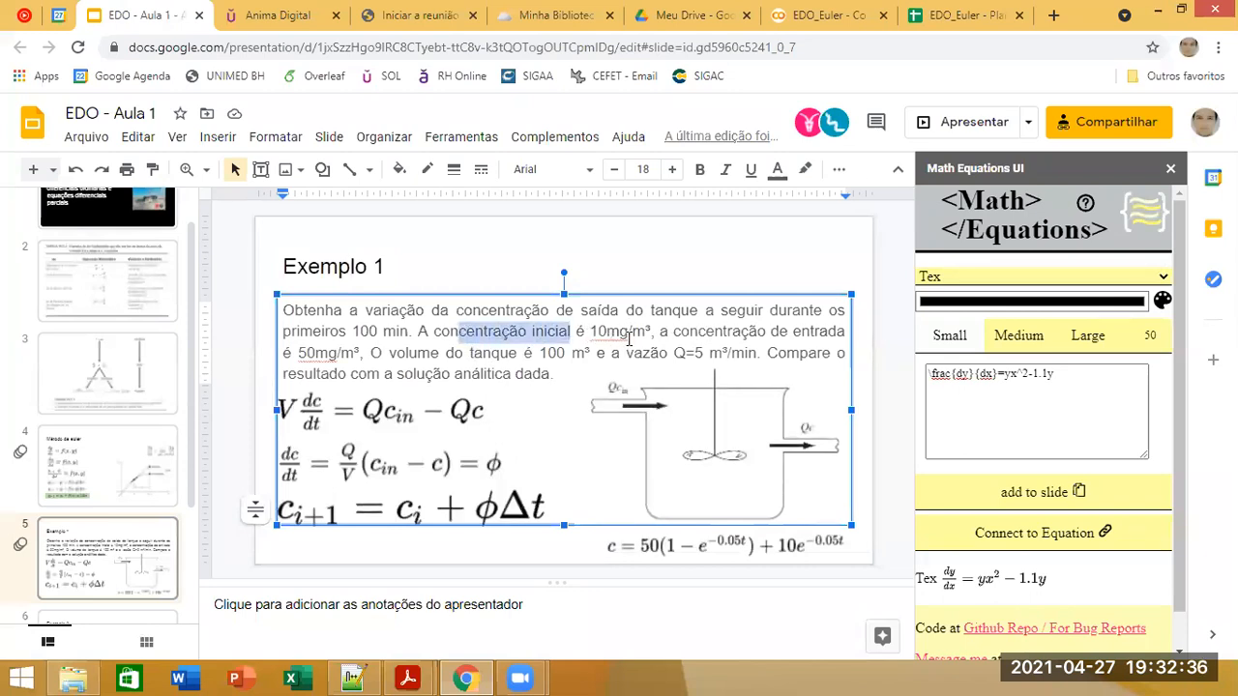
left_click(967, 16)
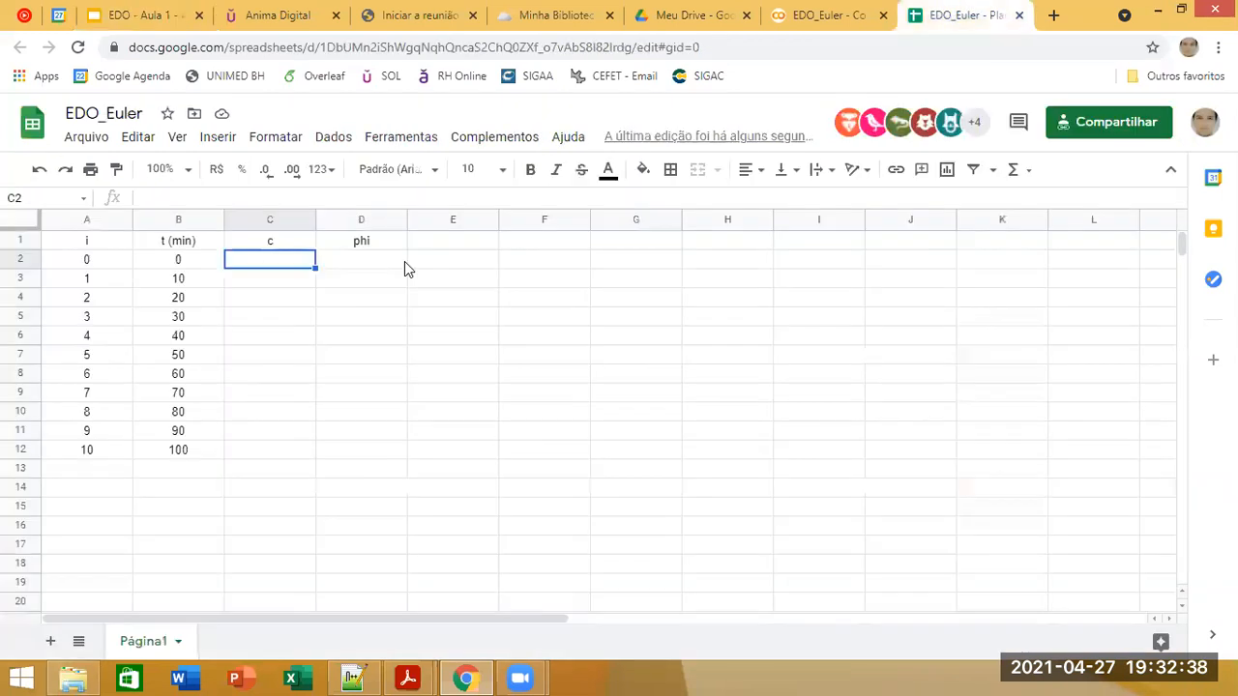
type("10")
key("Return")
key("ctrl+z")
key("ctrl+y")
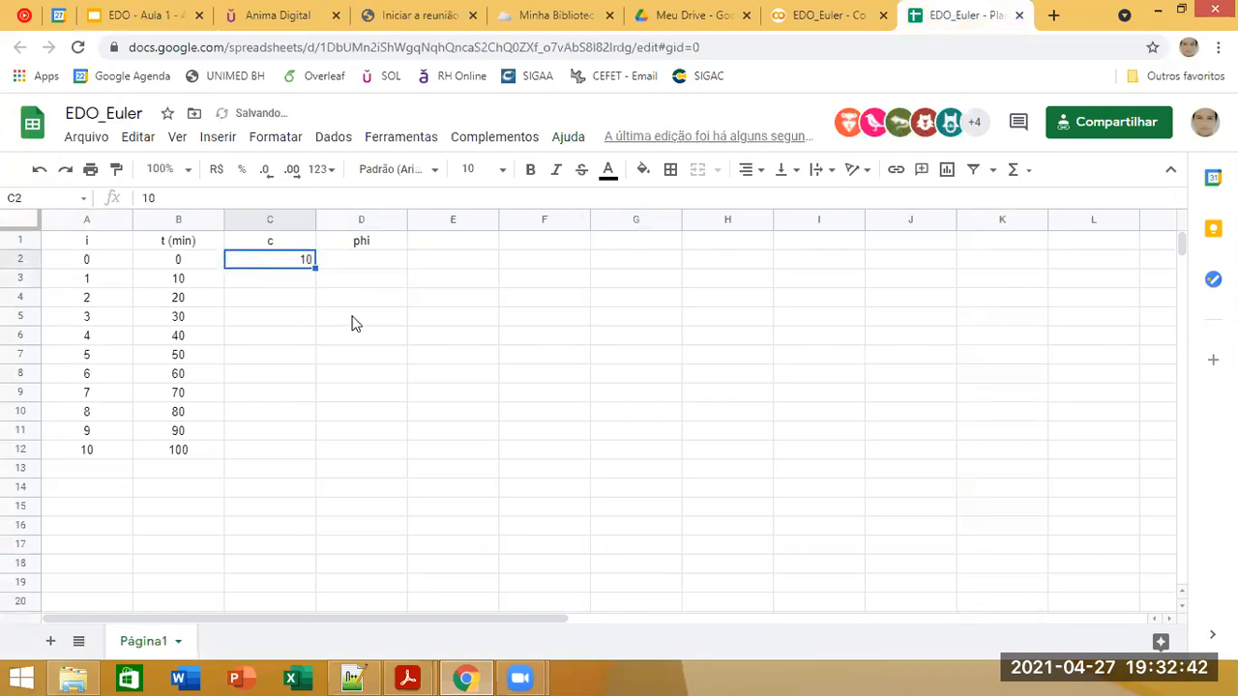
Step: Center the contents of columns A to D horizontally
left_click(392, 340)
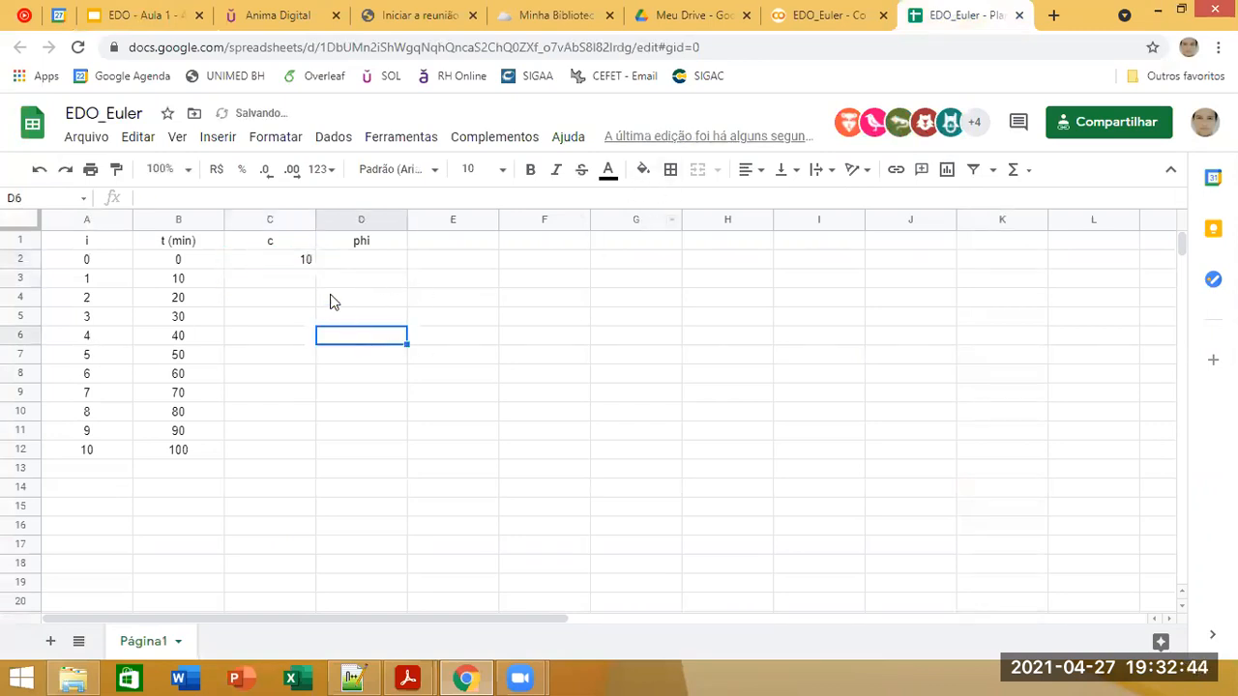
left_click(367, 219)
left_click(116, 219, "shift")
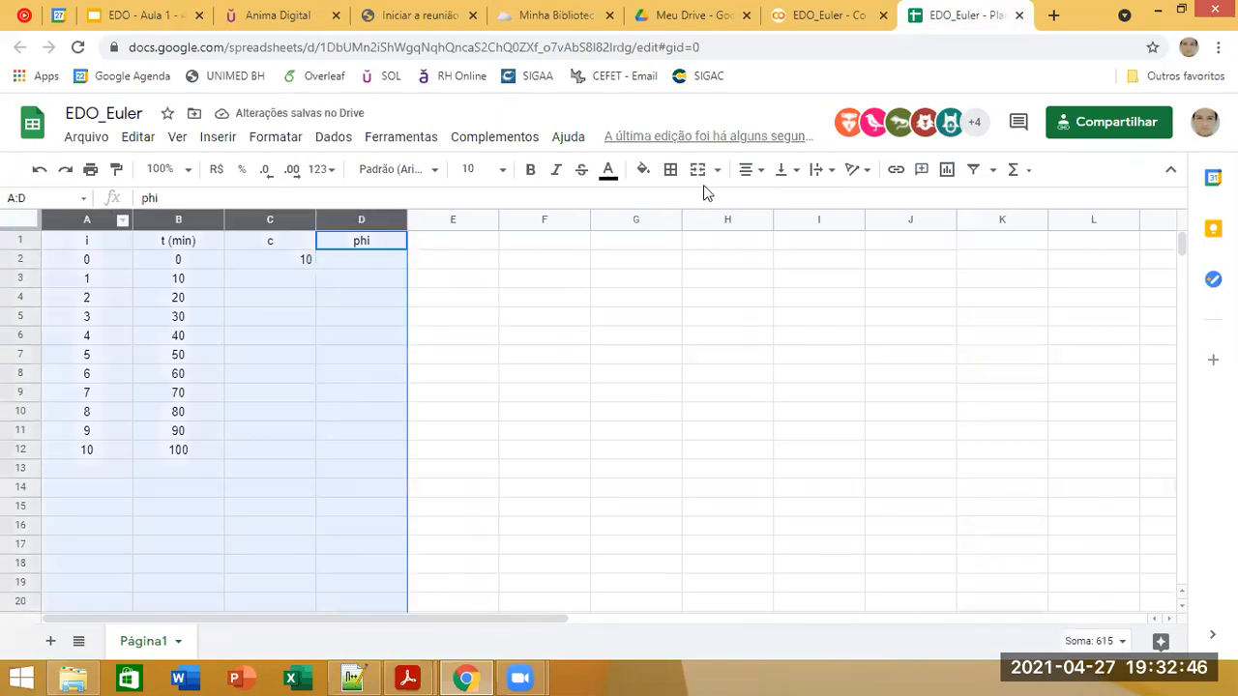
left_click(753, 171)
left_click(767, 208)
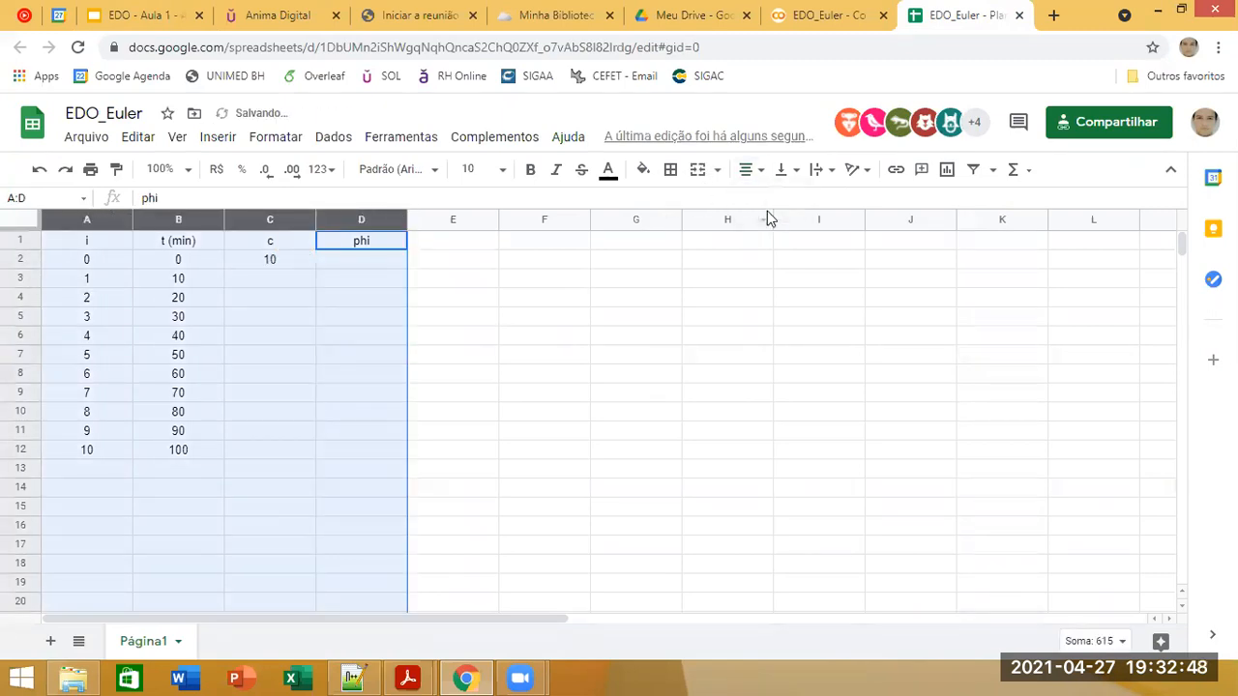
left_click(562, 339)
Step: Select cell D2 under phi, then present the Exemplo 1 slide of the EDO - Aula 1 presentation and look up the equation for phi
left_click(276, 286)
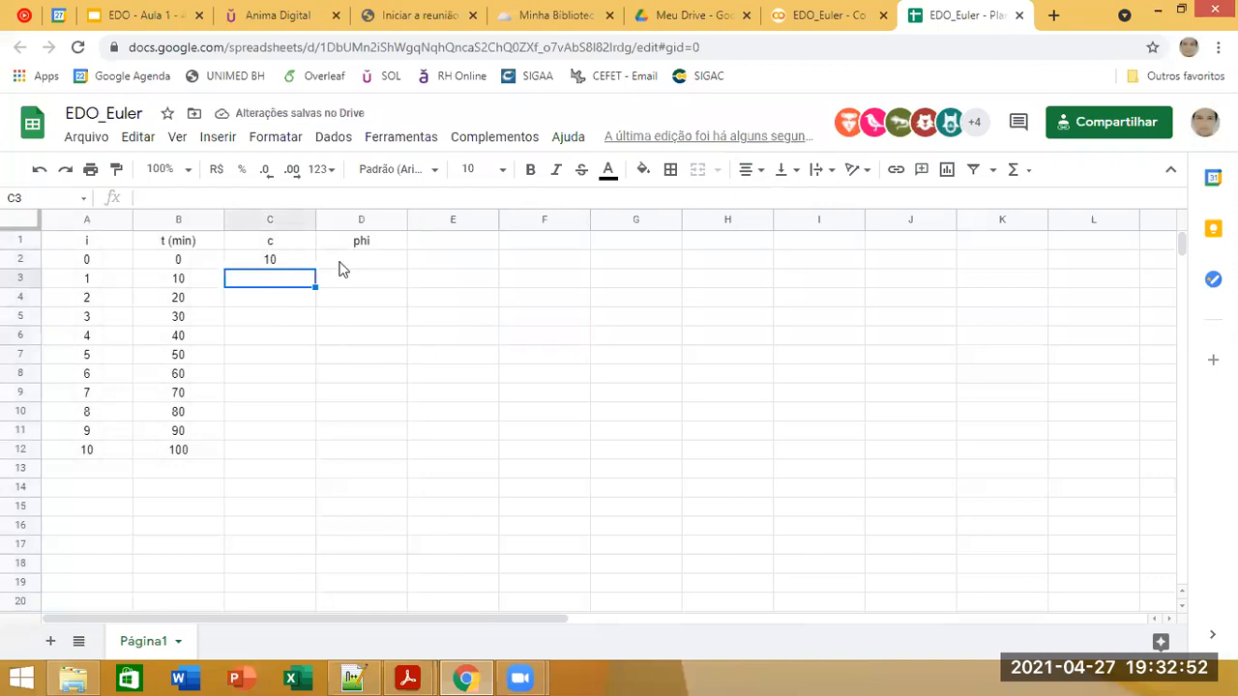
left_click(266, 261)
left_click(346, 263)
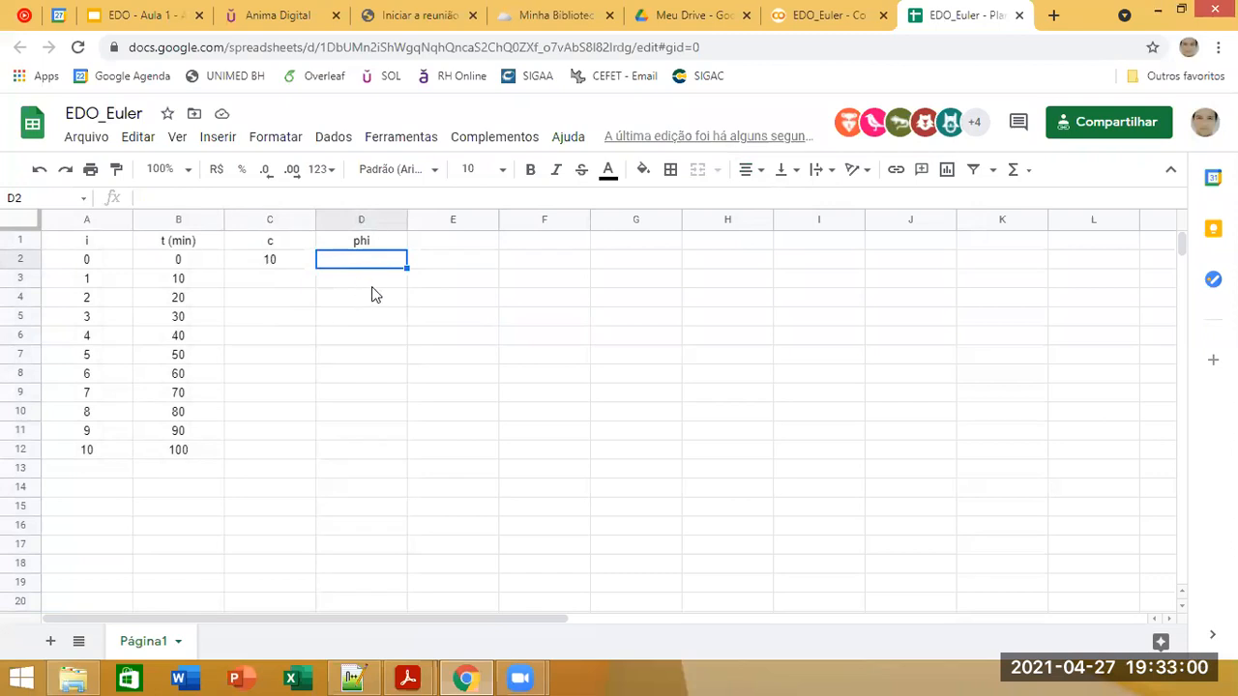
left_click(391, 15)
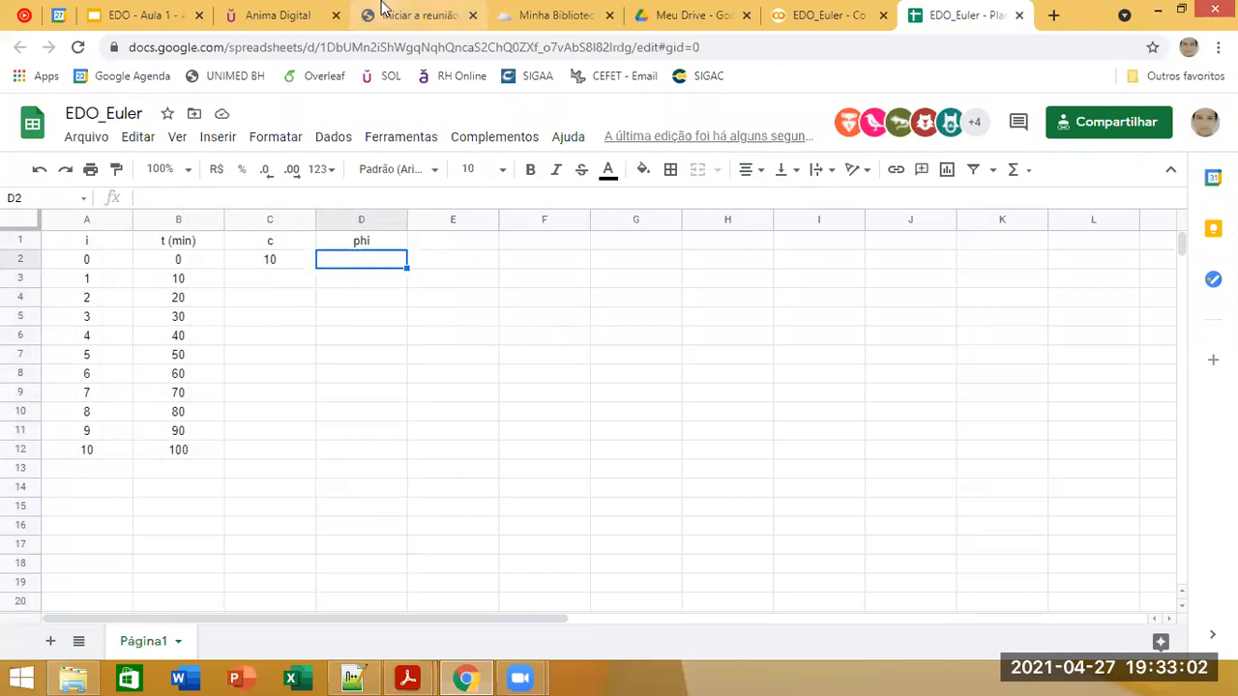
left_click(279, 15)
left_click(556, 15)
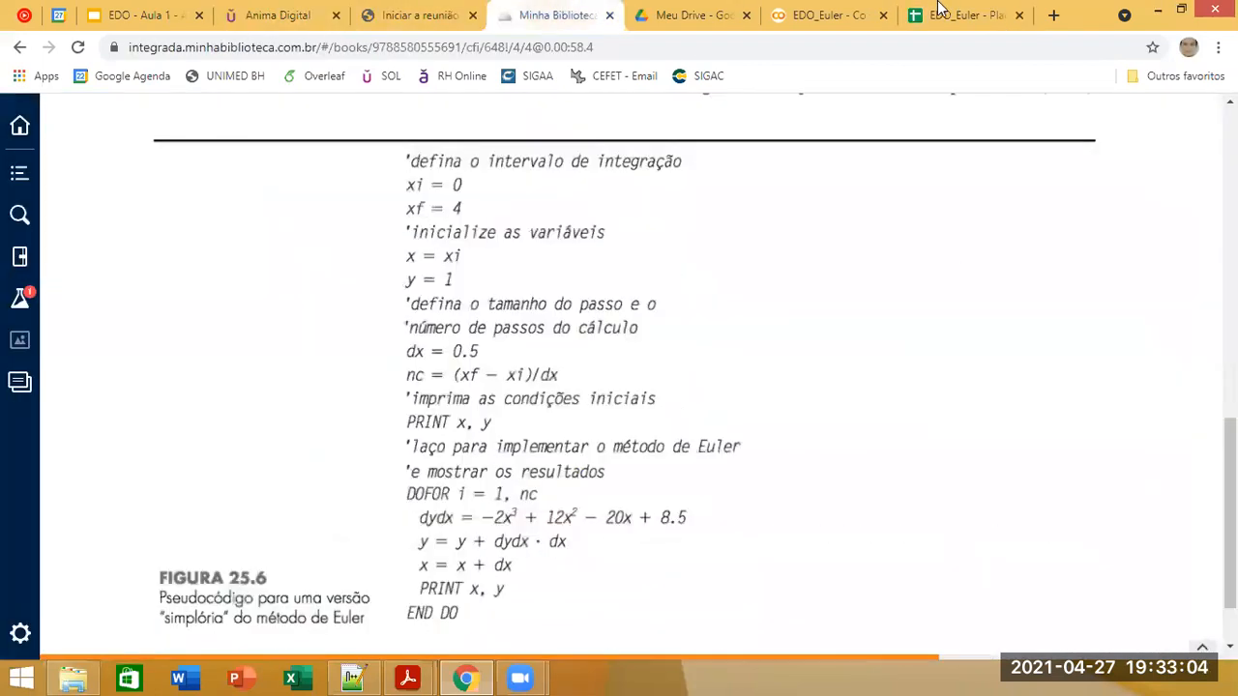
left_click(400, 15)
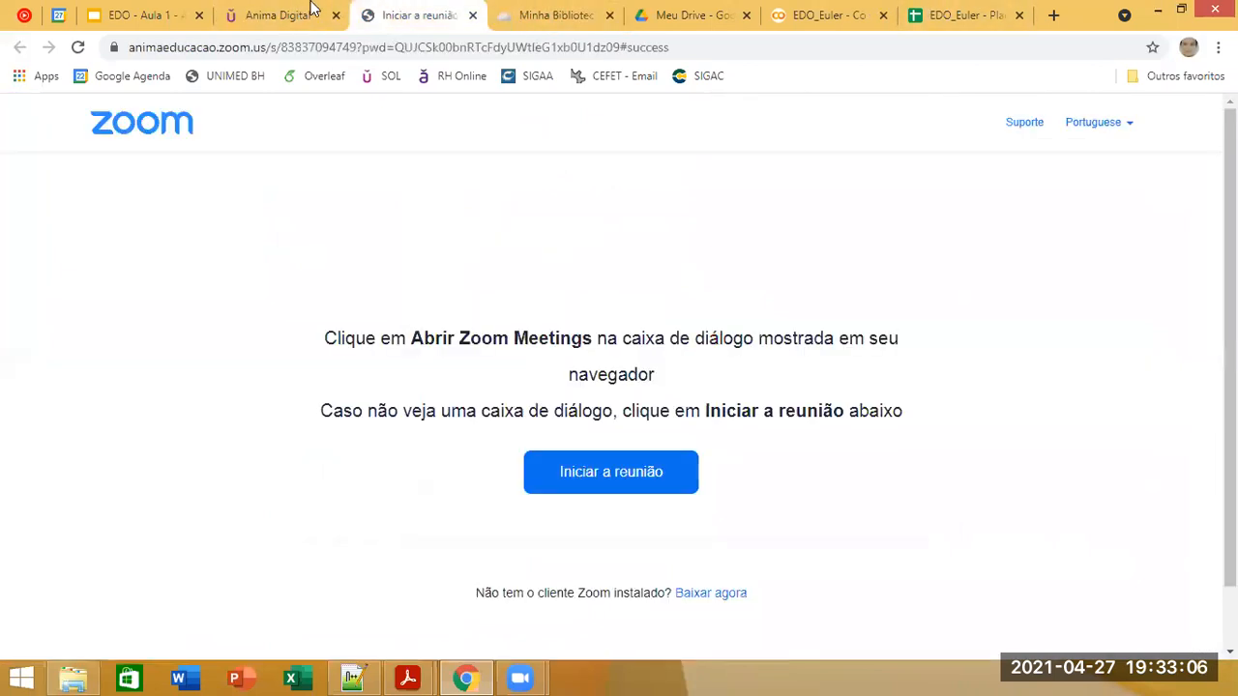
left_click(315, 15)
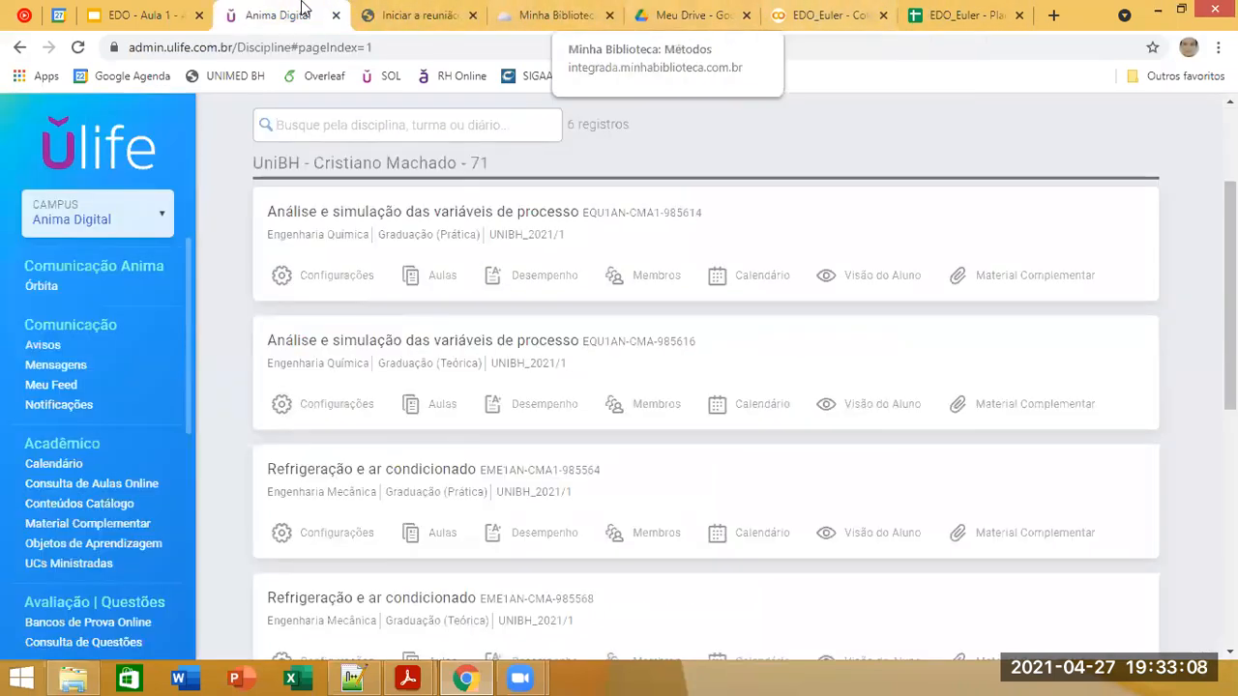
left_click(141, 14)
left_click(962, 123)
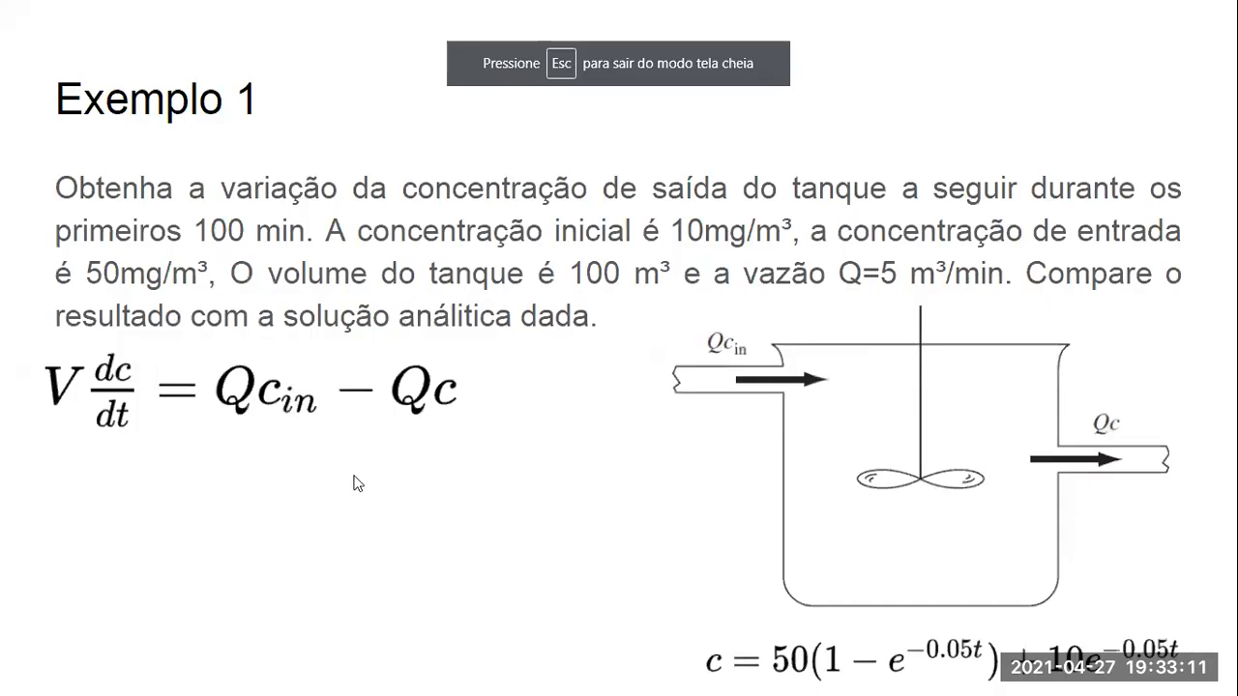
left_click(354, 477)
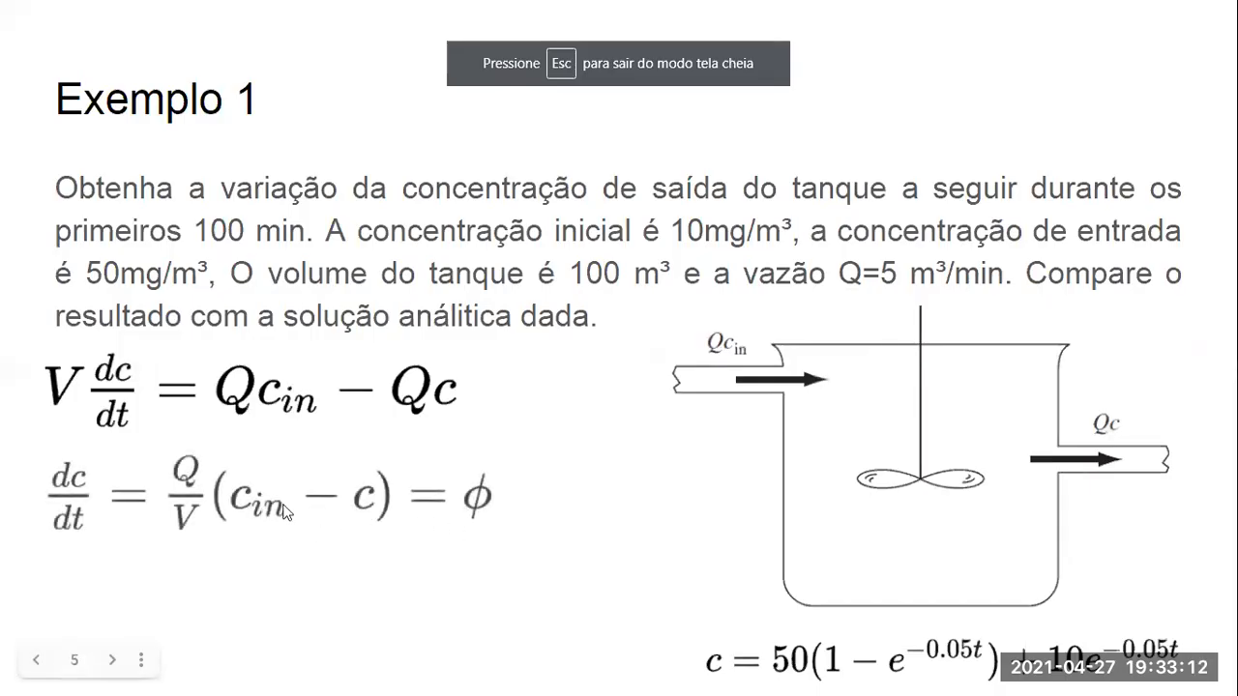
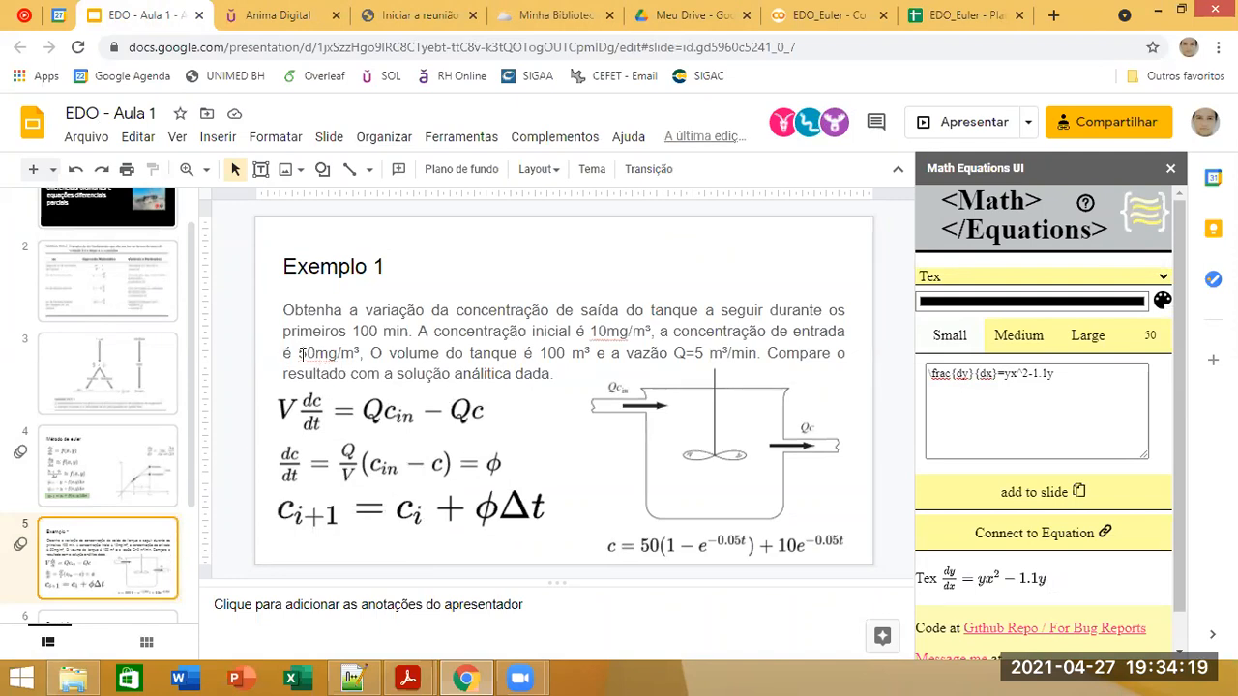
Step: Return to the EDO_Euler spreadsheet and enter 50 for cin, 5 for Q and 100 for V in cells G1 to G3
left_click(933, 15)
type("50")
key("Return")
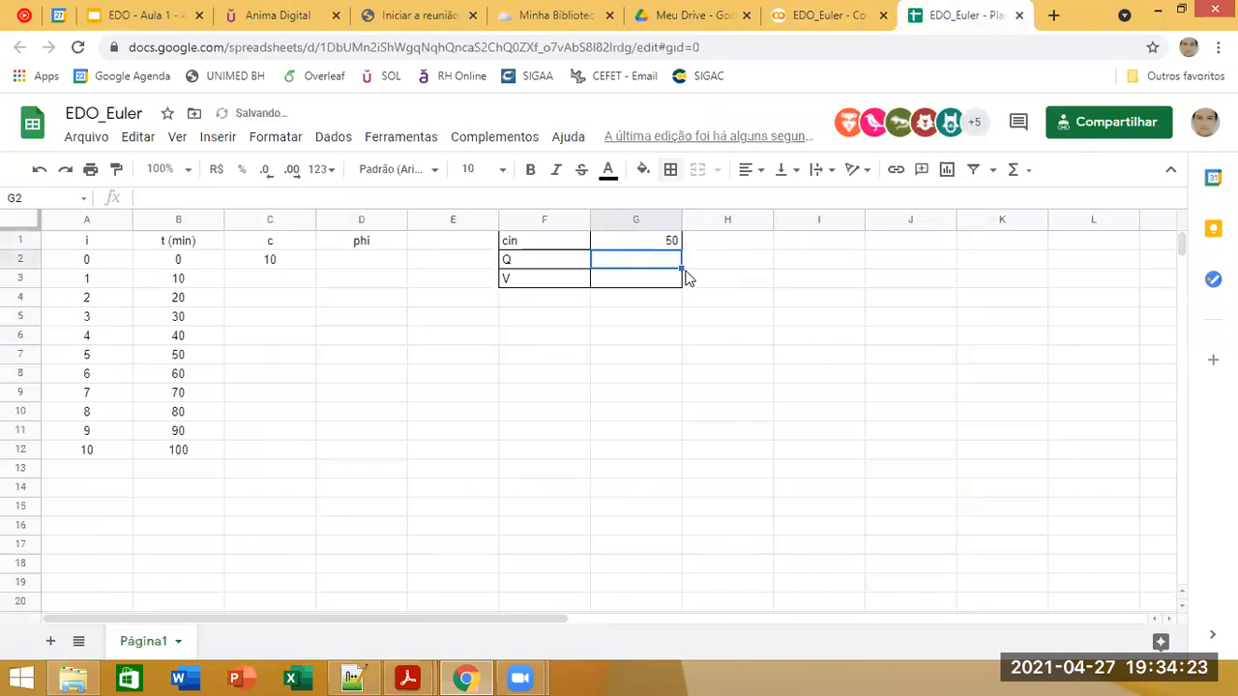
type("5")
key("Return")
type("100")
Step: Enter the units mg/m³, m³/min and m³ beside the cin, Q and V values in cells H1 to H3
left_click(730, 248)
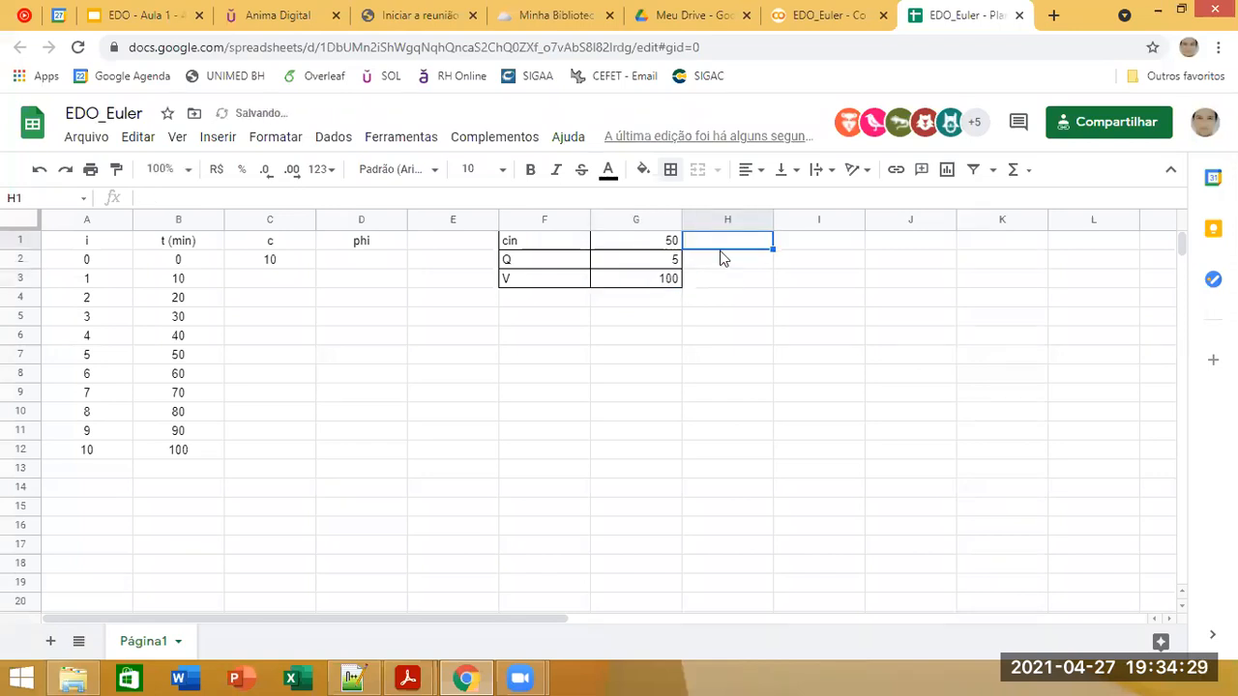
type("mg/m³")
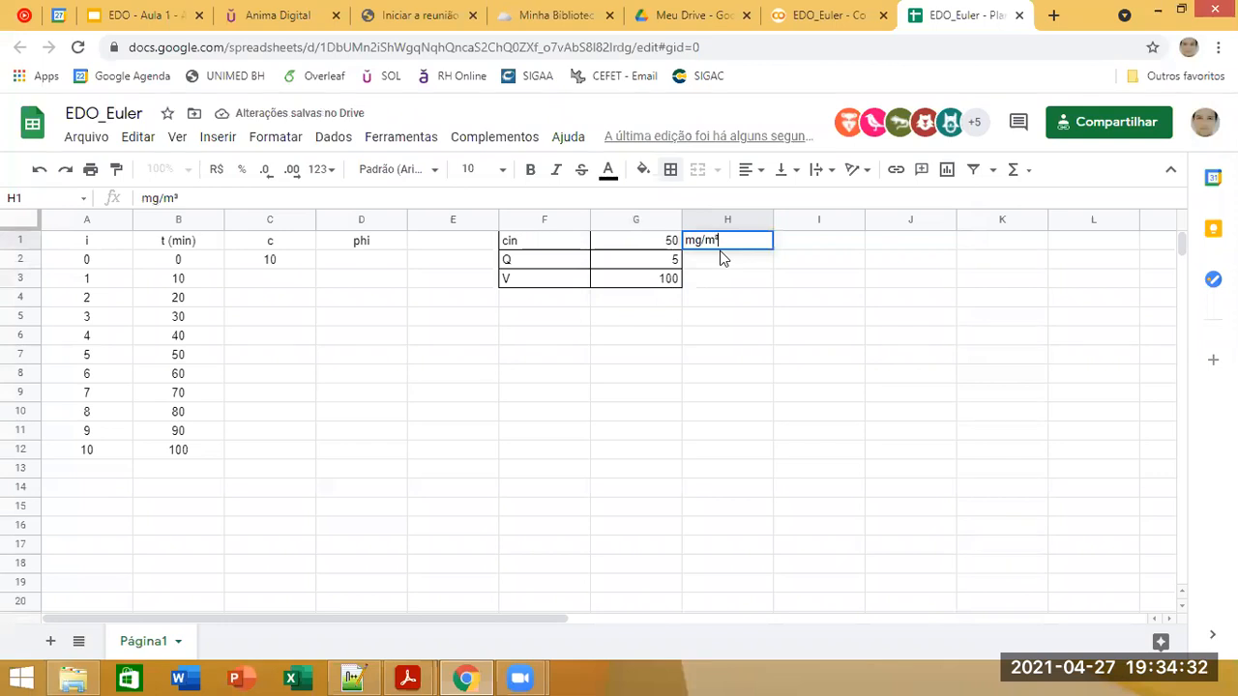
key("Return")
type("m³")
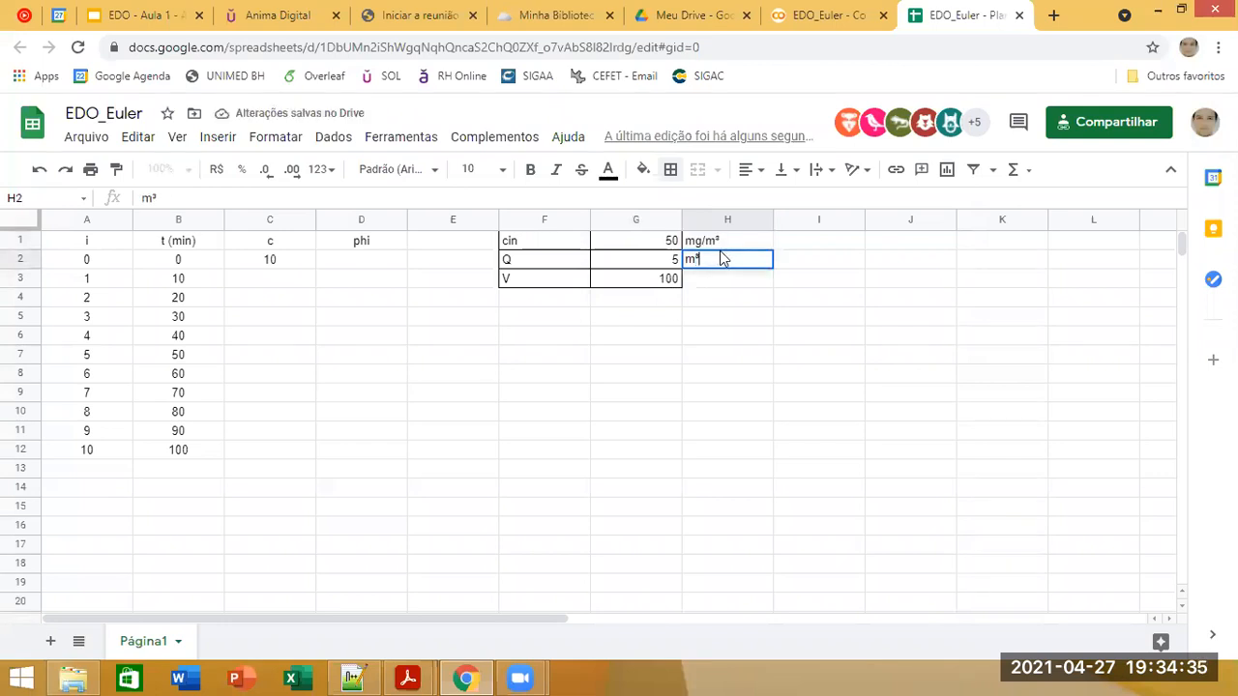
type("/min")
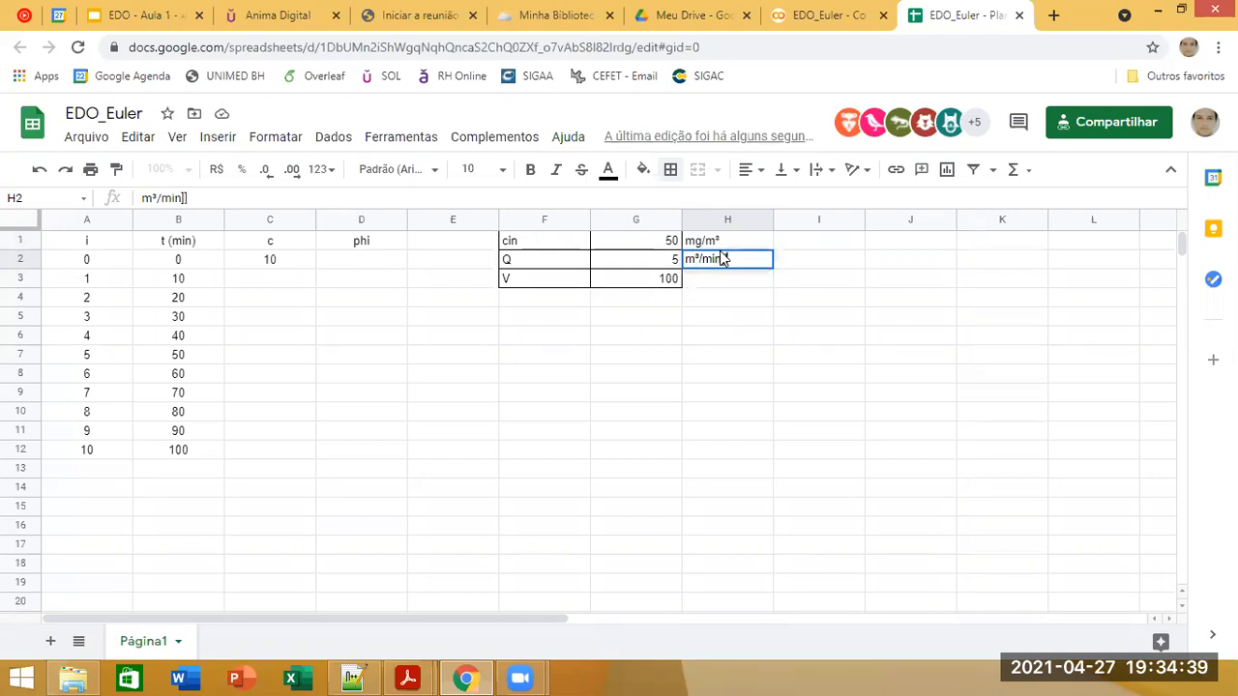
key("Return")
left_click(734, 263)
key("BackSpace")
key("Return")
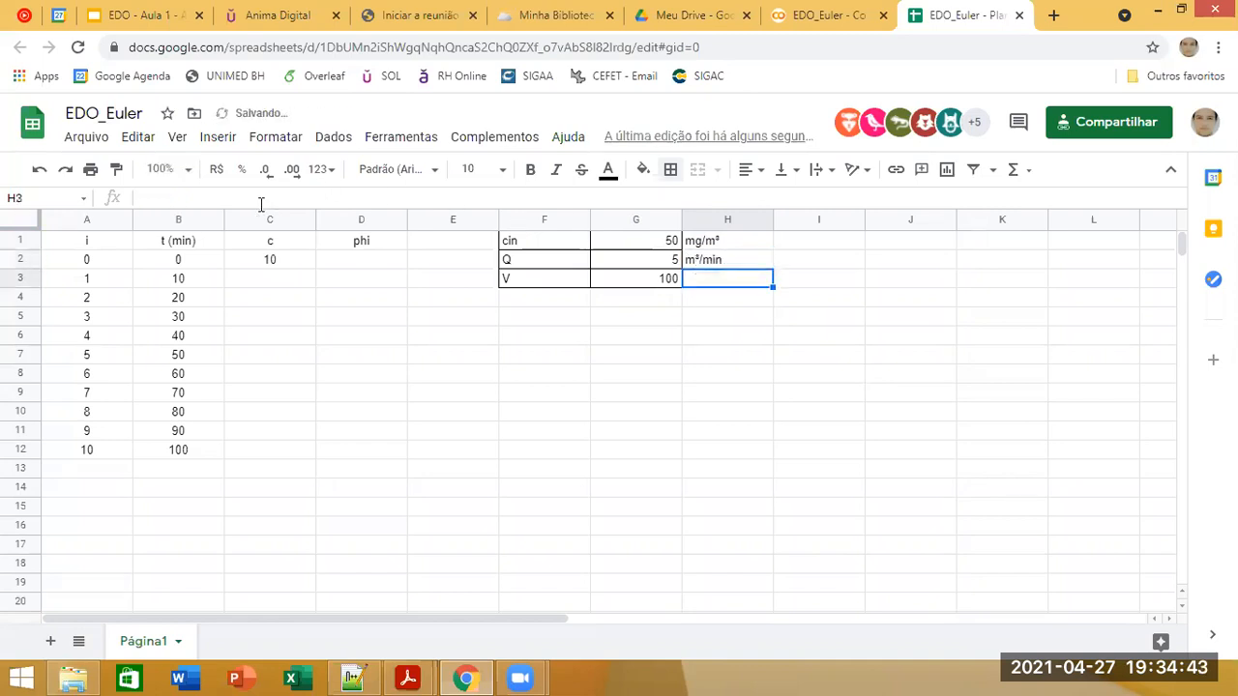
type("m")
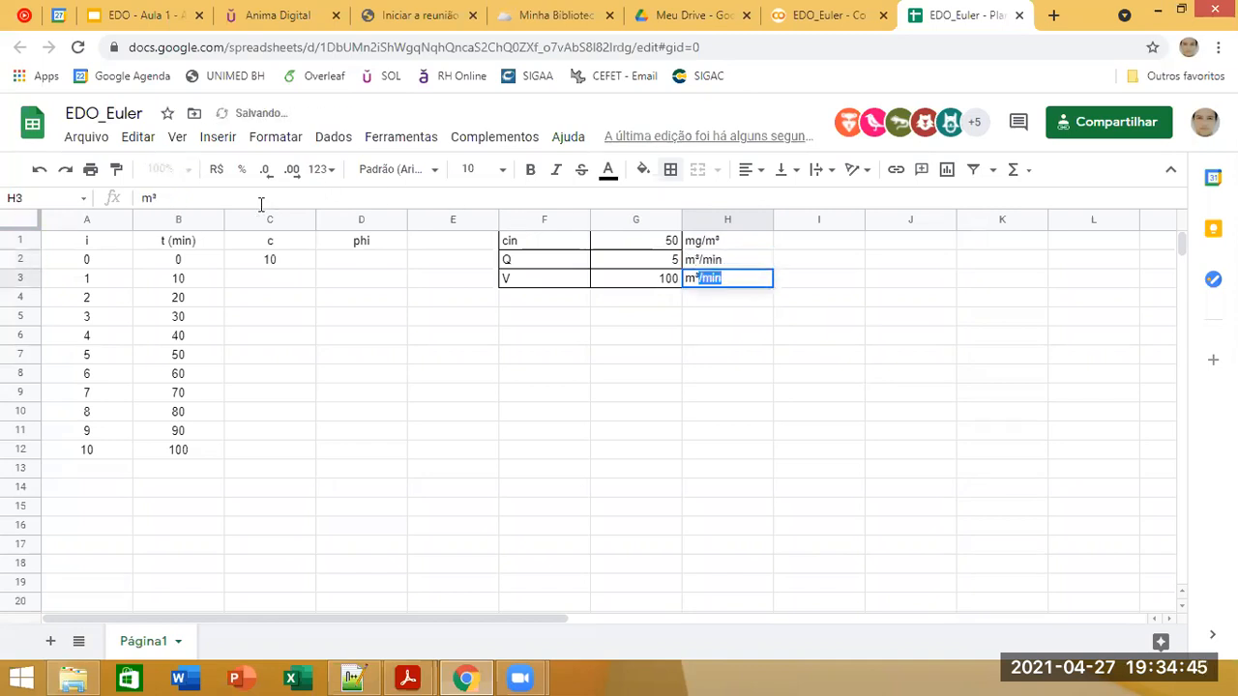
type("³")
key("Return")
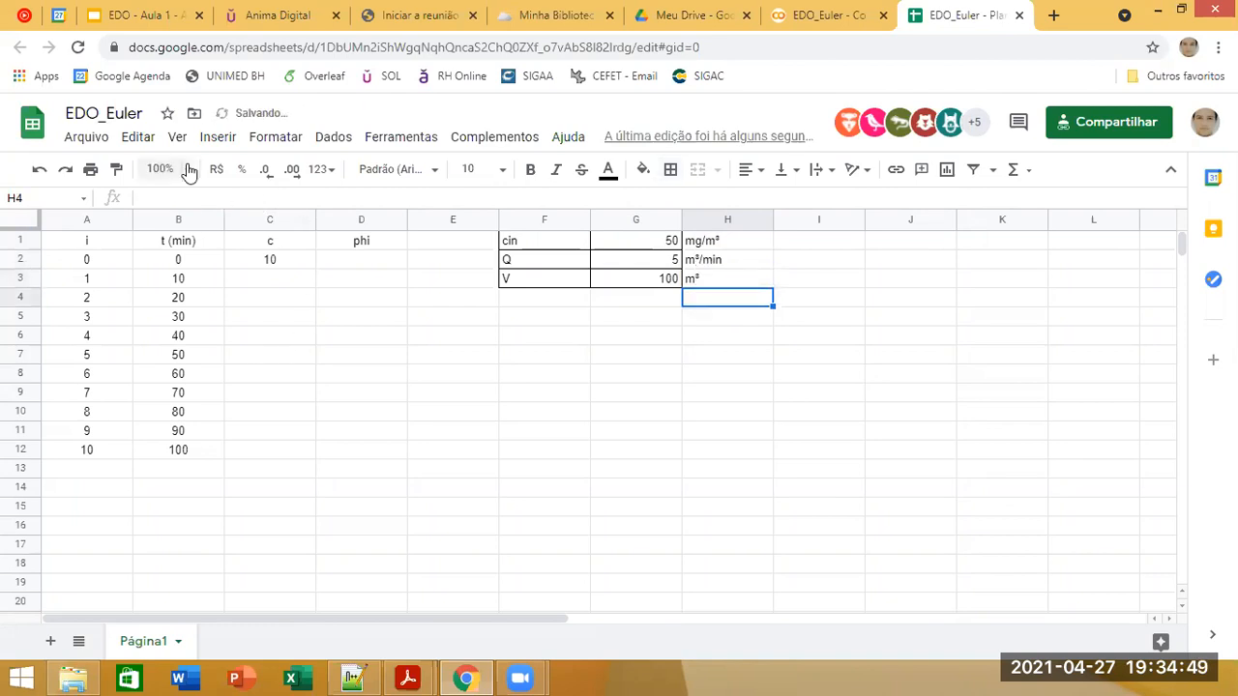
Step: Set the spreadsheet's zoom level to 125%
left_click(161, 169)
left_click(167, 318)
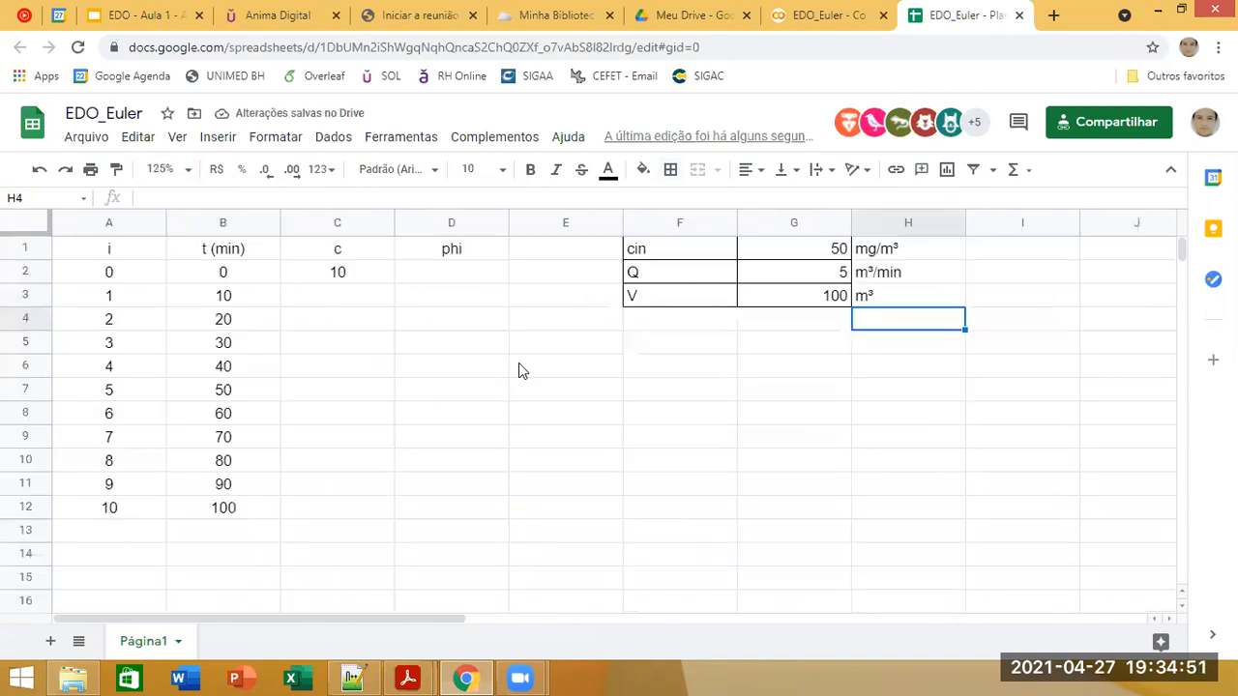
left_click(547, 350)
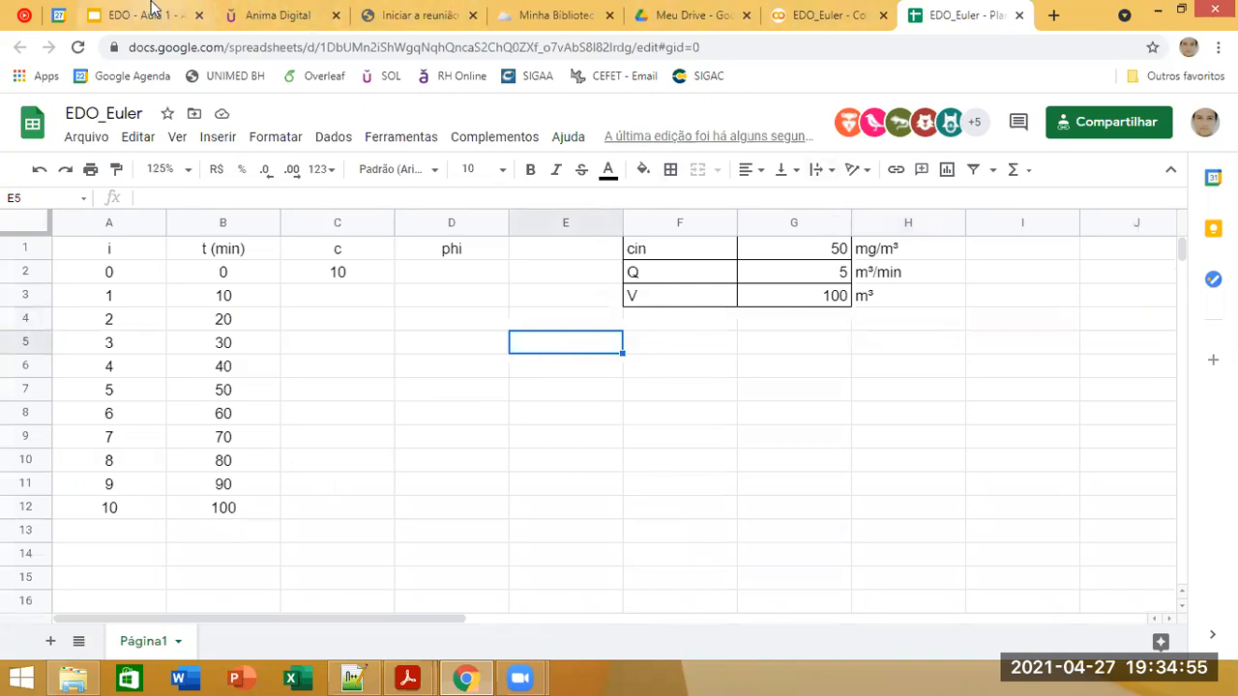
Step: Look up the phi equation in the Exemplo 1 slide and enter the formula =G2/G3*(G1-C2) in cell D2 of the spreadsheet
left_click(150, 15)
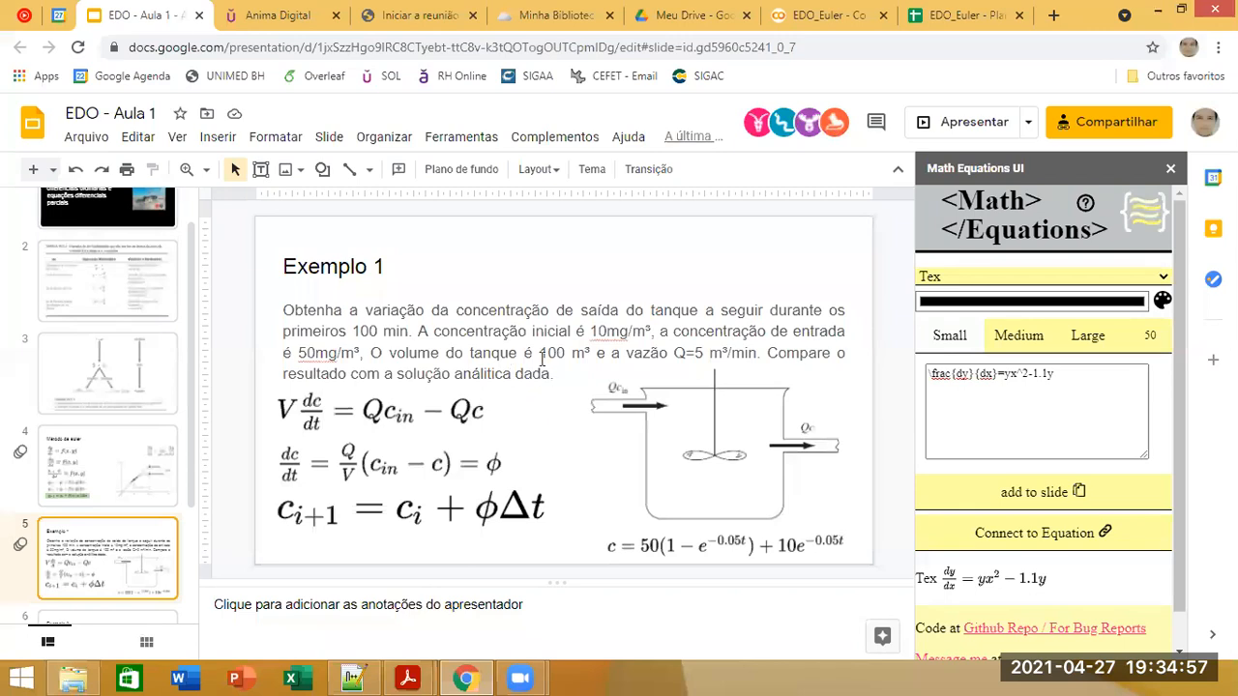
left_click(967, 14)
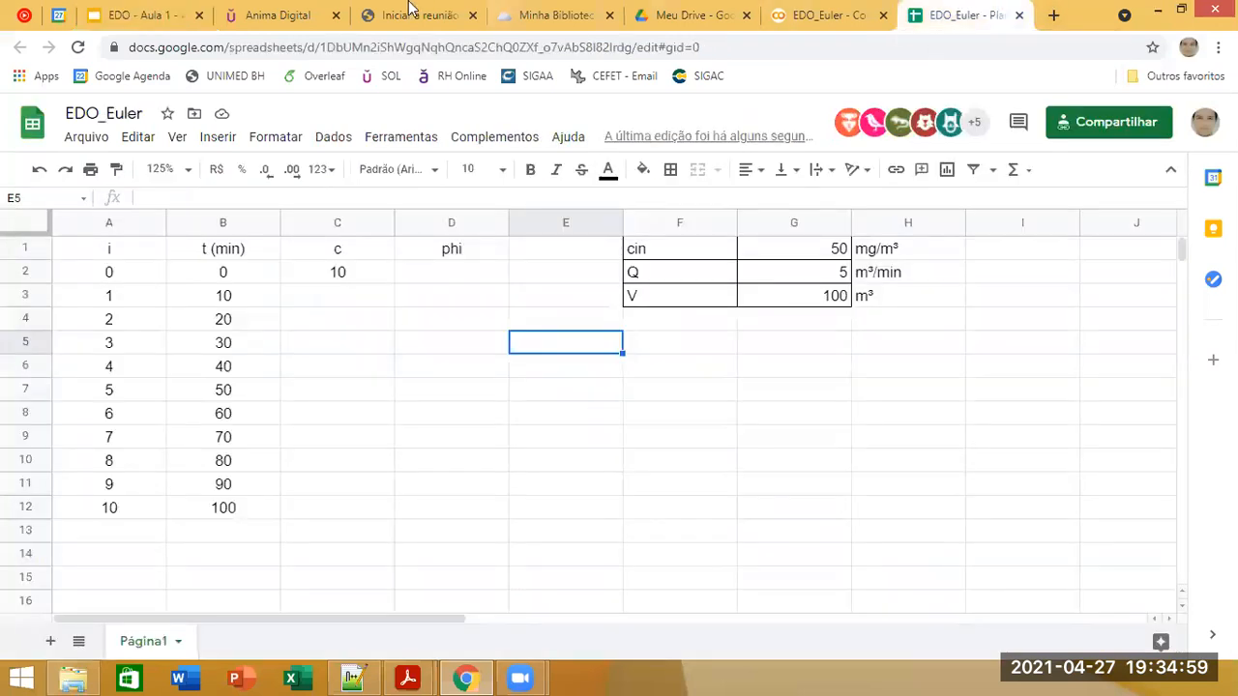
left_click(145, 15)
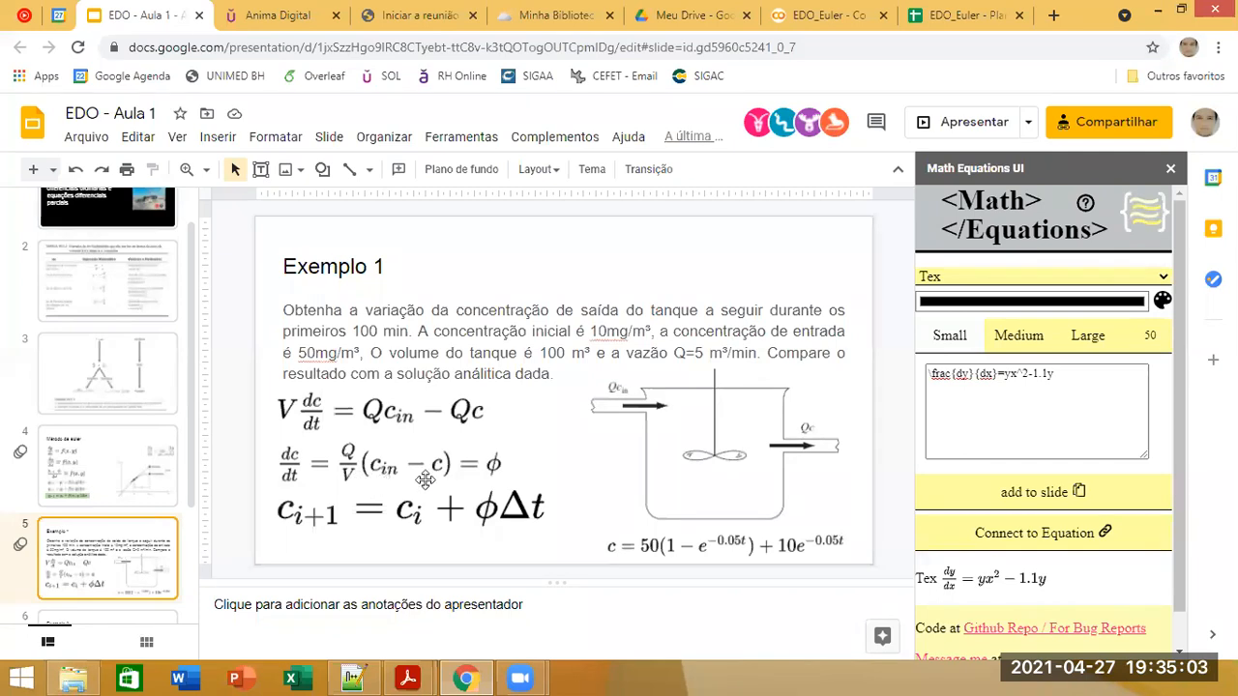
left_click(934, 10)
left_click(474, 277)
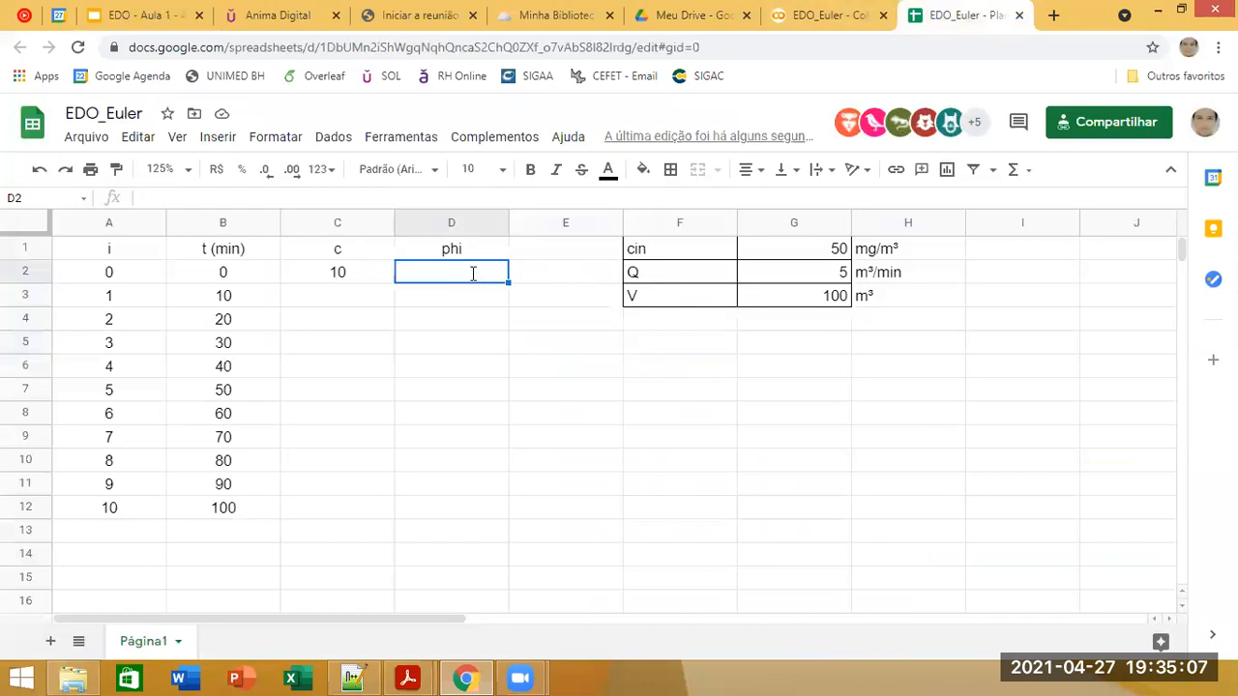
type("=")
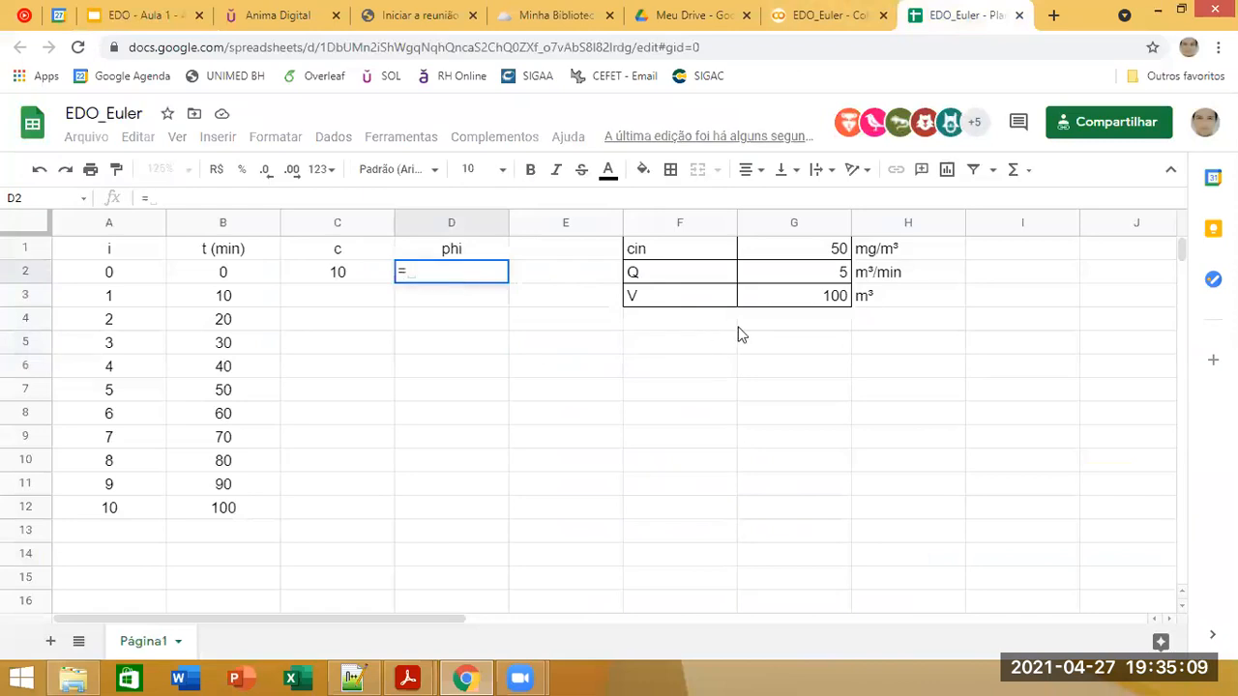
left_click(780, 273)
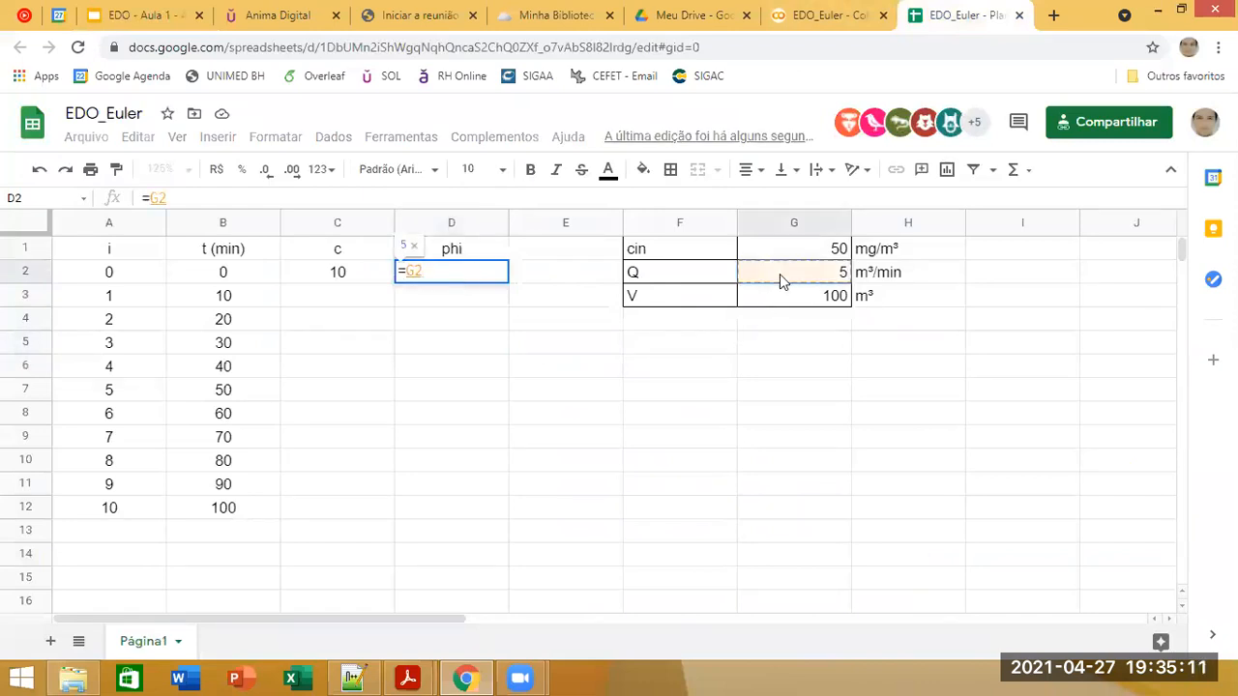
type("/")
left_click(795, 302)
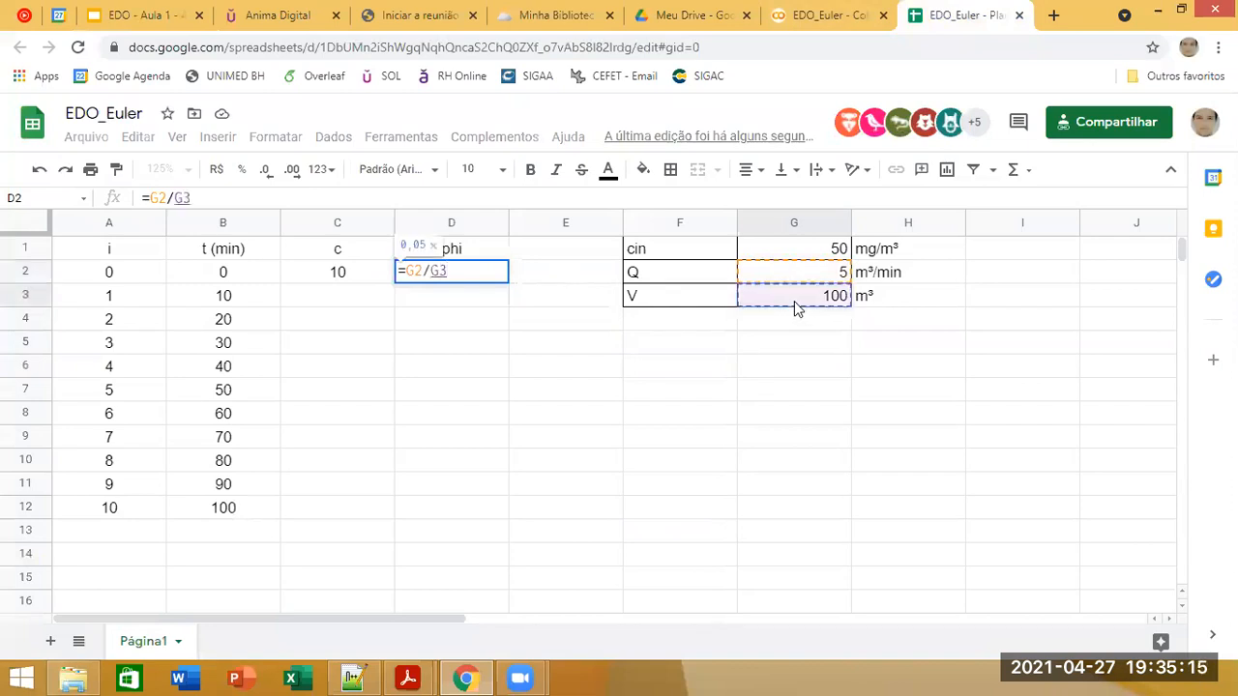
type("*(")
left_click(795, 259)
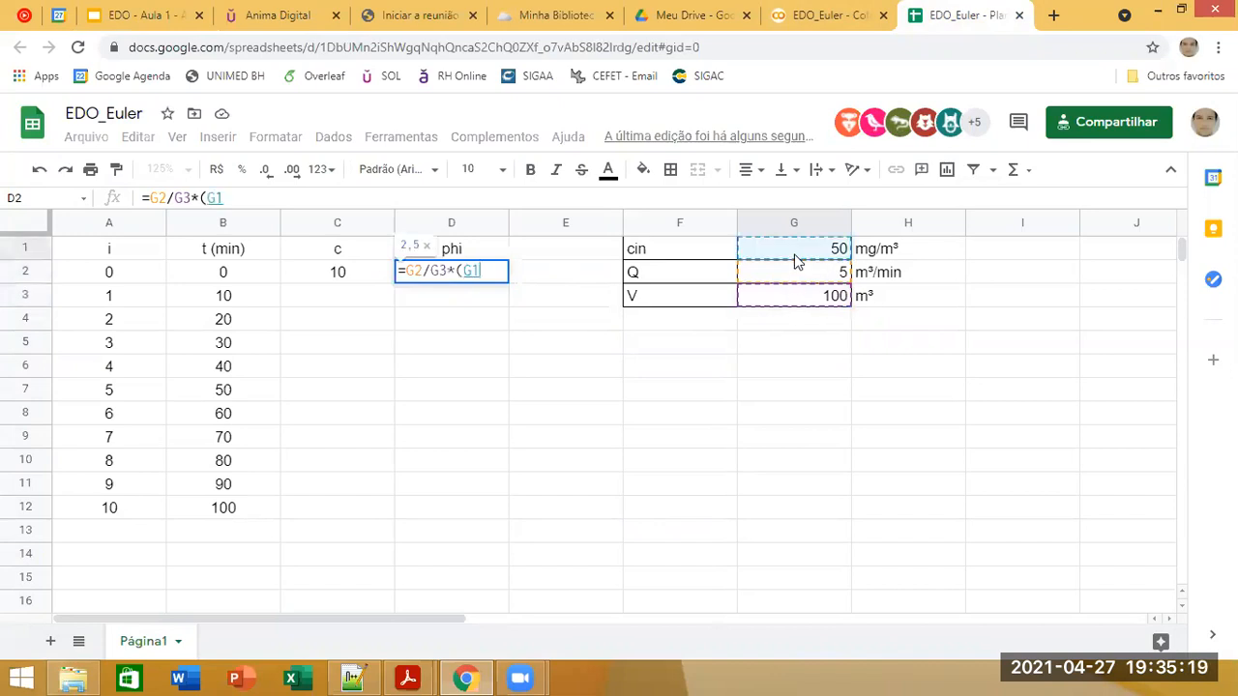
type("-")
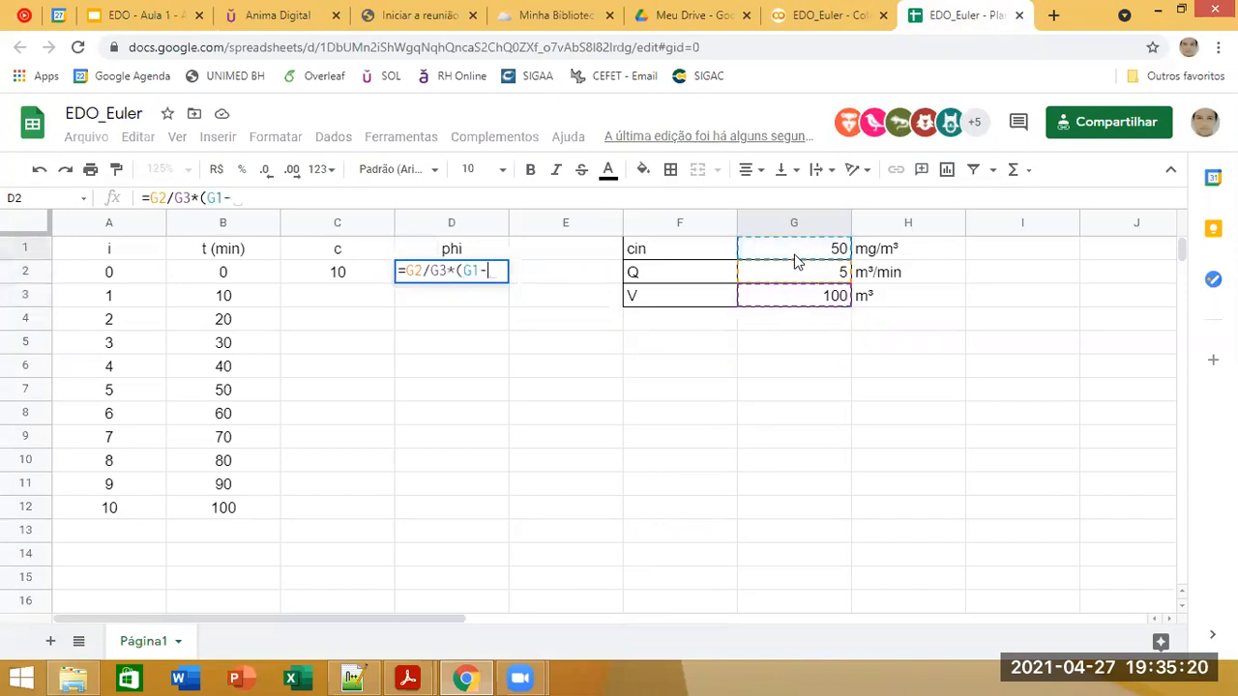
left_click(334, 273)
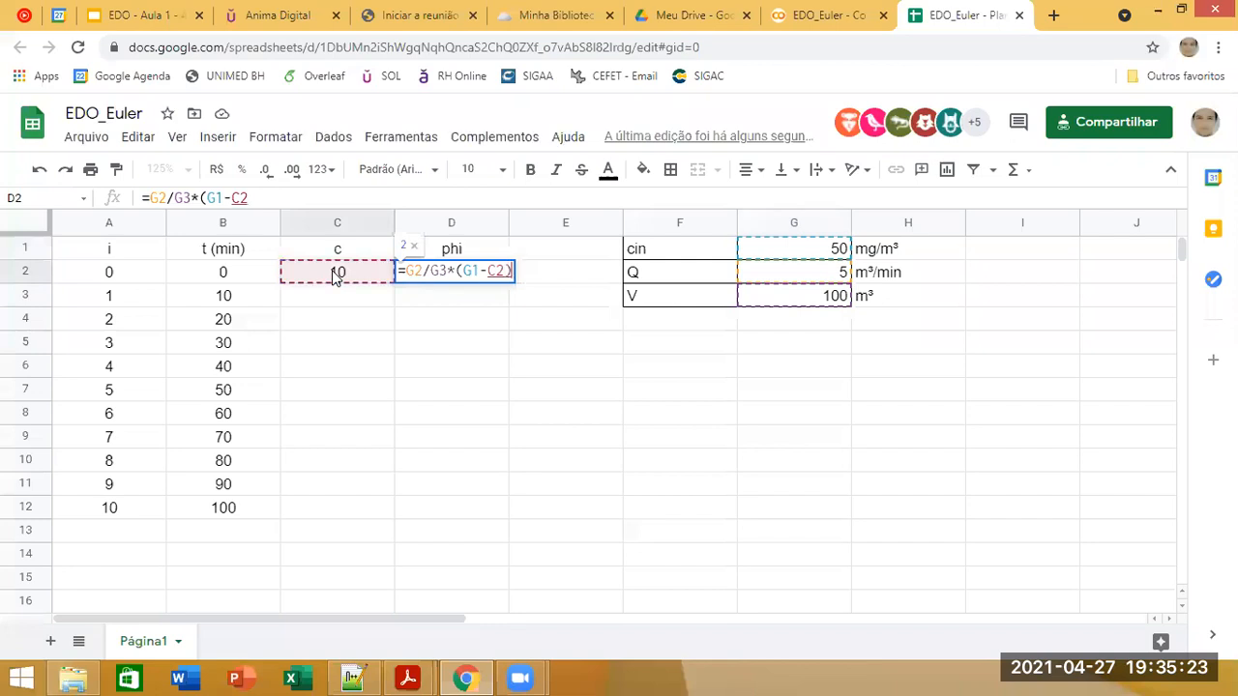
type(")")
key("Return")
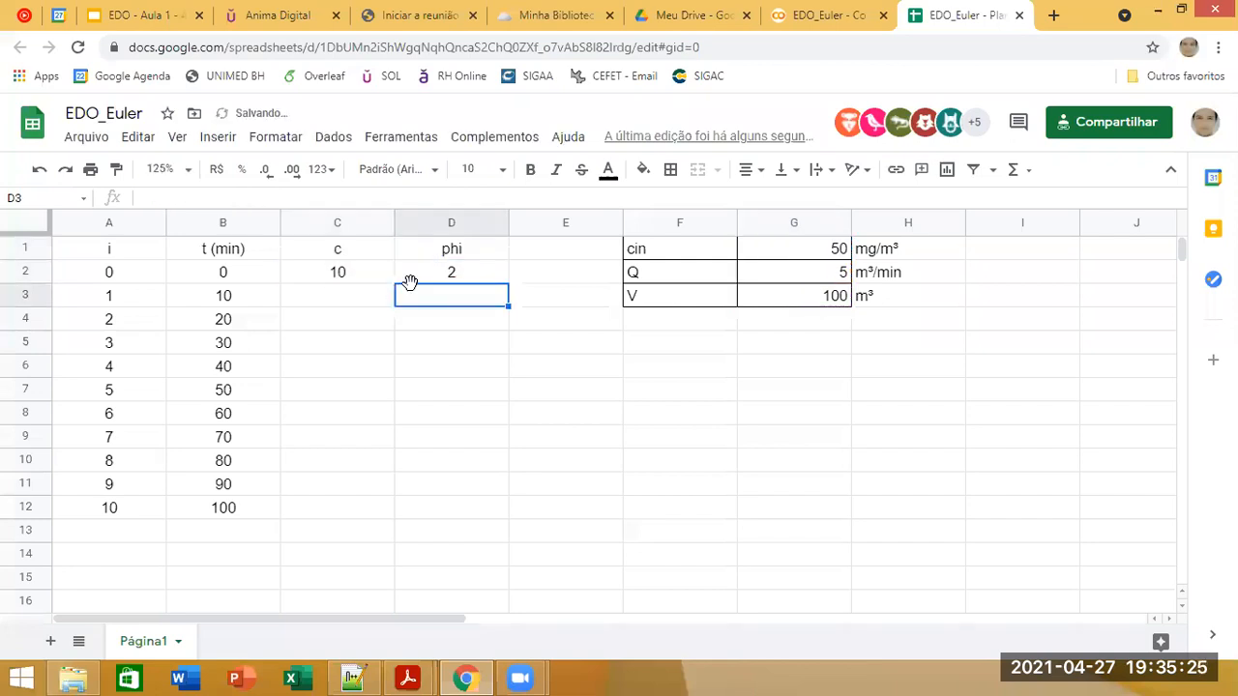
Step: Go through the cin, Q and V parameter cells G1 to G3 that the phi formula uses
key("Up")
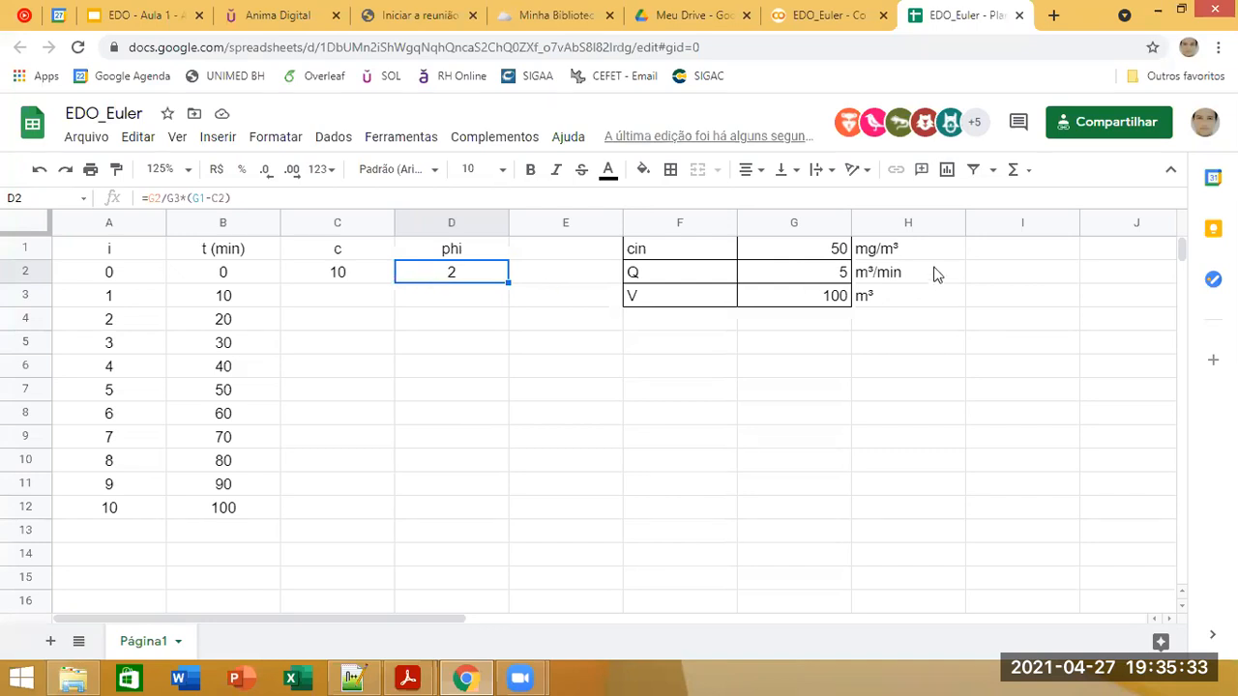
left_click(800, 254)
left_click(797, 281)
left_click(788, 300)
left_click(789, 250)
left_click(793, 278)
left_click(788, 301)
left_click(785, 312)
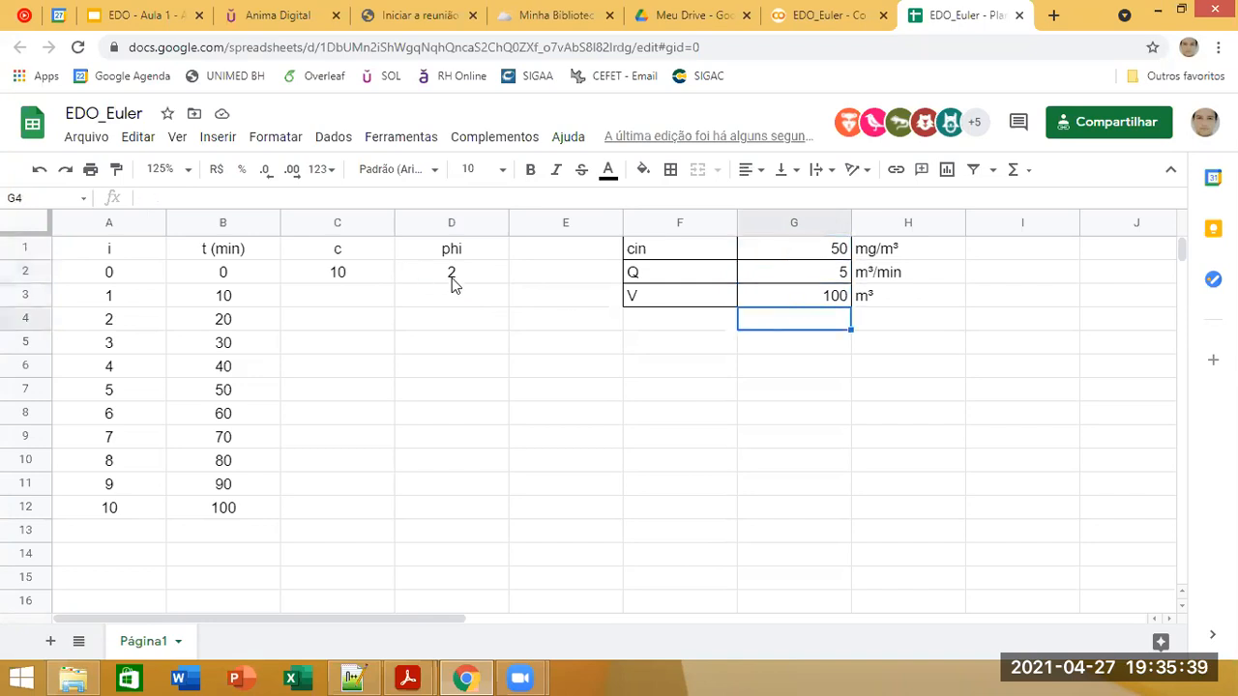
left_click(437, 419)
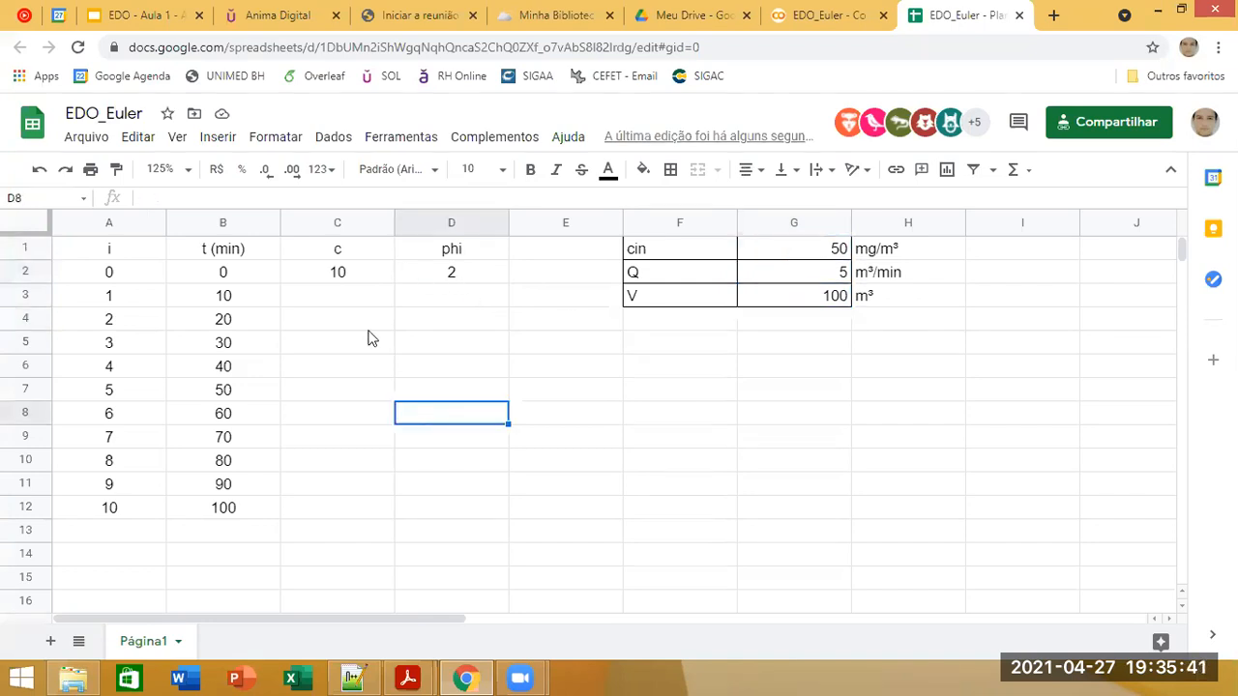
left_click(340, 420)
left_click_drag(805, 252, 809, 298)
Step: Inspect the cell references in the phi formula of D2 and compare them with the parameter cells
left_click(489, 277)
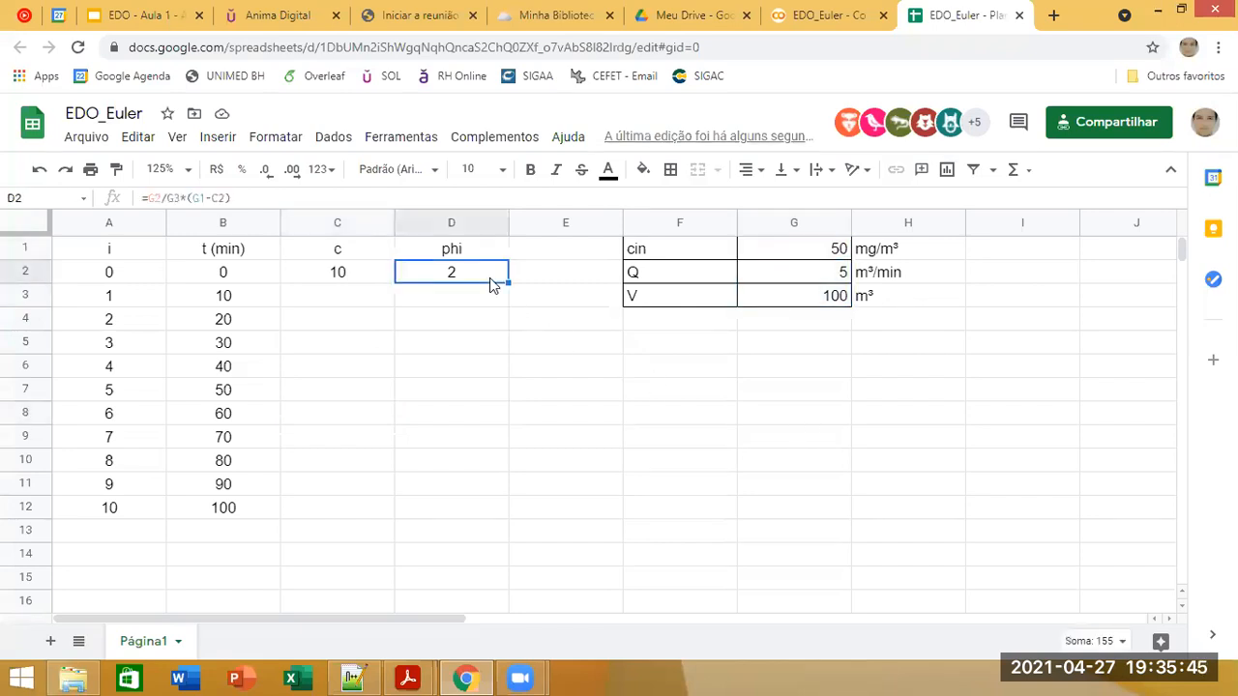
left_click(153, 198)
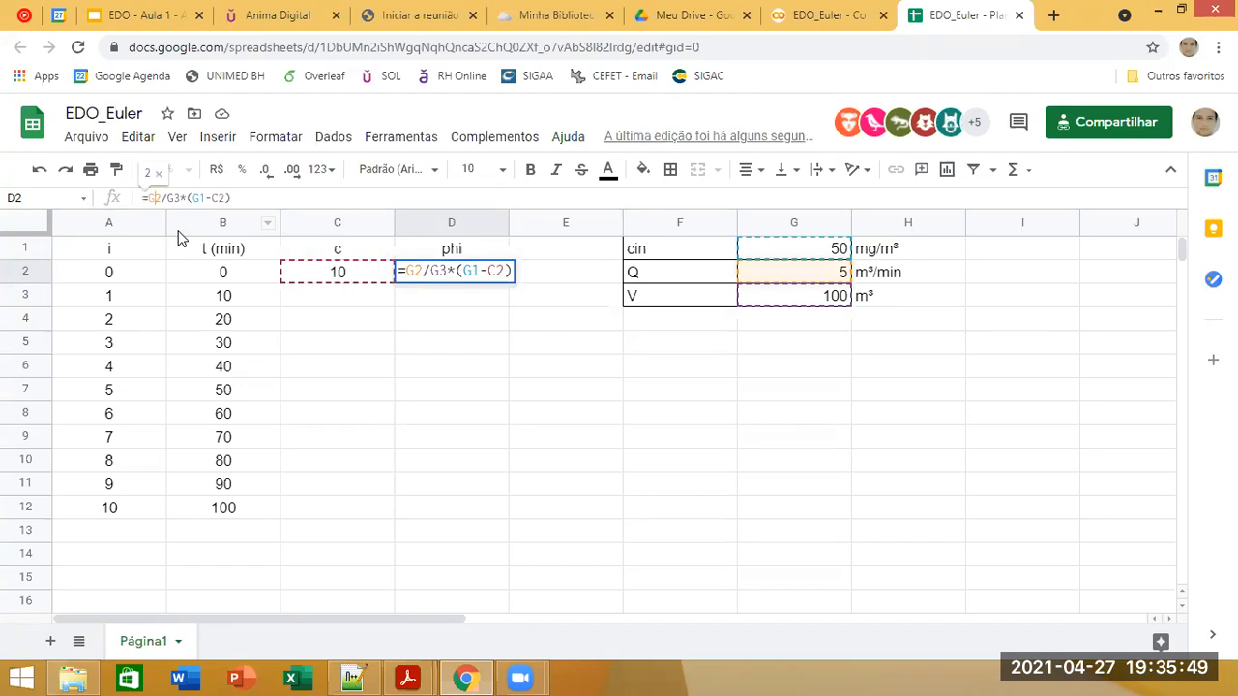
left_click(574, 364)
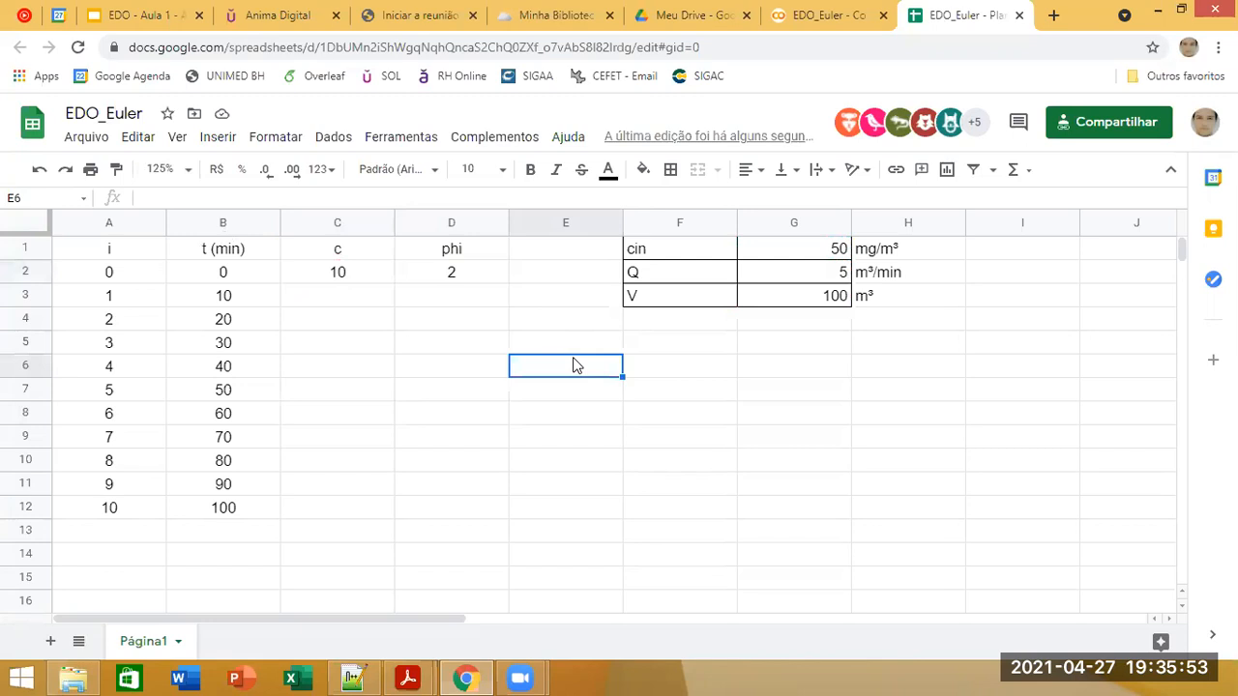
left_click(450, 282)
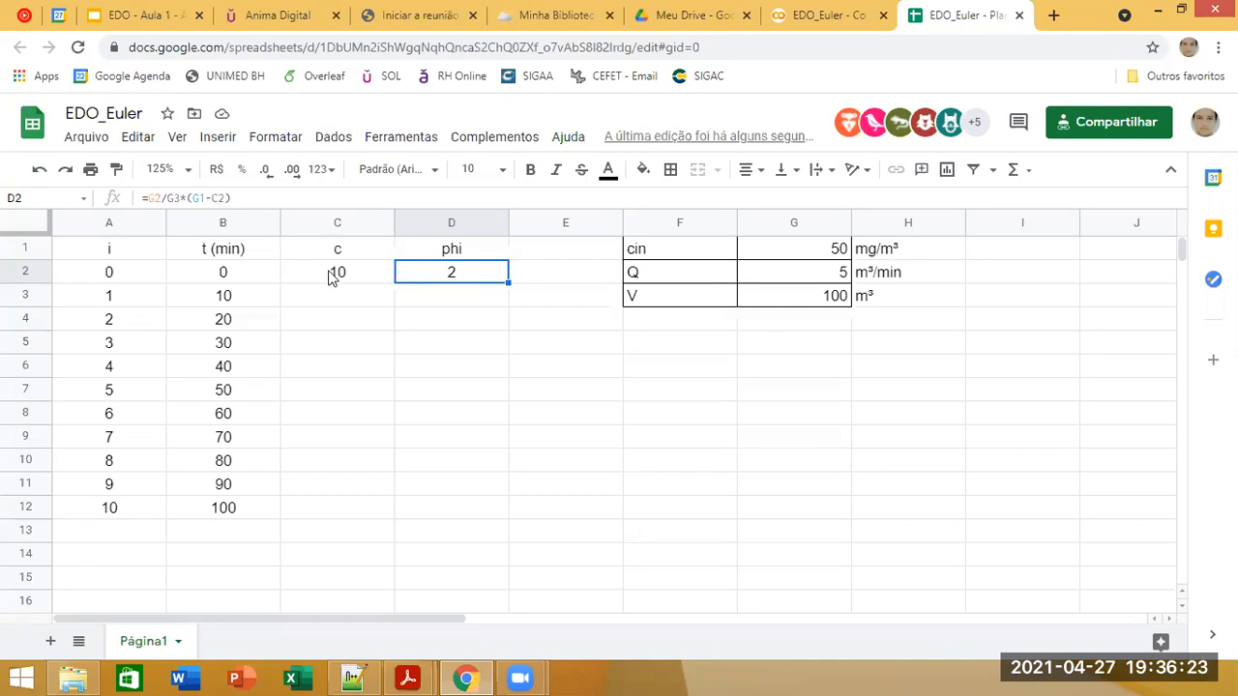
left_click(360, 197)
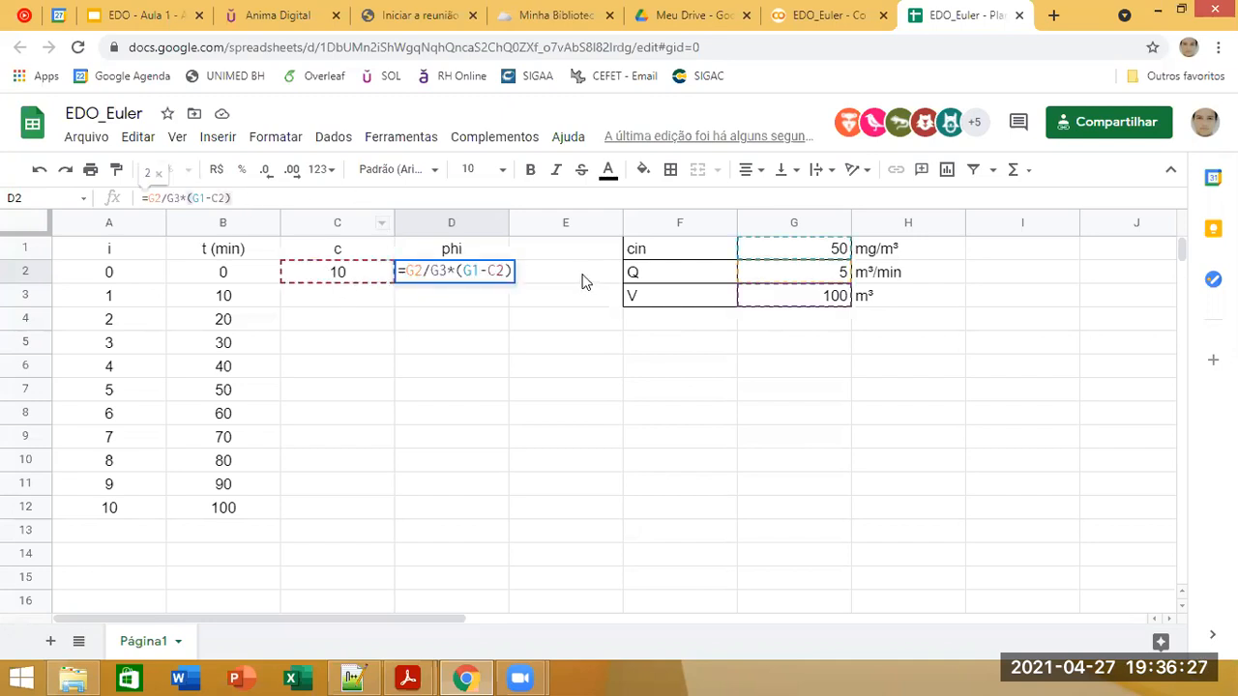
key("Escape")
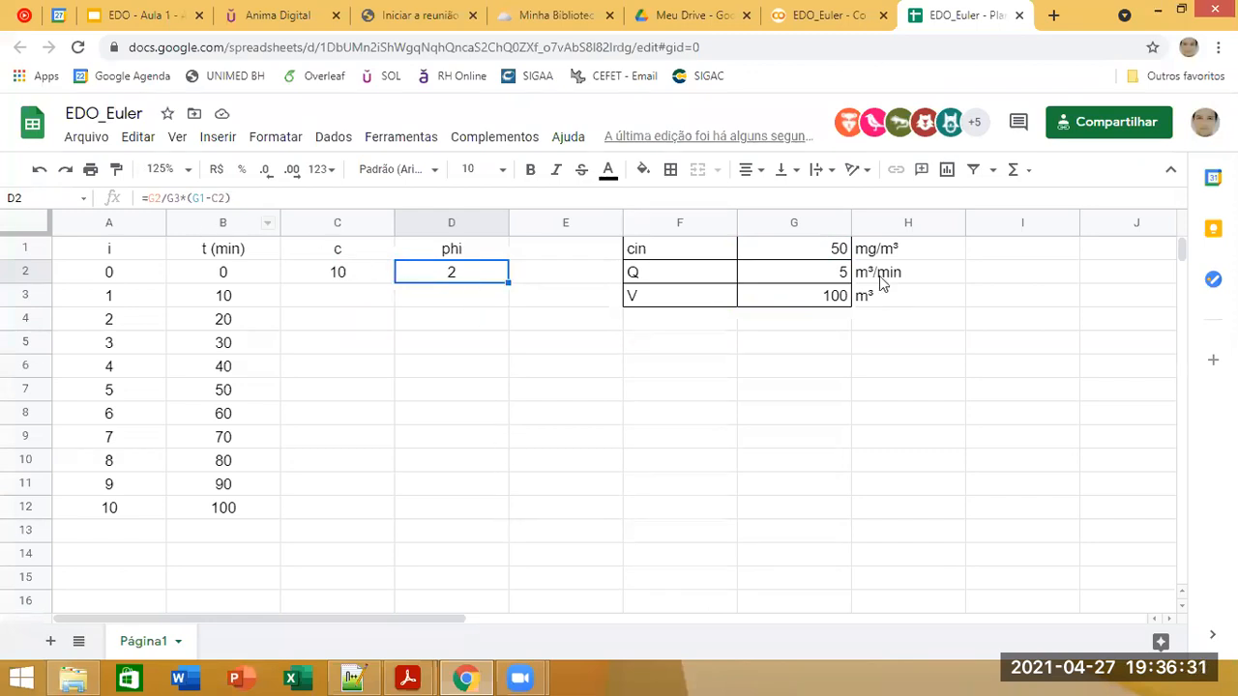
left_click(810, 251)
left_click(804, 280)
left_click(801, 290)
left_click(482, 276)
left_click(431, 344)
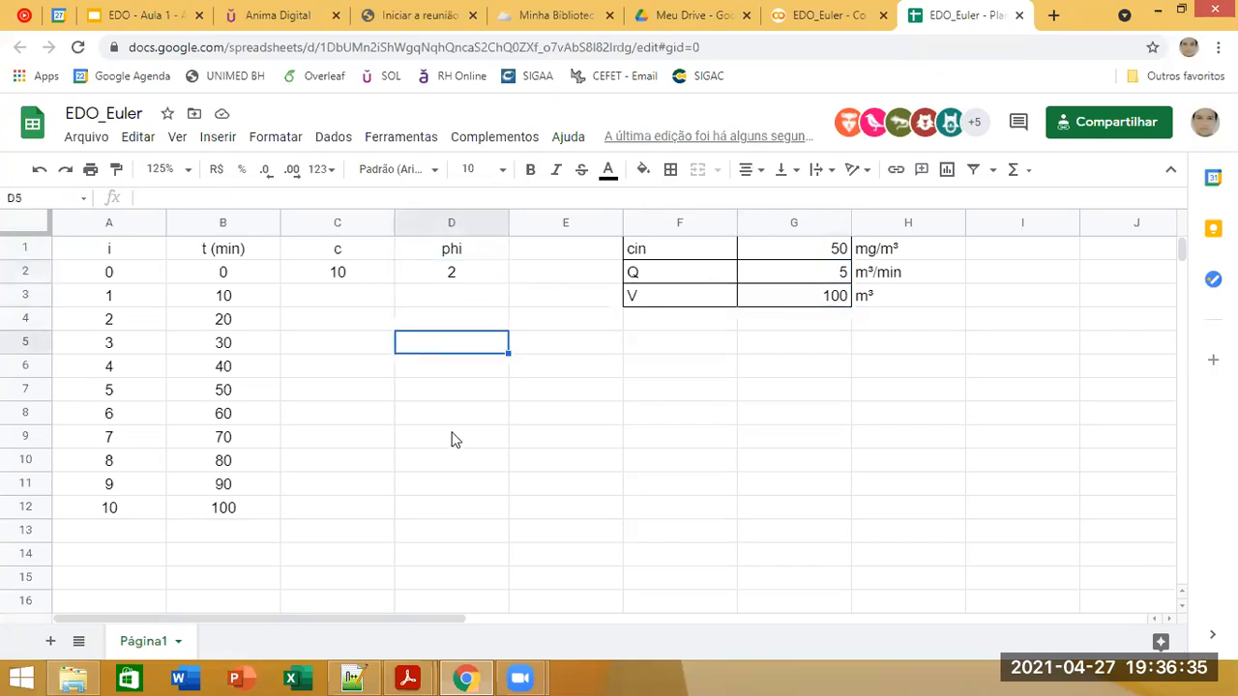
left_click(433, 416)
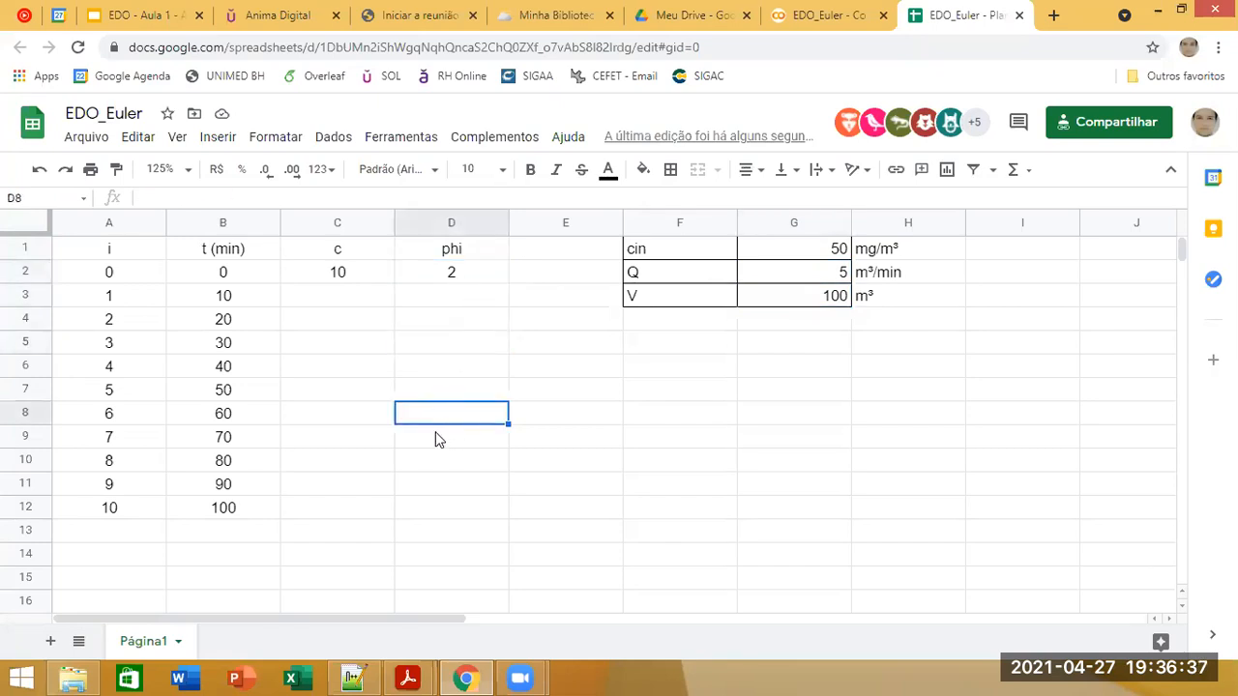
Step: Make the references to G2, G3 and G1 absolute in D2, giving the formula =$G$2/$G$3*($G$1-C2)
left_click(474, 280)
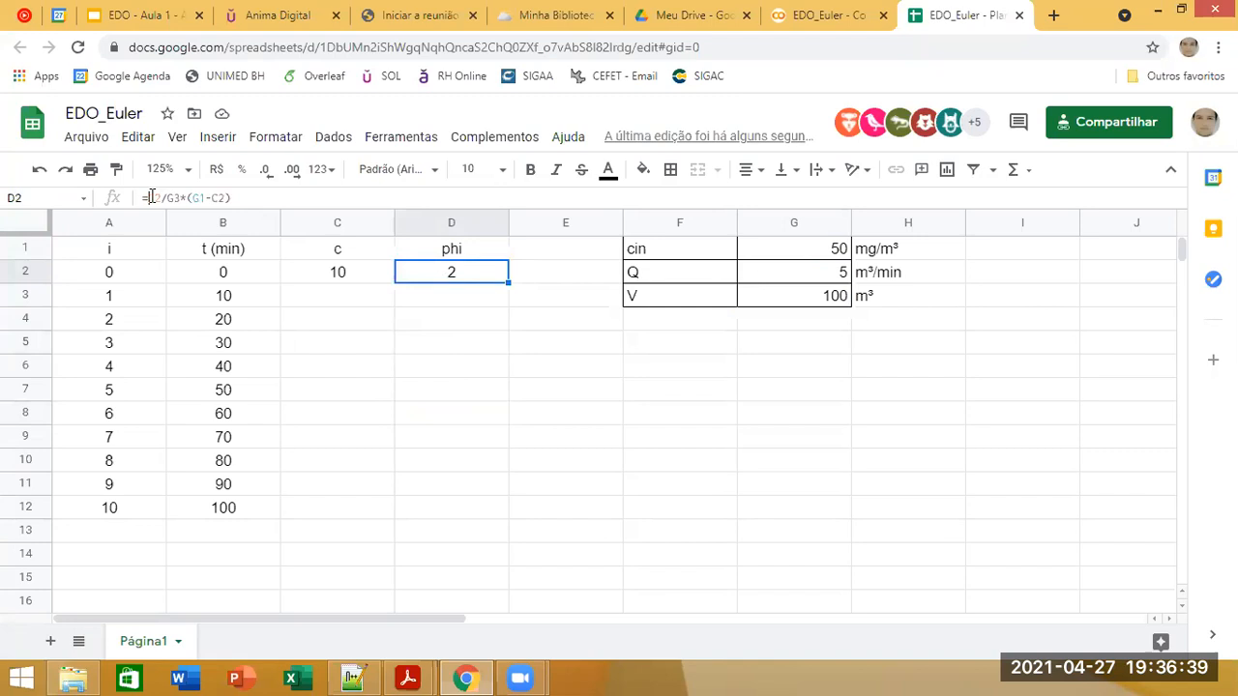
left_click(151, 198)
key("F4")
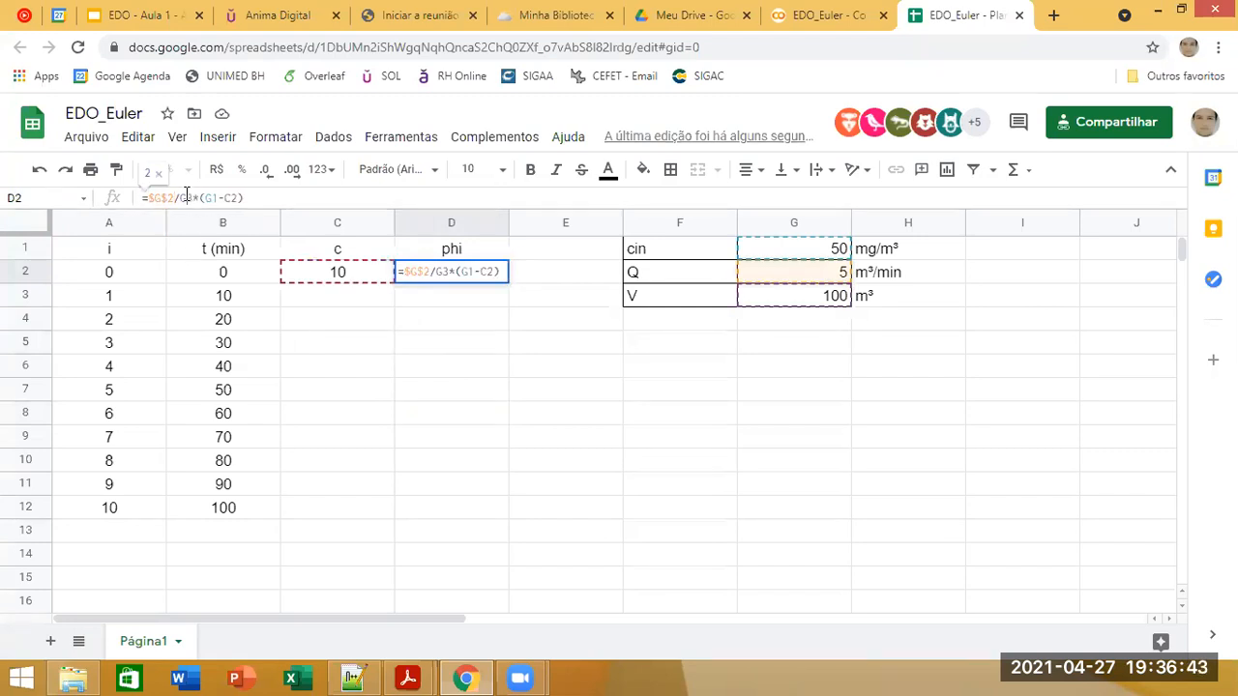
left_click(186, 198)
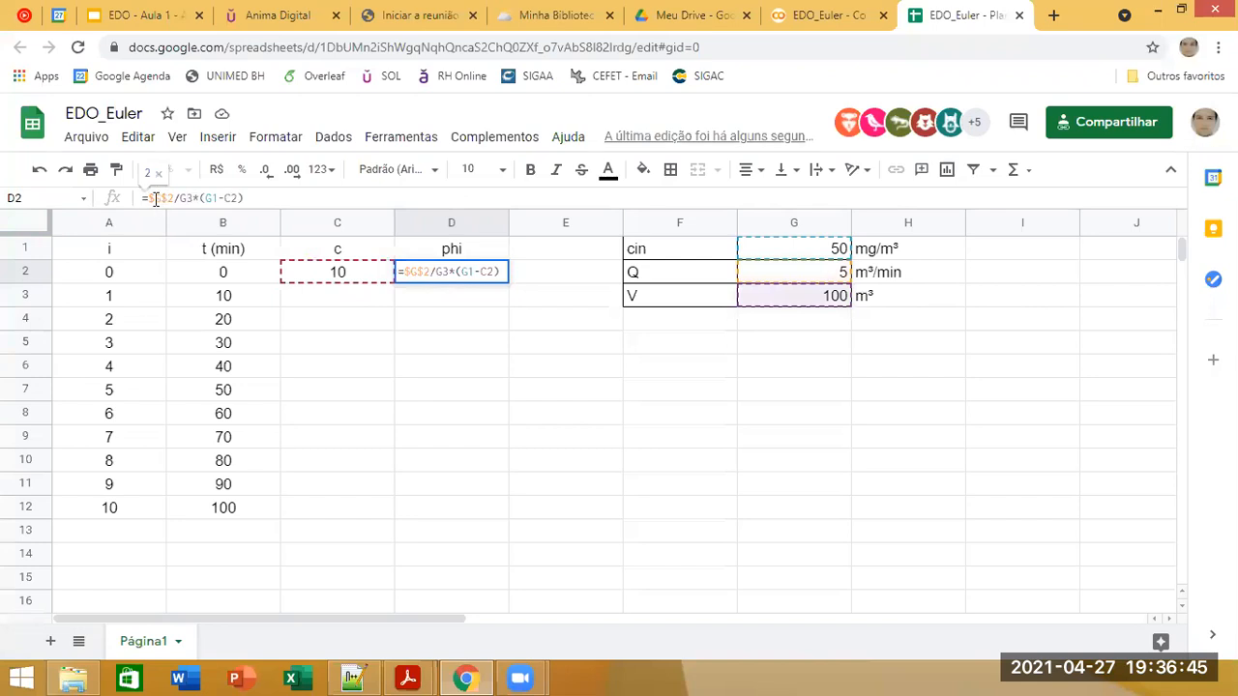
key("F4")
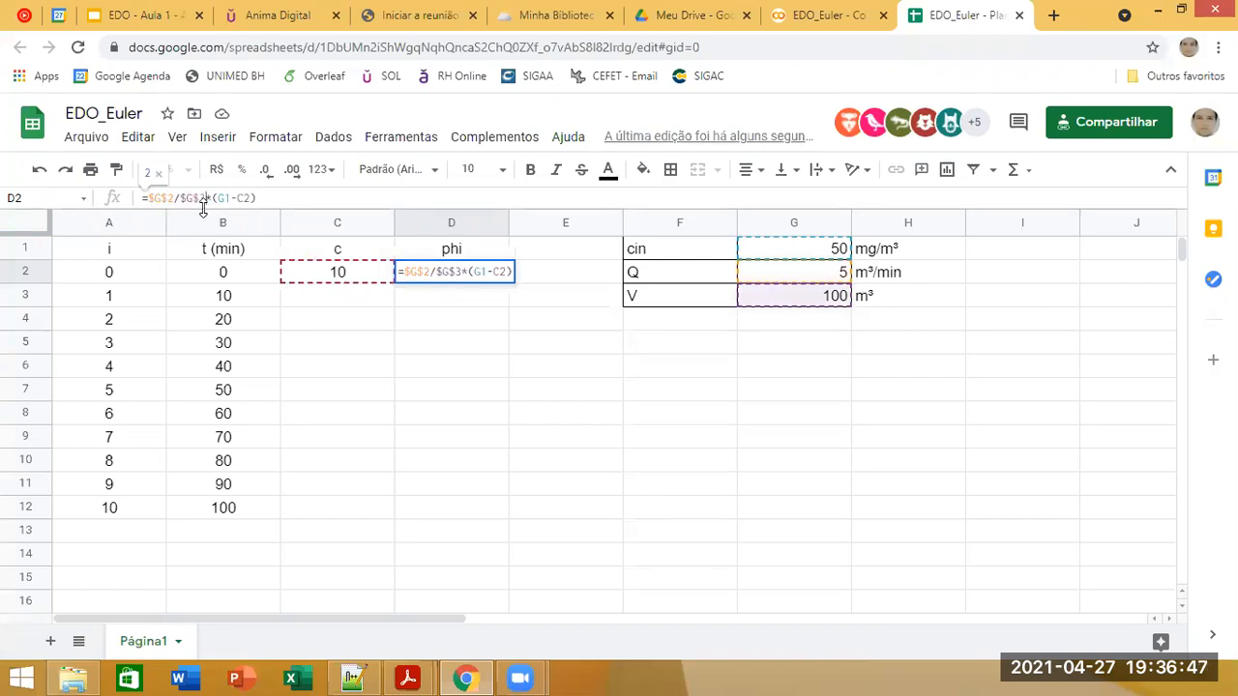
left_click(226, 197)
key("F4")
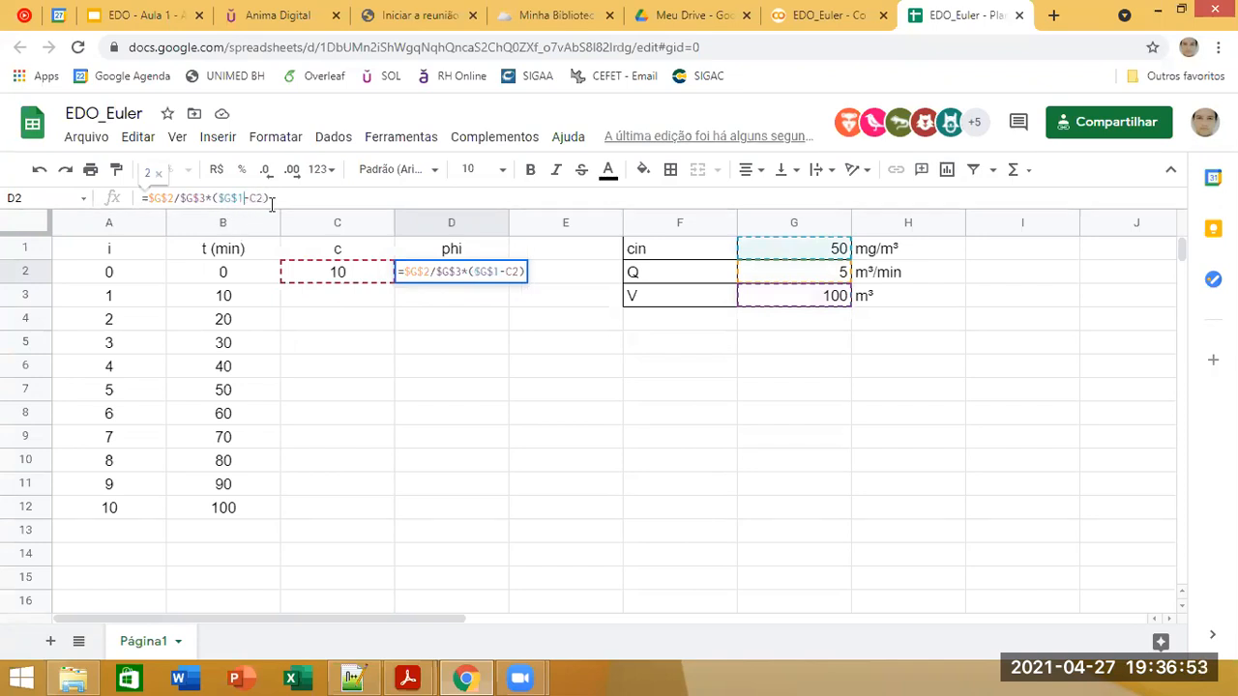
left_click(293, 198)
key("Return")
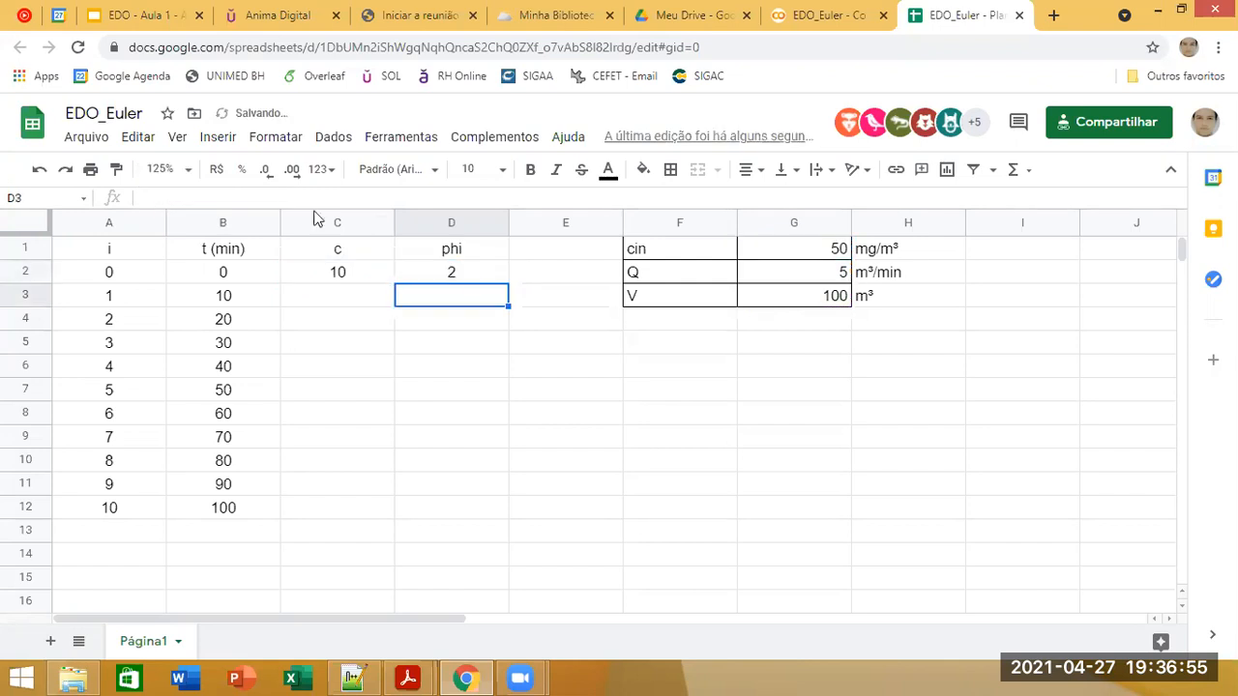
Step: Copy the phi formula from D2 into D3 and check its cell references
left_click(494, 277)
left_click_drag(509, 284, 508, 302)
left_click(470, 307)
left_click(290, 197)
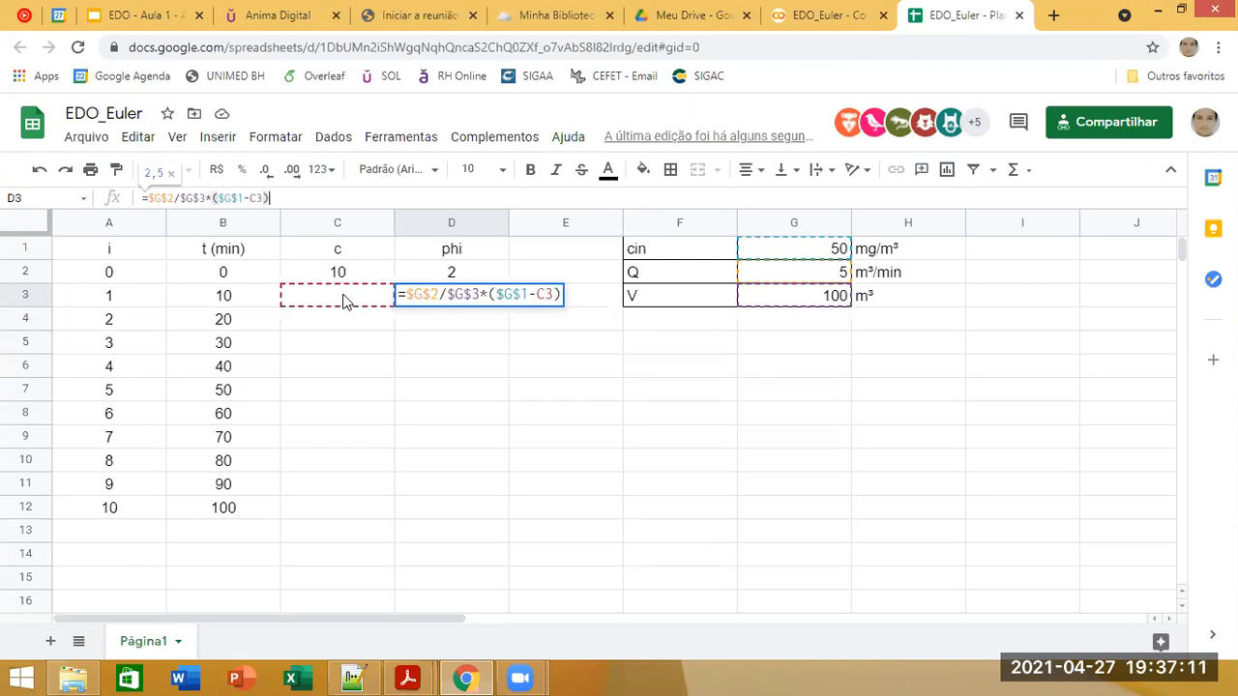
key("ctrl+Return")
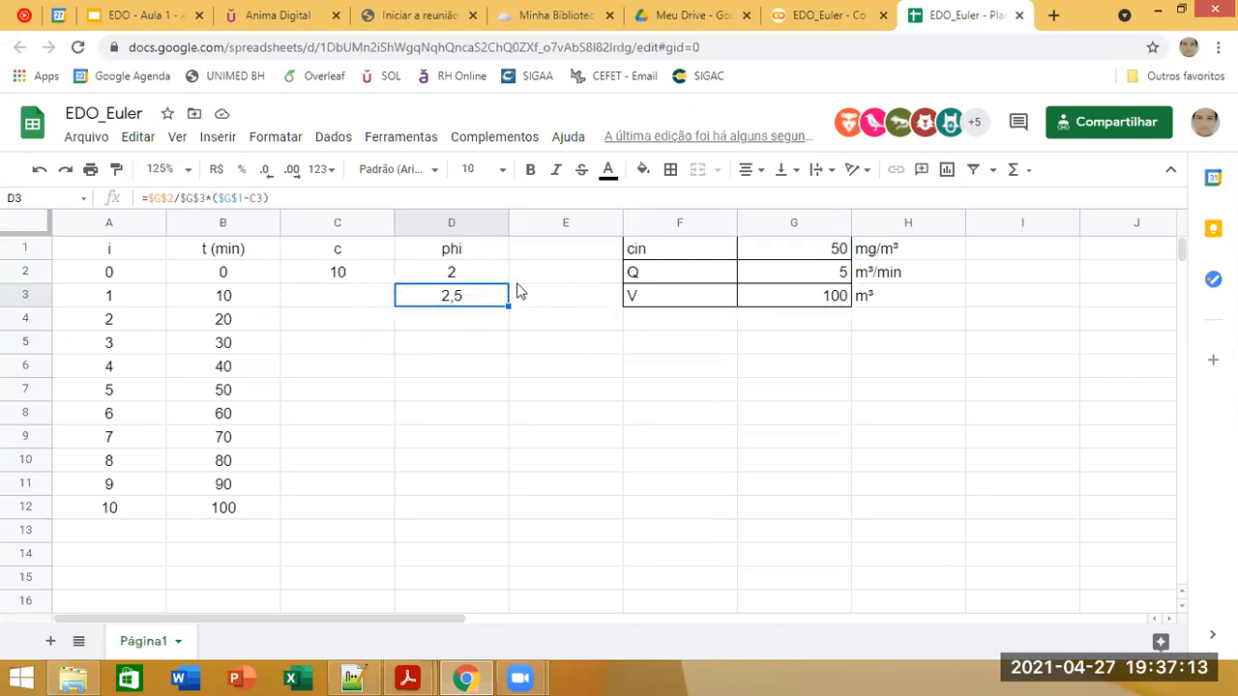
left_click_drag(454, 272, 458, 512)
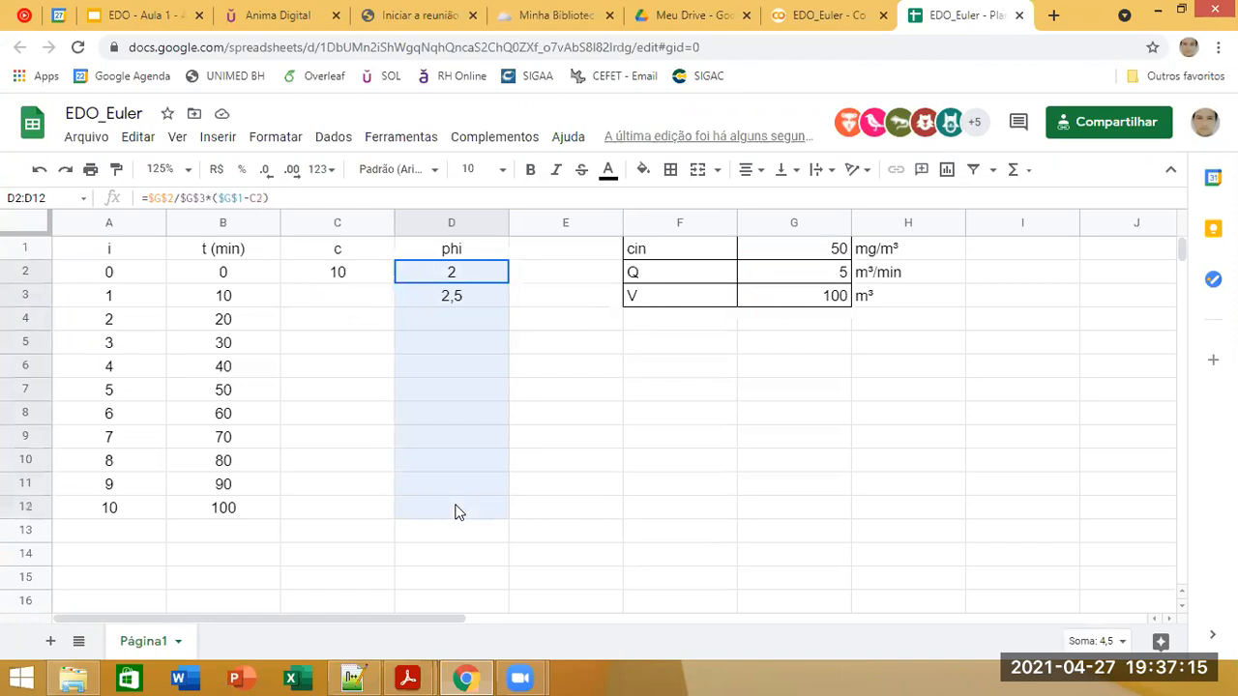
left_click(353, 289)
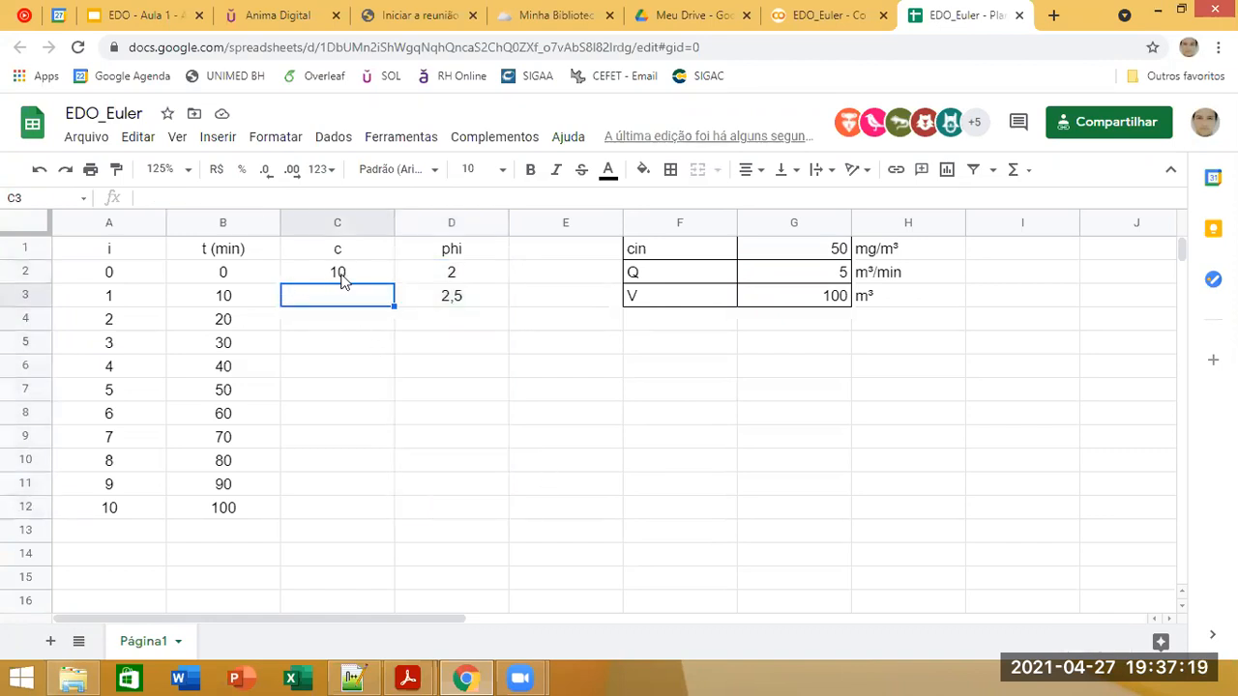
left_click(338, 276)
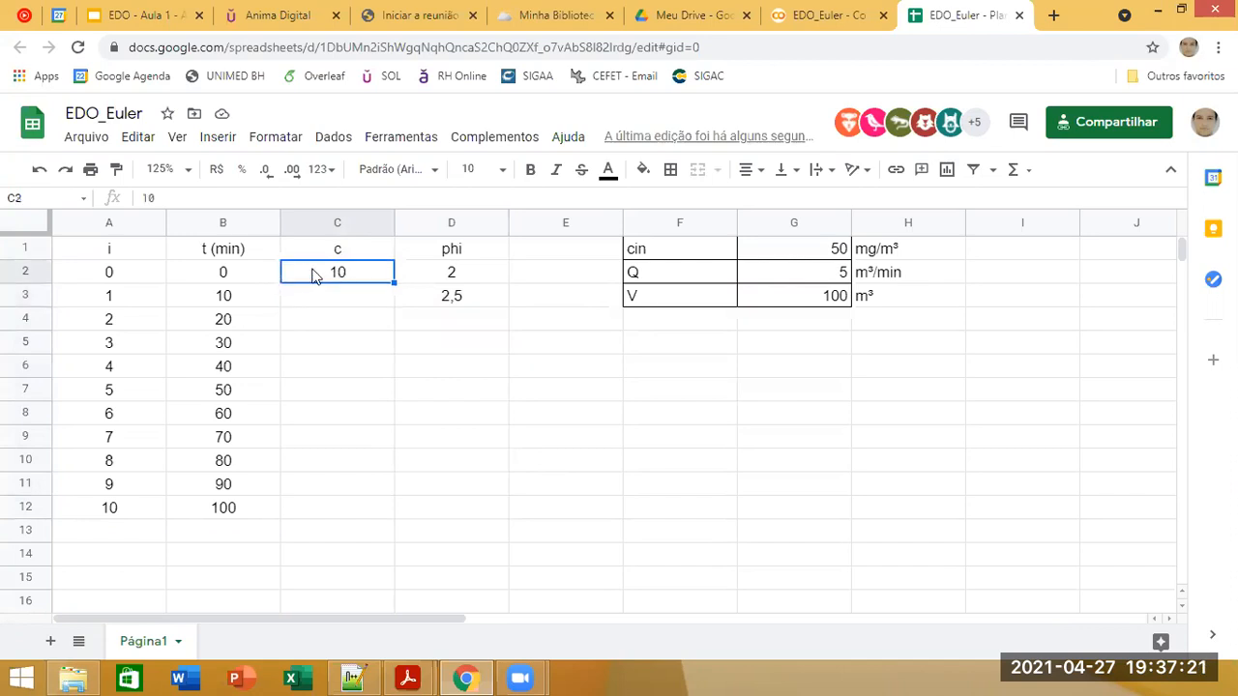
Step: Add the note "Método Númerico" to the c column, with cells C3 to C12 selected
left_click(334, 296)
left_click_drag(334, 296, 329, 511)
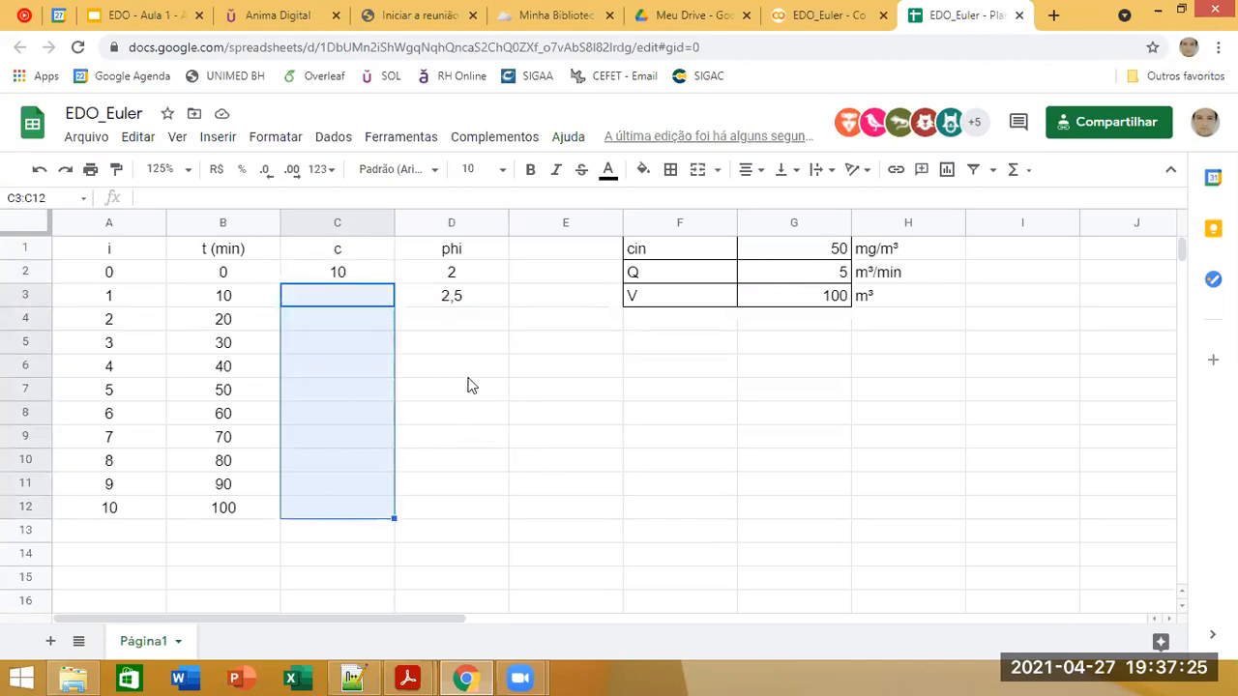
right_click(364, 293)
scroll(452, 455, "down", 2)
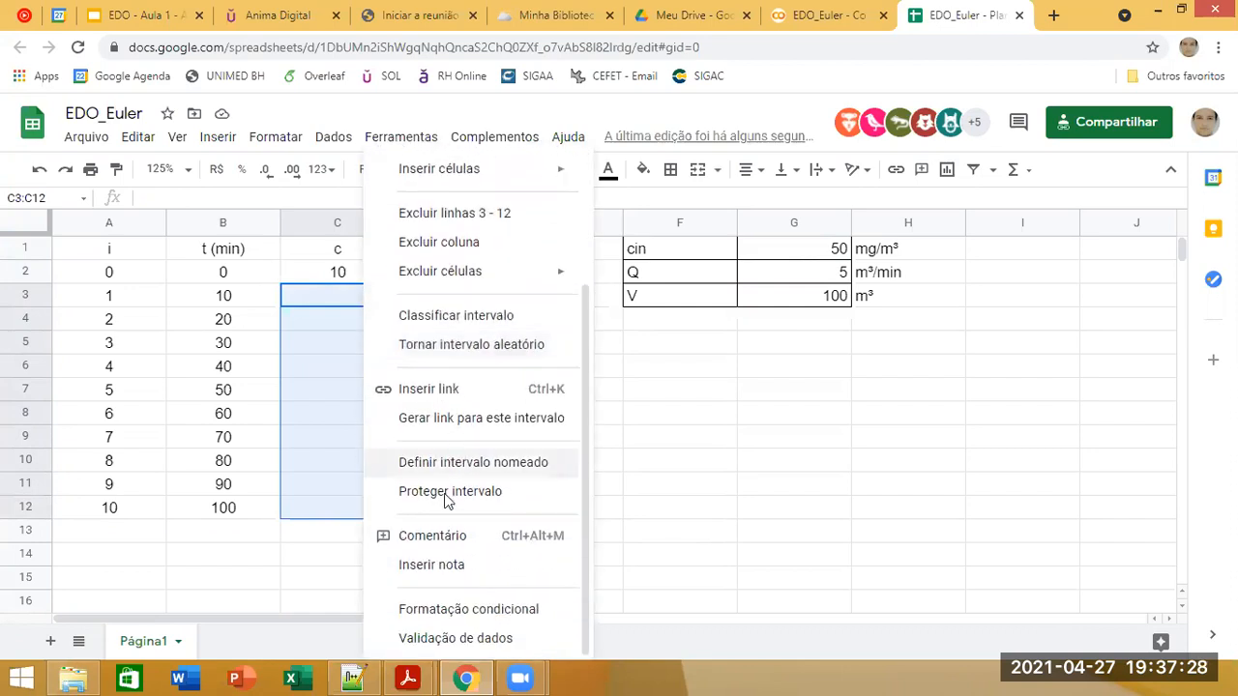
left_click(439, 563)
type("Mét")
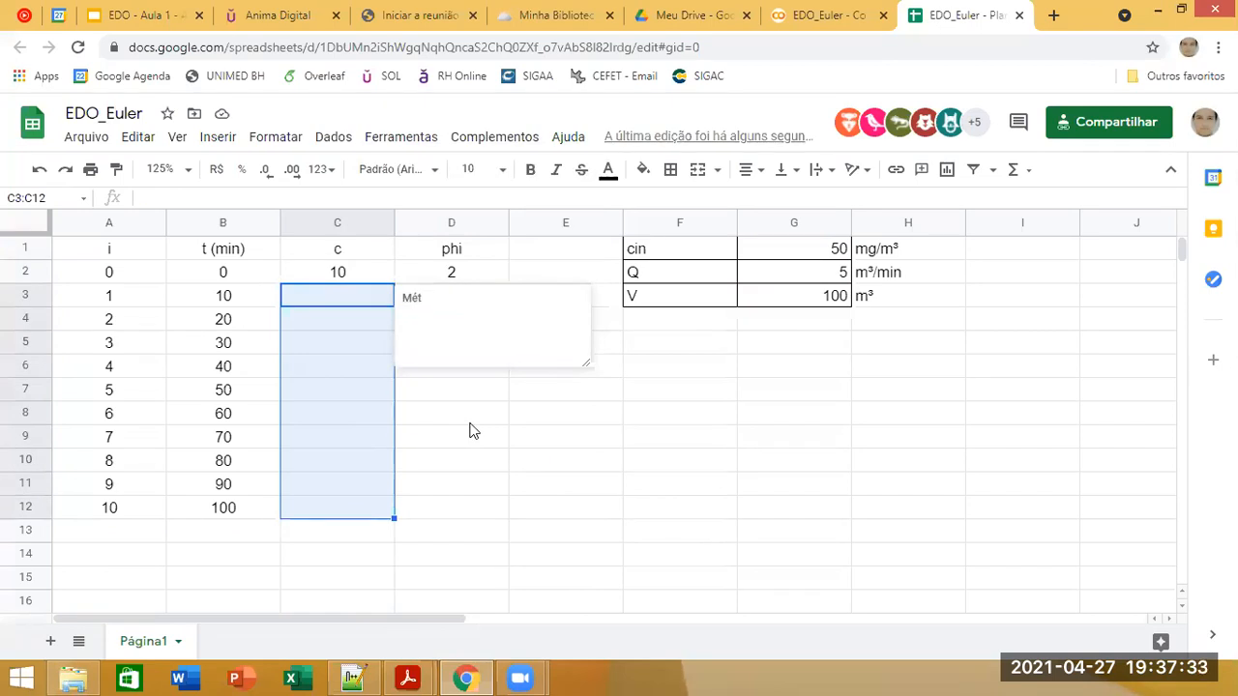
type("odo Númerico")
left_click(469, 423)
Step: Look up the equation for the next concentration in the Exemplo 1 slide and return to the spreadsheet
left_click(359, 301)
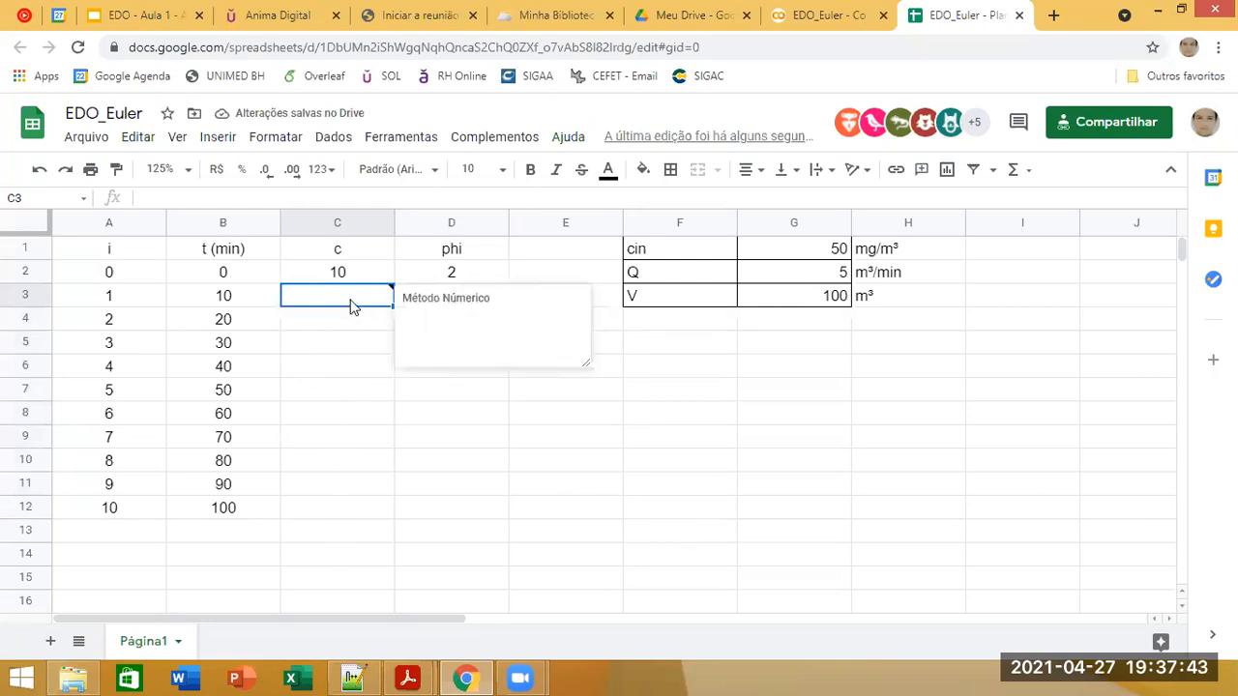
type("=")
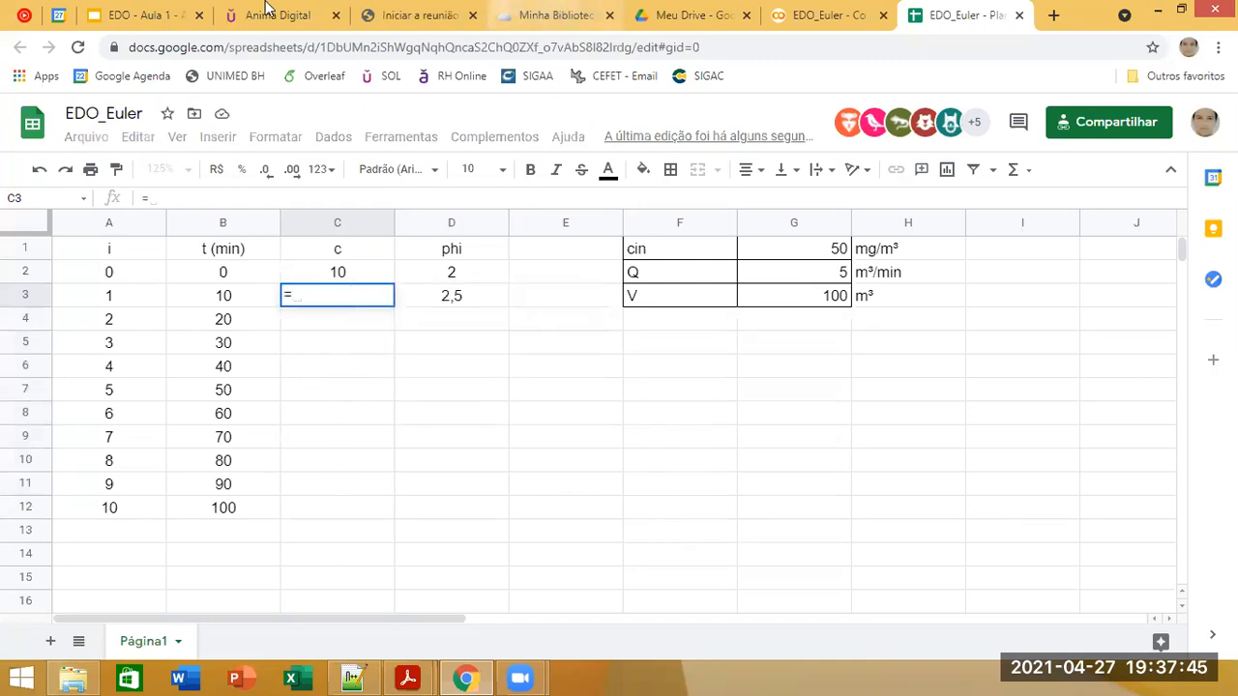
left_click(162, 16)
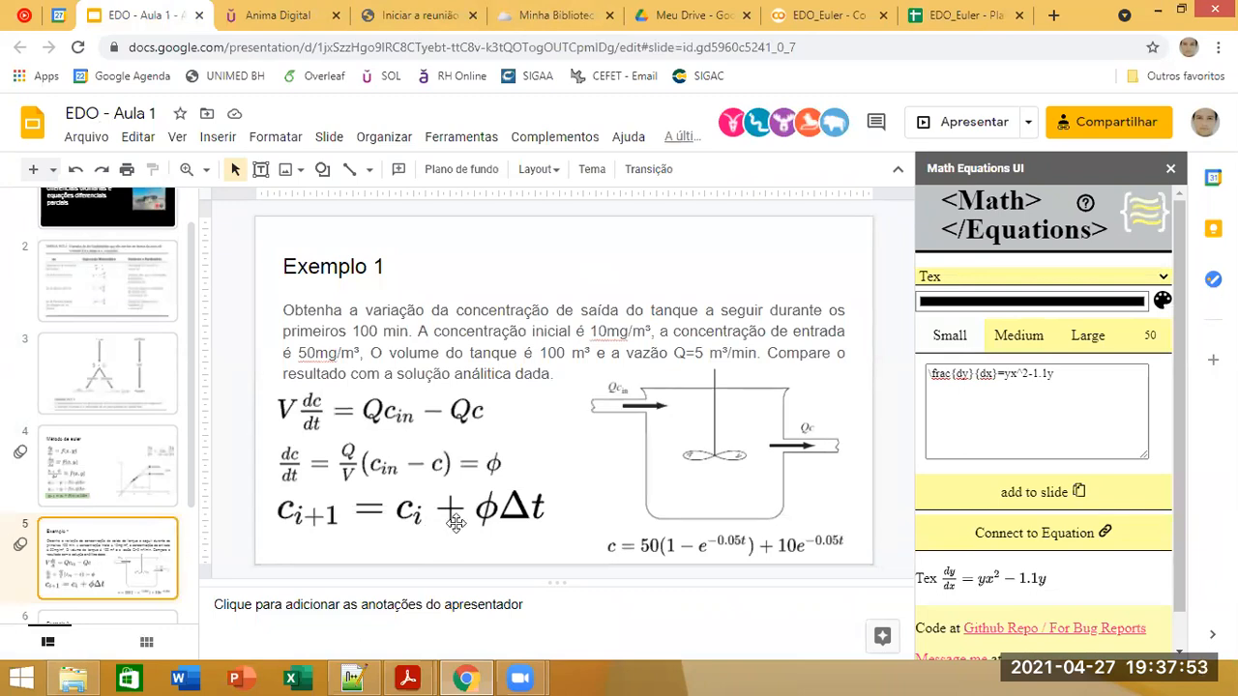
left_click(913, 11)
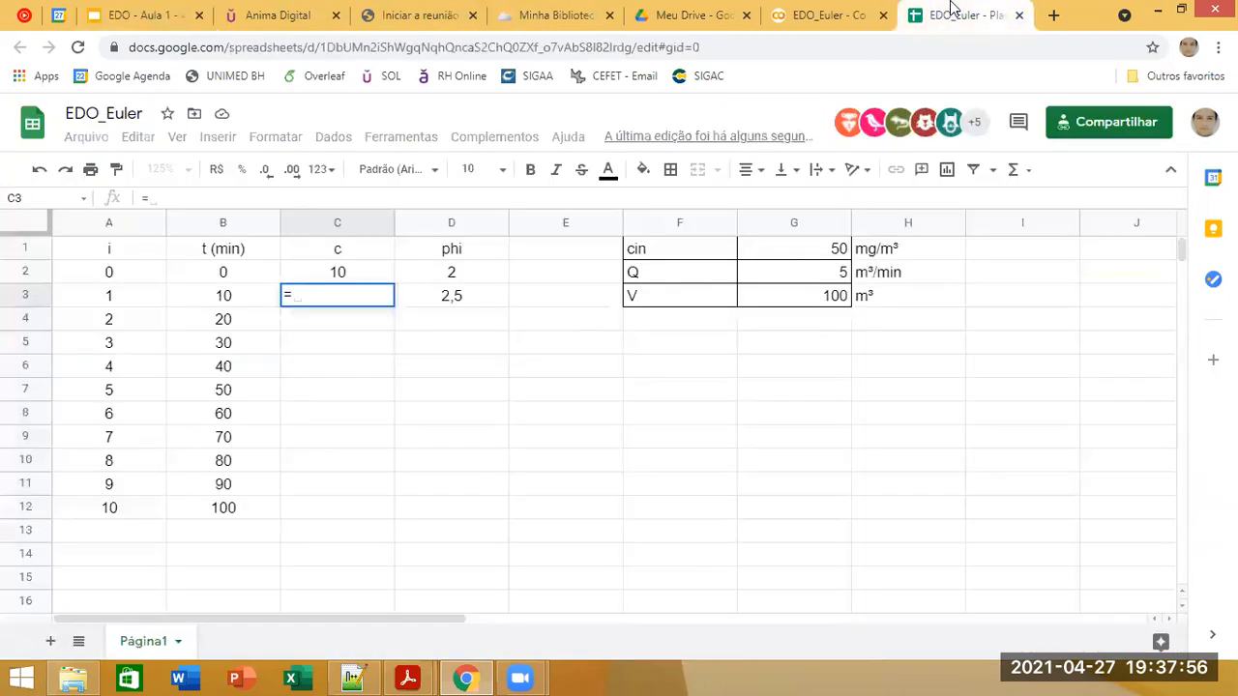
Step: Add a Dt parameter below V, with the label in F4 and the value 10 in G4
left_click(675, 331)
type("Dt")
key("Tab")
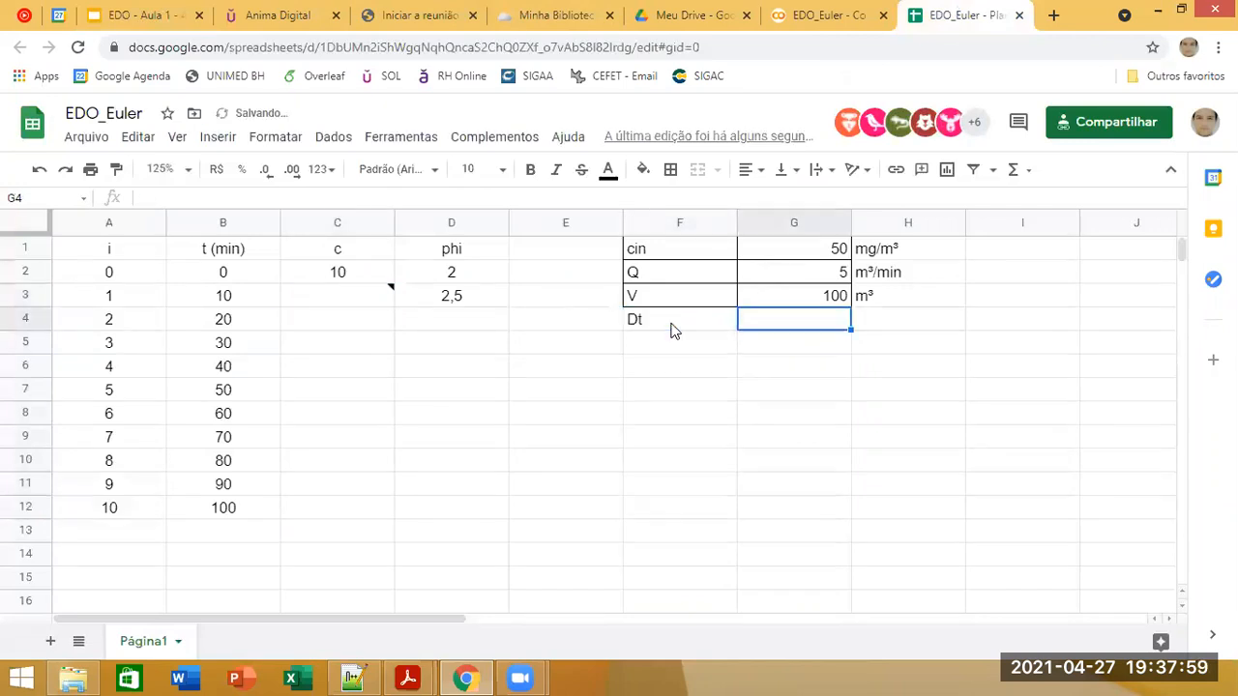
type("10")
key("Return")
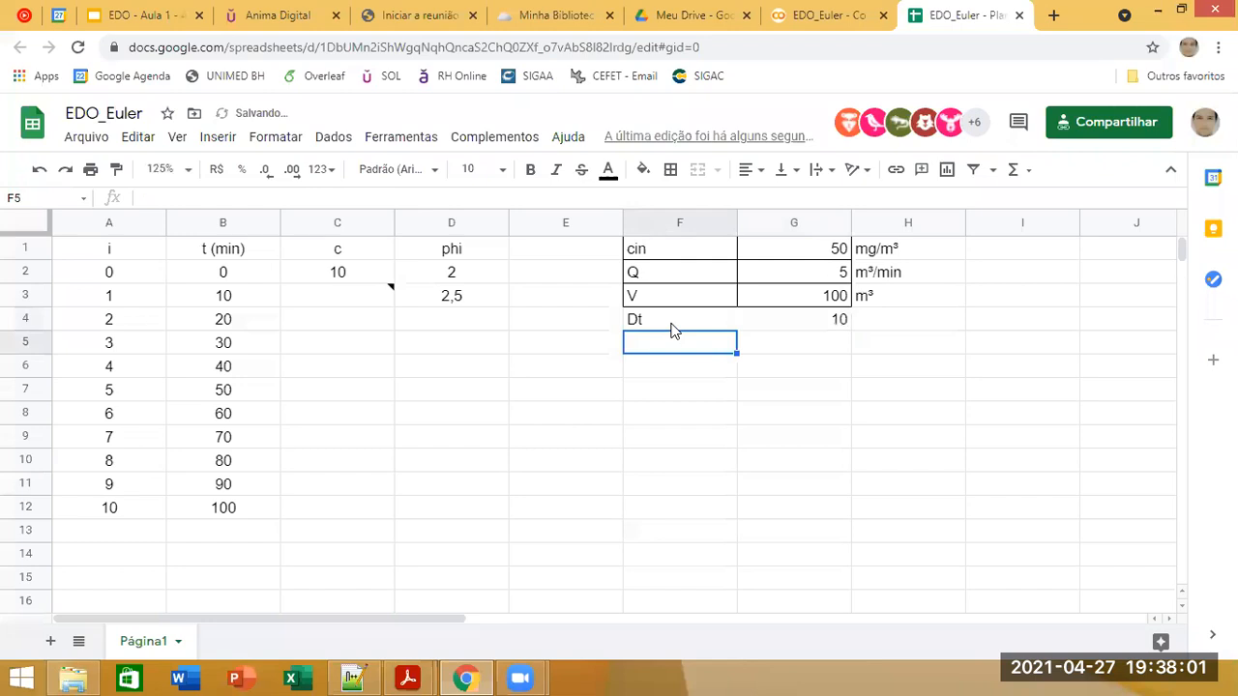
left_click(381, 306)
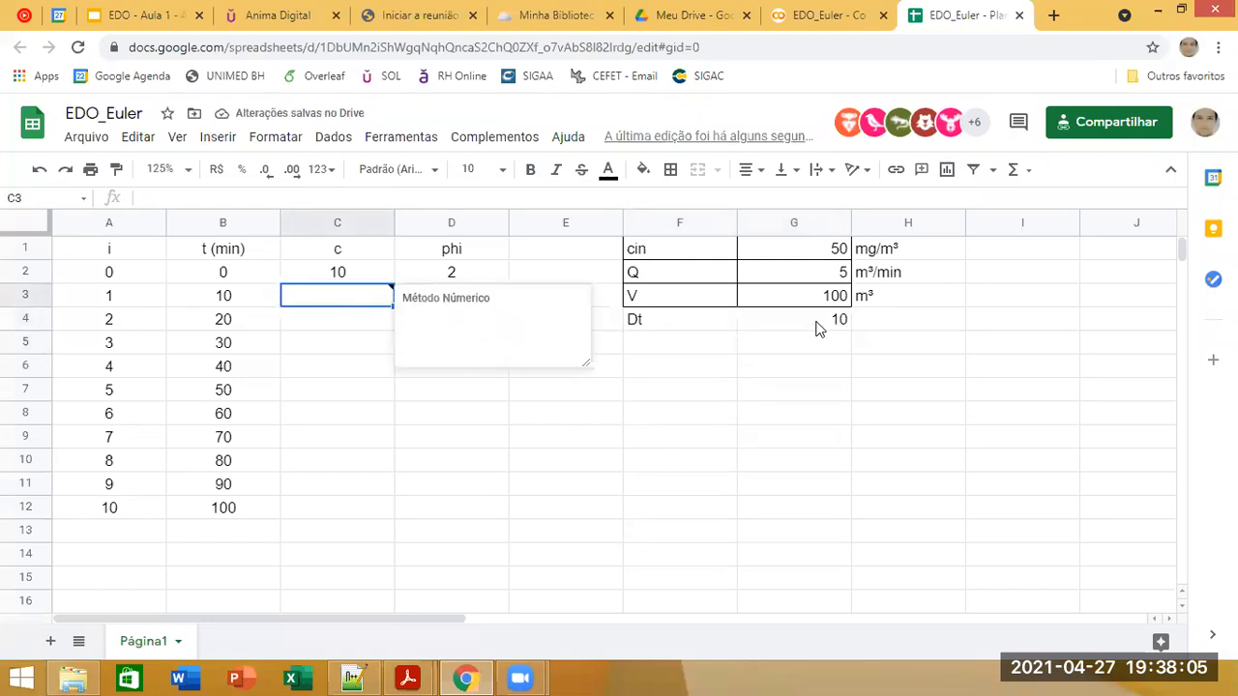
left_click_drag(818, 323, 689, 319)
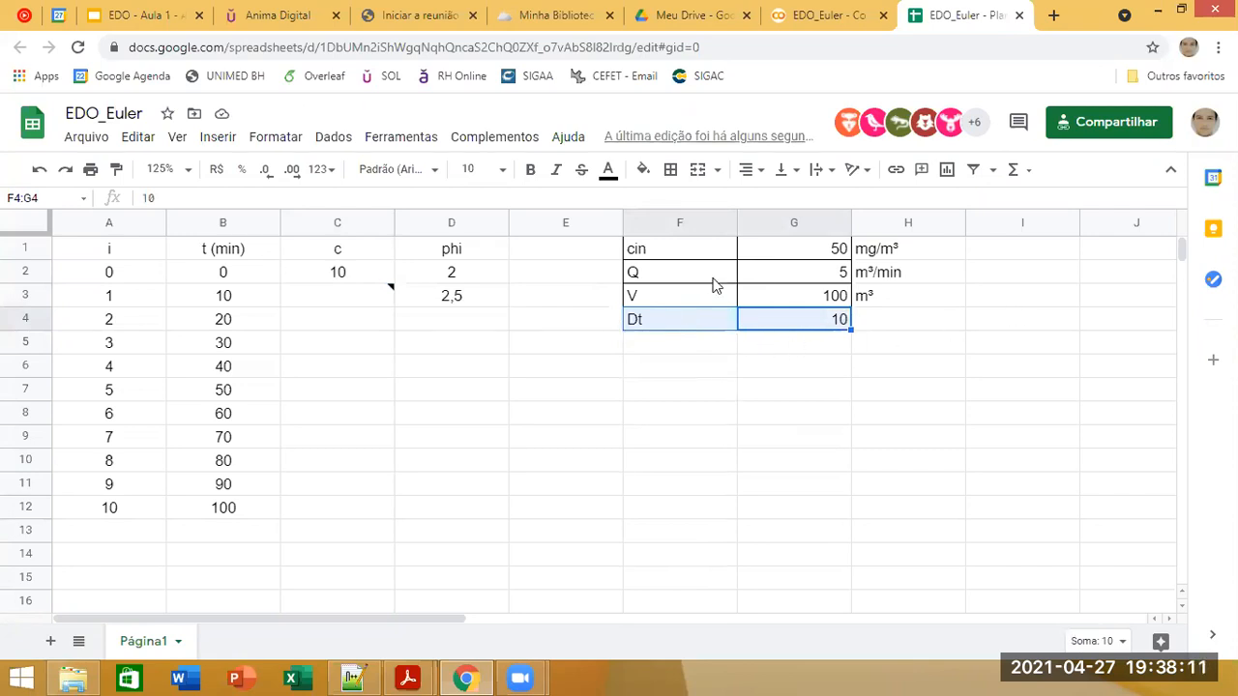
left_click_drag(718, 293, 707, 317)
left_click(784, 315)
left_click(670, 170)
left_click(582, 395)
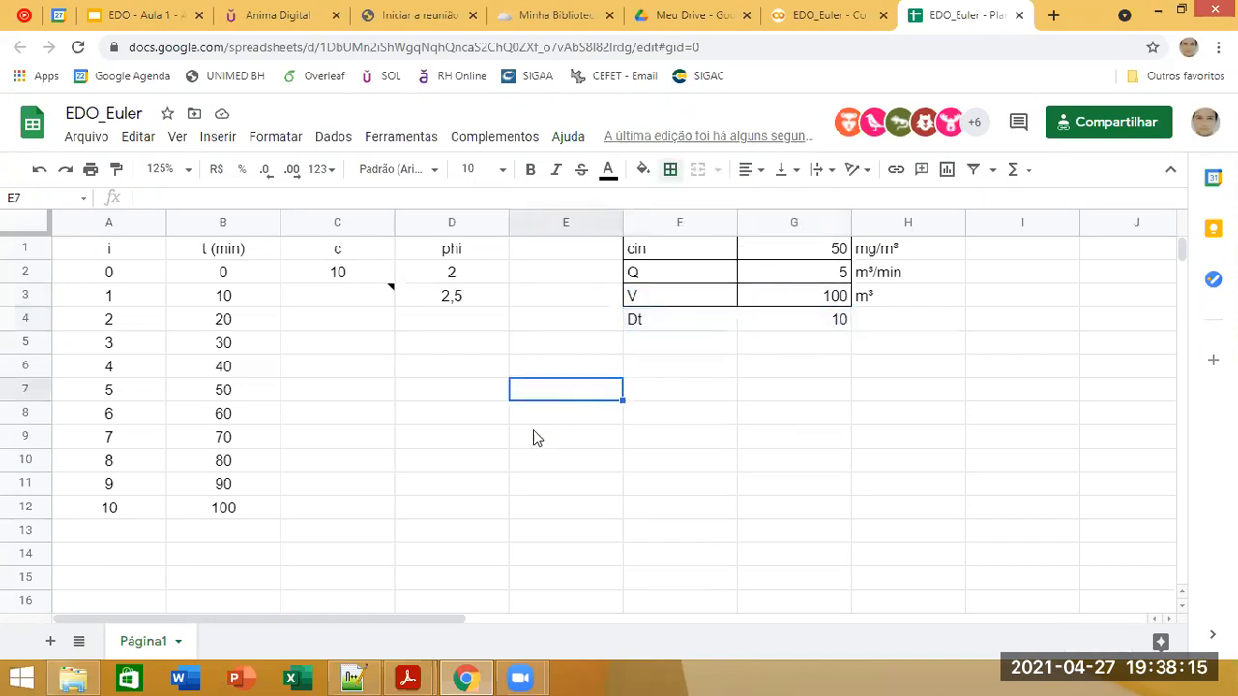
Step: Apply all borders to the table of i, t, c and phi in A1:D12
left_click_drag(472, 515, 108, 249)
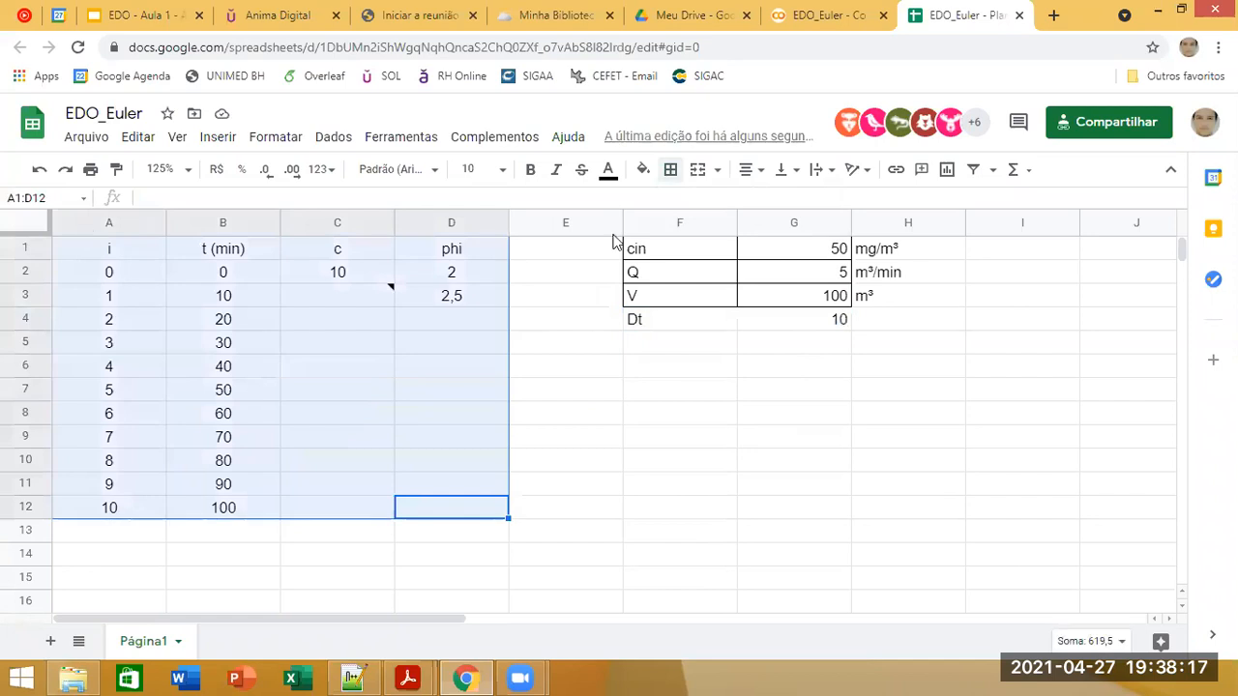
left_click(670, 169)
left_click(678, 205)
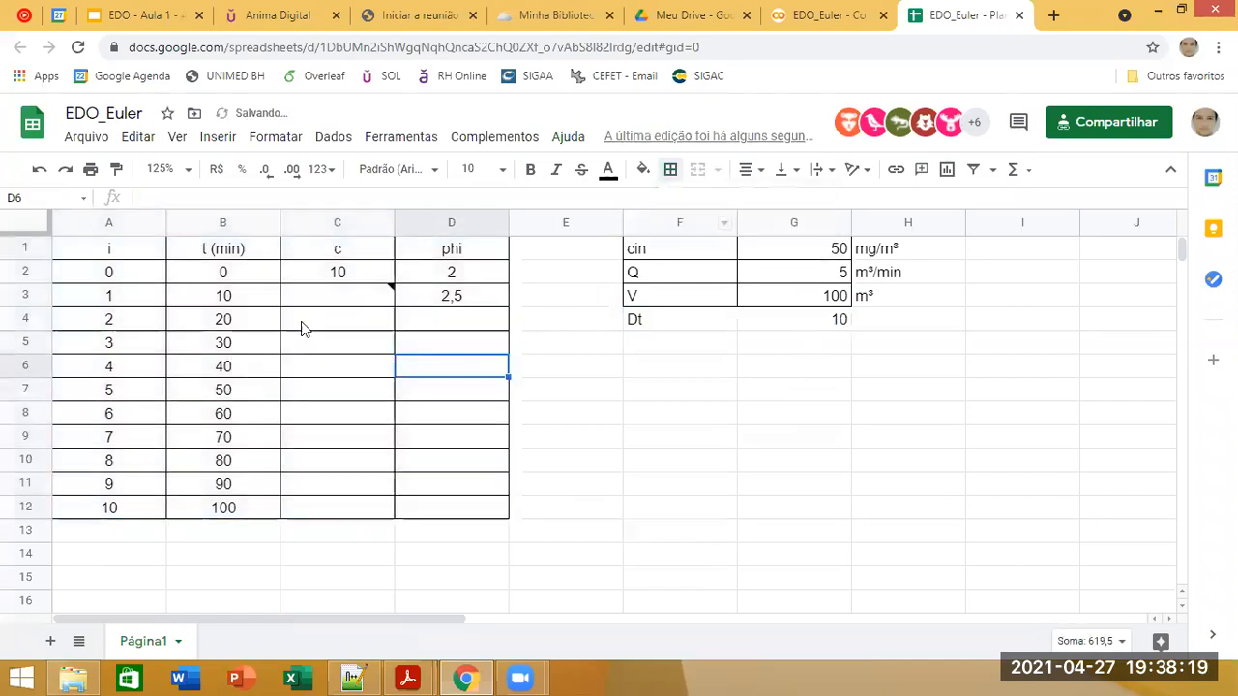
Step: Enter the Euler formula =C2+D2*$G$4 in cell C3, with an absolute reference to Dt
left_click(326, 298)
type("=")
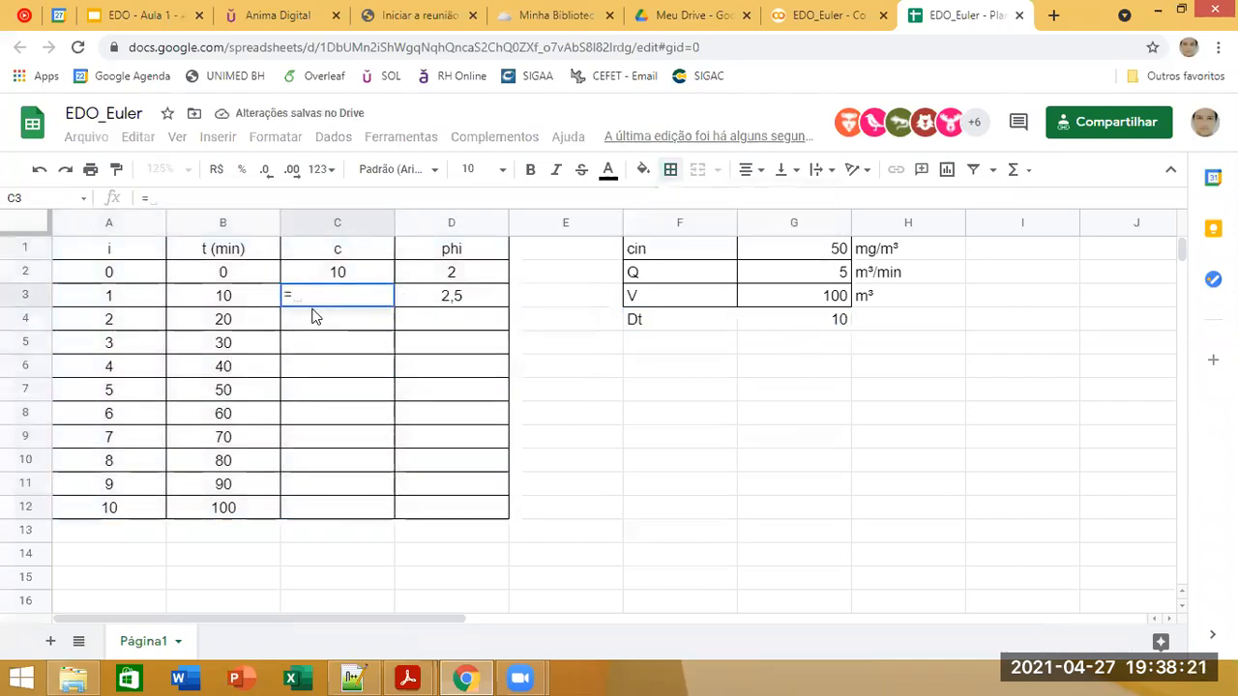
left_click(350, 275)
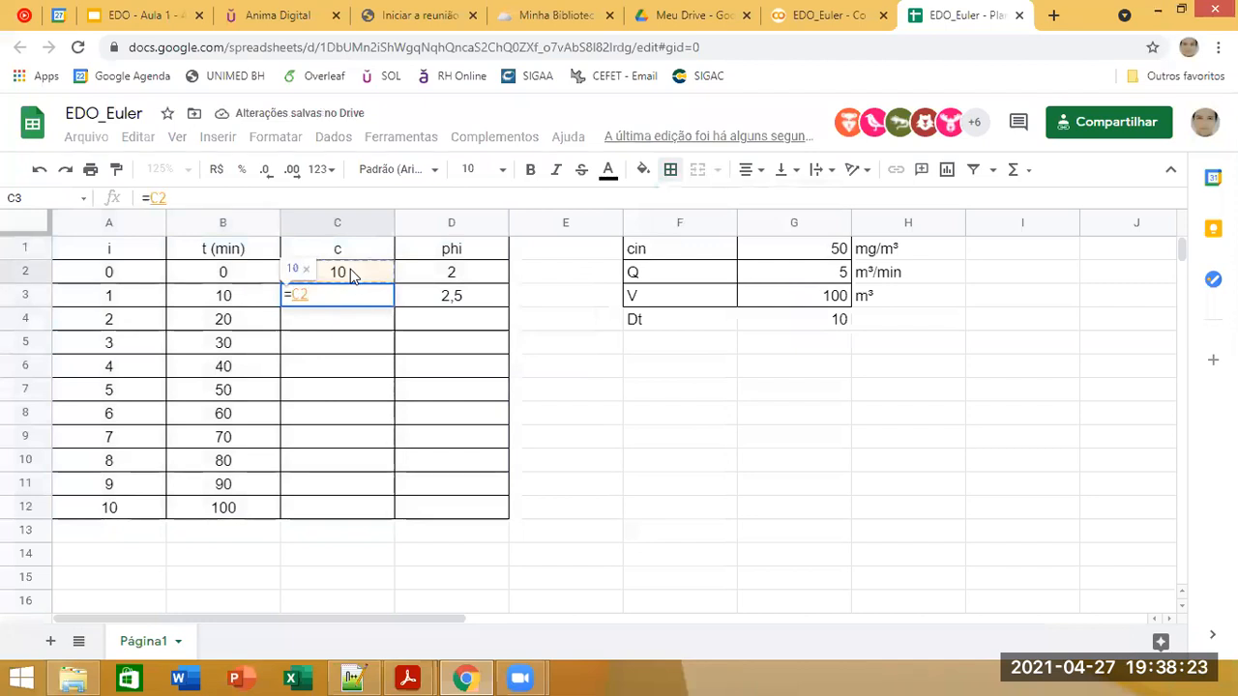
type("+")
left_click(474, 283)
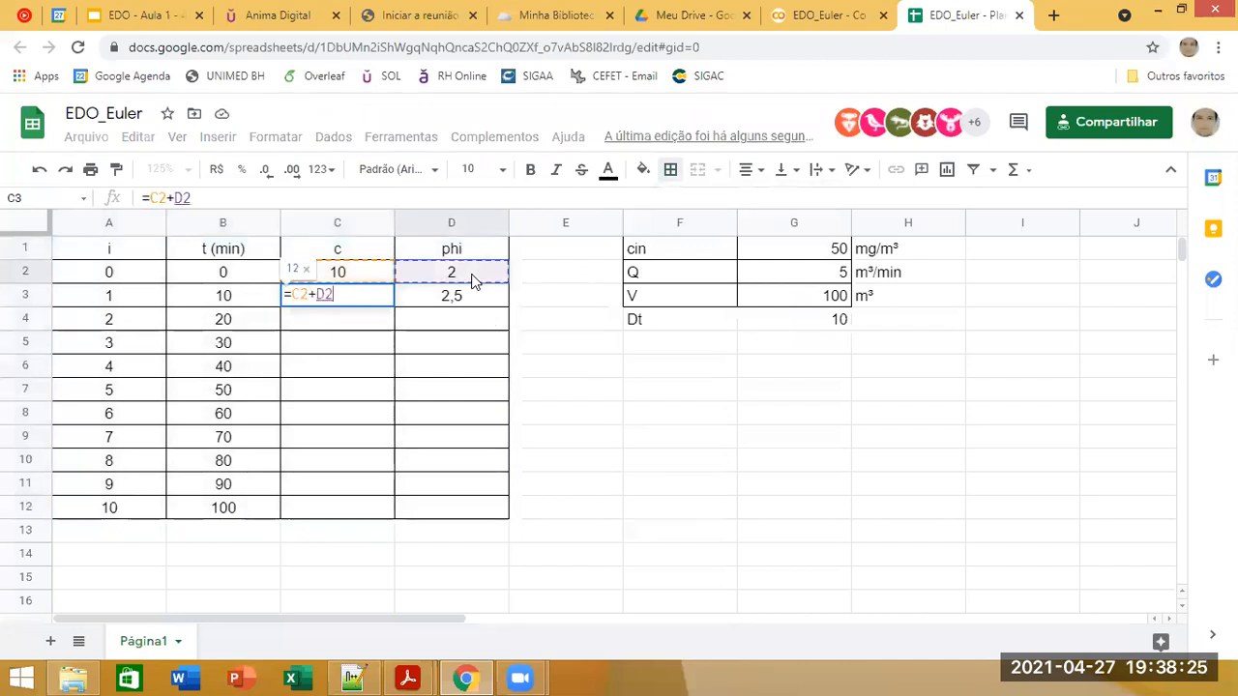
type("*")
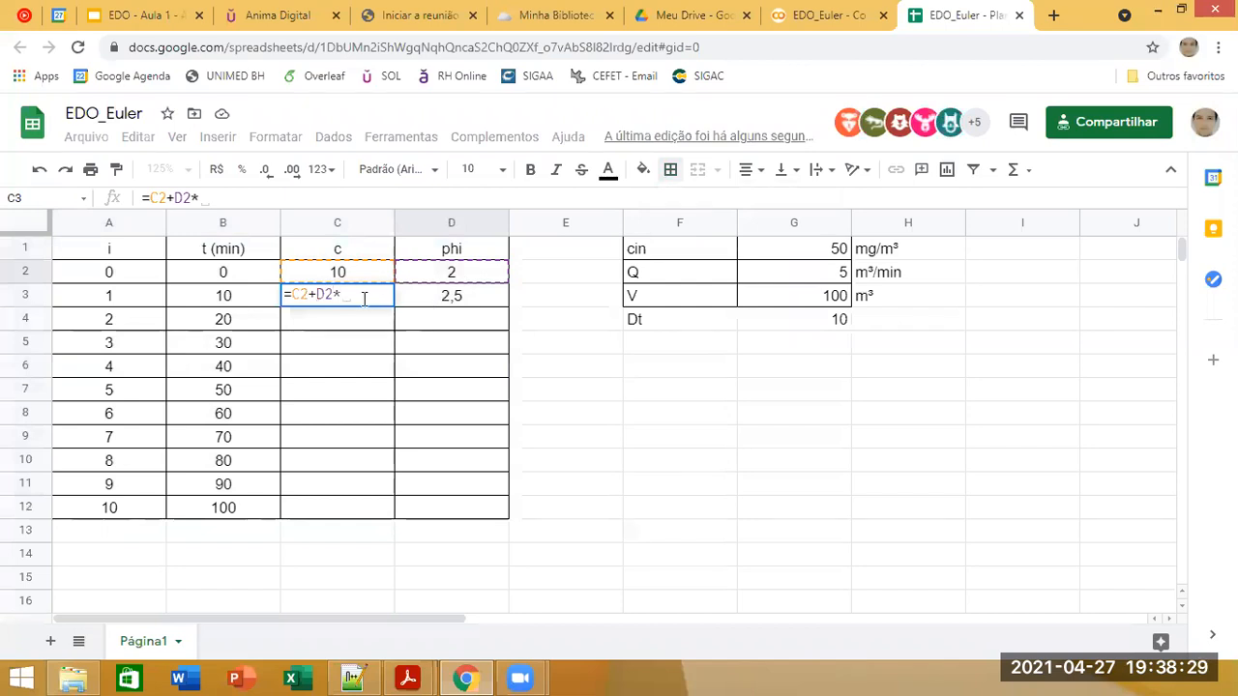
left_click(823, 318)
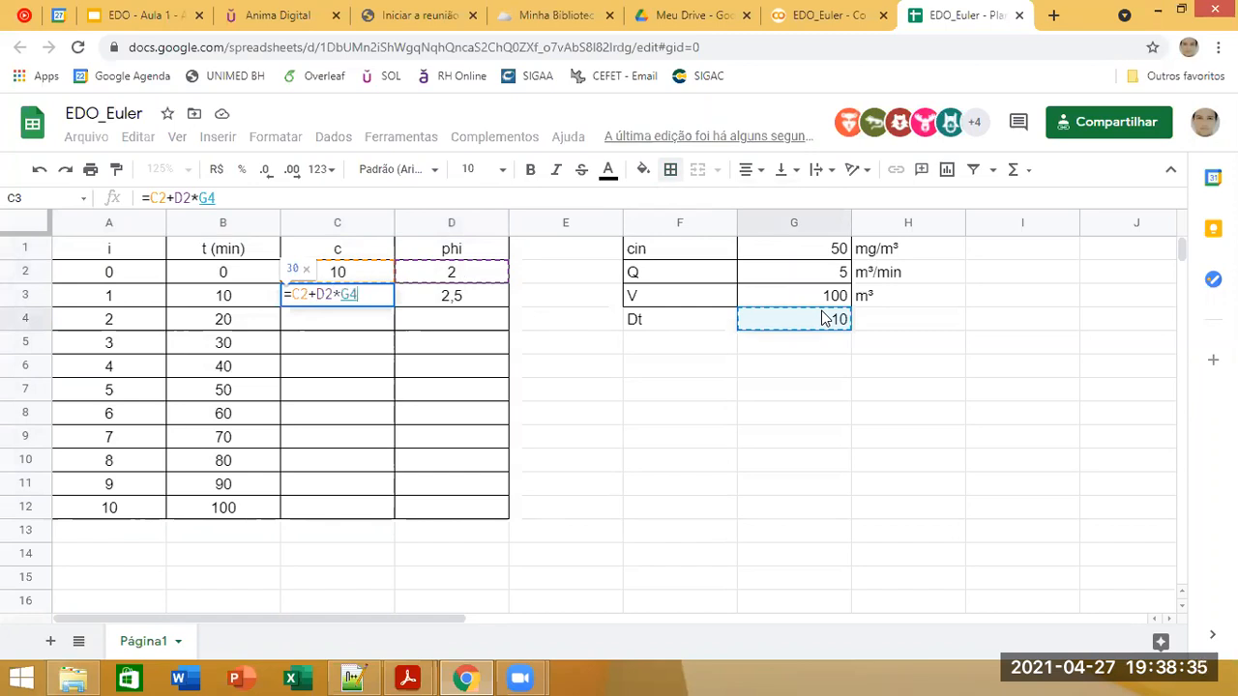
key("F4")
key("Return")
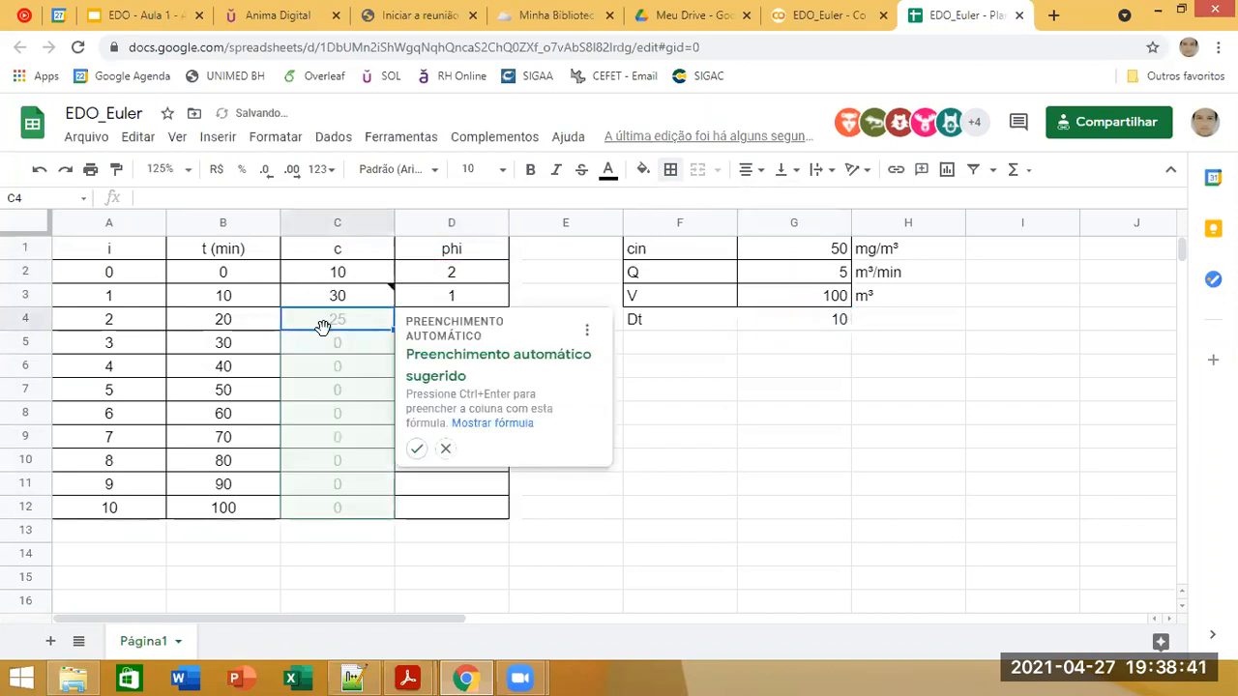
Step: Fill the c formula down to C12 and the phi formula from D3 down to D12
left_click(417, 450)
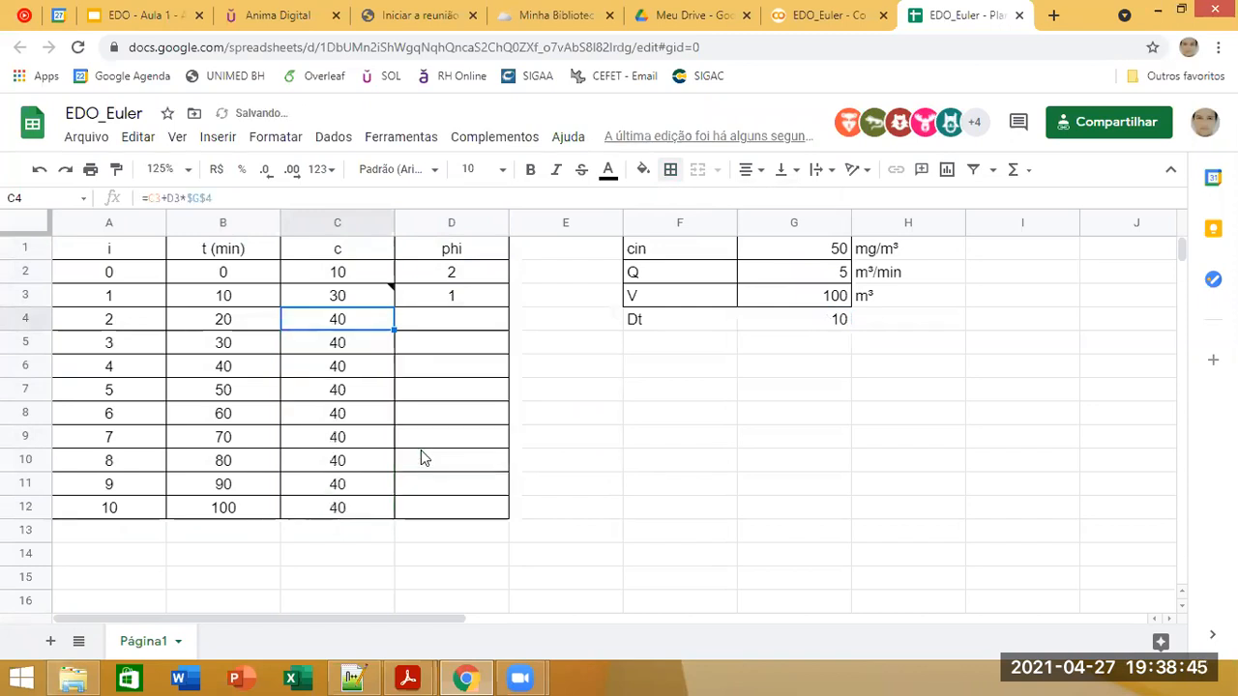
left_click(454, 302)
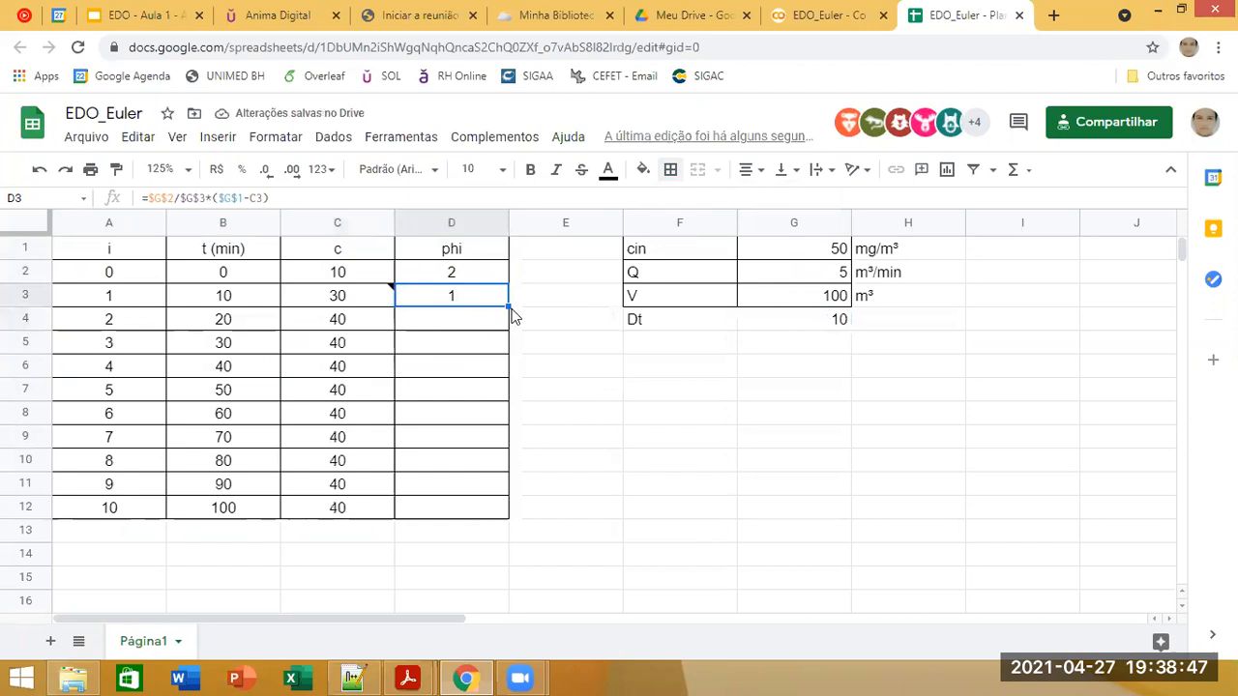
left_click_drag(505, 304, 500, 519)
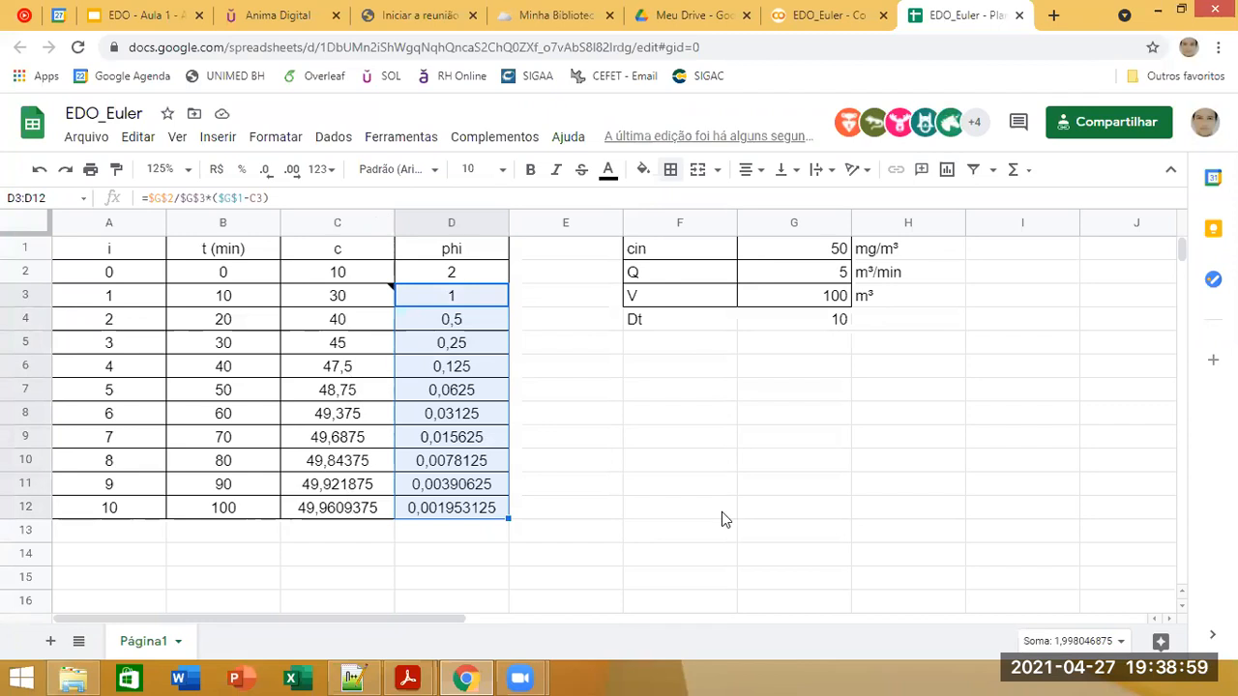
Step: Apply all borders to the parameter table with cin, Q, V and Dt in F1:G4
left_click(800, 332)
left_click_drag(705, 323, 781, 249)
left_click(670, 169)
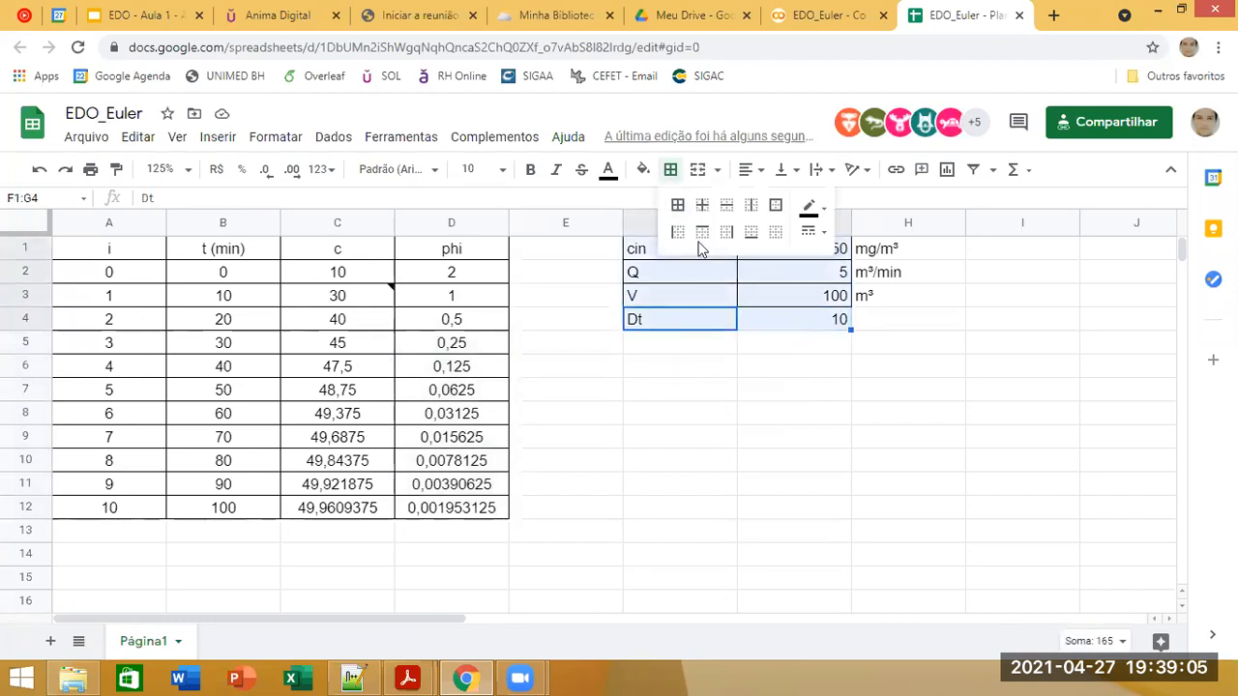
left_click(677, 205)
left_click(699, 392)
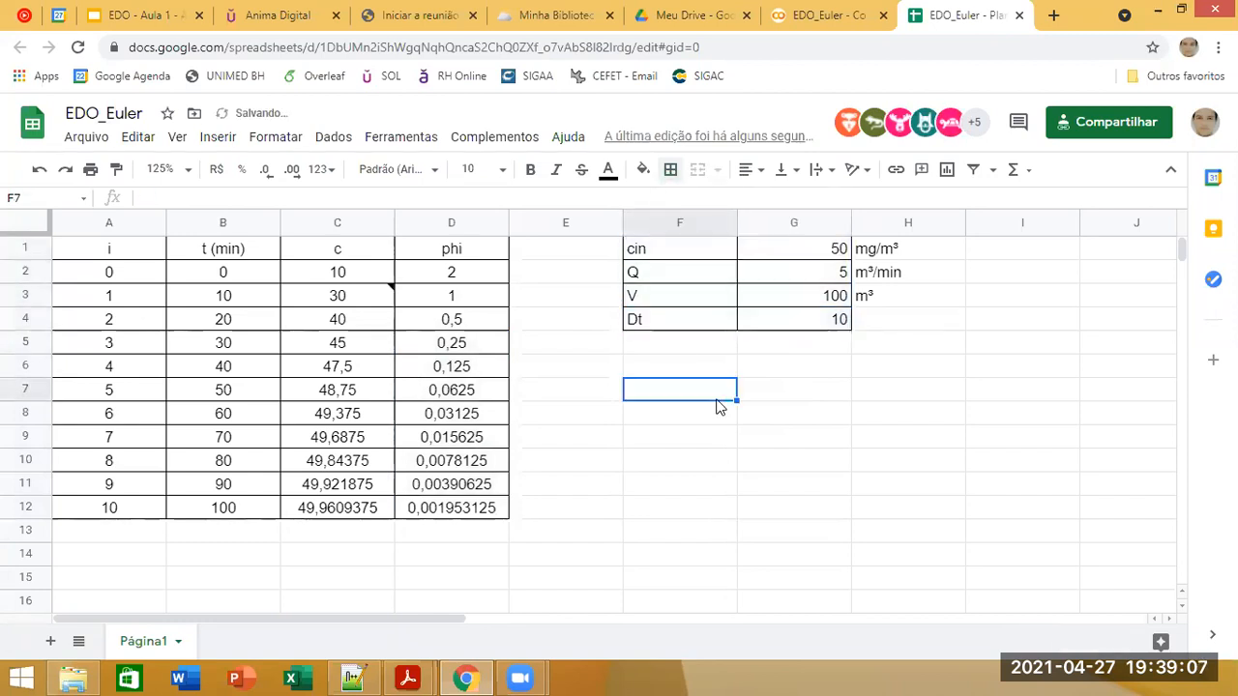
Step: Enter the unit min for Dt in cell H4
left_click(887, 323)
type("min")
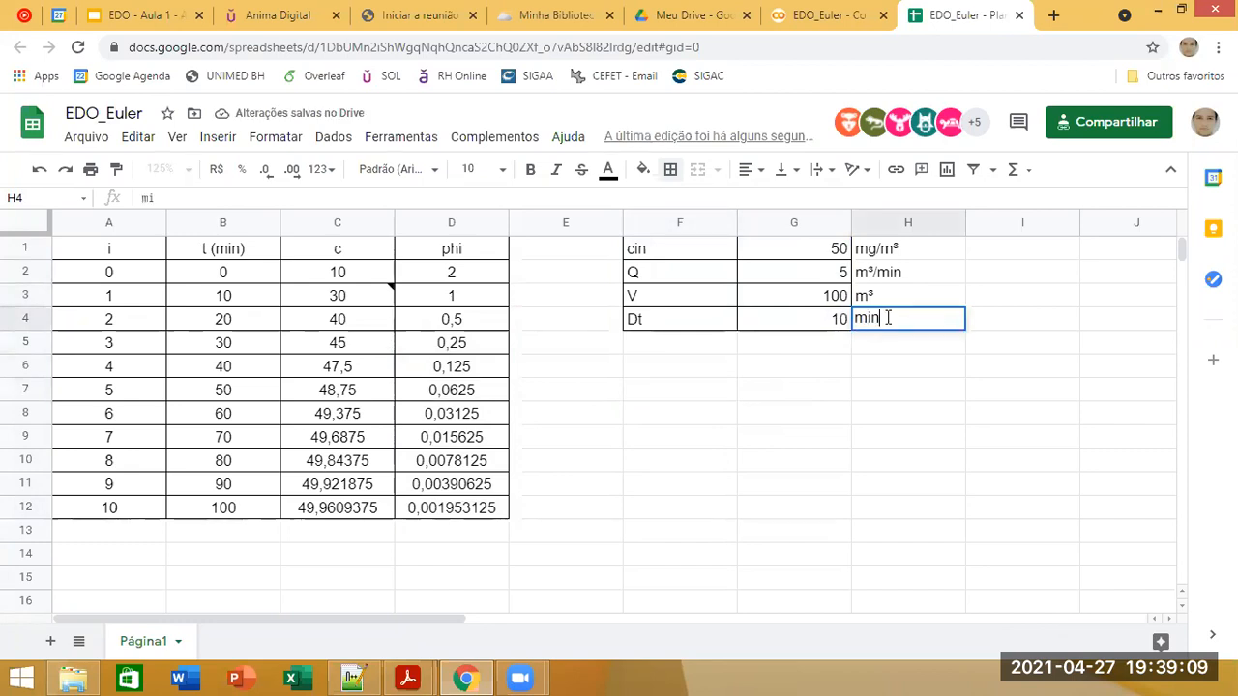
key("Return")
left_click(728, 420)
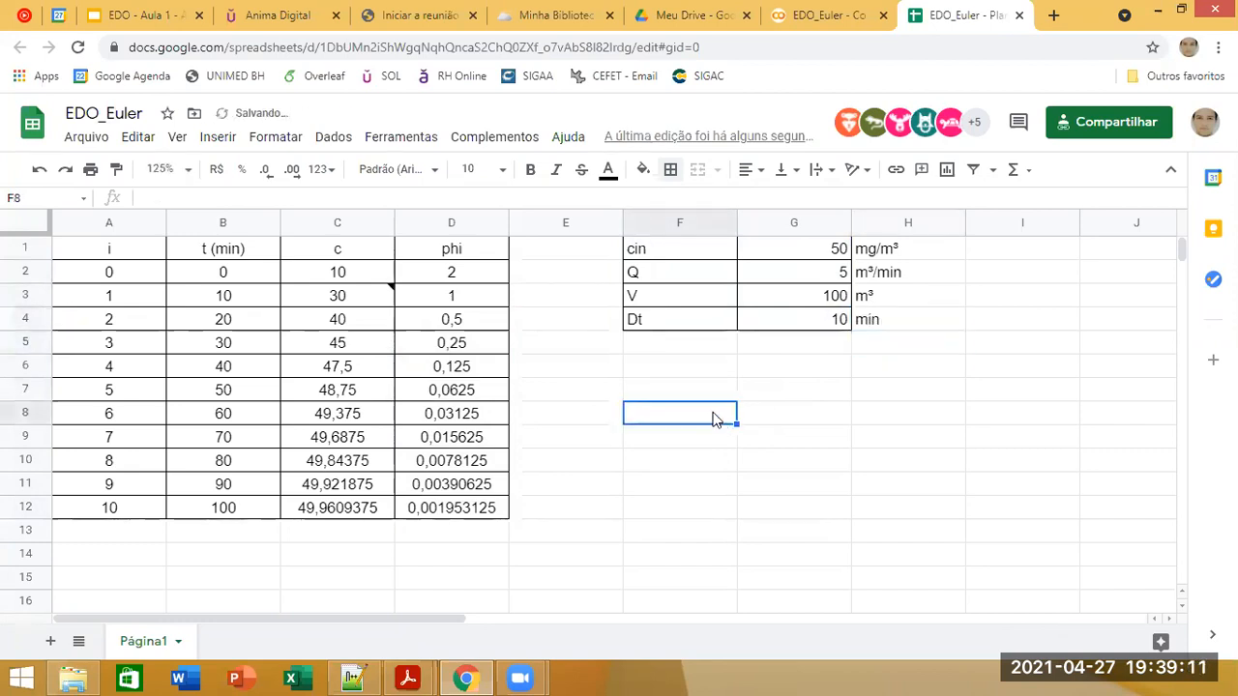
Step: Show the Euler formula in cell C3 with its referenced cells and enlarge the browser page to 110%
left_click(334, 298)
left_click(296, 193)
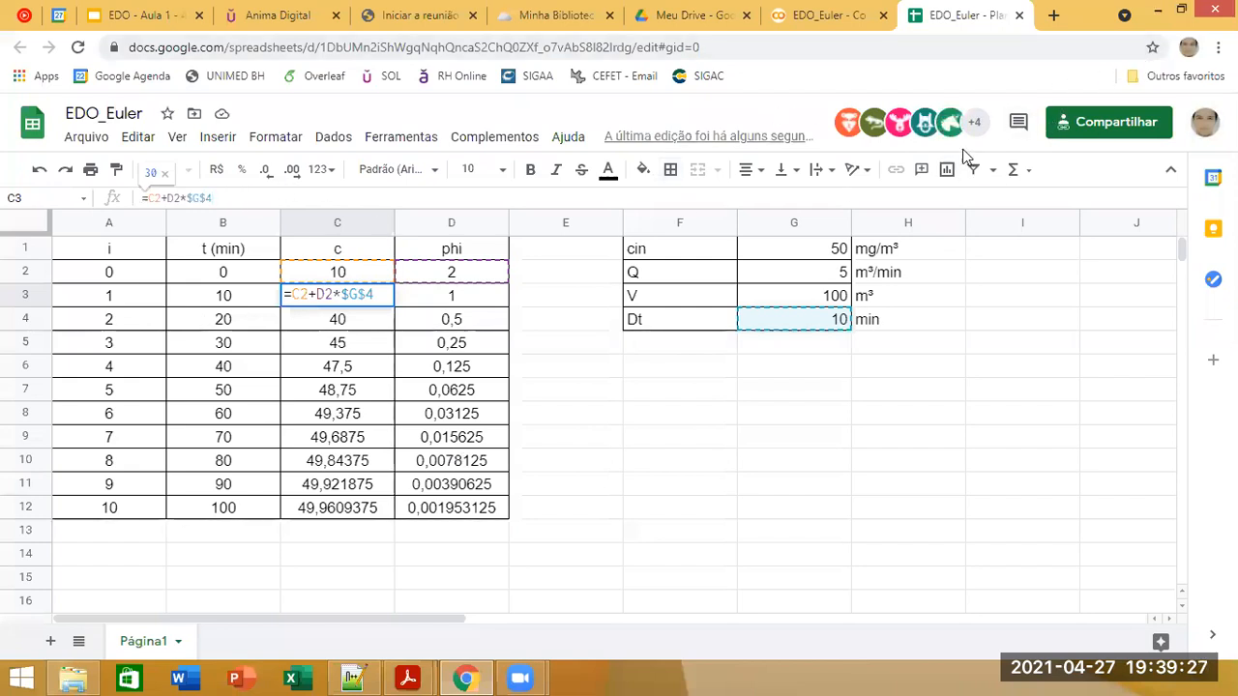
key("ctrl+plus")
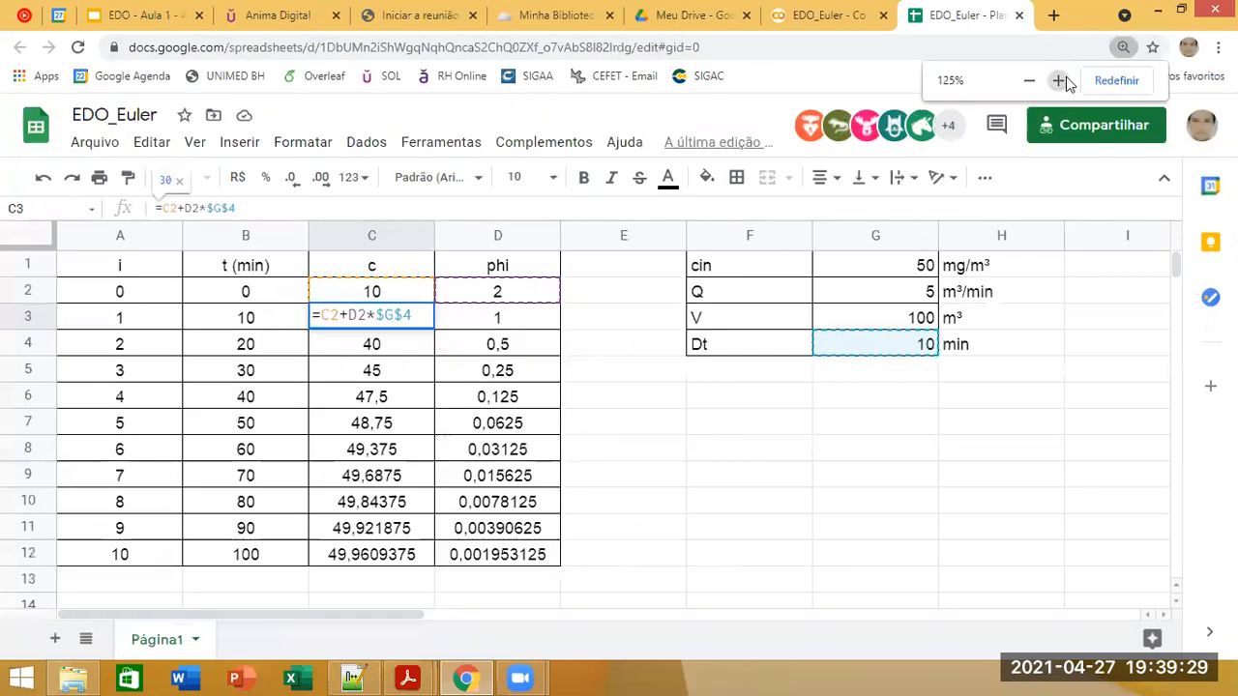
left_click(1058, 81)
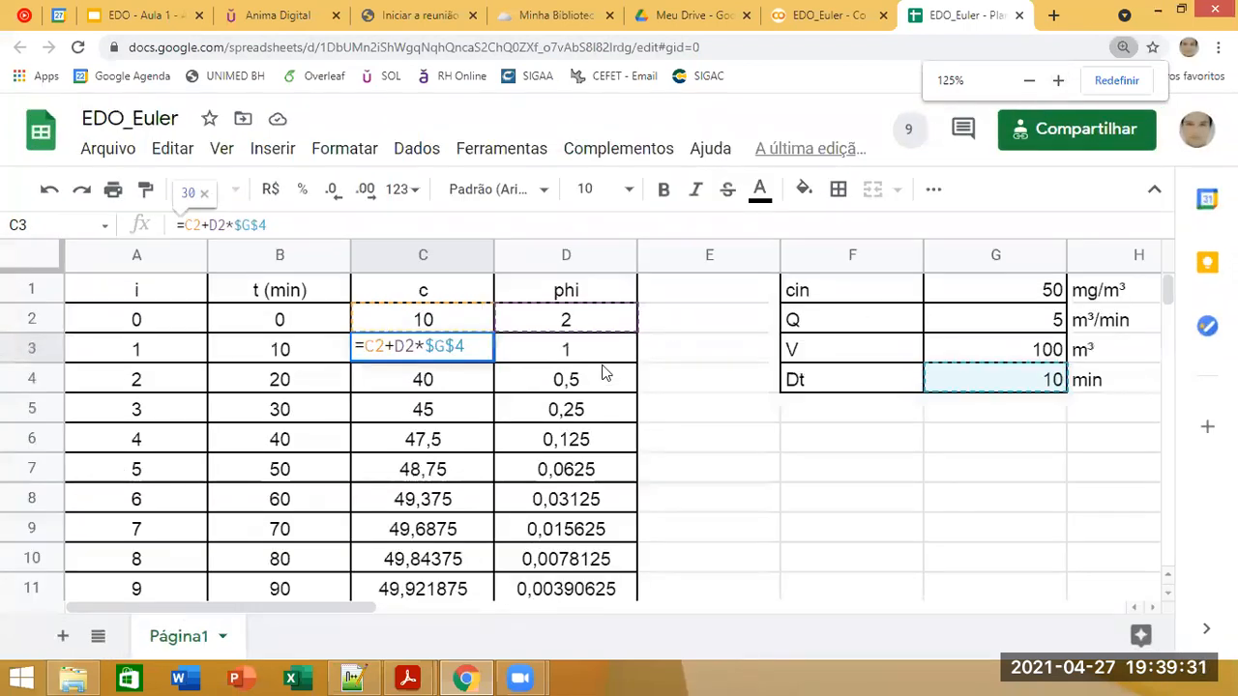
left_click(1029, 82)
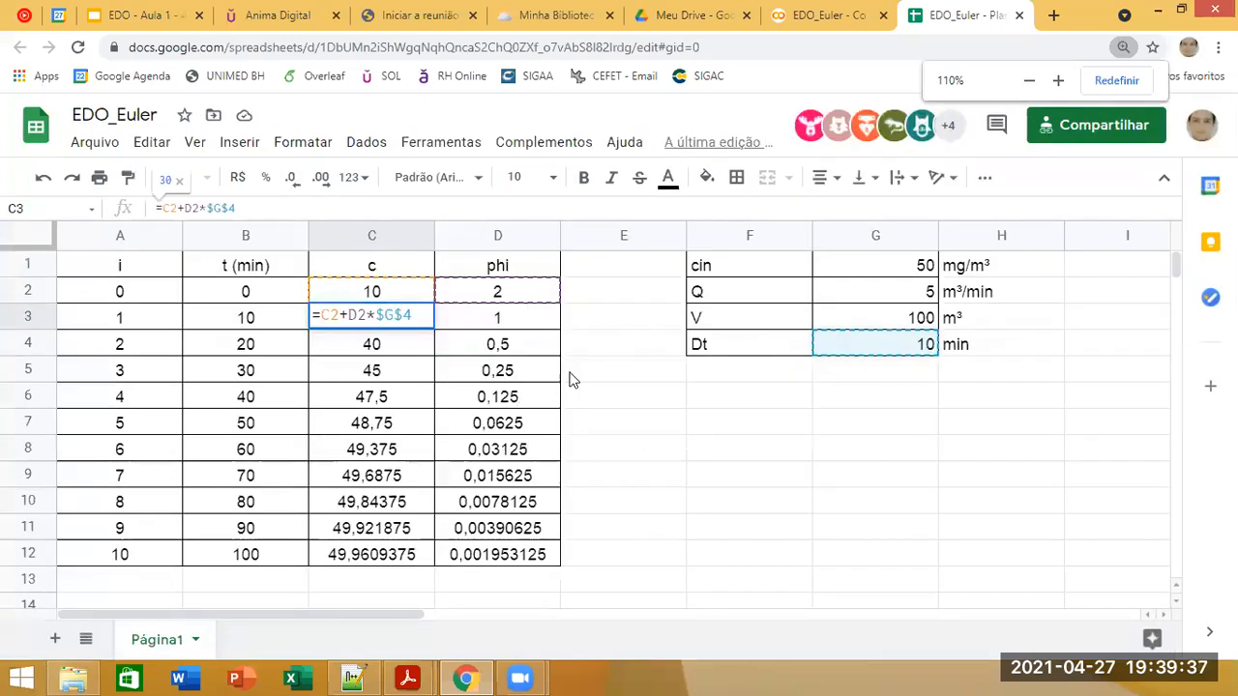
double_click(591, 350)
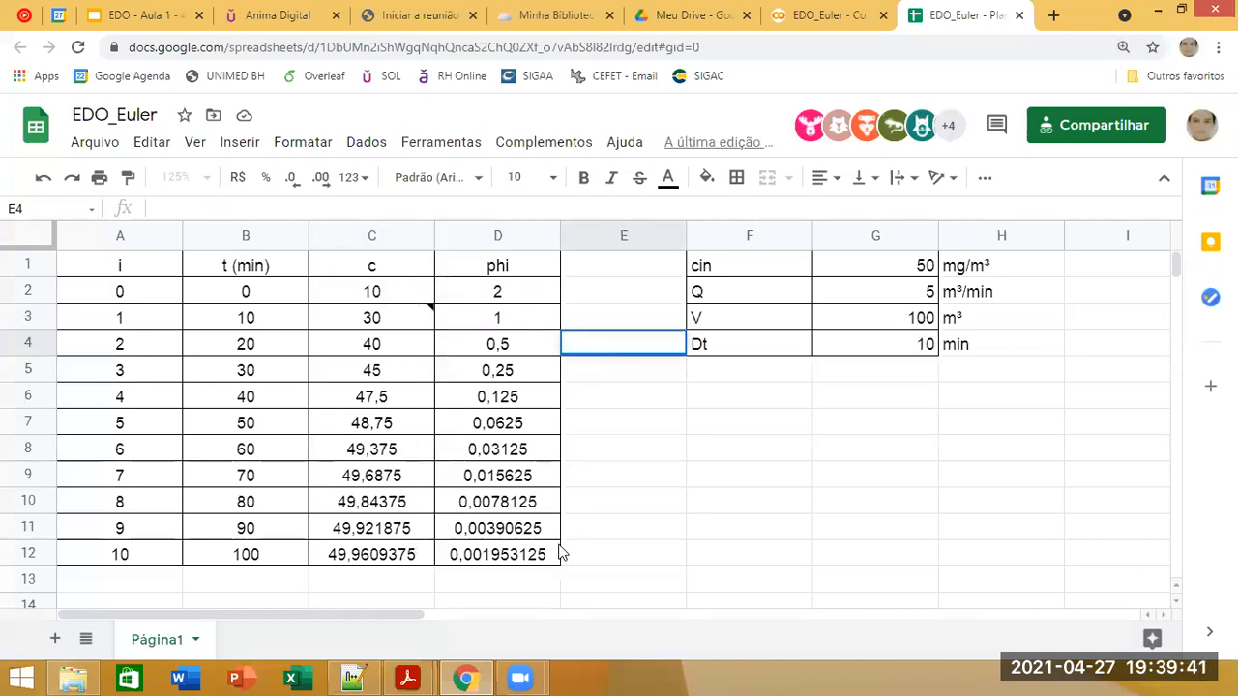
Step: Review the phi formula in cell D3 with its references to the Q, V, cin and c cells
left_click(530, 538)
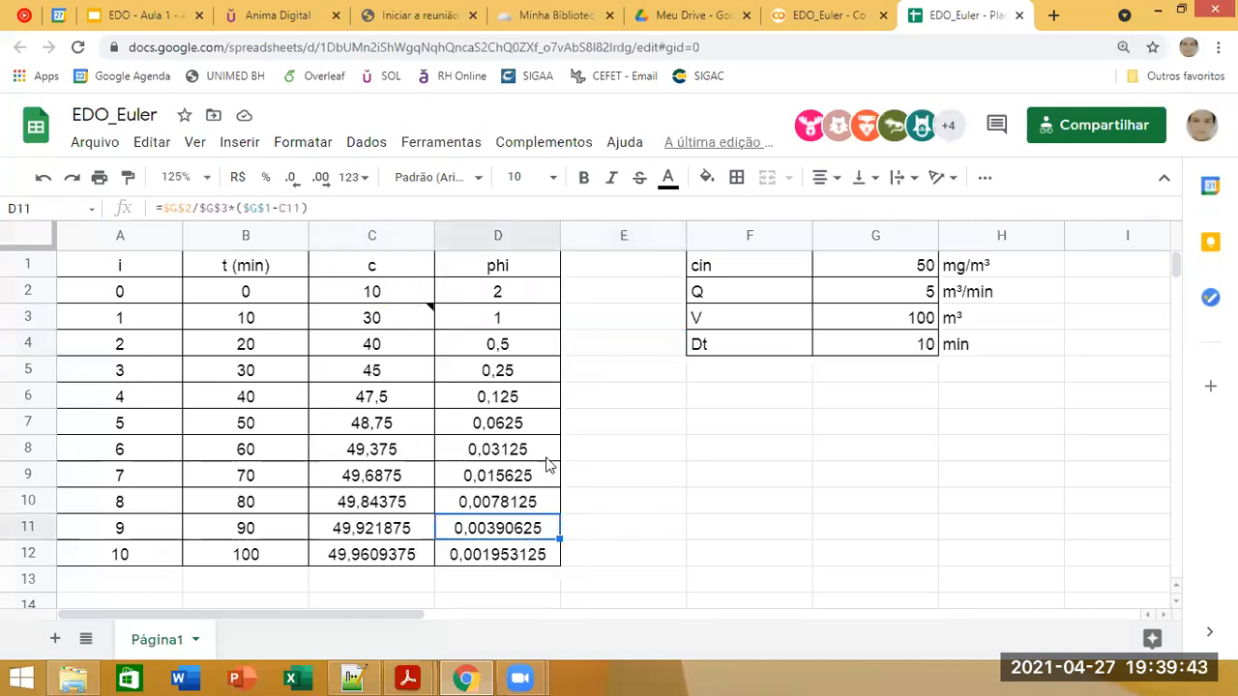
left_click(392, 272)
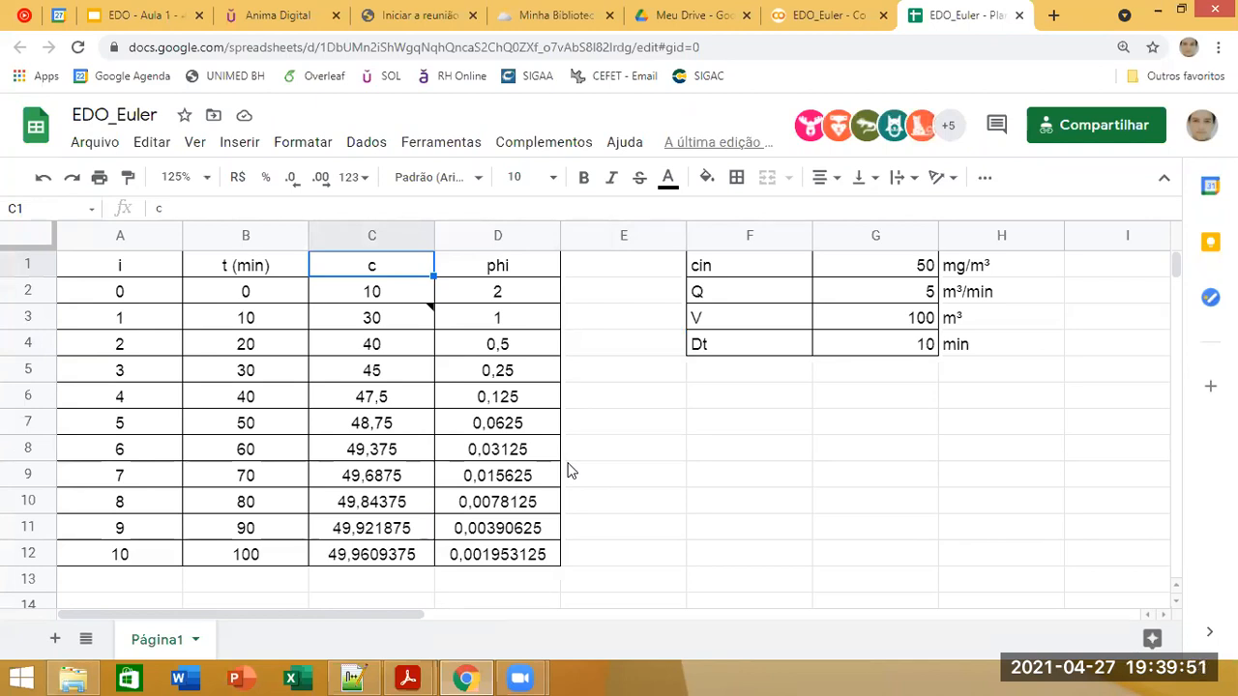
left_click(513, 319)
left_click(433, 205)
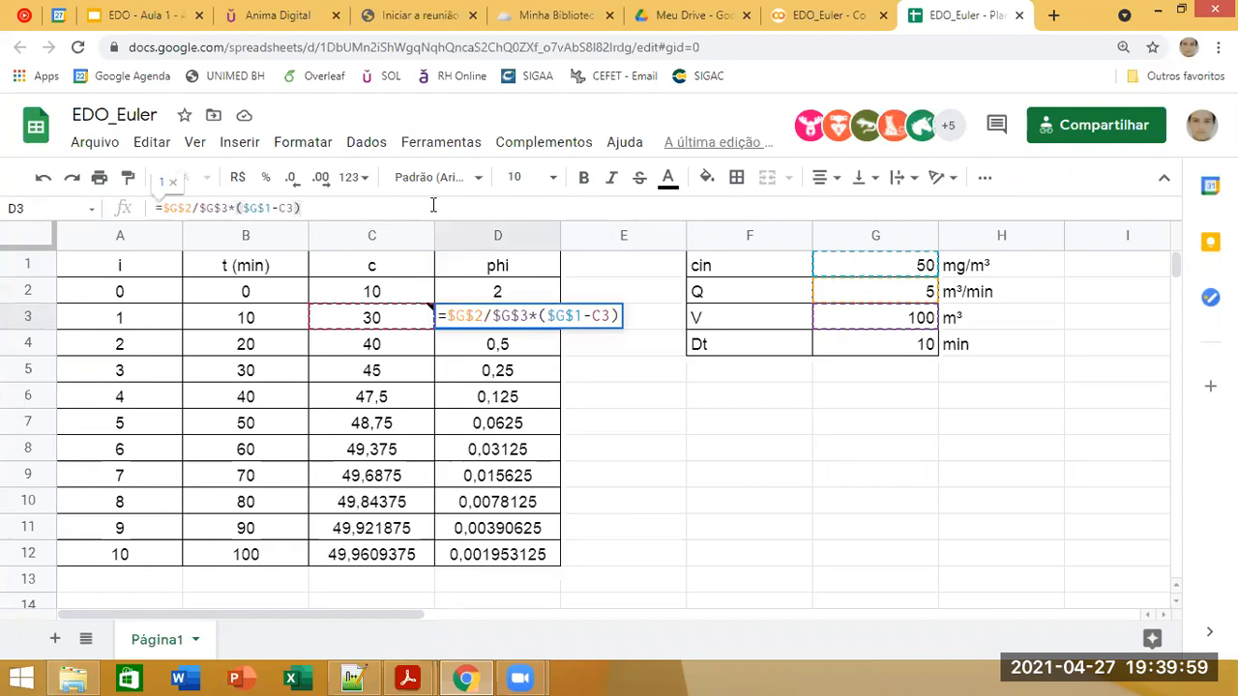
left_click(621, 480)
left_click(536, 324)
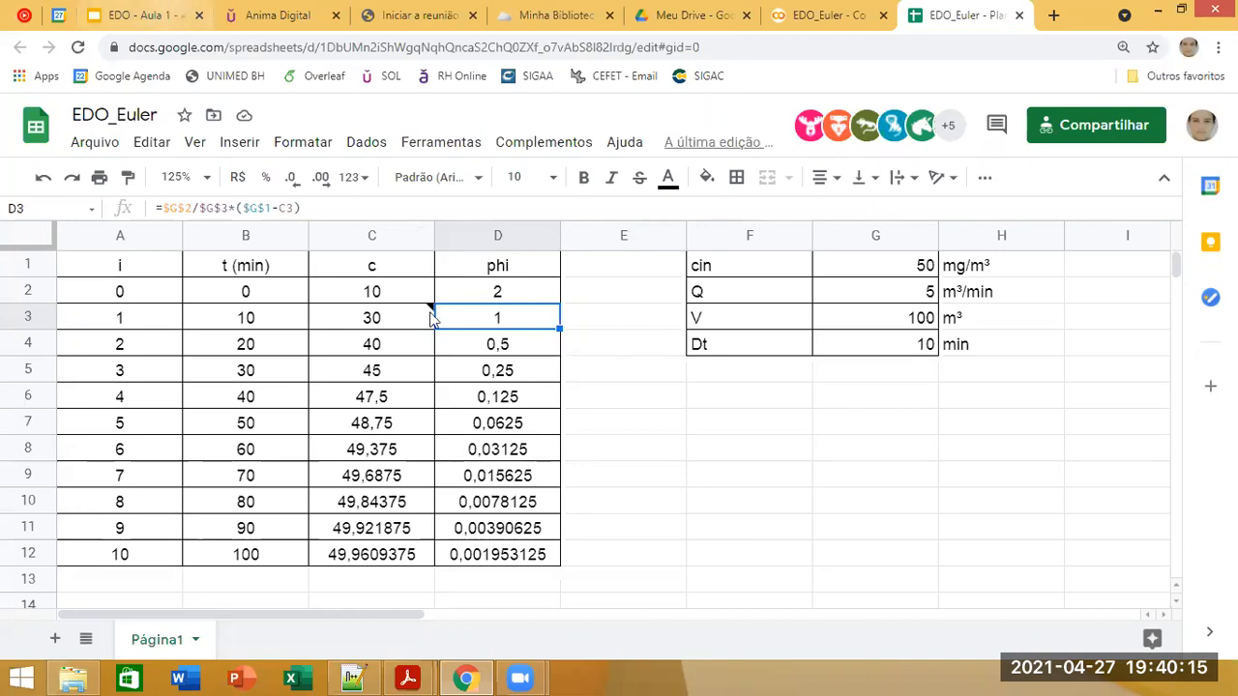
Step: Switch to the EDO - Aula 1 presentation and show the Exemplo 1 slide in full screen, revealing its equations
left_click(147, 15)
left_click(901, 133)
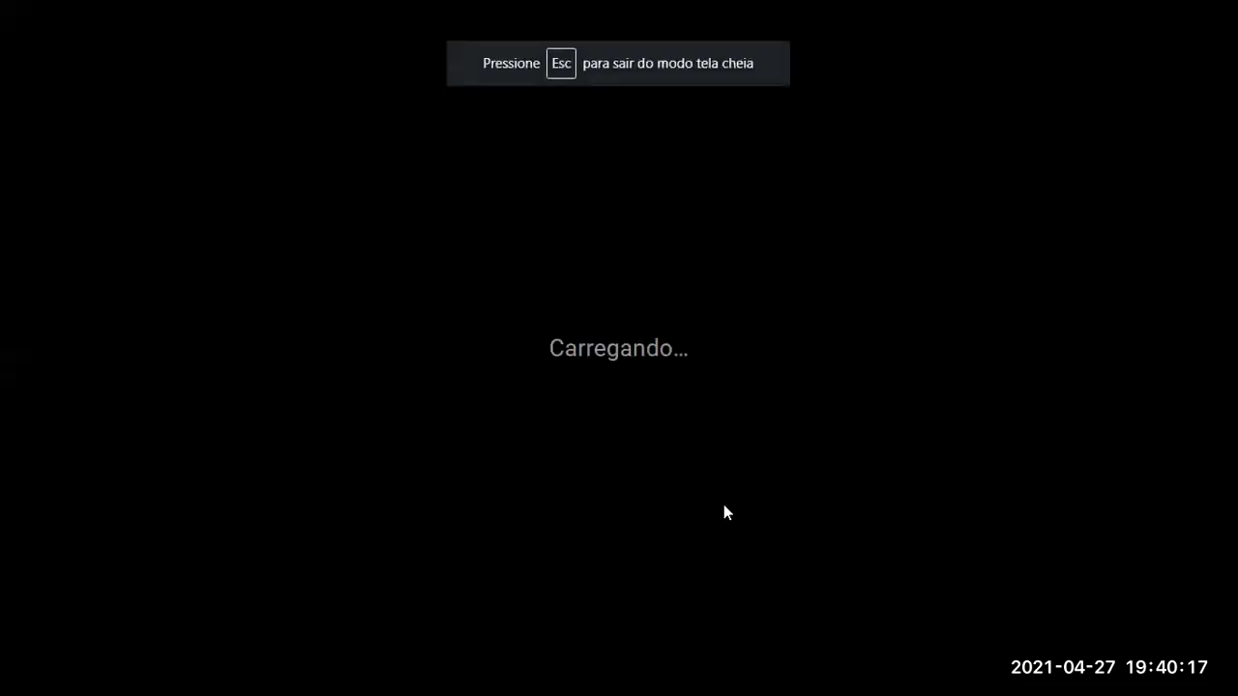
left_click(613, 530)
left_click(613, 530)
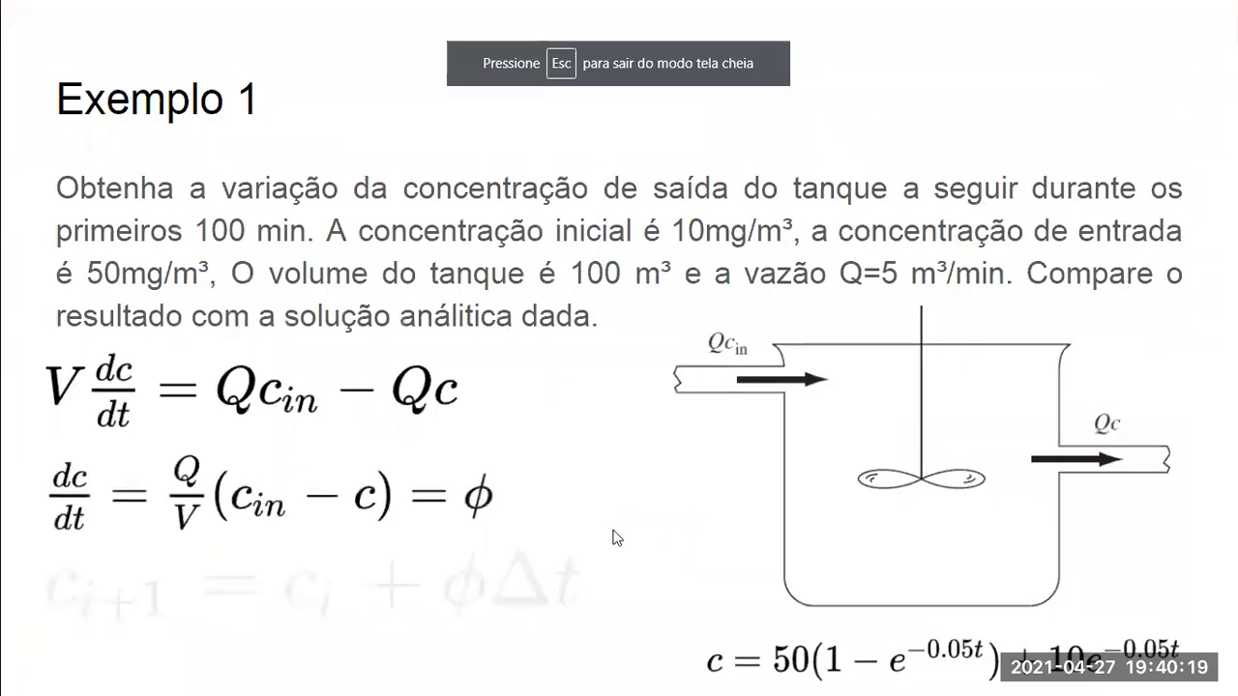
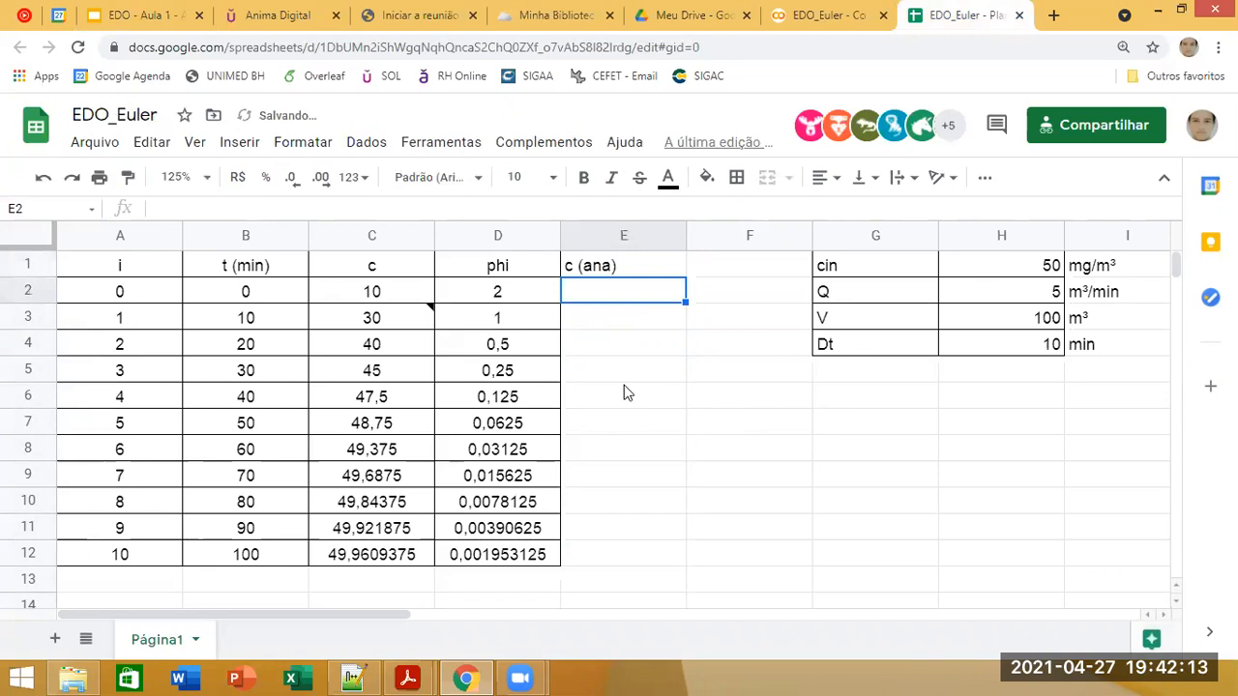
Step: Begin the analytical formula in cell E2 with the term =50*(1-exp(-0.05*B2)), referencing the time in B2
left_click(663, 269)
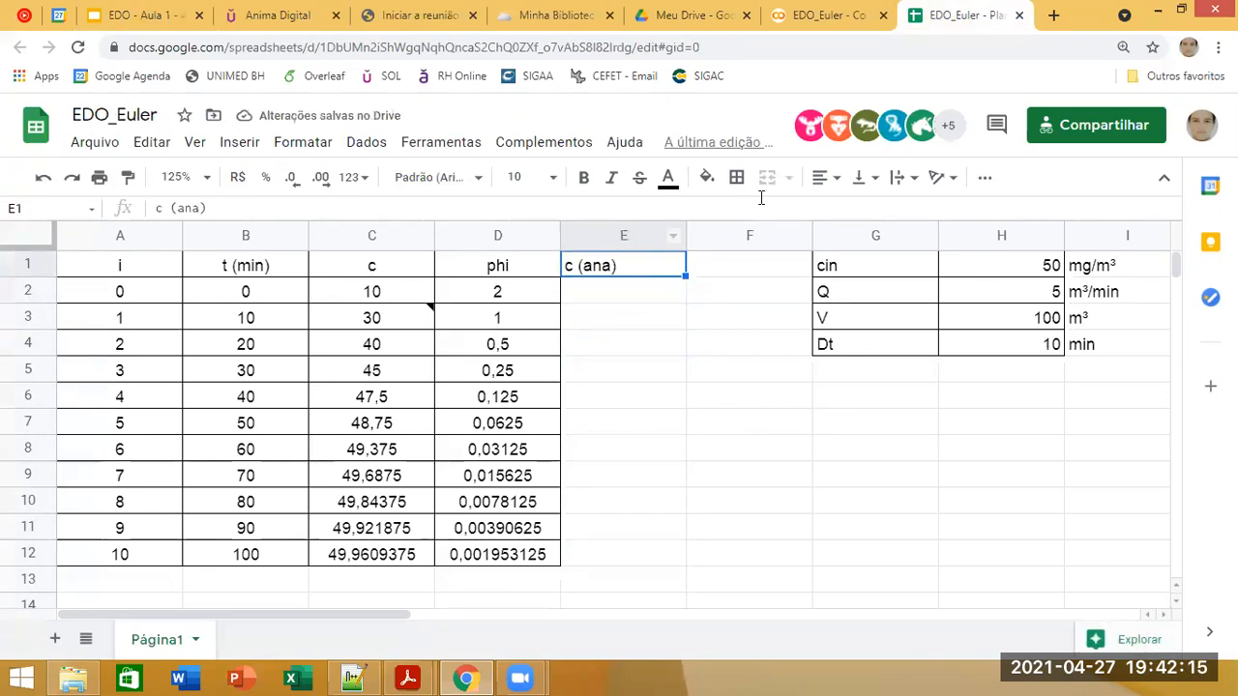
left_click(599, 295)
type("=")
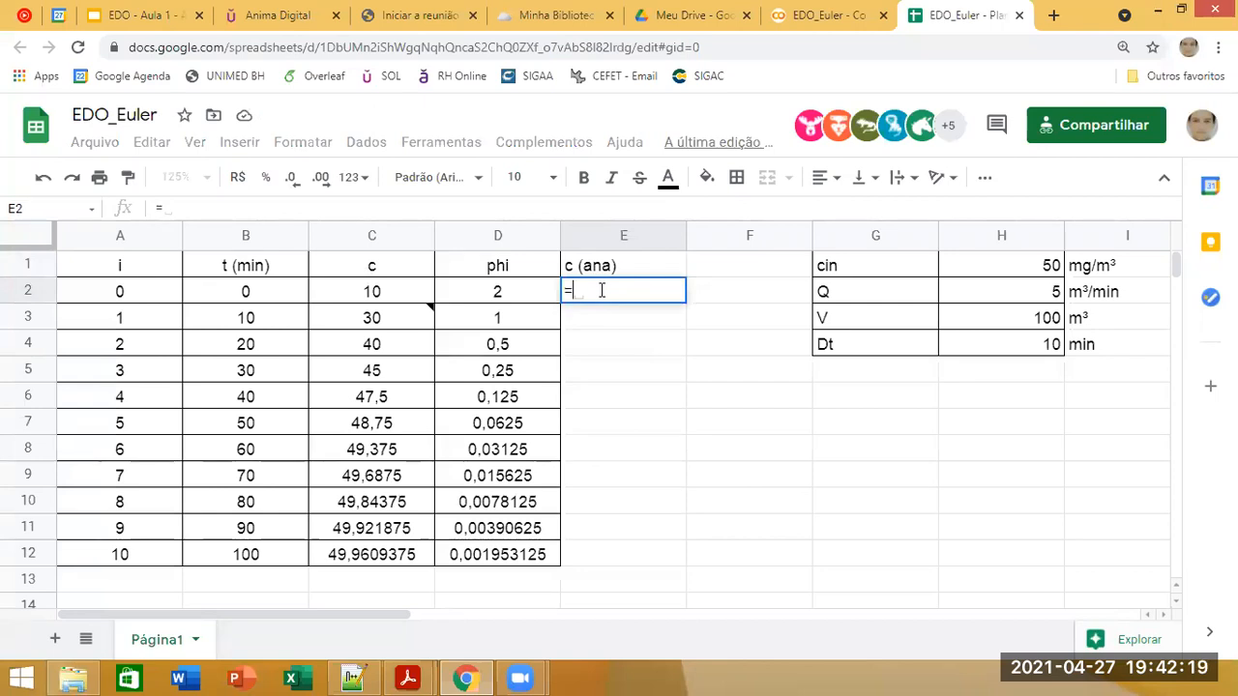
type("50")
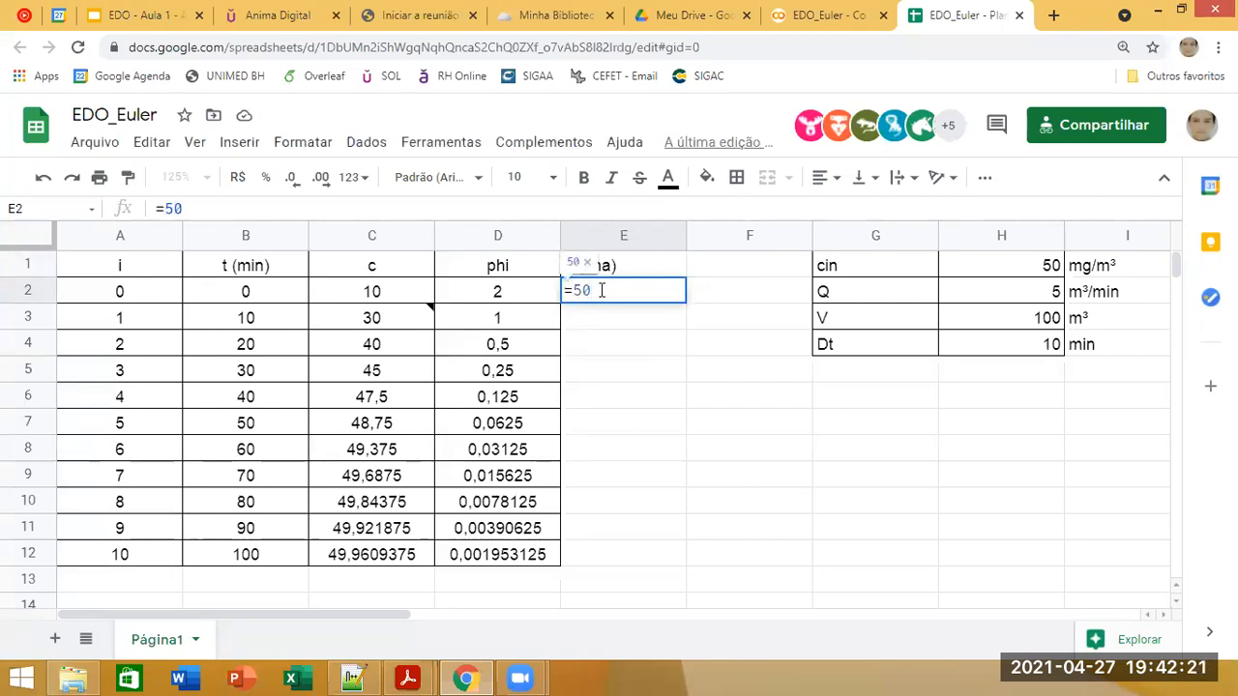
type("*(1-")
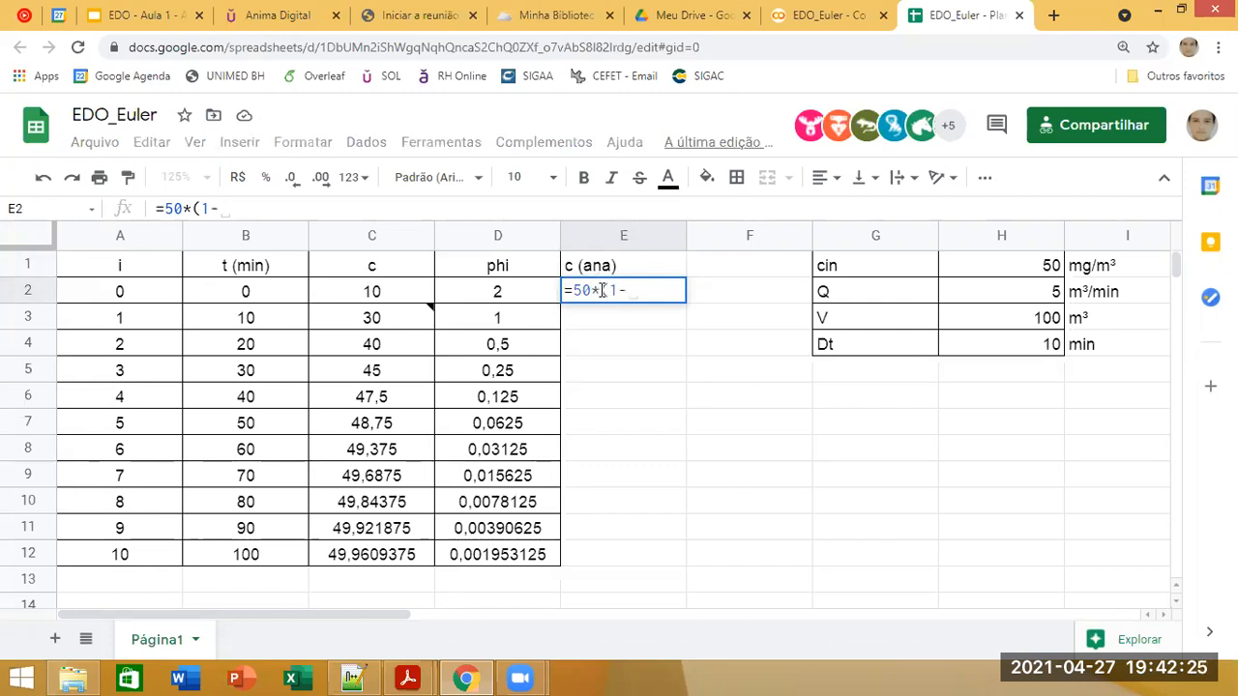
type("exp")
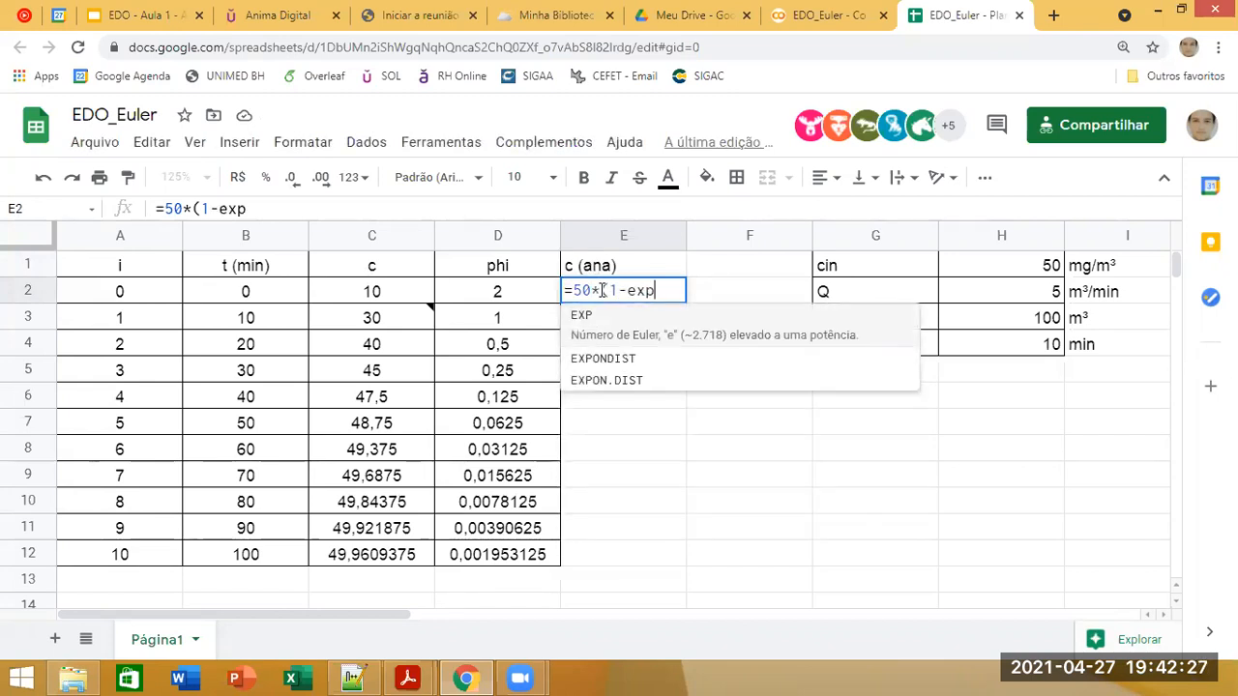
type("(")
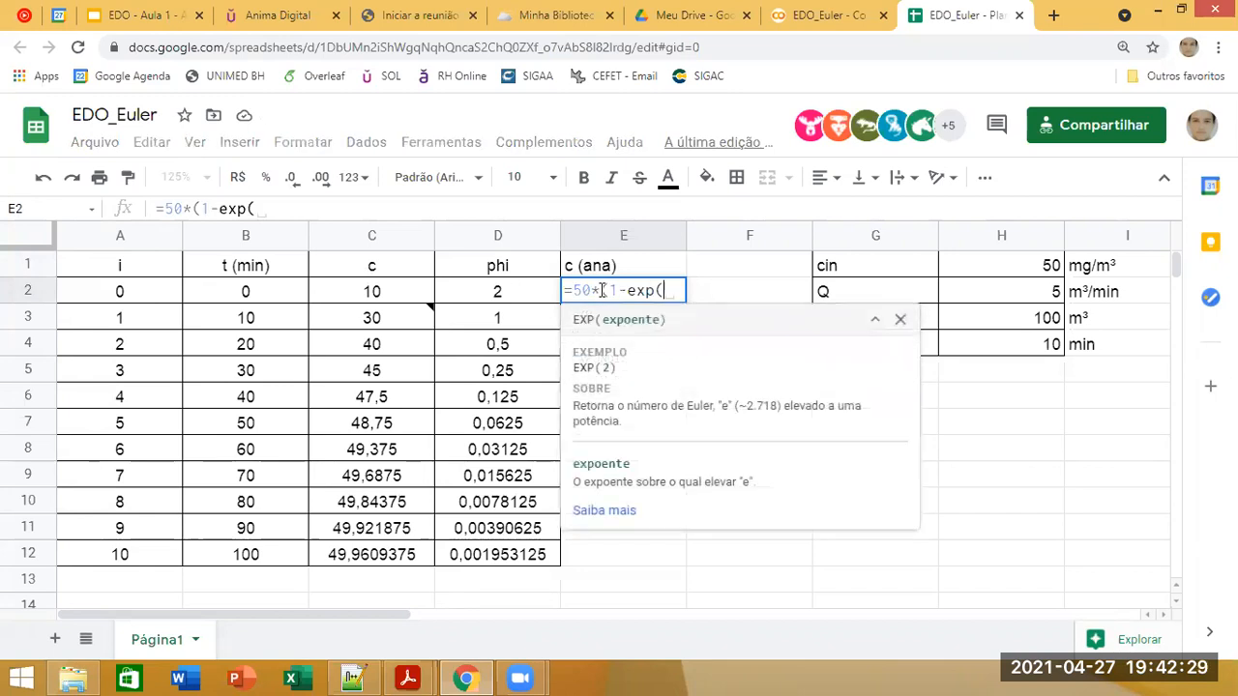
type("-0.05*")
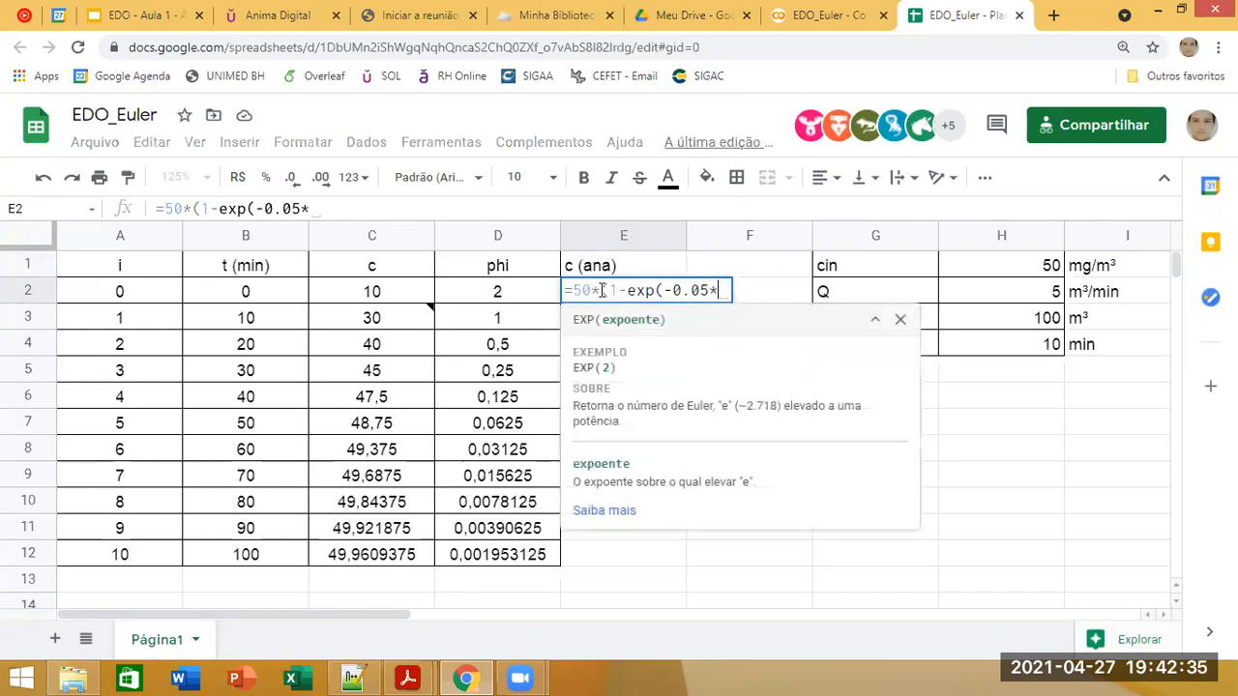
left_click(273, 292)
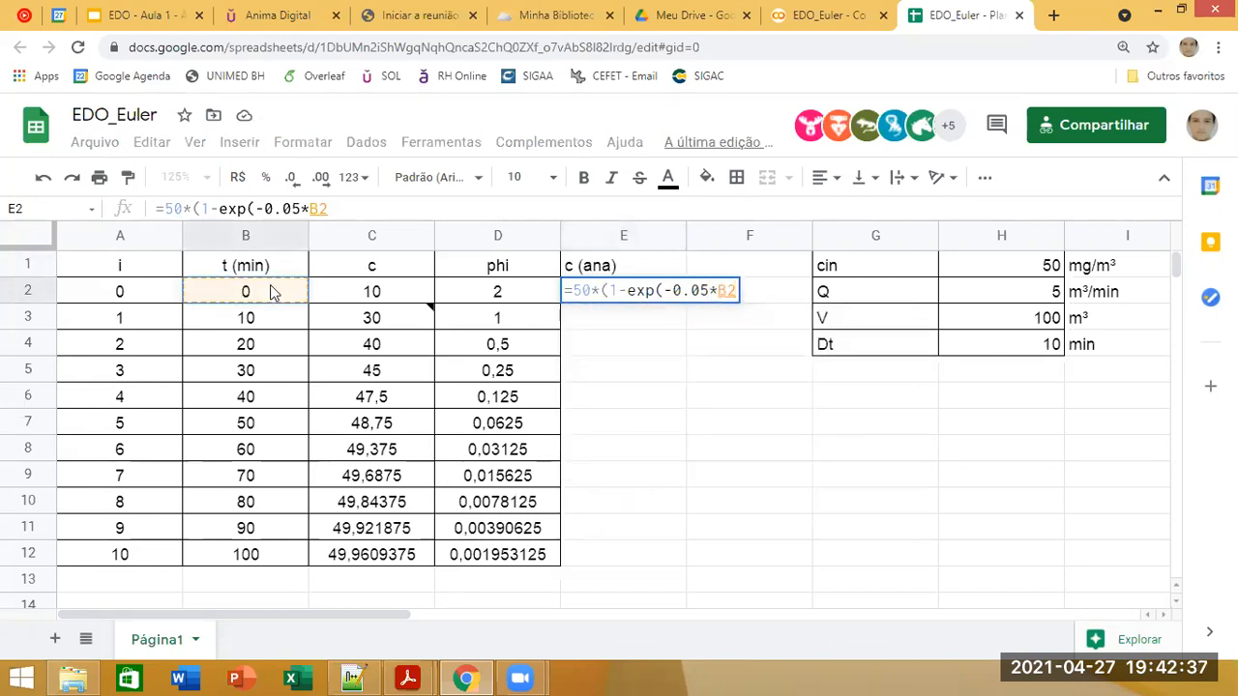
type(")")
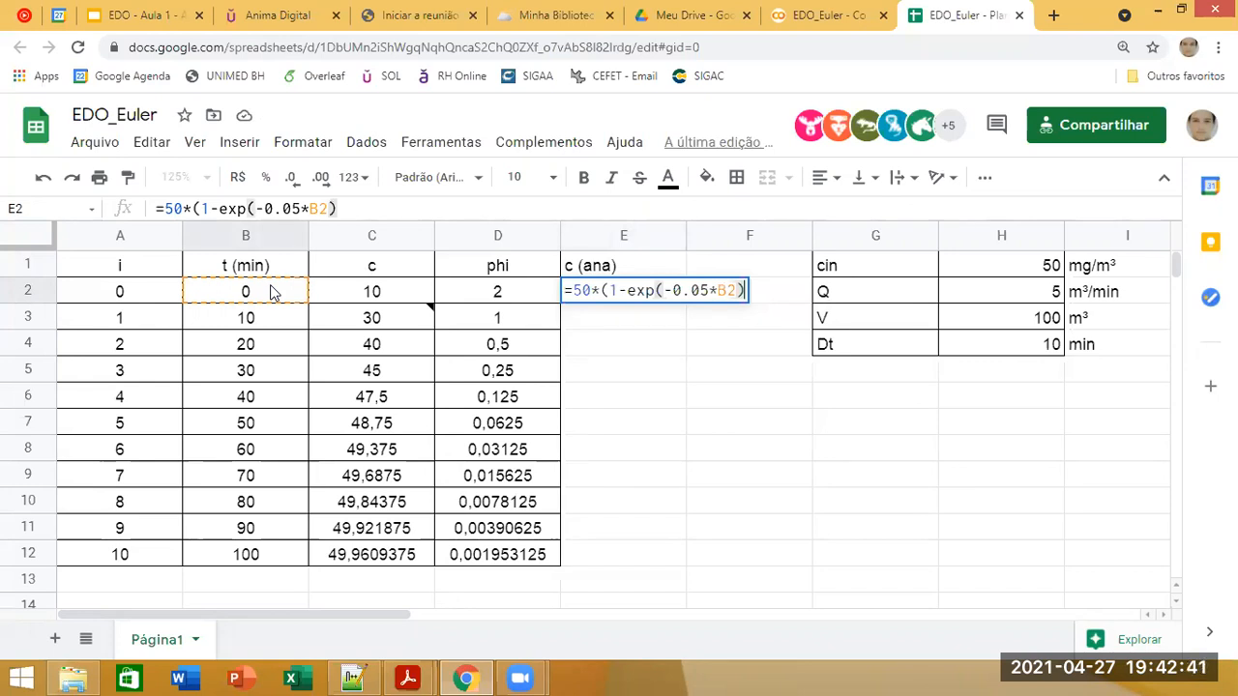
type(")")
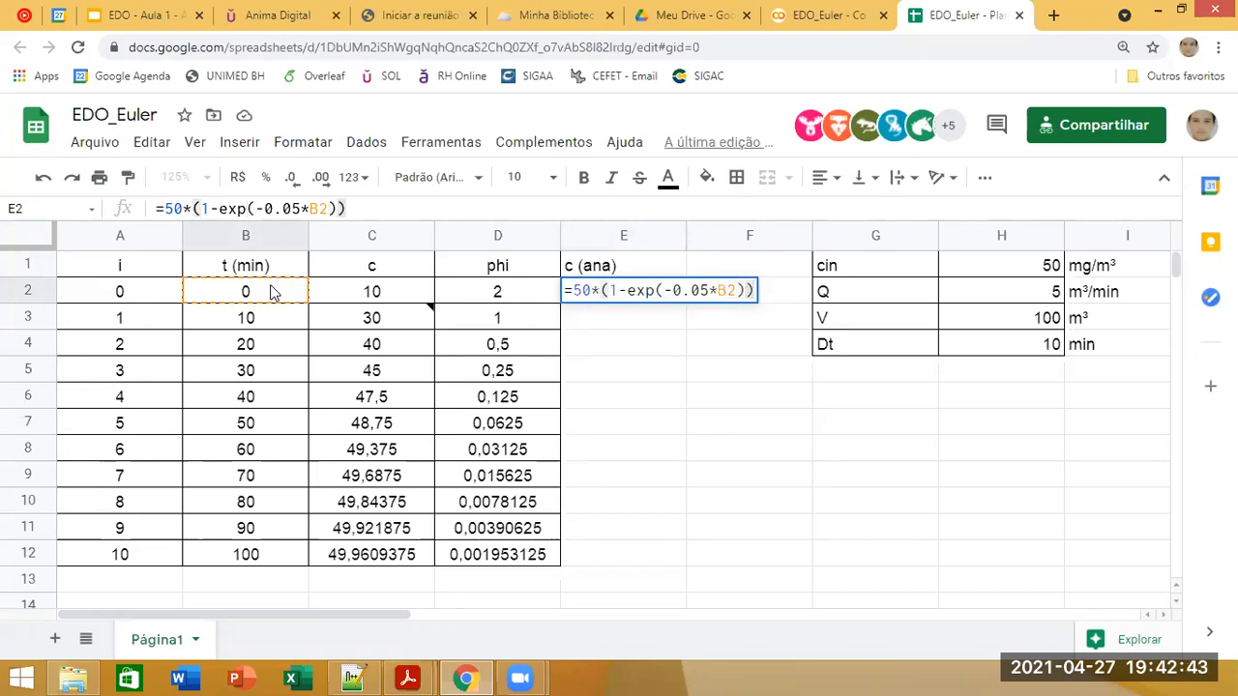
type("+")
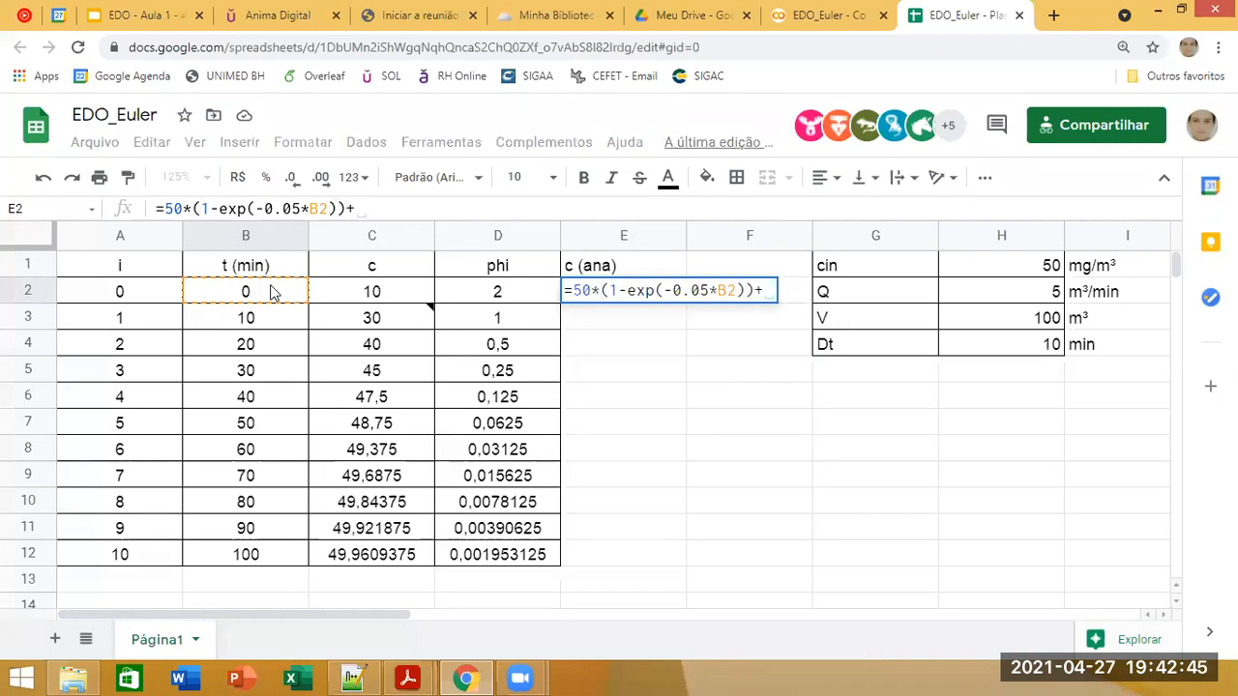
type("10")
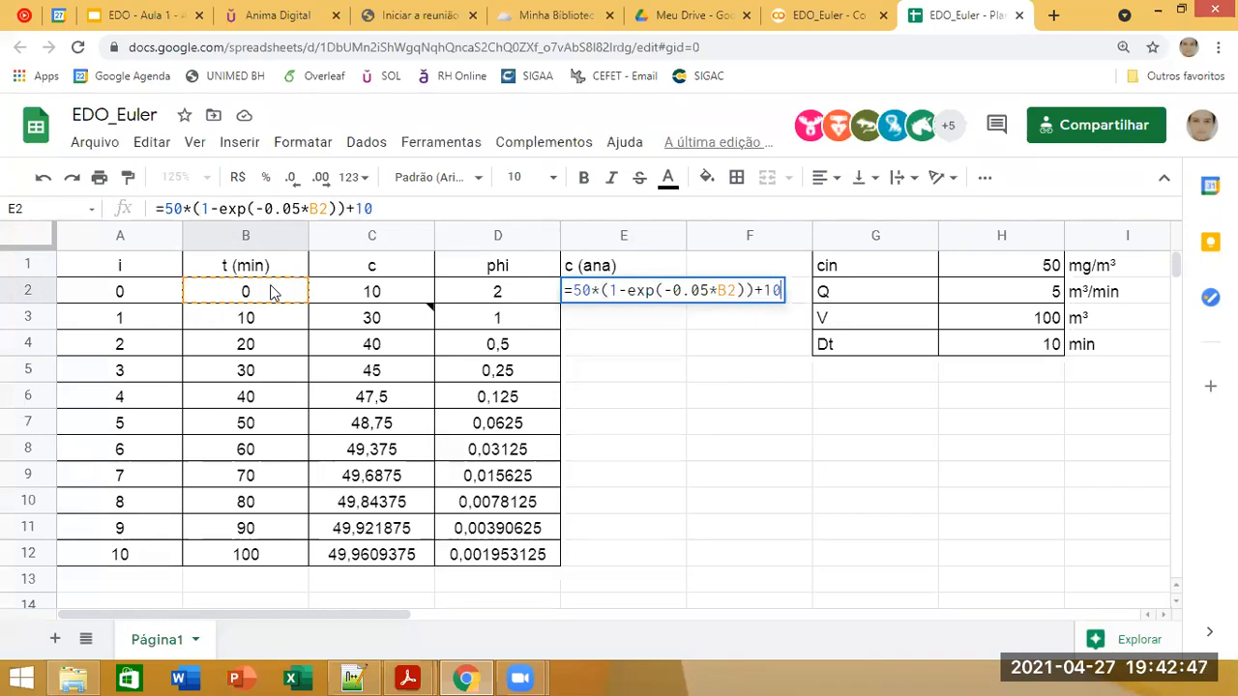
type("*")
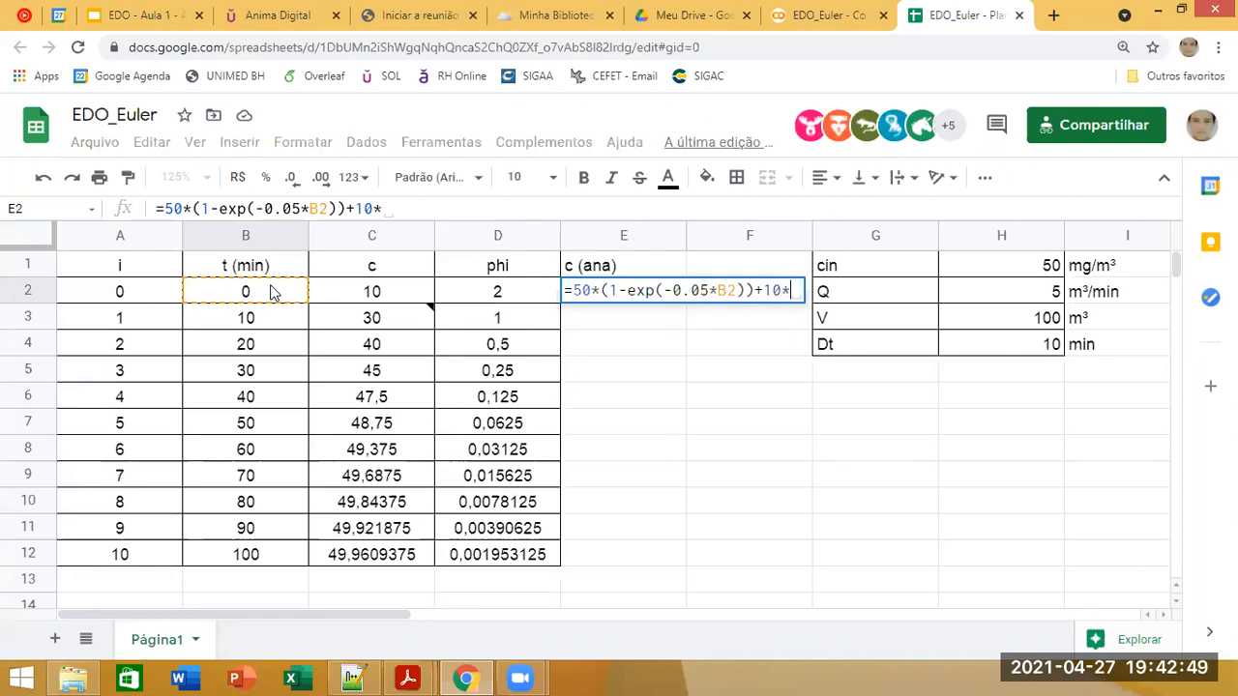
type("exp(")
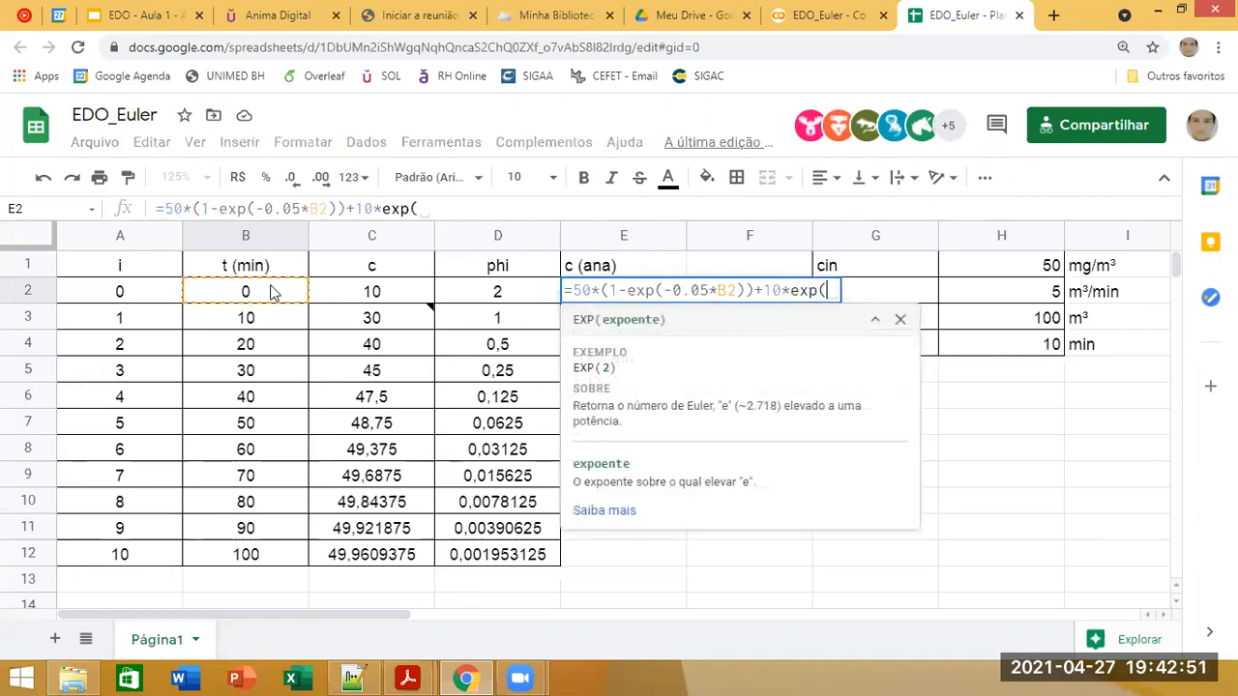
type("-0.05")
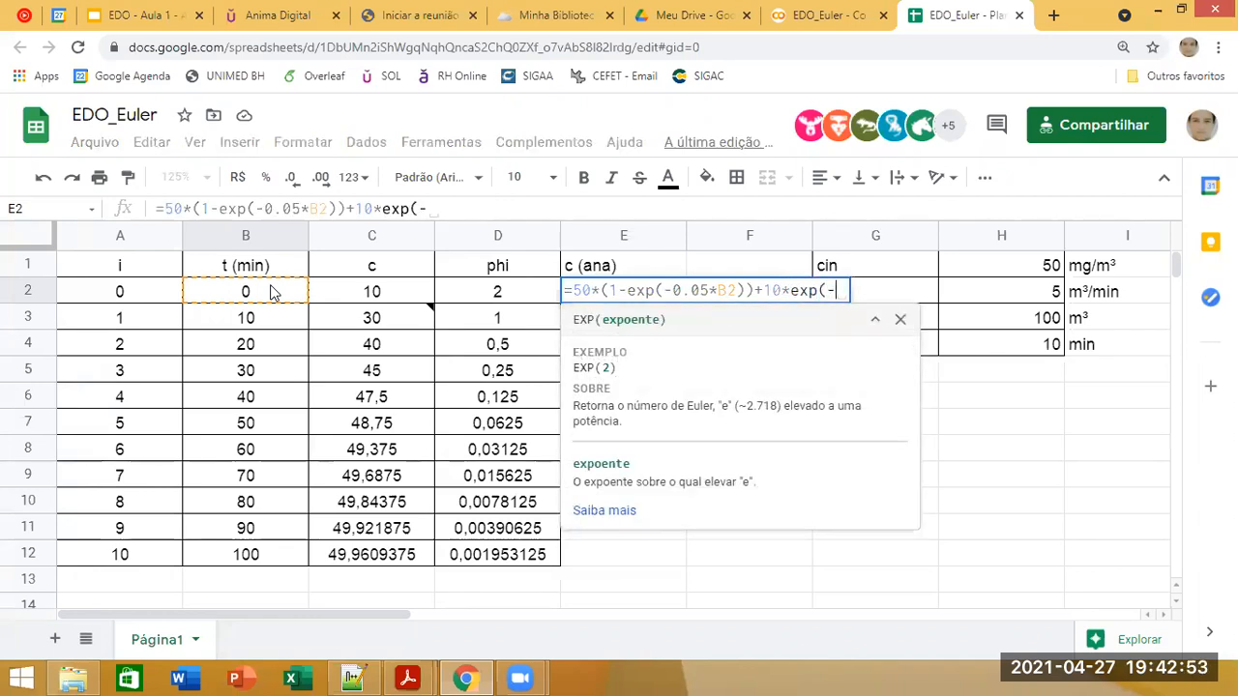
type("*")
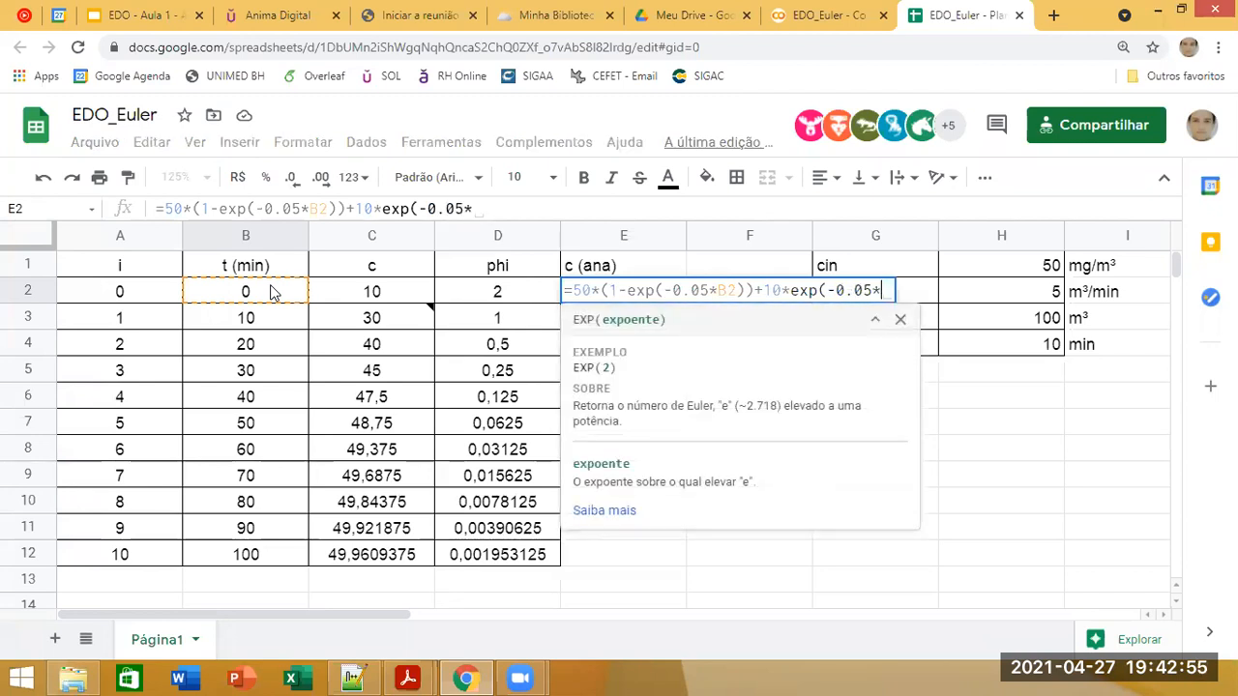
Step: Add the term +10*exp(-0.05*B2) to the formula in E2 and enter it
left_click(252, 292)
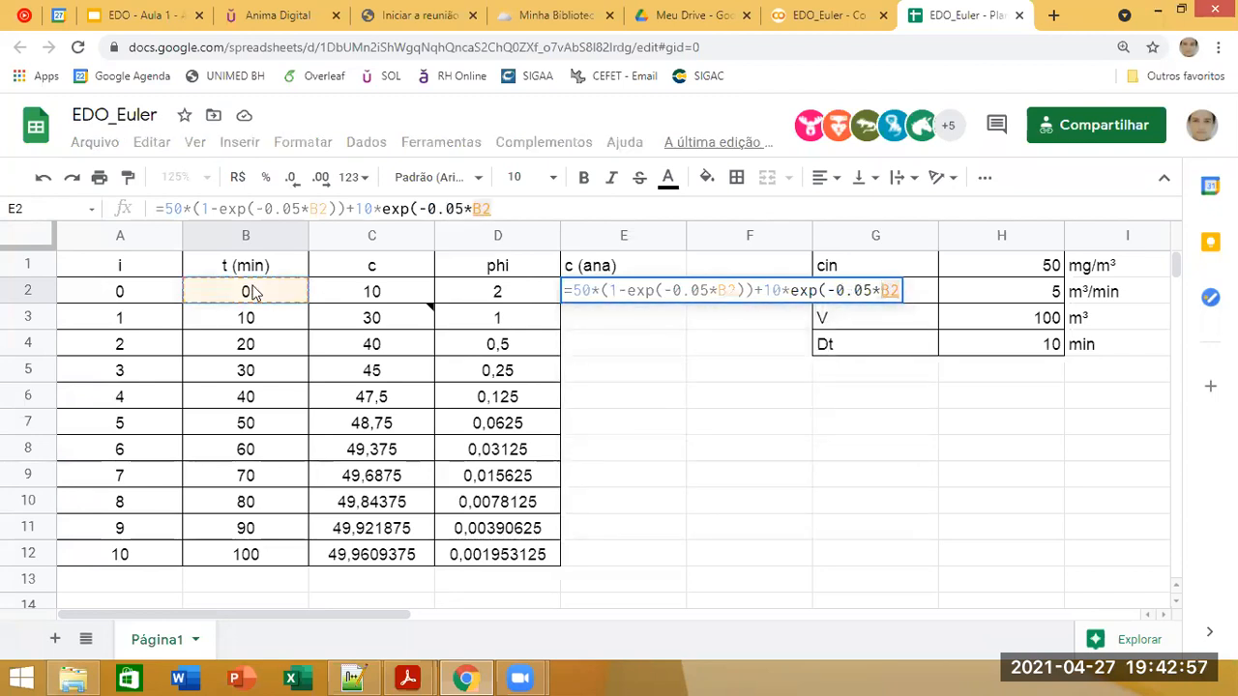
type(")")
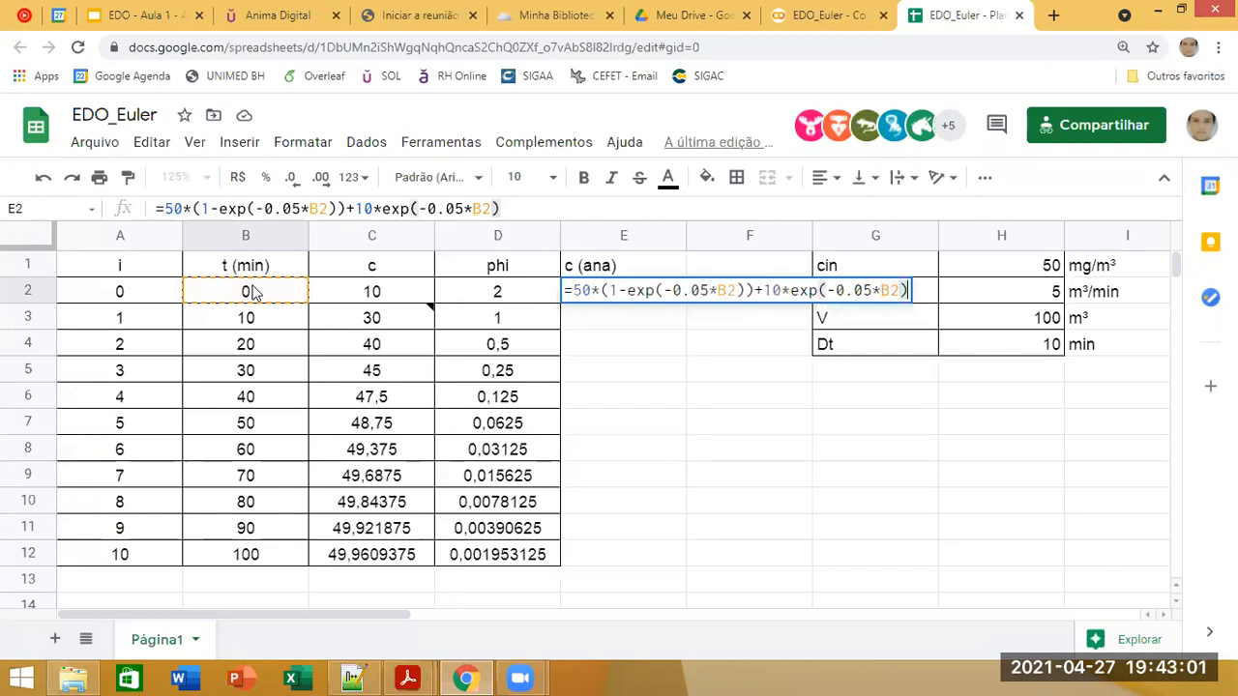
key("Return")
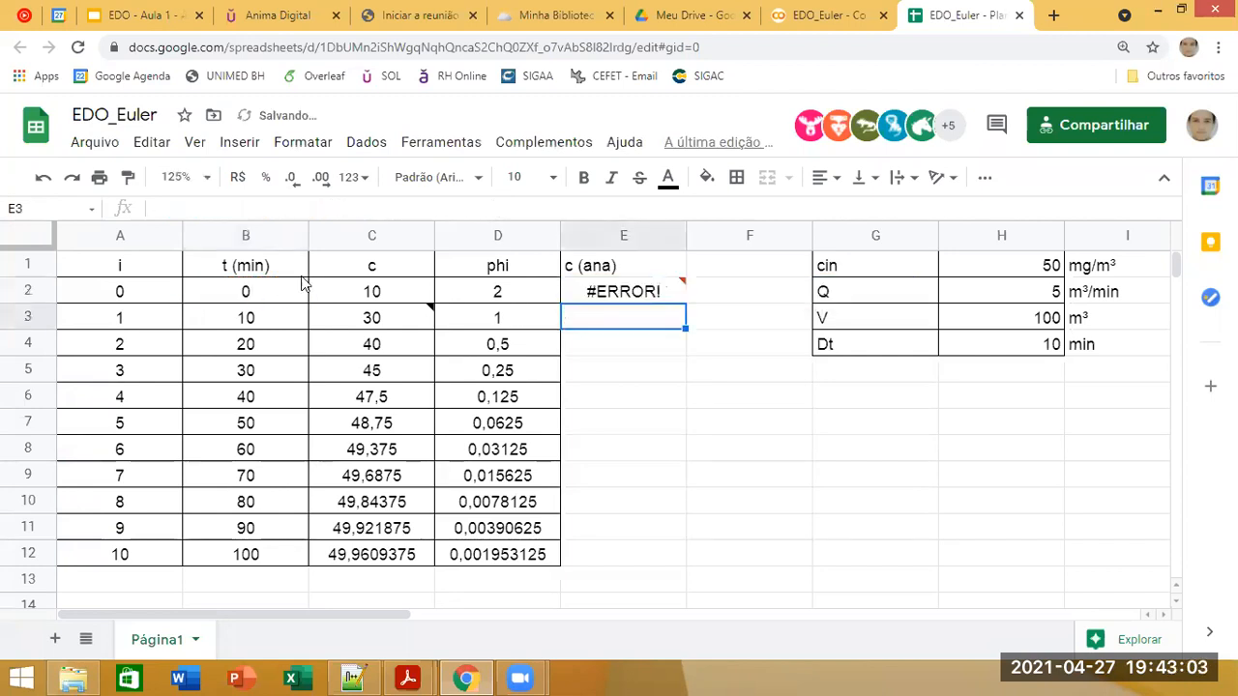
Step: Correct both exponents in the E2 formula to use a decimal comma, -0,05
left_click(666, 276)
left_click(655, 291)
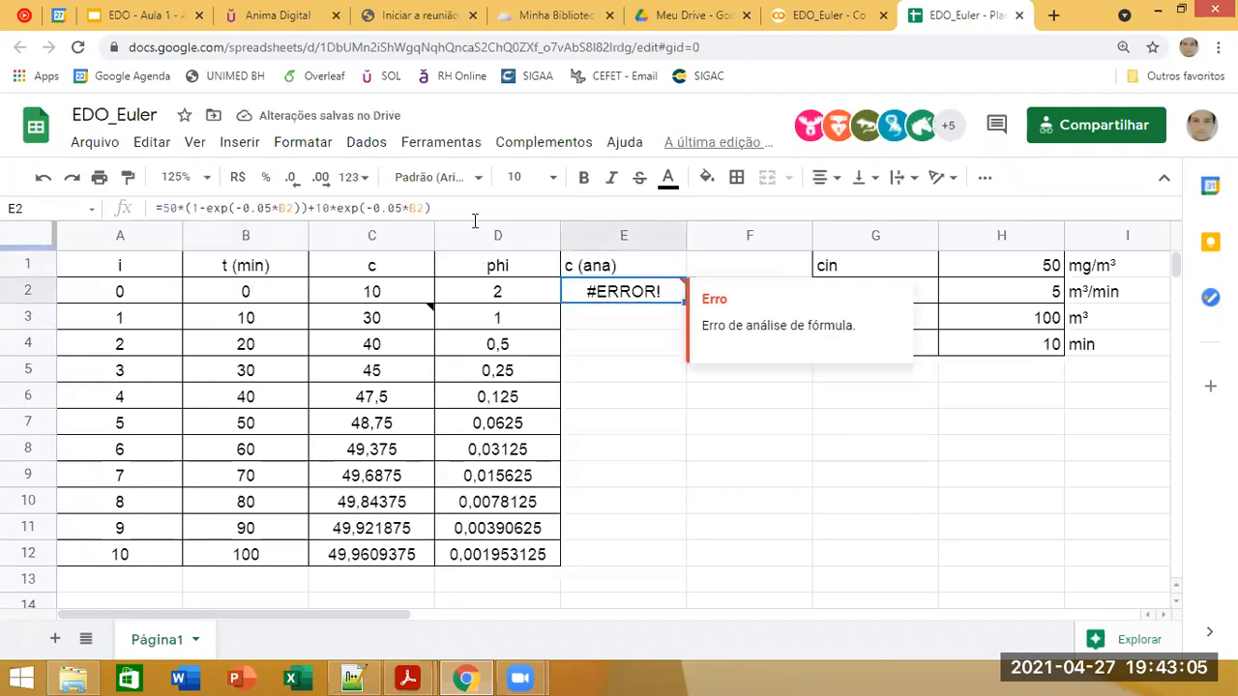
left_click(464, 208)
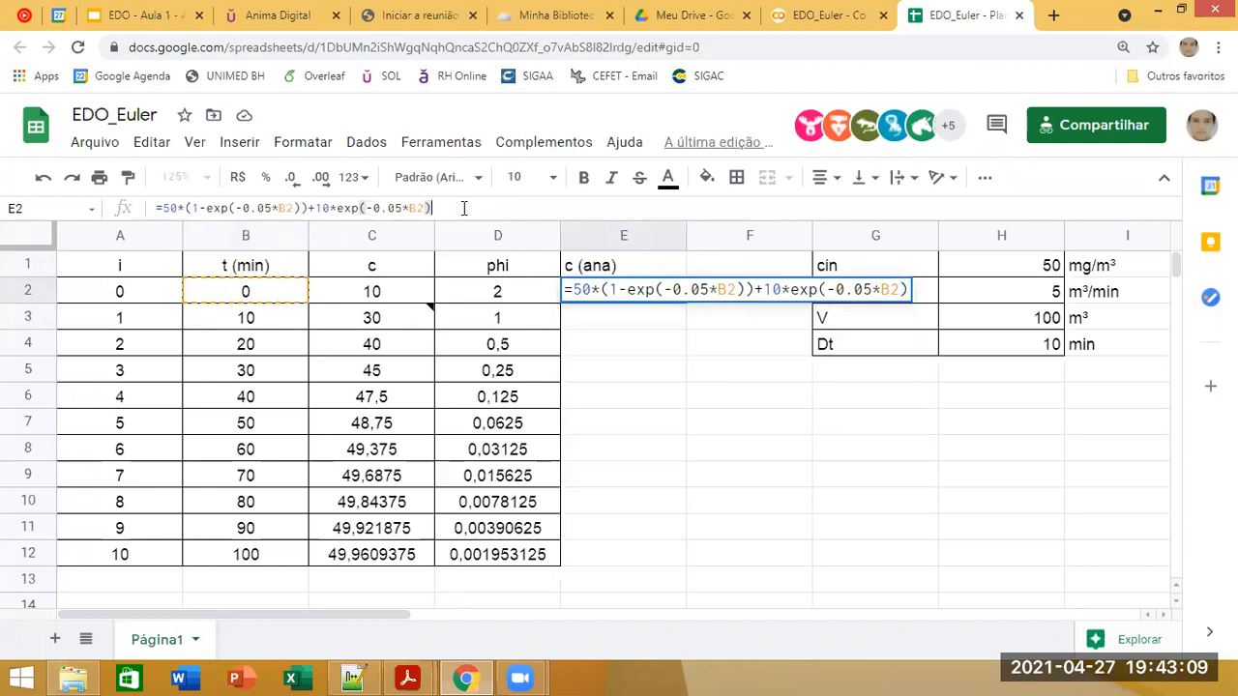
left_click(246, 208)
type(",")
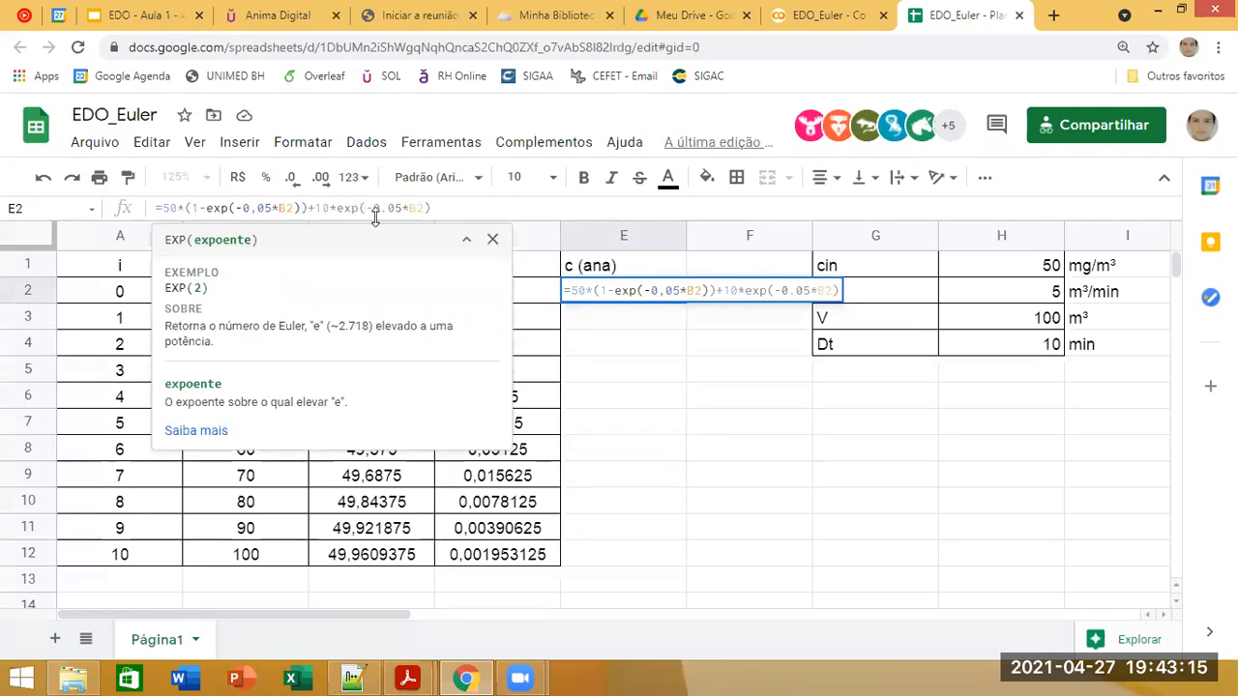
left_click_drag(388, 209, 383, 210)
type(",")
key("Return")
key("Up")
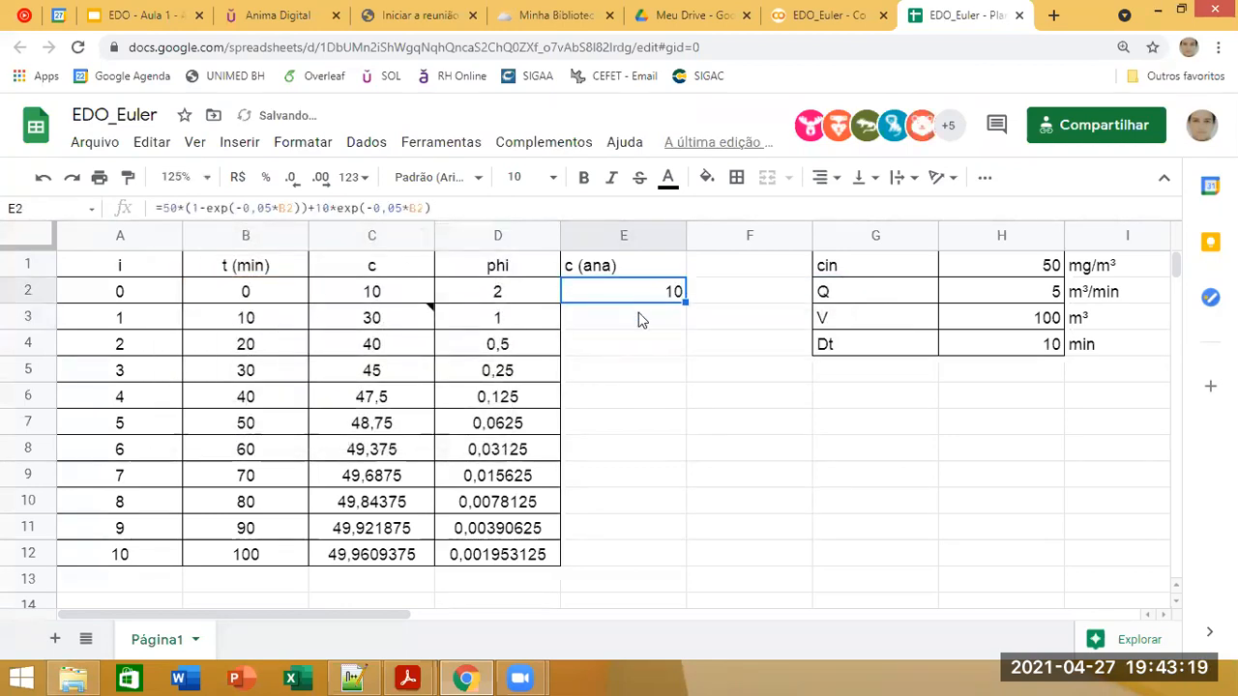
Step: Compare the initial Euler concentration in C2 with the analytical value in E2
left_click(362, 298)
left_click(622, 297)
left_click(354, 288)
left_click(654, 305)
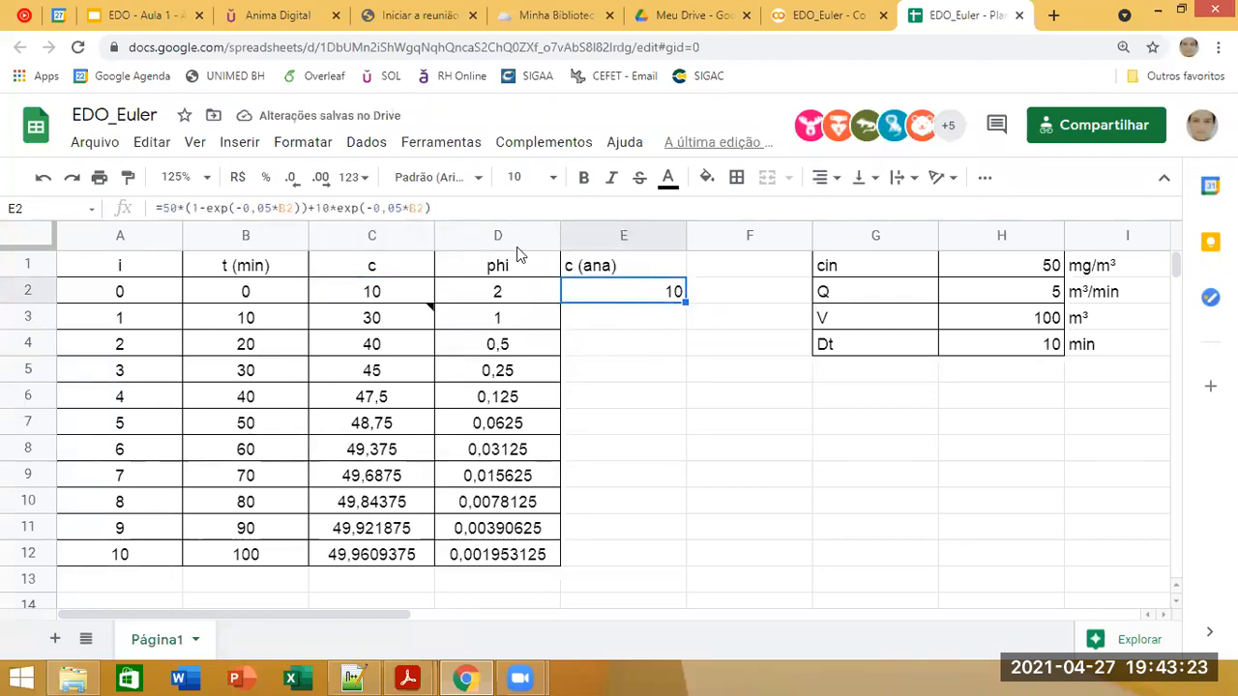
Step: Copy the full text of the analytical formula in E2 and exit the cell without changing it
left_click_drag(430, 208, 157, 315)
key("ctrl+c")
key("alt+Tab")
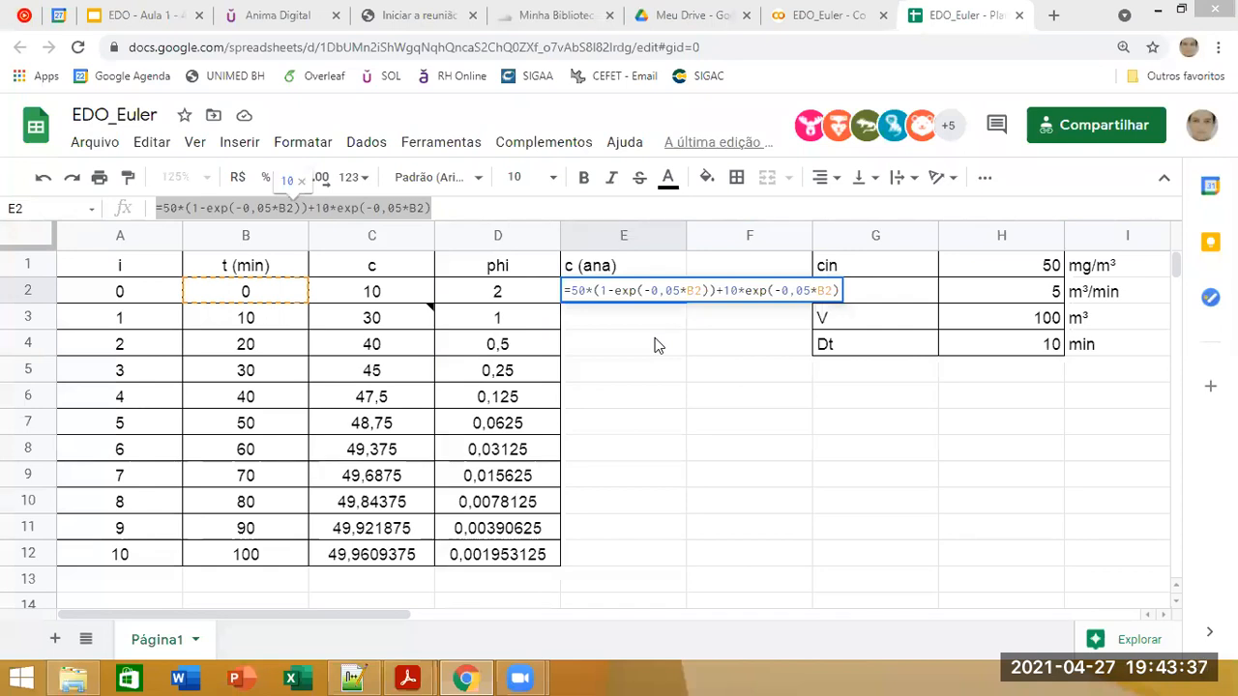
key("Return")
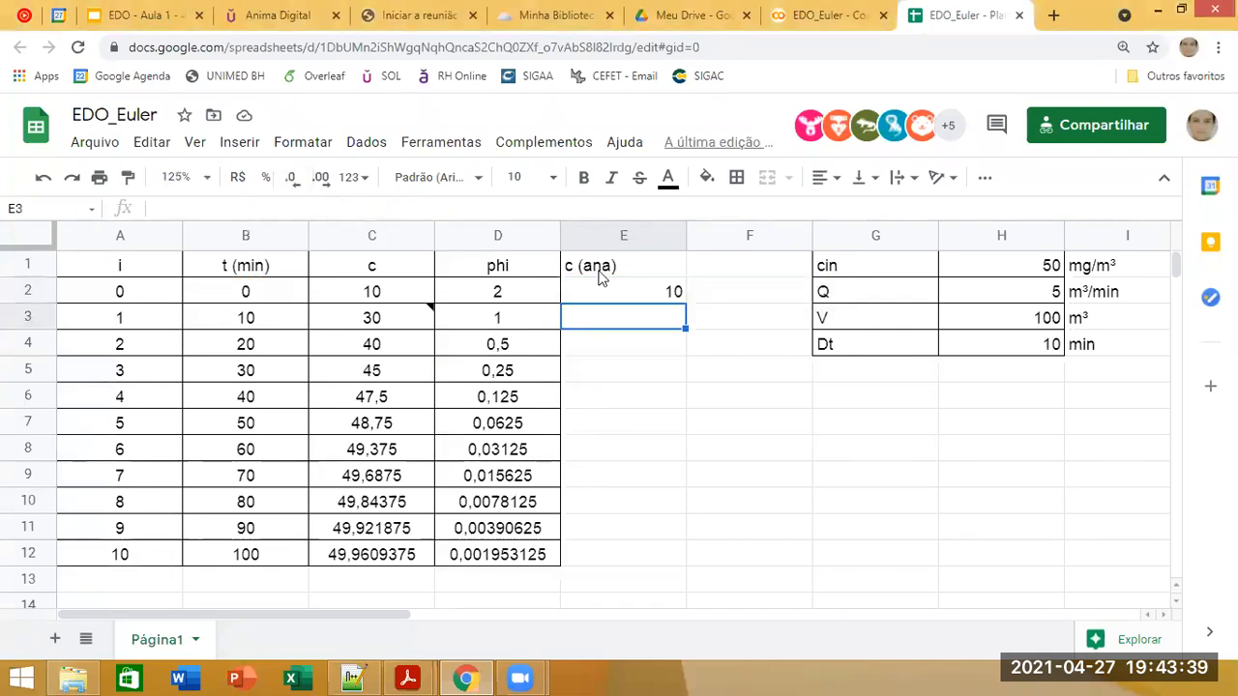
Step: Fill the analytical formula from E2 down through E12
left_click(624, 298)
left_click_drag(684, 302, 672, 553)
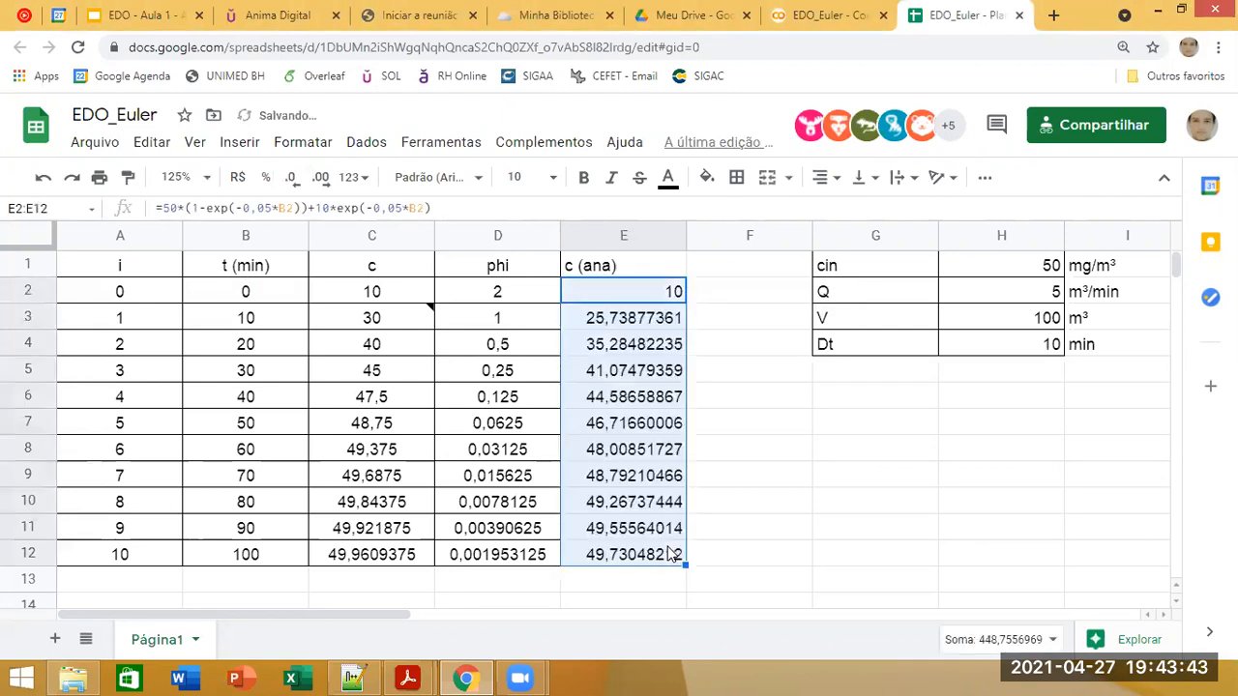
Step: Compare the Euler concentrations in column C with the analytical values in column E, checking the time steps and the formula in C3
left_click(369, 325)
left_click(573, 502)
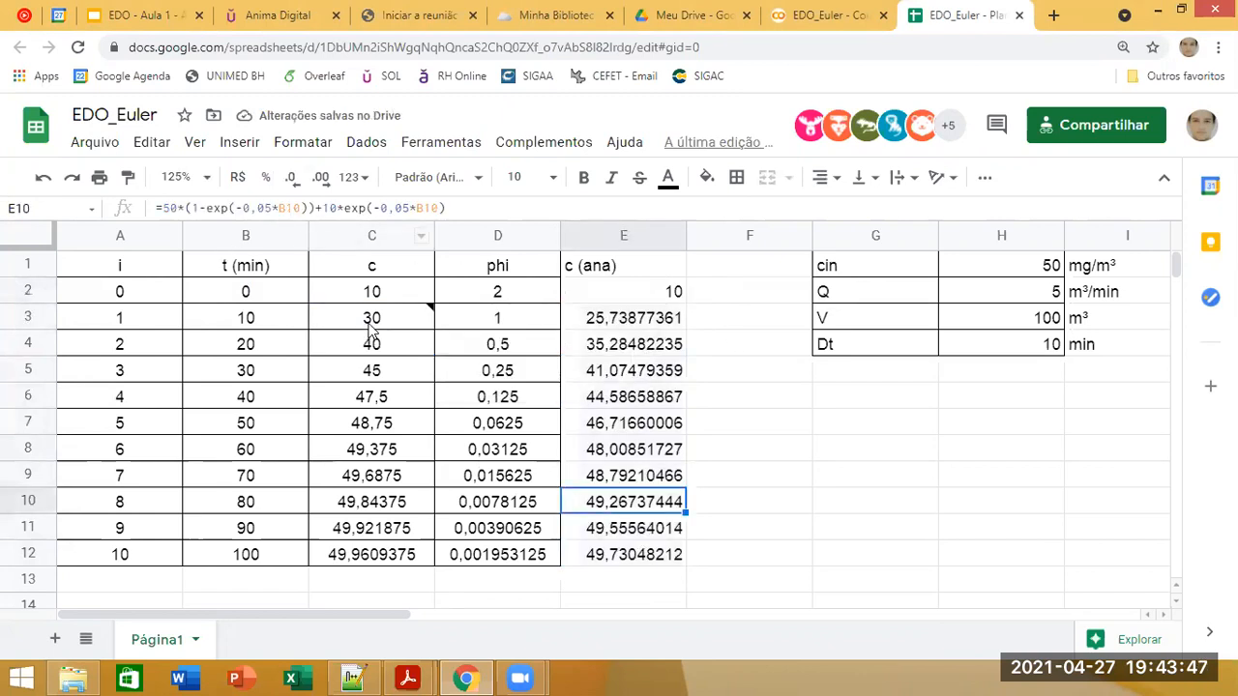
left_click(375, 366)
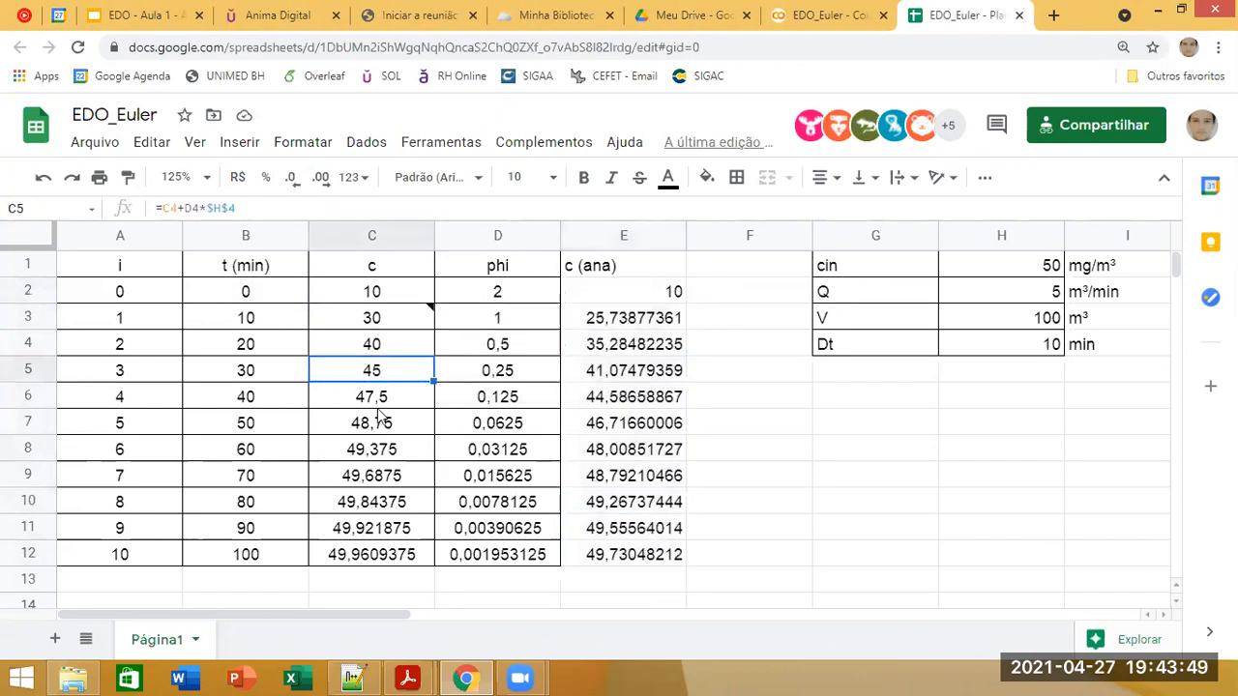
left_click_drag(375, 325, 385, 410)
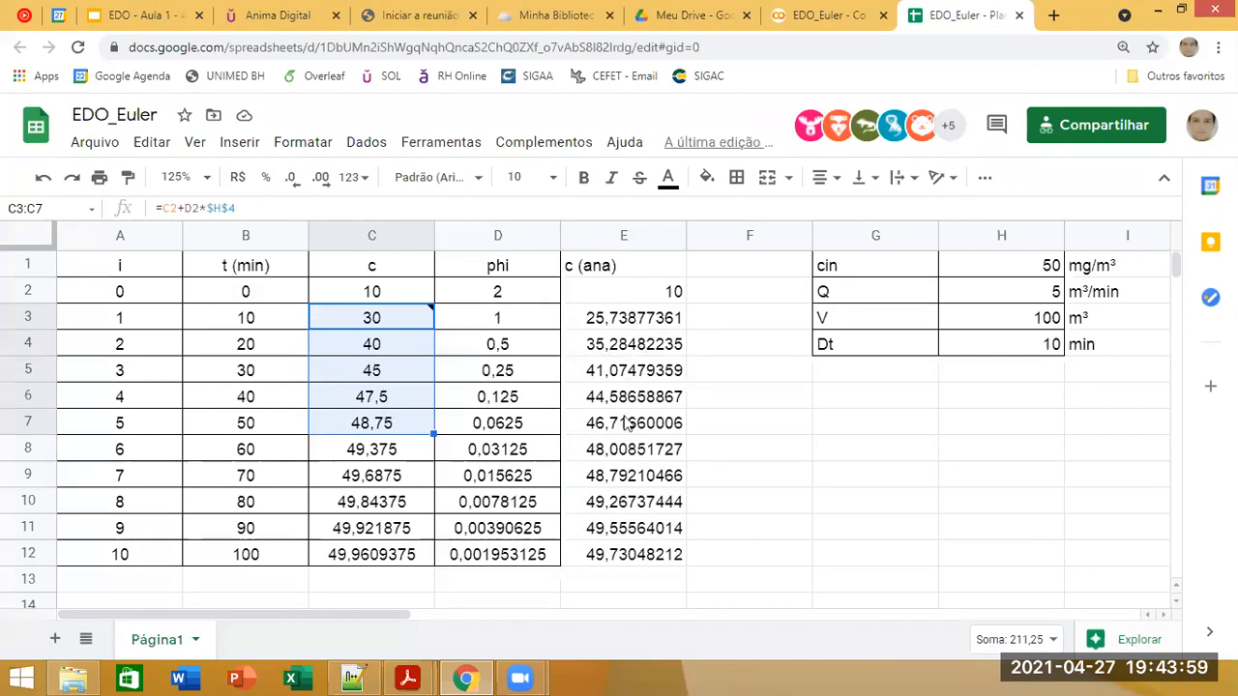
left_click(765, 499)
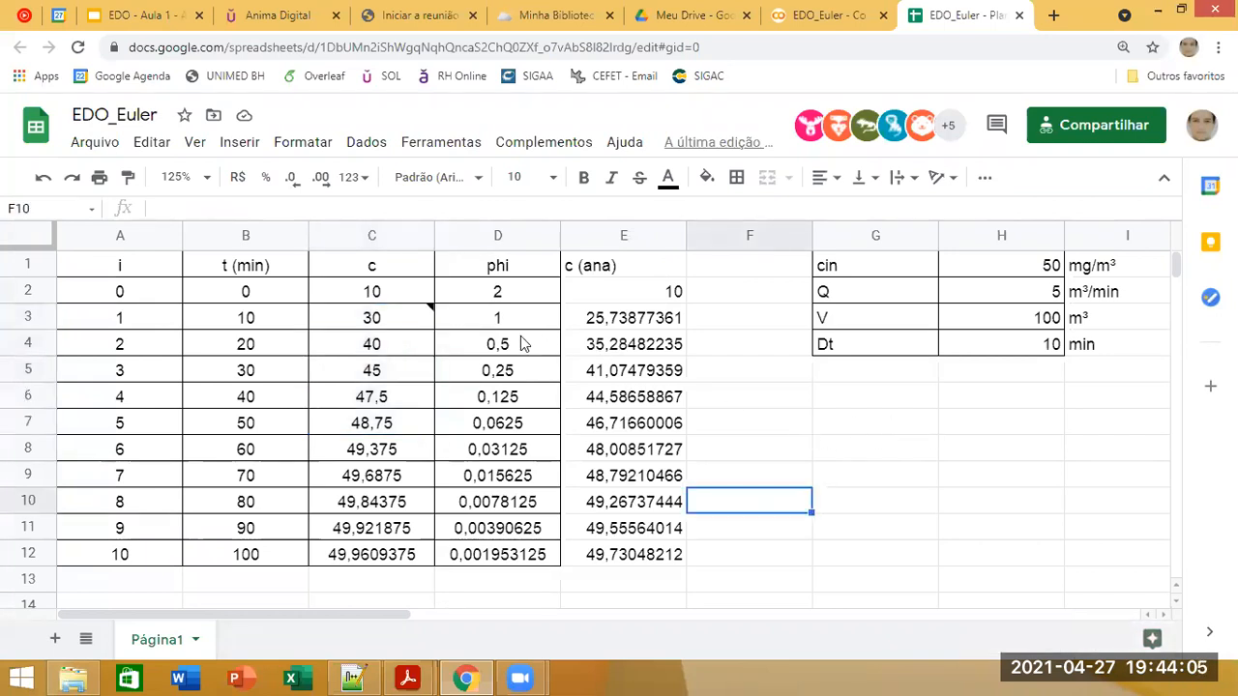
mouse_move(417, 329)
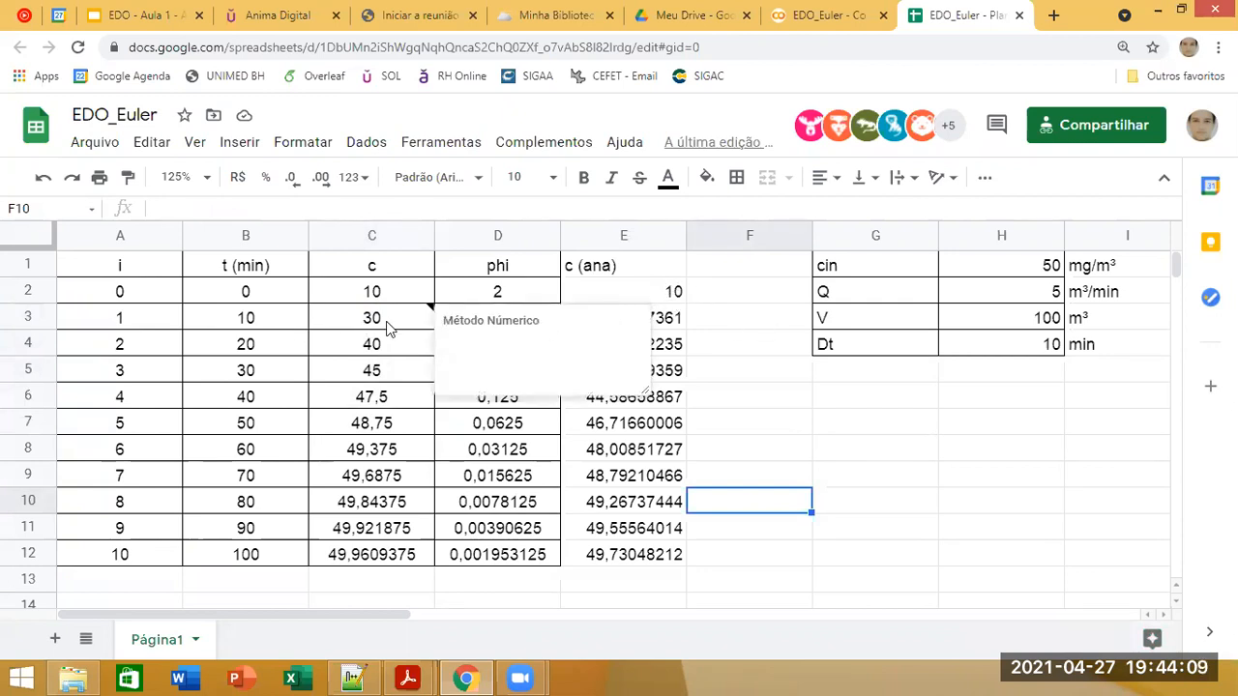
left_click(246, 315)
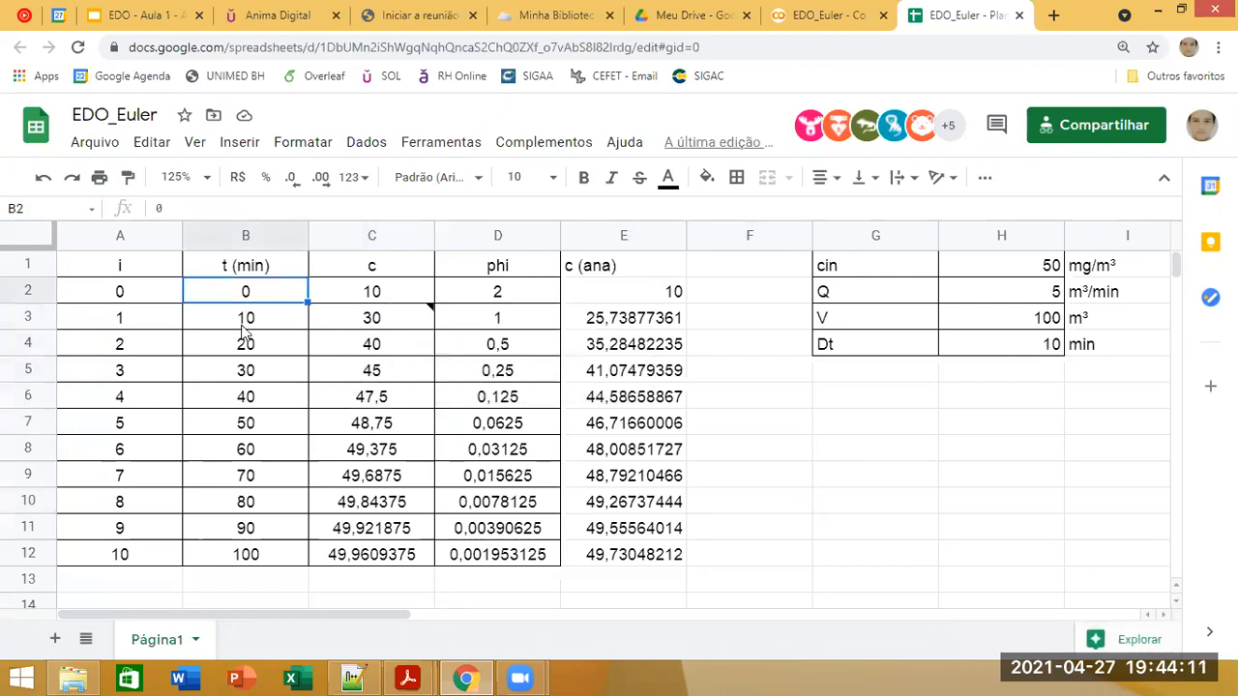
left_click(357, 327)
left_click(778, 449)
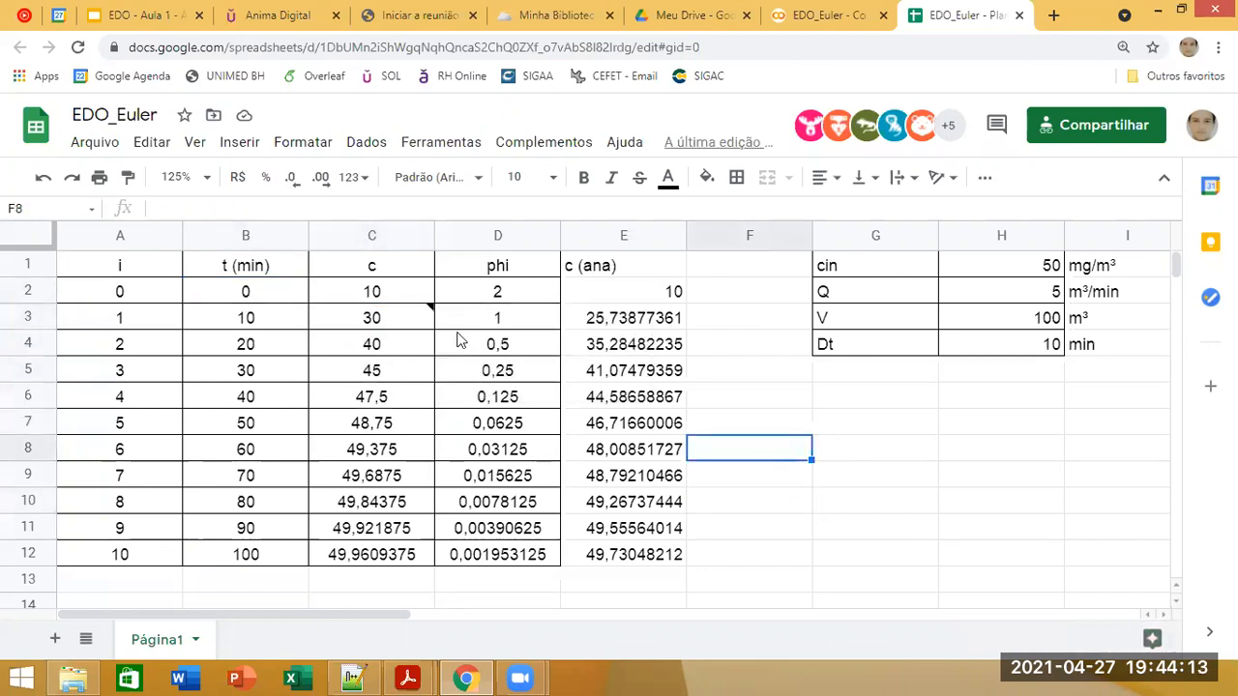
left_click(358, 328)
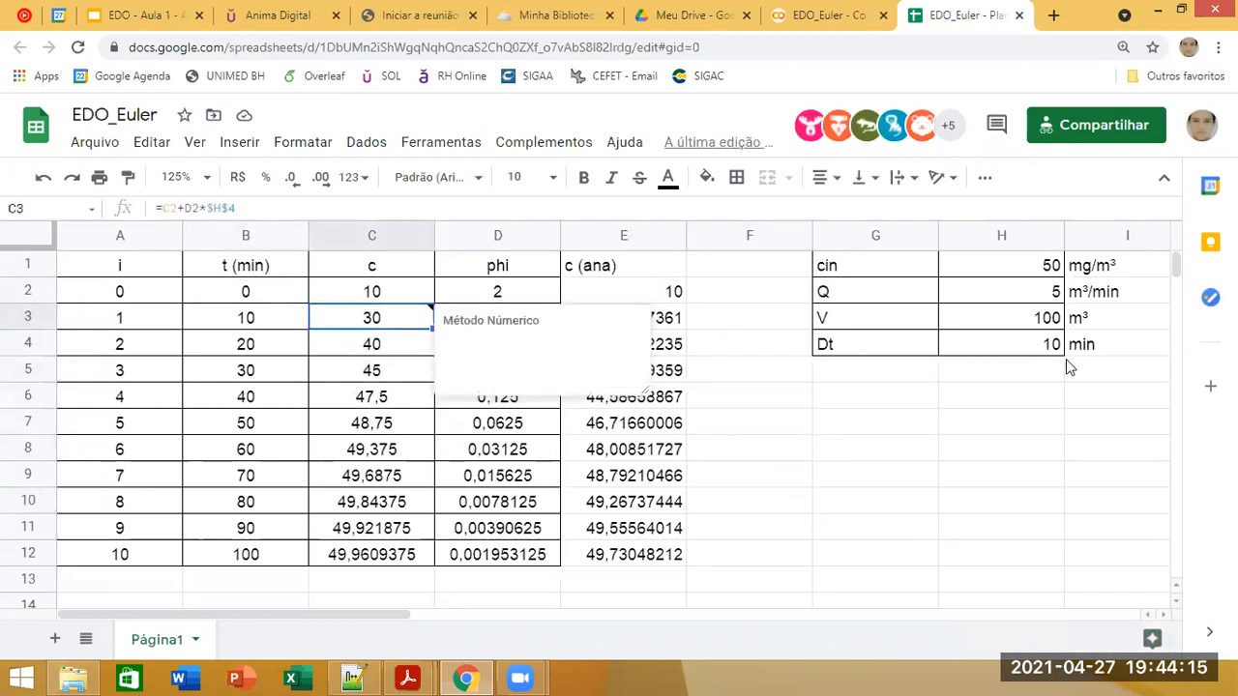
Step: Add the column header "erro" in F1 beside the analytical concentration column
left_click(818, 459)
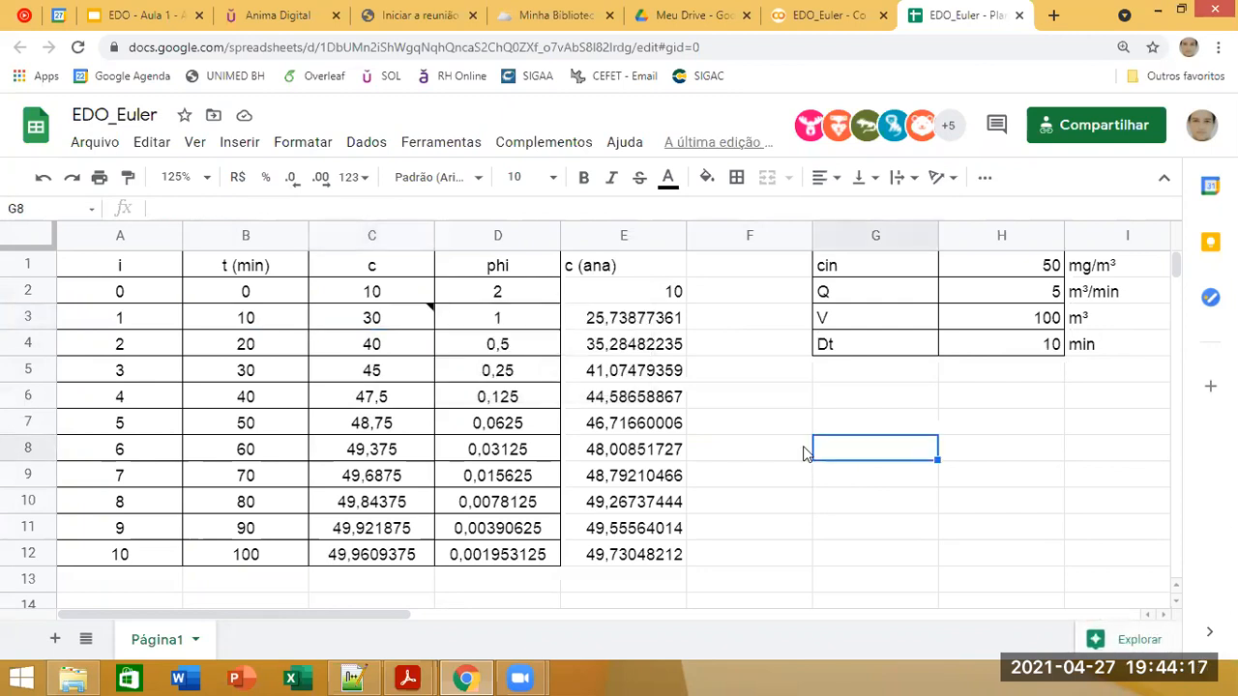
left_click(653, 294)
left_click(716, 269)
type("erro")
key("Return")
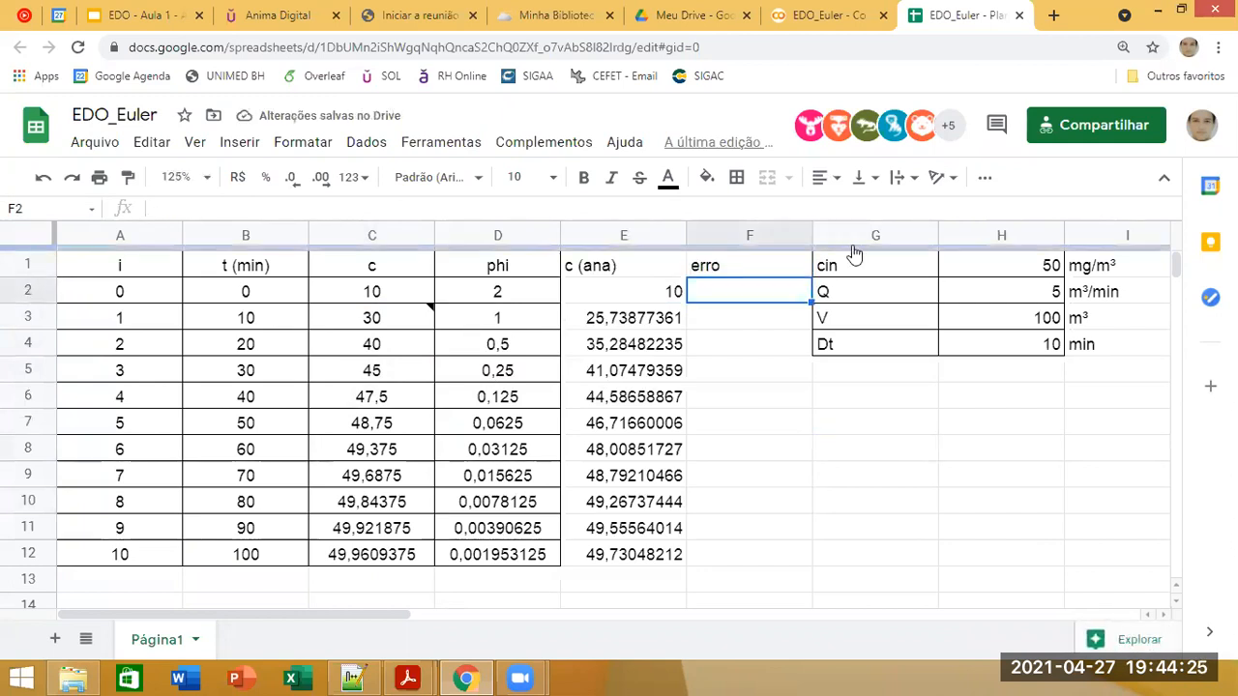
Step: Fit columns A through F to their contents and insert a blank column before the parameter table
right_click(856, 254)
left_click(116, 276)
left_click_drag(120, 240, 812, 236)
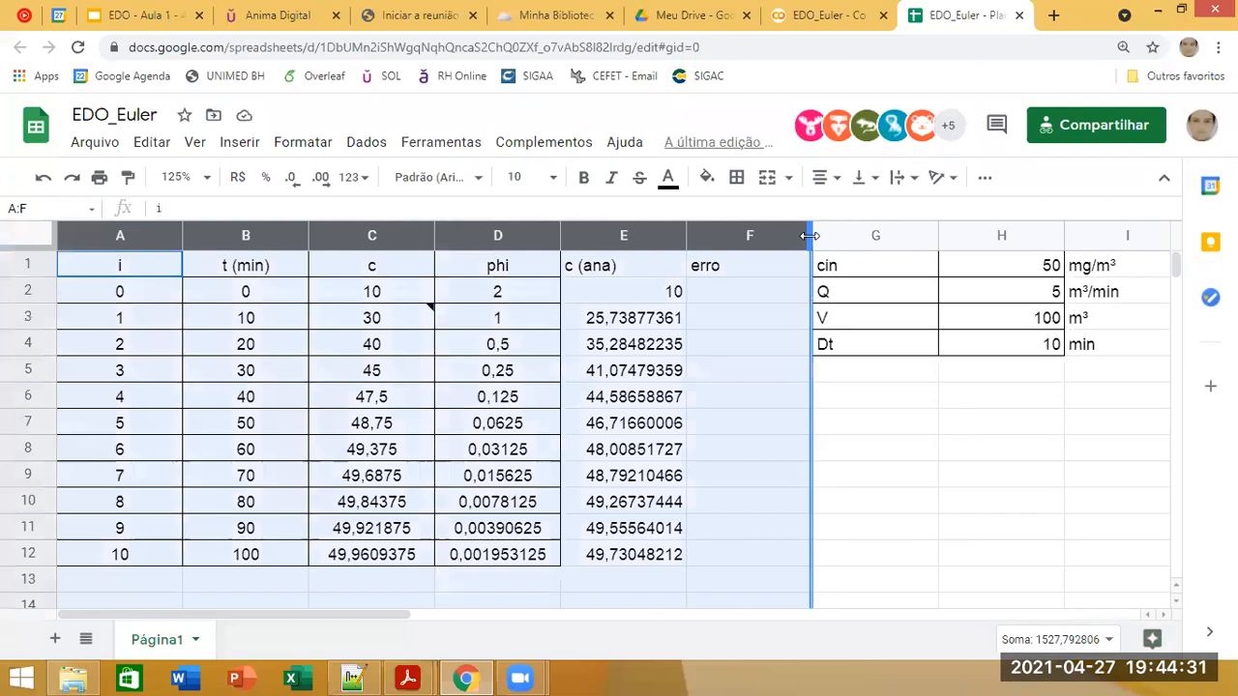
double_click(811, 236)
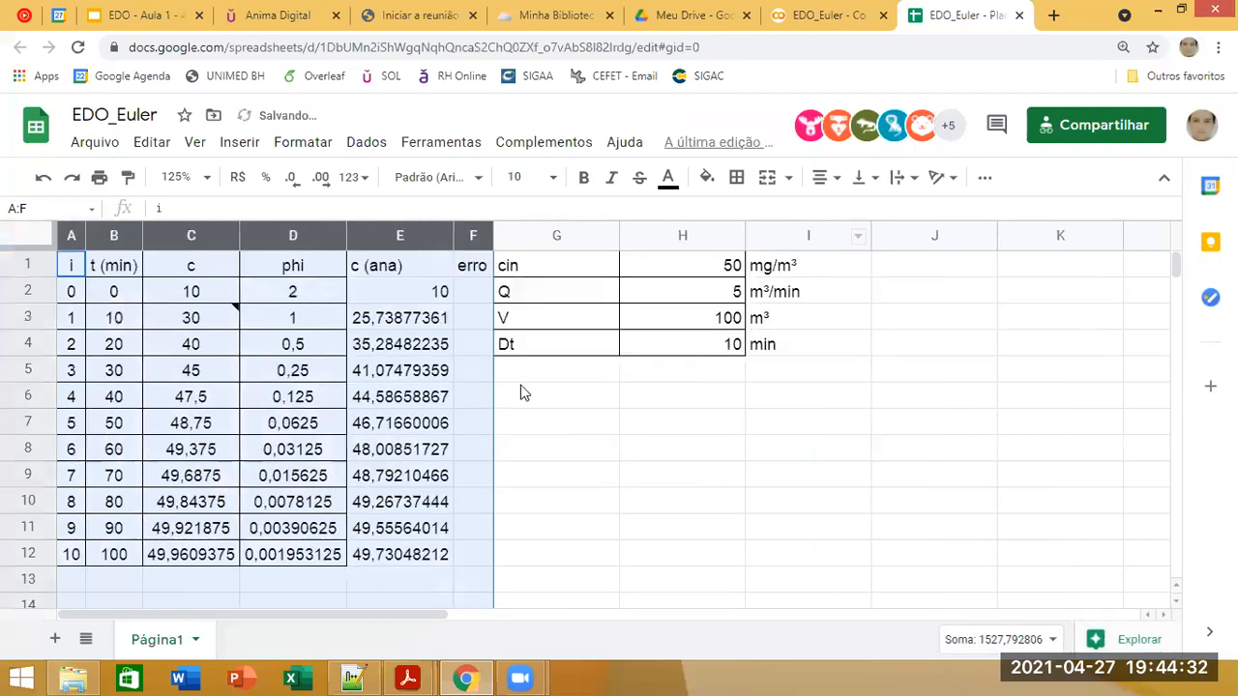
right_click(506, 238)
left_click(583, 332)
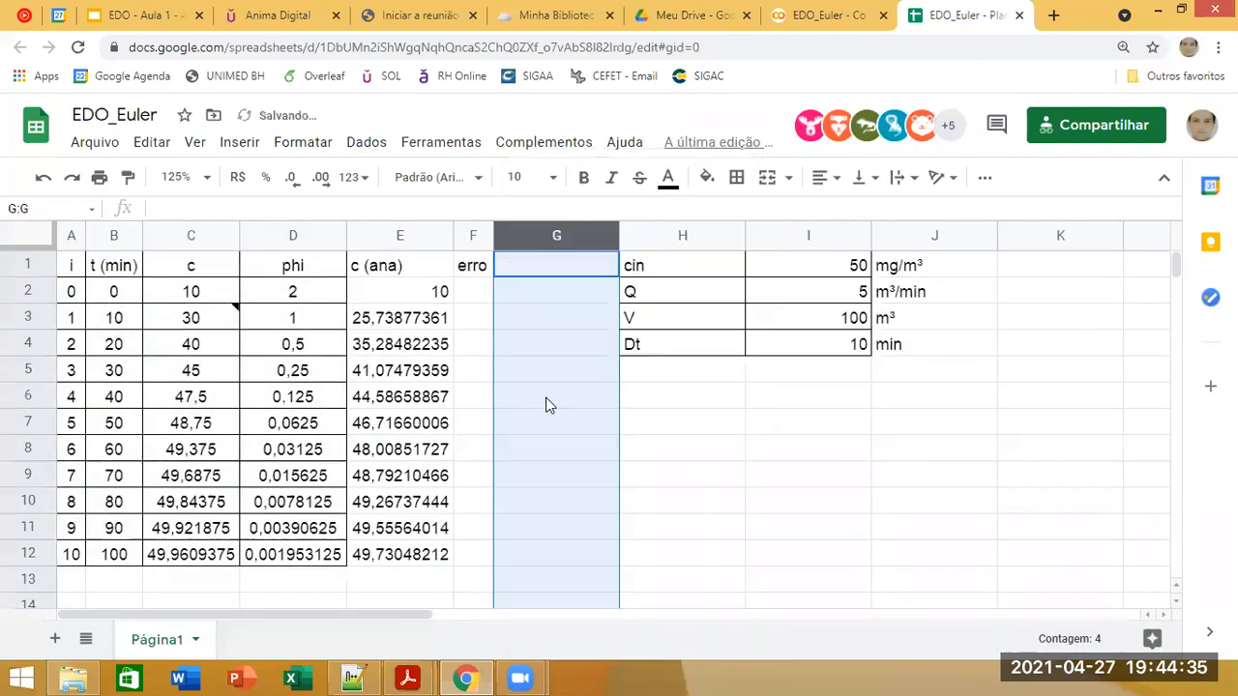
Step: Enter the relative error formula =(C2-E2)/E2 in F2 and fill it down through F12
left_click(475, 340)
left_click(475, 290)
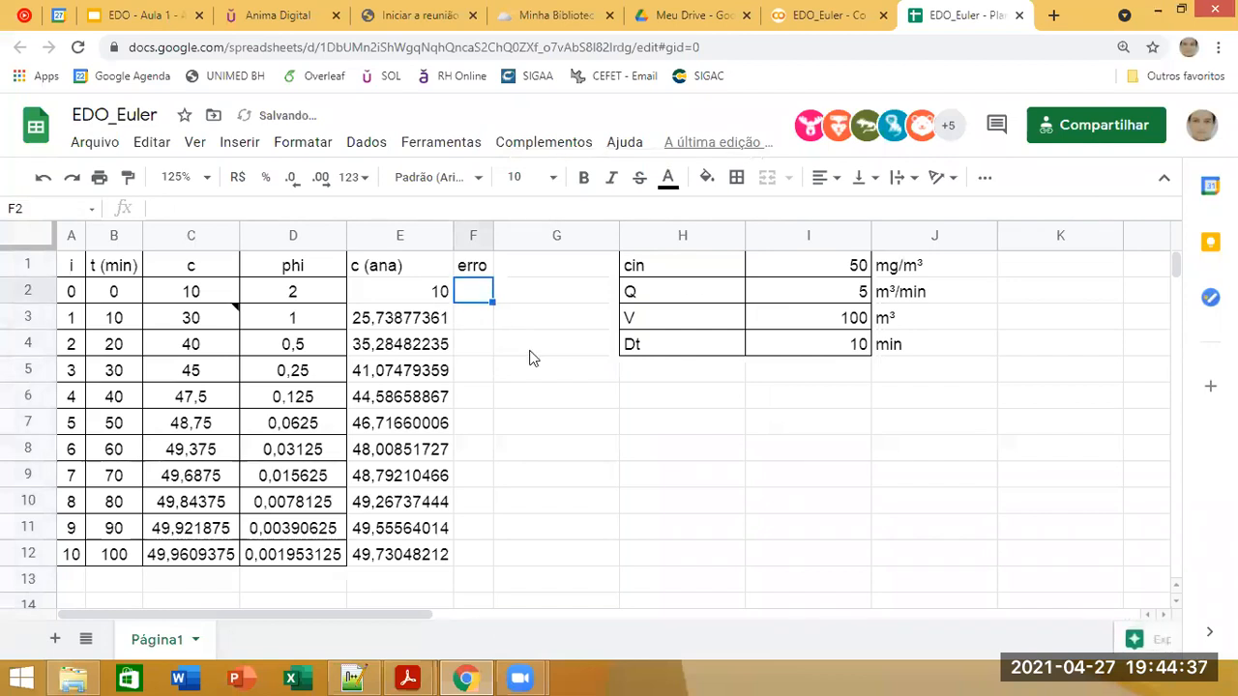
type("=E2")
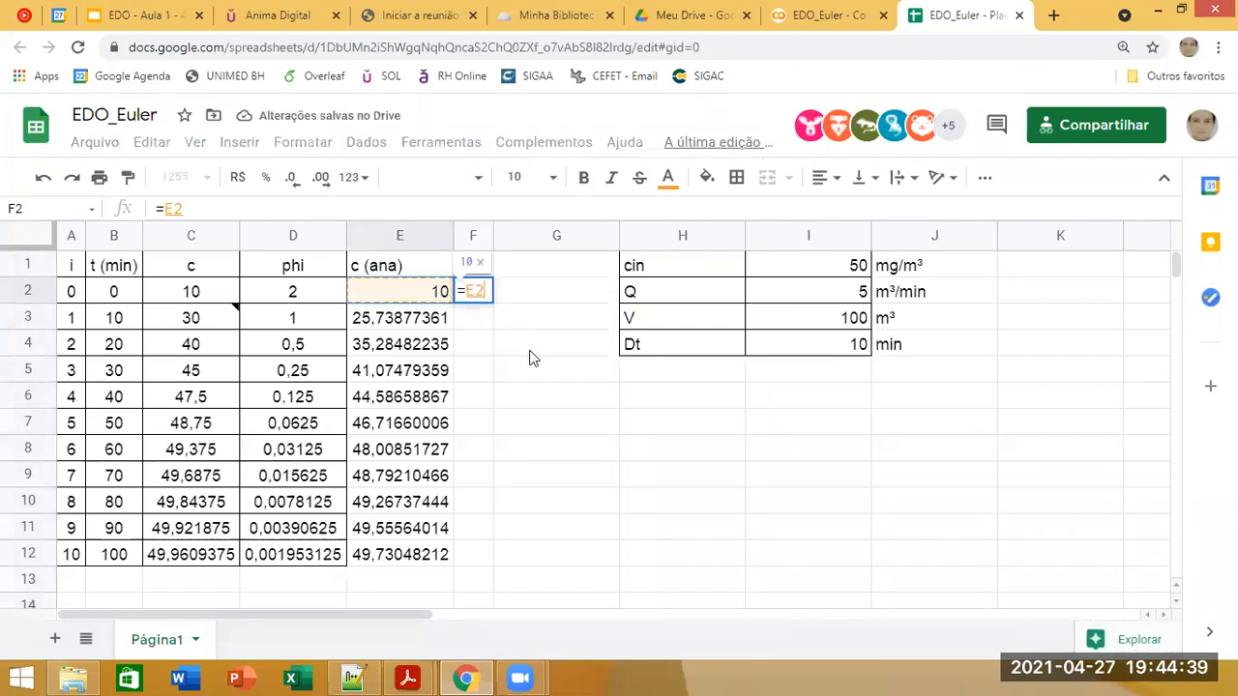
key("Left")
key("Left")
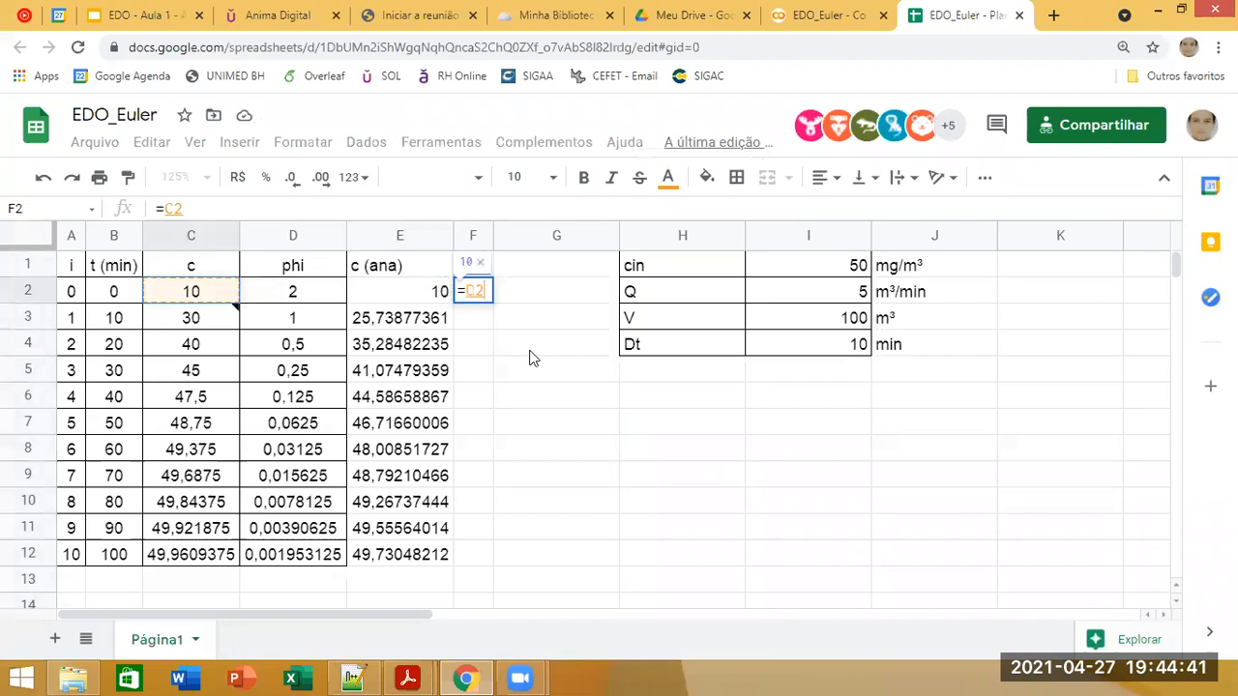
left_click(164, 208)
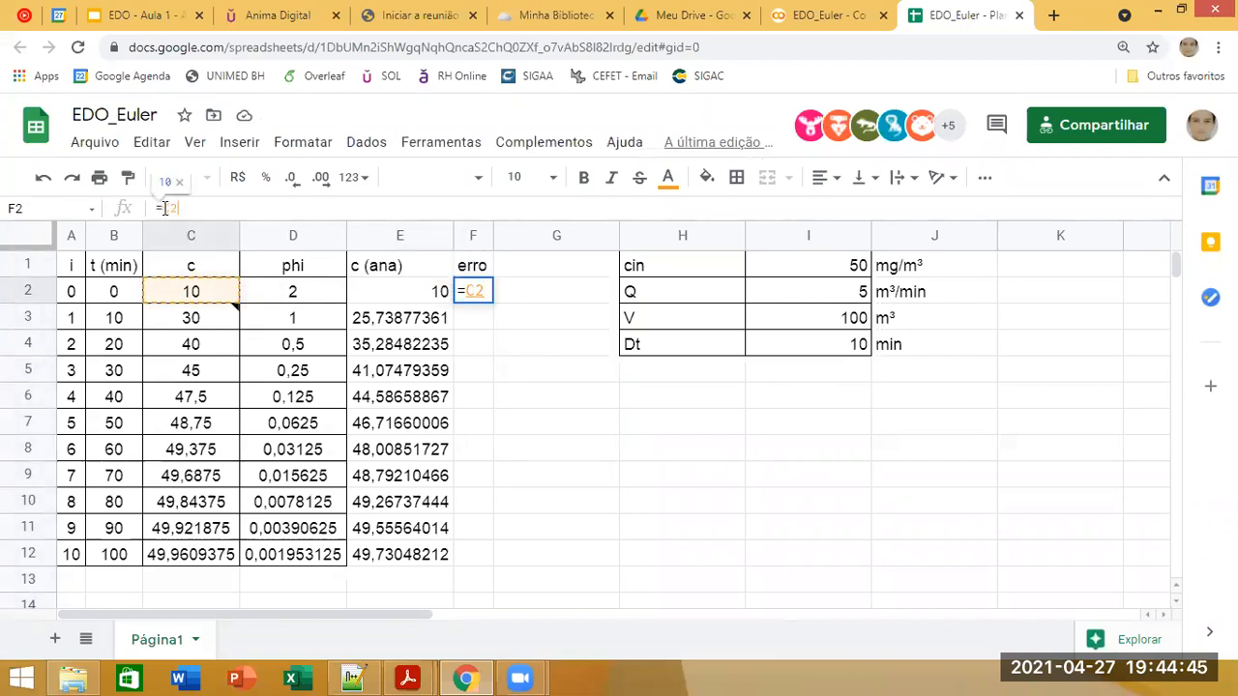
type("(C2-")
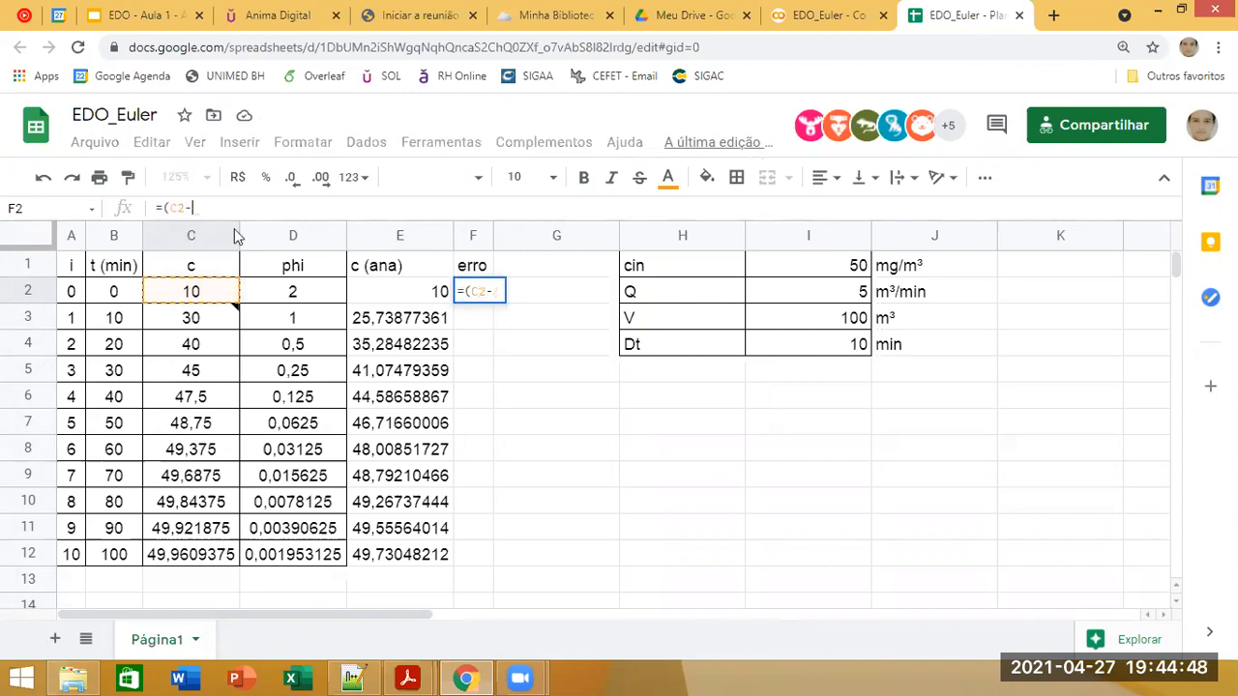
left_click(377, 292)
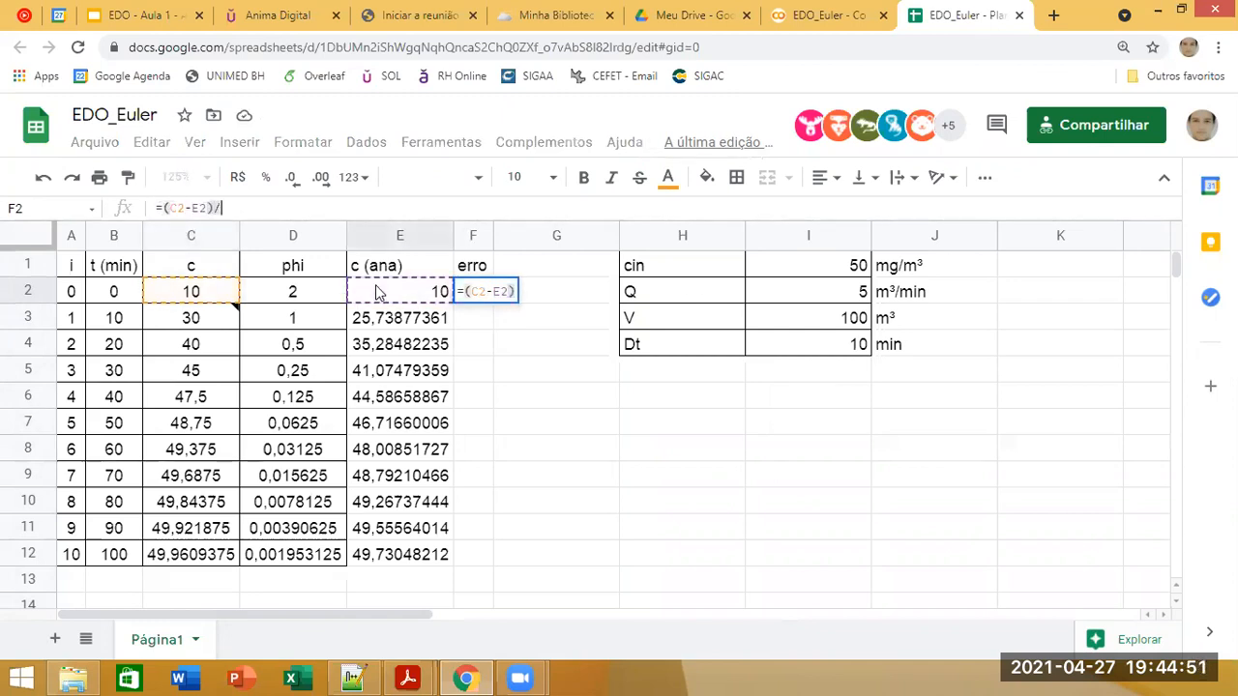
type(")/")
left_click(393, 292)
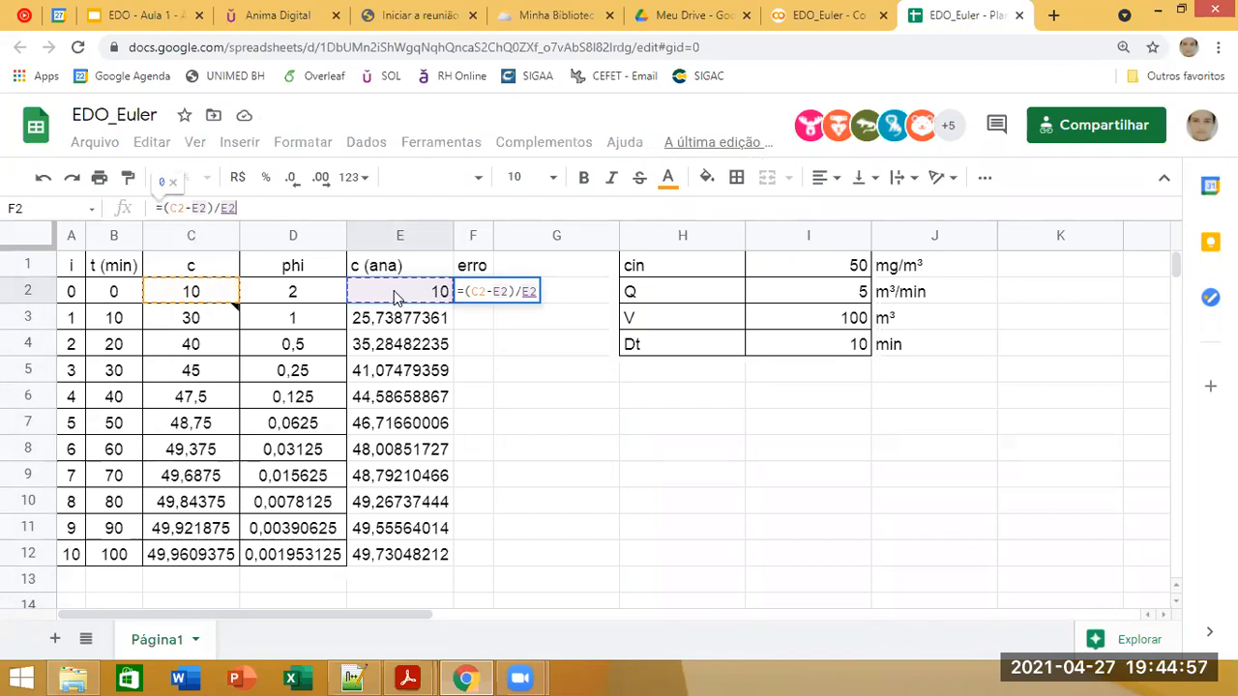
key("Return")
left_click(517, 456)
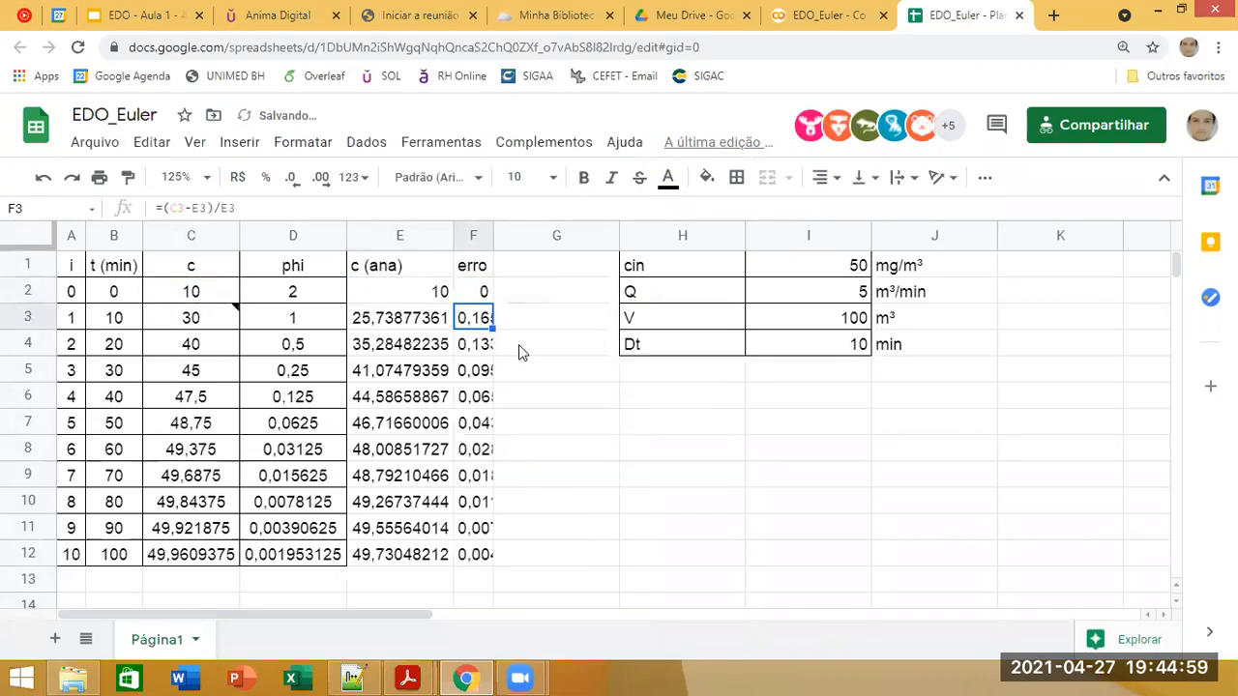
Step: Format the errors in F2:F12 as percentages and widen column F so the values fit
key("Up")
left_click(489, 537, "shift")
left_click(489, 559, "shift")
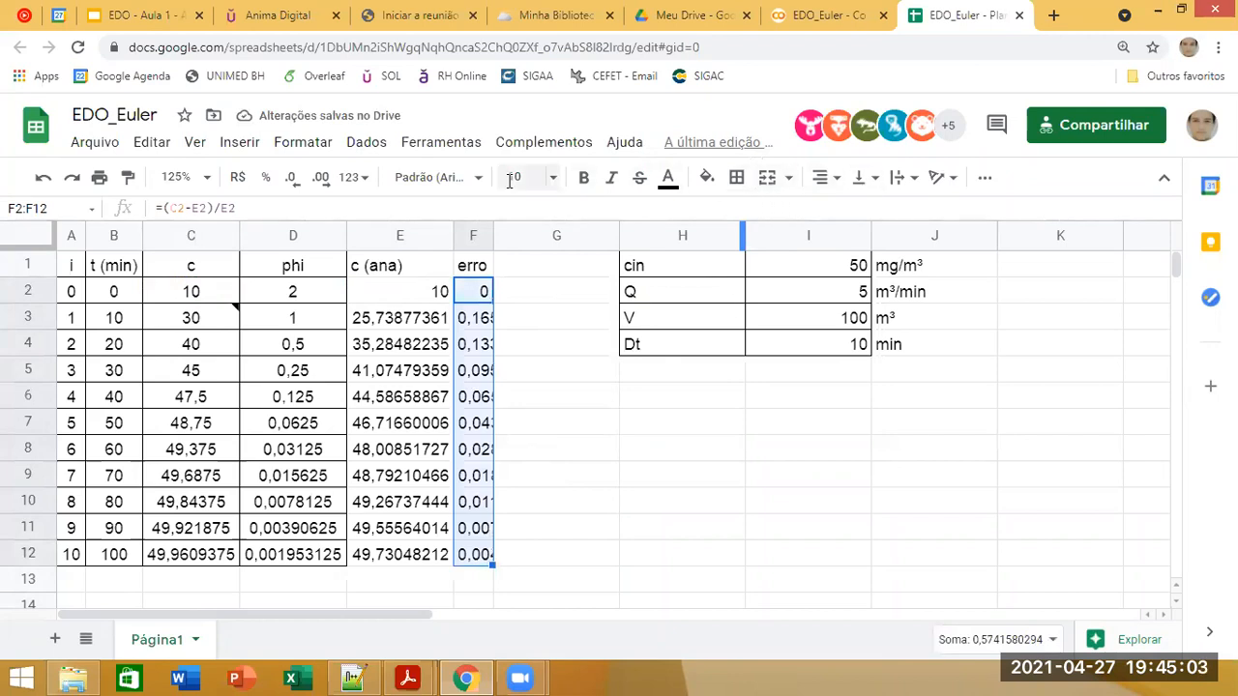
left_click(265, 177)
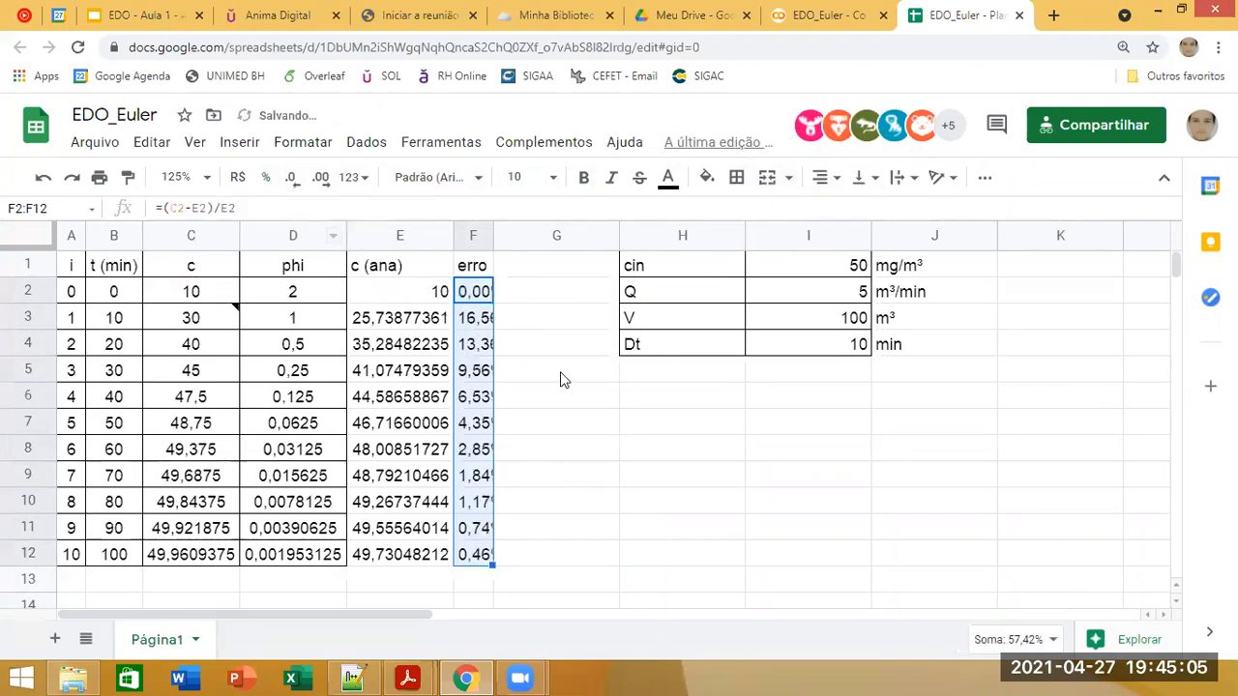
left_click_drag(493, 239, 549, 240)
left_click(537, 346)
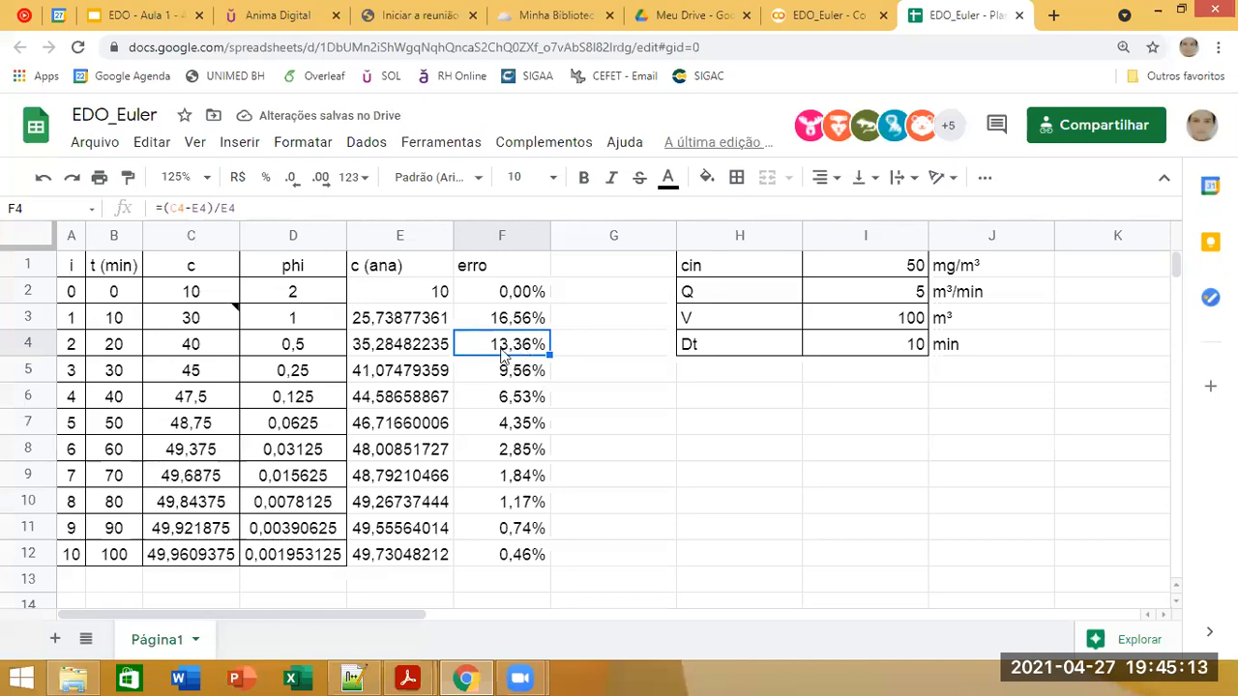
Step: Center the "c (ana)" header in E1
left_click(415, 290)
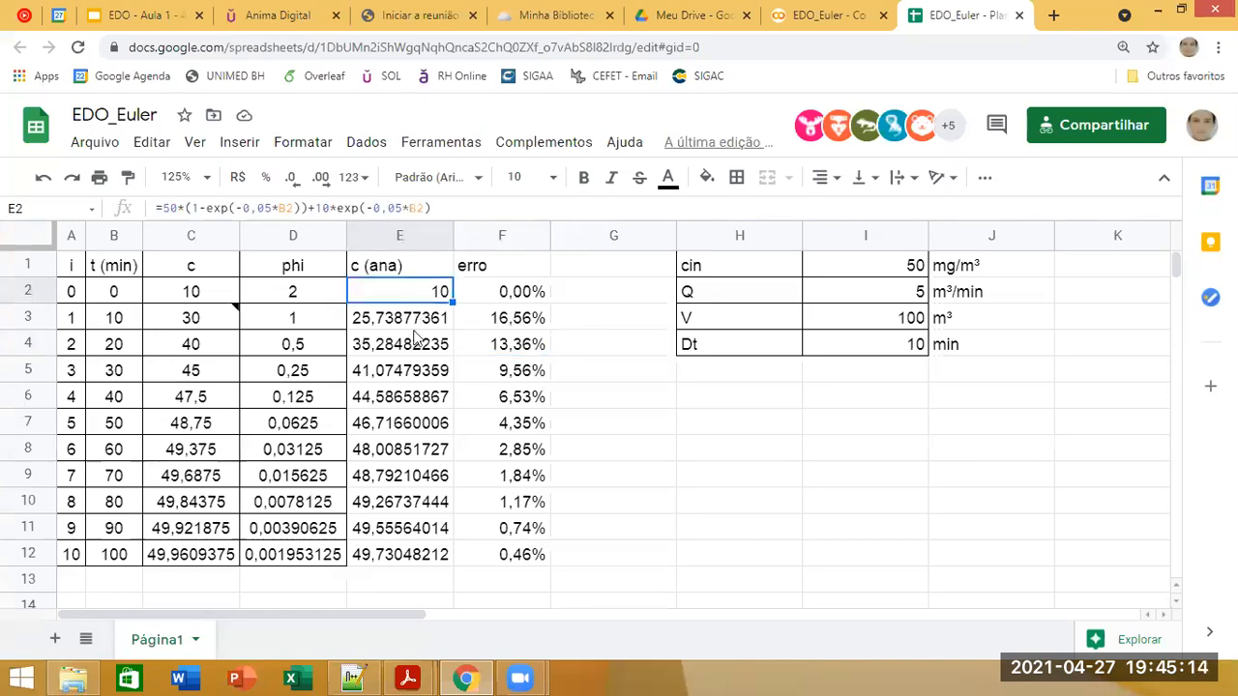
left_click(379, 265)
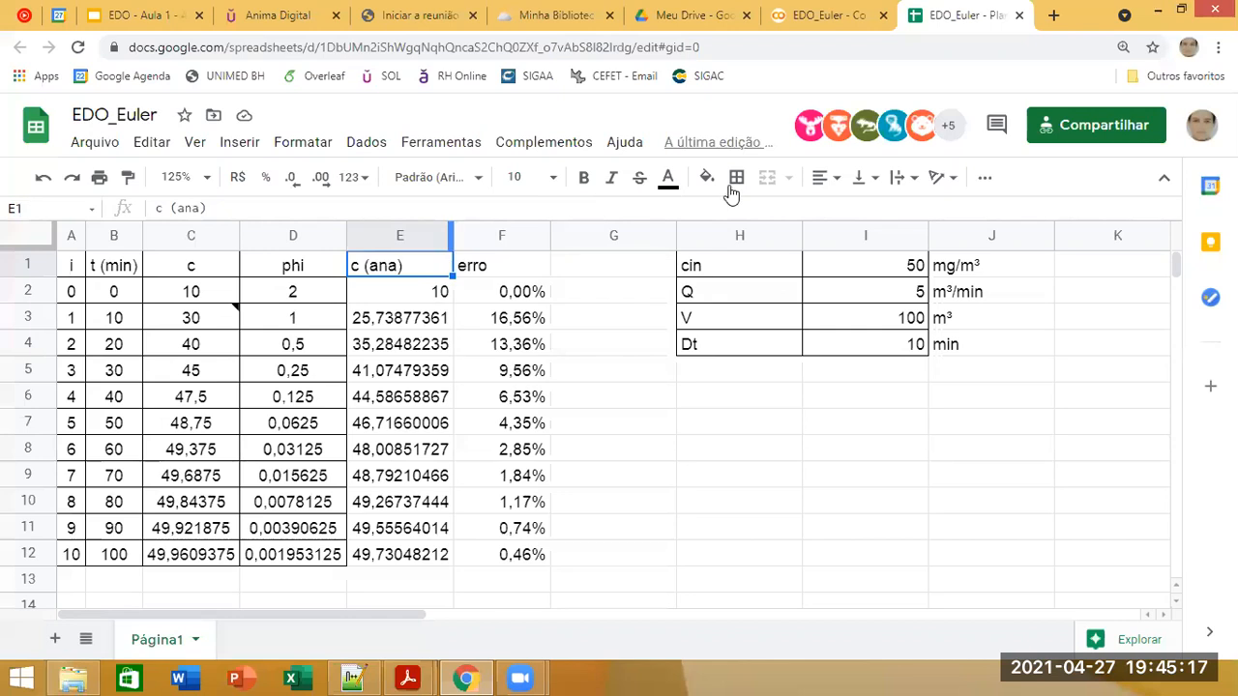
left_click(824, 178)
left_click(846, 210)
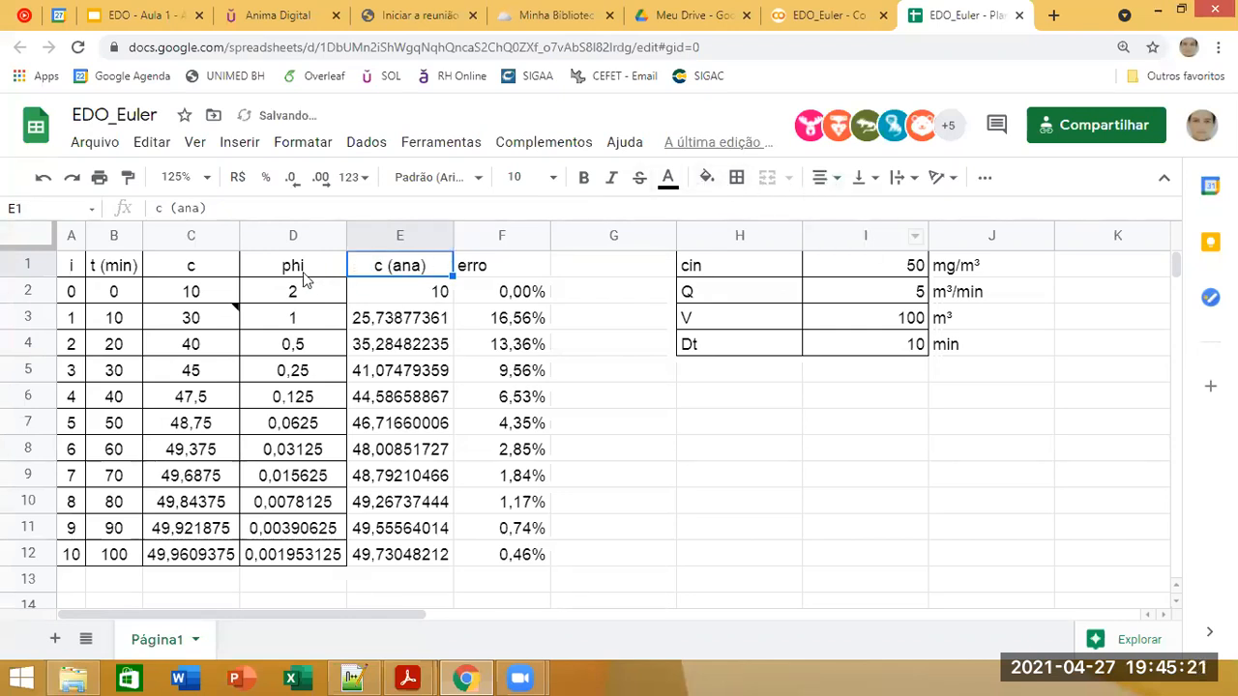
Step: Rename the header in C1 to "c (num)"
left_click(186, 268)
left_click(198, 208)
type("(num)")
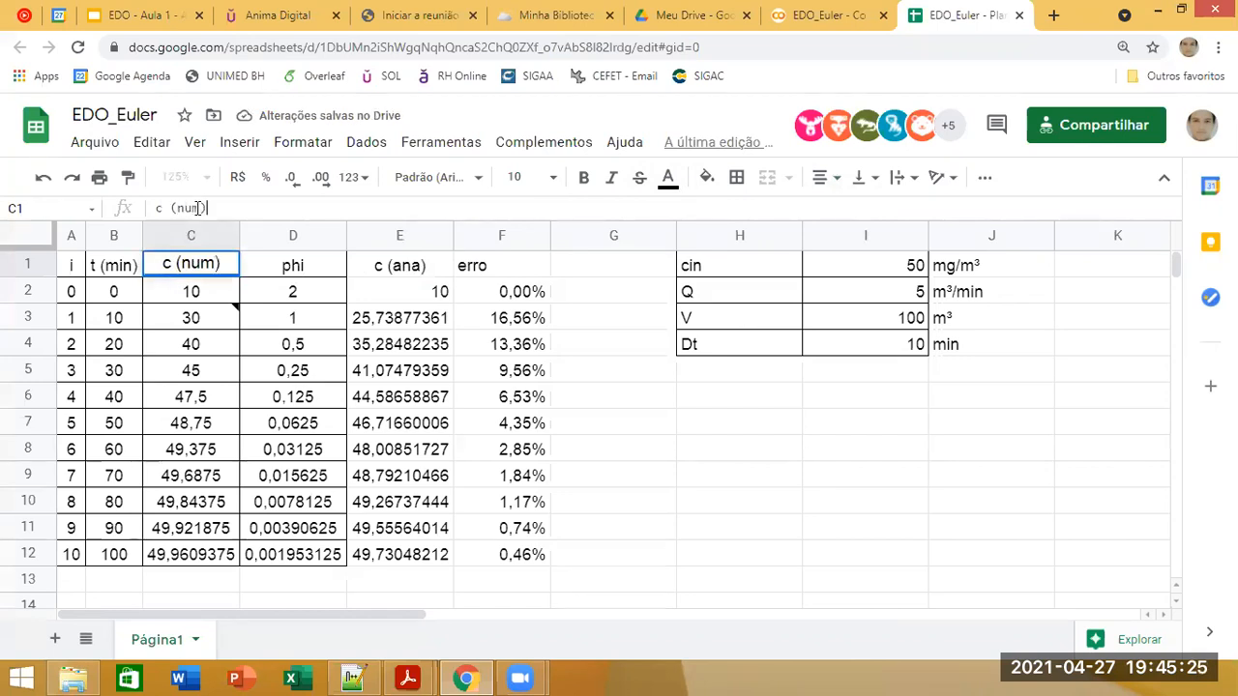
key("Return")
Step: Apply all borders to the analytical and error columns, range E1:F12
left_click_drag(462, 272, 431, 553)
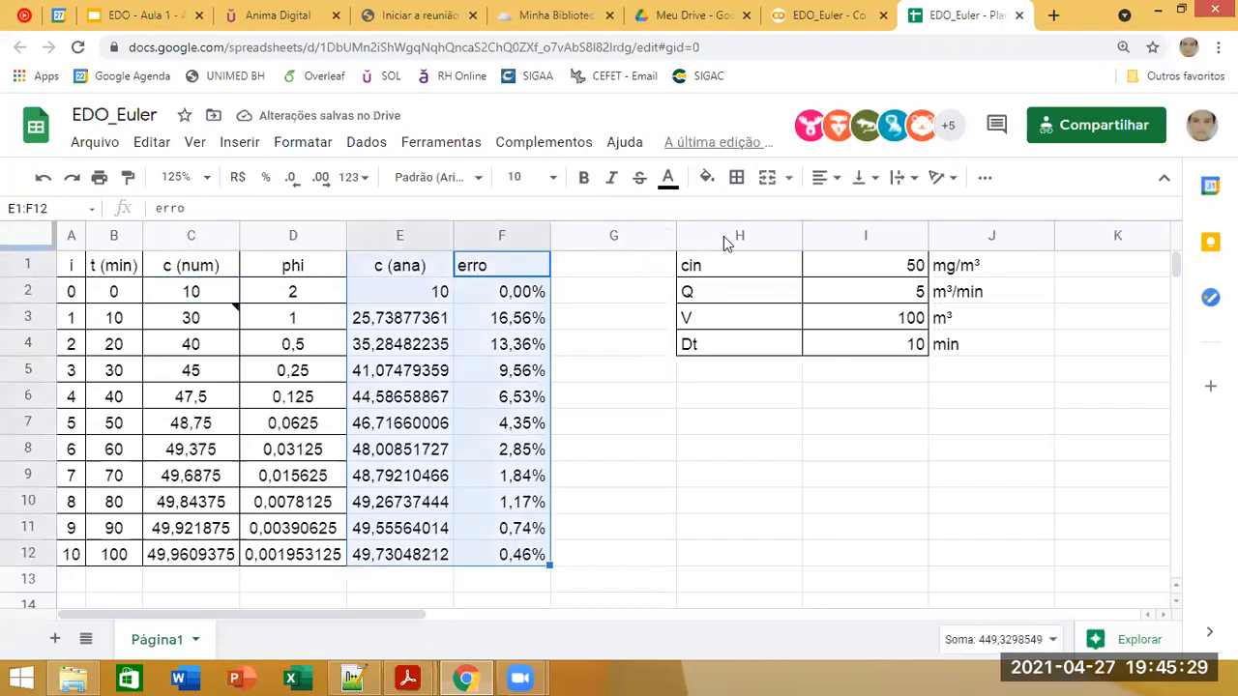
left_click(736, 178)
left_click(768, 218)
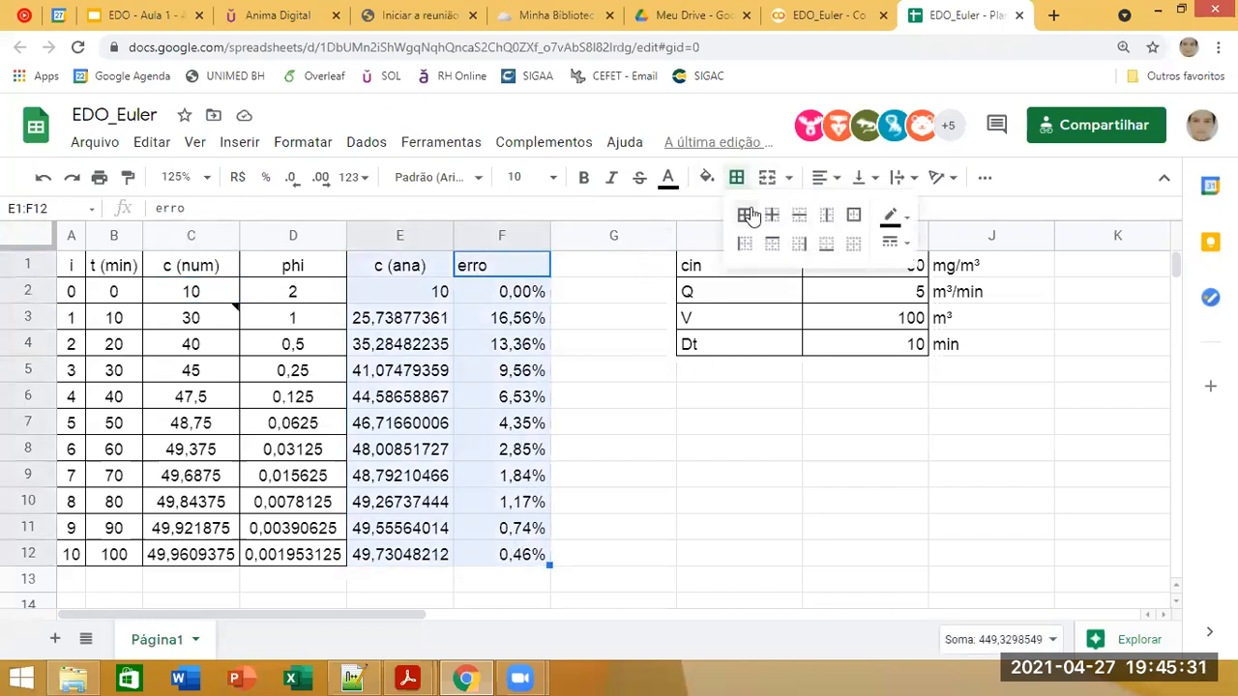
left_click(530, 448)
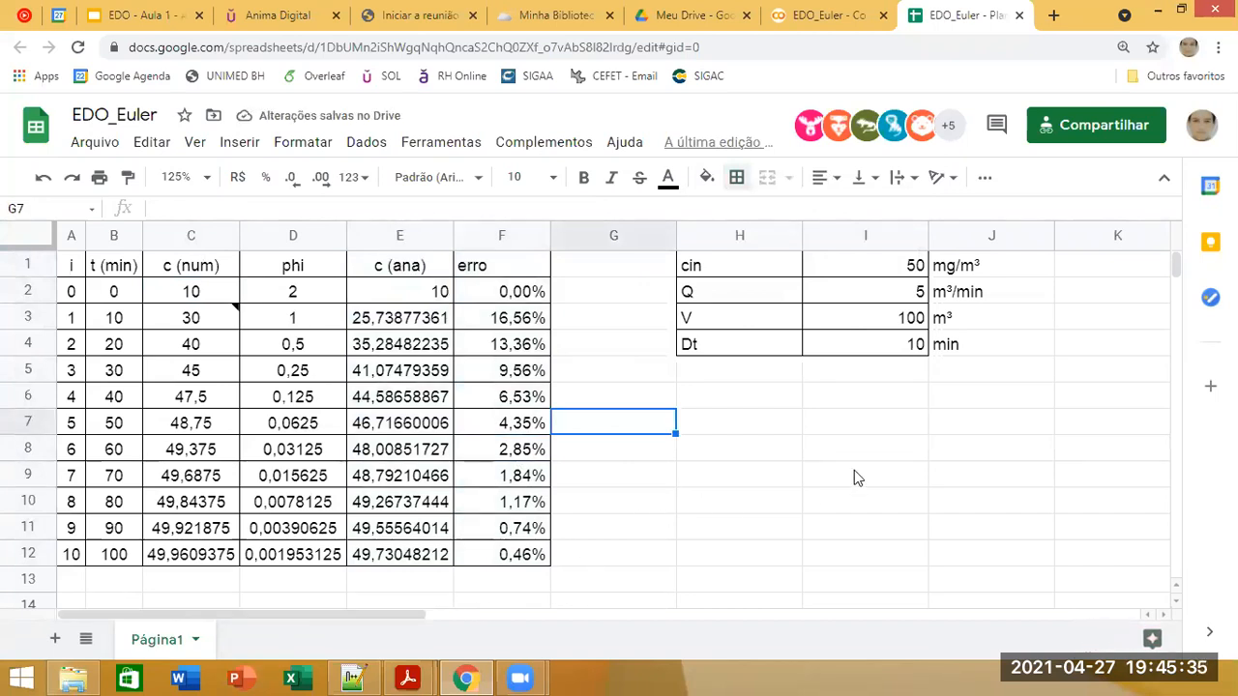
Step: Set the time step Dt in I4 to 5 min
left_click(890, 351)
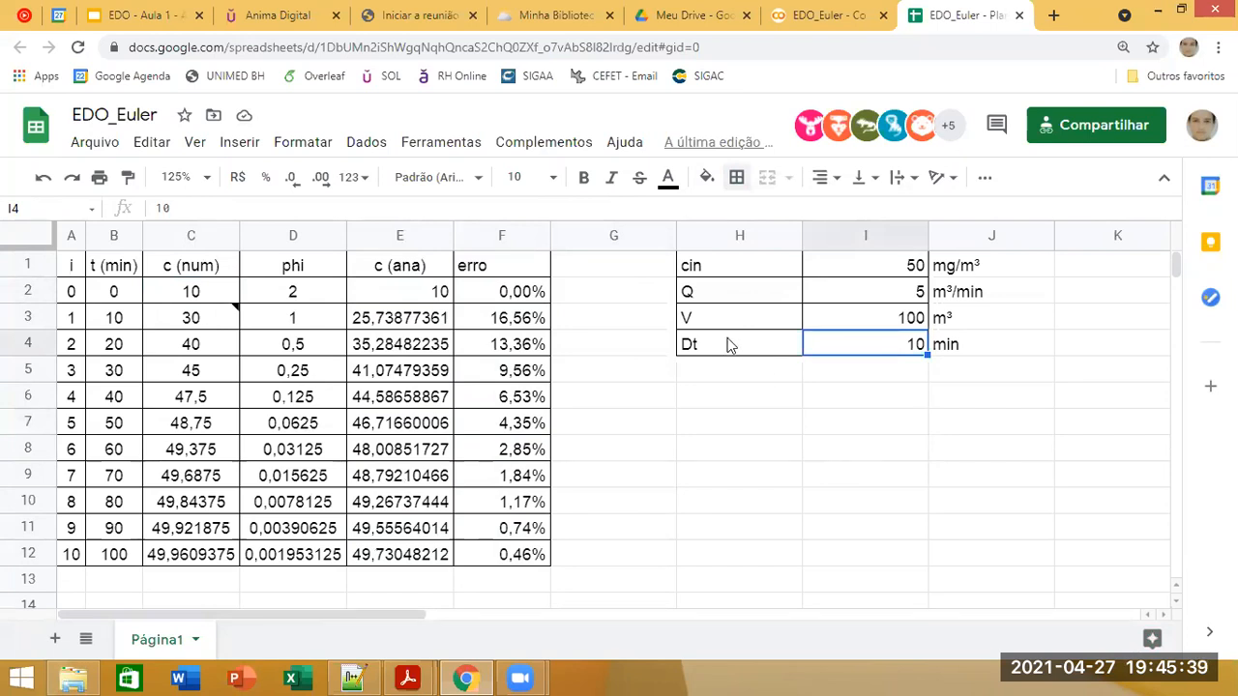
type("5")
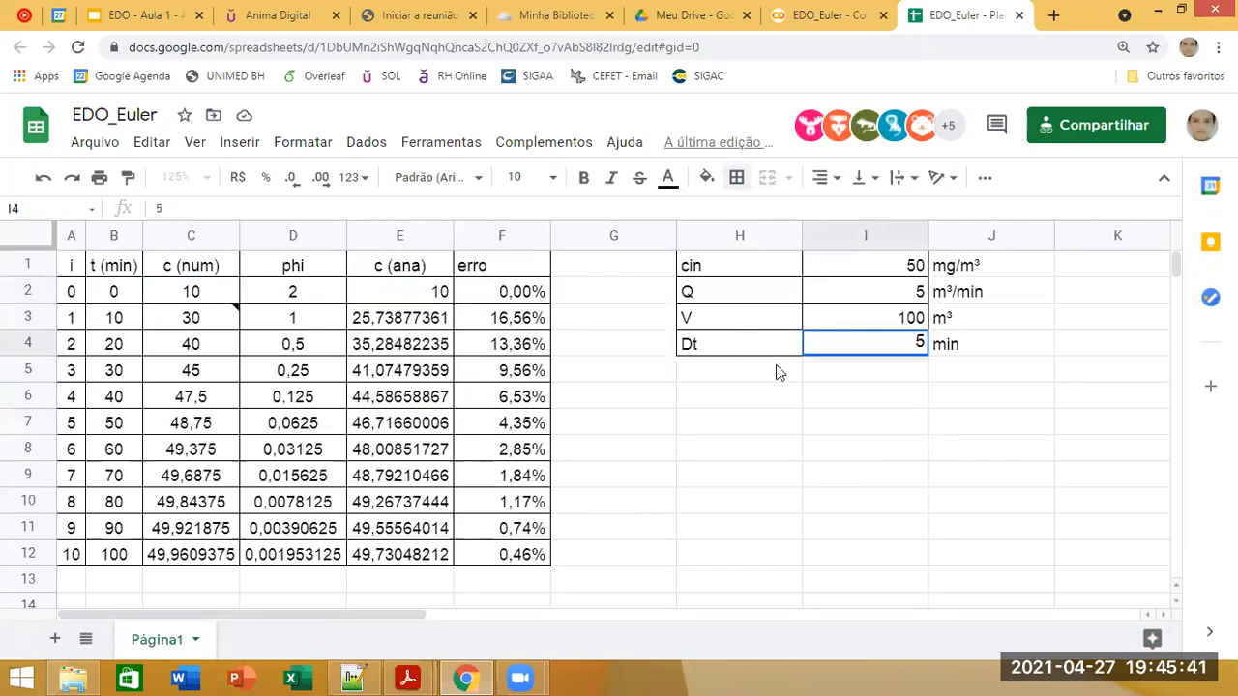
key("Return")
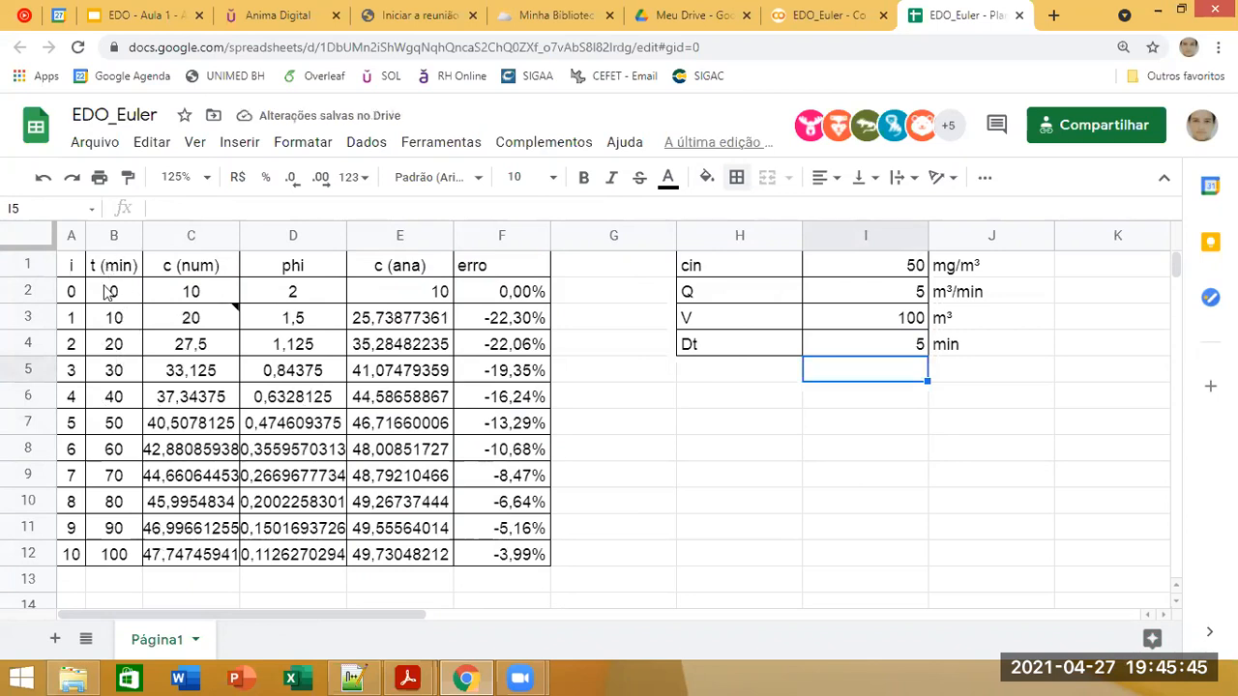
Step: Change the time formula in B3 to =B2+$I$4 and fill it down through B12
left_click(112, 300)
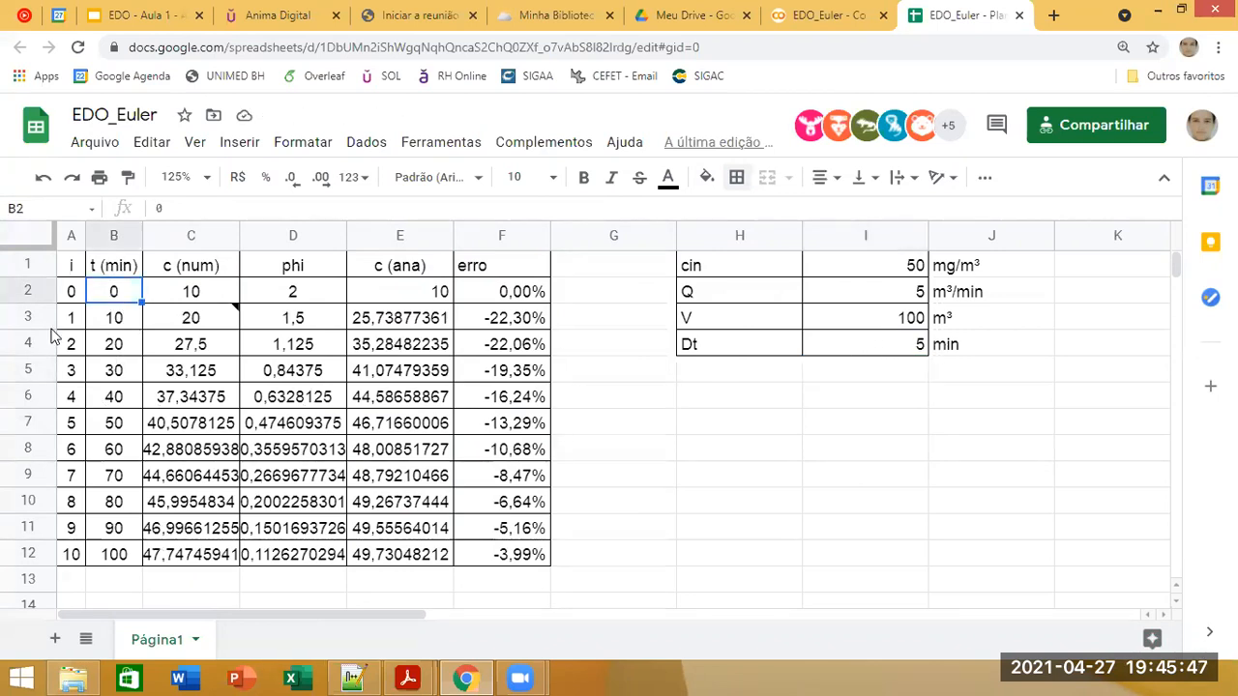
key("Down")
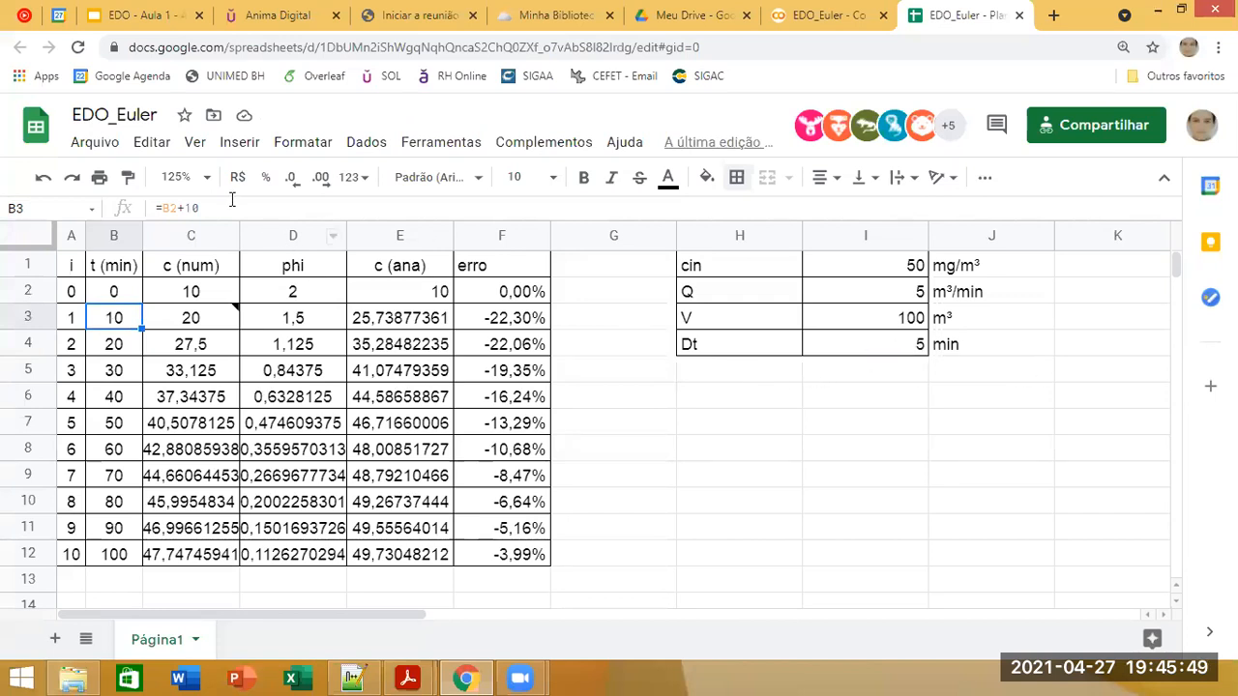
left_click(216, 208)
double_click(191, 209)
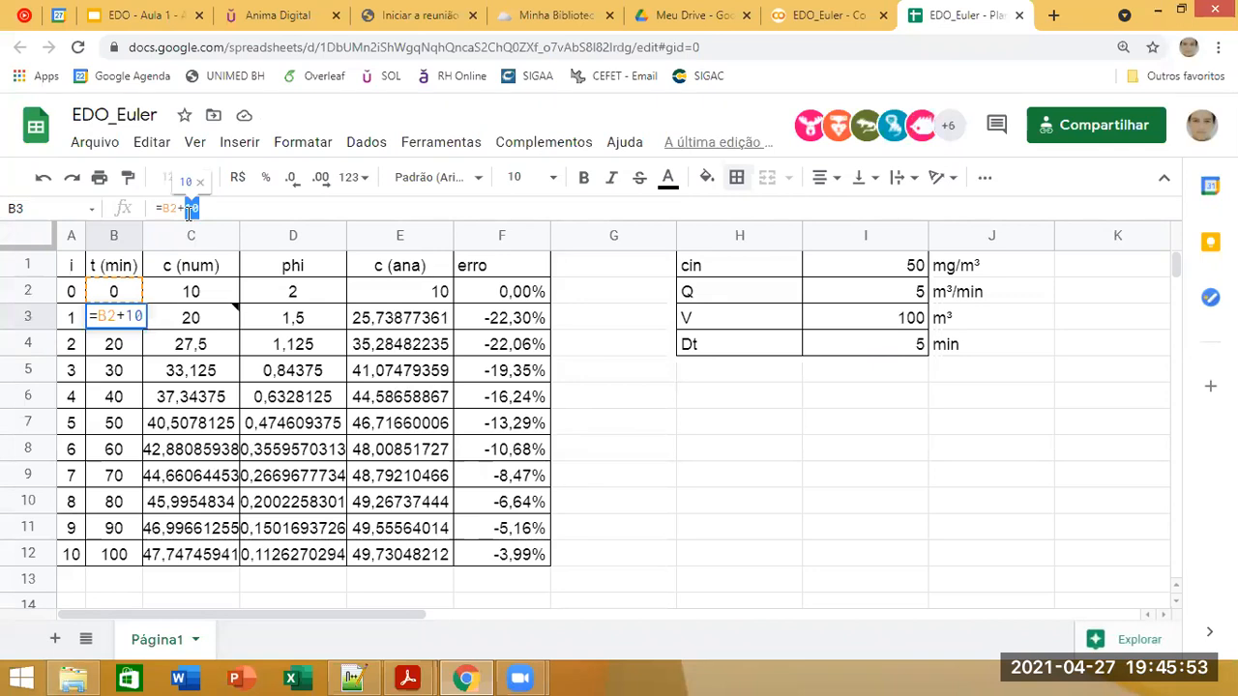
left_click(873, 346)
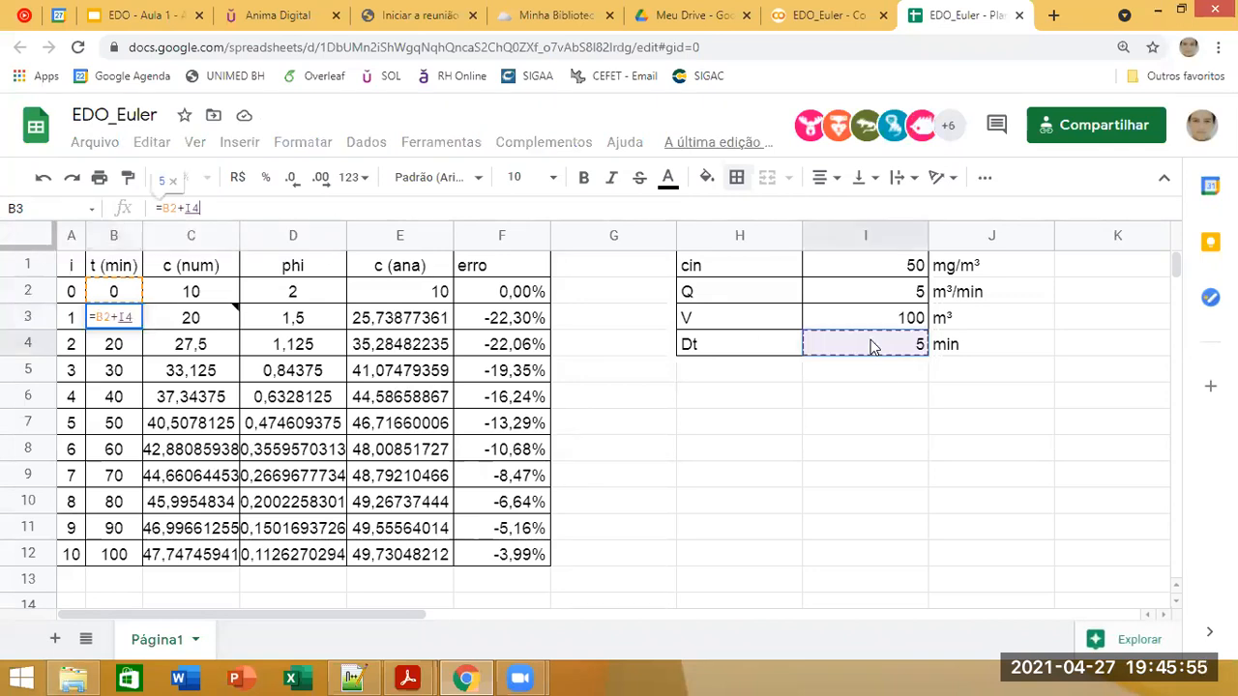
key("F4")
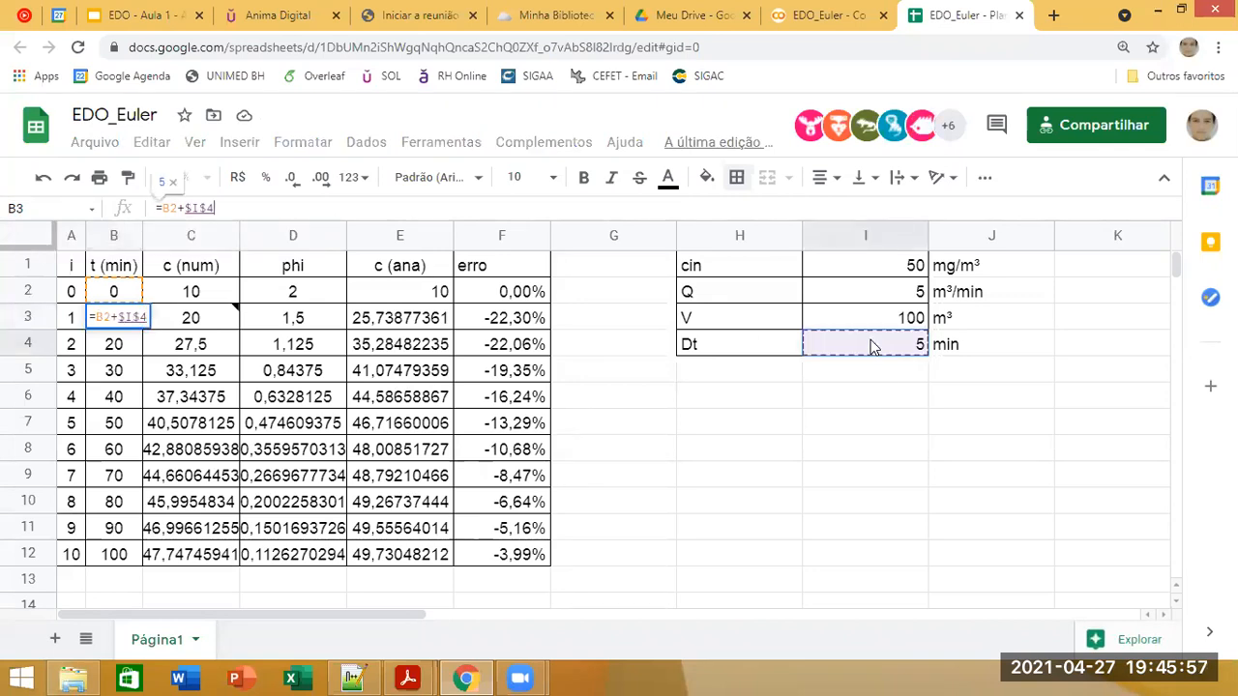
key("Return")
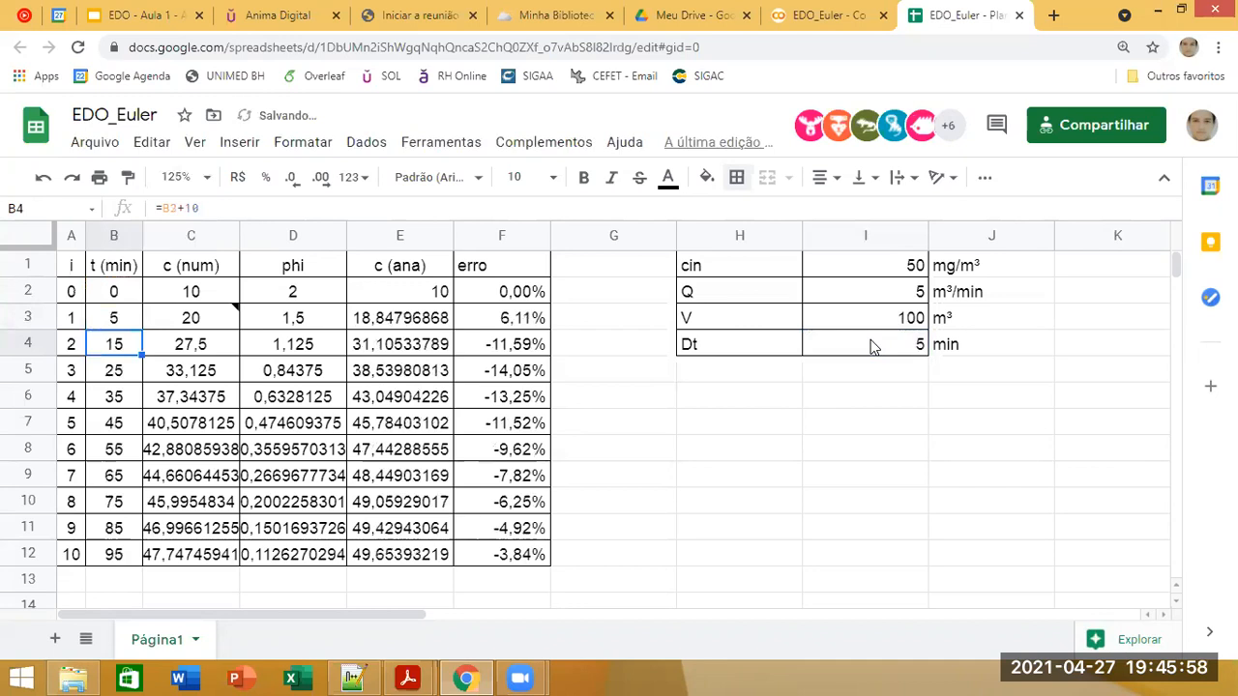
left_click(134, 324)
left_click_drag(141, 330, 132, 557)
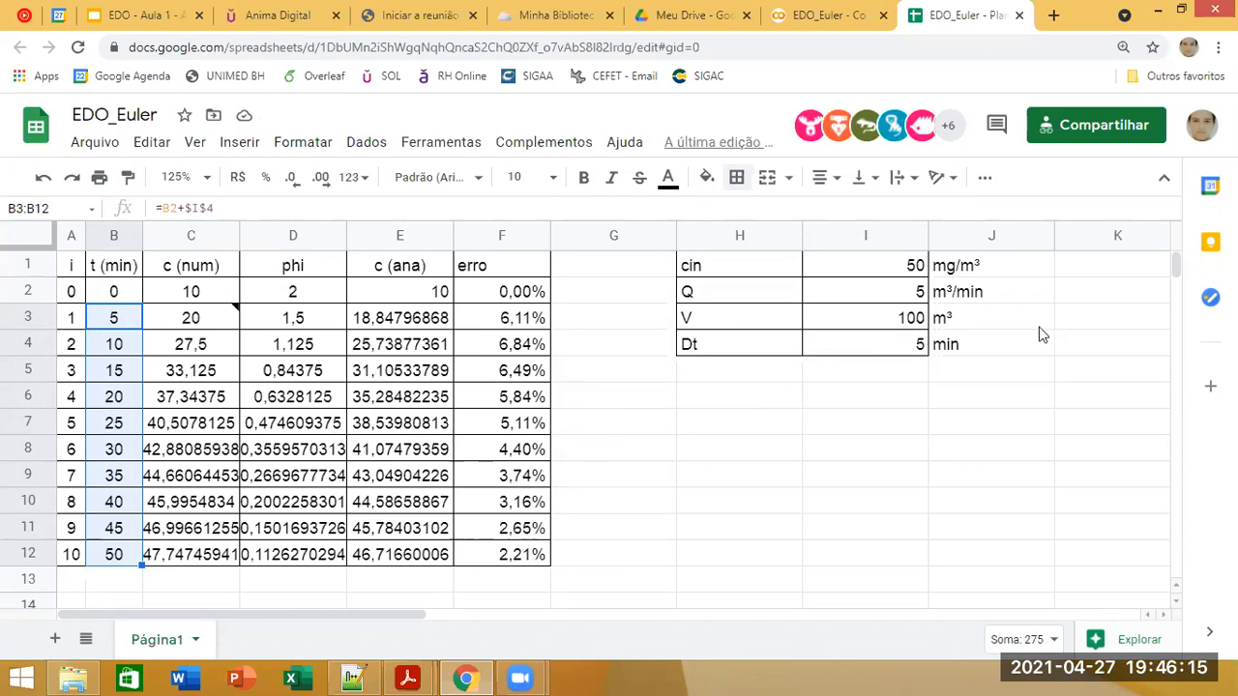
Step: Set the time step Dt in I4 to 1 min
left_click(878, 361)
left_click(888, 346)
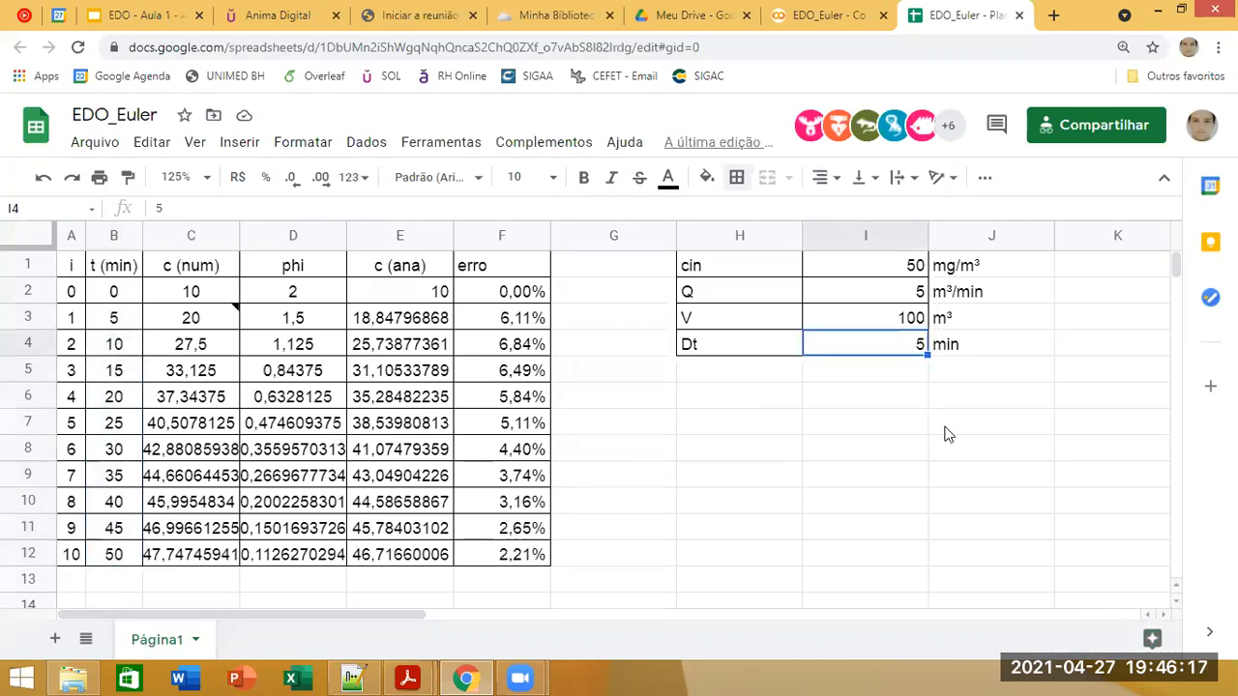
type("1")
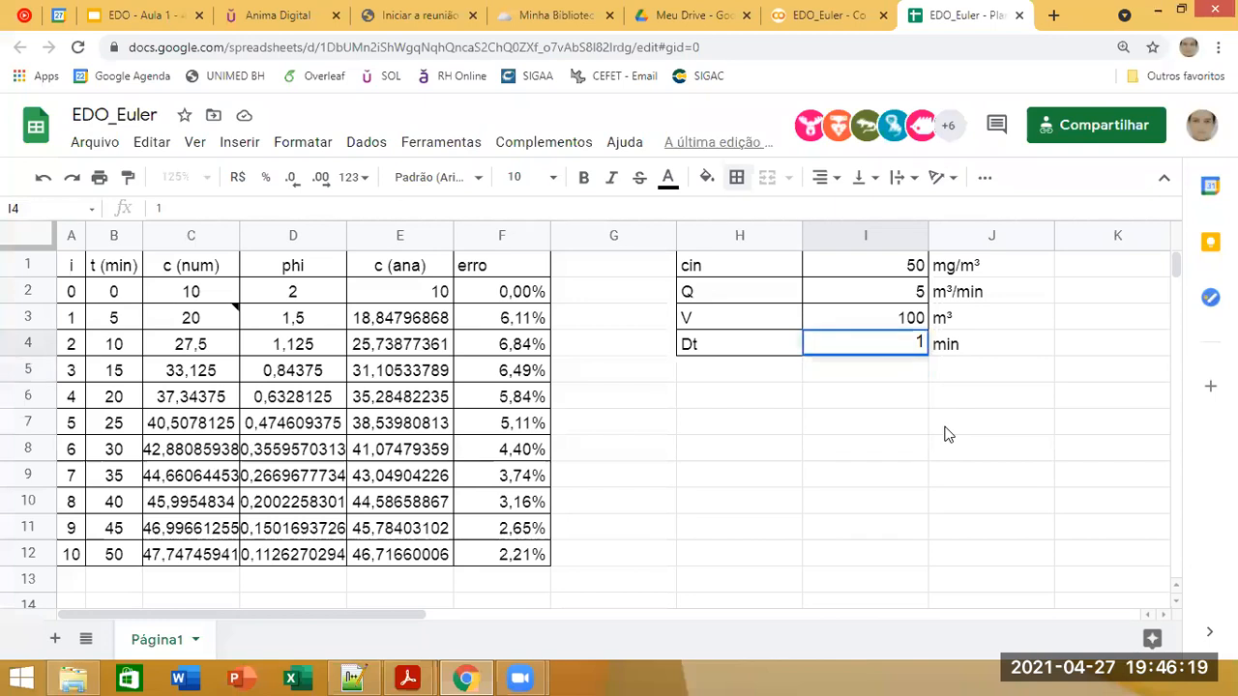
key("Return")
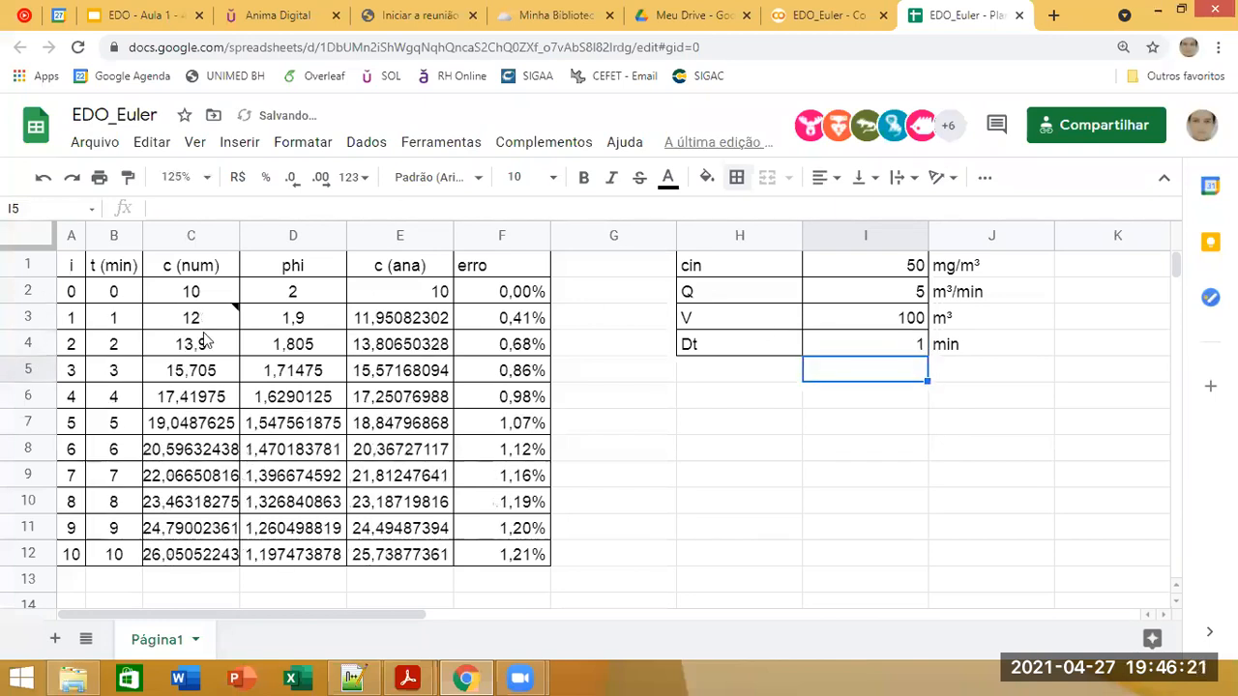
Step: Extend the table by filling rows 11 and 12, columns A to F, down through row 101
left_click(73, 552)
left_click_drag(478, 557, 70, 528)
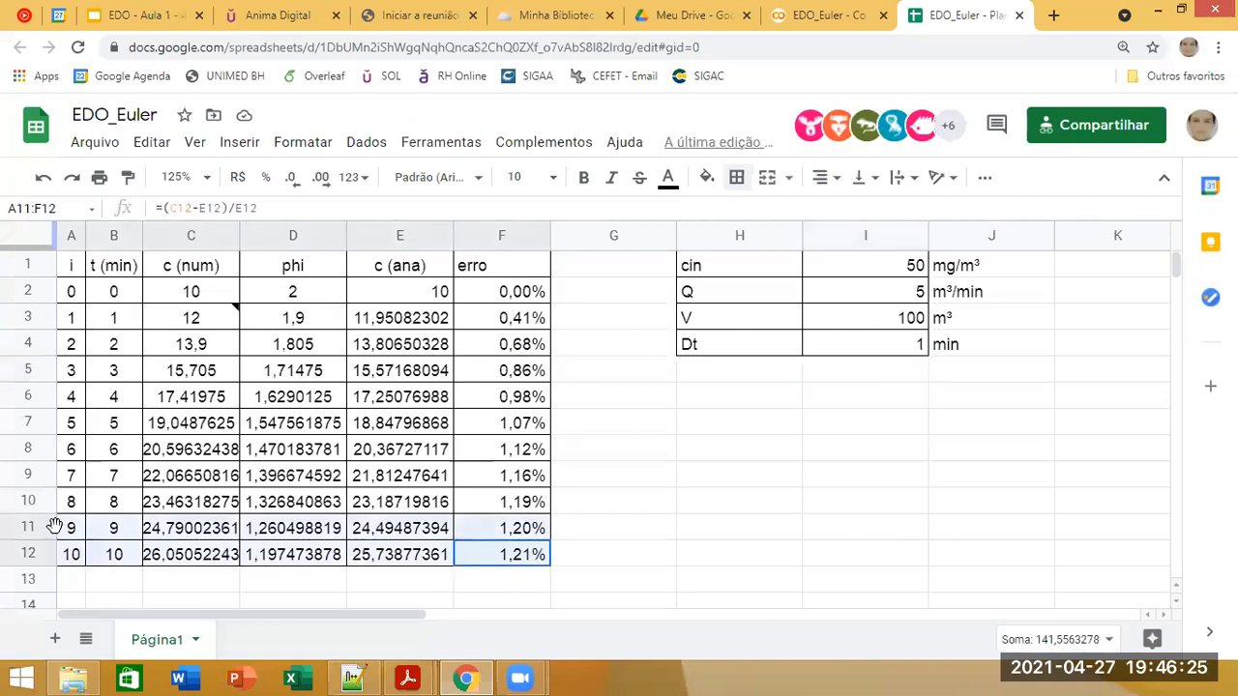
left_click_drag(546, 564, 471, 555)
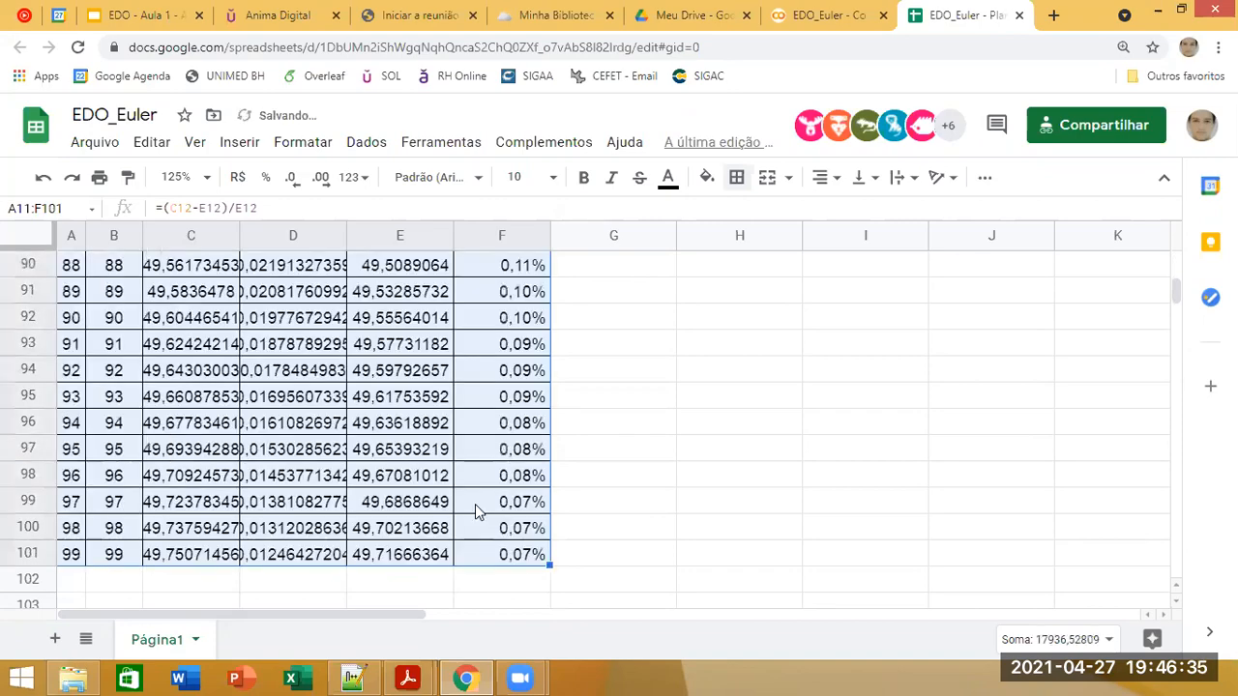
Step: Examine the extended table, comparing the numerical concentration and error columns over time for the current time step
scroll(474, 504, "up", 15)
scroll(508, 452, "up", 8)
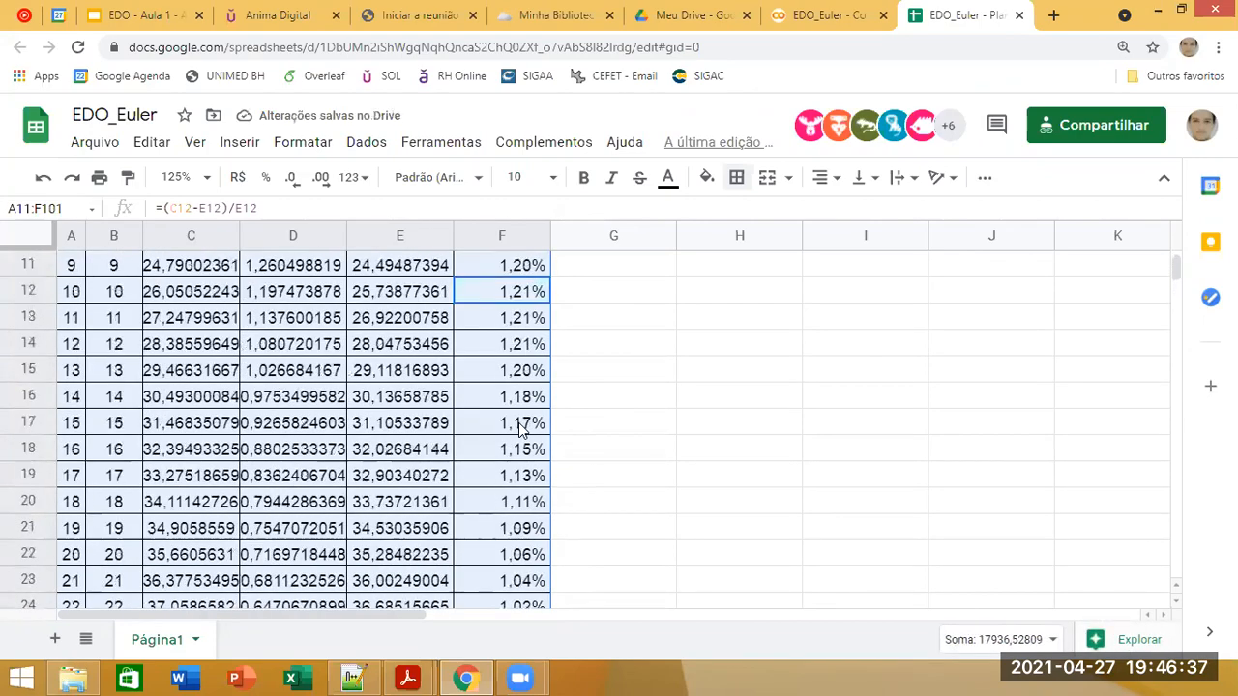
scroll(547, 391, "down", 3)
scroll(664, 411, "up", 3)
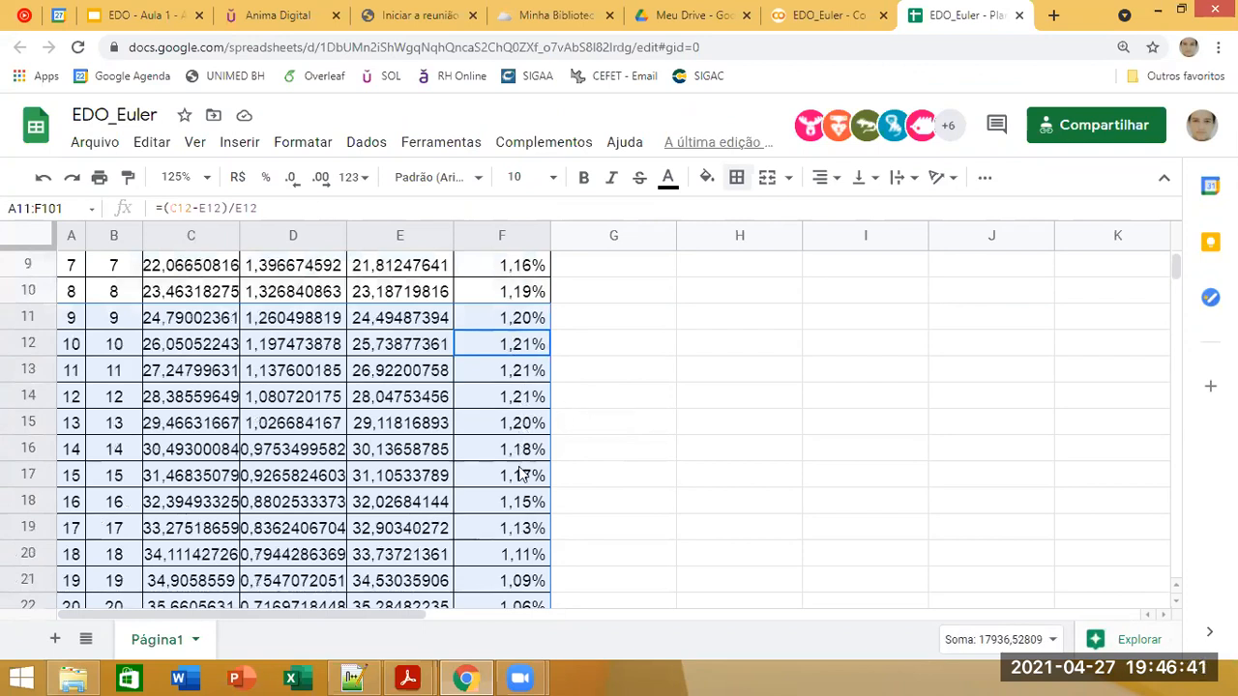
scroll(505, 450, "down", 2)
scroll(504, 450, "up", 5)
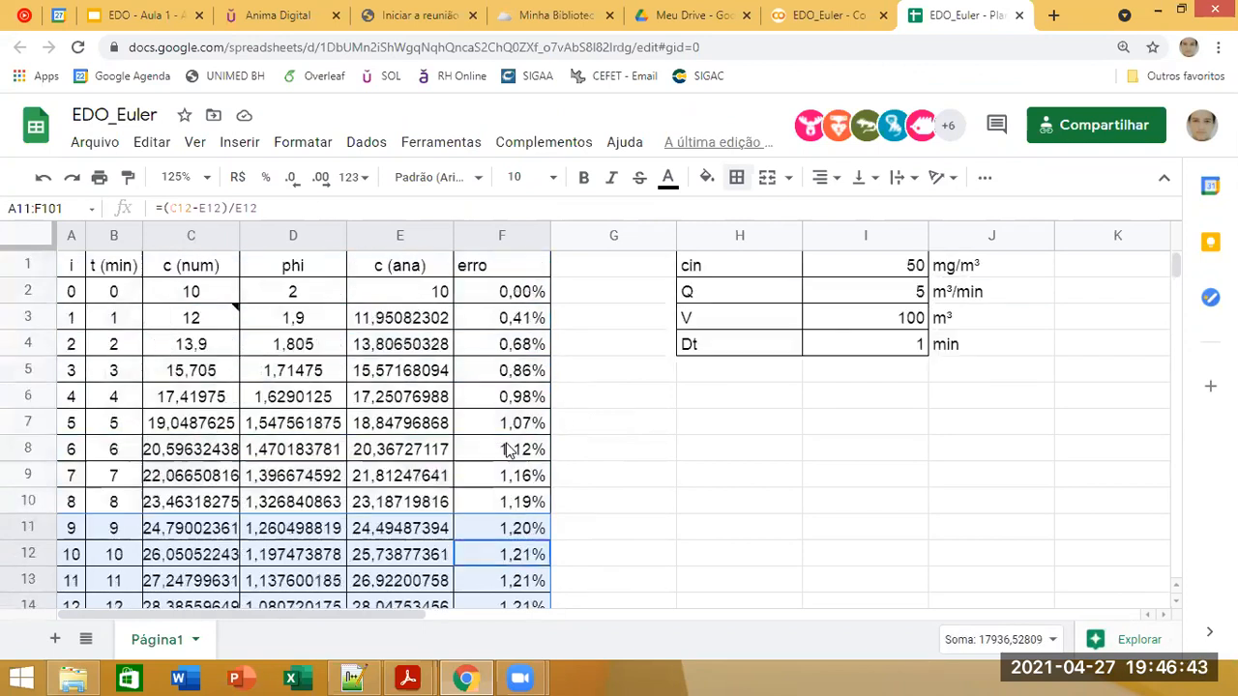
left_click(426, 377)
left_click(868, 346)
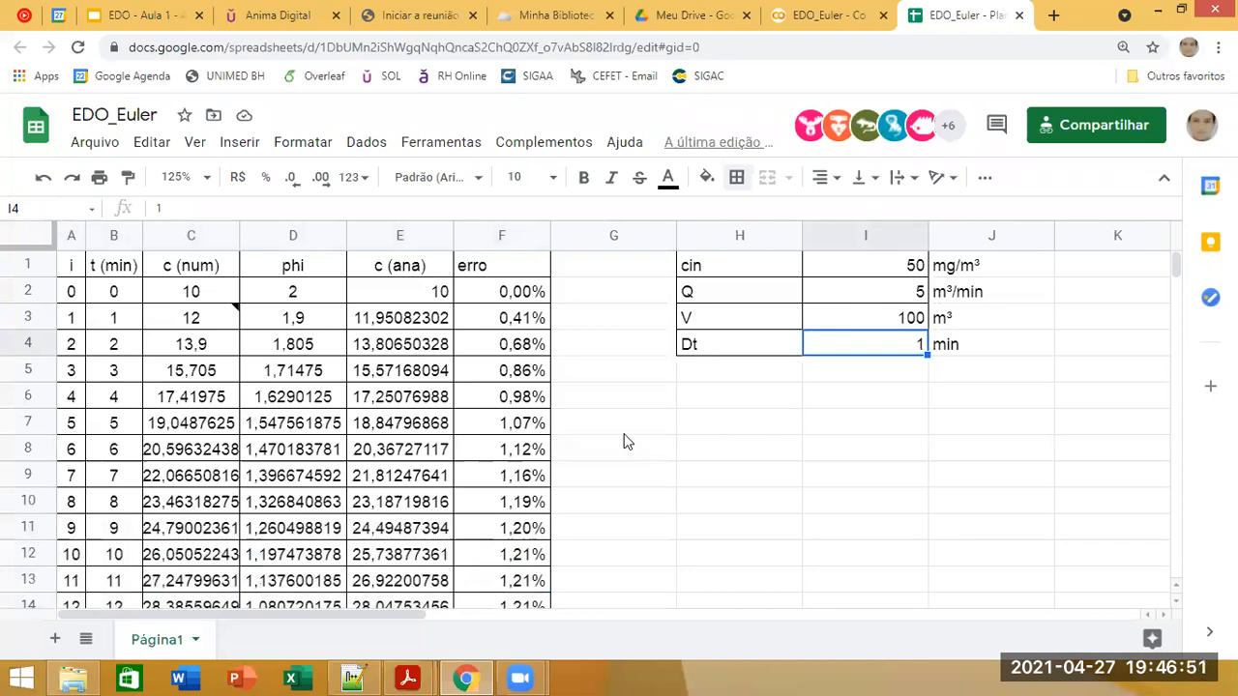
left_click(221, 272)
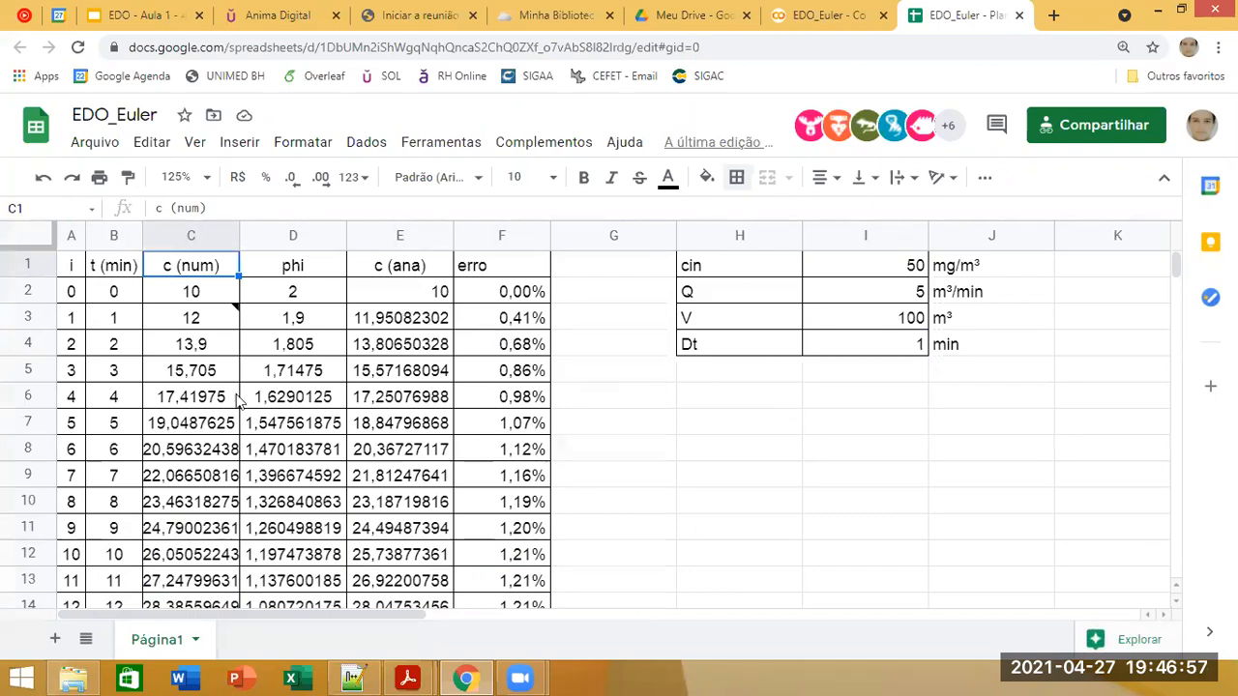
left_click(190, 236)
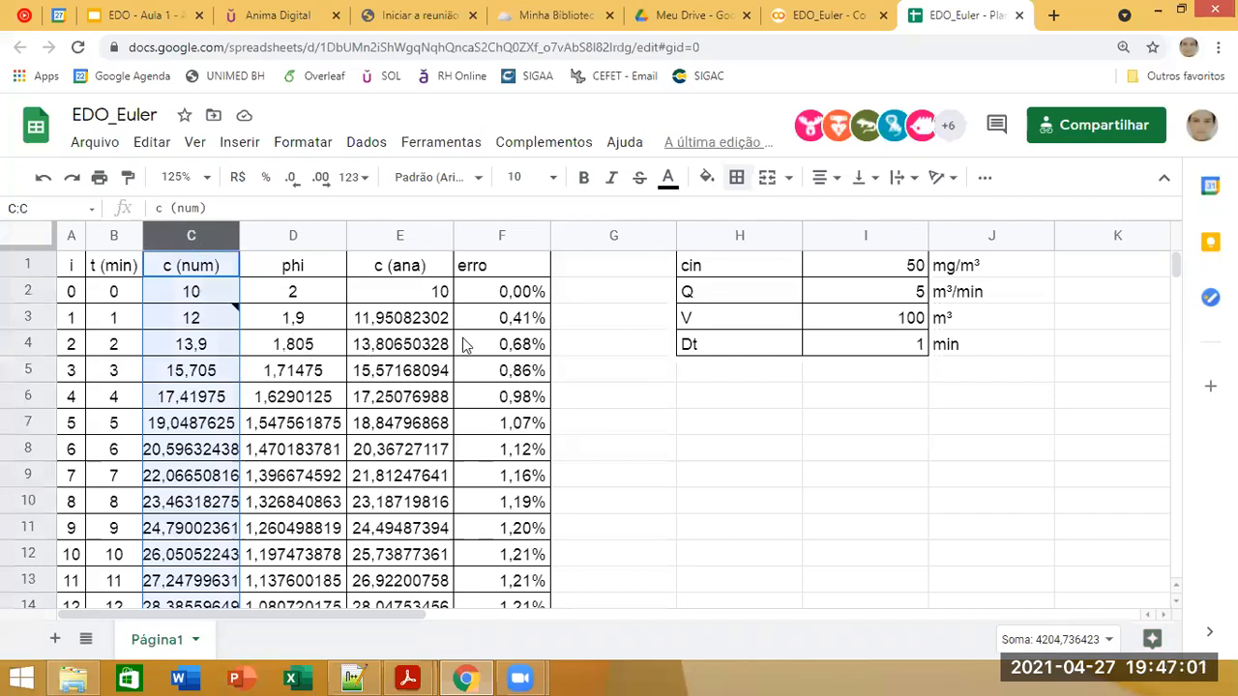
left_click(505, 236)
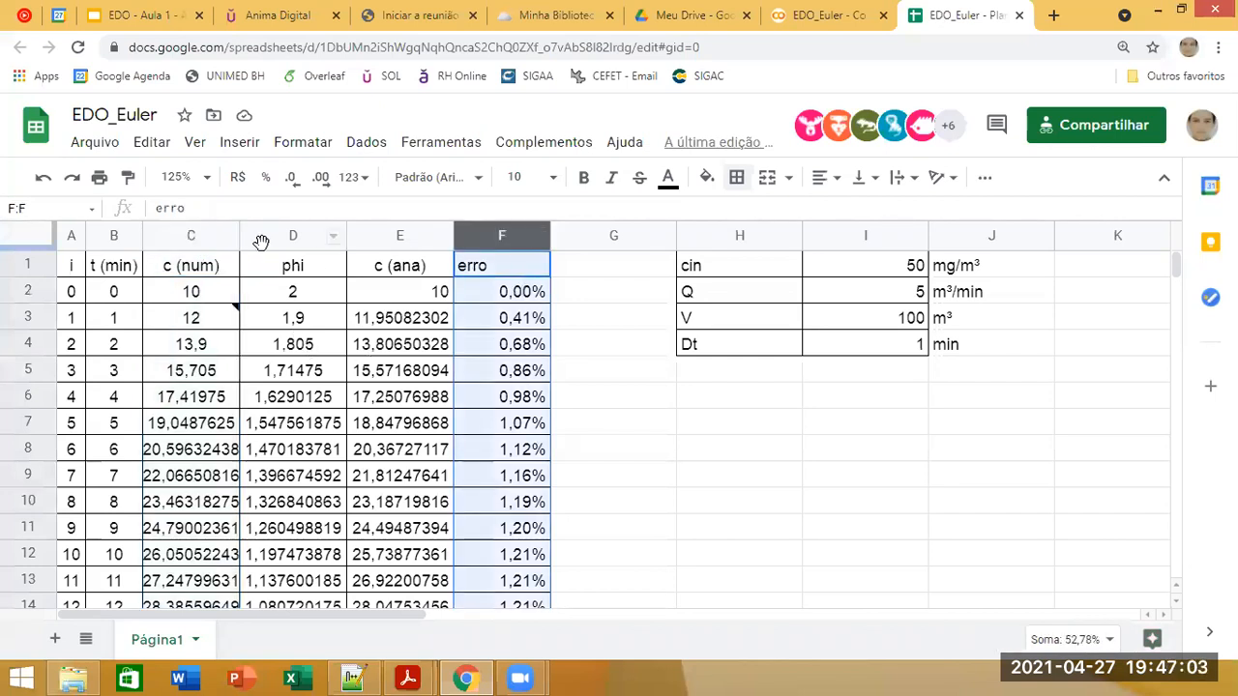
left_click(619, 434)
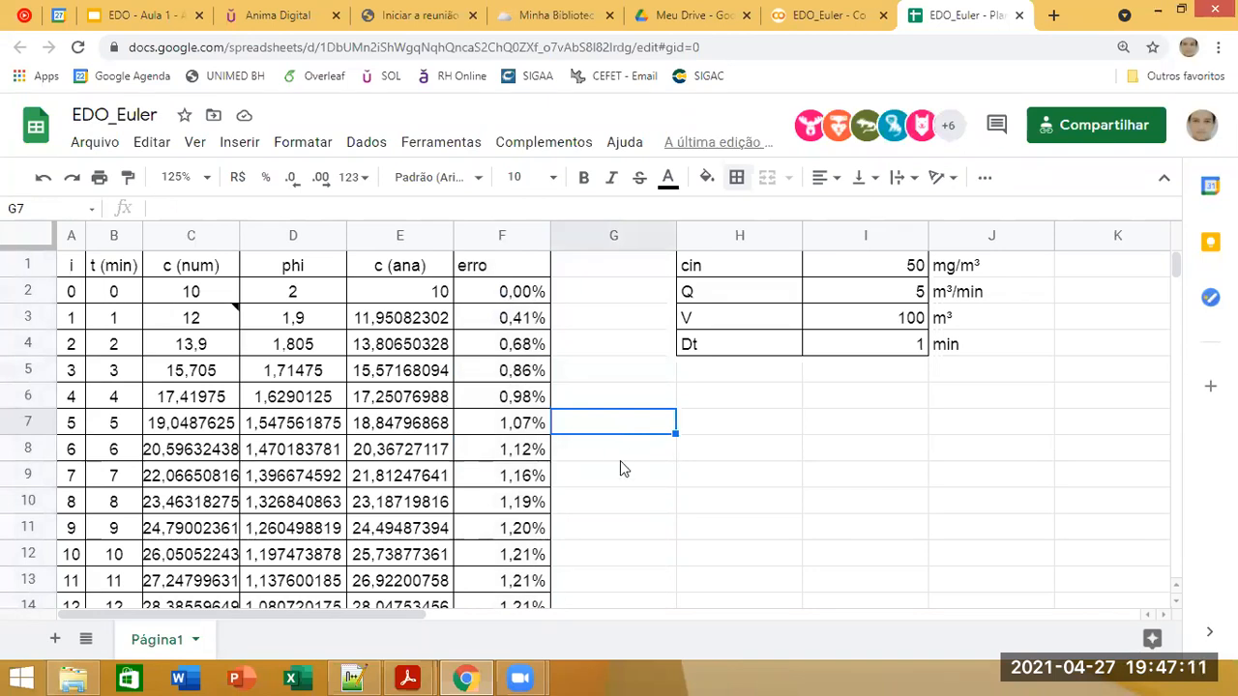
Step: Undo the table extension below row 12 and set the time step Dt in I4 to 10 min
key("ctrl+z")
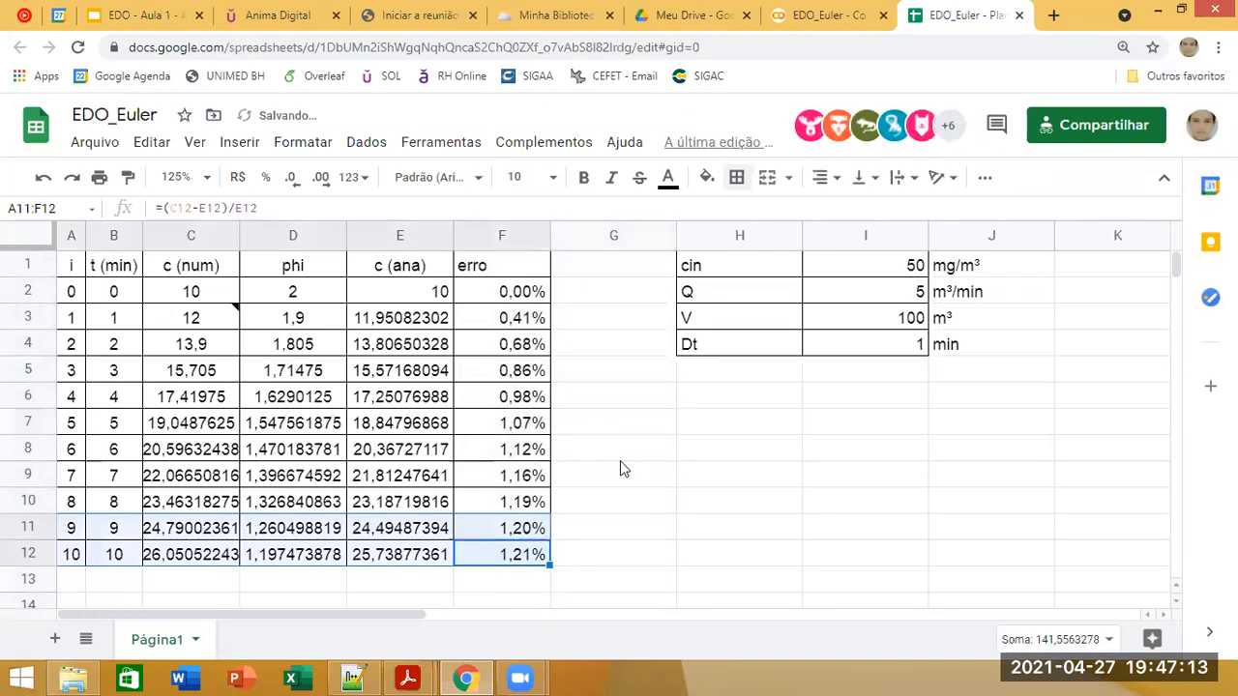
left_click(837, 348)
double_click(837, 345)
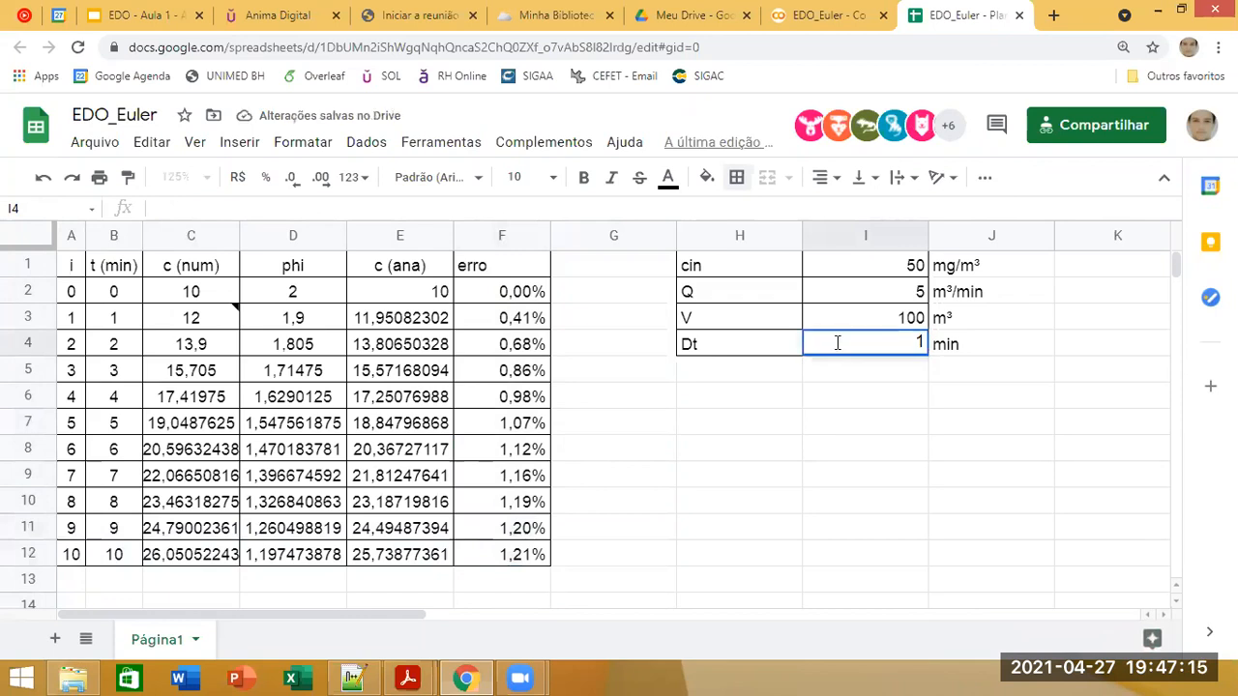
key("Return")
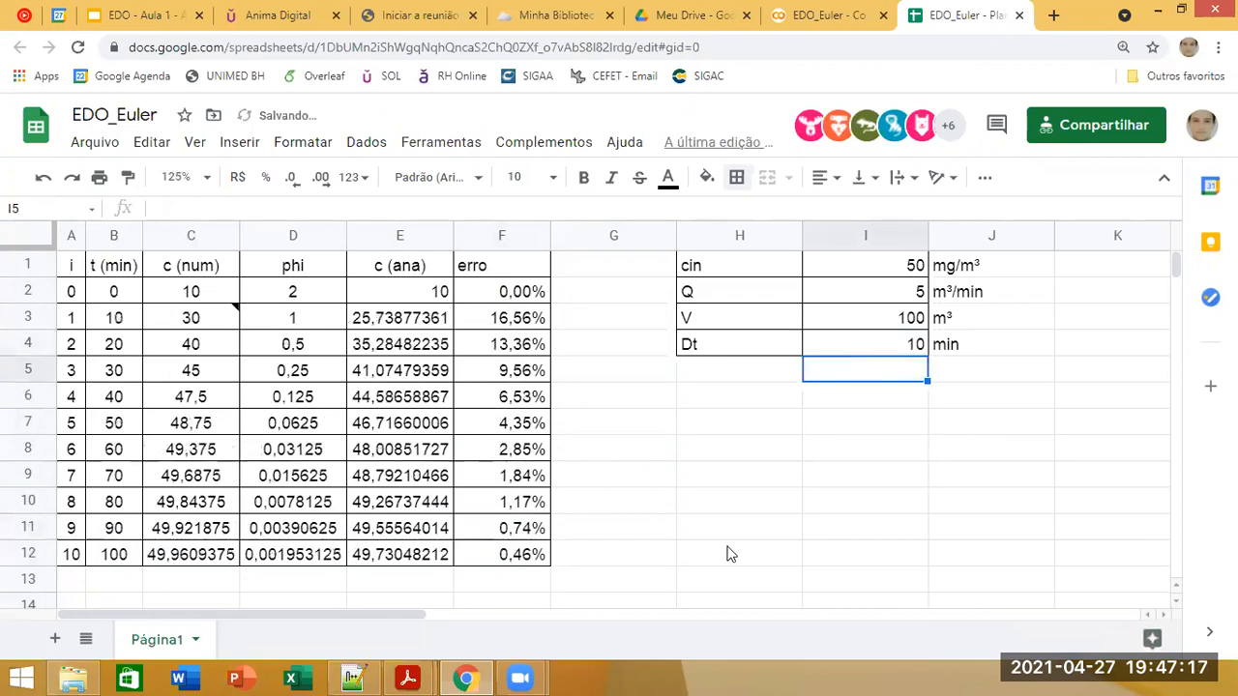
left_click(820, 406)
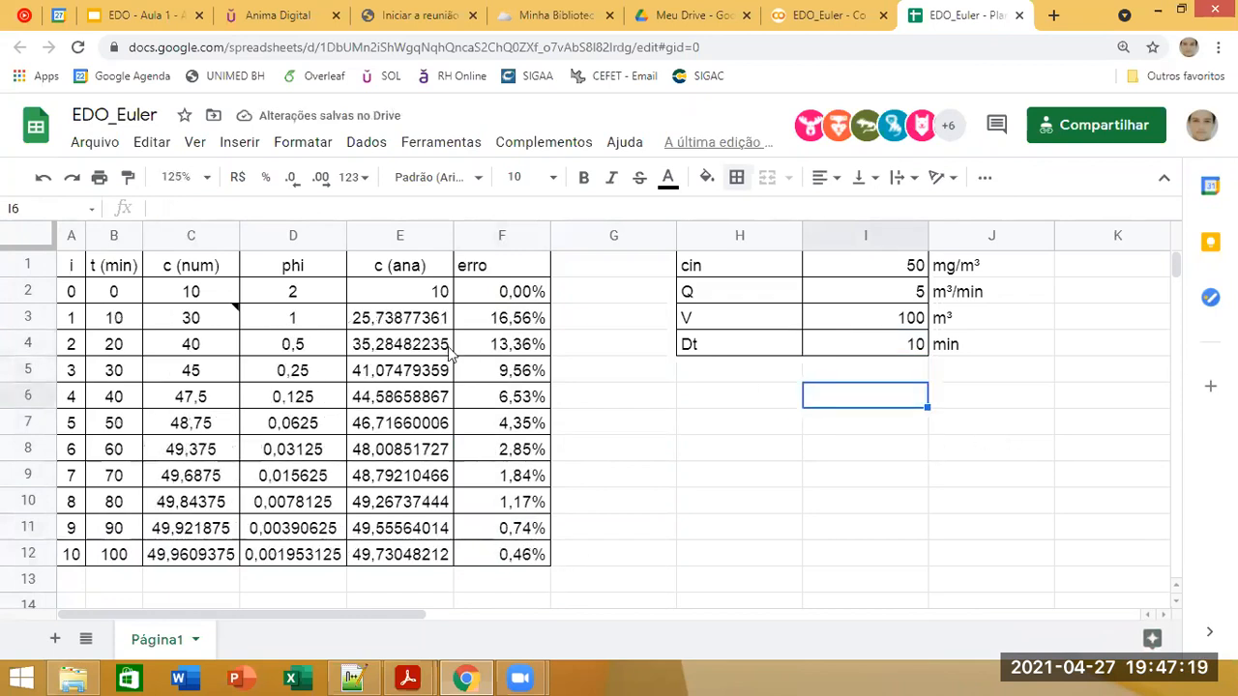
Step: Insert a chart from the time values B2:B12 and the numerical concentrations C2:C12
left_click_drag(113, 295, 114, 554)
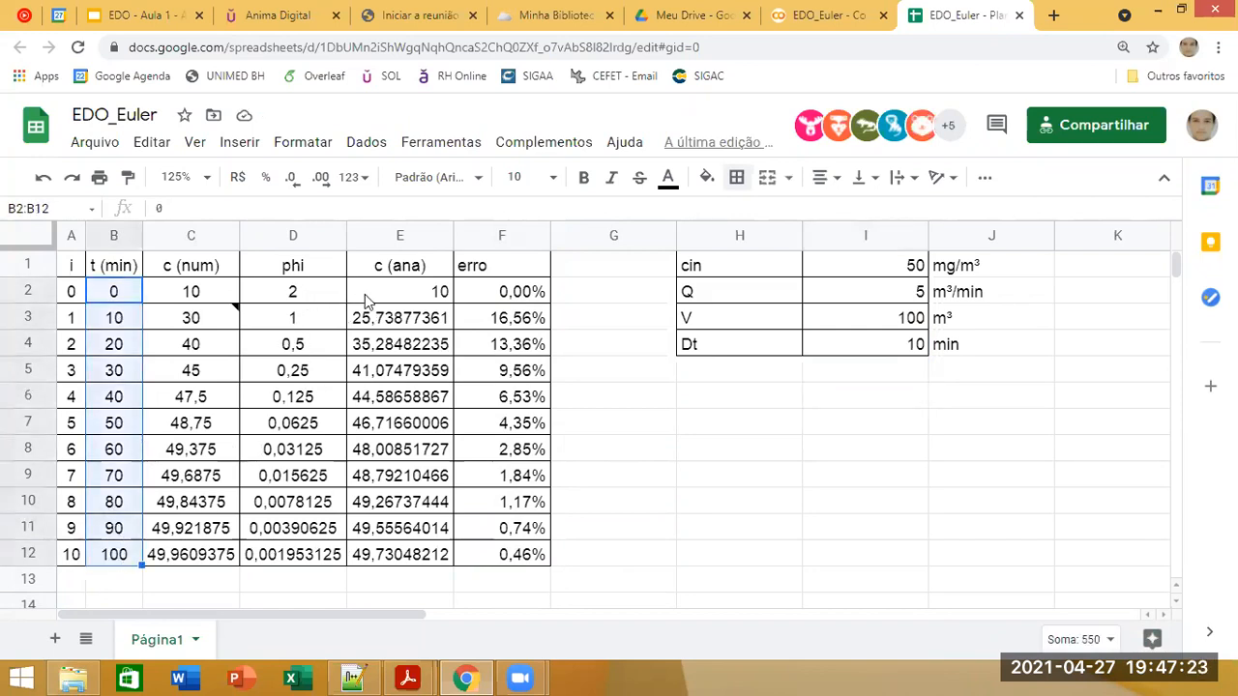
left_click_drag(191, 297, 205, 556)
left_click(239, 143)
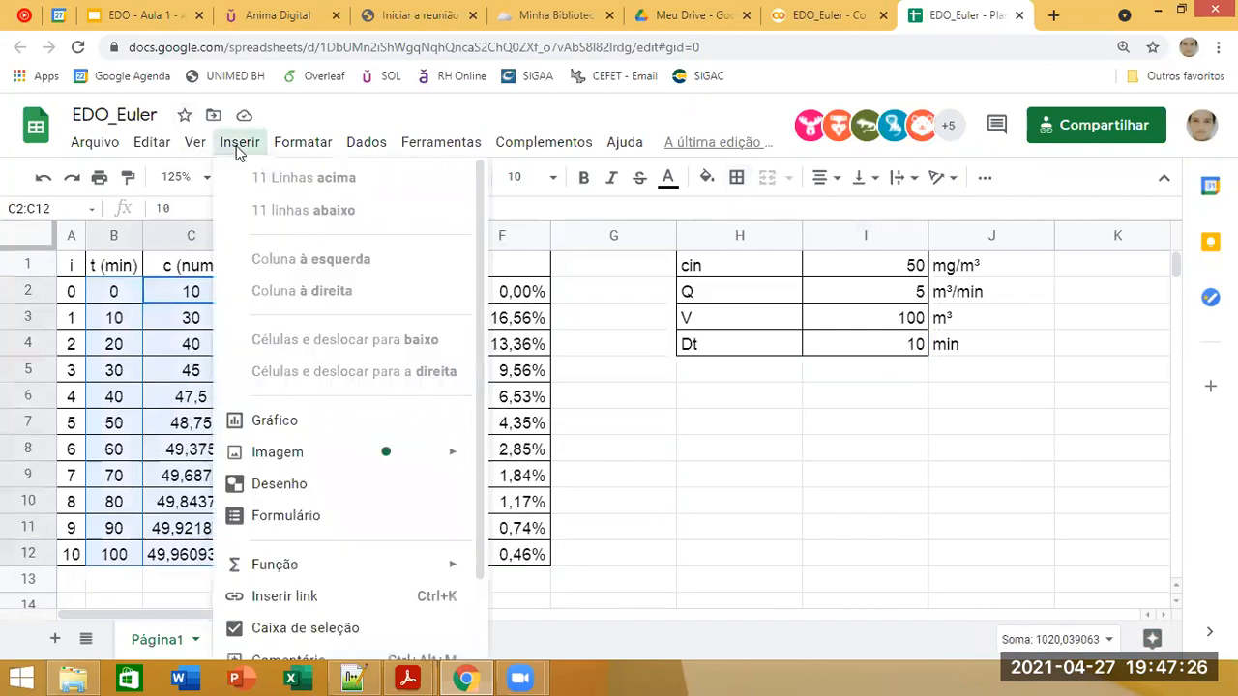
left_click(361, 423)
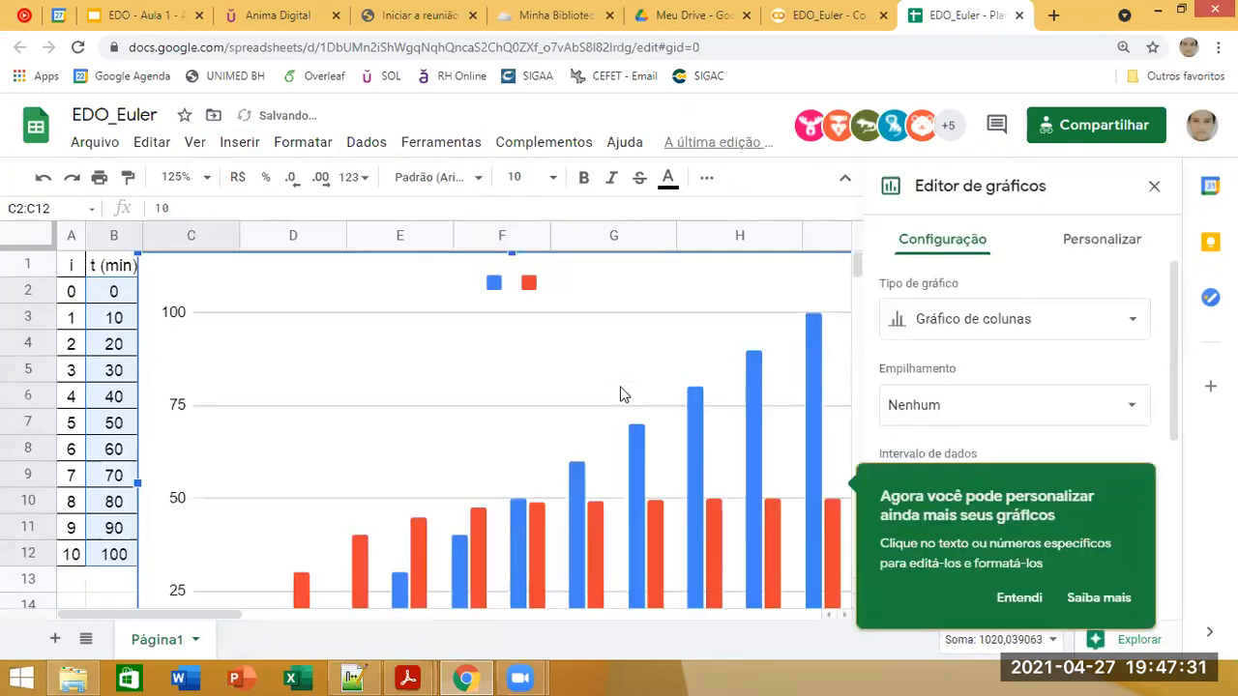
Step: Change the chart type to scatter (Gráfico de dispersão), dismiss the customization tip and close the chart editor
left_click(1013, 331)
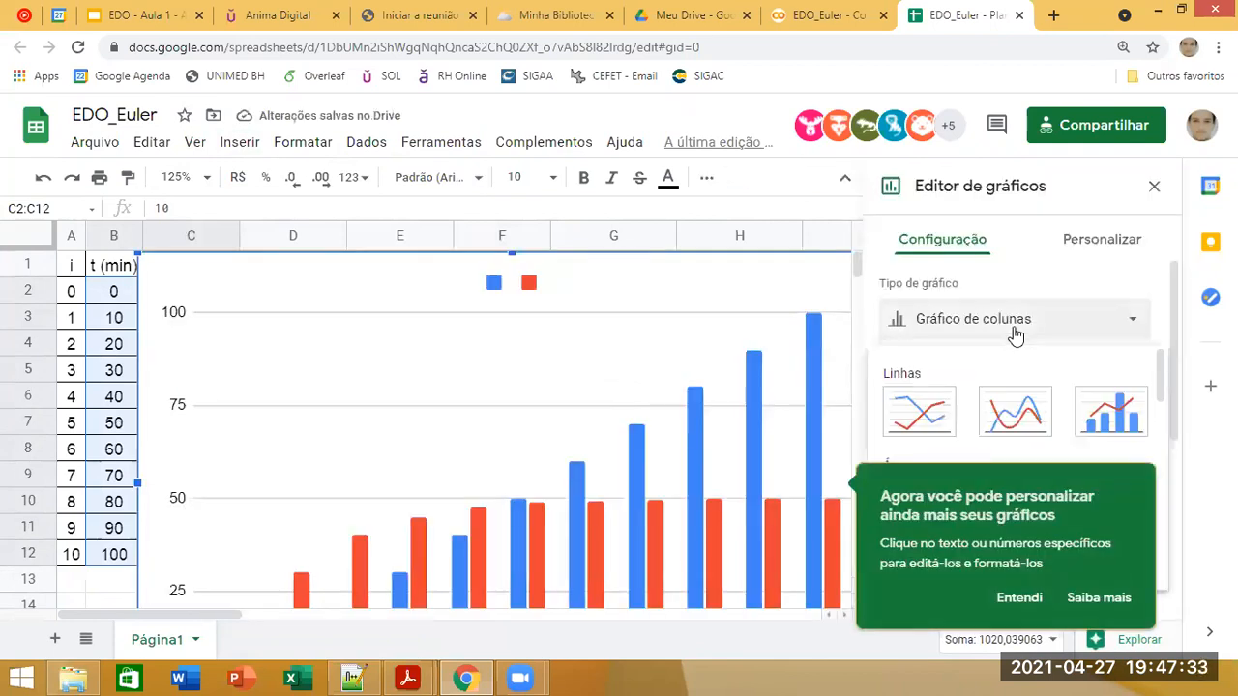
scroll(1020, 353, "down", 8)
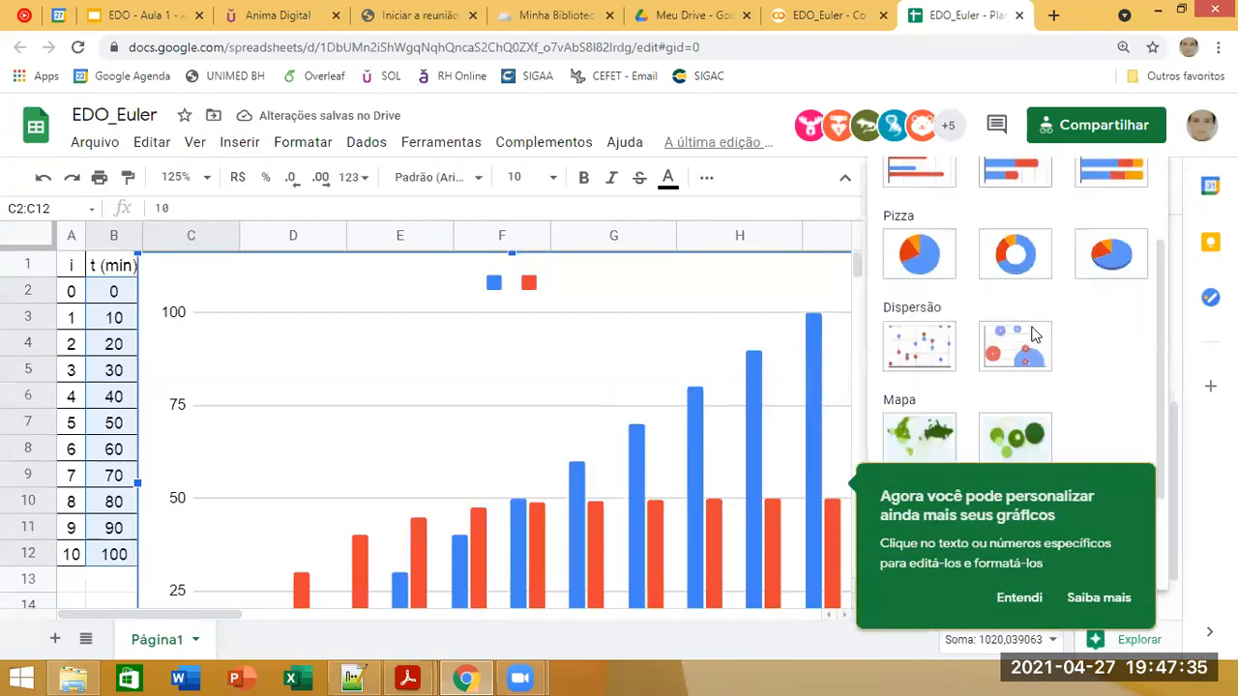
scroll(1034, 334, "up", 3)
left_click(919, 370)
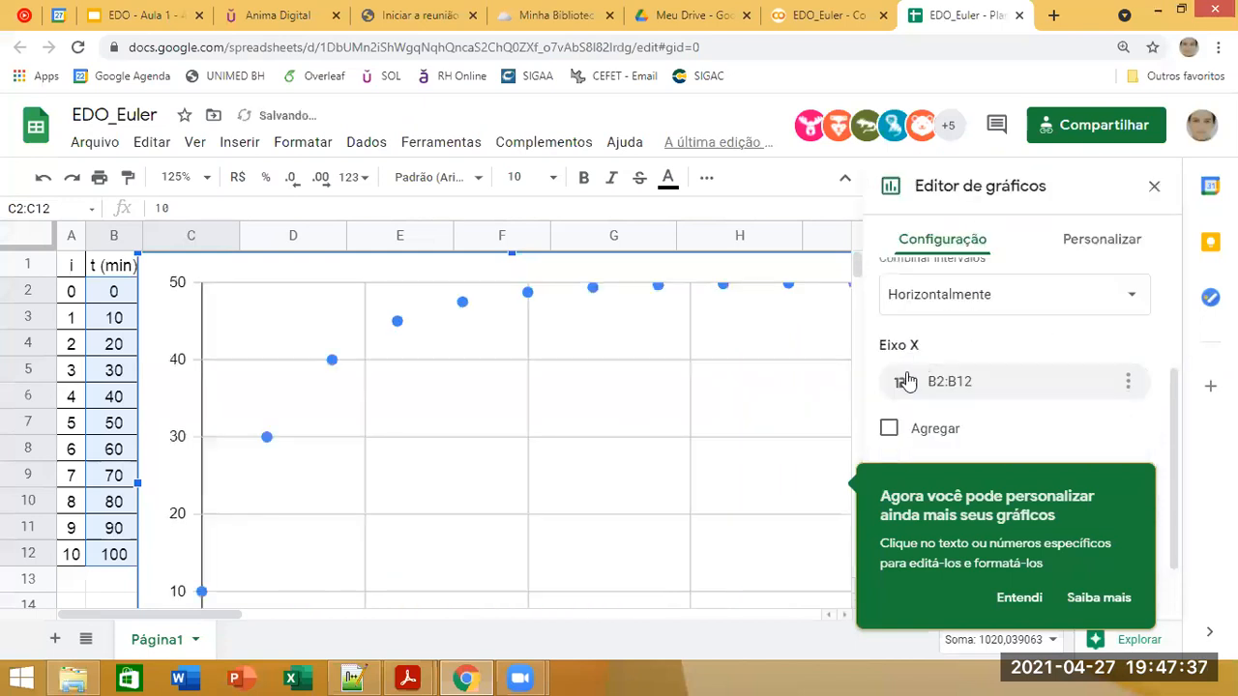
left_click(1025, 600)
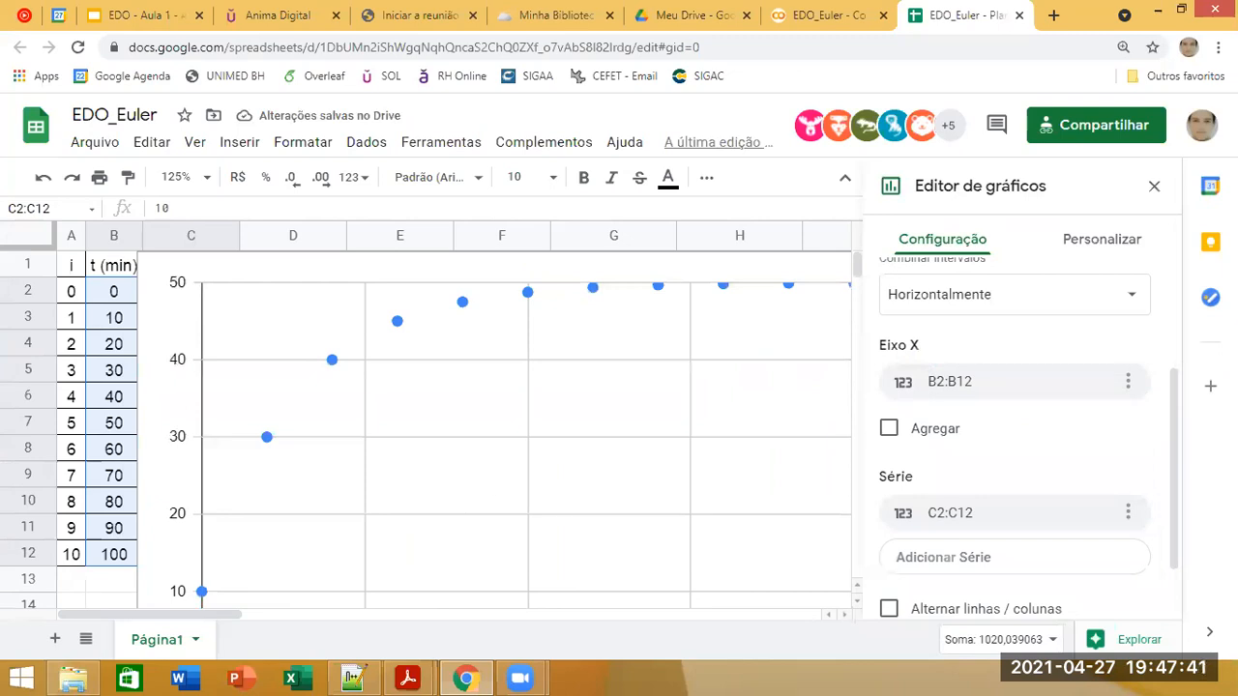
left_click(1154, 186)
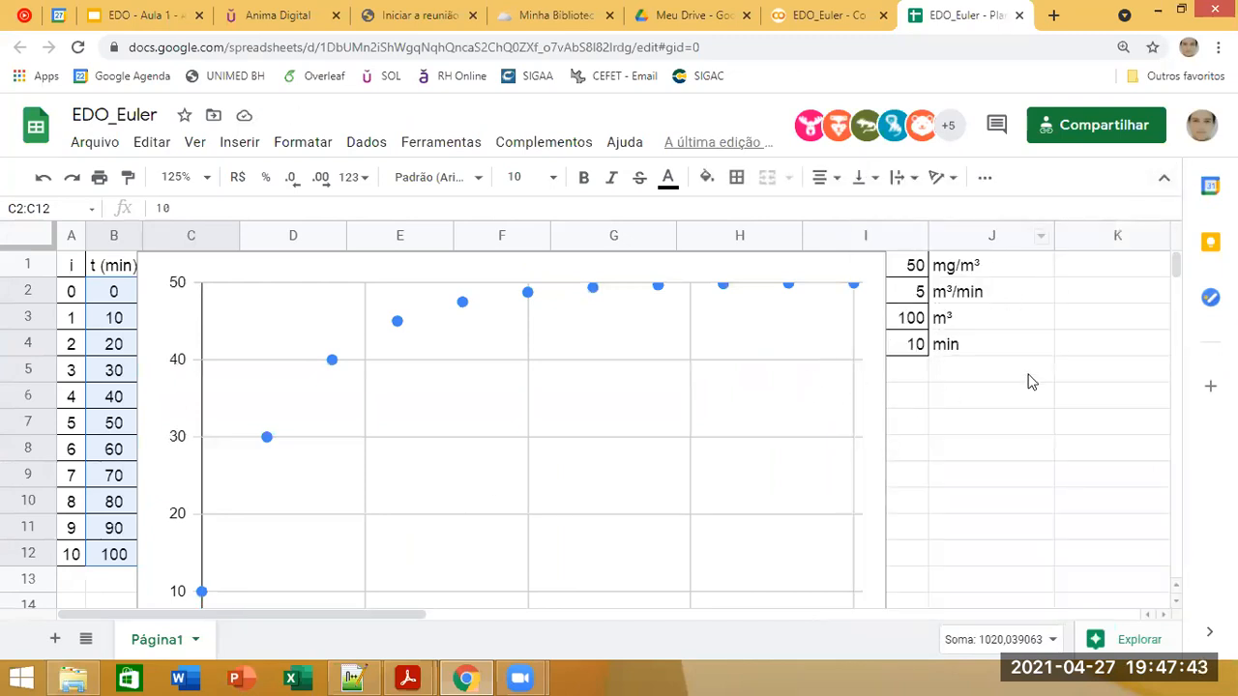
Step: Shrink the scatter chart to about 60% of its width and move it below the parameter table, beside the results table
left_click(1119, 48)
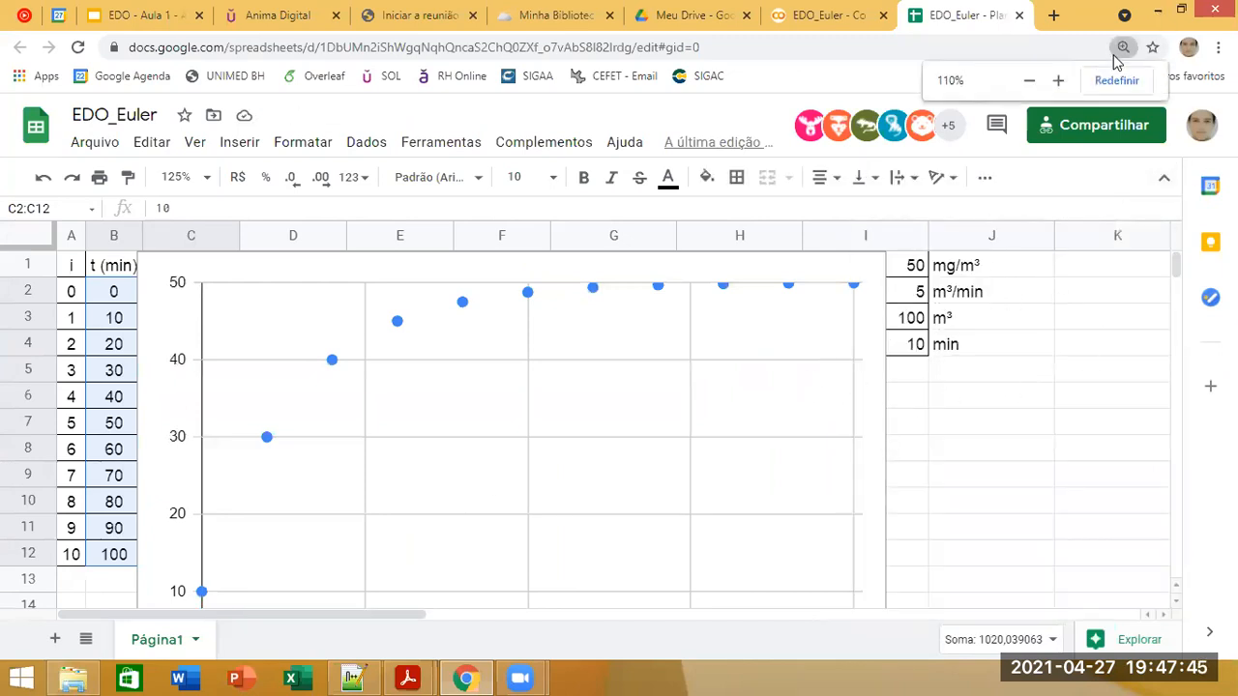
left_click(1030, 81)
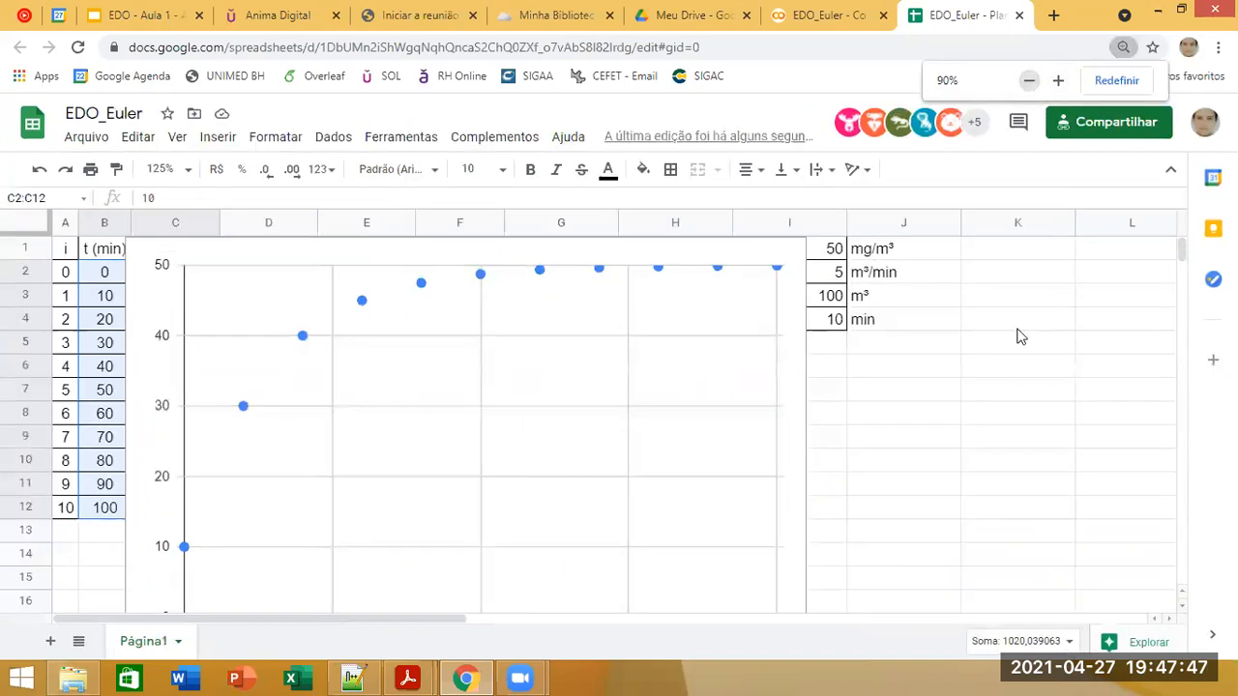
left_click(790, 394)
left_click(711, 454)
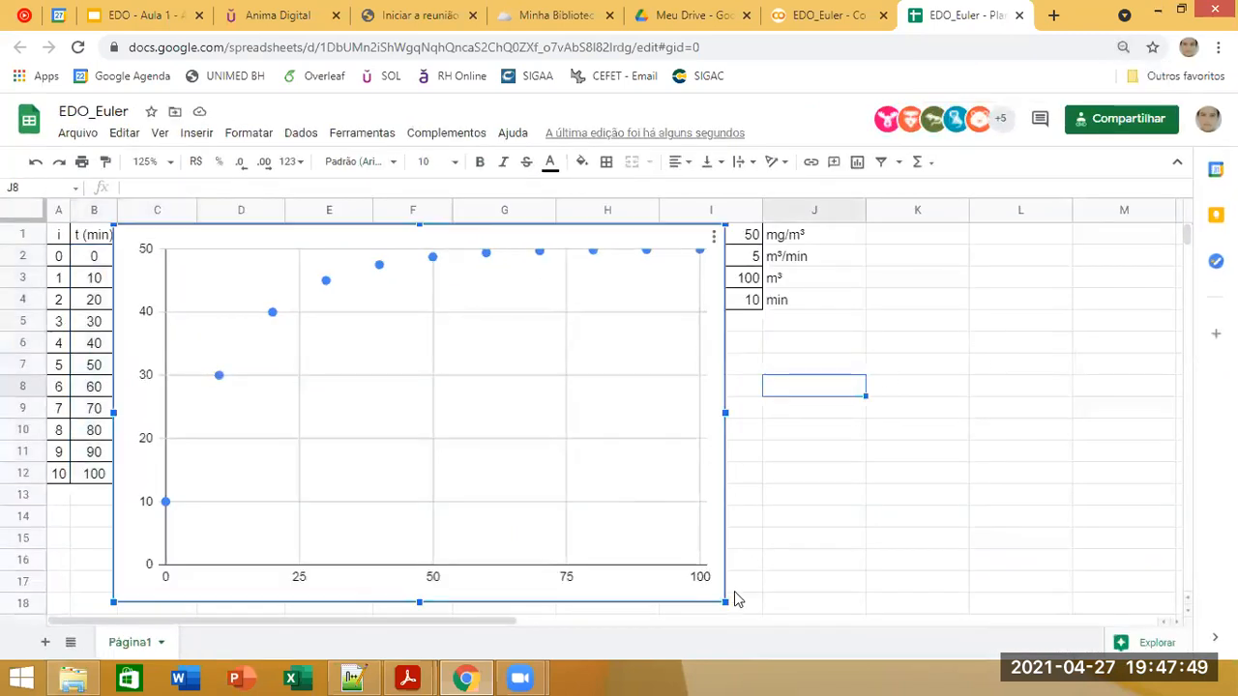
left_click_drag(724, 603, 483, 451)
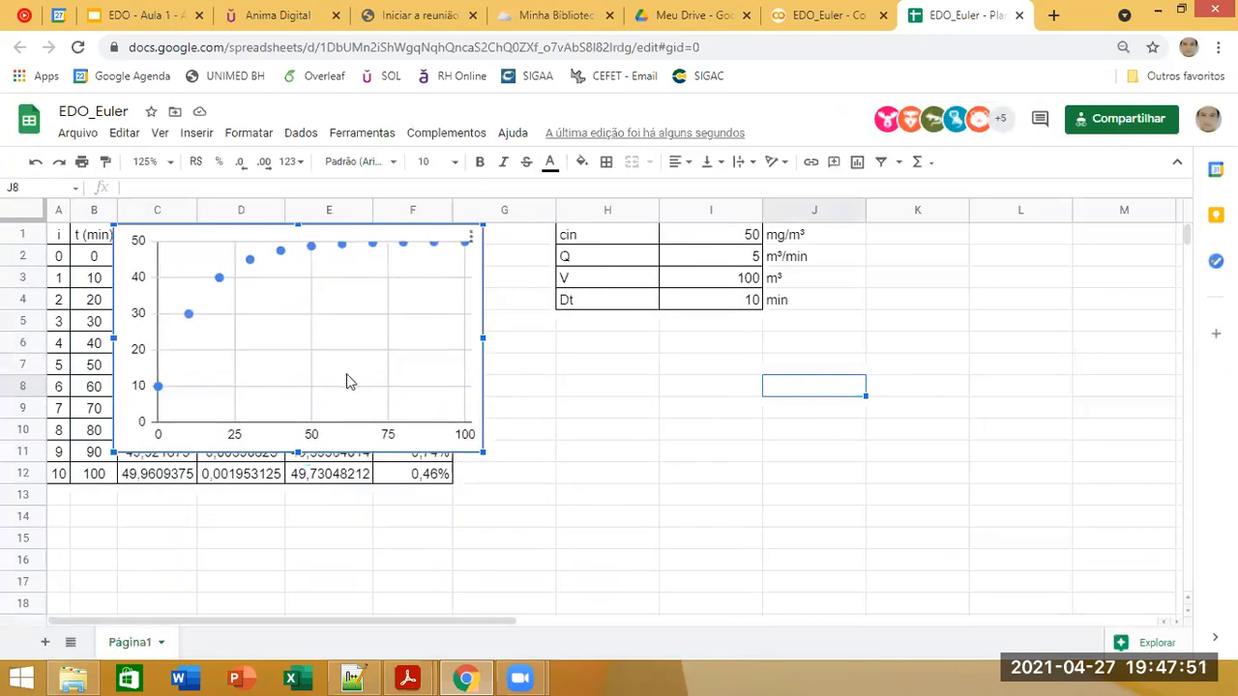
left_click_drag(717, 380, 593, 336)
left_click(1026, 371)
Step: Examine the scatter chart's setup: its data range, chart type, interval combination, X axis and series
right_click(638, 407)
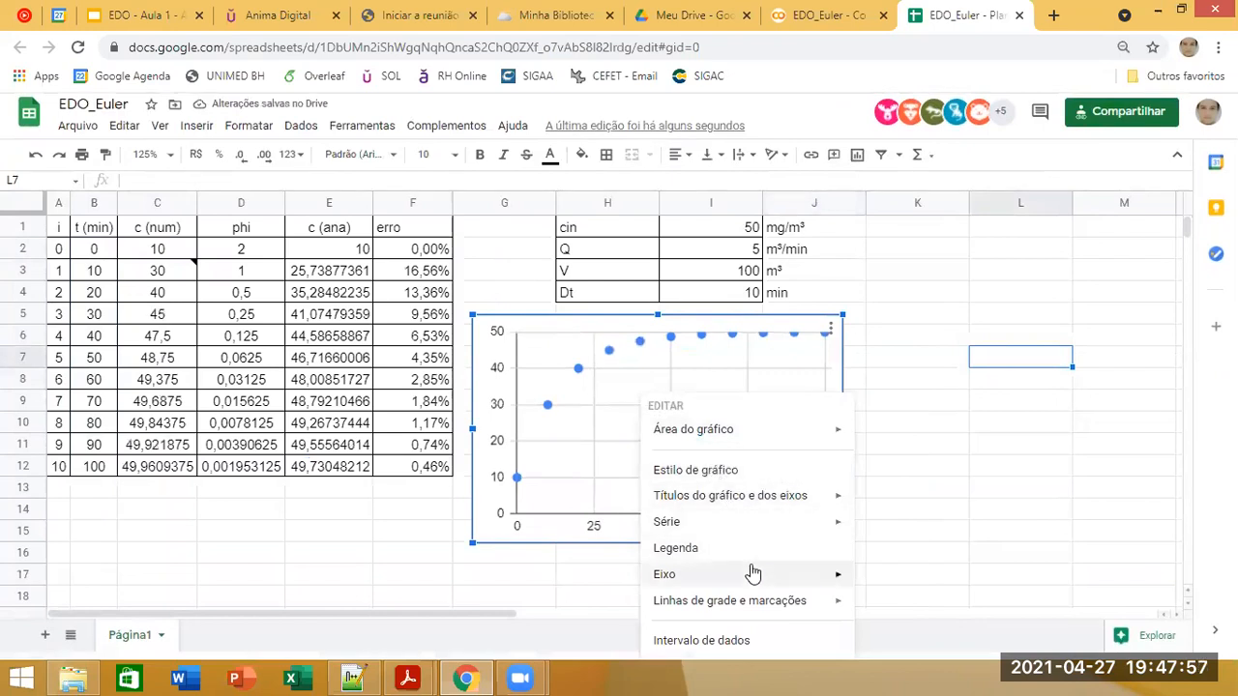
left_click(715, 642)
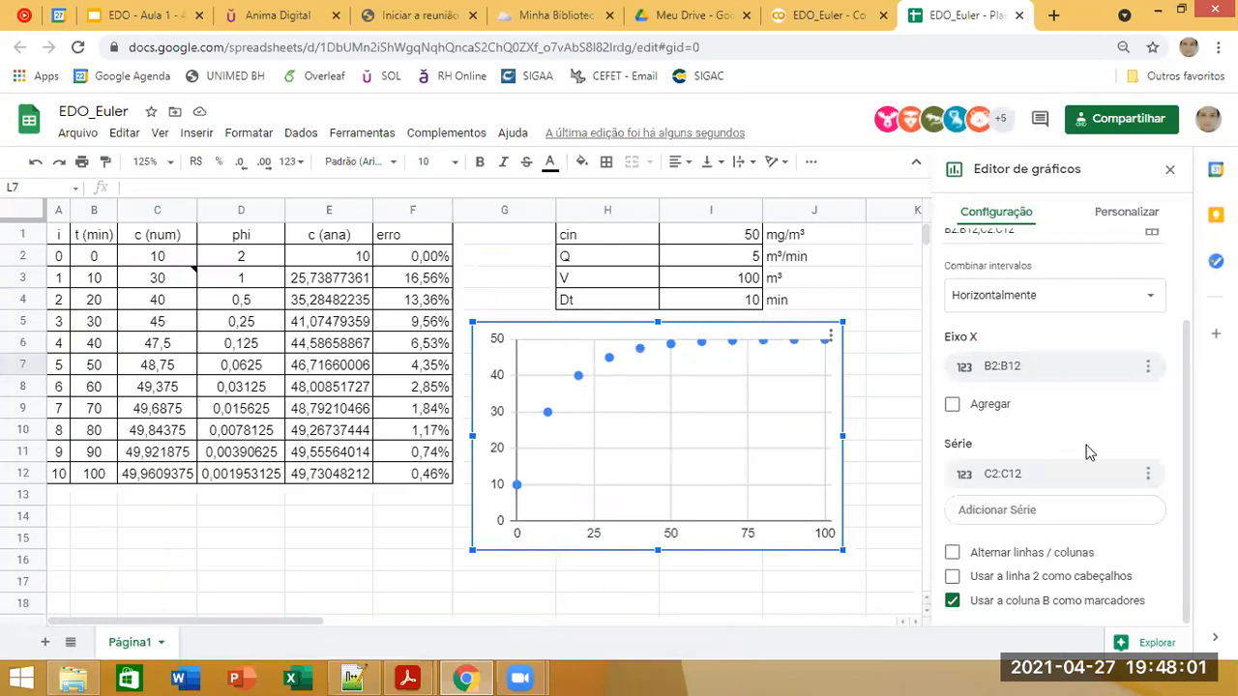
scroll(1087, 453, "up", 2)
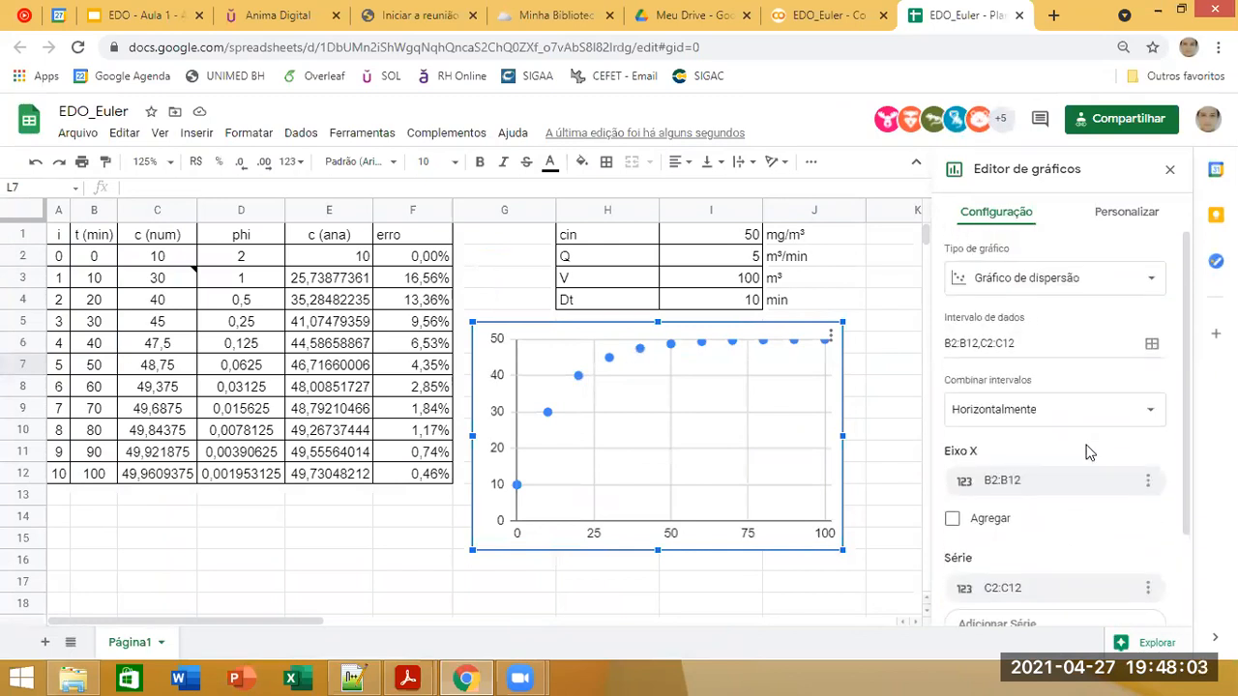
scroll(1087, 453, "down", 2)
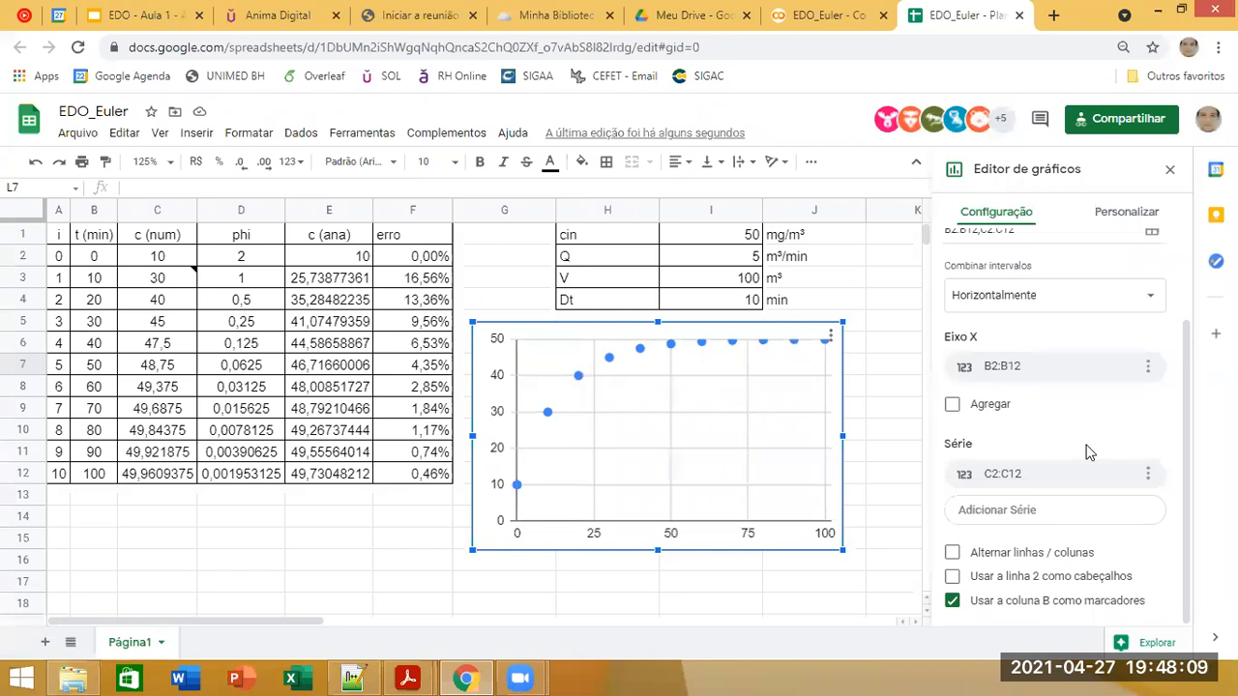
scroll(1086, 452, "up", 2)
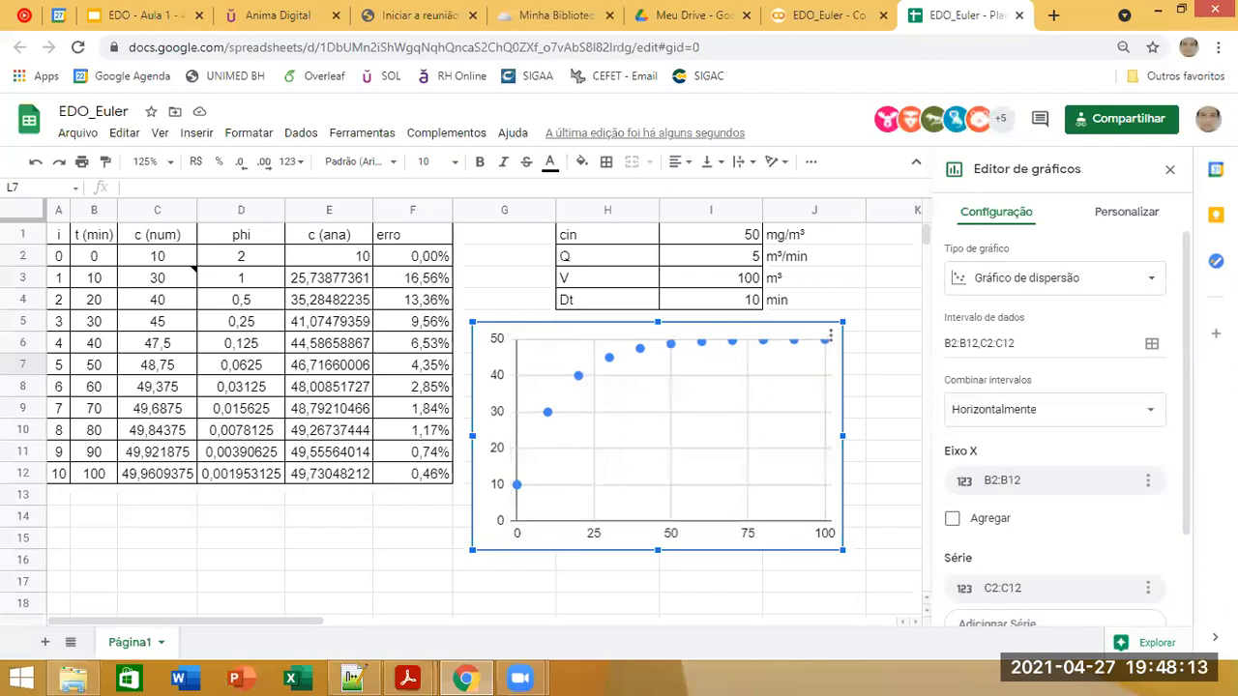
left_click(1031, 287)
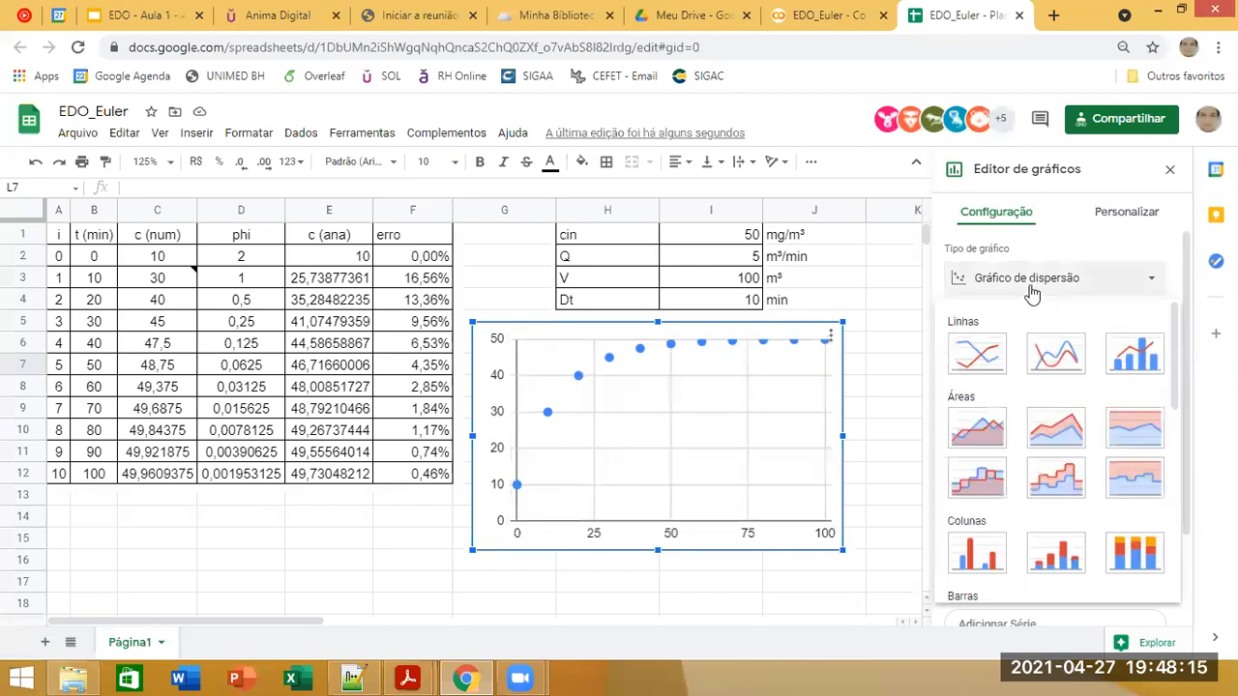
left_click(1031, 291)
left_click(1071, 427)
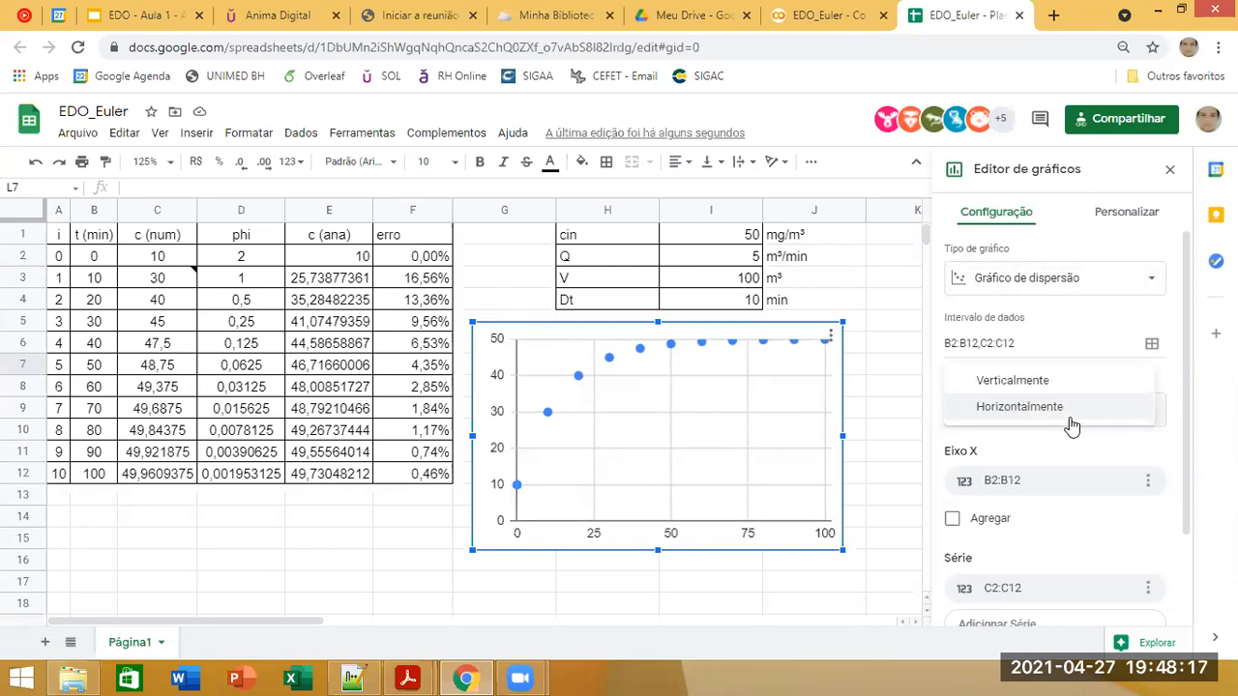
Step: Delete the scatter chart of the numerical concentrations
left_click(596, 414)
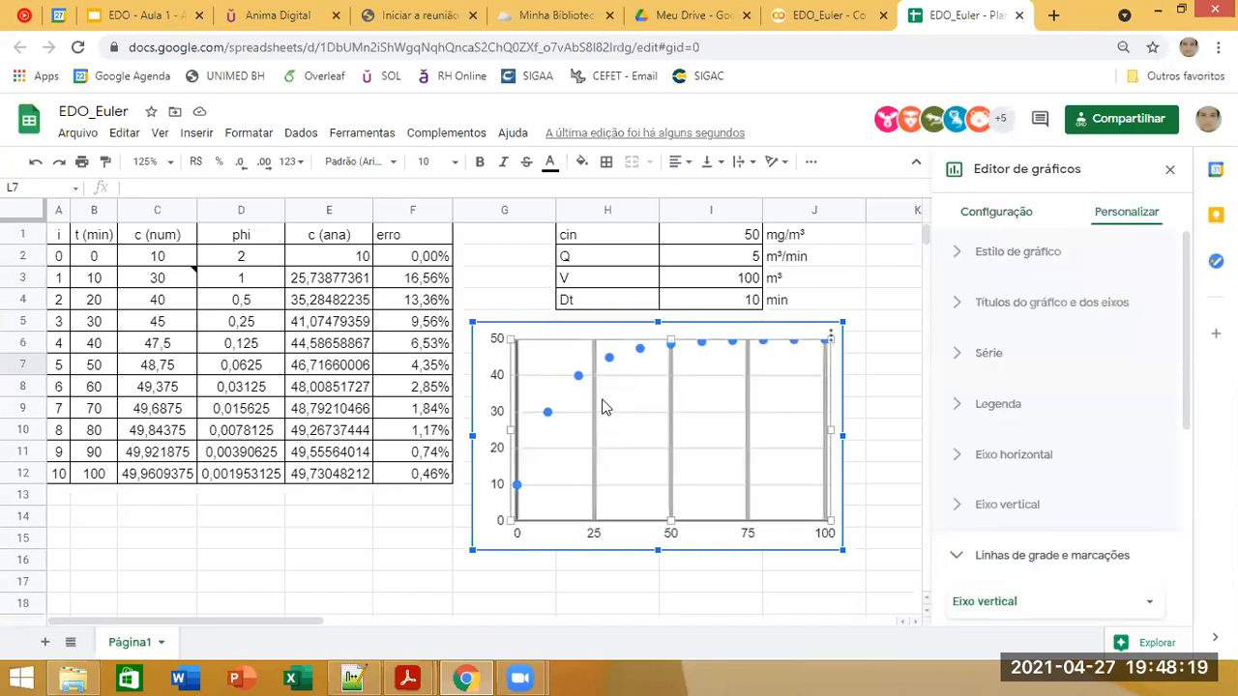
right_click(602, 406)
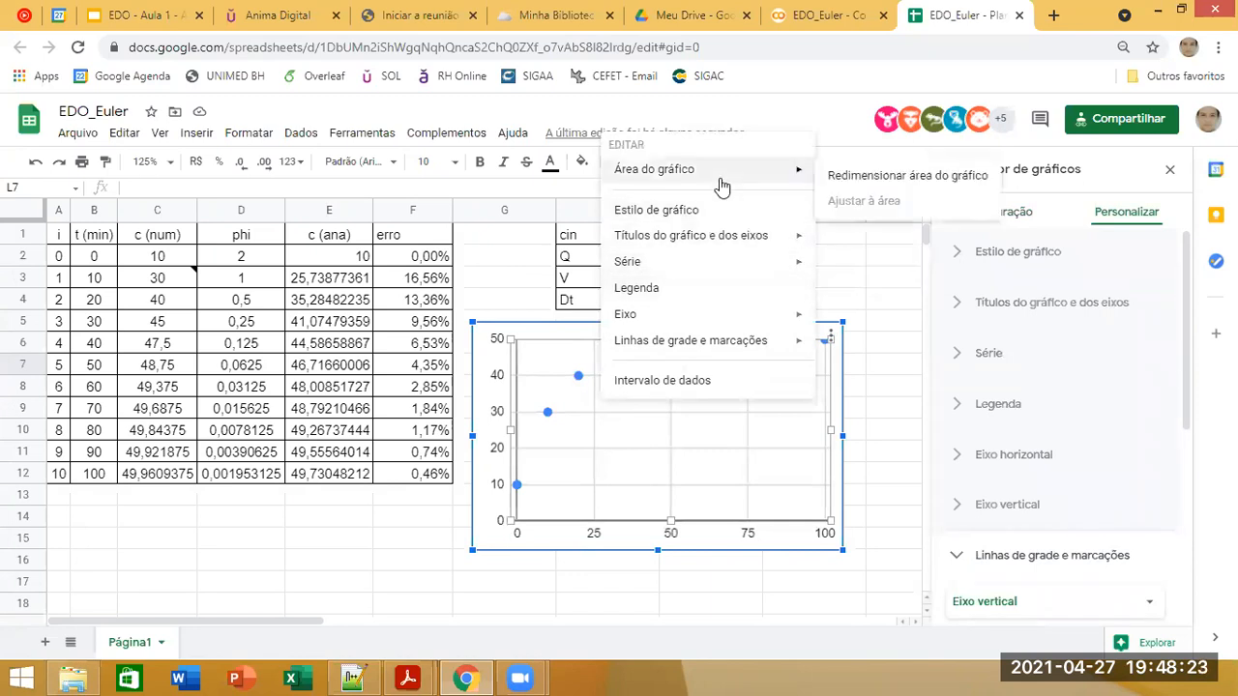
left_click(583, 329)
key("Delete")
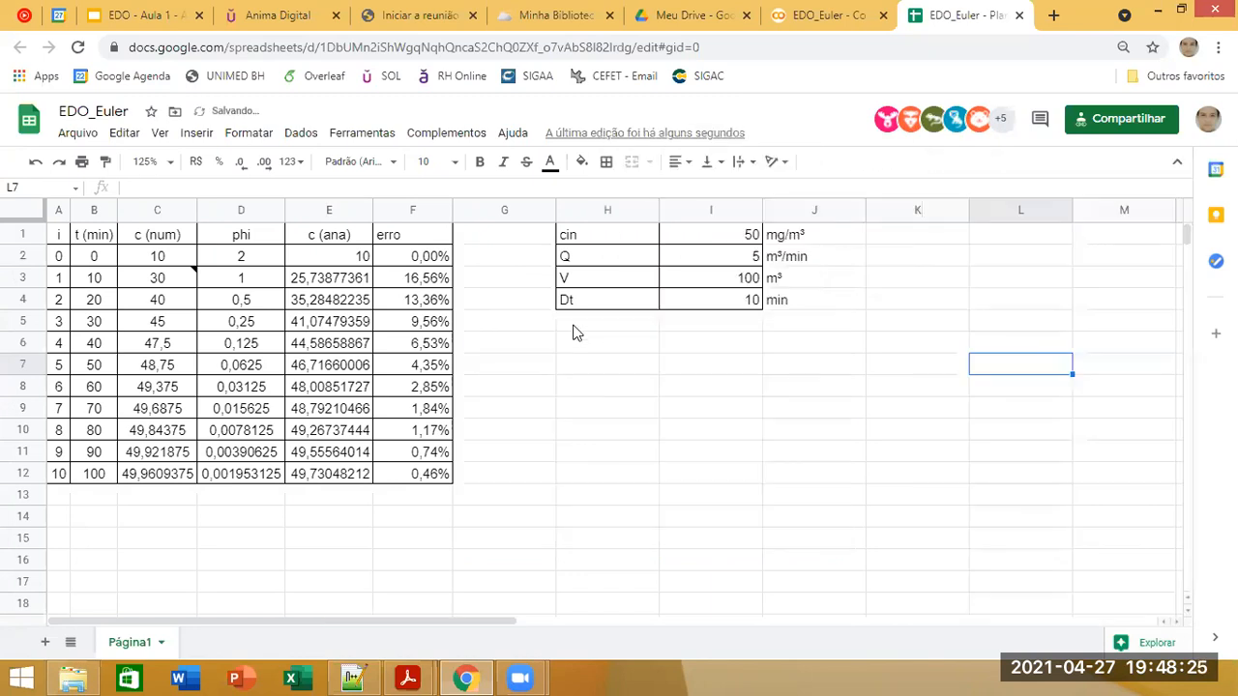
Step: Insert a chart from the times and numerical concentrations in B2:C12 together with the analytical concentrations in E2:E12
left_click(84, 264)
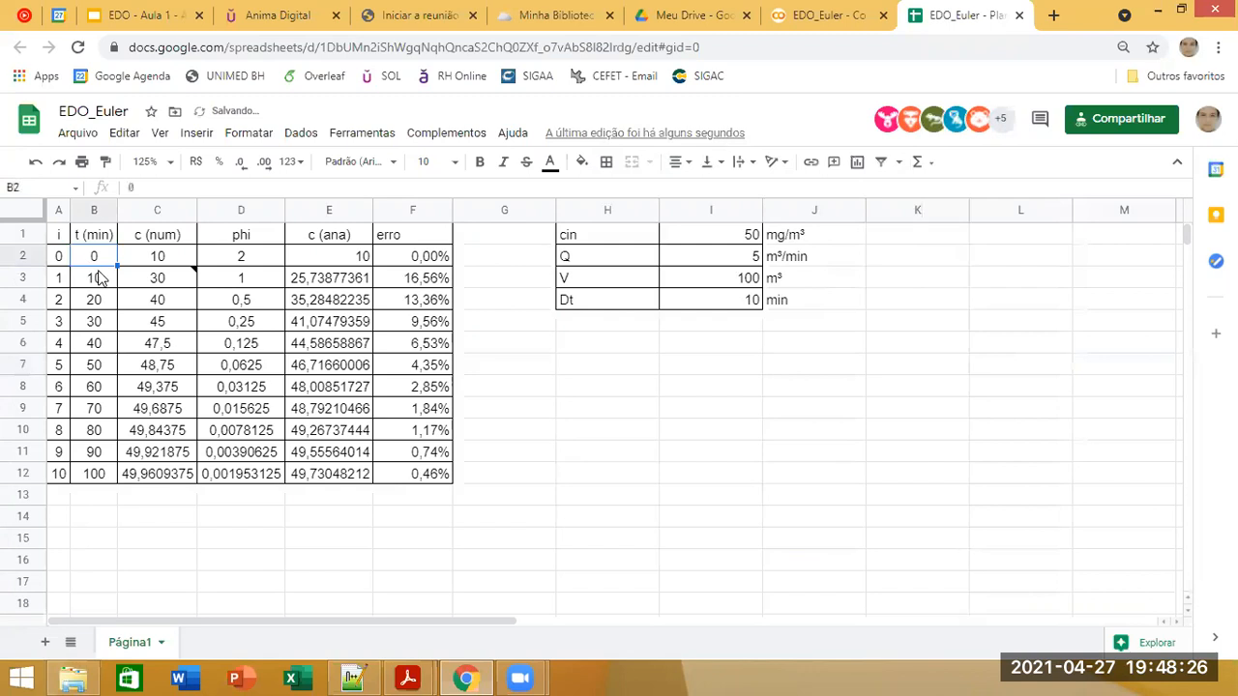
left_click(87, 478, "shift")
left_click_drag(97, 257, 185, 472)
left_click_drag(363, 261, 333, 474)
left_click(197, 132)
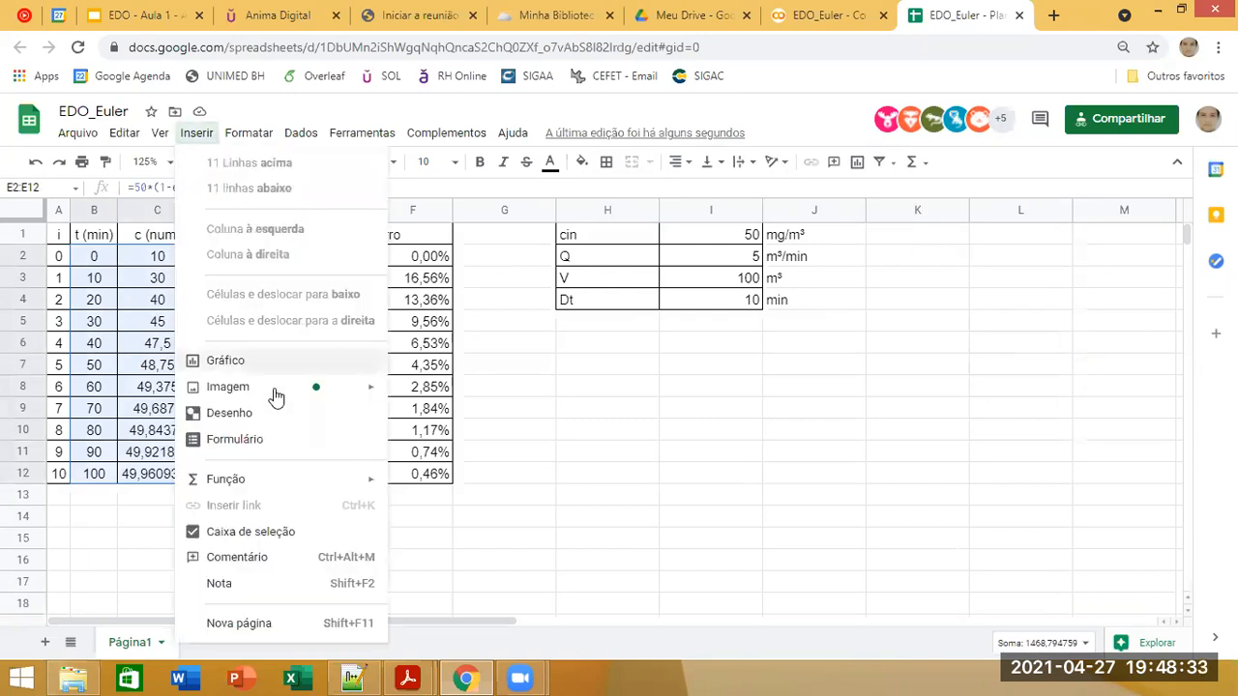
mouse_move(272, 397)
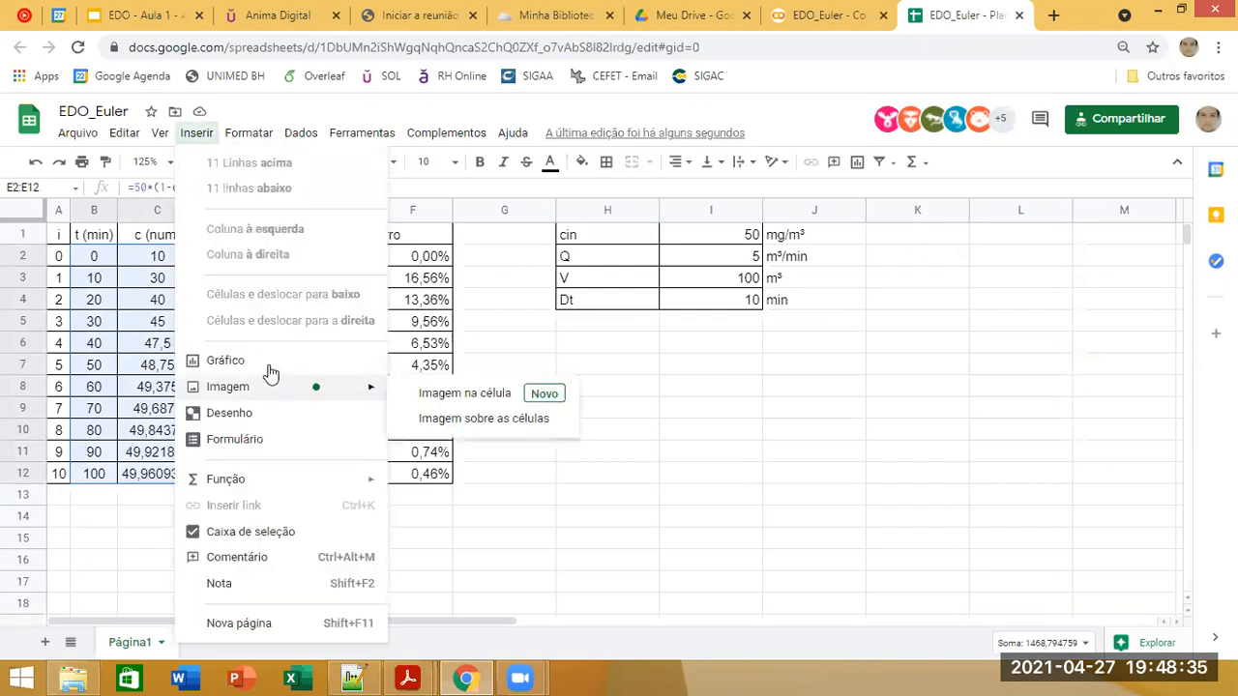
left_click(307, 367)
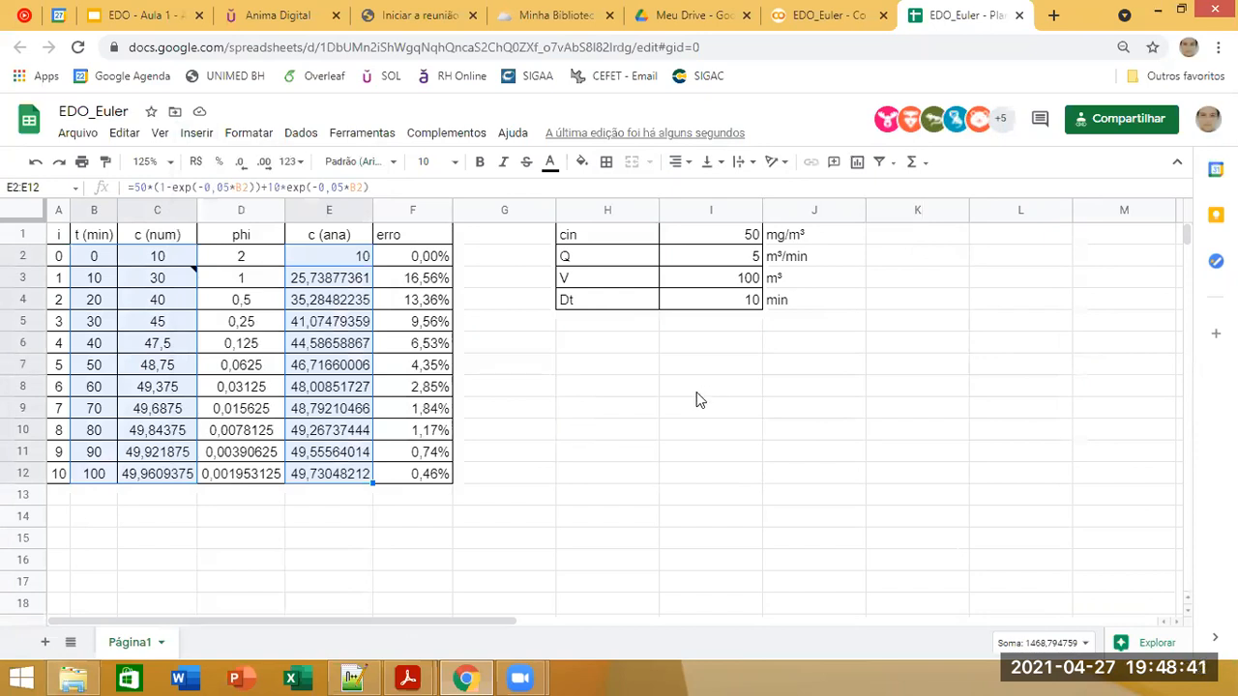
Step: Change the new chart's type to scatter (Gráfico de dispersão) and close the chart editor
left_click(1025, 283)
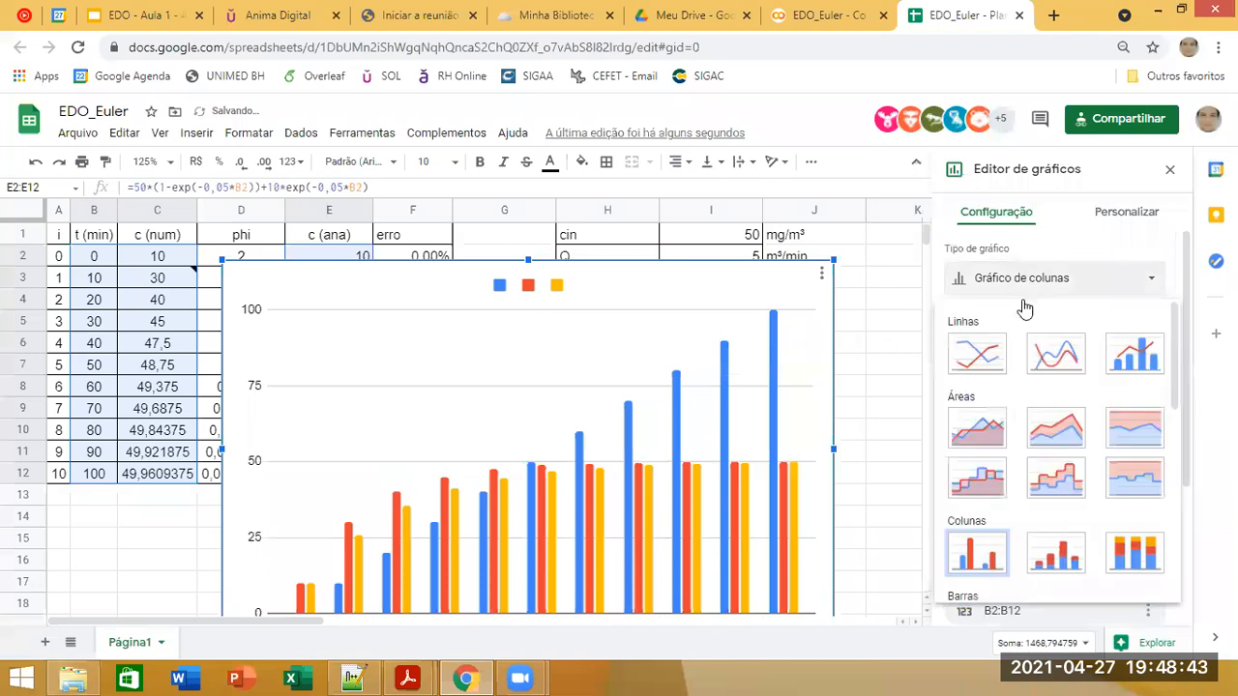
scroll(971, 505, "down", 3)
left_click(972, 505)
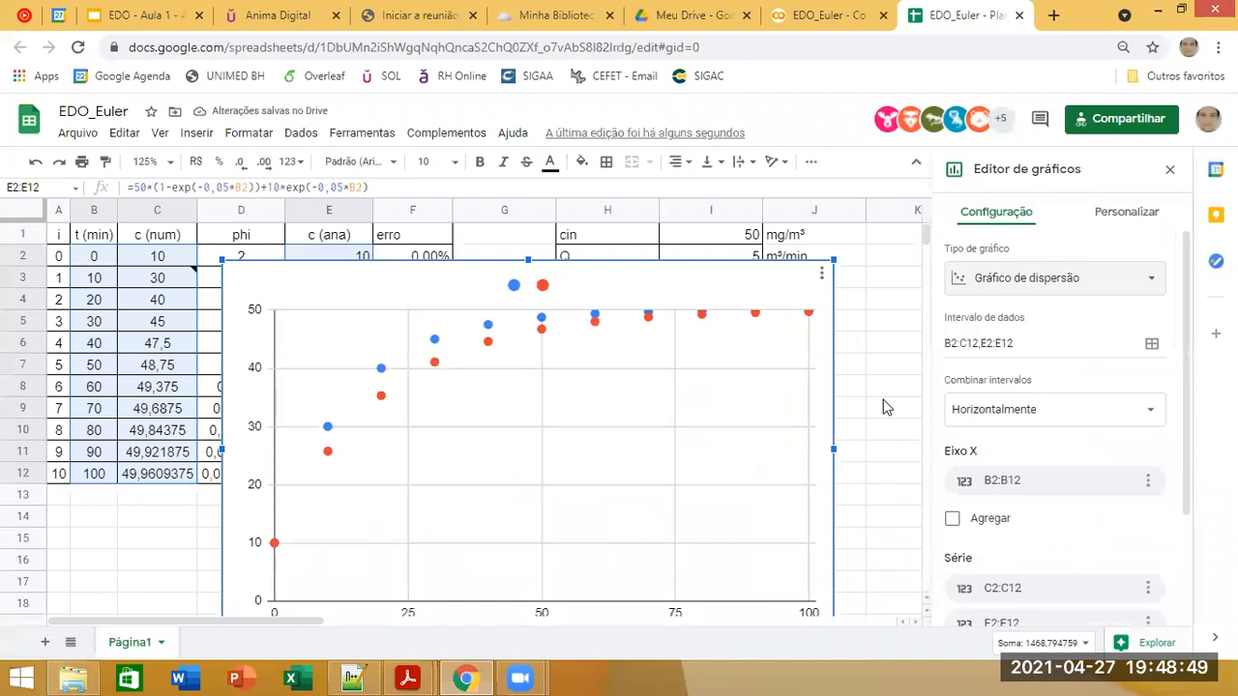
left_click(859, 303)
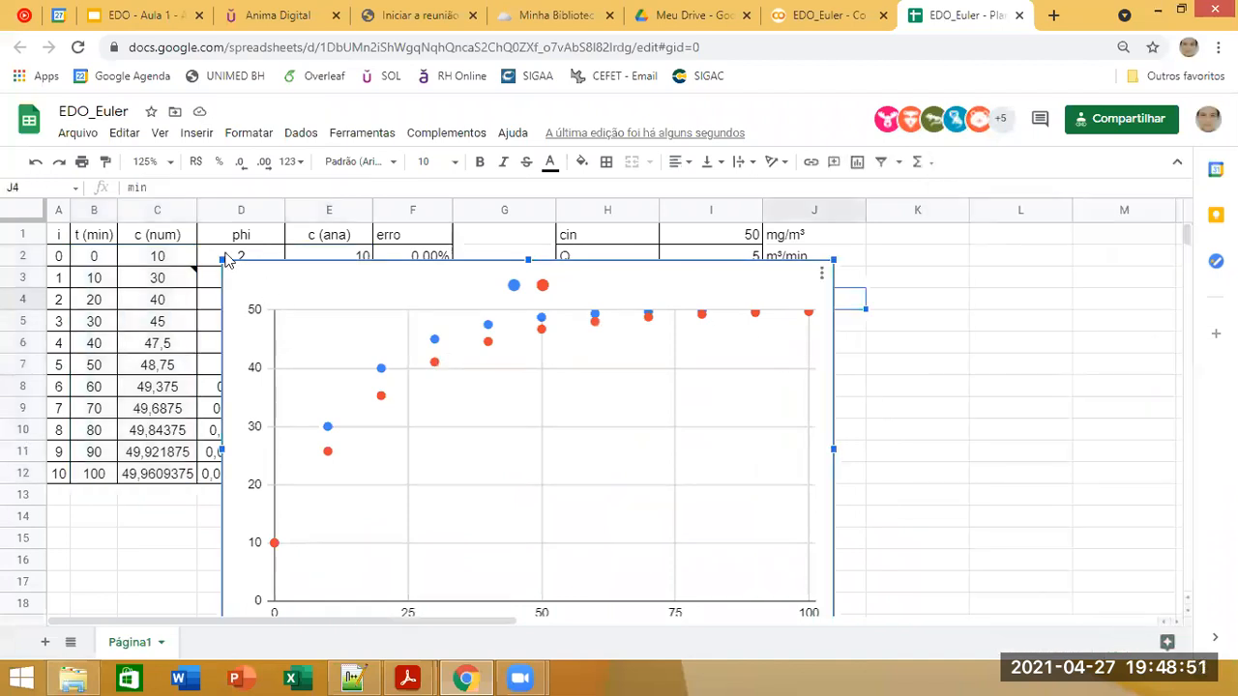
Step: Shrink the two-series scatter chart to about 60% of its width and move it below the parameter table
left_click_drag(220, 257, 339, 334)
left_click_drag(585, 403, 681, 331)
left_click(977, 468)
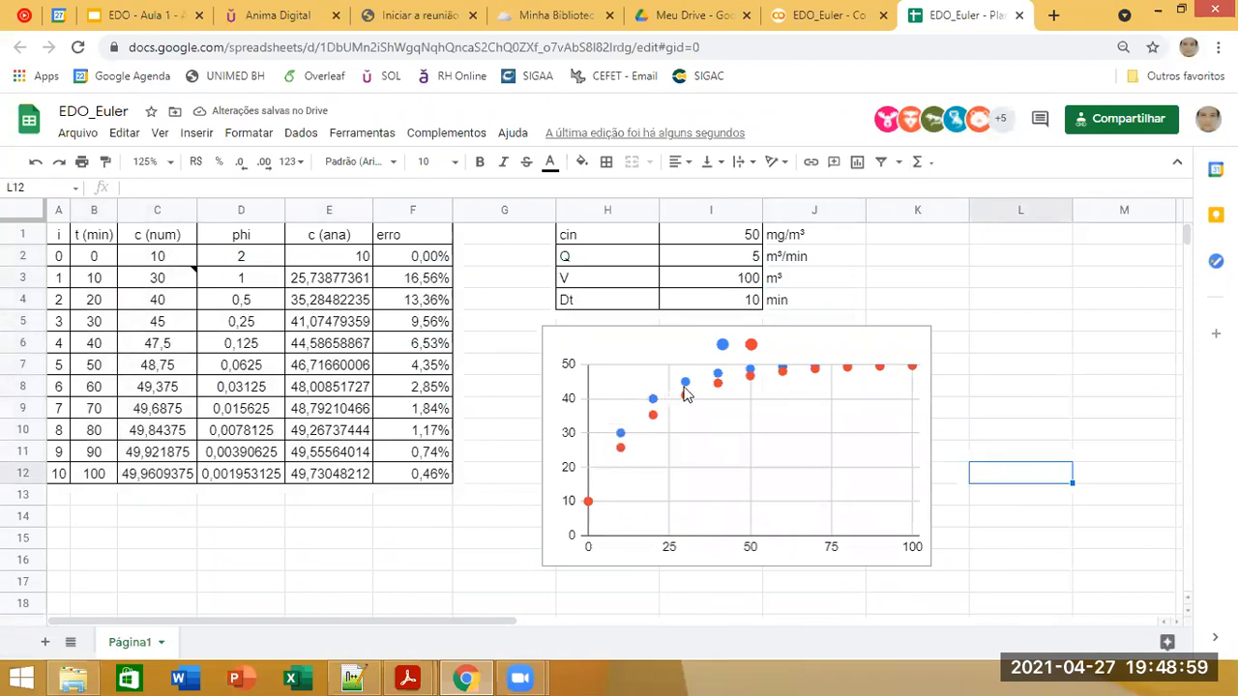
Step: Examine the numerical and analytical points in the chart, its series options, and the matching time, concentration and error cells
left_click(722, 350)
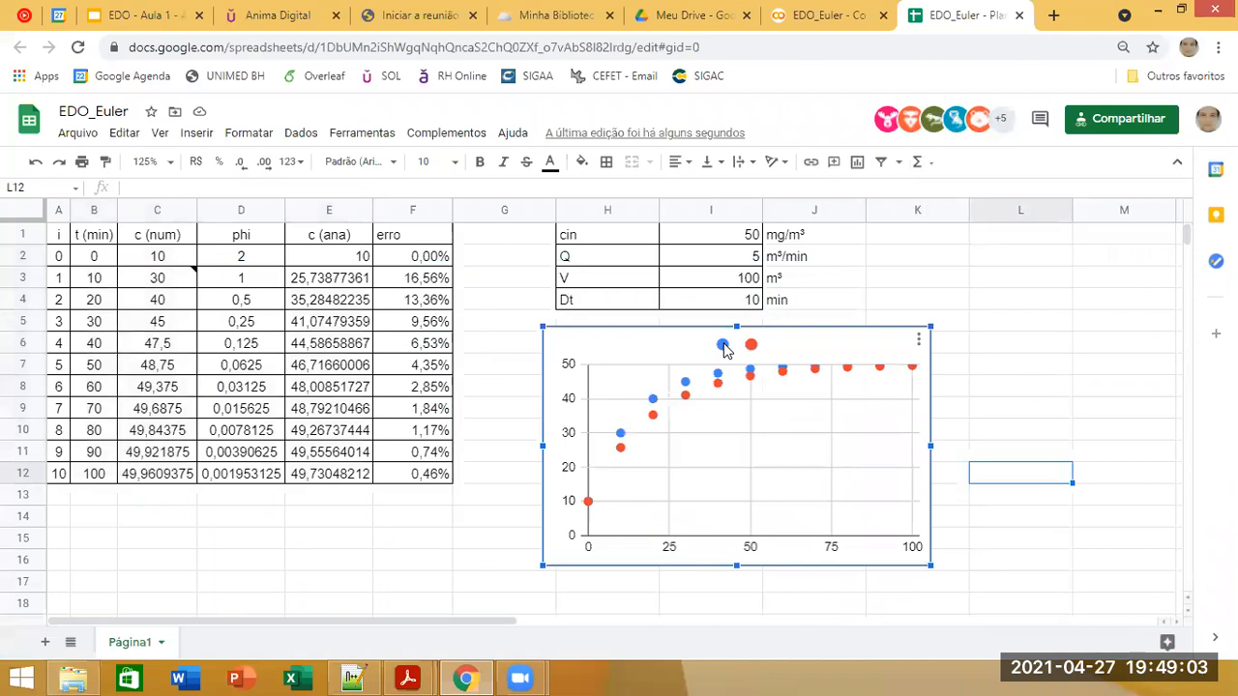
mouse_move(184, 279)
right_click(657, 419)
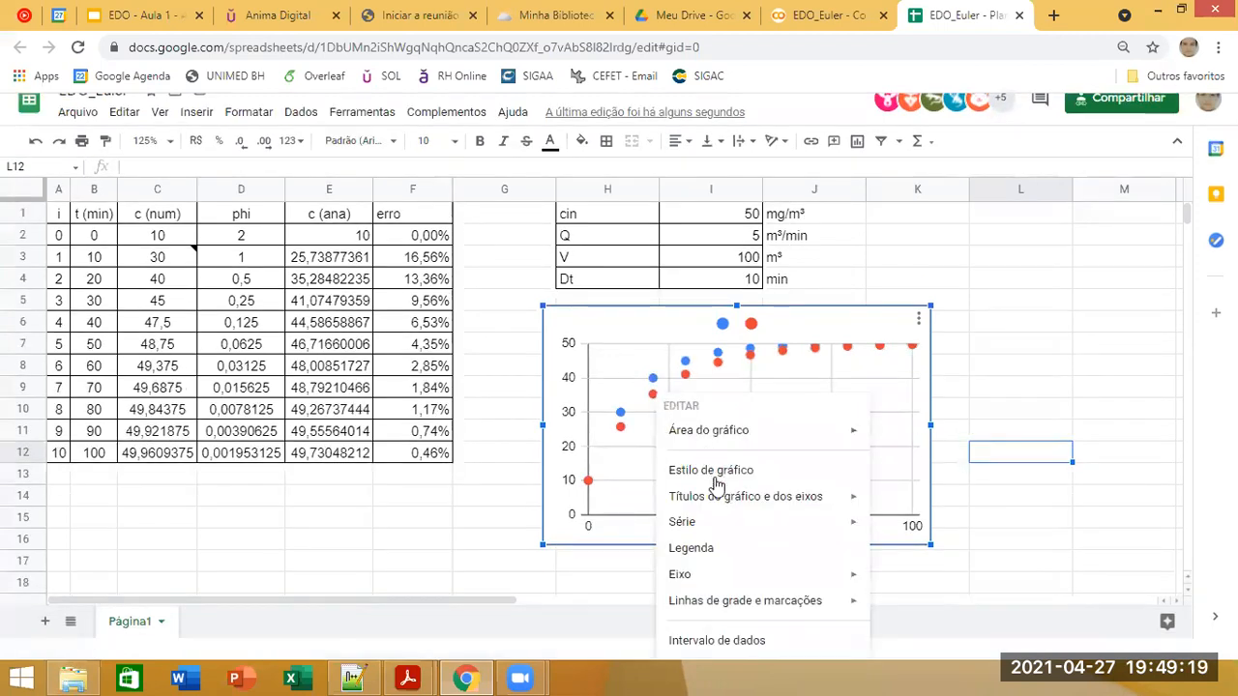
mouse_move(721, 530)
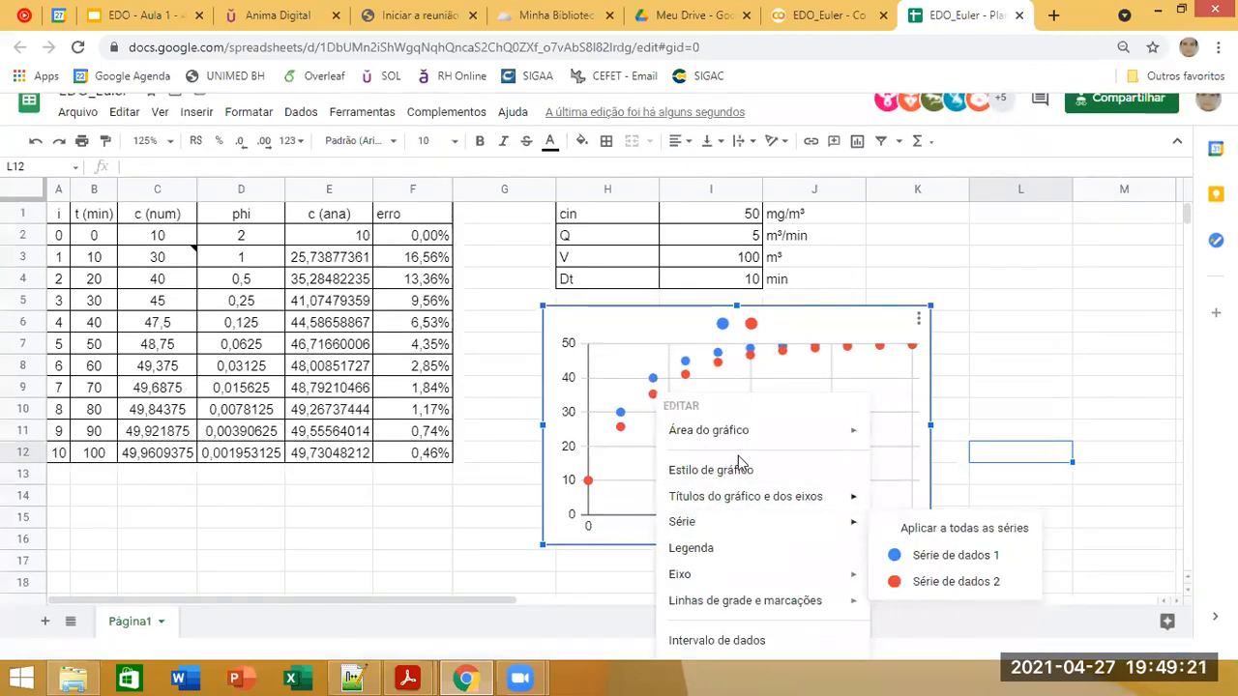
left_click(511, 448)
left_click(651, 350)
left_click(443, 451)
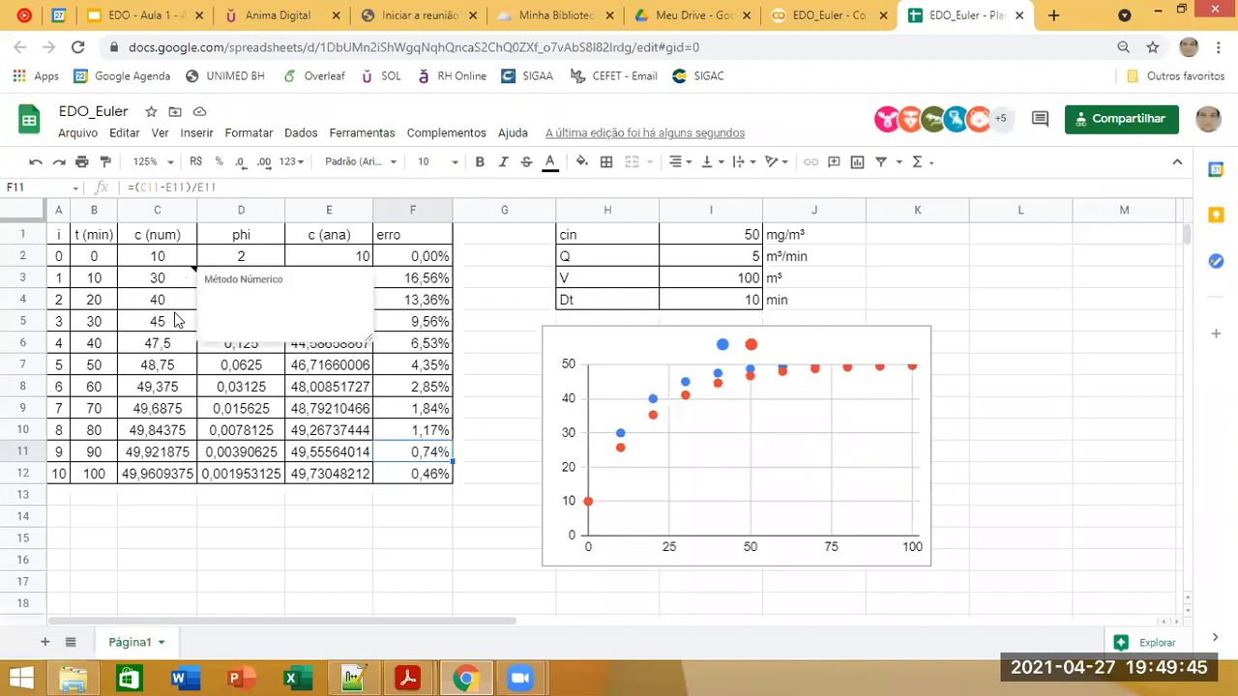
left_click(165, 281)
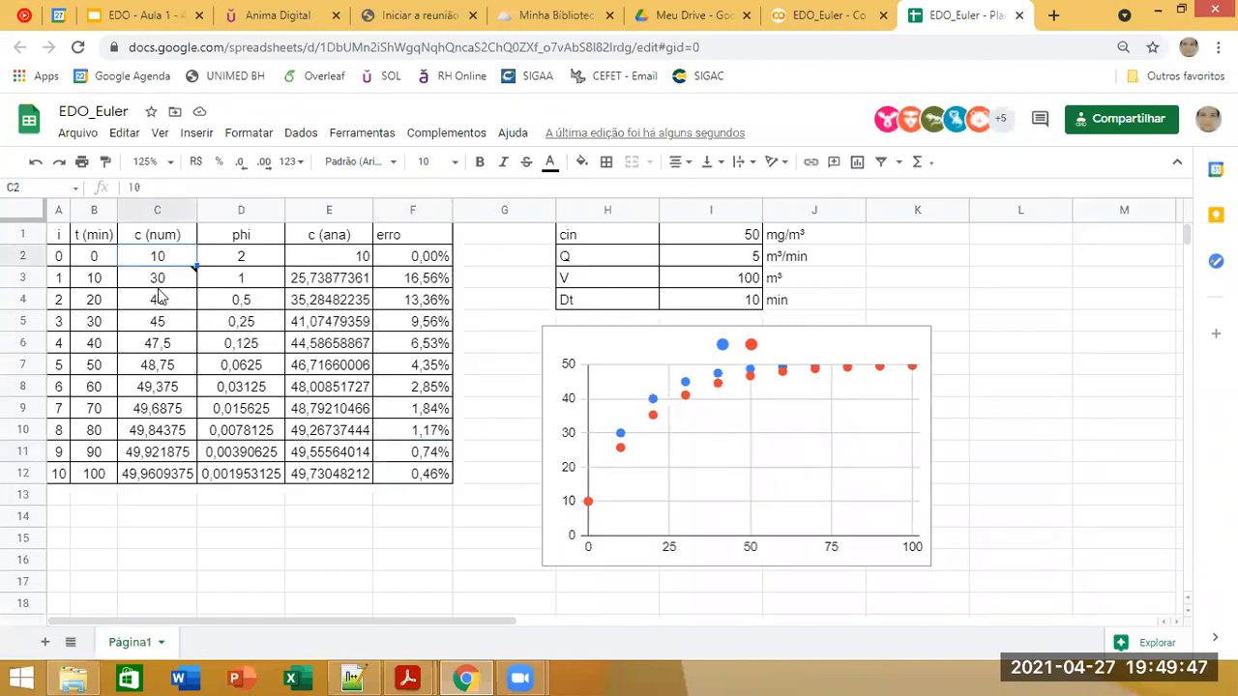
left_click(96, 286)
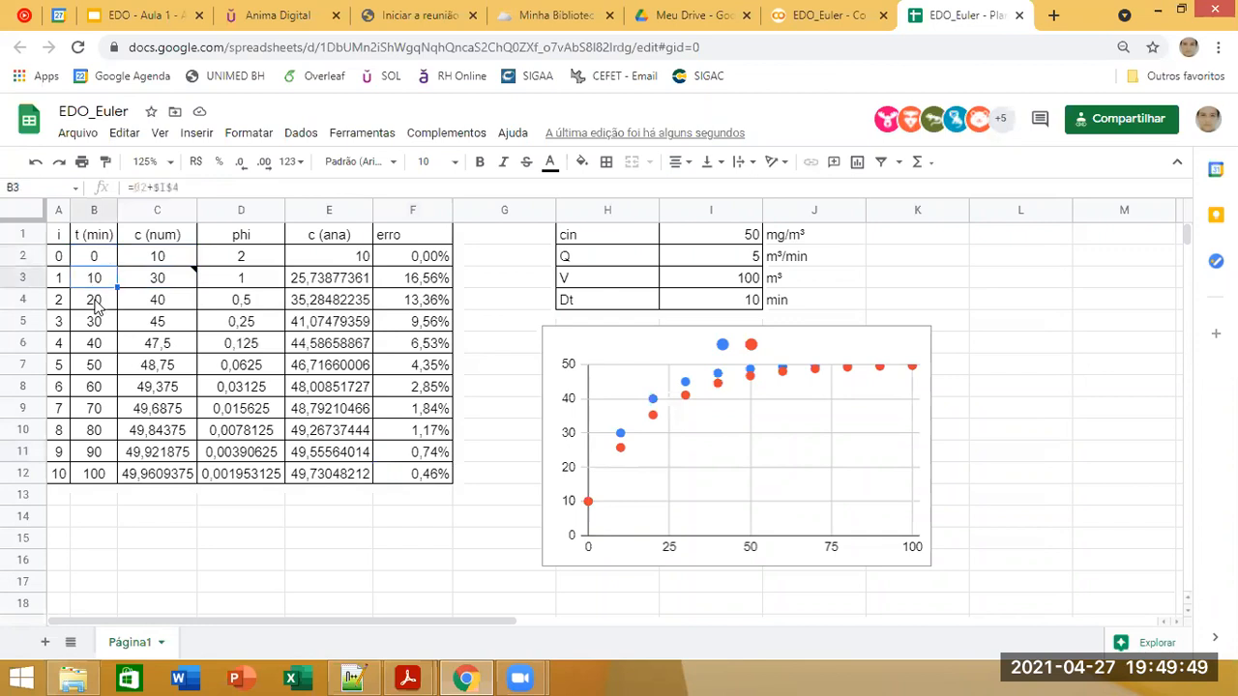
left_click(98, 257)
left_click(98, 282)
left_click(102, 300)
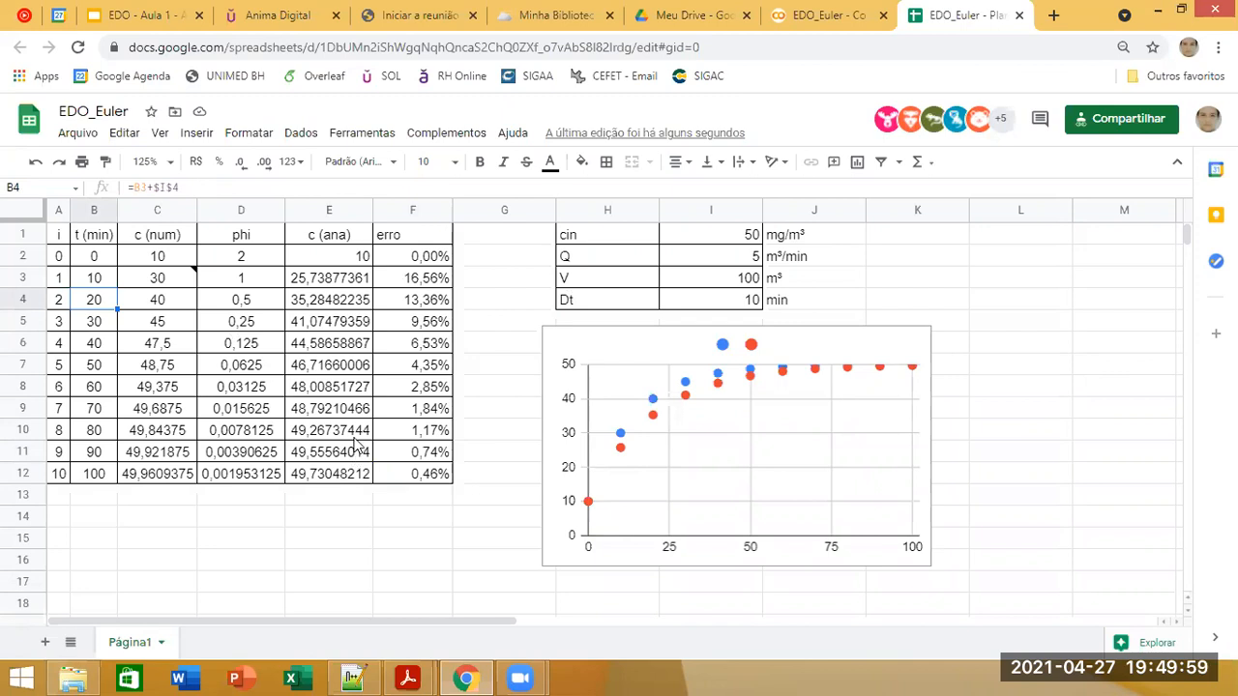
Step: Delete the two-series scatter chart and set the time step Dt in I4 to 1 min
left_click(610, 346)
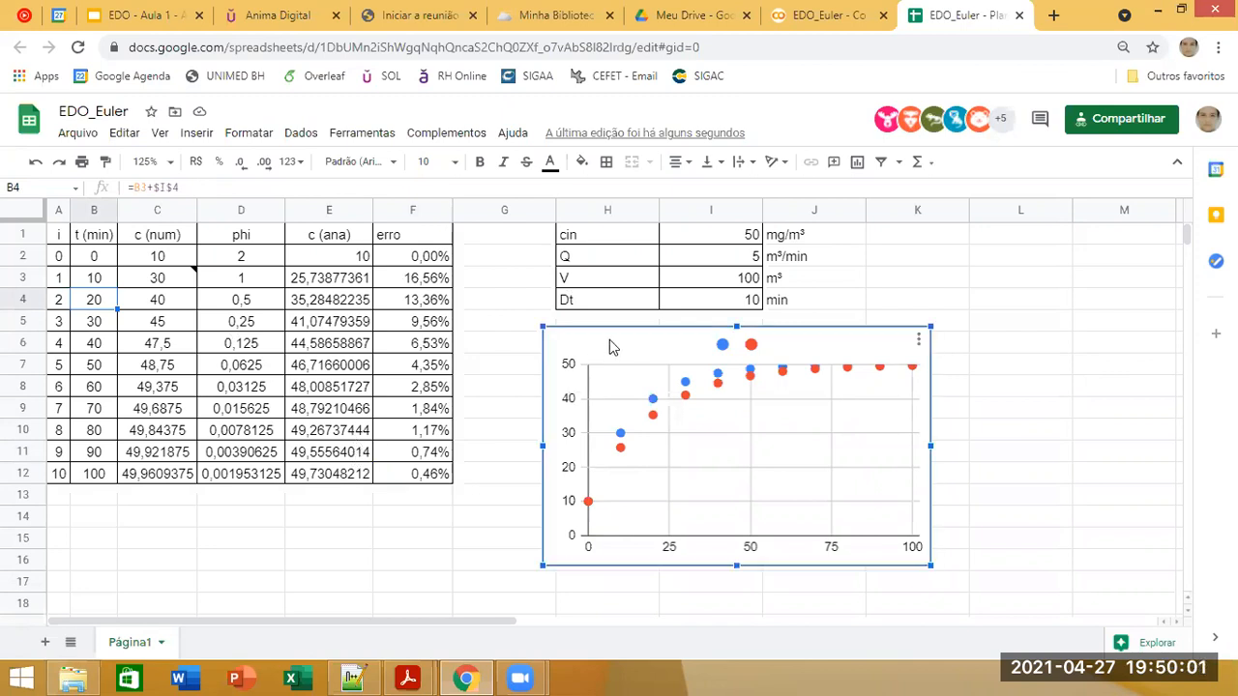
key("Delete")
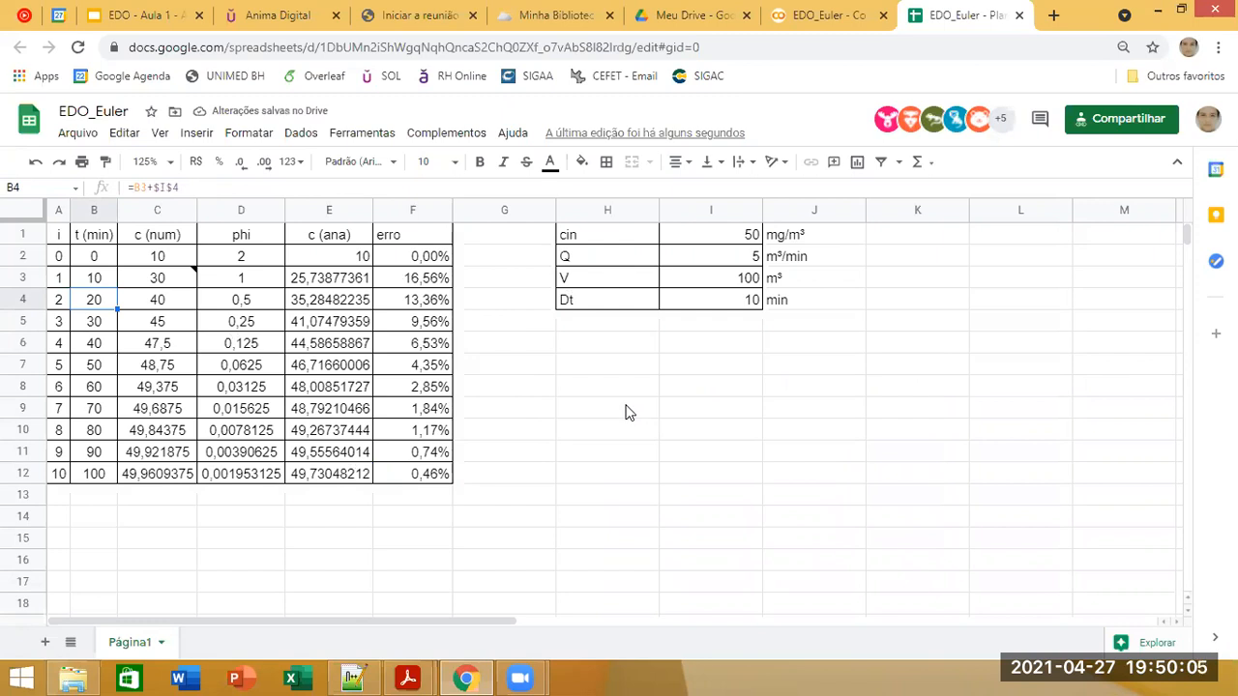
left_click(719, 301)
type("1")
key("Return")
Step: Extend the results table from rows 11 and 12 across columns A to F down to row 102, and check its end time
left_click_drag(357, 469, 47, 452)
left_click(419, 471)
mouse_move(450, 479)
left_mouse_down()
mouse_move(465, 675)
mouse_move(470, 580)
mouse_move(450, 655)
mouse_move(458, 459)
mouse_move(453, 474)
left_mouse_up()
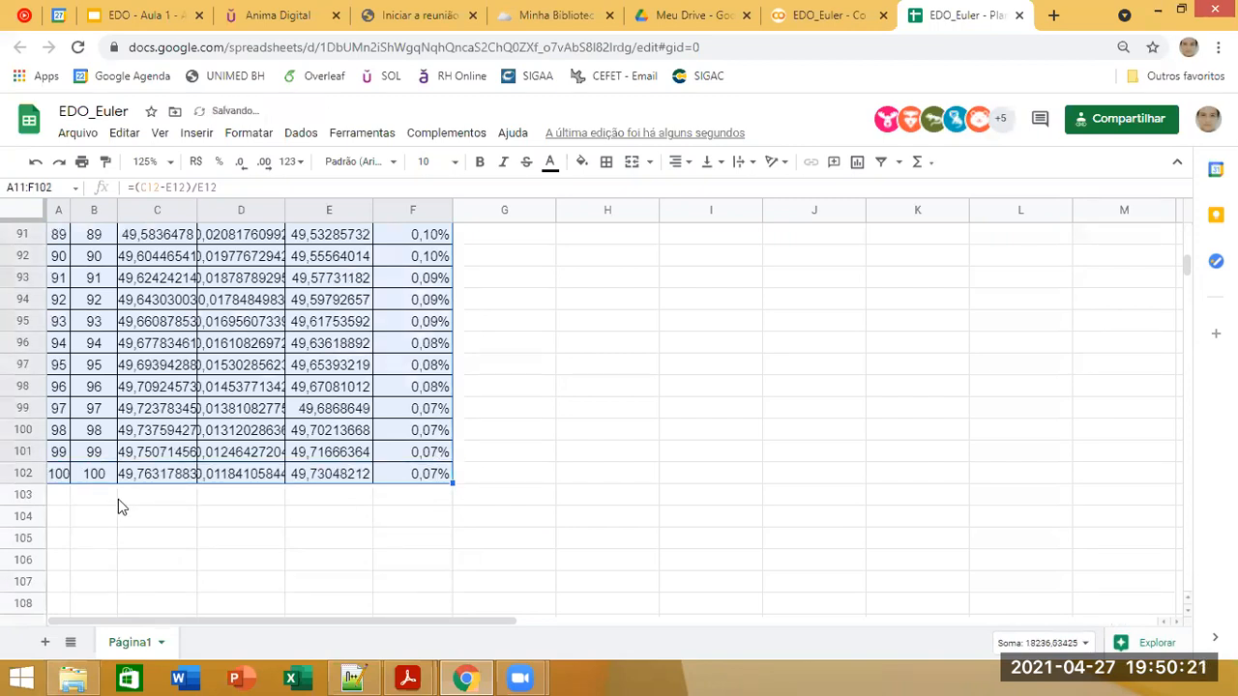
left_click(89, 475)
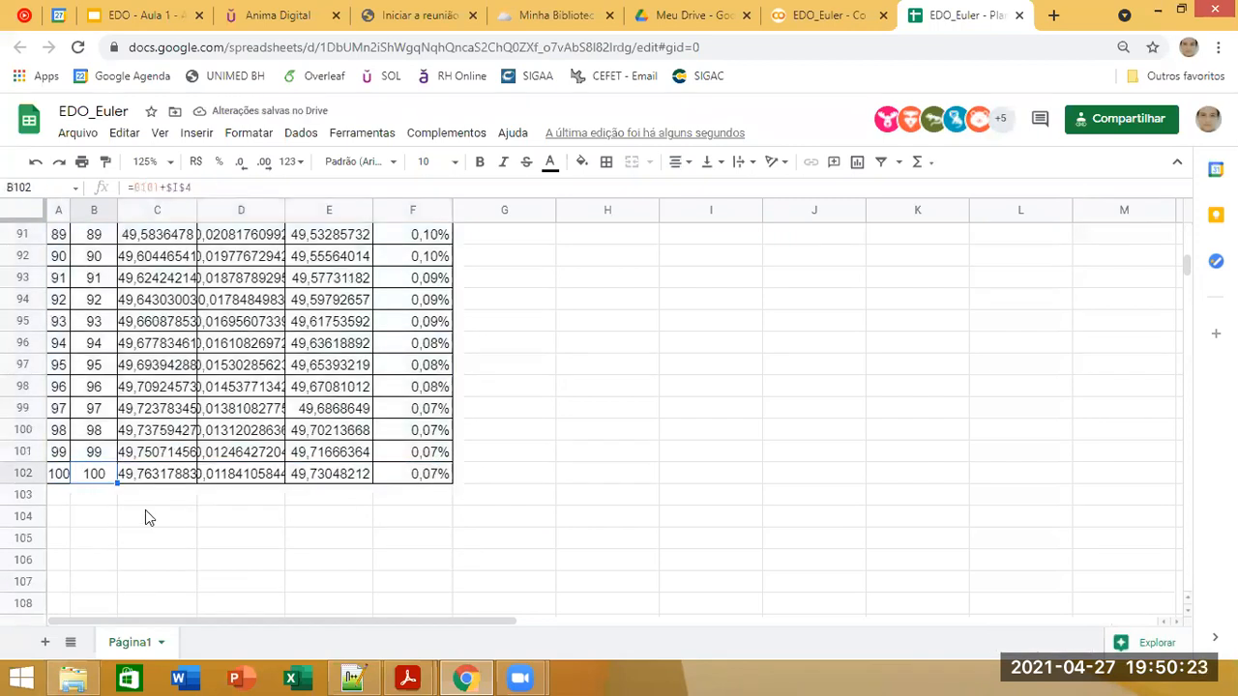
scroll(426, 454, "up", 12)
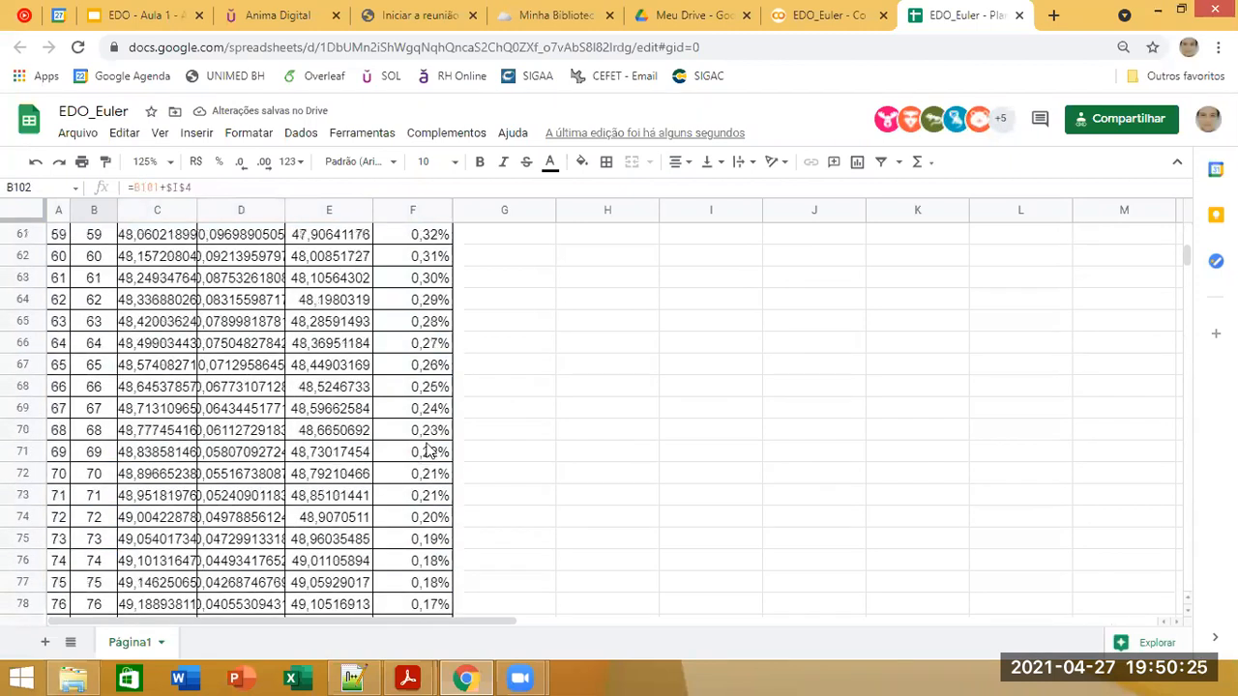
scroll(447, 410, "up", 10)
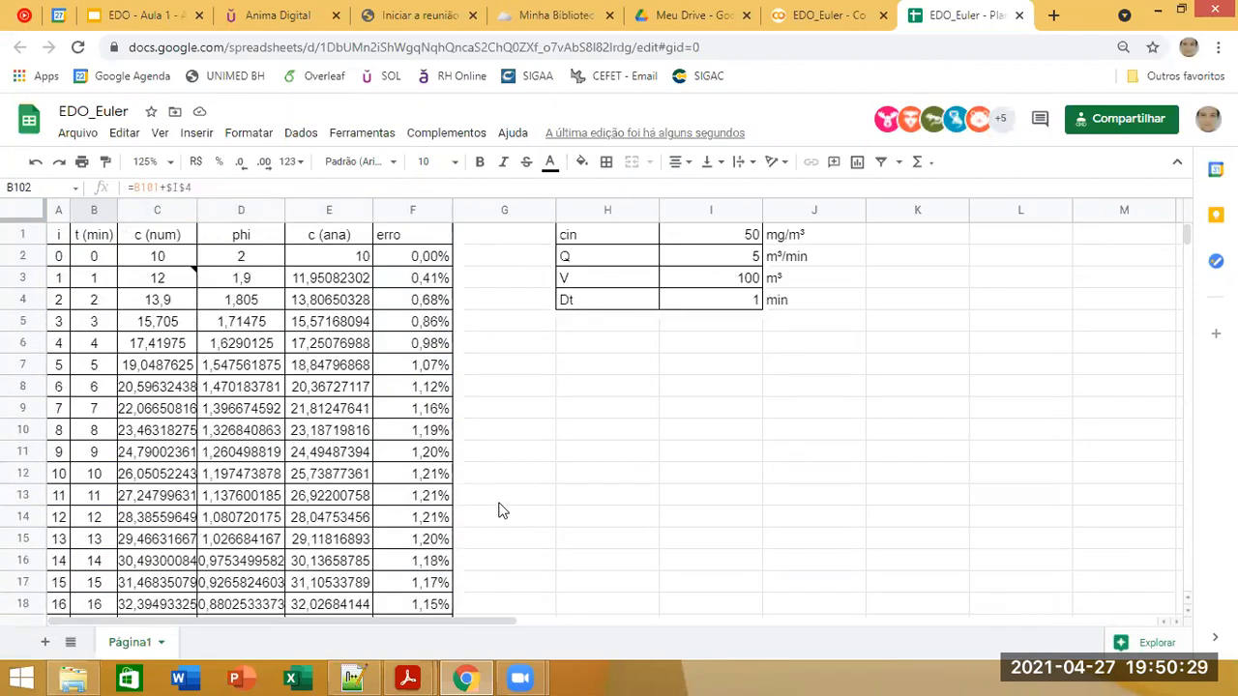
Step: Format columns C to E, c (num), phi and c (ana), to show two decimal places
left_click(329, 210)
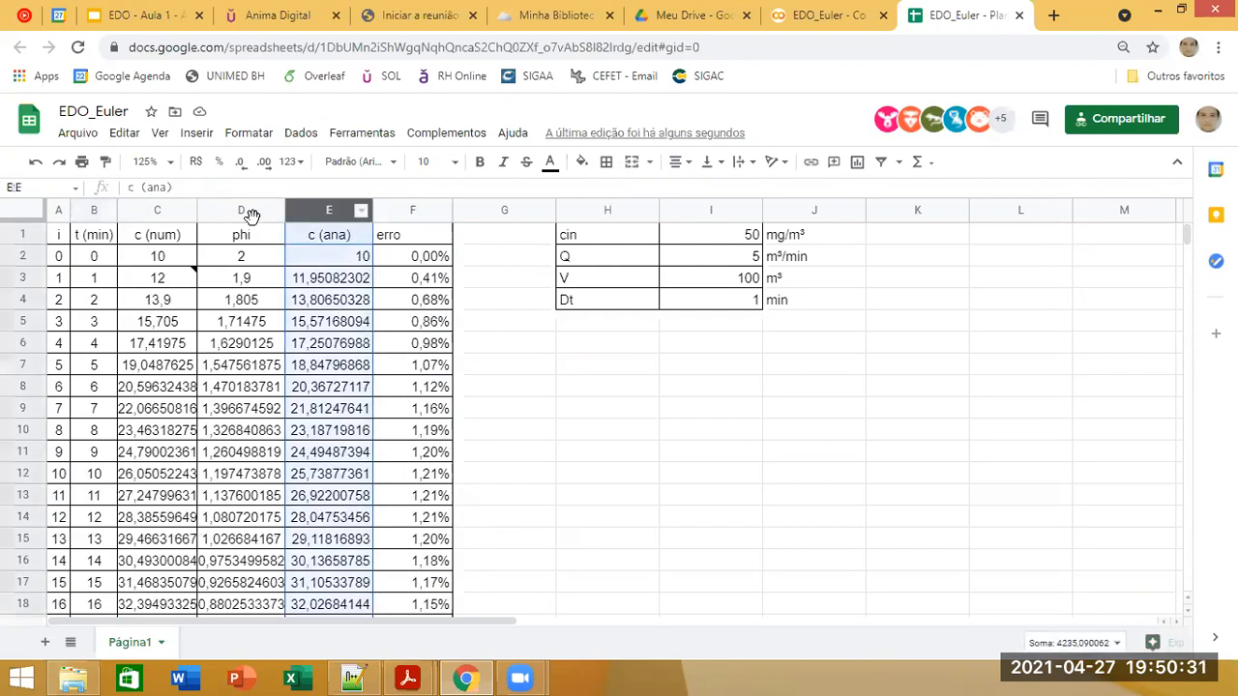
left_click(170, 208, "shift")
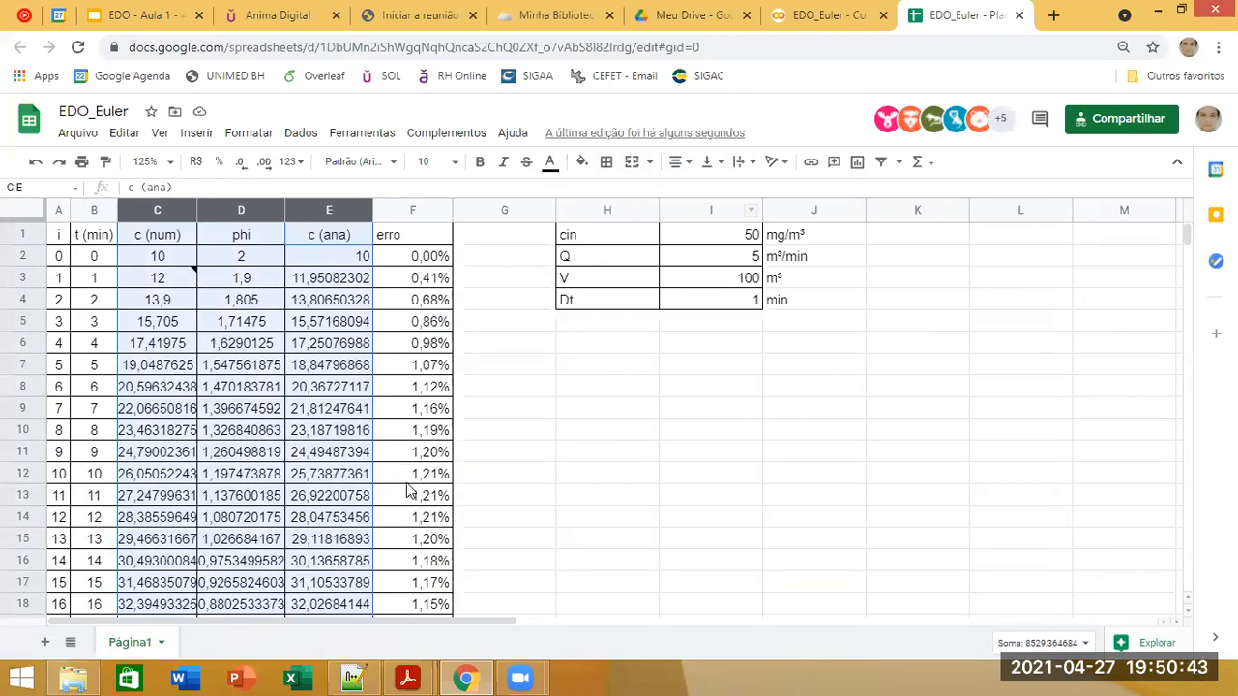
left_click(688, 166)
left_click(690, 166)
left_click(241, 163)
left_click(268, 166)
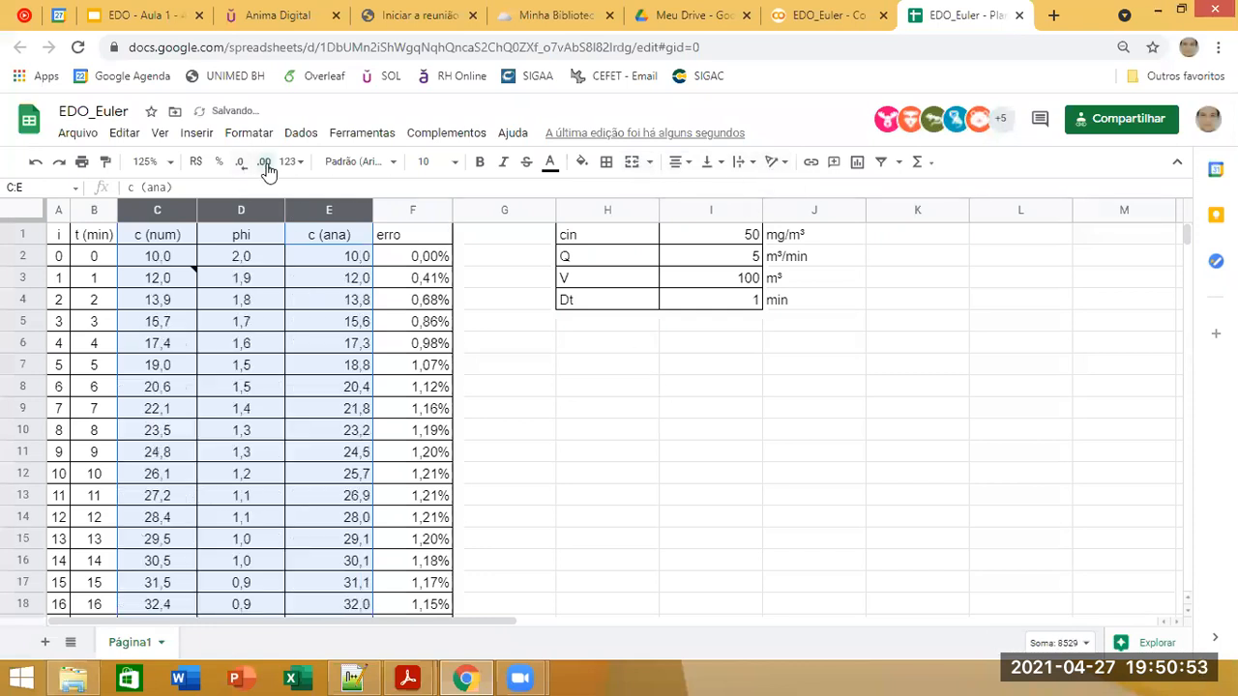
left_click(268, 166)
left_click(570, 410)
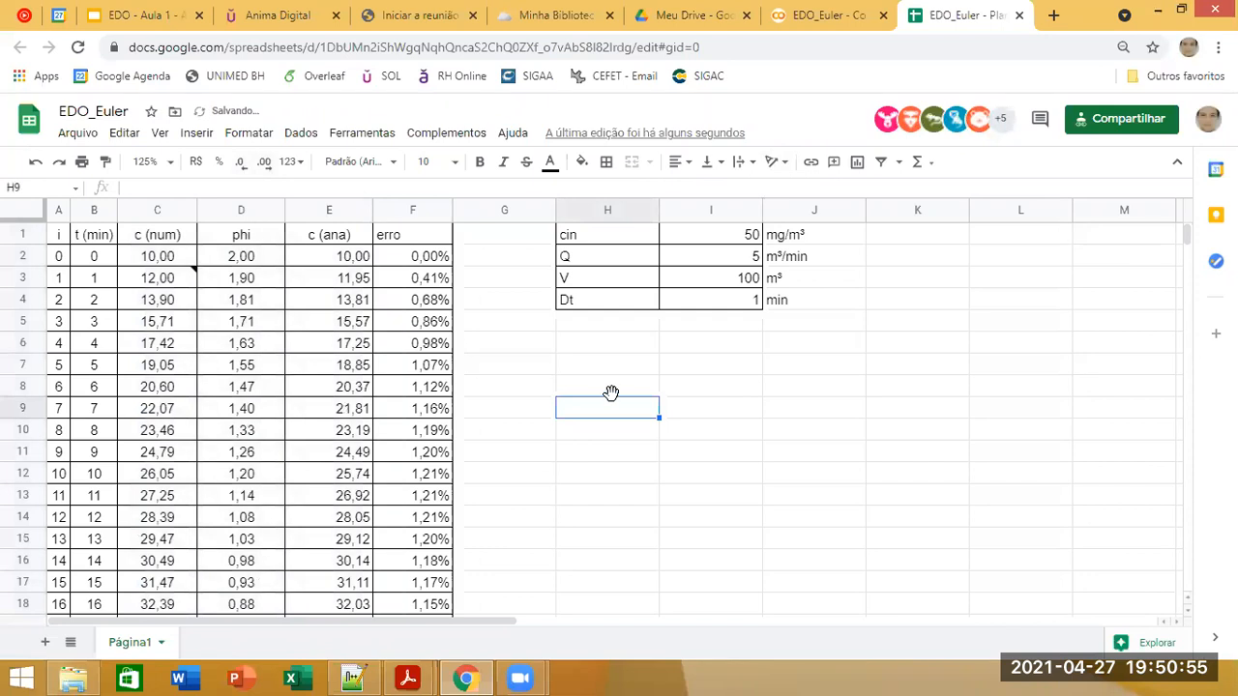
Step: Center the contents of columns E and F, c (ana) and erro, and select the error cell F3
left_click(353, 240)
left_click(329, 211)
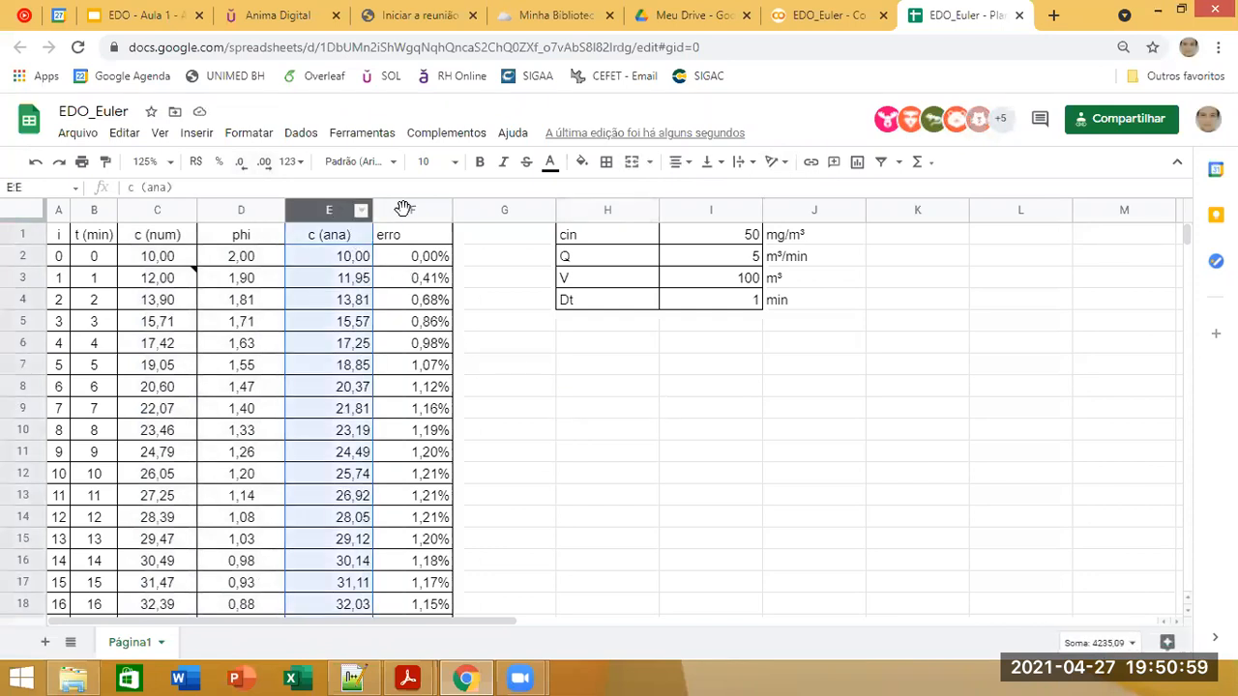
left_click(403, 211, "shift")
left_click(680, 161)
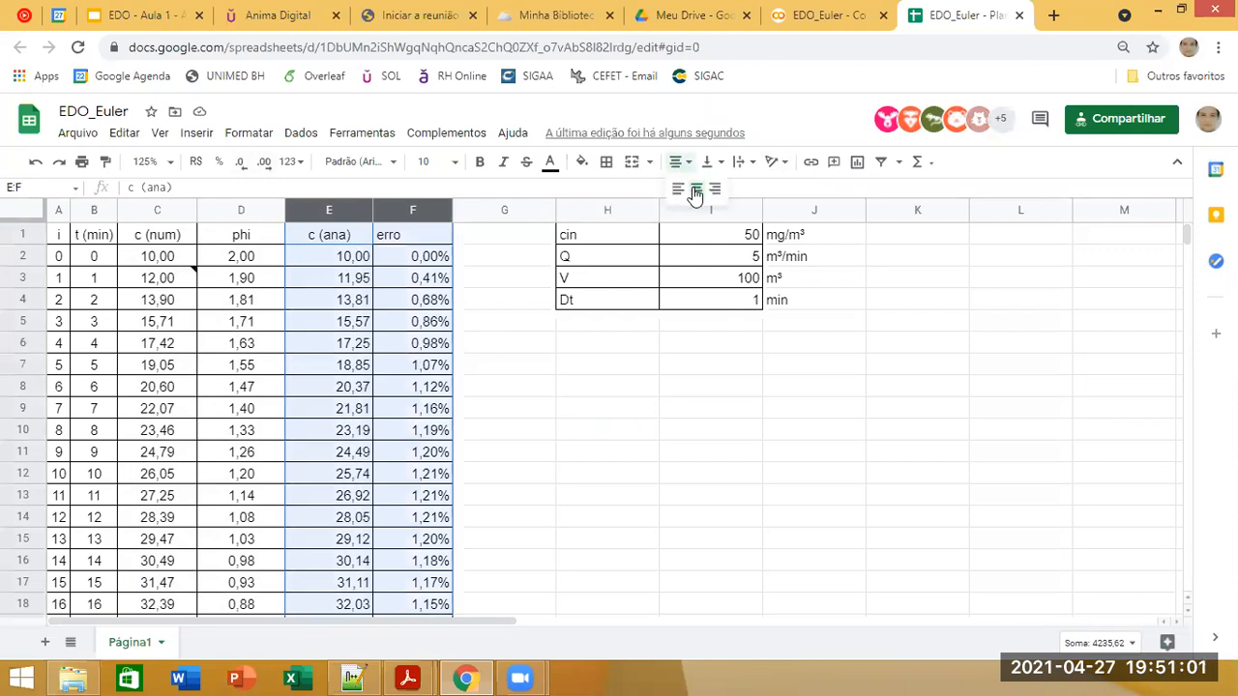
left_click(694, 190)
left_click(552, 352)
left_click(437, 277)
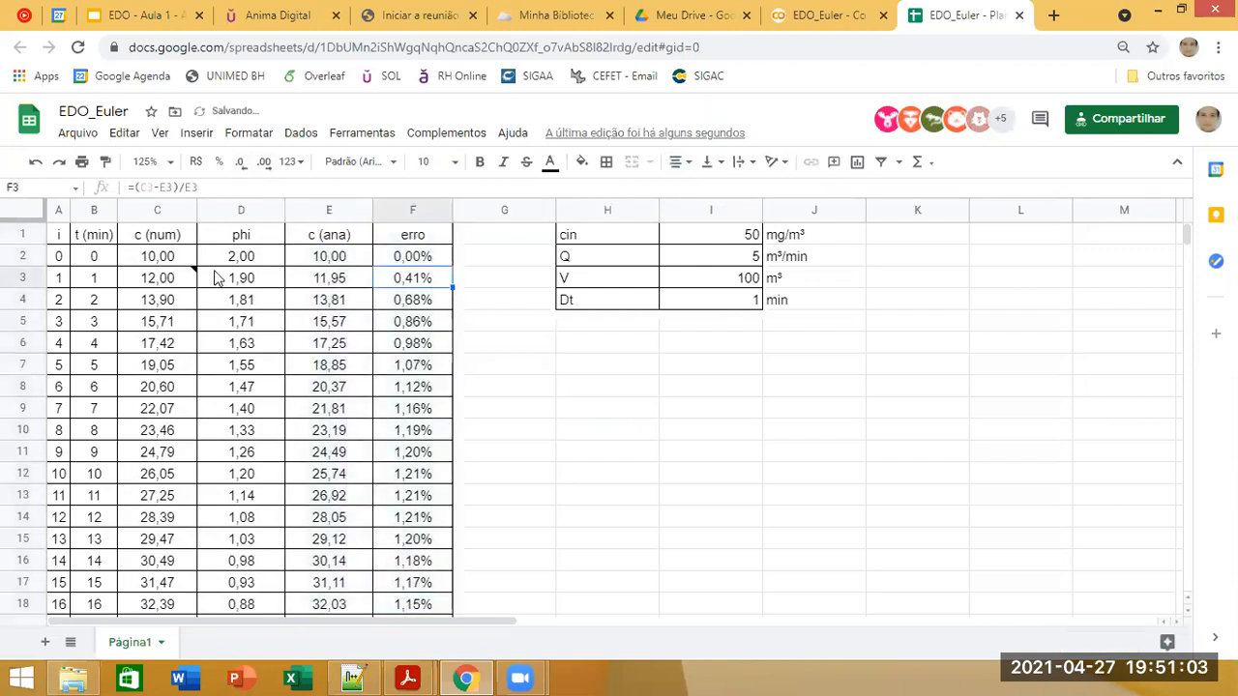
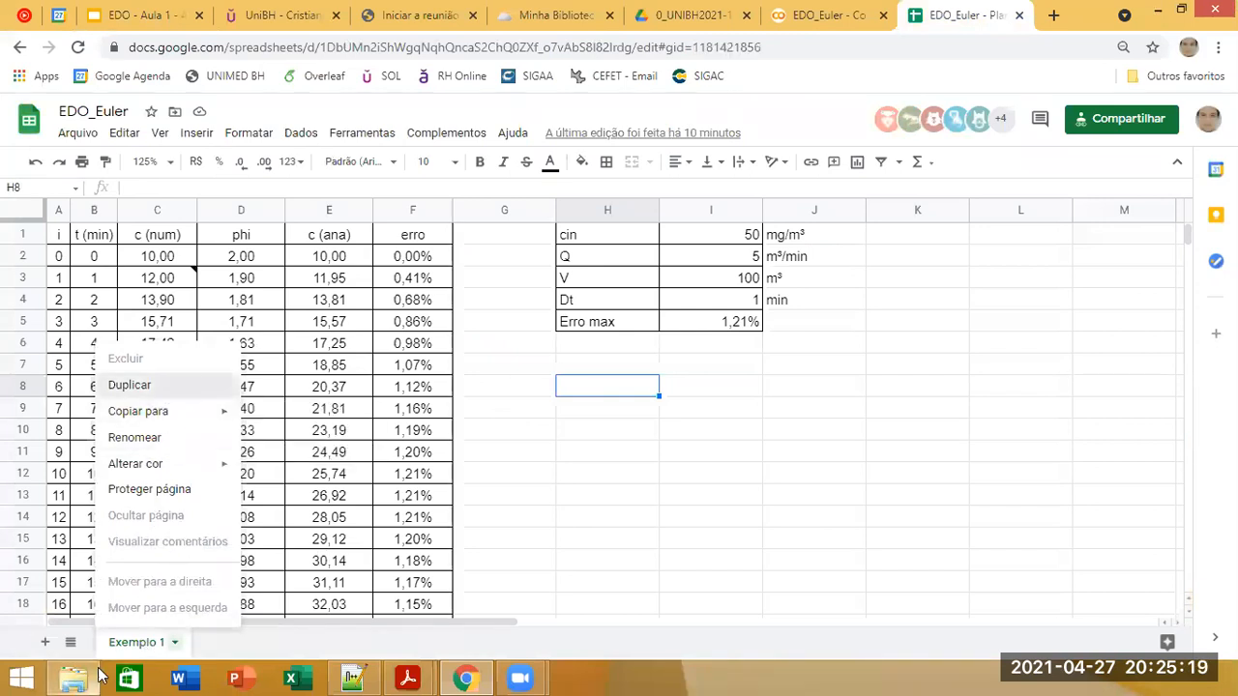
Step: Duplicate the Exemplo 1 sheet and rename the copy Exemplo 2
left_click(129, 384)
right_click(240, 650)
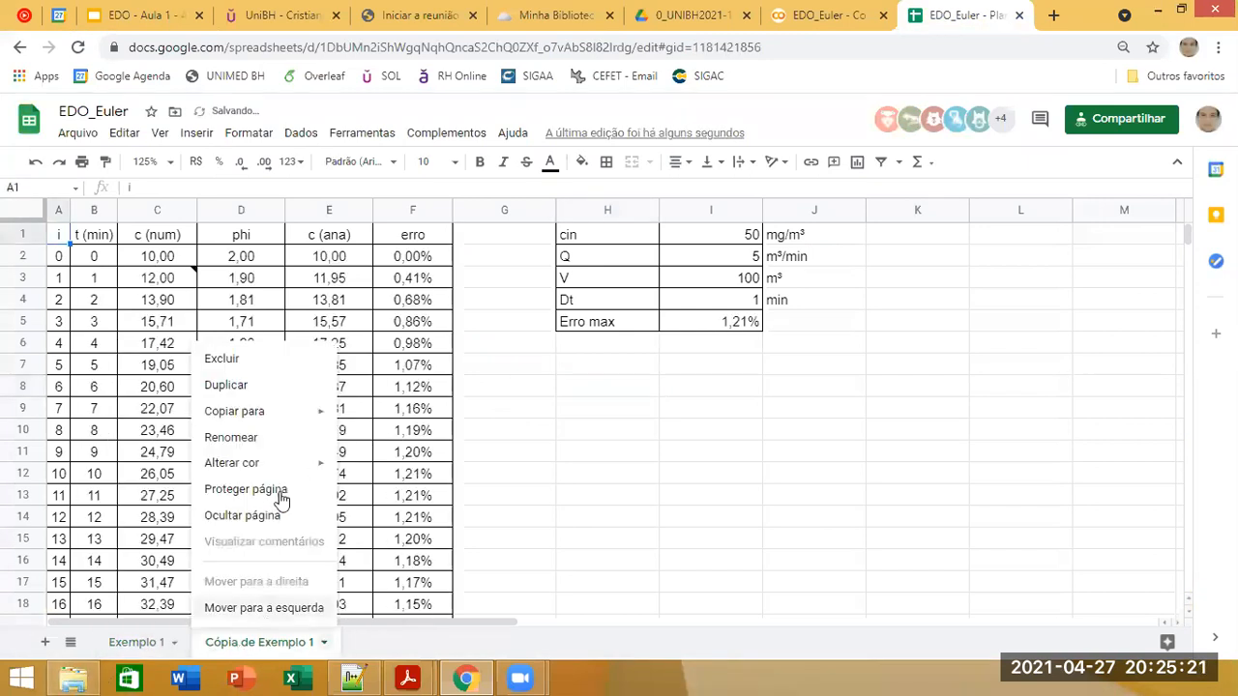
left_click(261, 437)
double_click(261, 435)
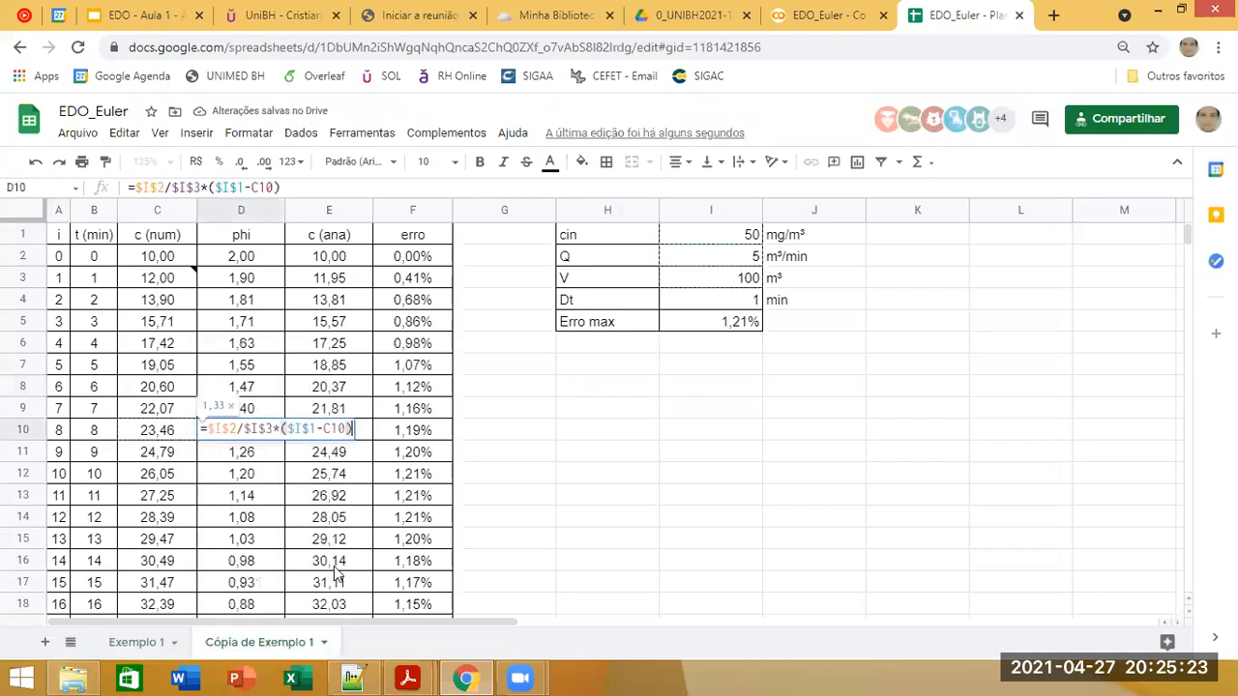
right_click(259, 646)
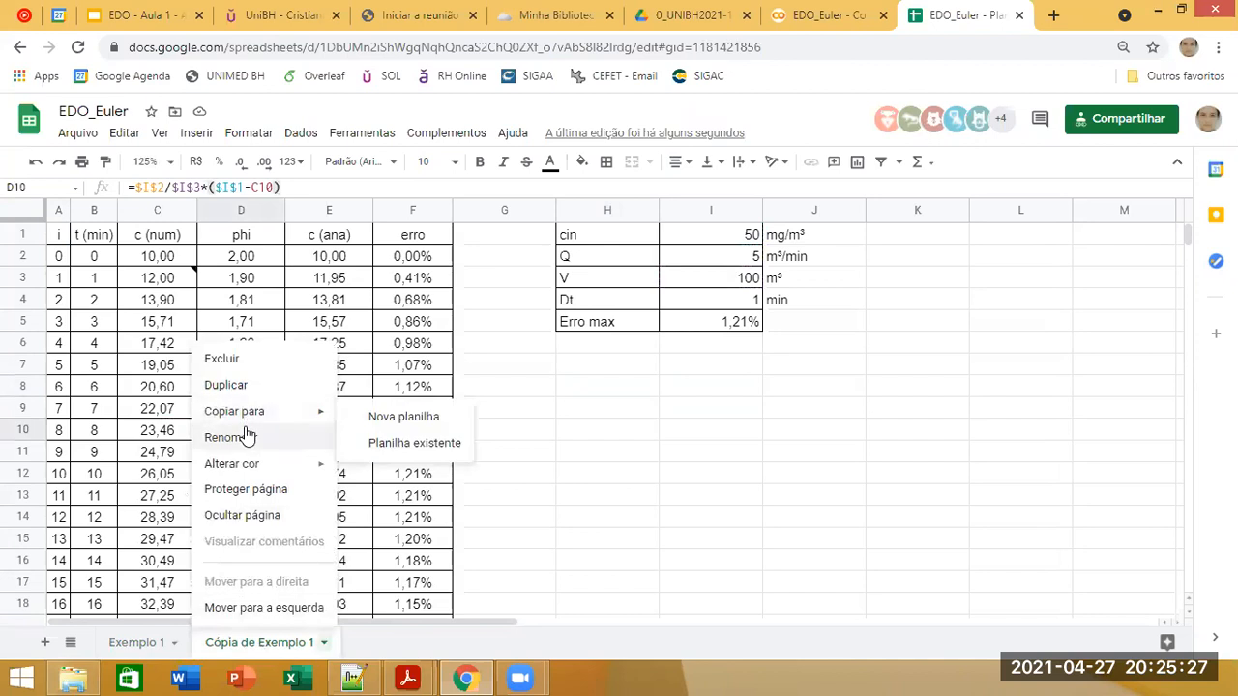
left_click(243, 435)
type("Ex")
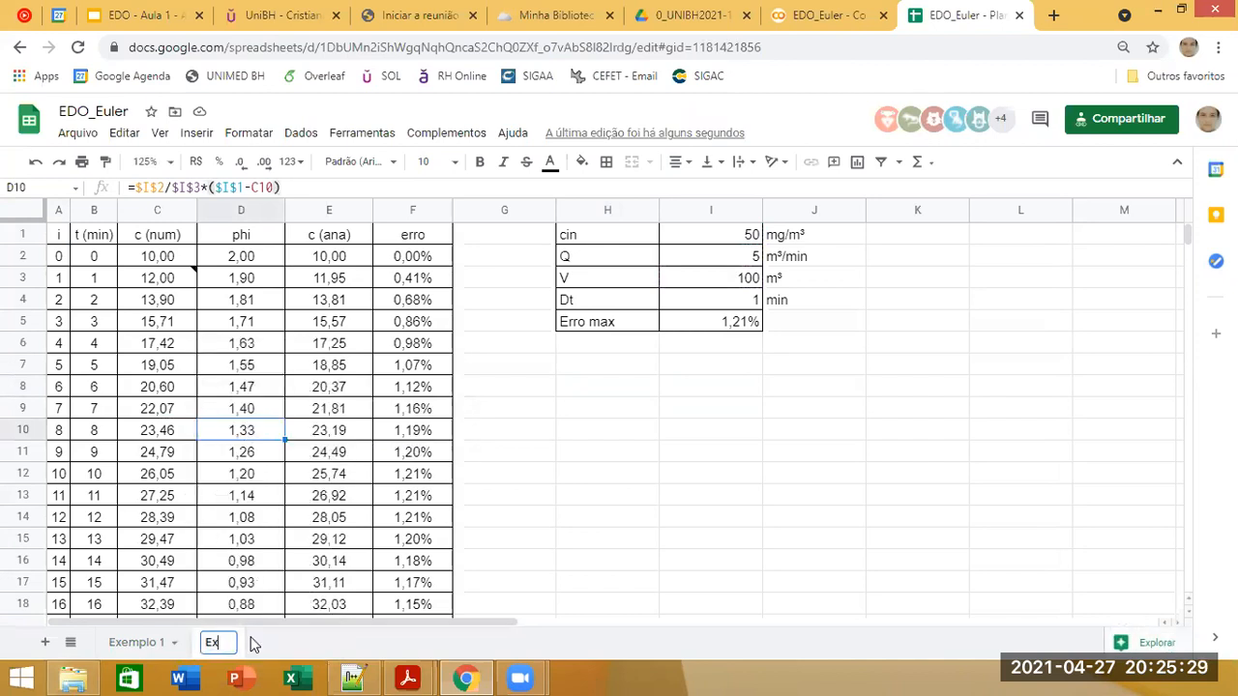
type("emplo 2")
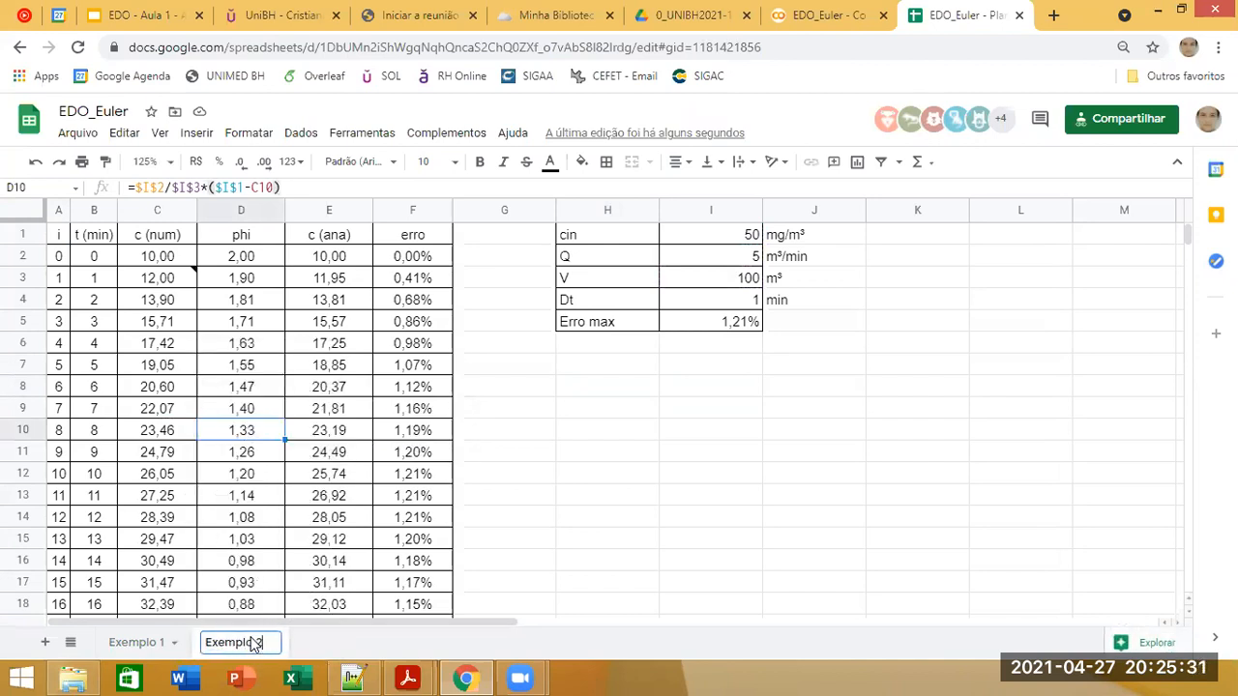
left_click(654, 526)
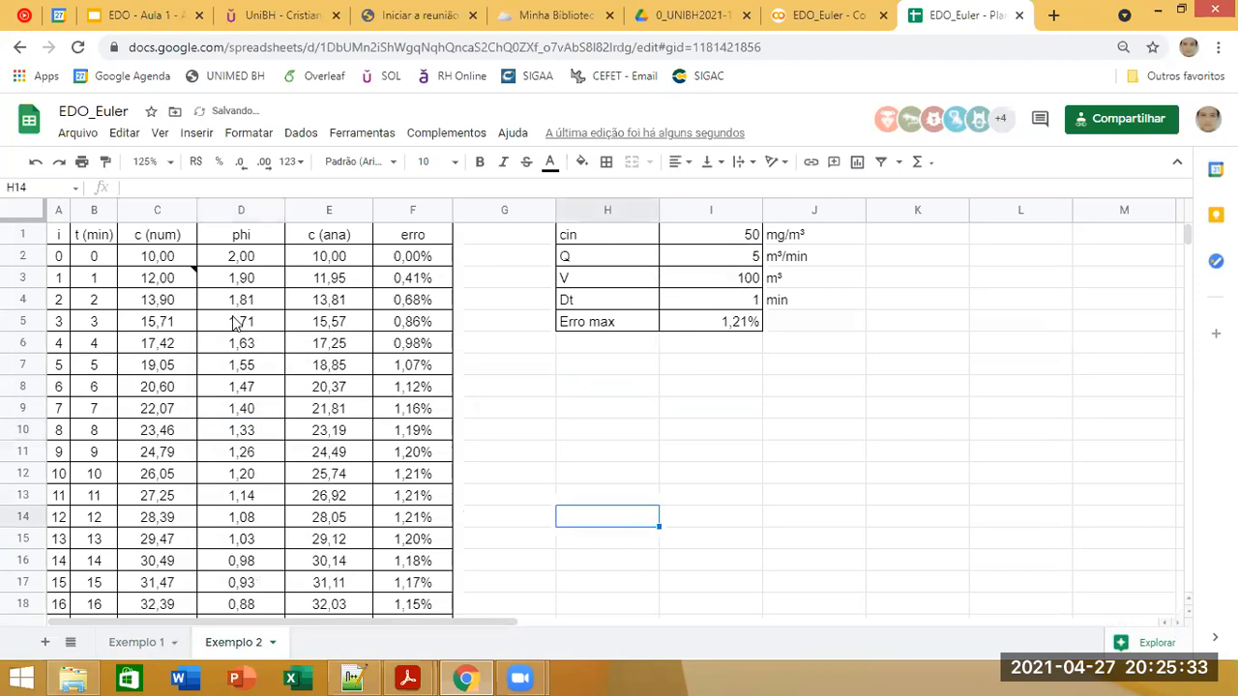
Step: Review the formulas in C3 and D2, and change the header C1 to y (num) and B1 to x
left_click(189, 281)
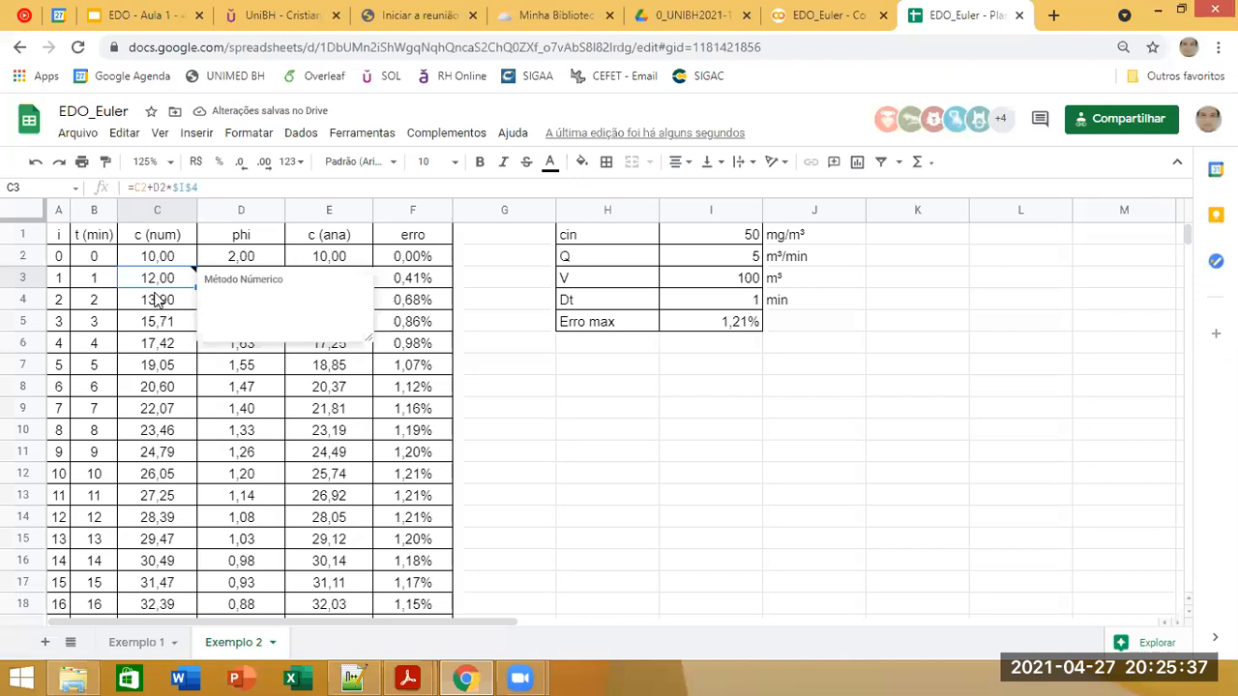
double_click(243, 257)
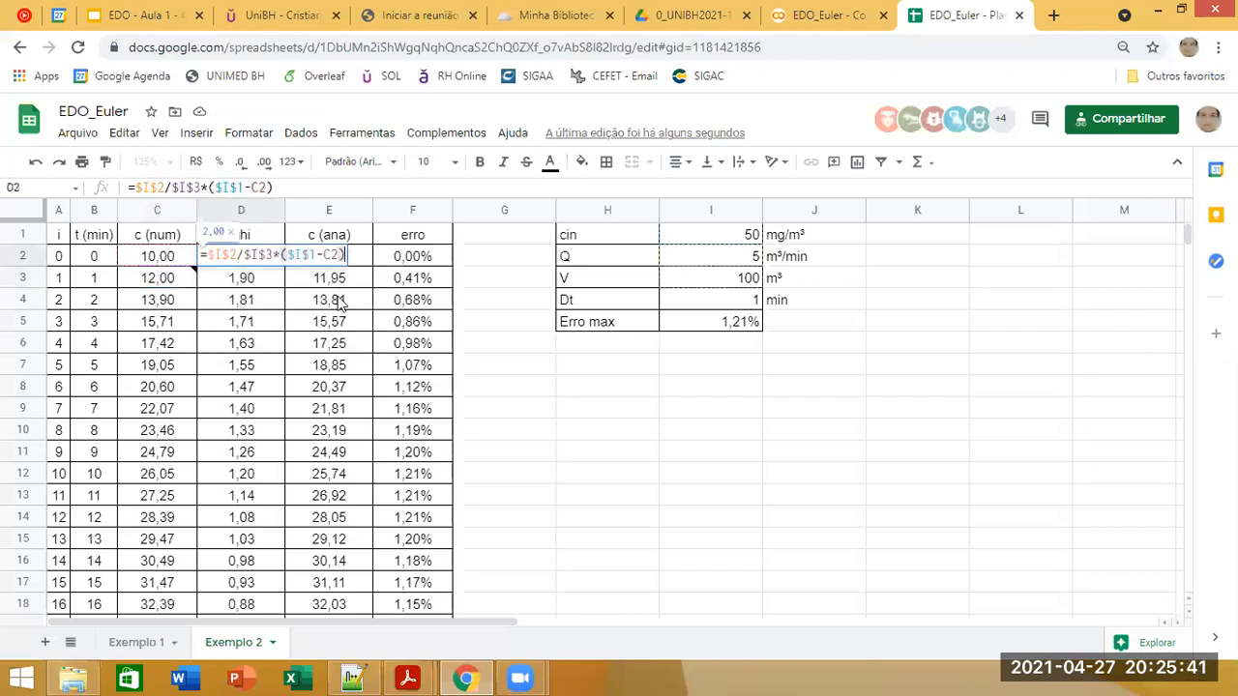
key("Escape")
left_click(158, 237)
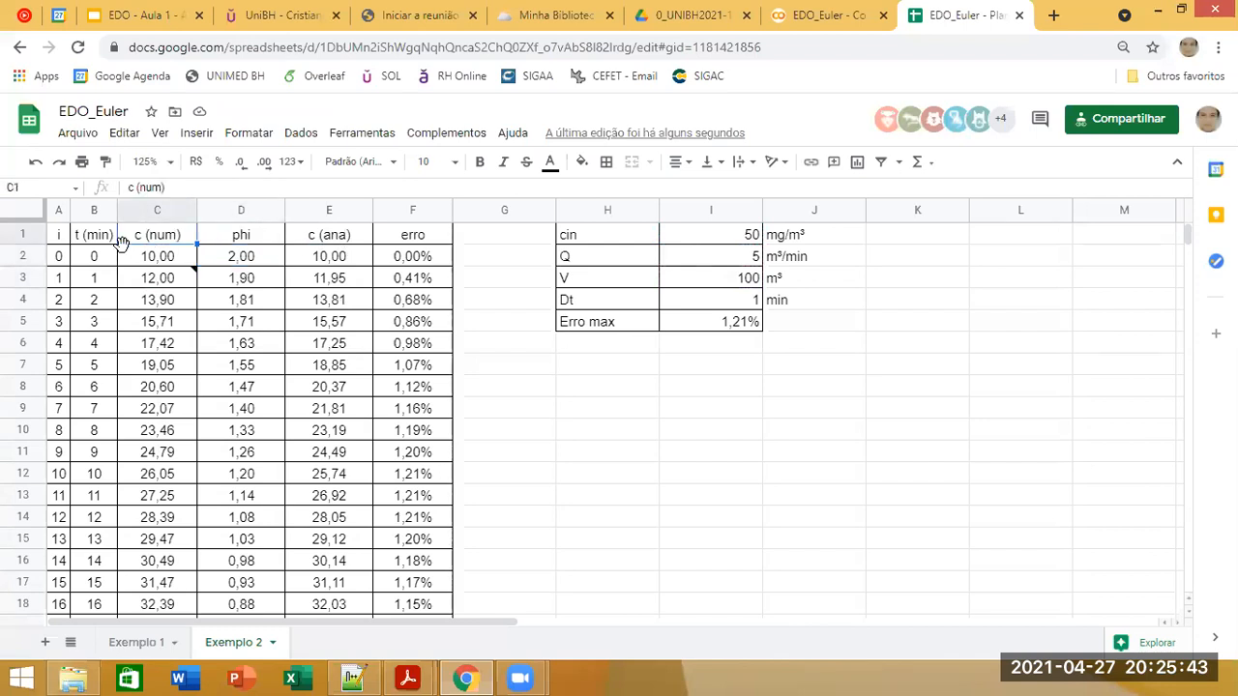
left_click_drag(134, 192, 119, 196)
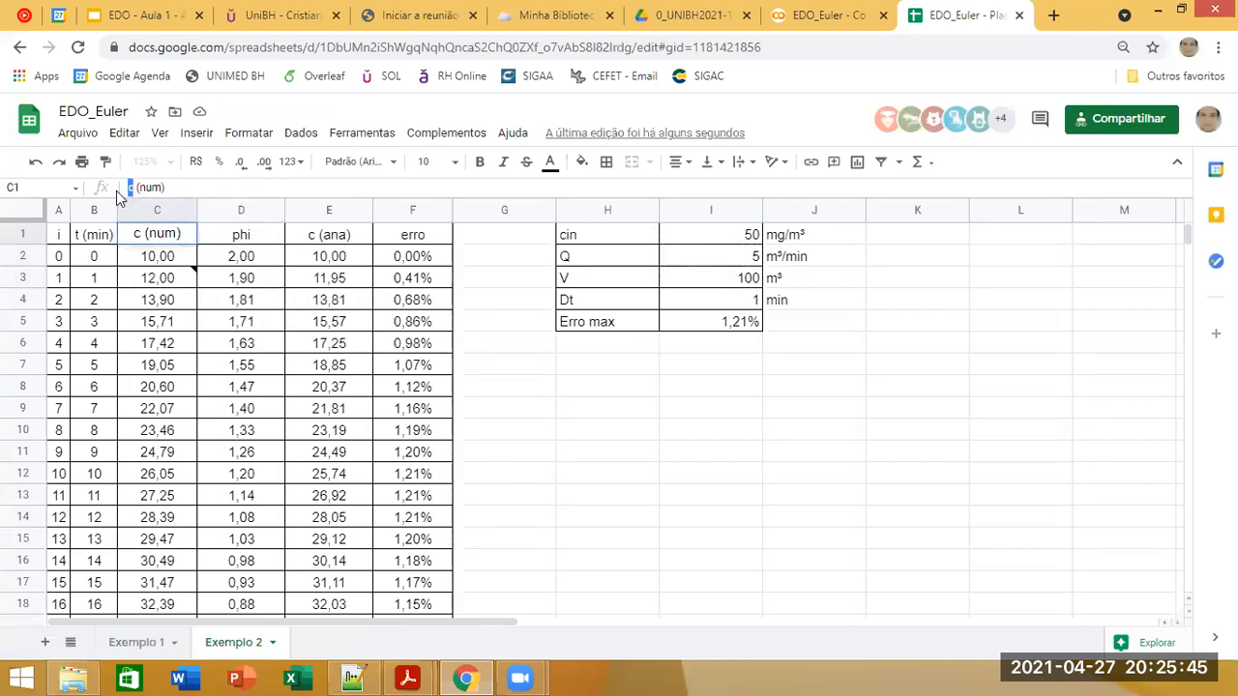
type("y")
key("Return")
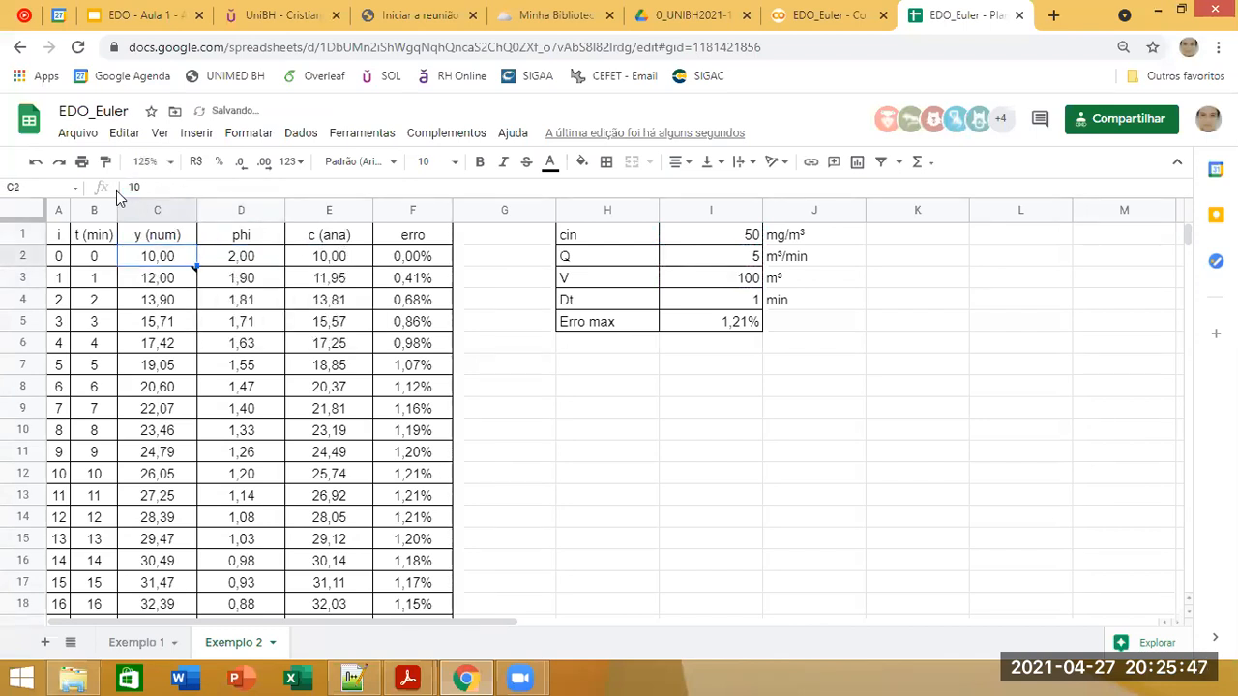
left_click(99, 237)
left_click_drag(184, 192, 89, 190)
type("x")
key("Return")
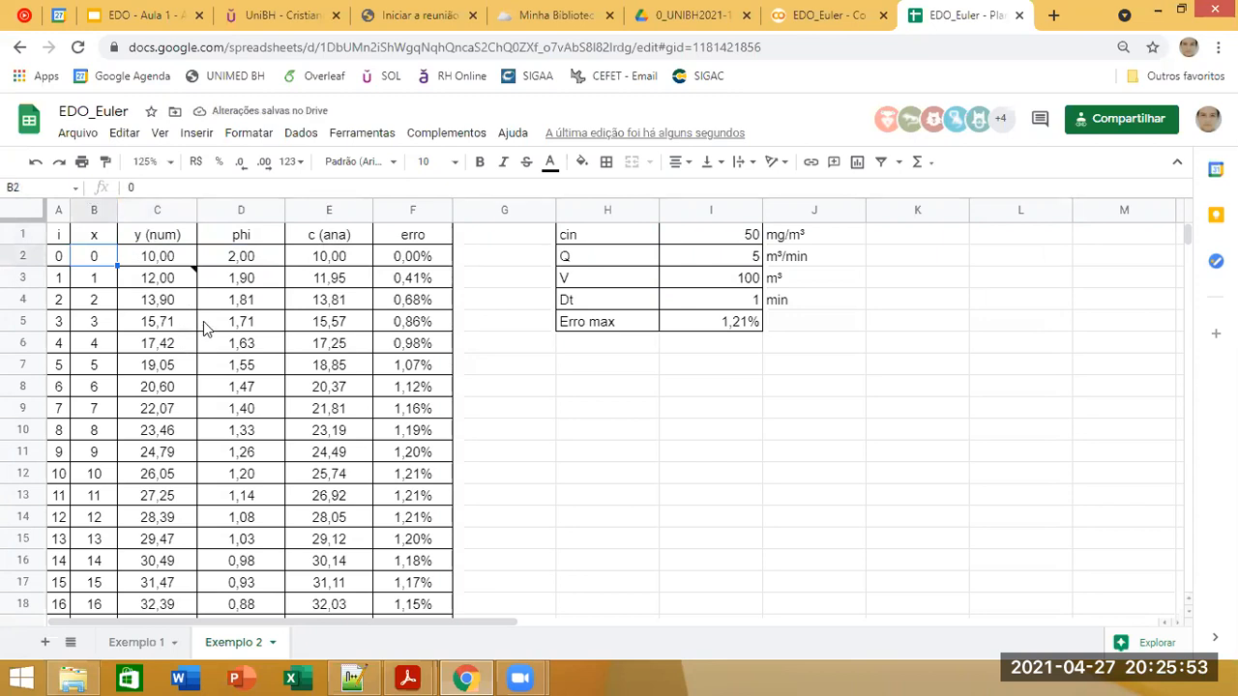
Step: Switch to the EDO - Aula 1 slides and compare the Exemplo 1 equations with the Exemplo 2 problem statement
left_click(272, 241)
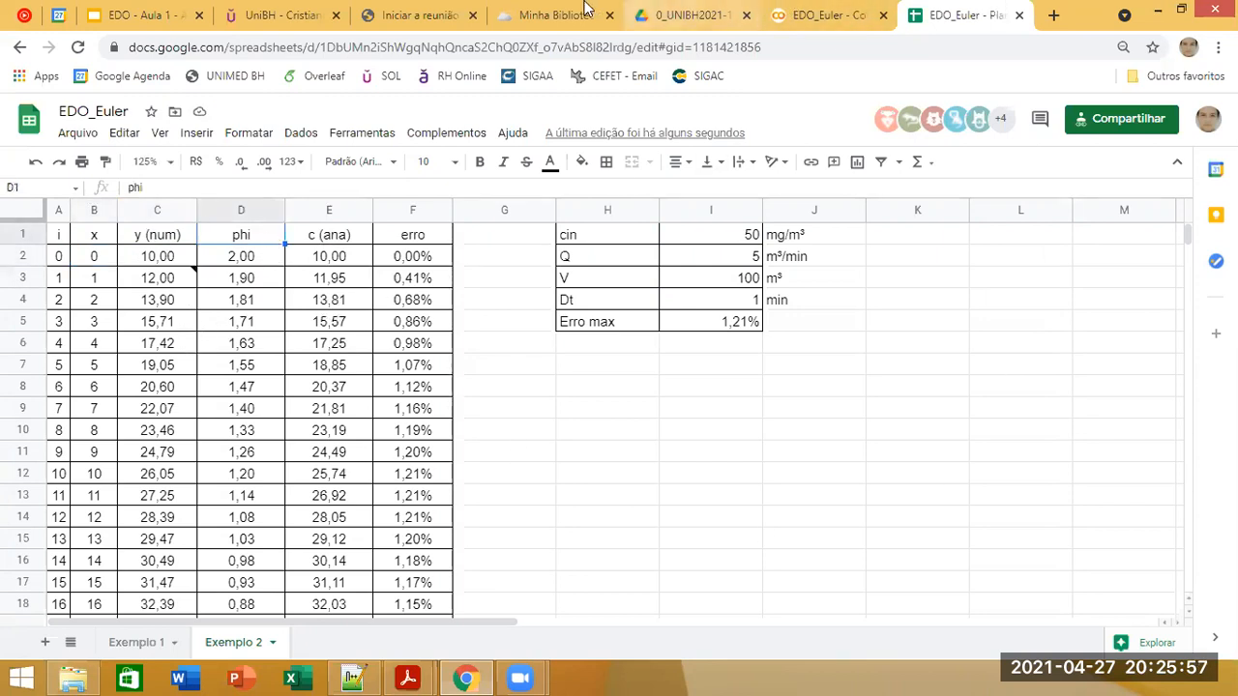
left_click(167, 15)
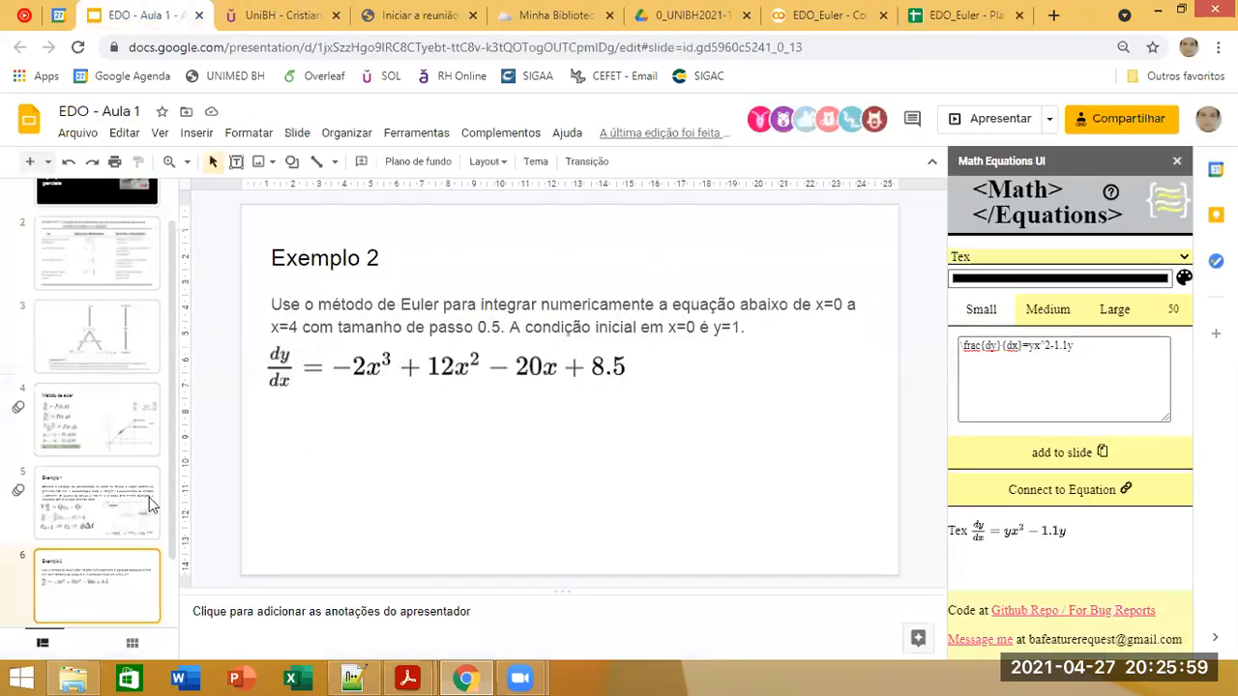
left_click(109, 527)
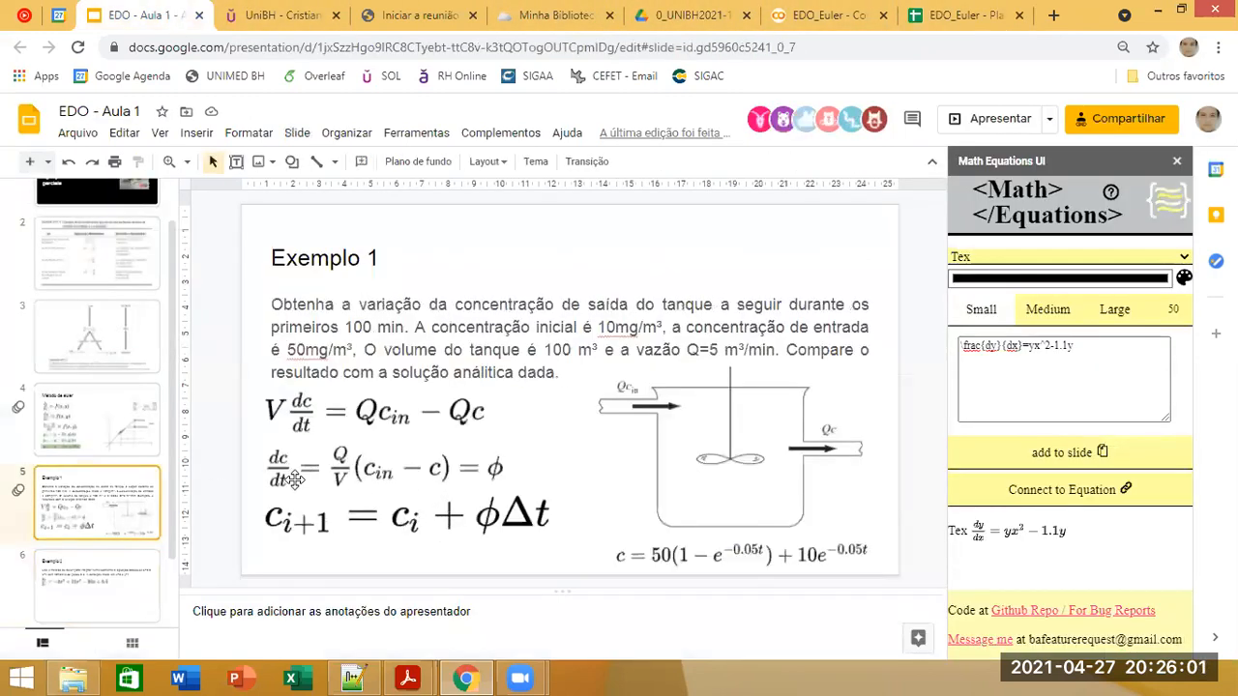
left_click(108, 578)
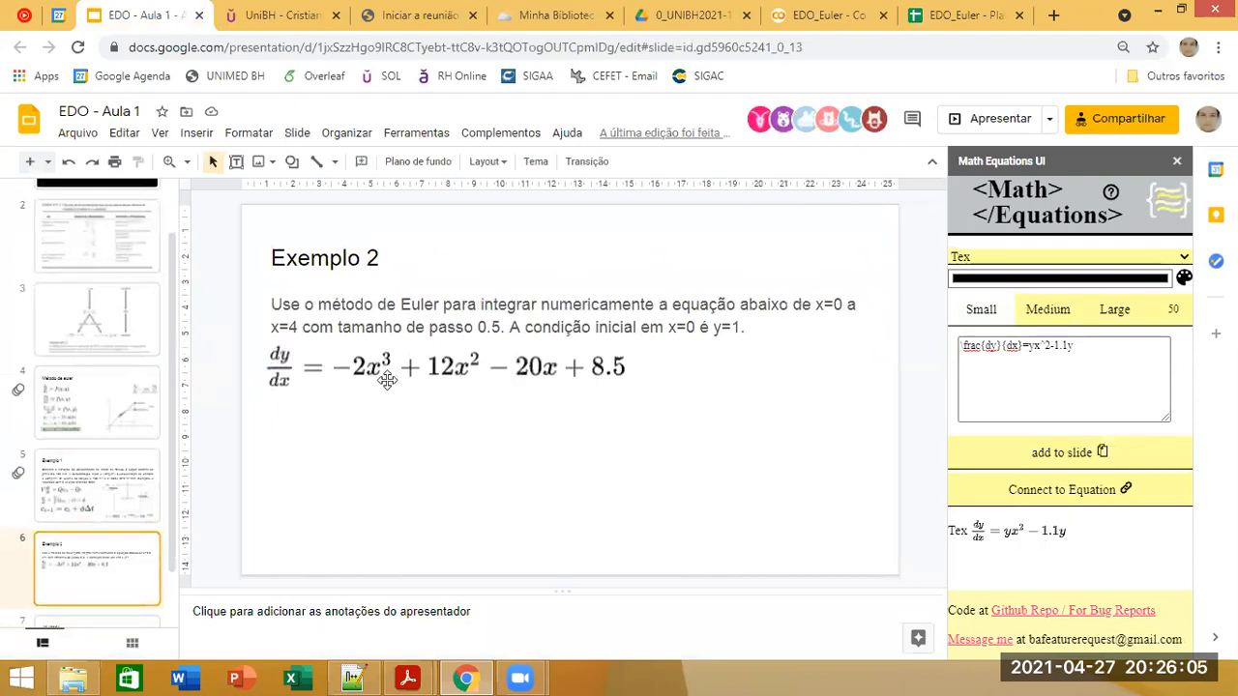
left_click(967, 15)
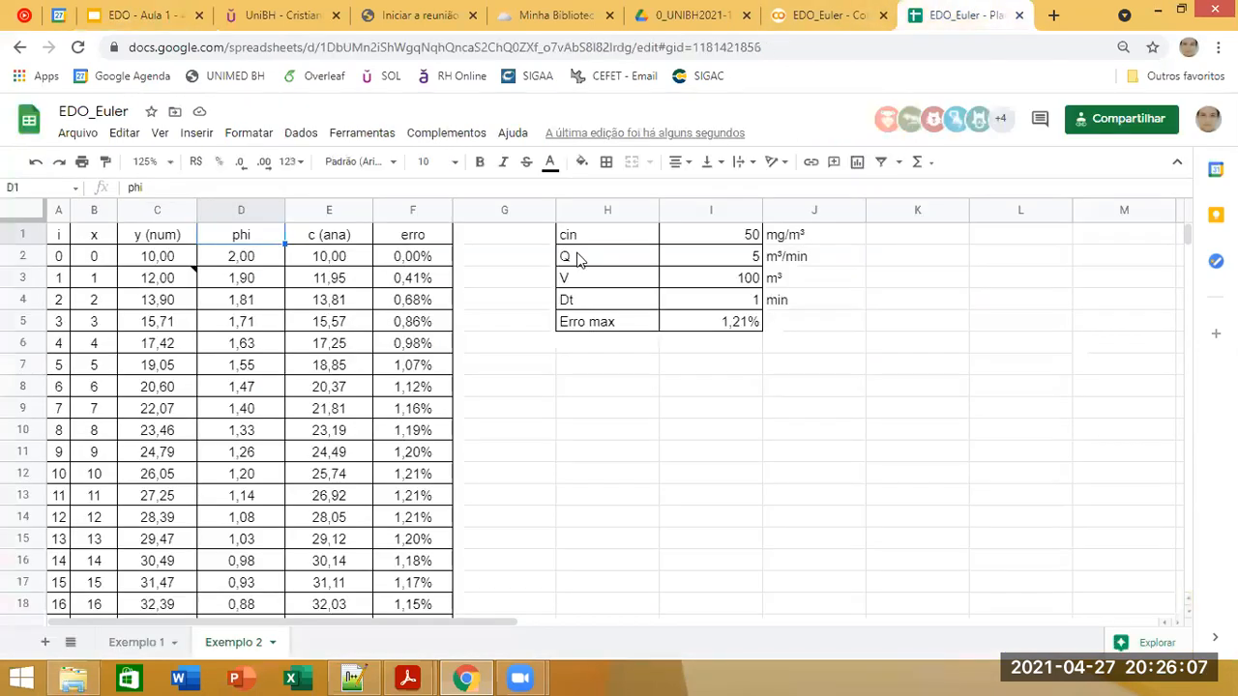
Step: Clear the analytical results in E2:E102 and the parameter table in H1:I5 of the Exemplo 2 sheet
left_click(345, 260)
key("ctrl+shift+Down")
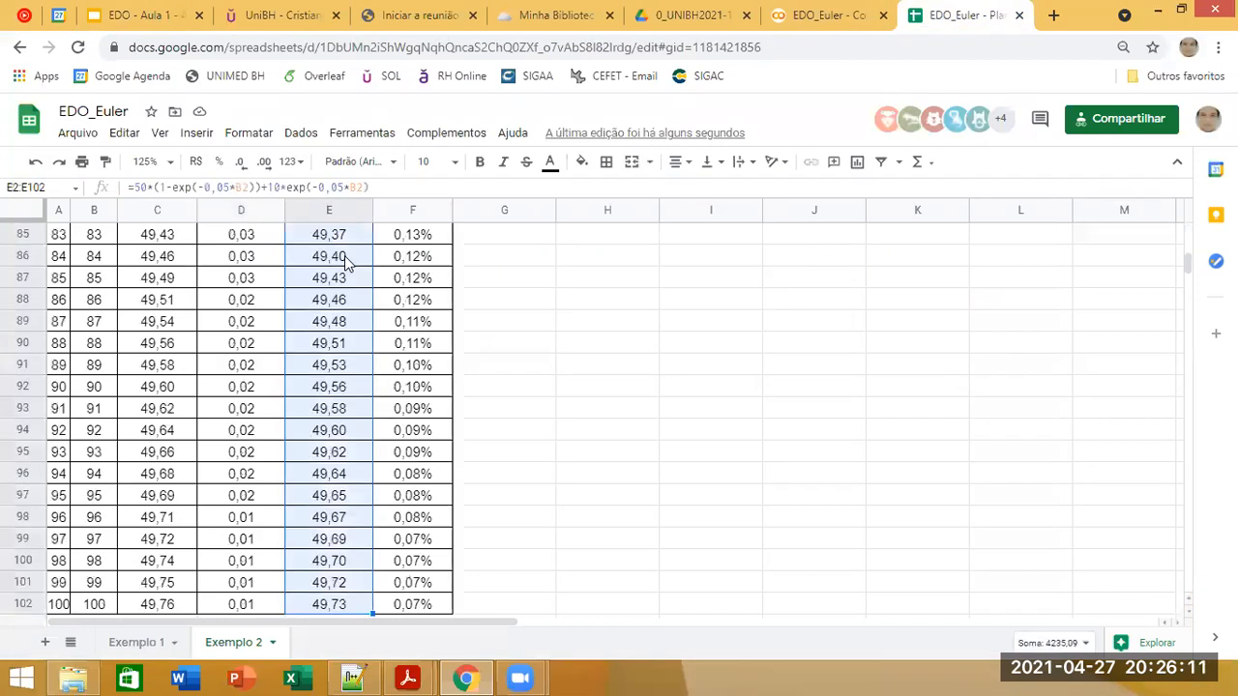
key("Delete")
scroll(638, 319, "up", 20)
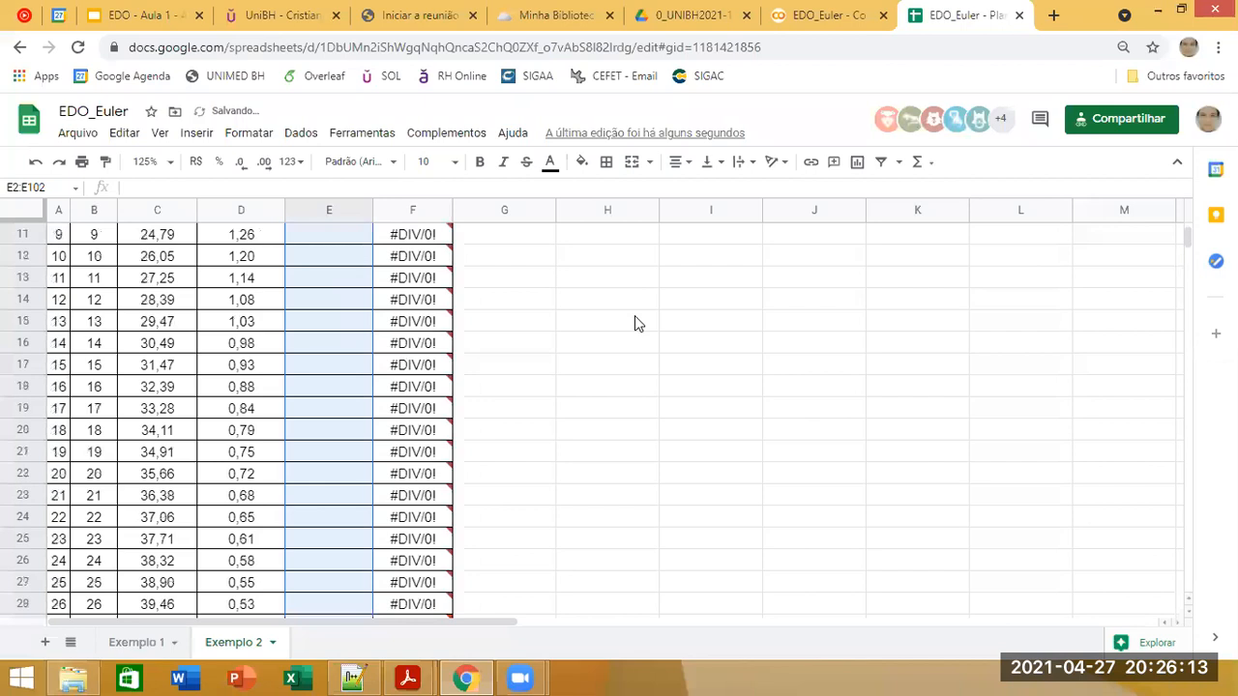
left_click_drag(617, 232, 725, 332)
key("Delete")
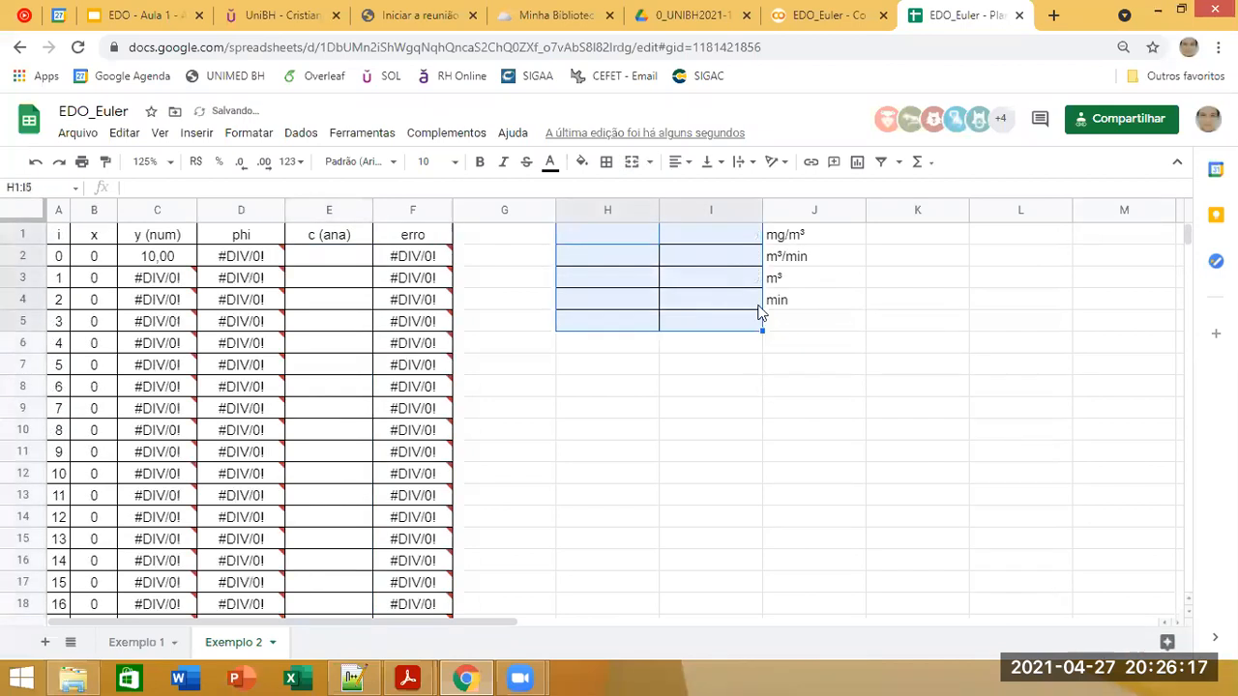
Step: Delete columns H to J, which hold the old parameter table and its units
left_click_drag(718, 207, 592, 209)
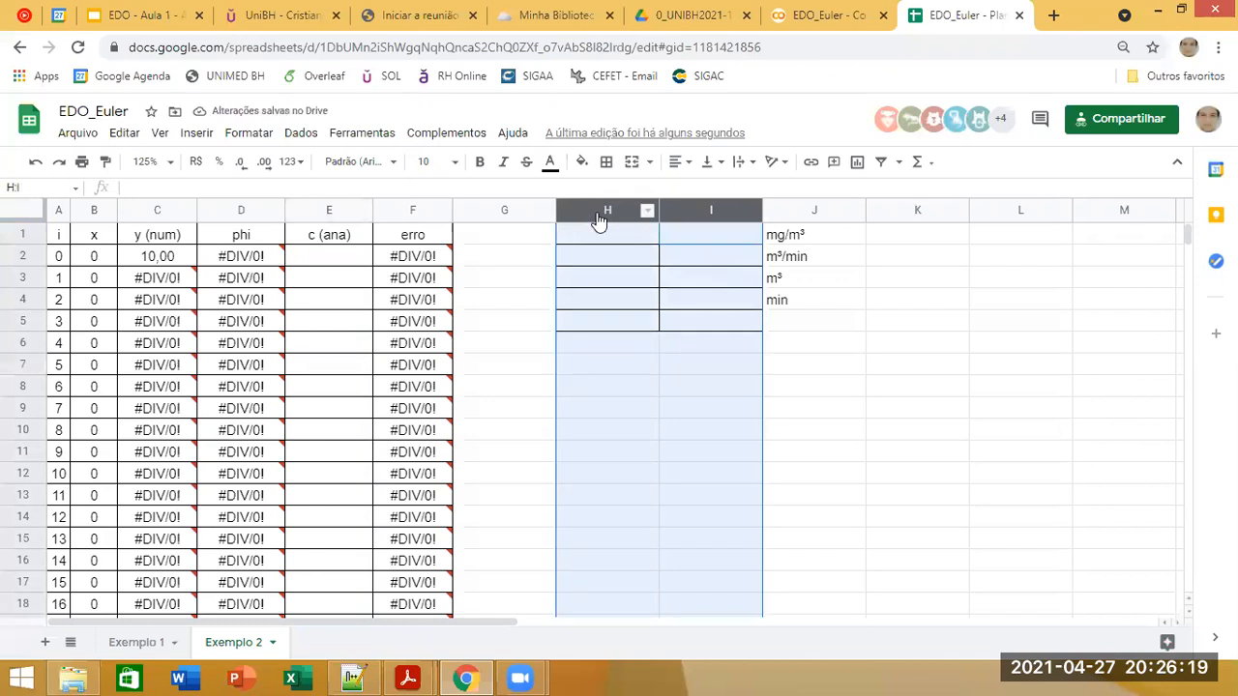
right_click(597, 220)
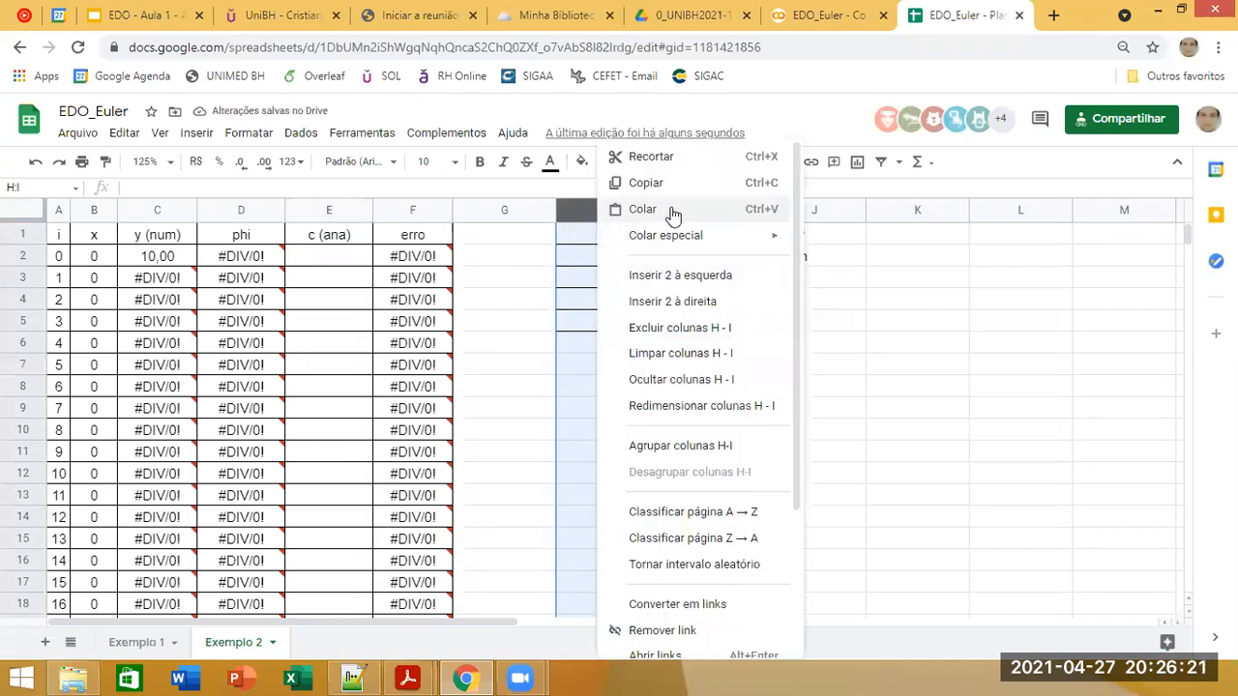
left_click(543, 487)
left_click_drag(596, 207, 732, 210)
right_click(737, 219)
left_click(738, 211)
left_click(781, 213)
left_click(625, 211, "shift")
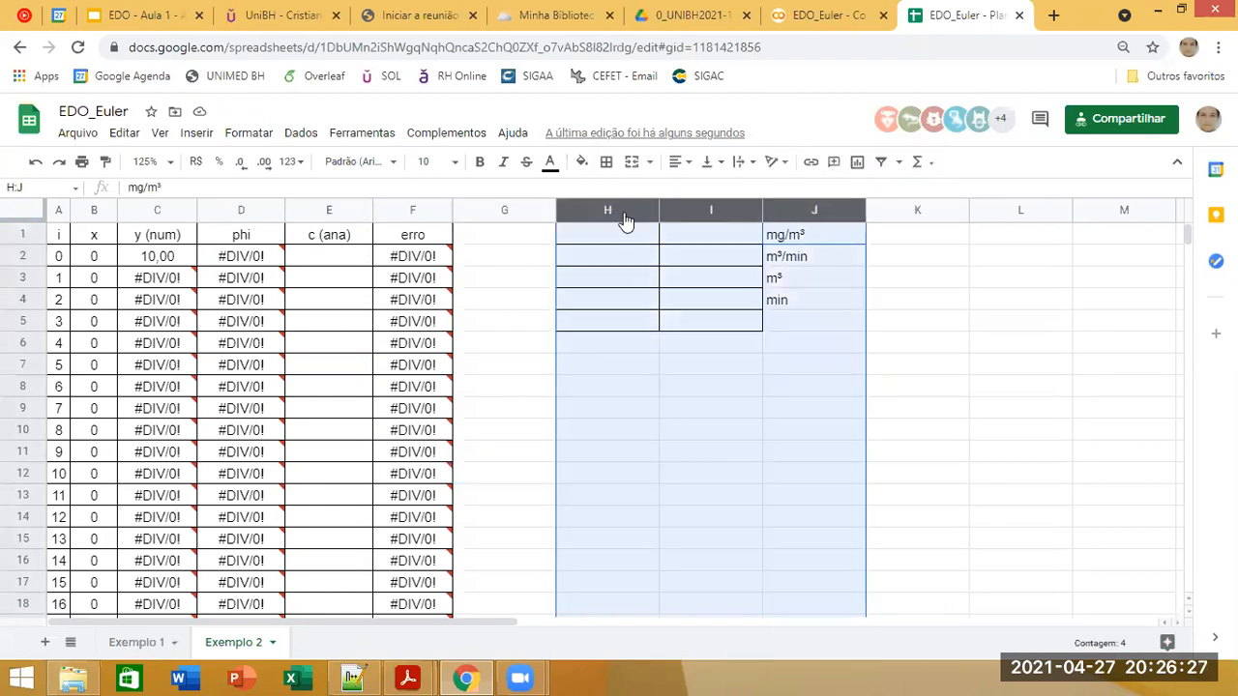
right_click(624, 216)
left_click(700, 329)
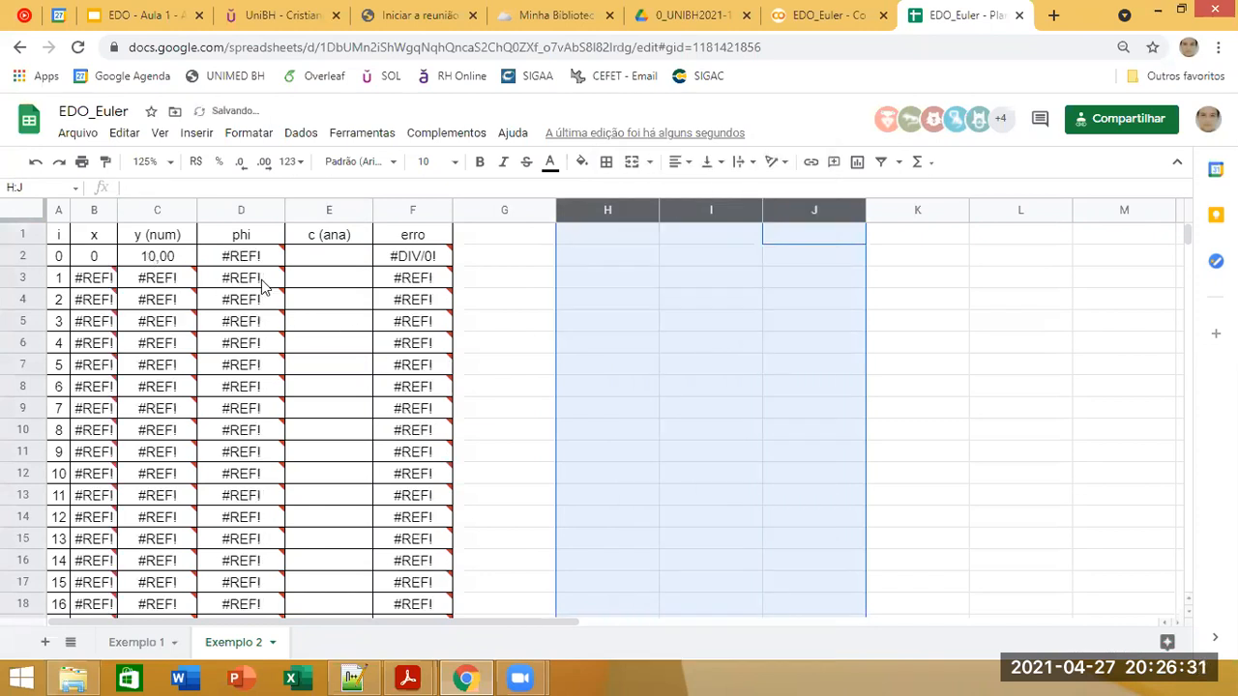
Step: Clear the old phi formula in D2 and check the Exemplo 2 equation in the slides
left_click(215, 256)
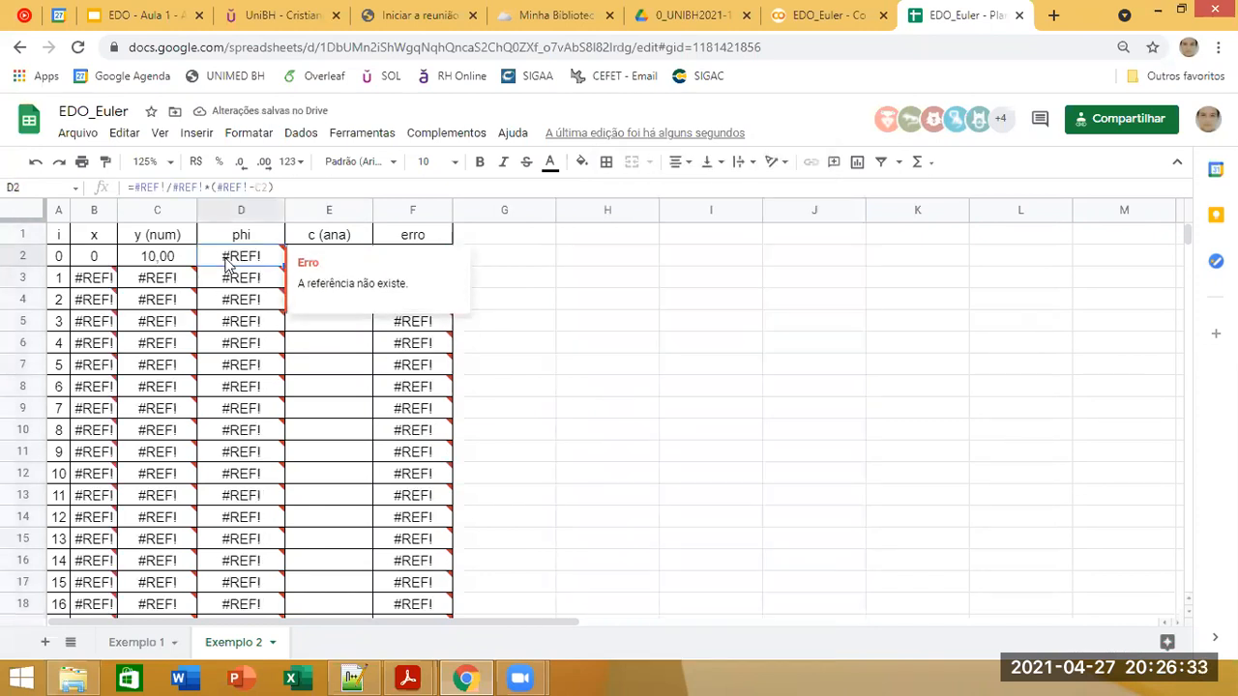
key("Delete")
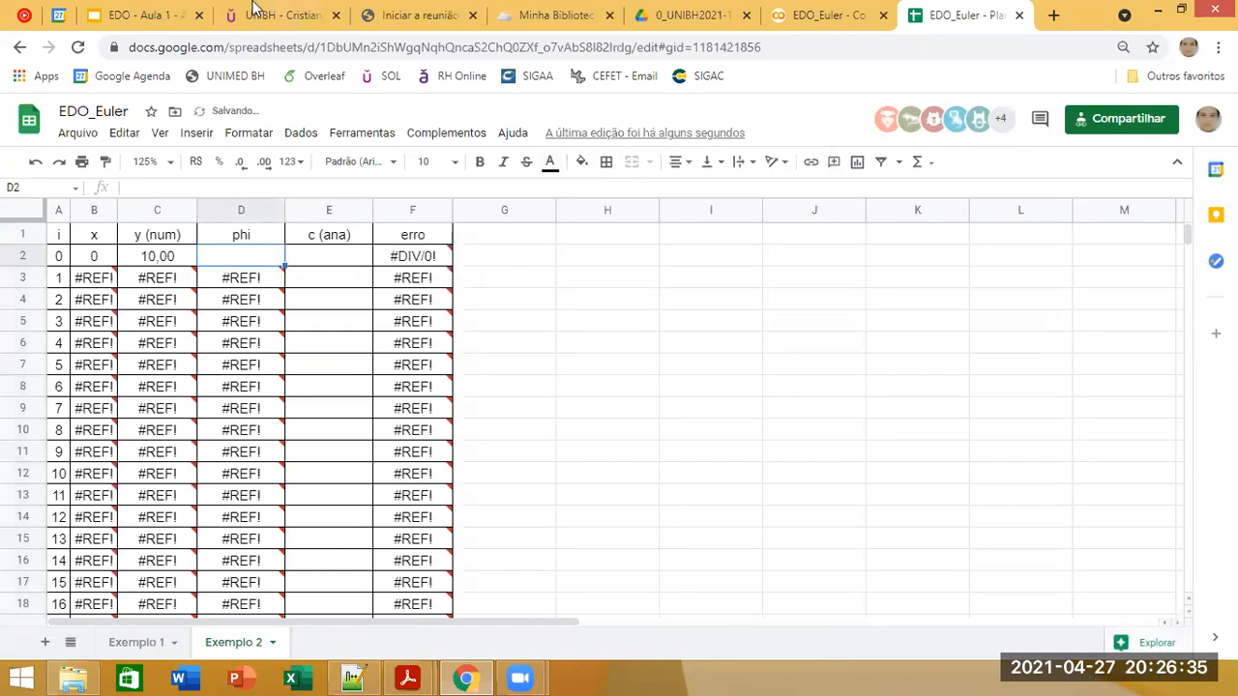
left_click(145, 14)
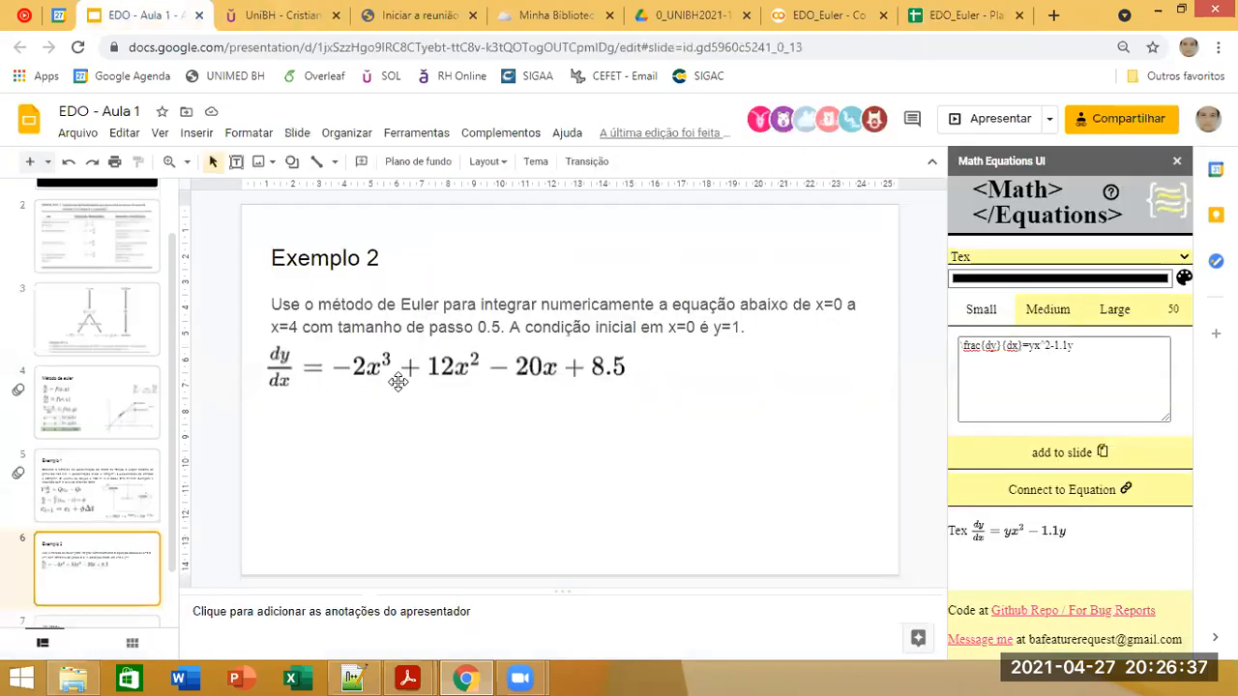
left_click(921, 21)
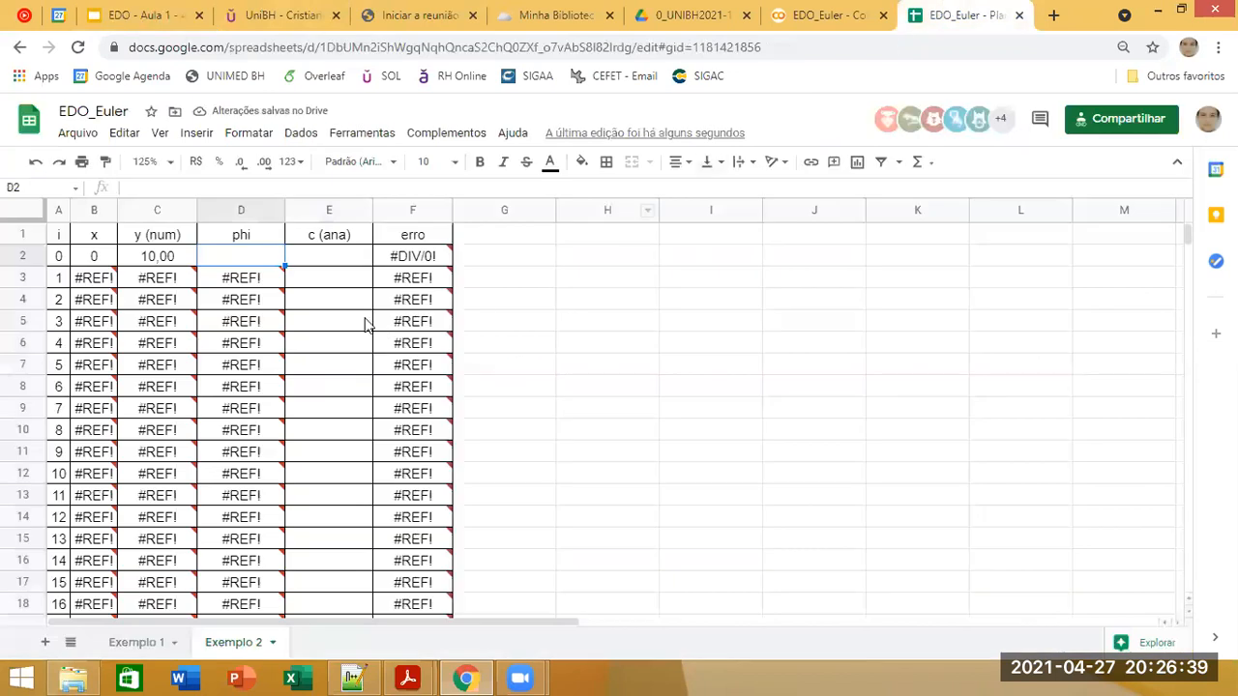
Step: Start the phi formula in D2 with the cubic term =-2*B2^3, followed by a plus sign
type("-2*")
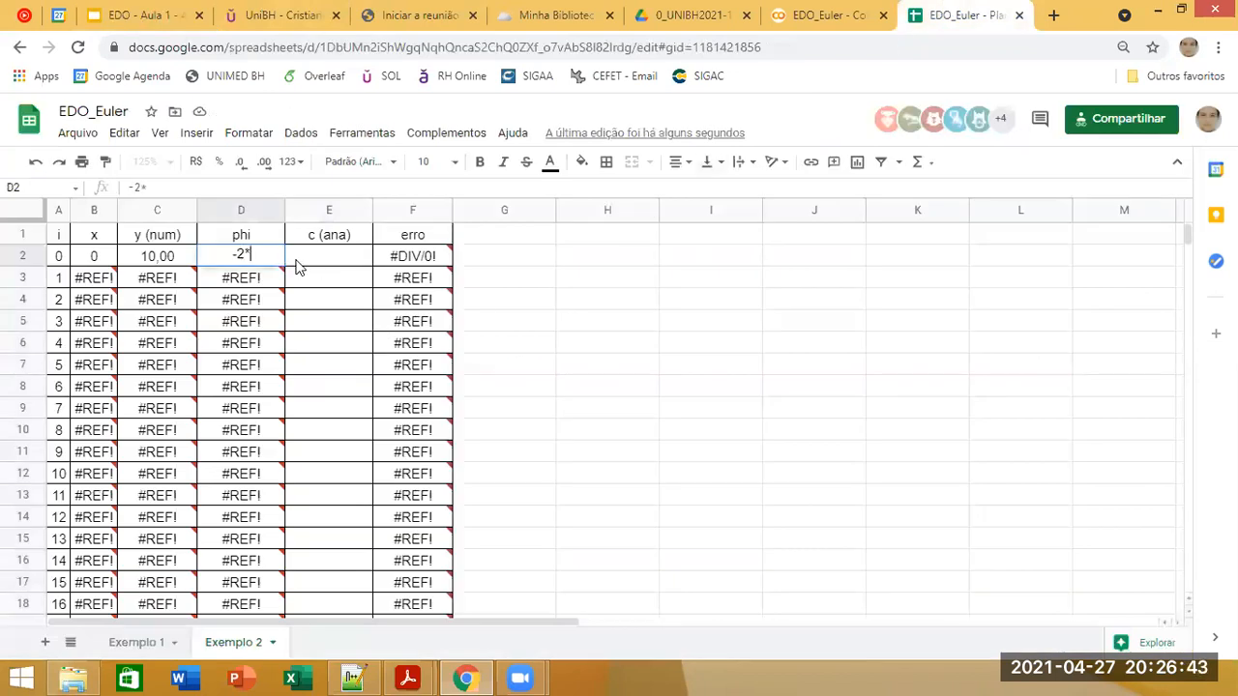
left_click(83, 258)
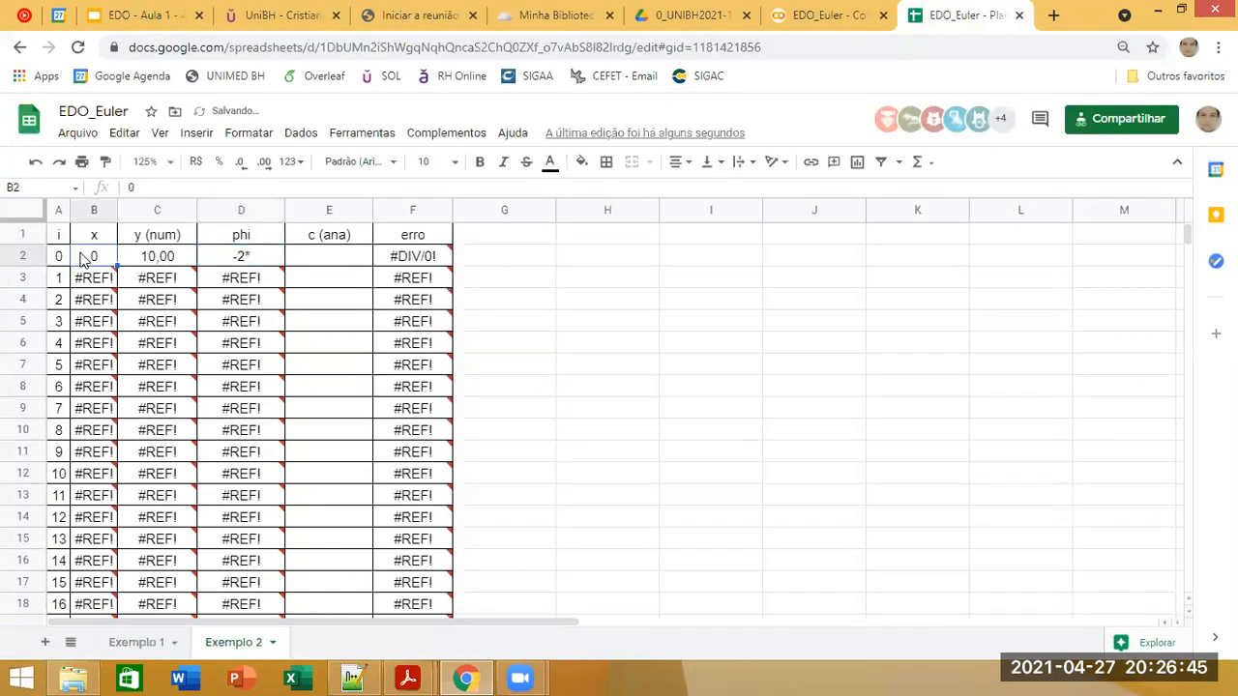
left_click(207, 263)
type("=-2*")
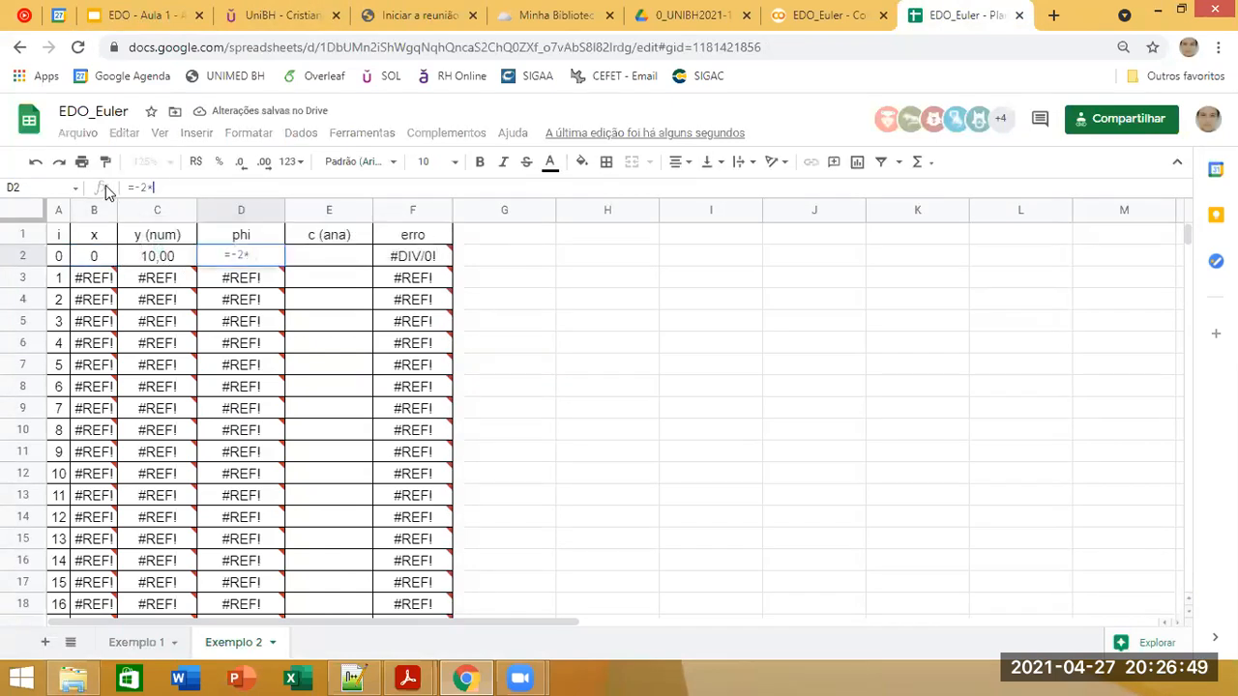
left_click(87, 259)
type("*B2^3+")
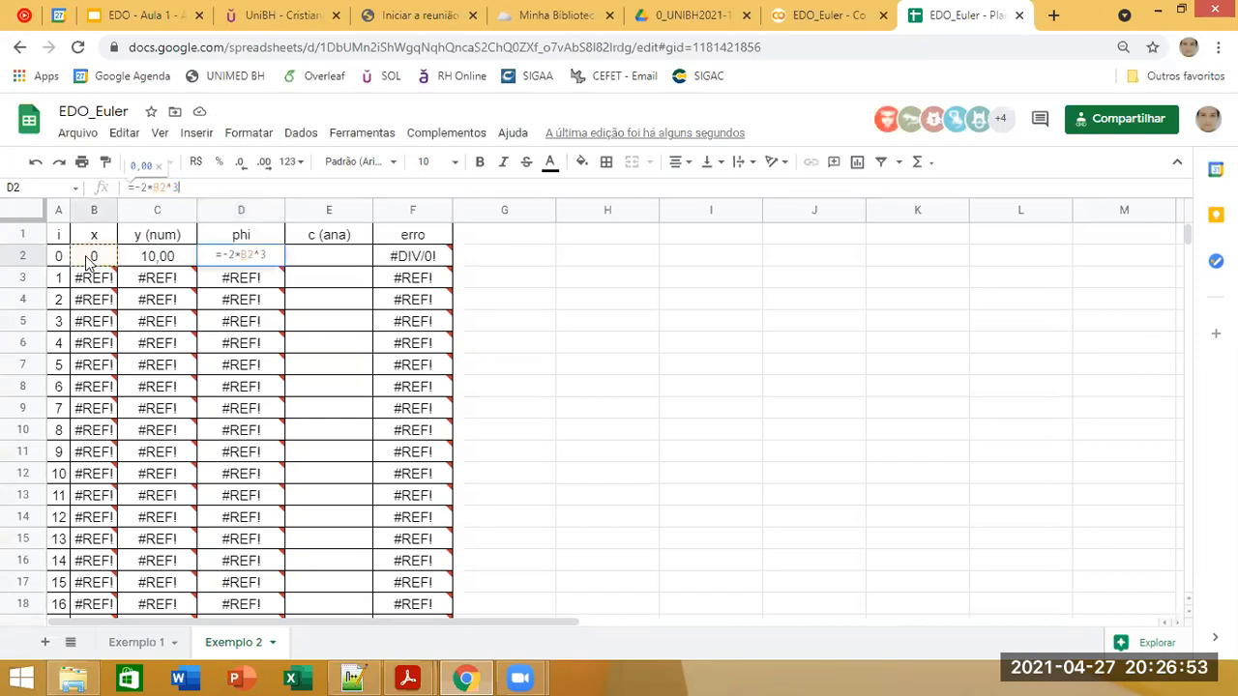
Step: Check the Exemplo 2 equation in the slides and complete the D2 formula as =-2*B2^3+12*B2^2
left_click(160, 14)
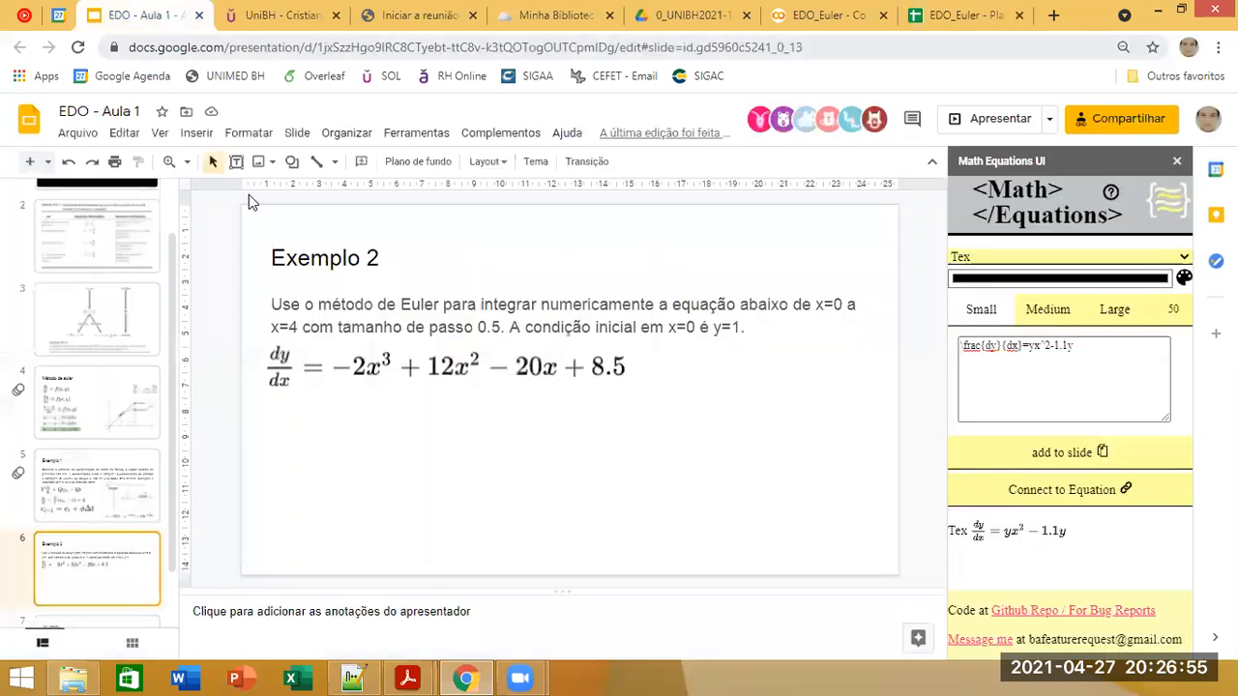
left_click(960, 14)
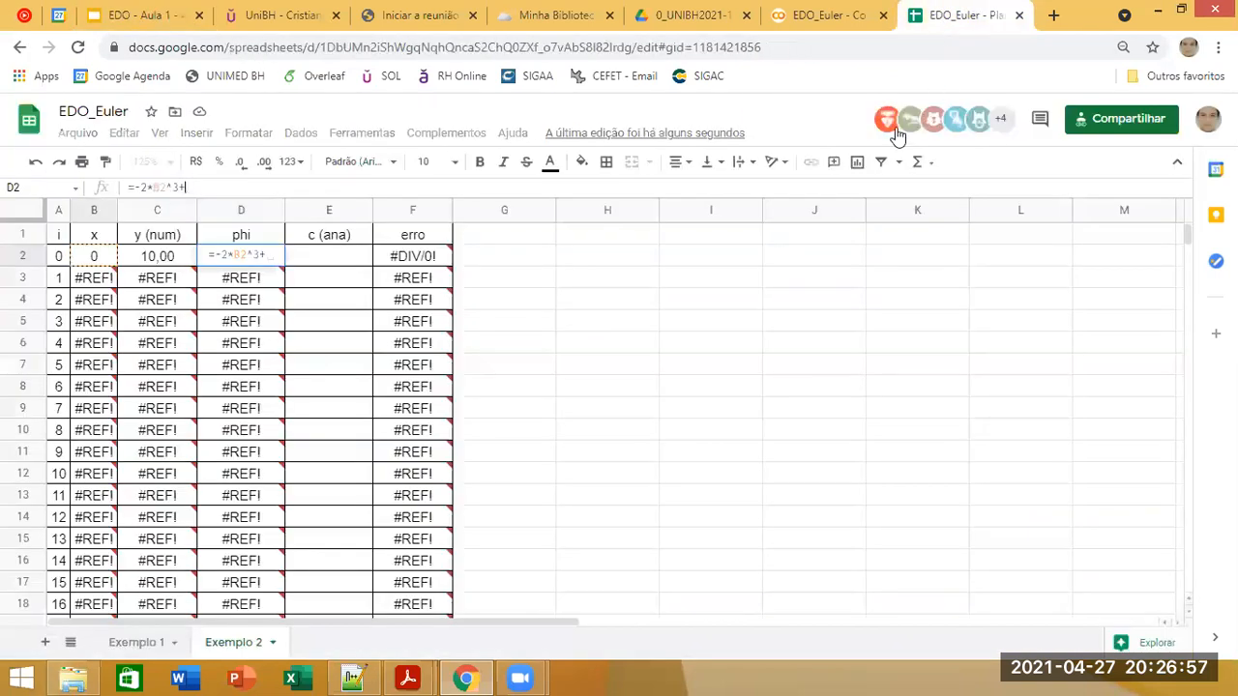
type("12*")
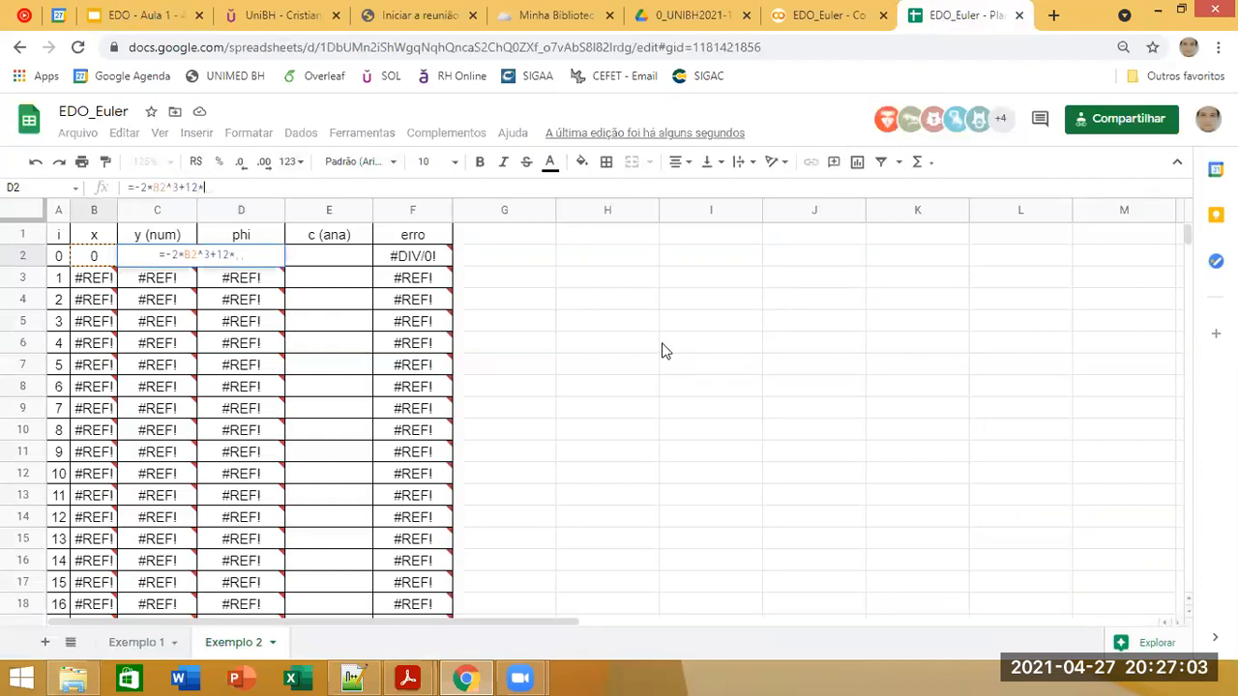
left_click(83, 259)
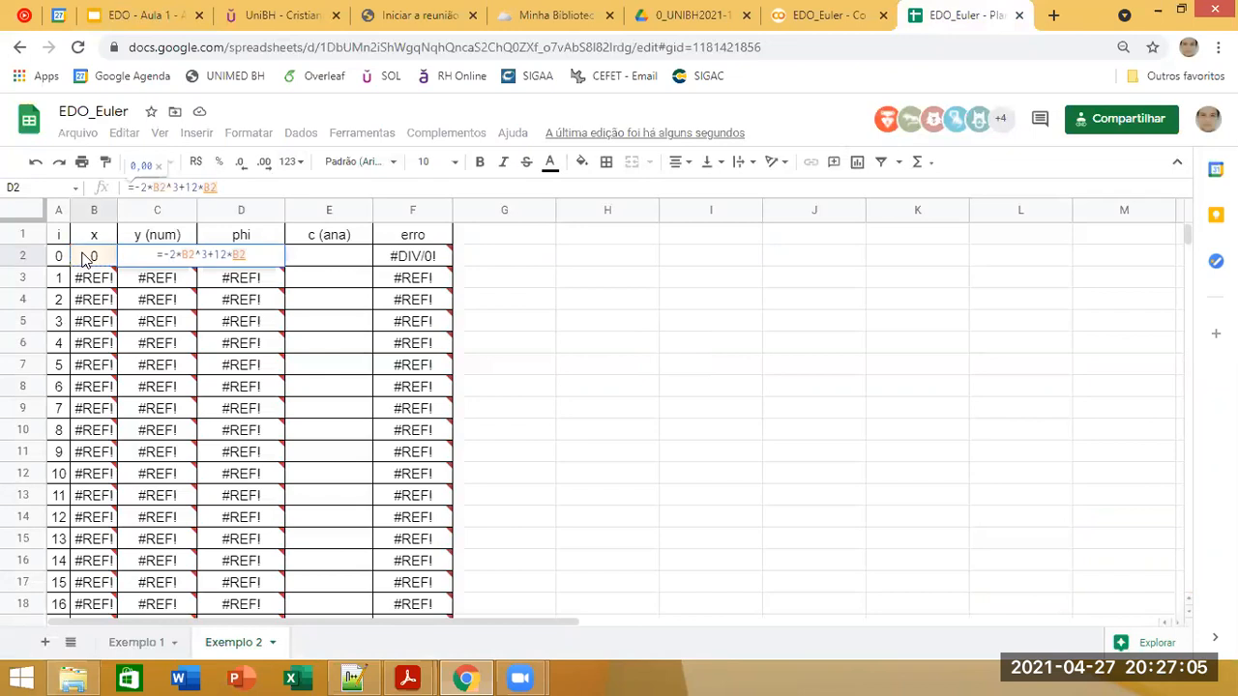
key("Return")
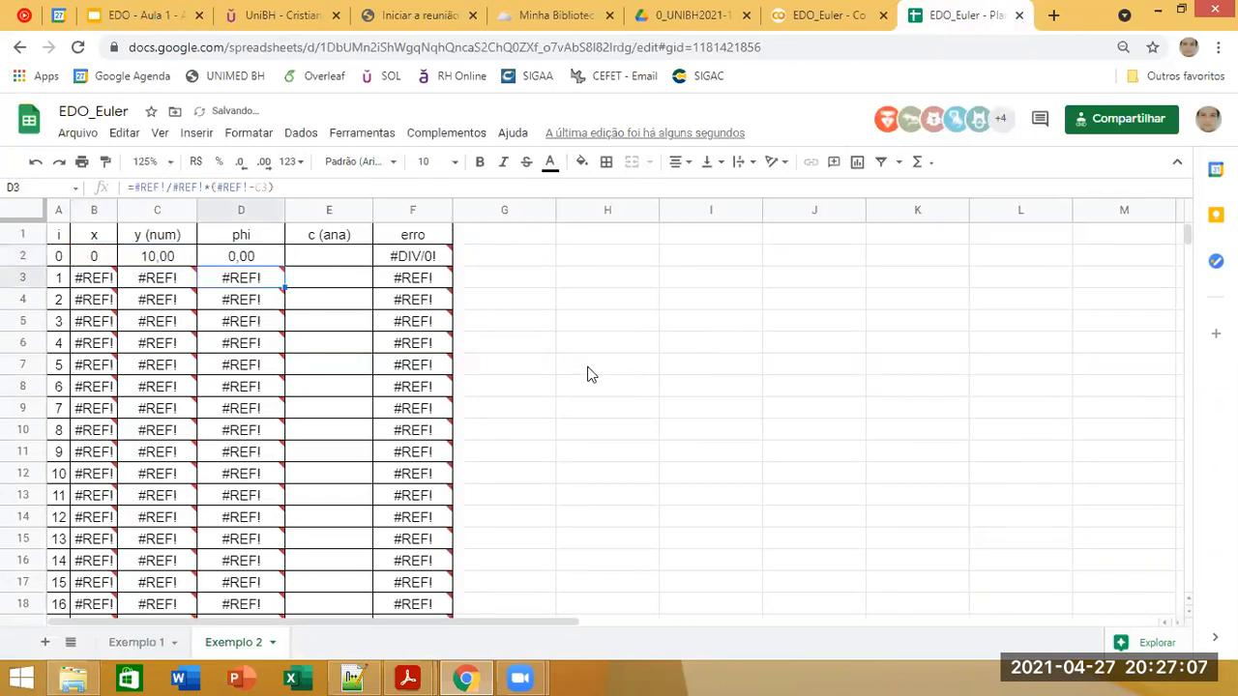
Step: Increase the browser zoom so the Exemplo 2 sheet is shown larger
left_click(547, 345)
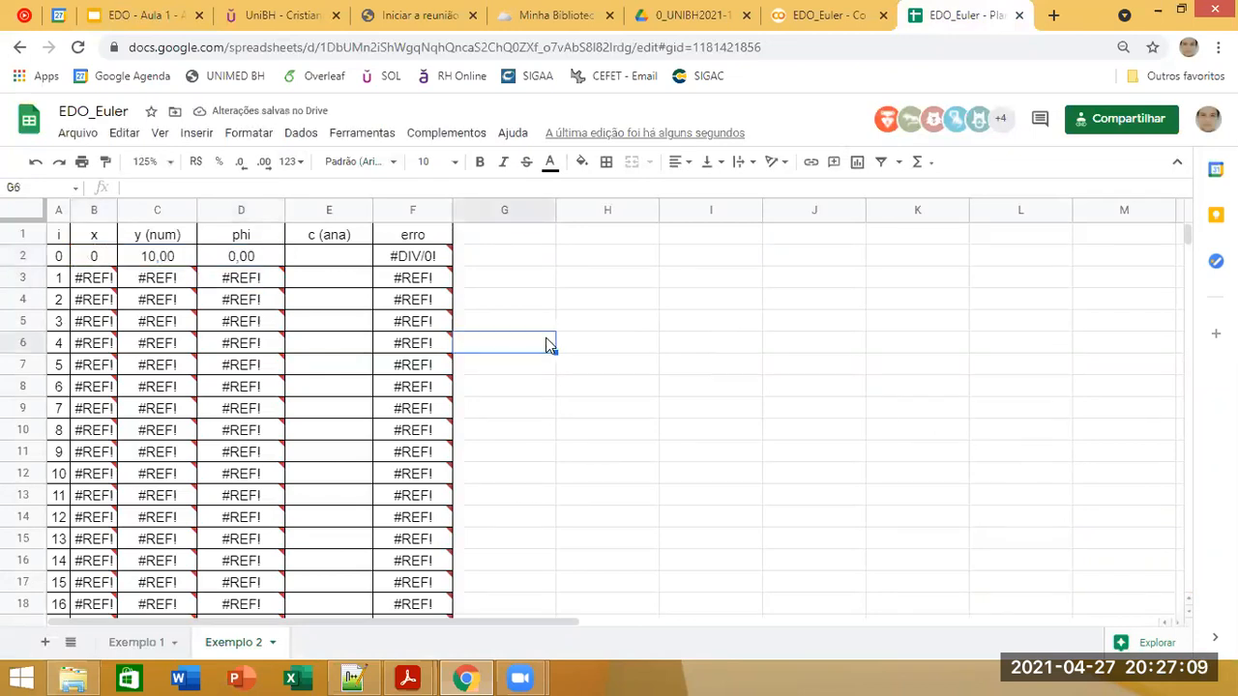
left_click(536, 257)
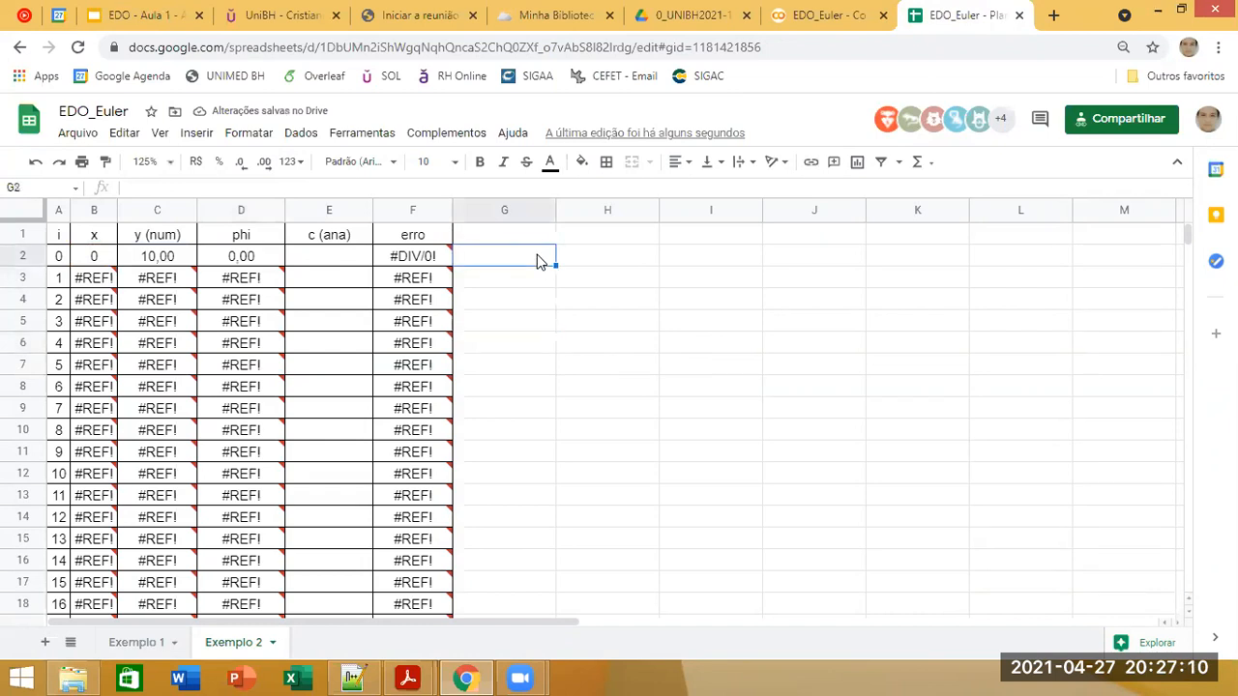
left_click(705, 307)
left_click(1123, 48)
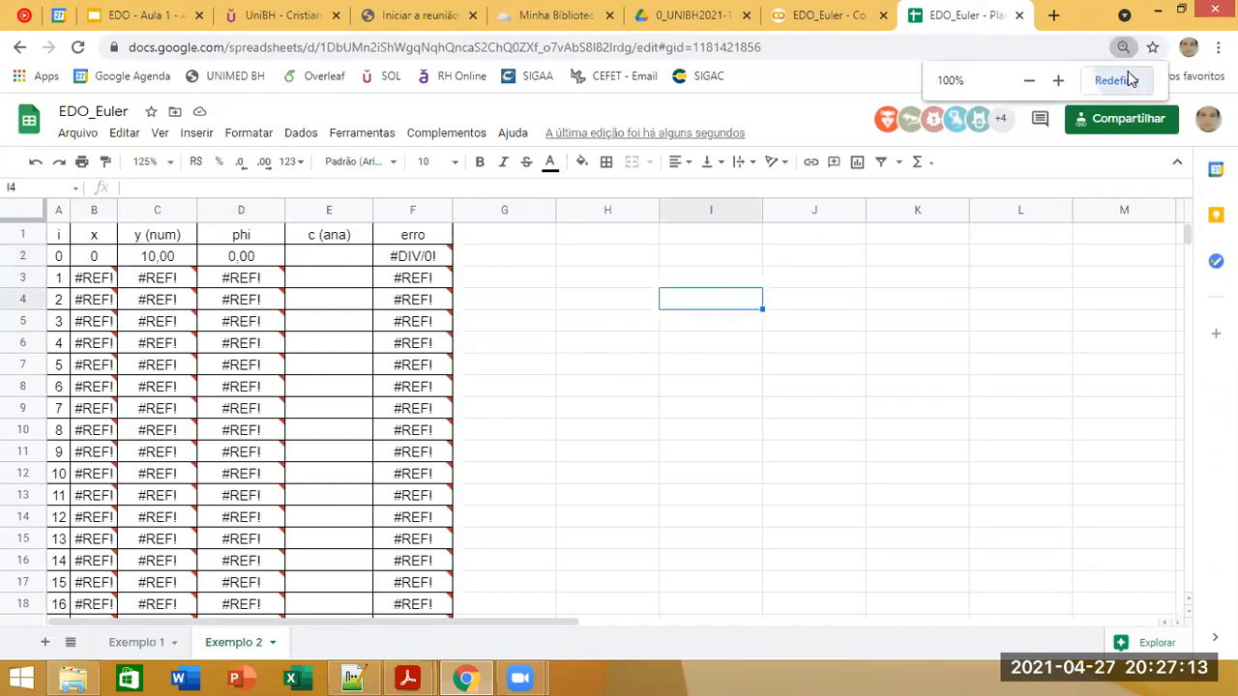
left_click(1059, 81)
left_click(1059, 81)
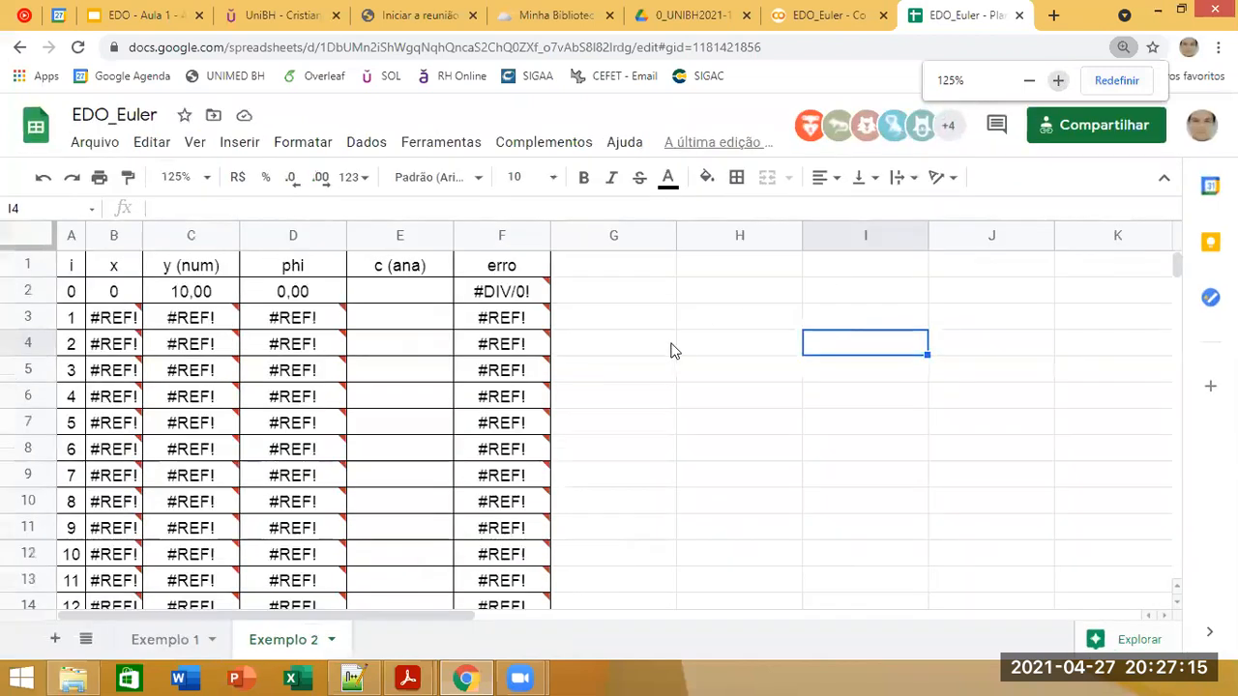
Step: Try clearing only the broken phi formulas in D3:D102, inspect the formulas in B3 and C3, and undo the clearing
left_click(319, 328)
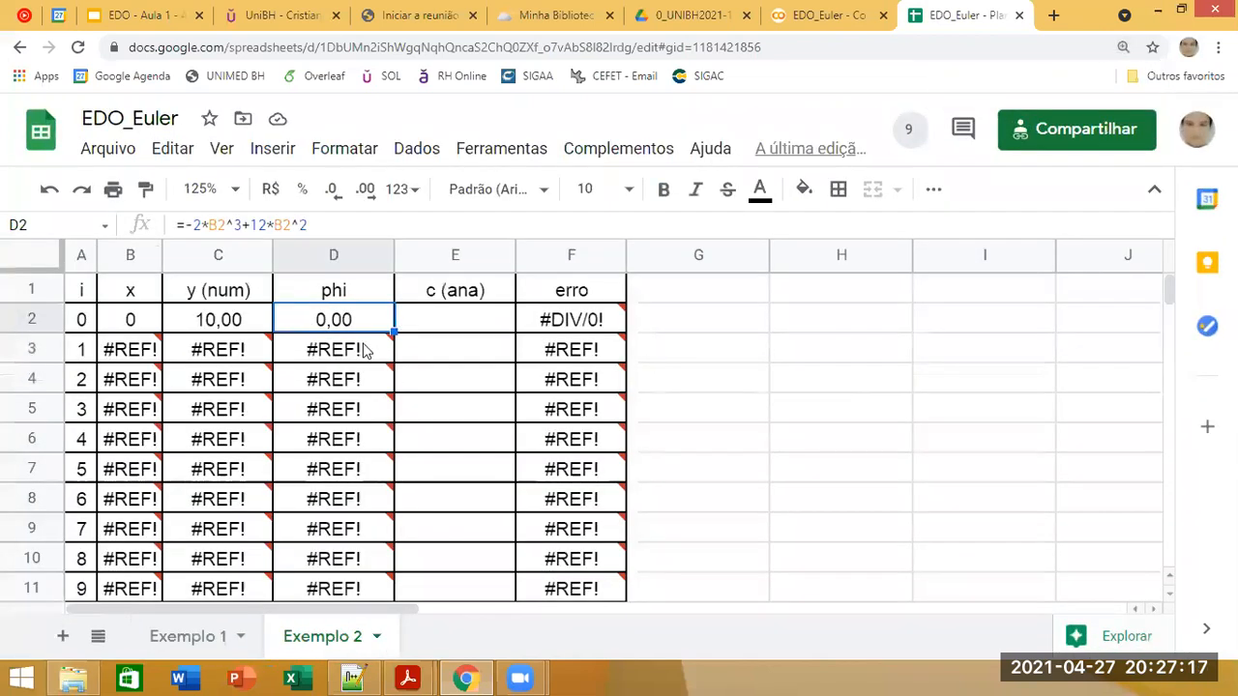
left_click(312, 362)
key("ctrl+shift+Down")
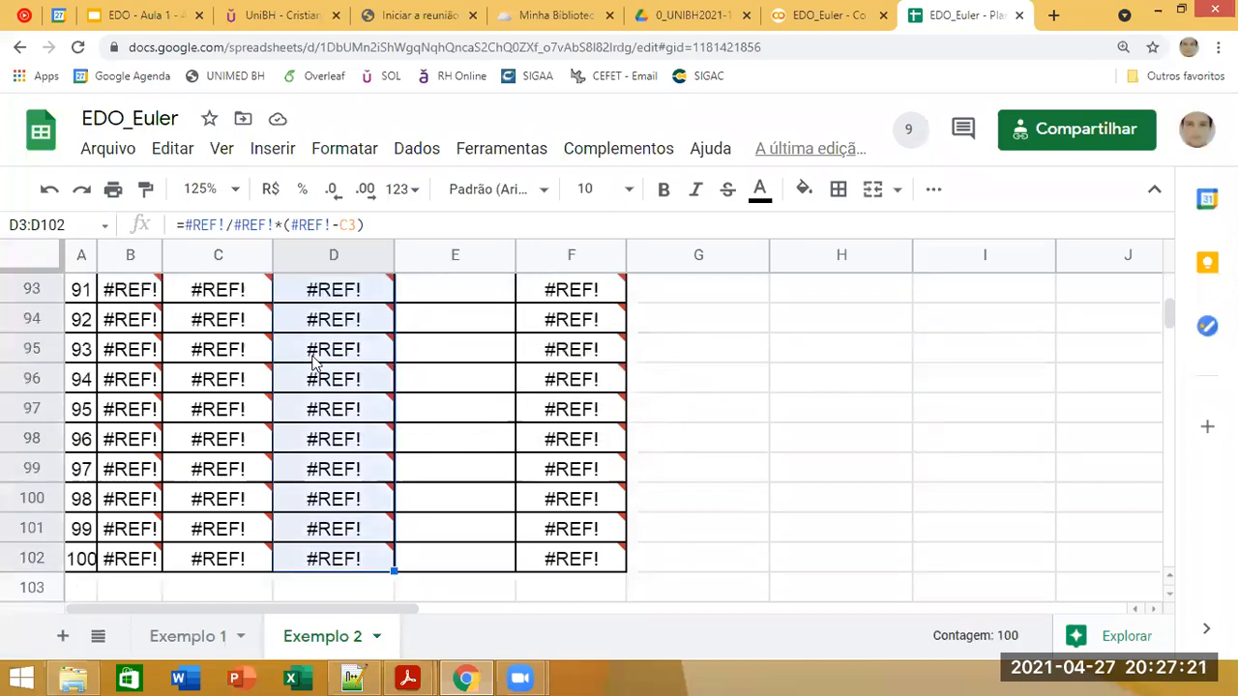
key("Delete")
scroll(505, 351, "up", 20)
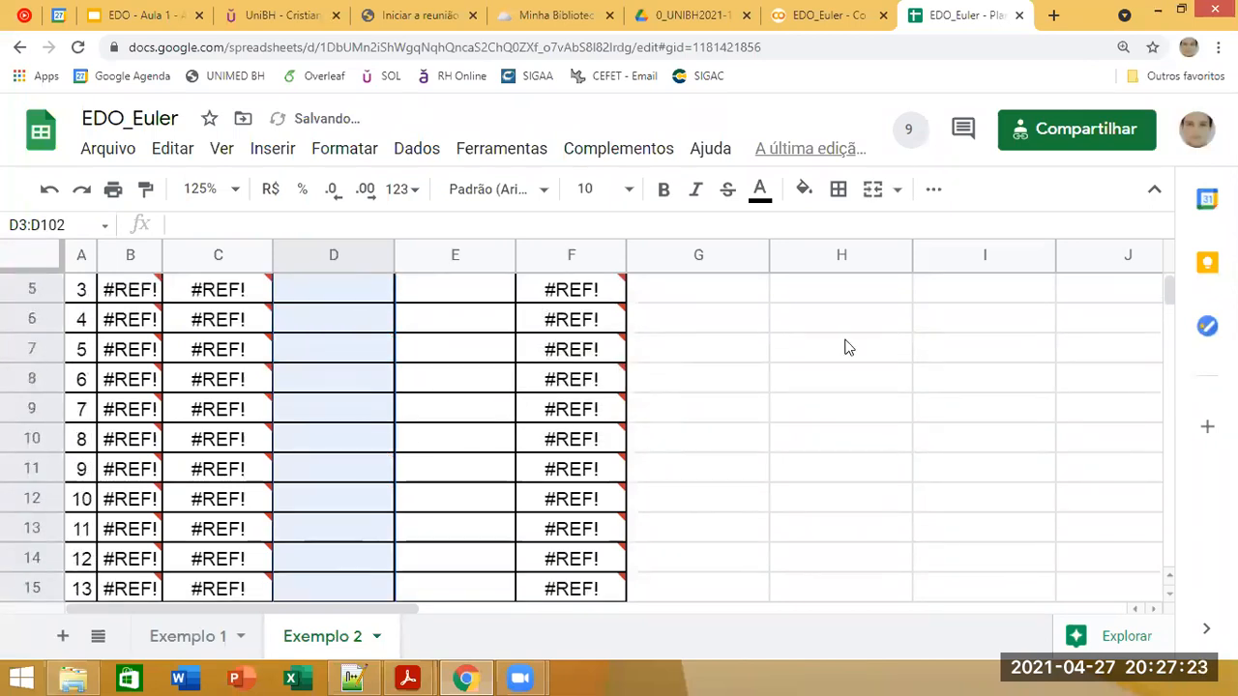
scroll(837, 343, "up", 2)
left_click(123, 361)
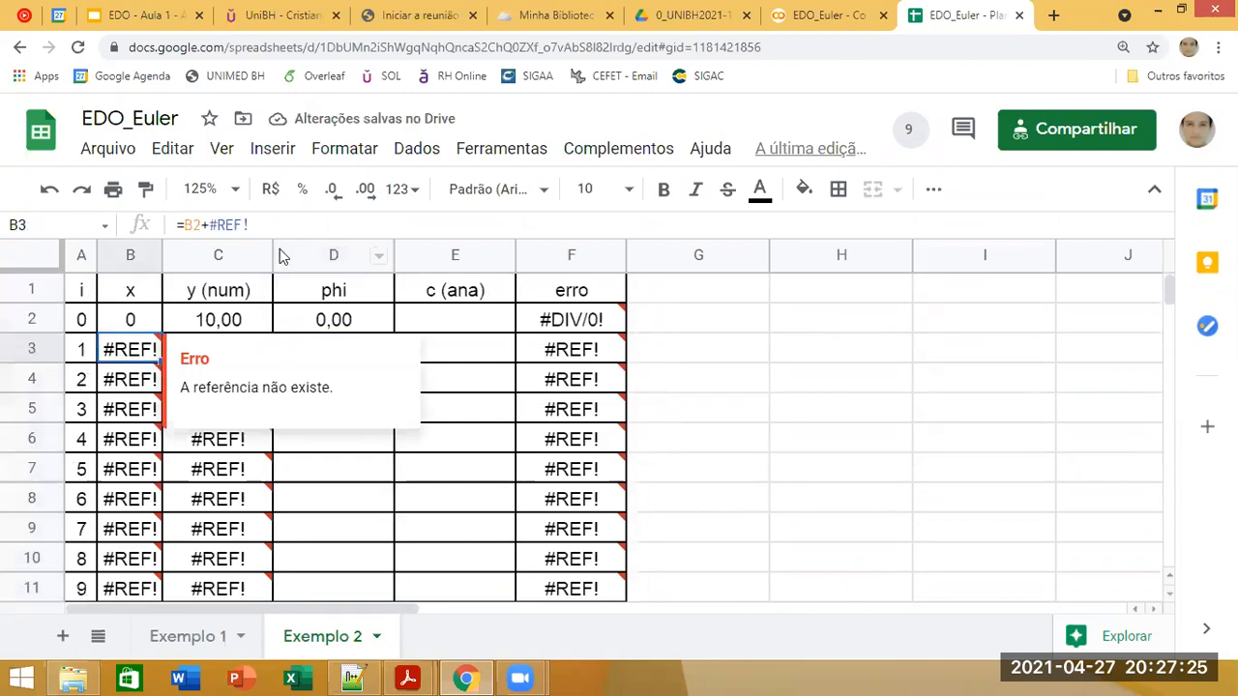
left_click(199, 360)
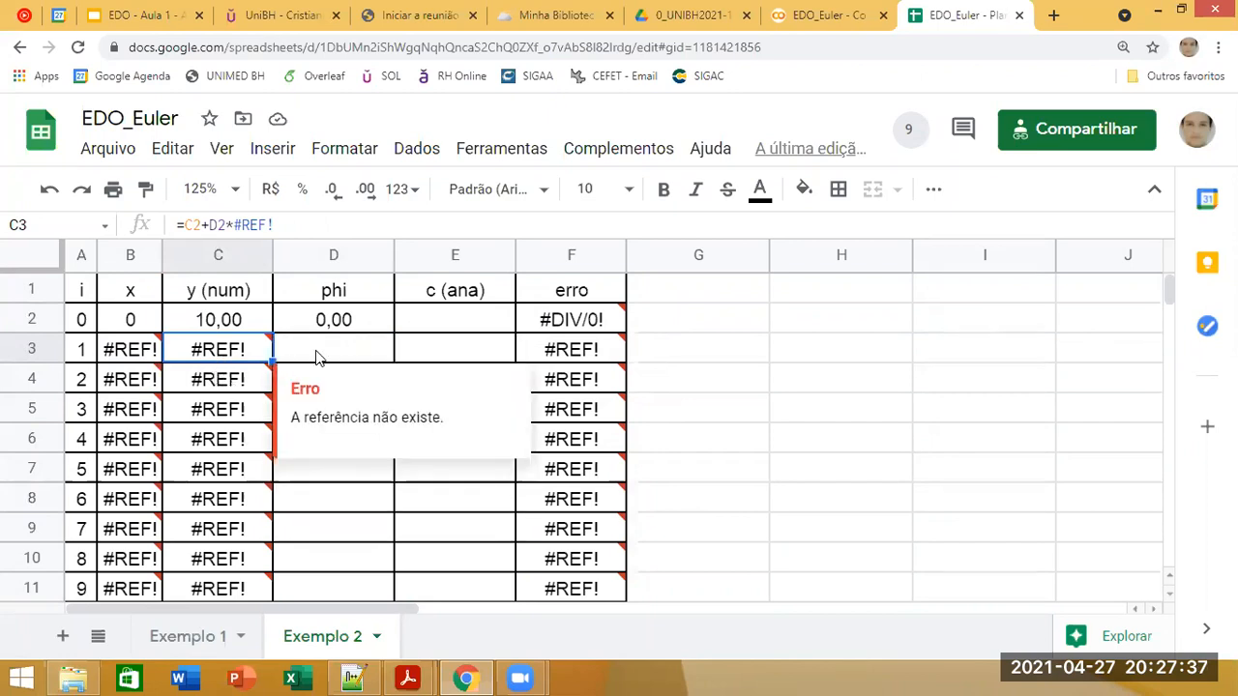
key("ctrl+z")
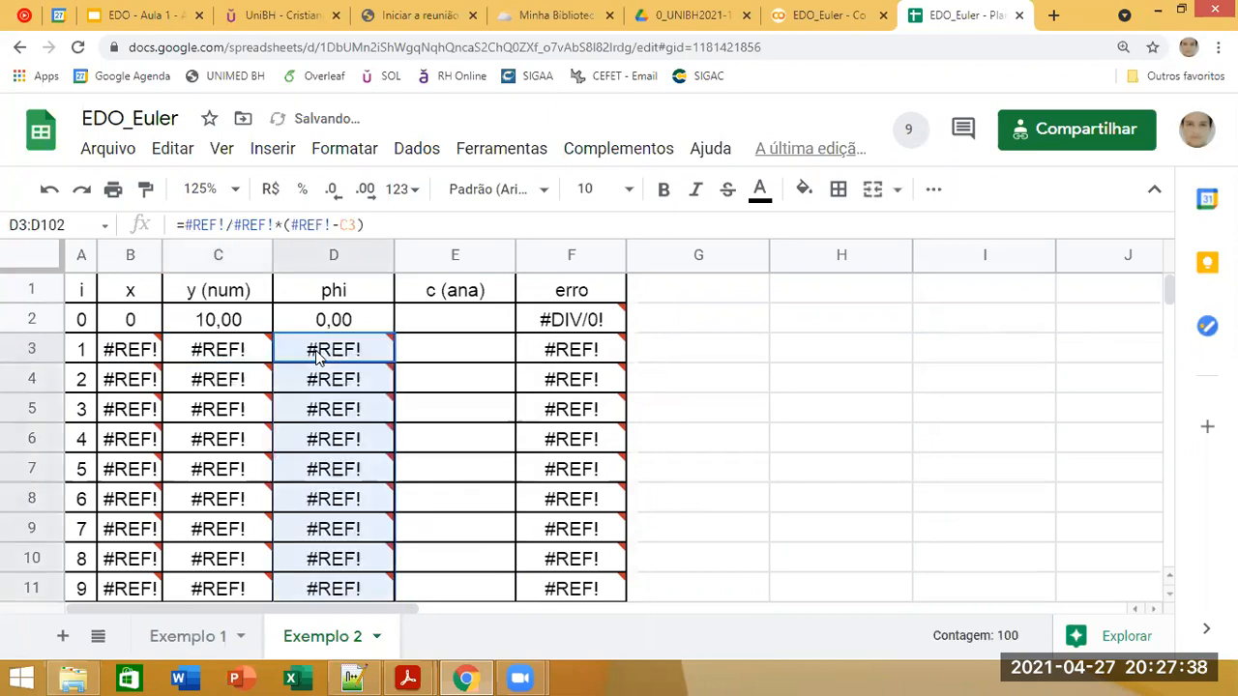
Step: Clear the broken x, y (num) and phi formulas in B3:D102
left_click(147, 361)
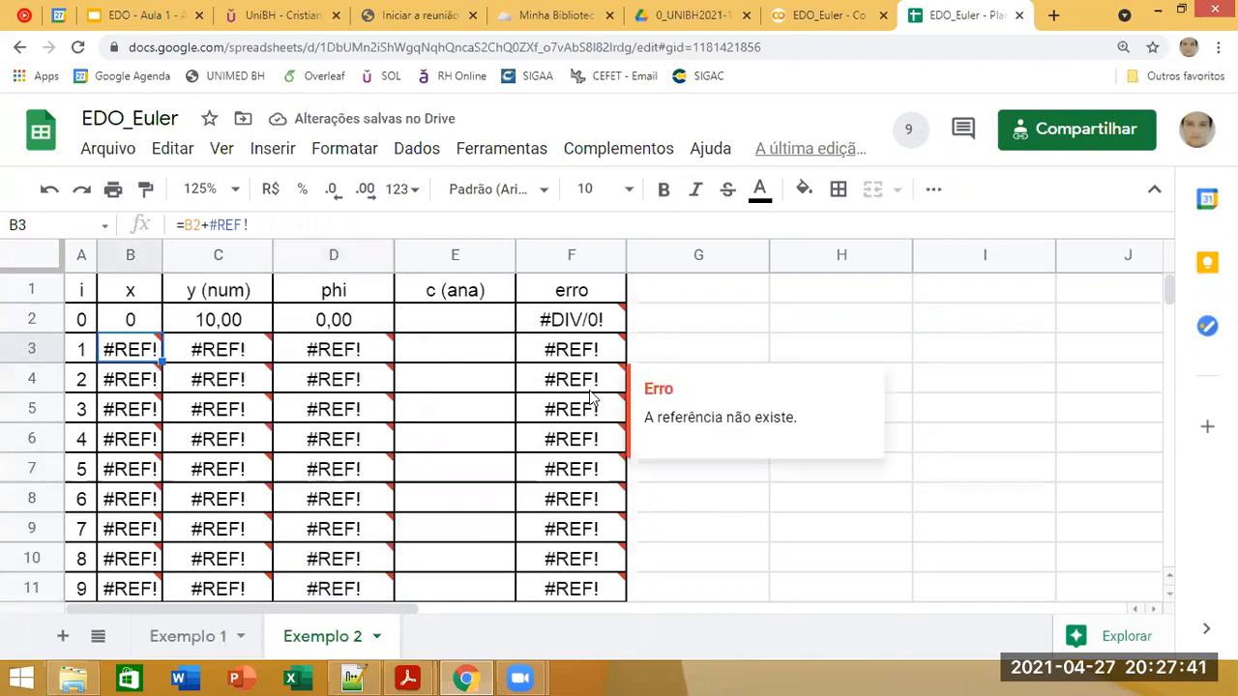
key("shift+Right")
key("shift+Right")
key("ctrl+shift+Down")
key("Delete")
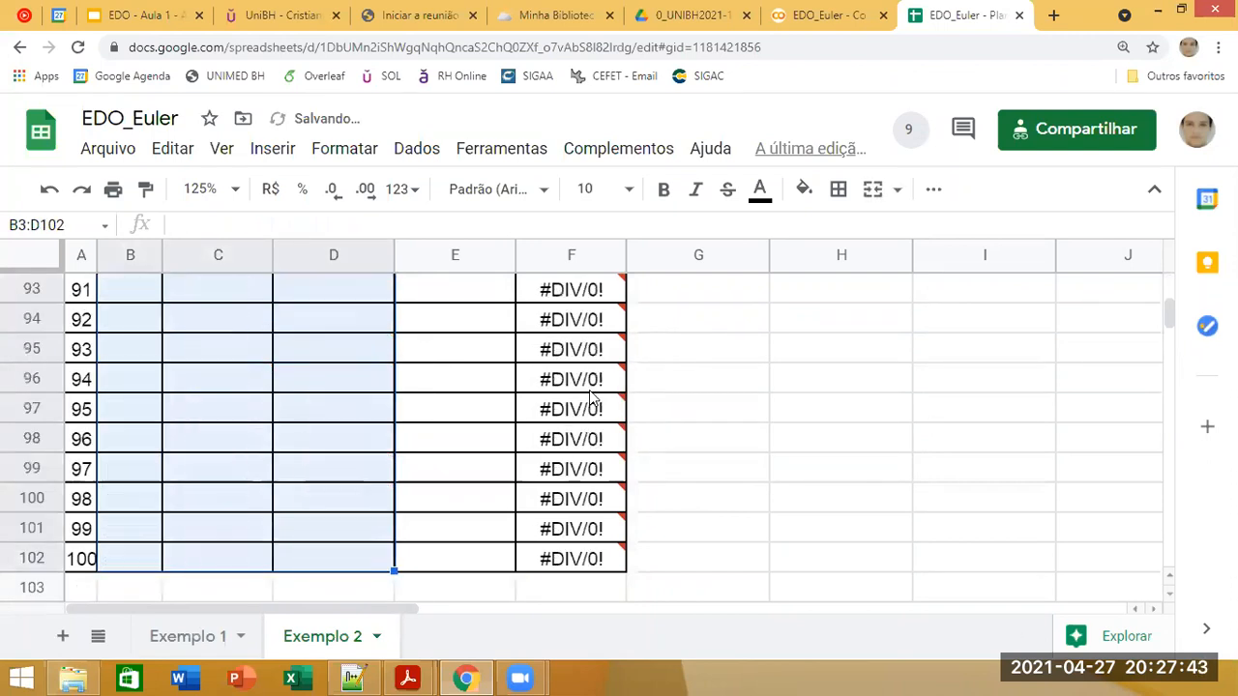
scroll(362, 279, "up", 18)
scroll(366, 273, "up", 10)
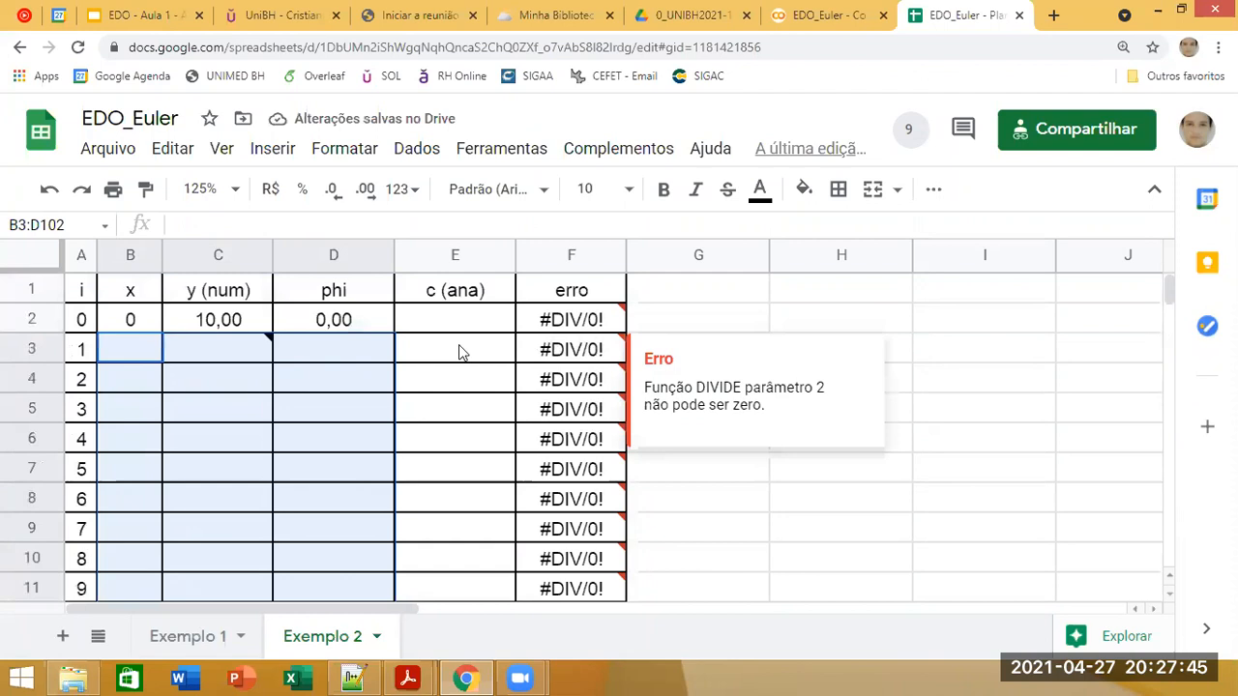
Step: Rename the E1 header to "y (ana)" and review the row 2 formulas and initial y value
left_click(374, 299)
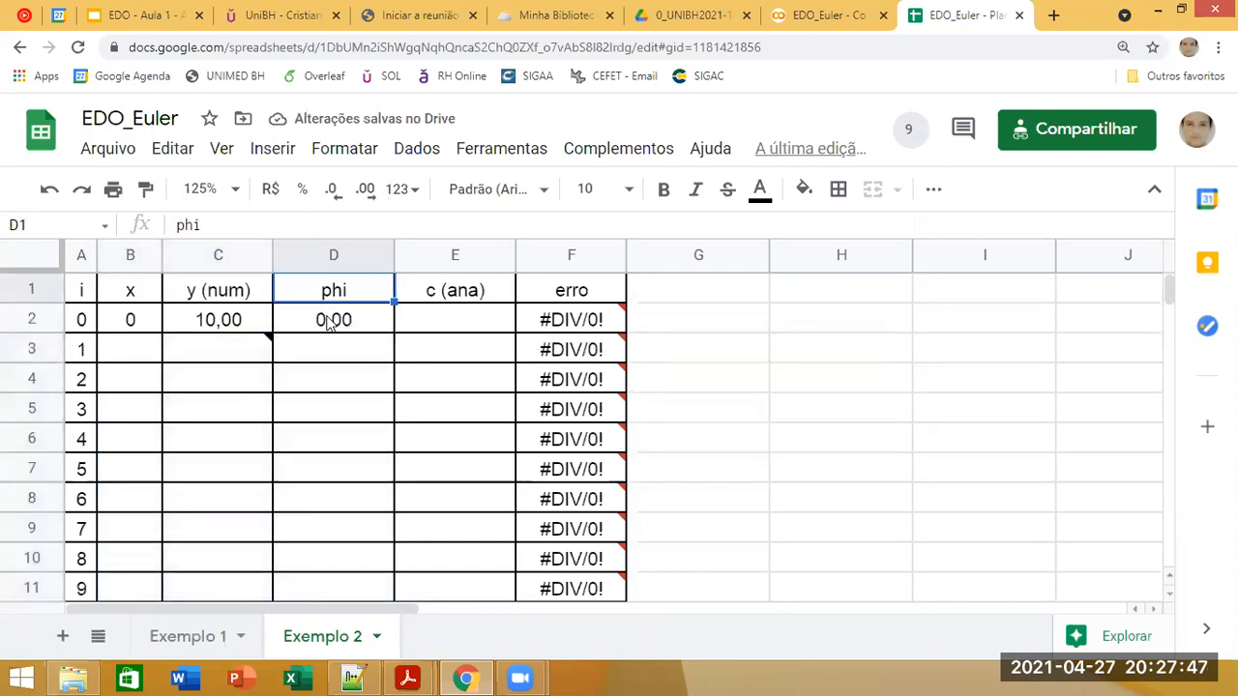
left_click(414, 289)
left_click(181, 225)
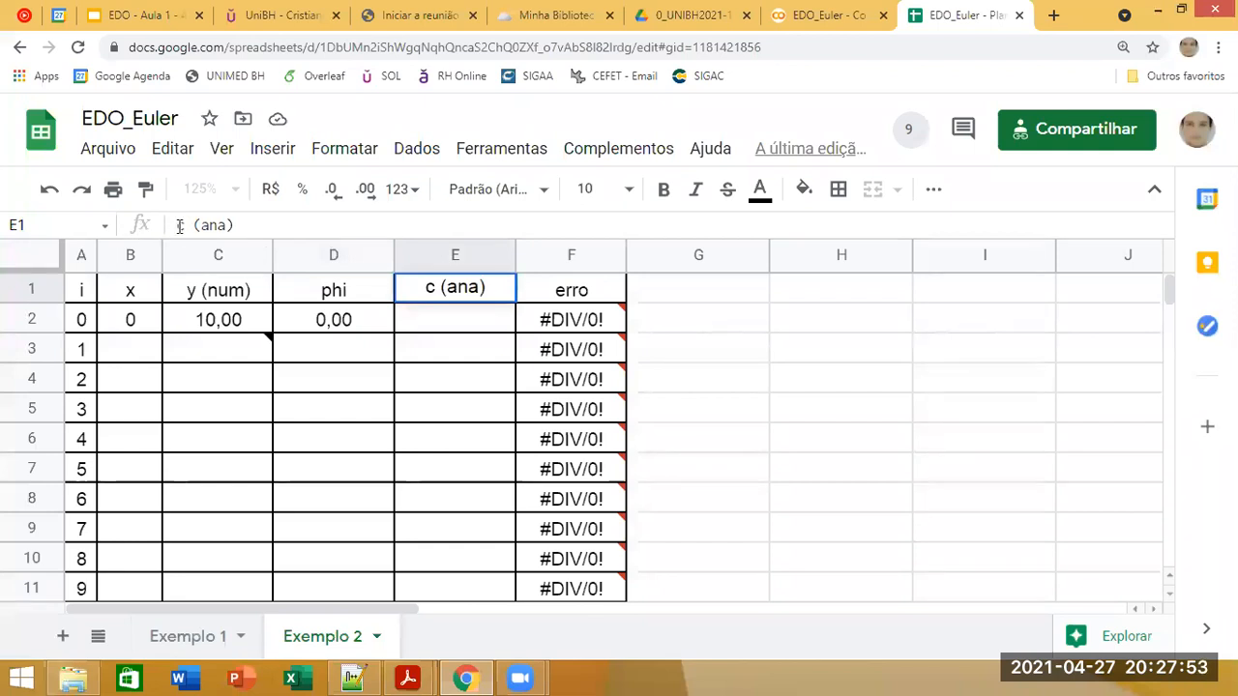
key("BackSpace")
type("y")
key("Return")
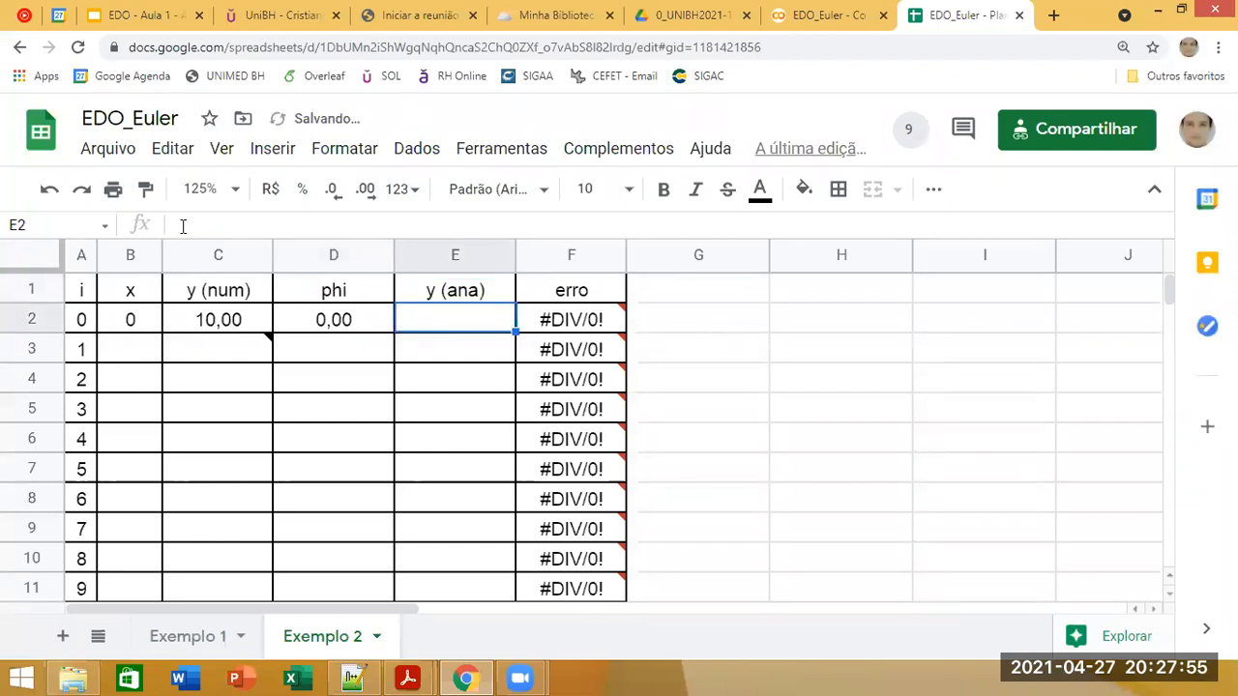
left_click(567, 299)
left_click(569, 315)
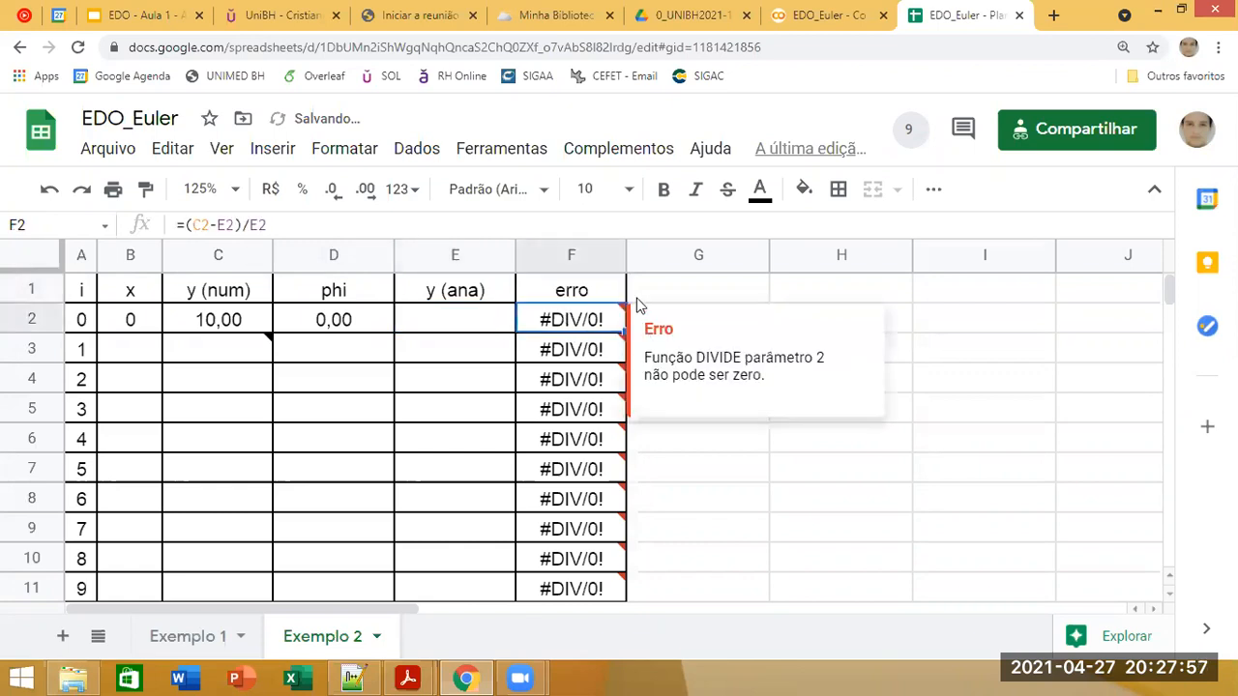
left_click(440, 325)
left_click(367, 320)
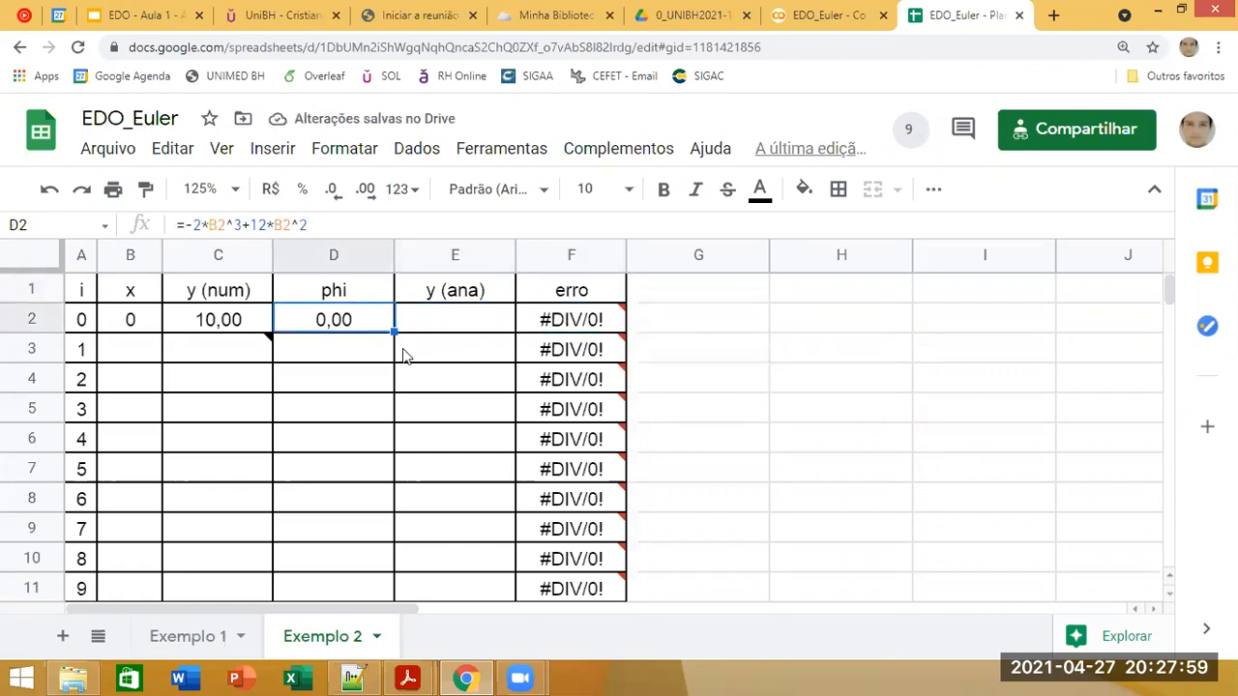
left_click(238, 330)
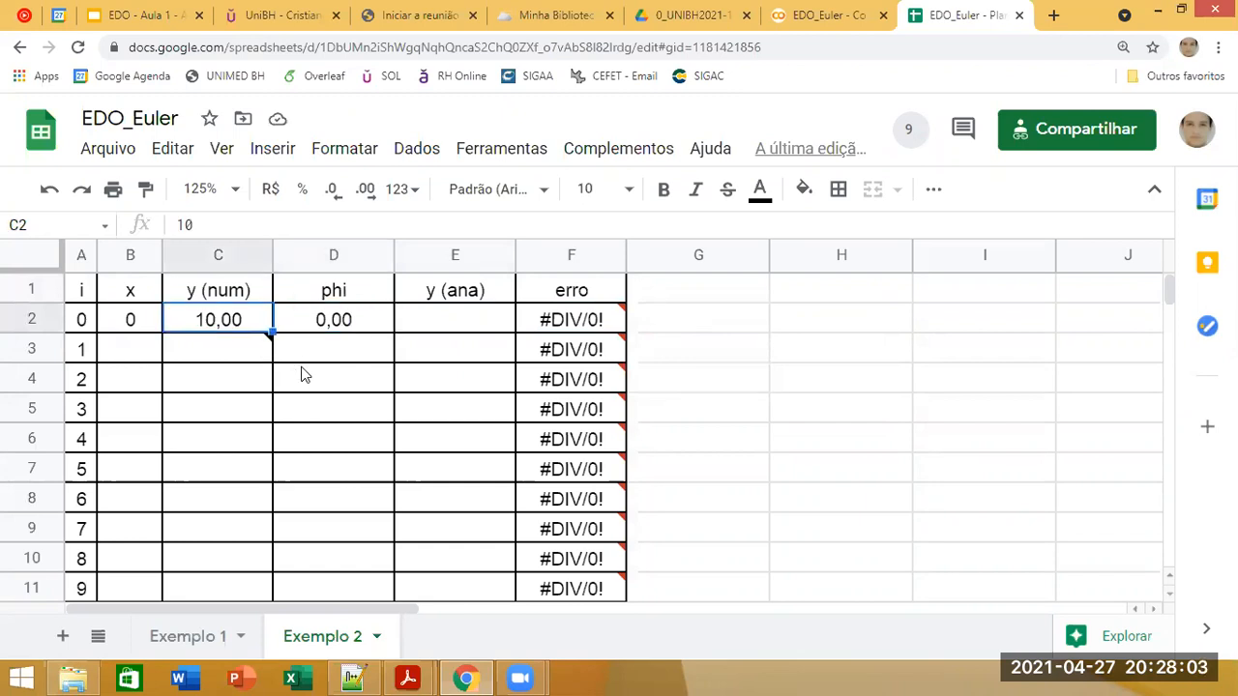
Step: Copy the spreadsheet's sharing link from the share settings
left_click(1045, 128)
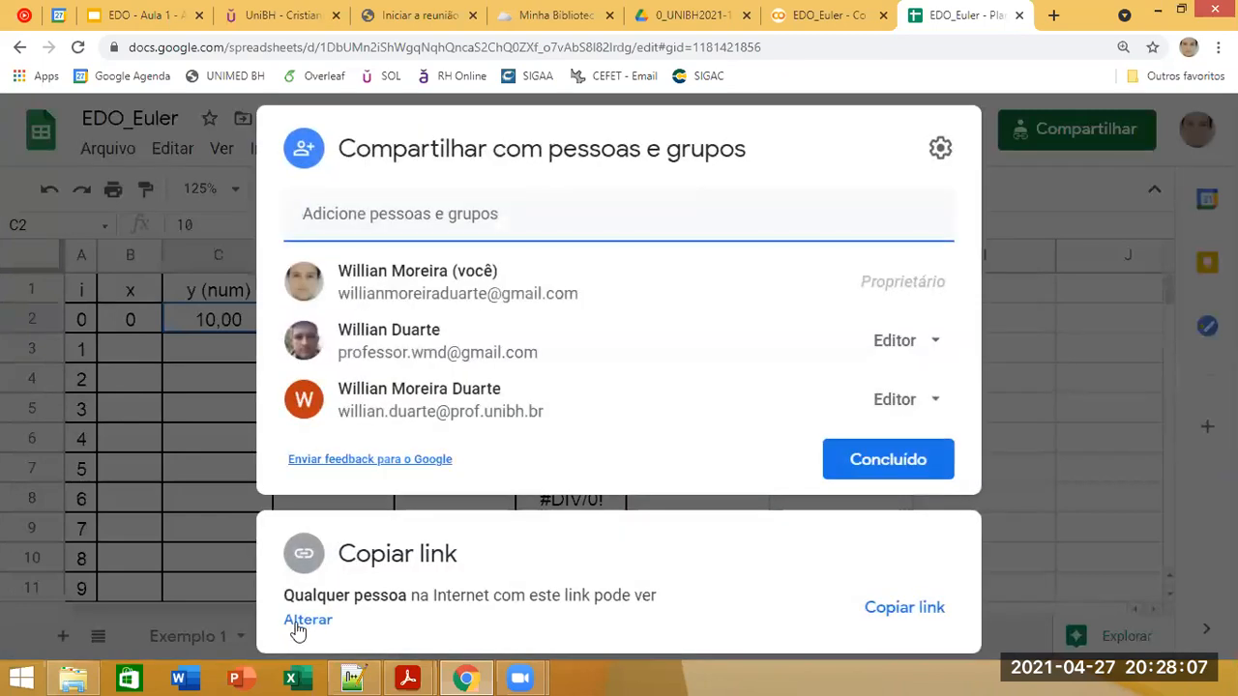
left_click(307, 620)
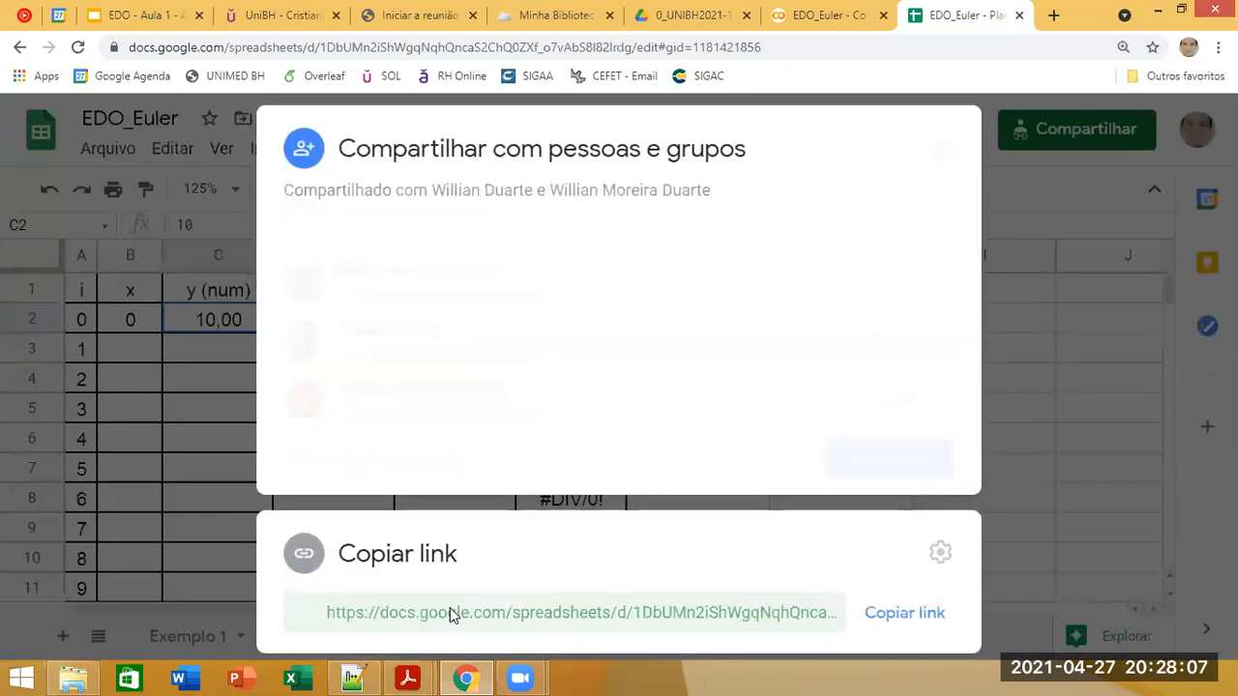
left_click(888, 410)
left_click(890, 546)
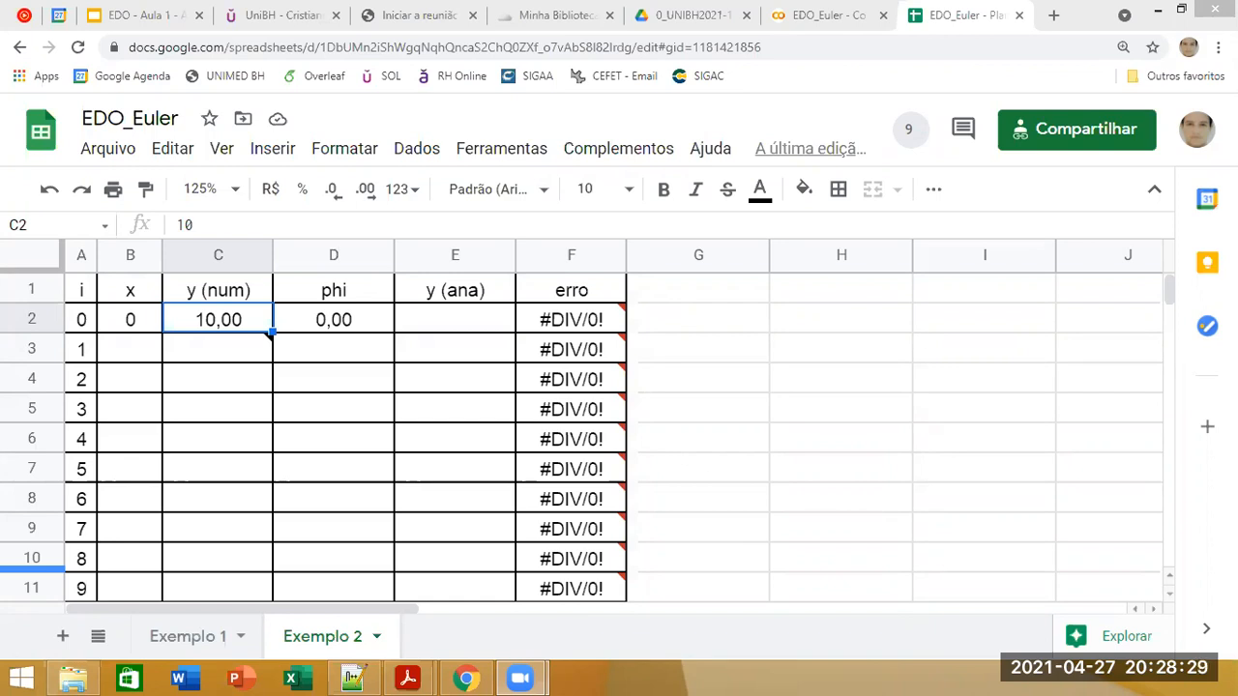
Step: Copy the Euler formula =C2+D2*$I$4 from C3 of the Exemplo 1 sheet into C3 of Exemplo 2
left_click(373, 356)
left_click(184, 329)
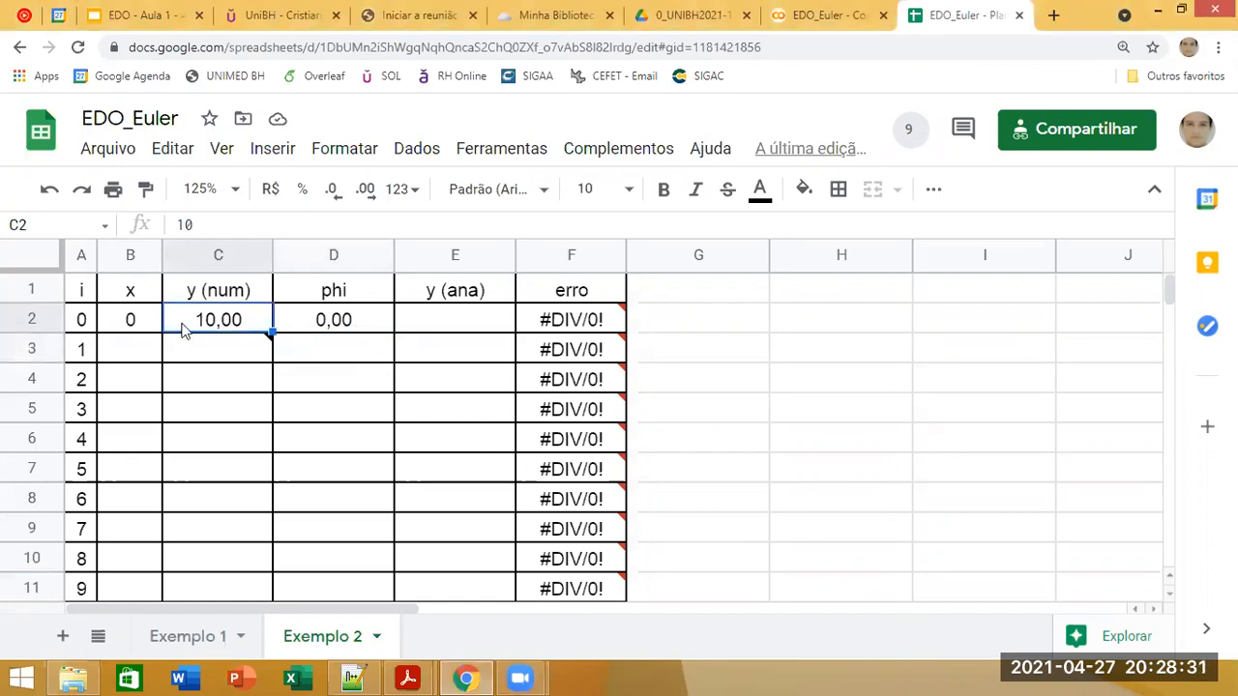
left_click(215, 349)
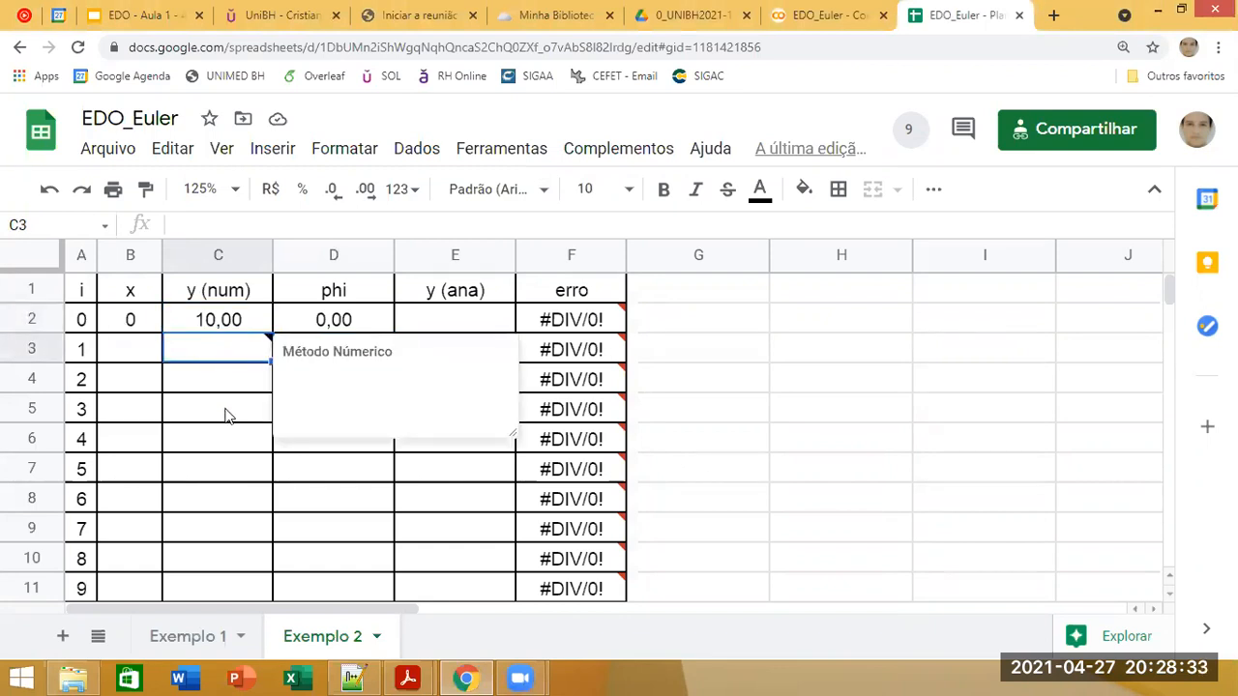
left_click(194, 636)
left_click(234, 353)
key("ctrl+c")
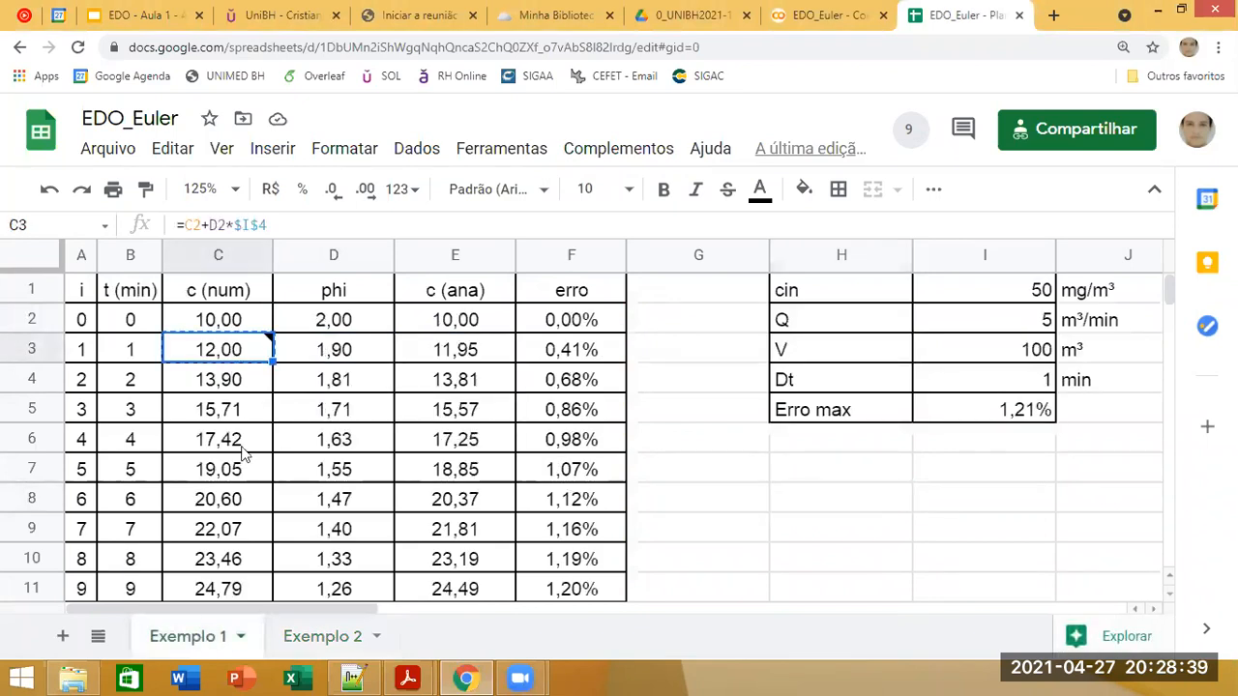
left_click(319, 636)
key("ctrl+v")
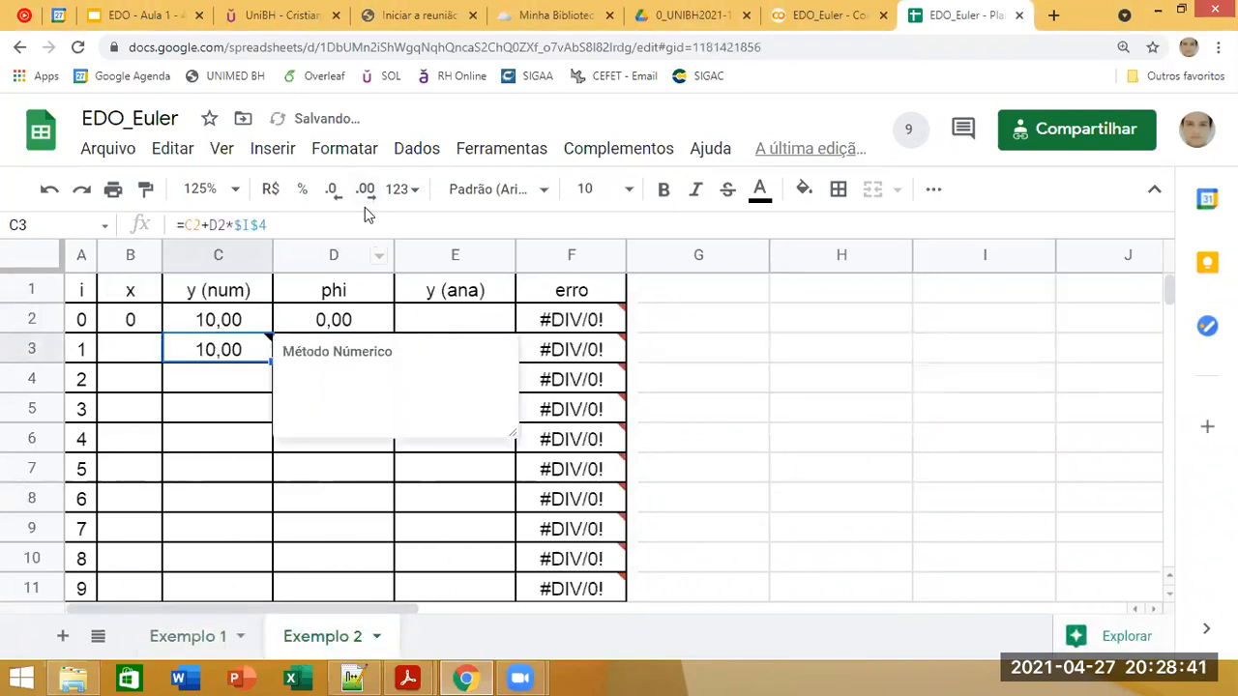
Step: Label H4 as dx, enter the step size 0,5 in I4, and check it against the Exemplo 2 slide
key("F2")
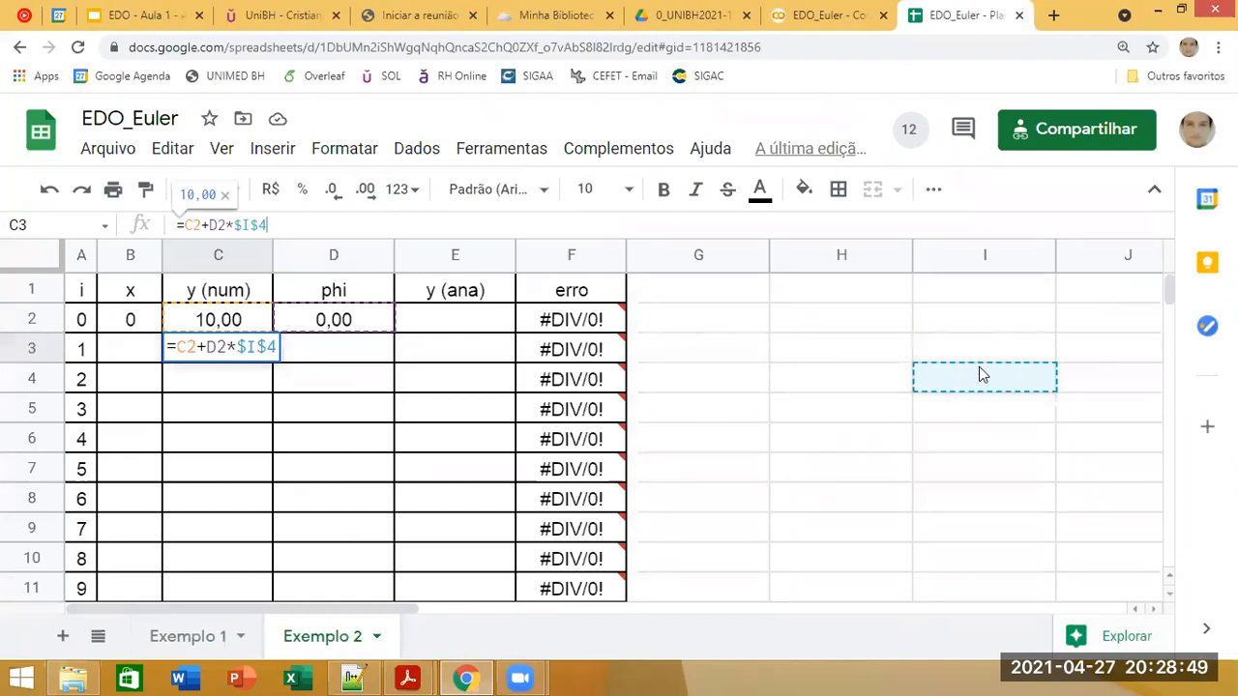
left_click(883, 447)
left_click(938, 383)
left_click(870, 384)
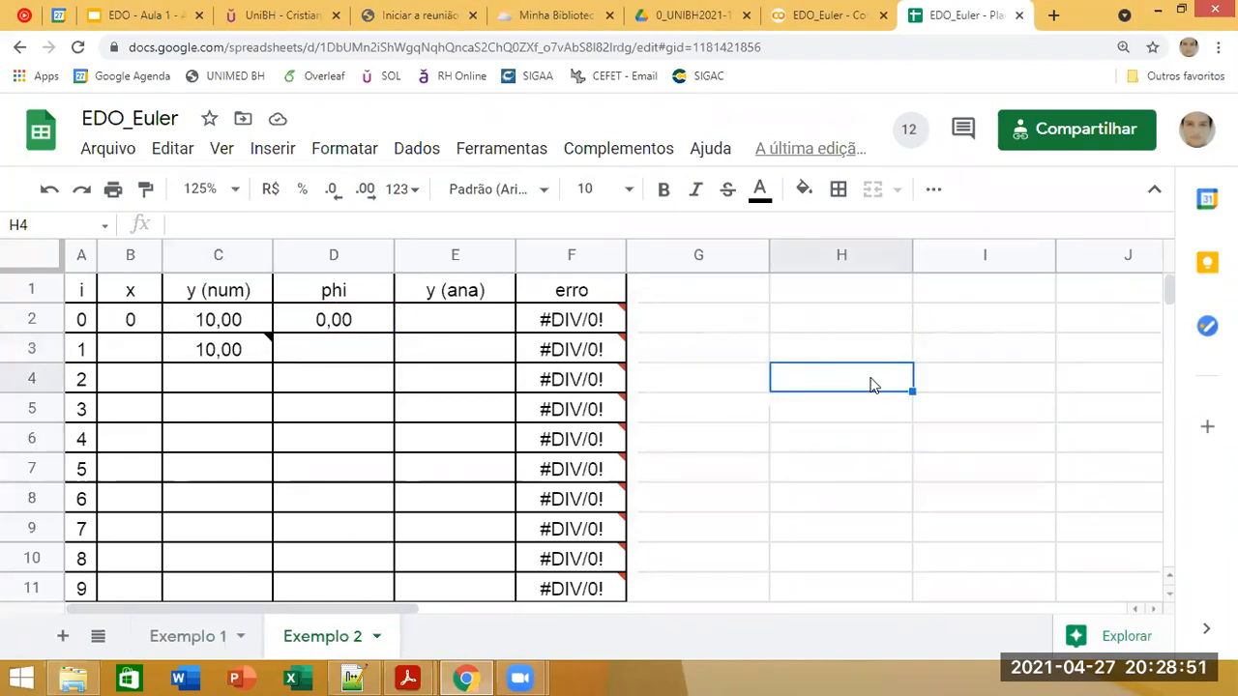
type("f")
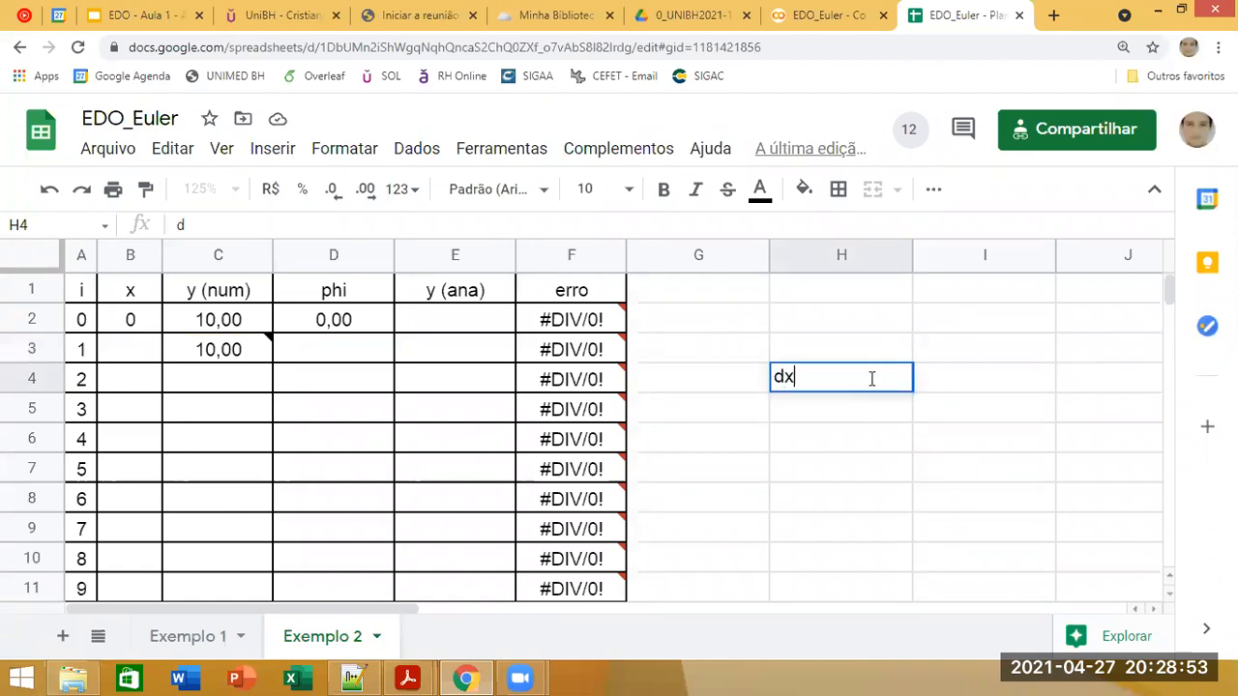
type("x")
key("Tab")
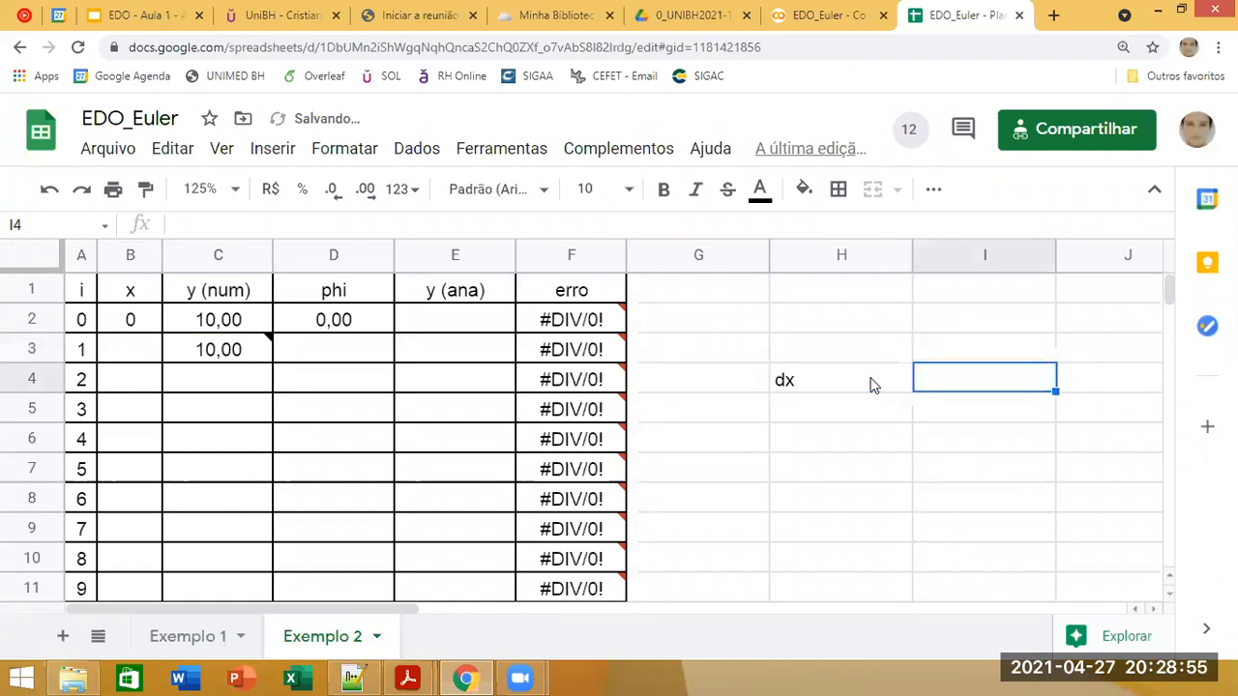
type("0,5")
key("Return")
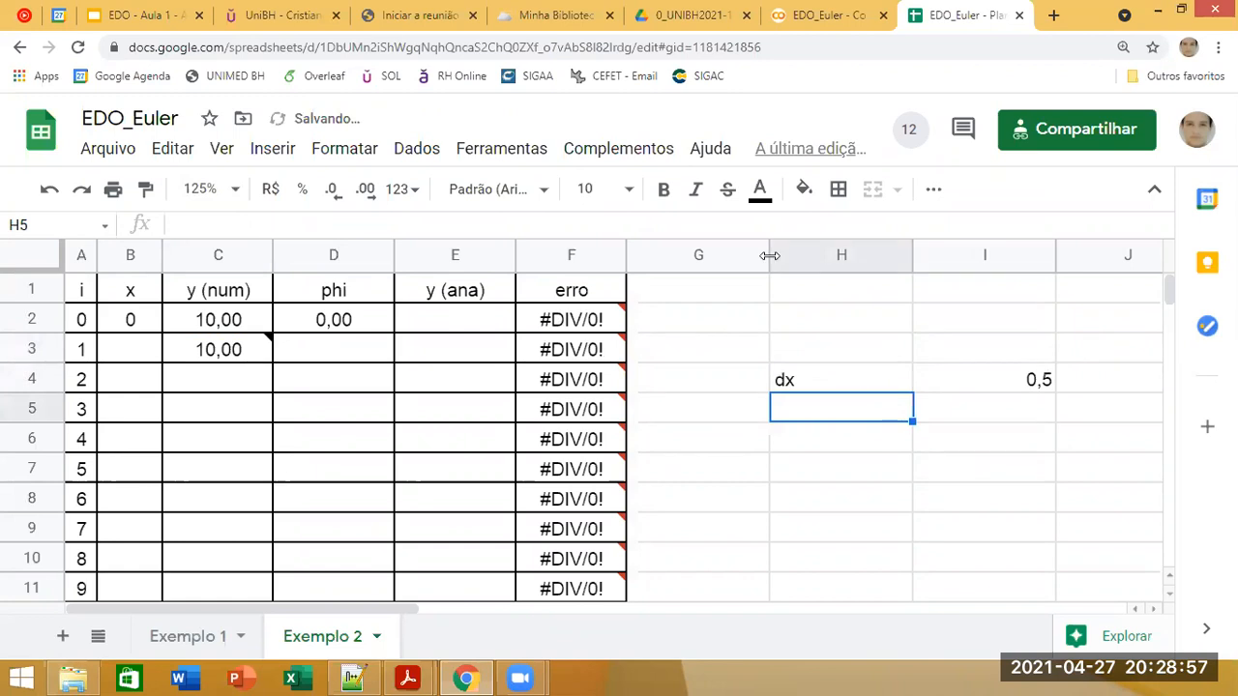
left_click(163, 10)
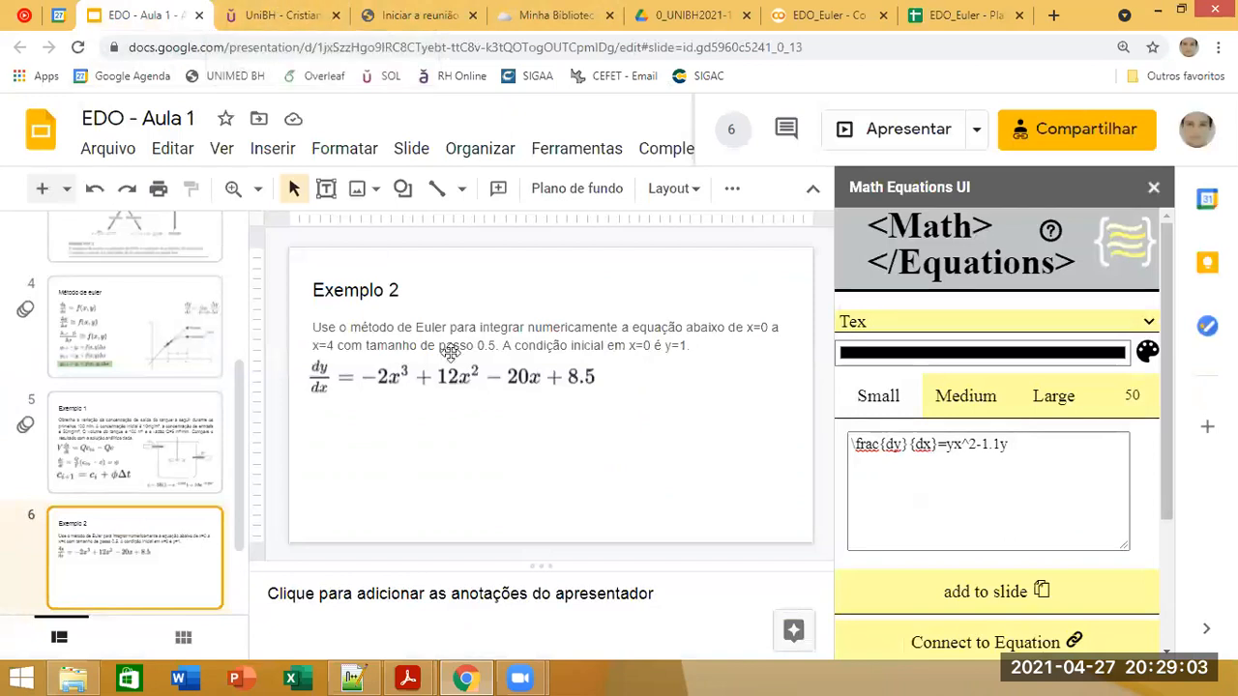
left_click(957, 14)
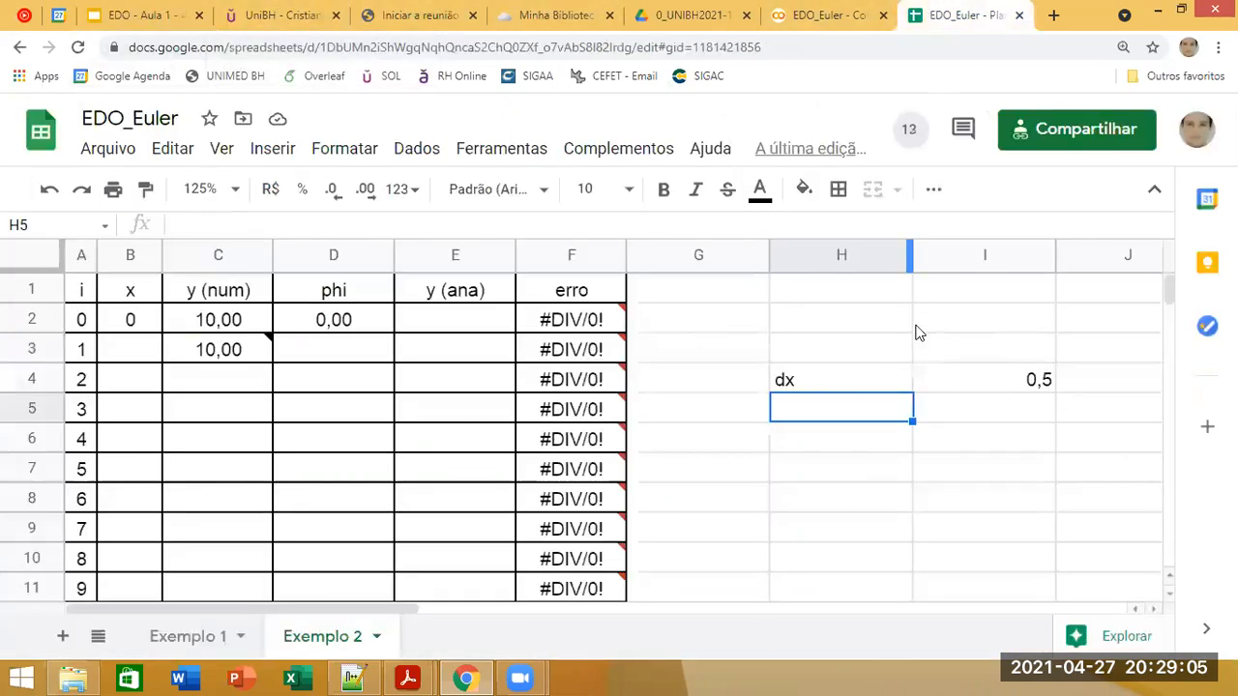
Step: Enter =B2+$I$4 in B3 and fill the formula down the rest of the x column
left_click(153, 356)
type("=")
left_click(109, 329)
type("+")
left_click(1000, 396)
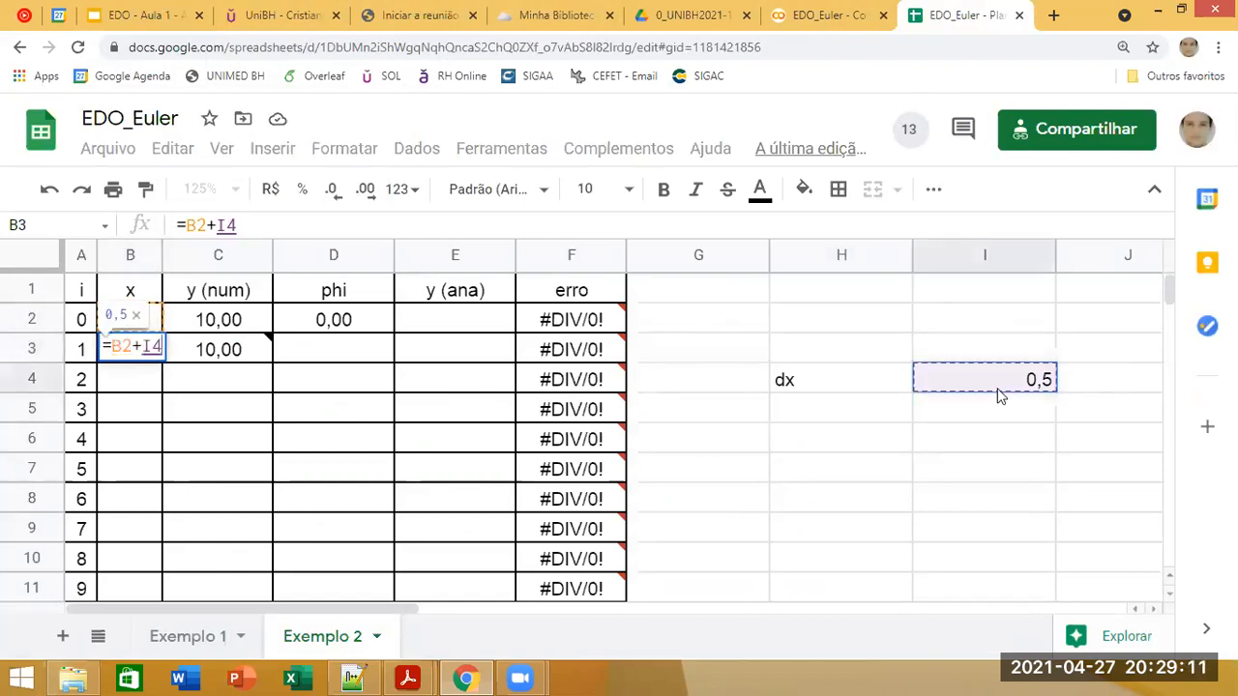
key("F4")
key("Return")
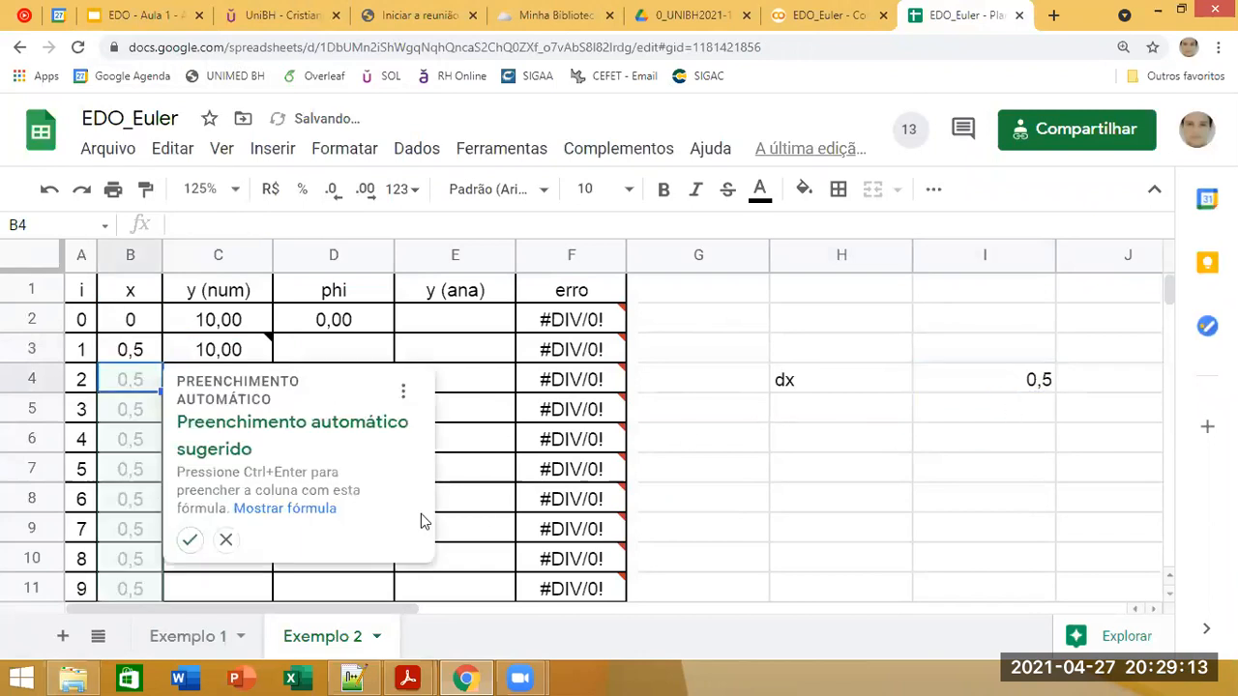
left_click(190, 540)
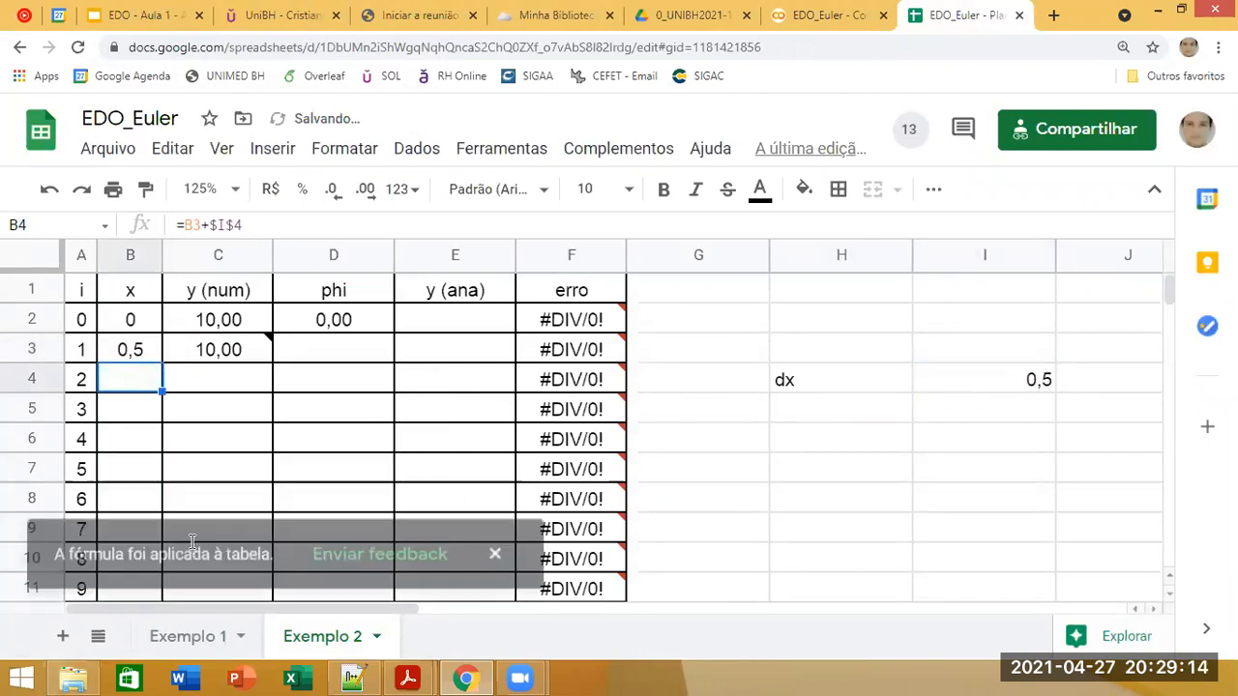
left_click(500, 542)
Step: Set the initial y (num) value in C2 to 1, following the initial condition on the Exemplo 2 slide
left_click(281, 351)
left_click(204, 351)
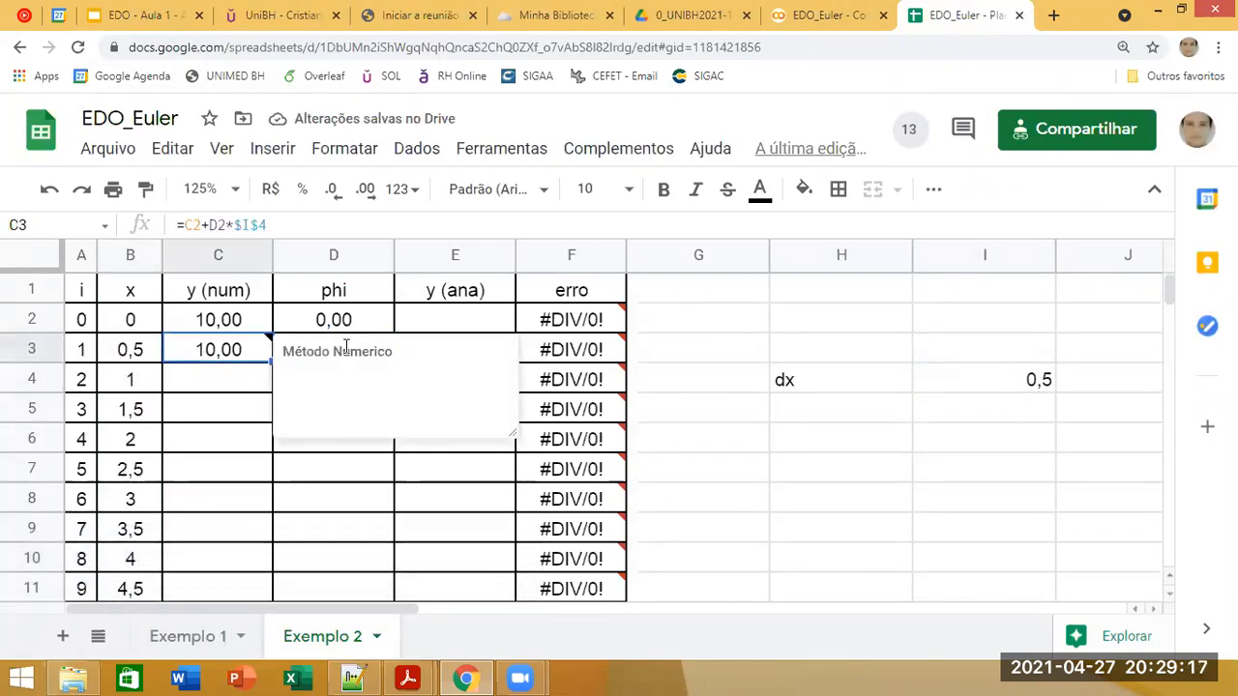
left_click(379, 322)
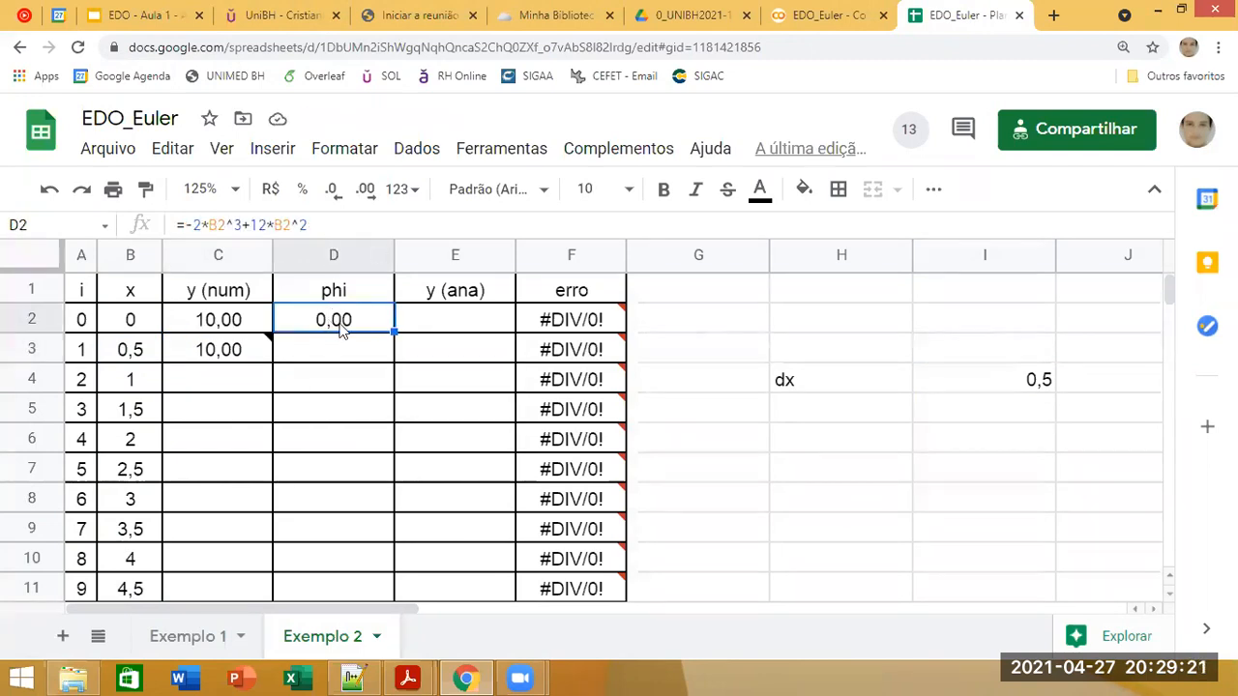
left_click(145, 14)
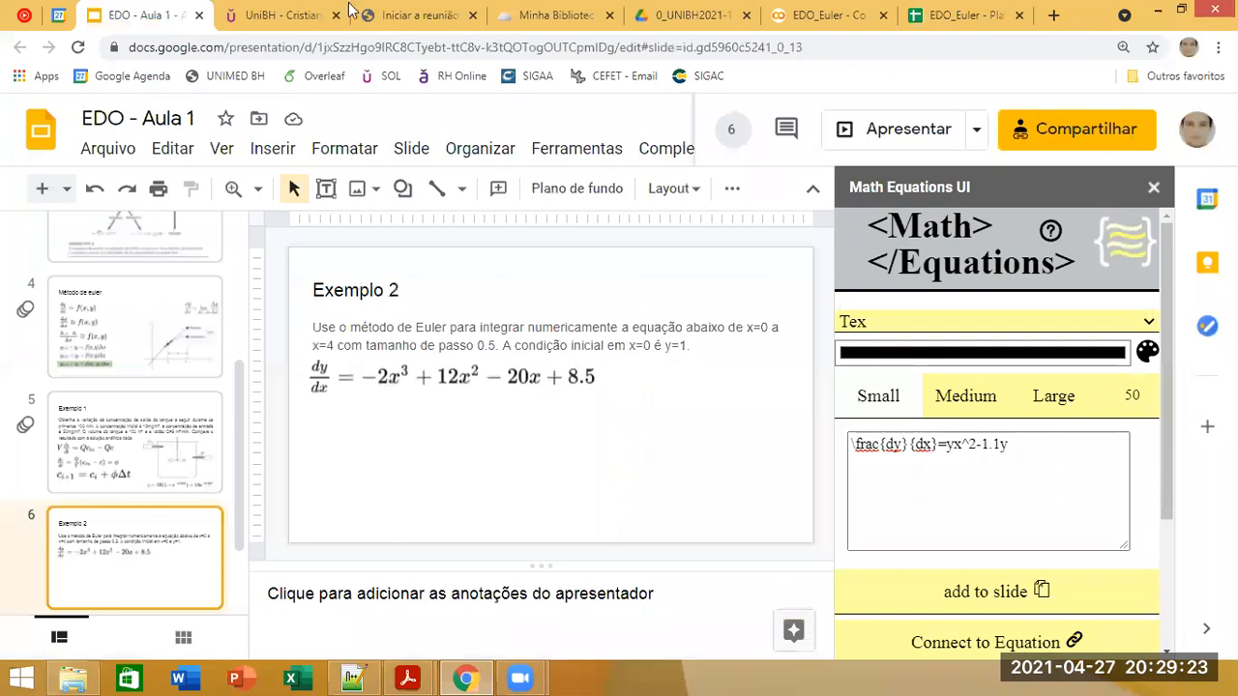
left_click(958, 14)
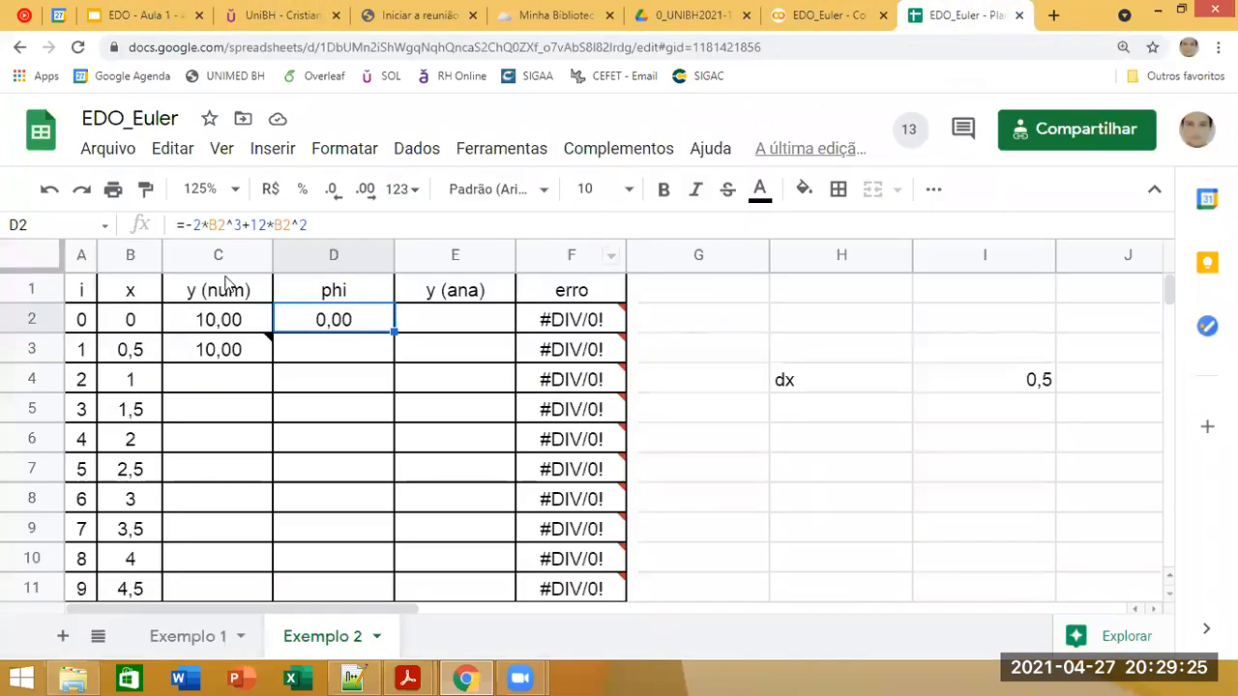
left_click(195, 258)
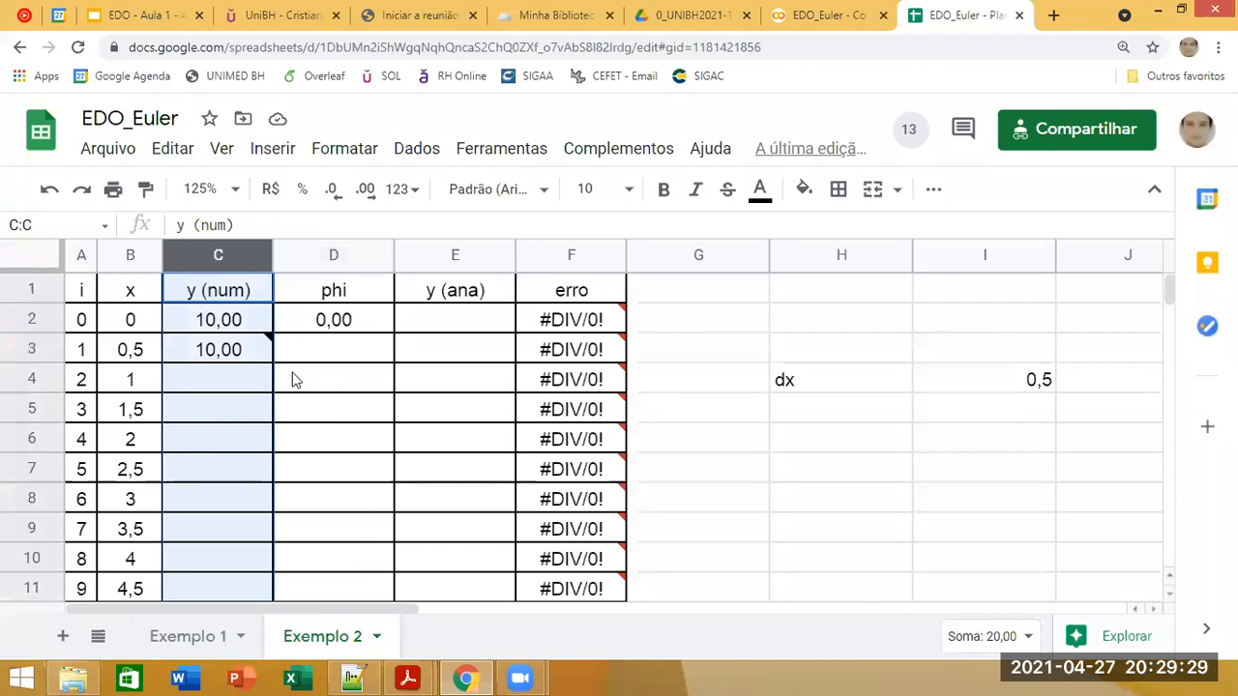
left_click(215, 303)
left_click(217, 319)
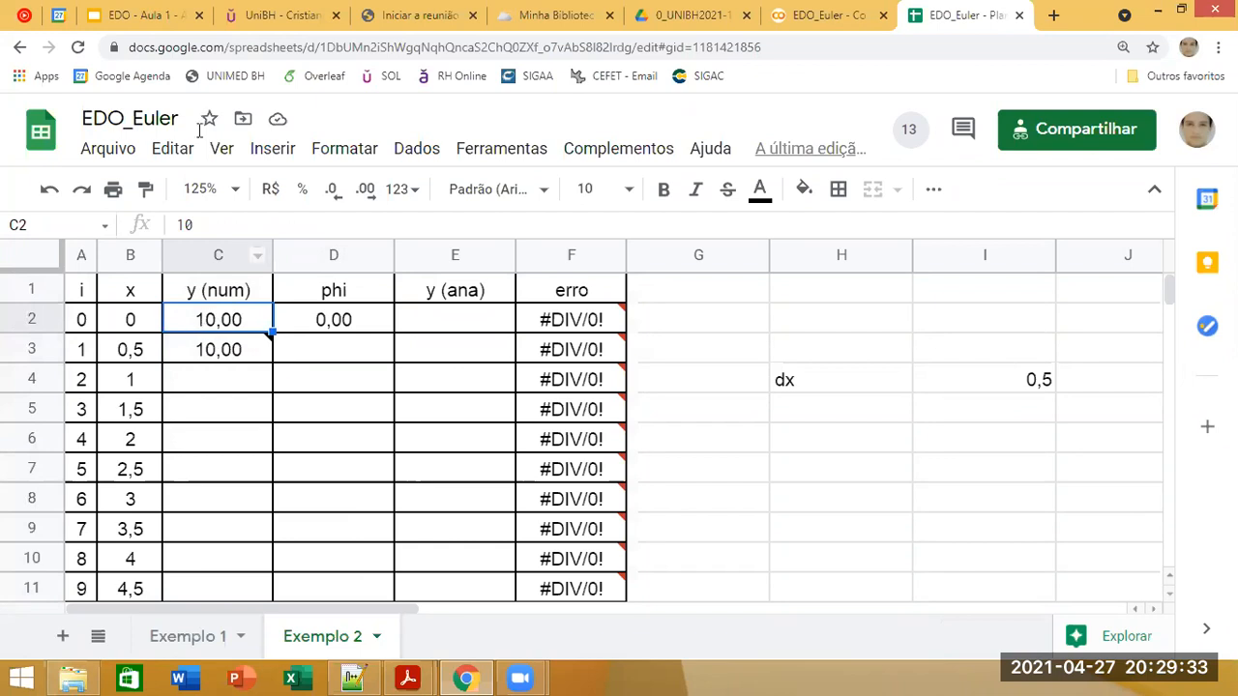
left_click(169, 14)
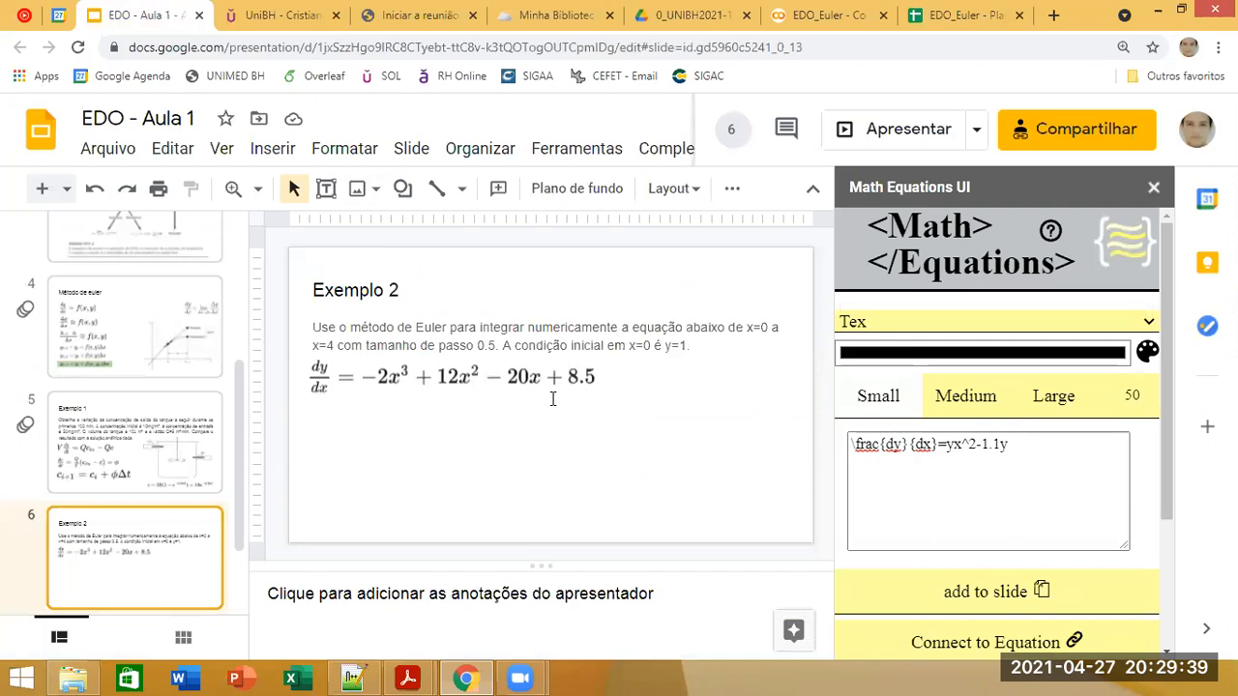
left_click(931, 14)
type("1")
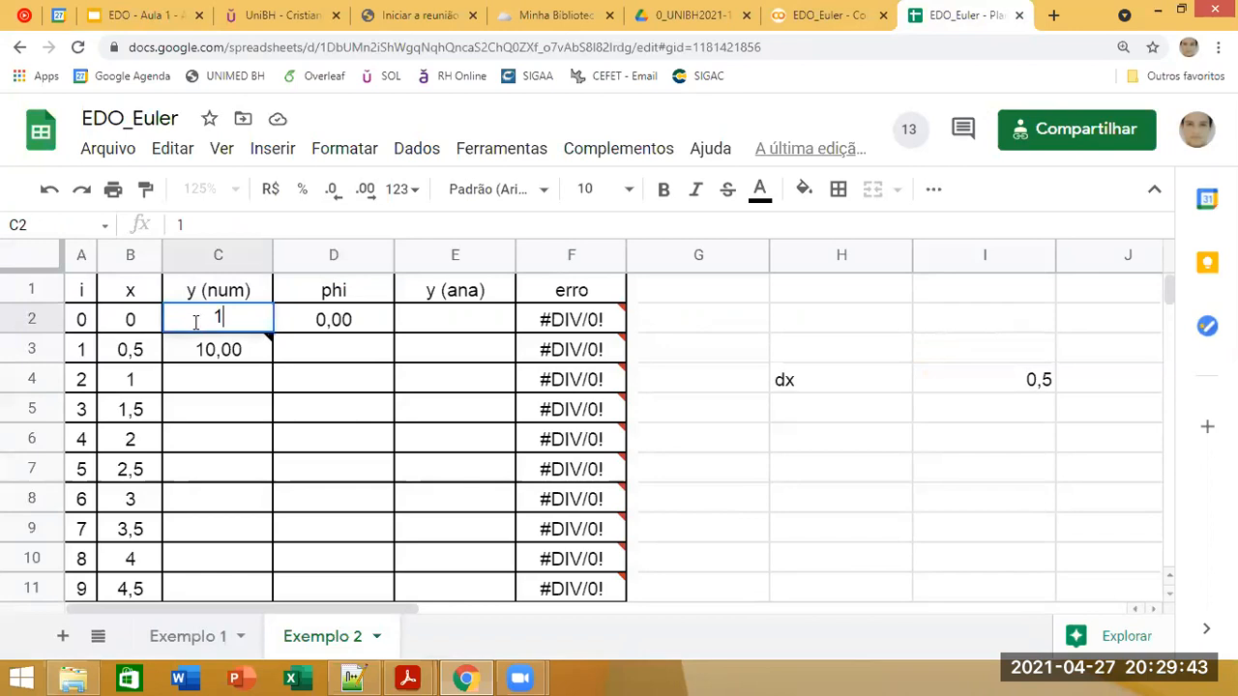
key("Return")
Step: Complete the phi formula in D2 as =-2*B2^3+12*B2^2-20*B2+8,5 from the slide's equation and fill it down the column
left_click(331, 323)
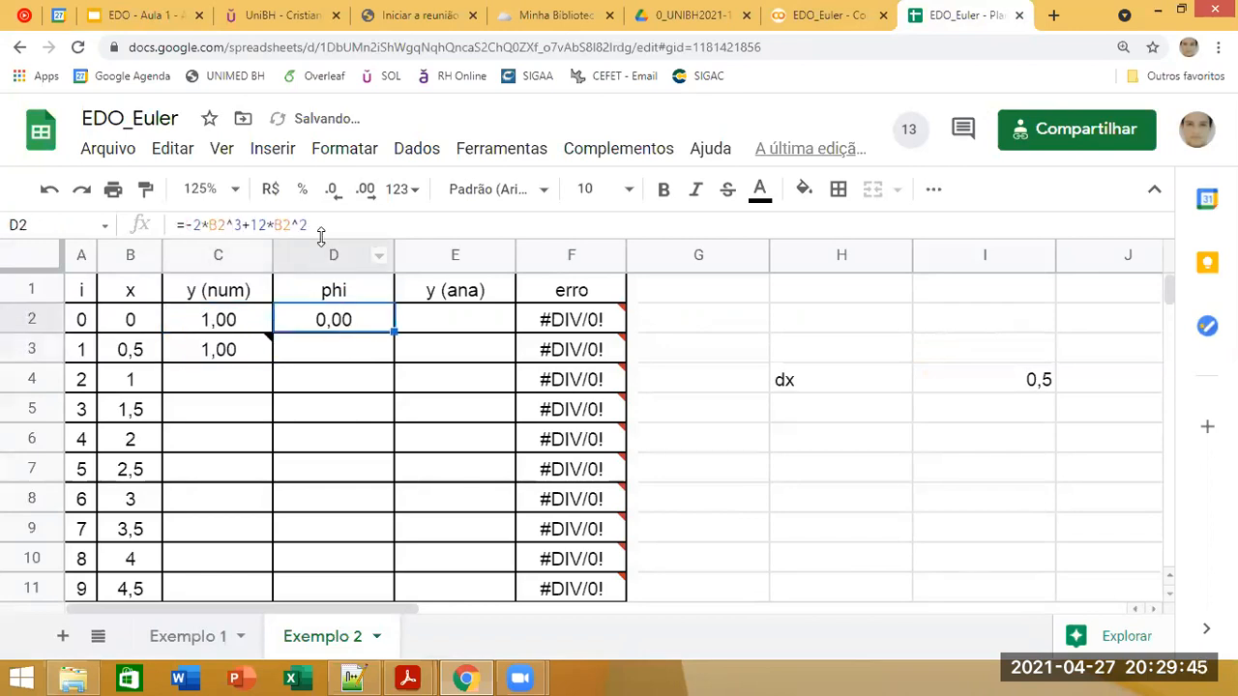
left_click(136, 14)
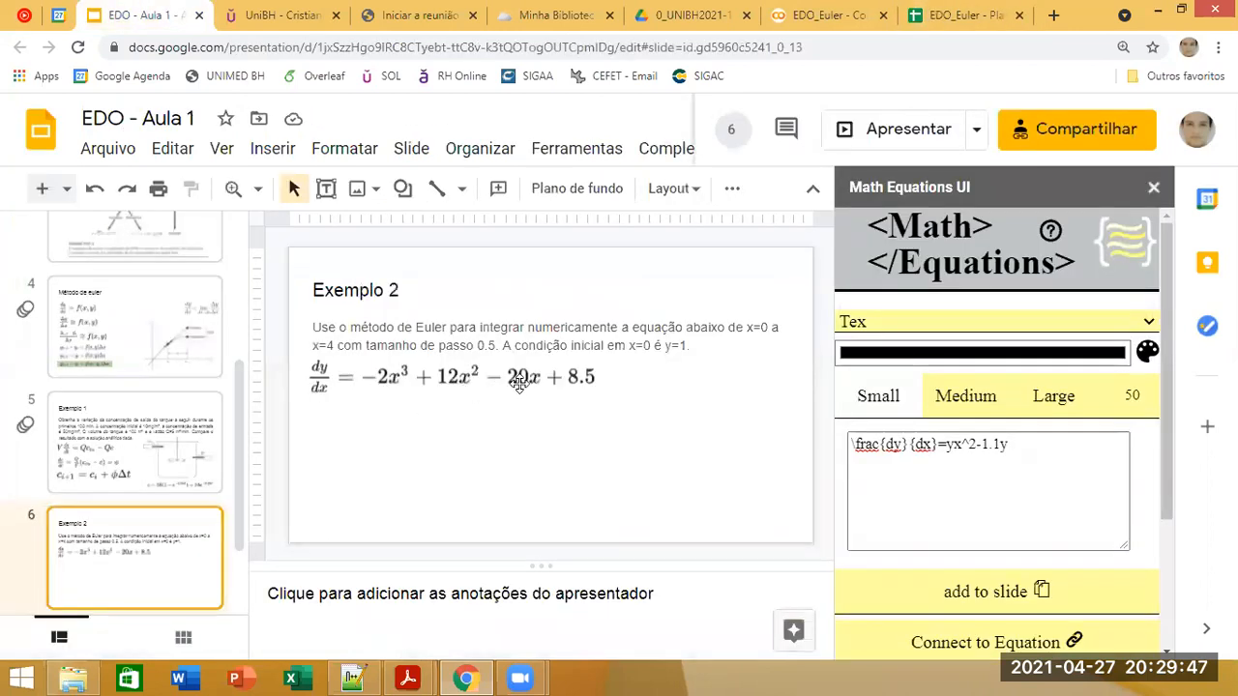
left_click(957, 14)
left_click(338, 226)
type("-20")
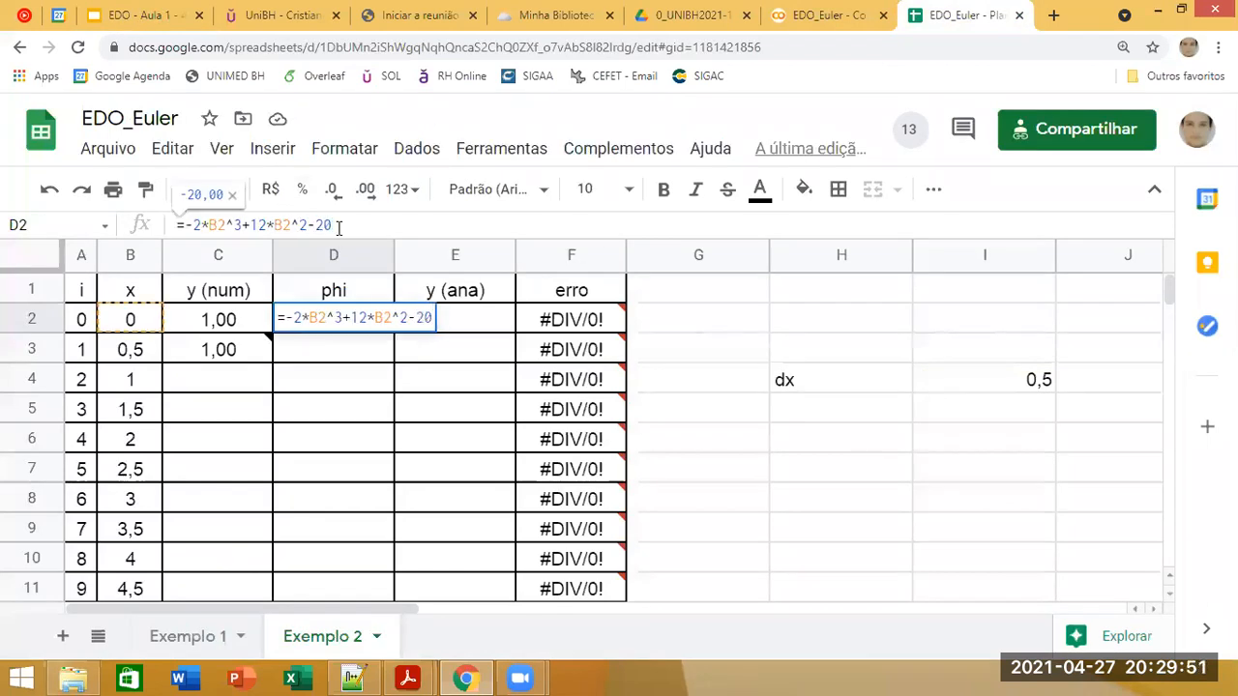
type("*")
left_click(136, 324)
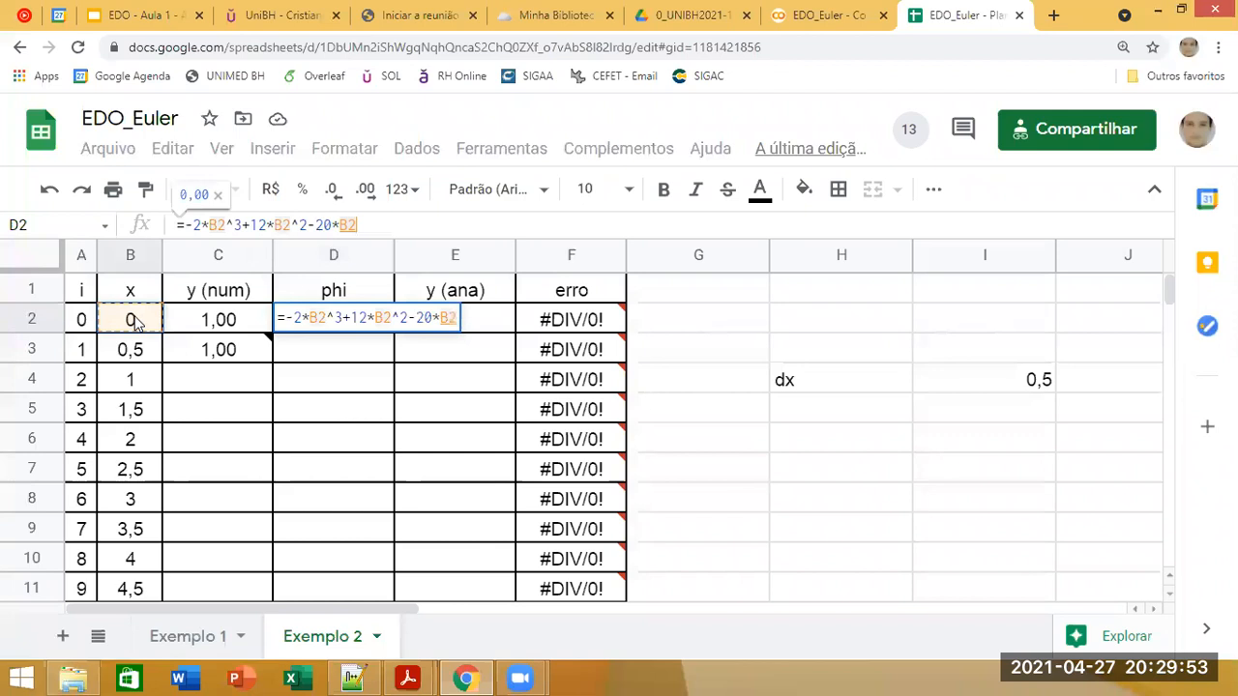
type("+8.")
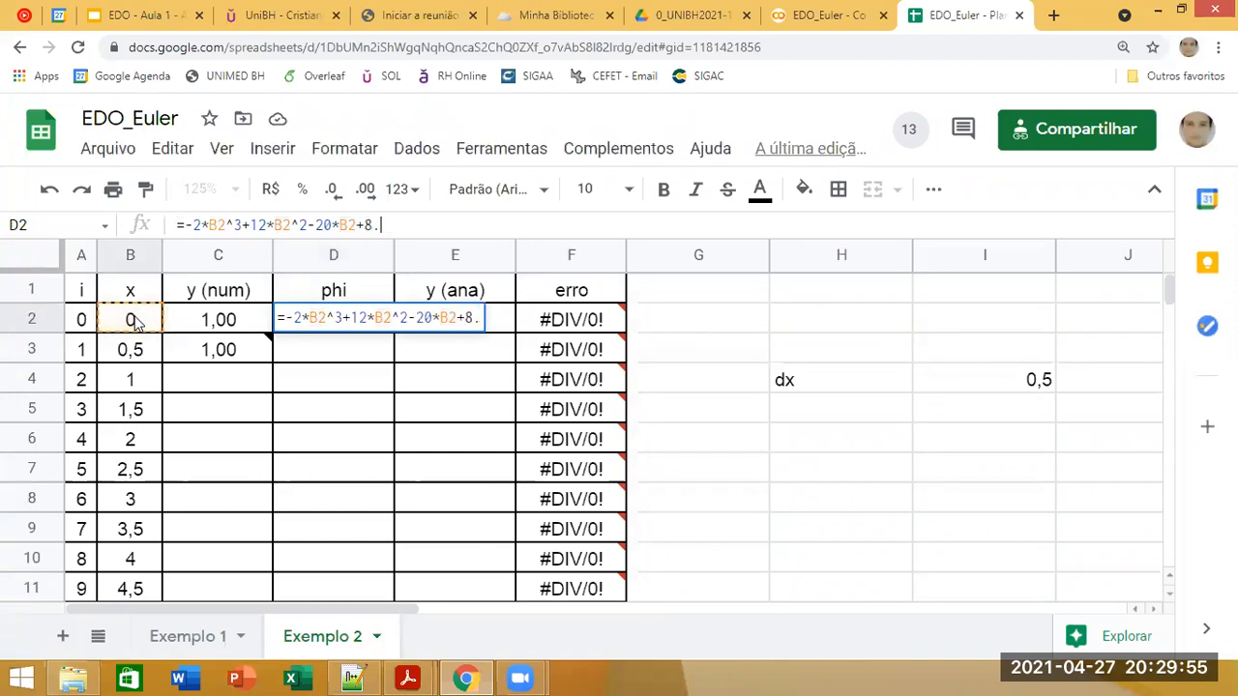
key("BackSpace")
type(",5")
key("Return")
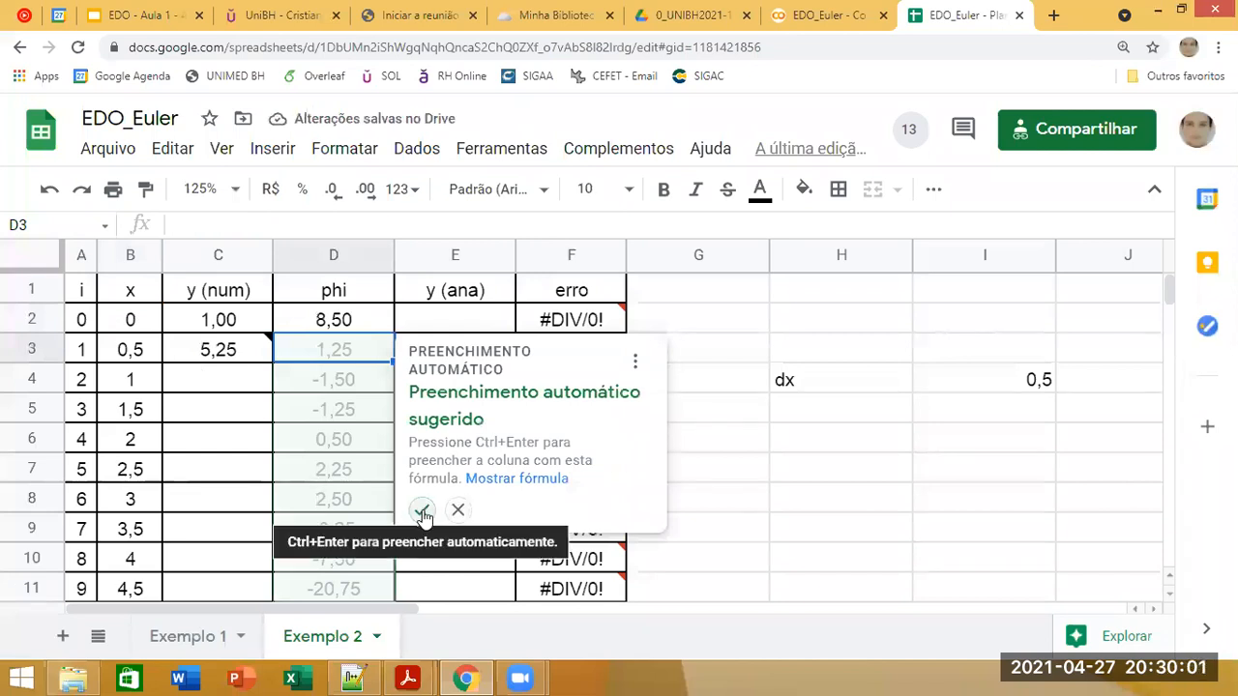
left_click(421, 511)
Step: Copy the Euler formula from C3 into C4:C102 of the y (num) column
left_click(154, 15)
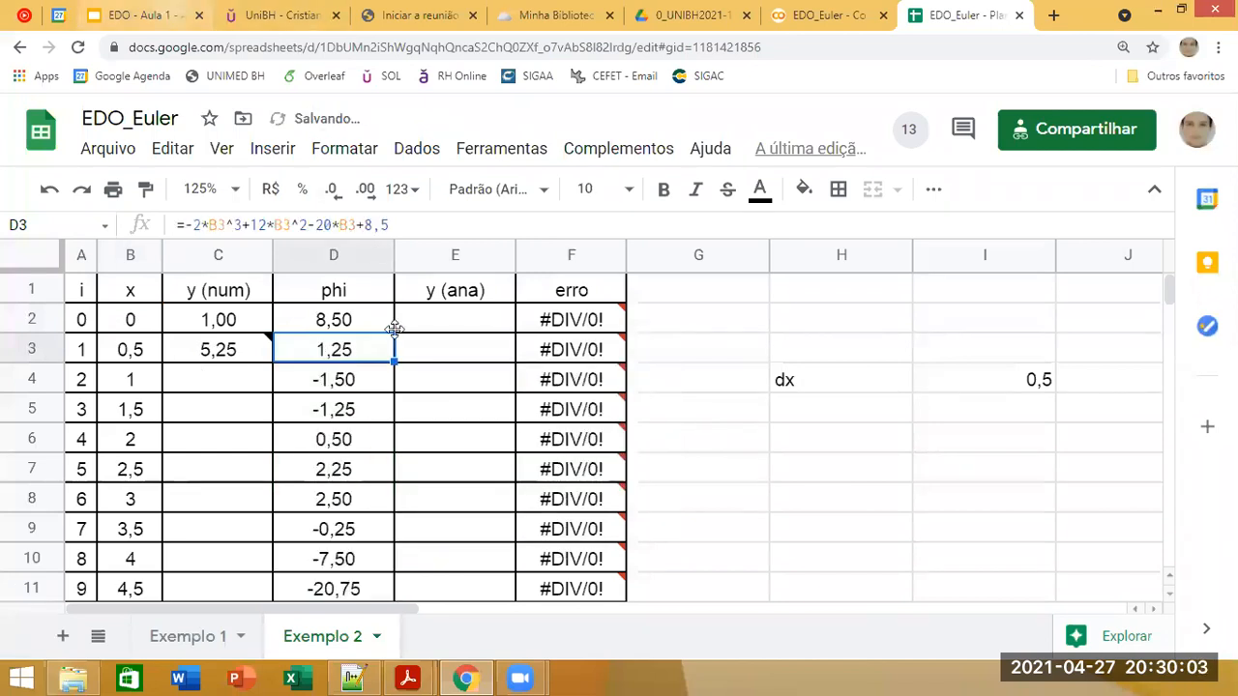
left_click(918, 14)
left_click(243, 352)
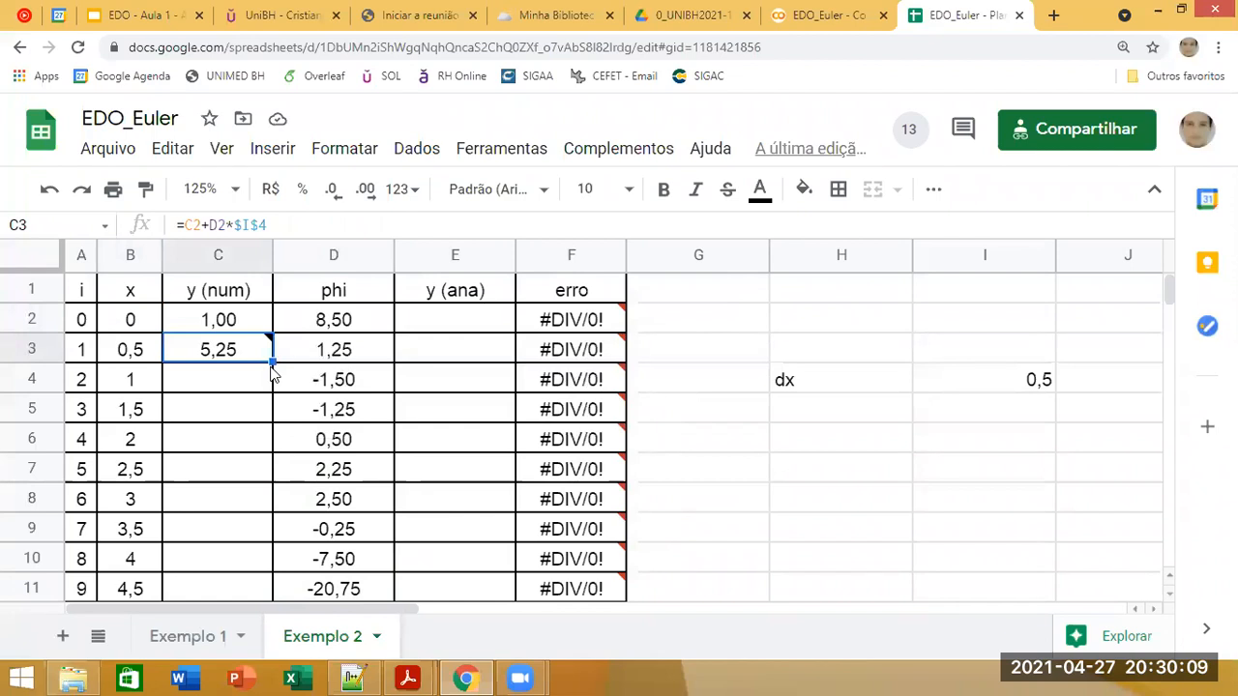
left_click(314, 363)
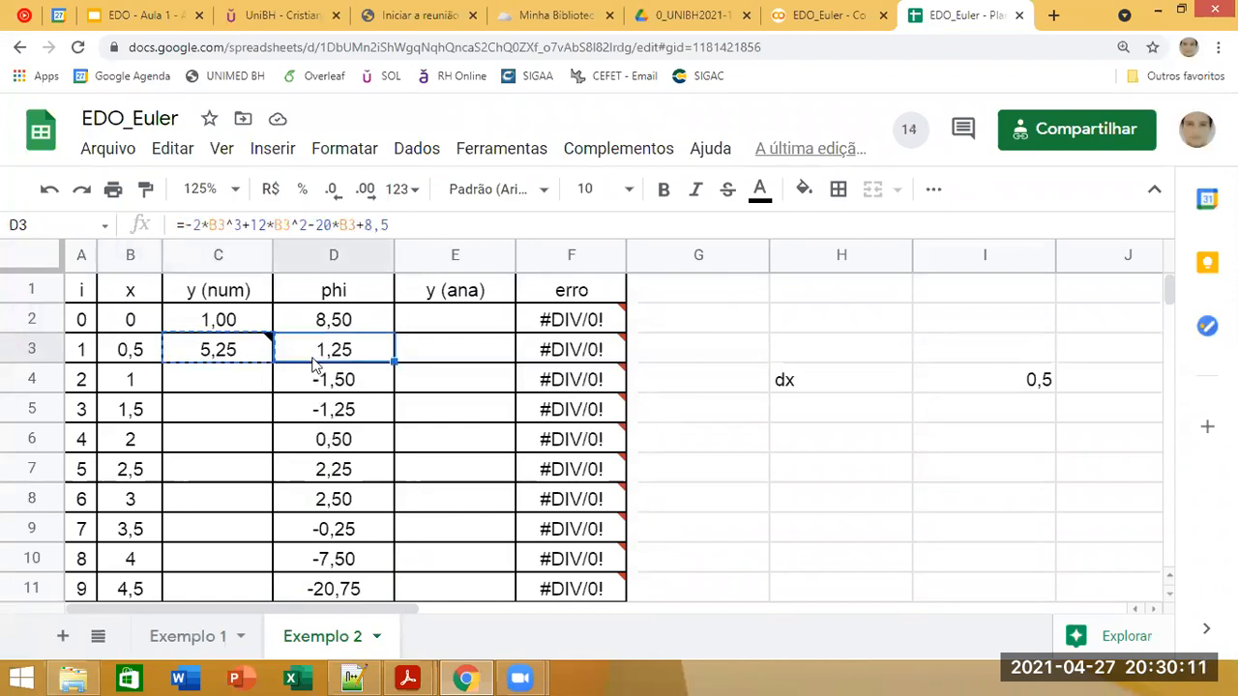
key("ctrl+Down")
key("Left")
key("ctrl+shift+Up")
key("shift+Down")
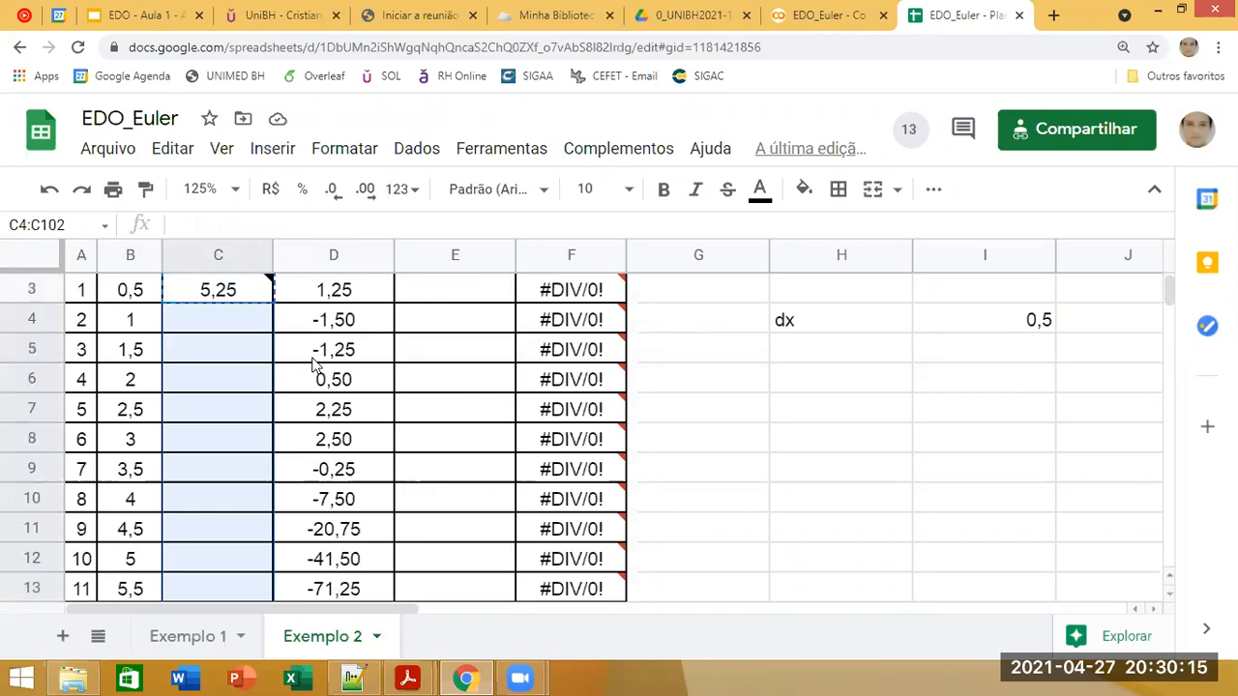
key("ctrl+v")
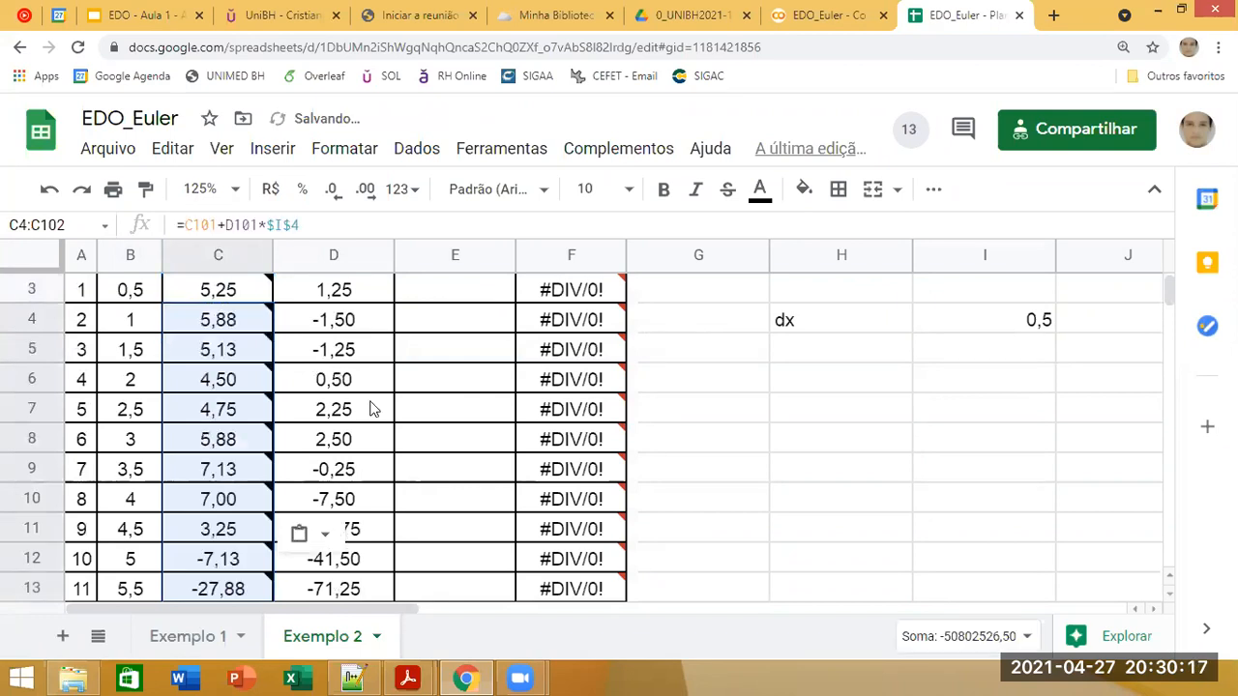
scroll(373, 409, "up", 1)
left_click(461, 377)
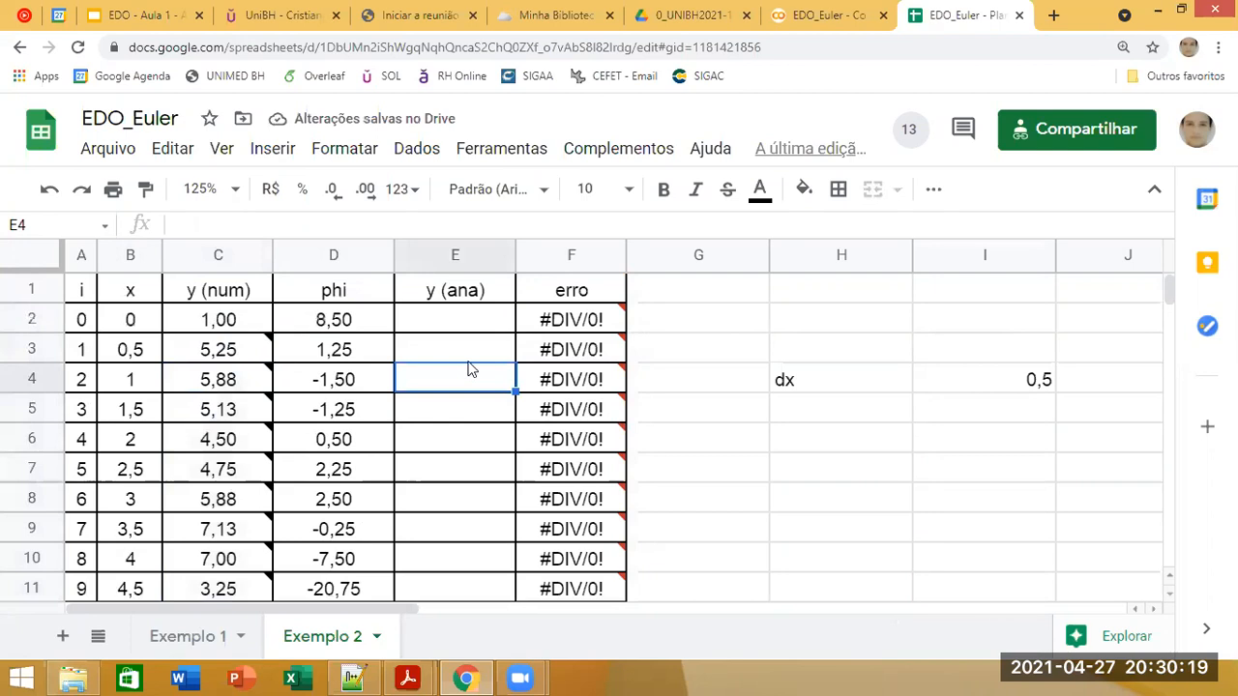
Step: Review the pasted y (num) formulas with their notes, clear C4:C102 and return to C3
mouse_move(203, 349)
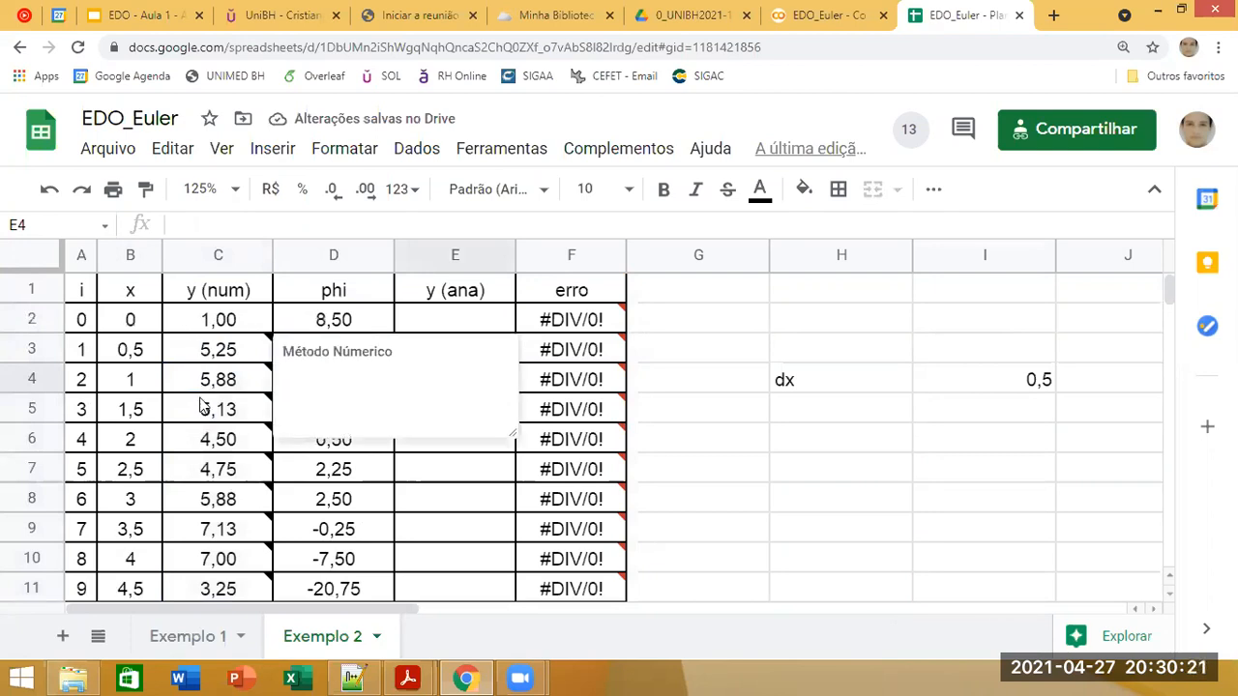
left_click(230, 380)
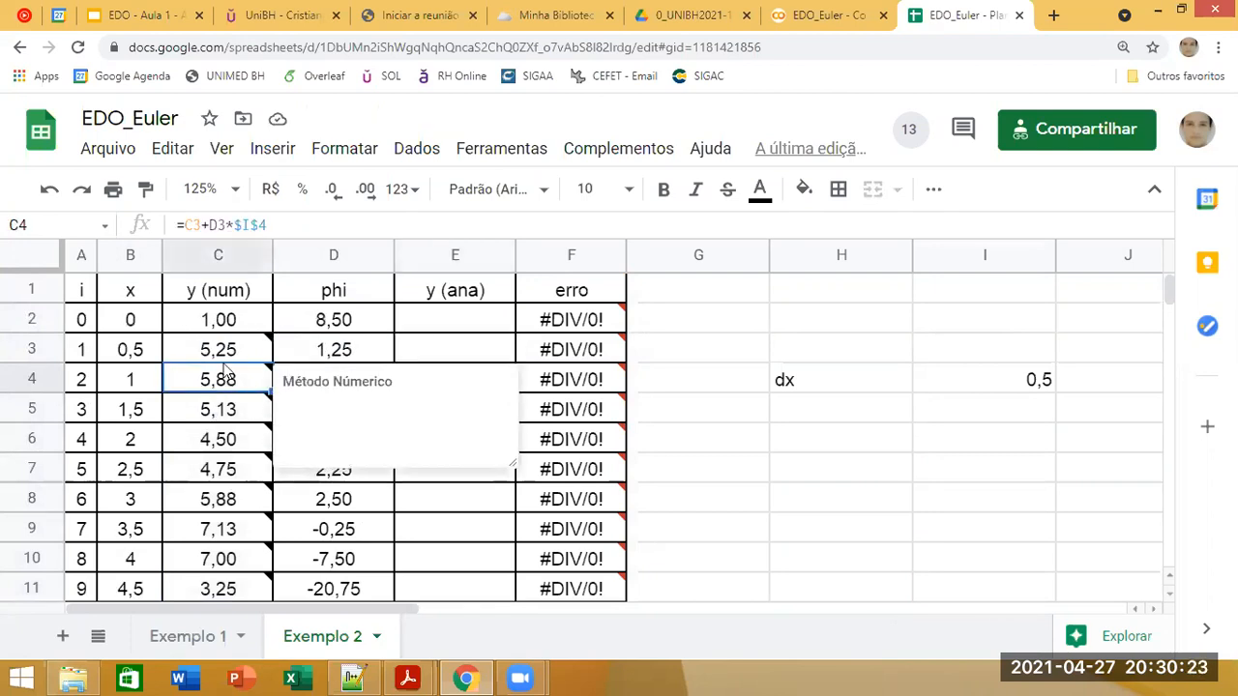
left_click(223, 348)
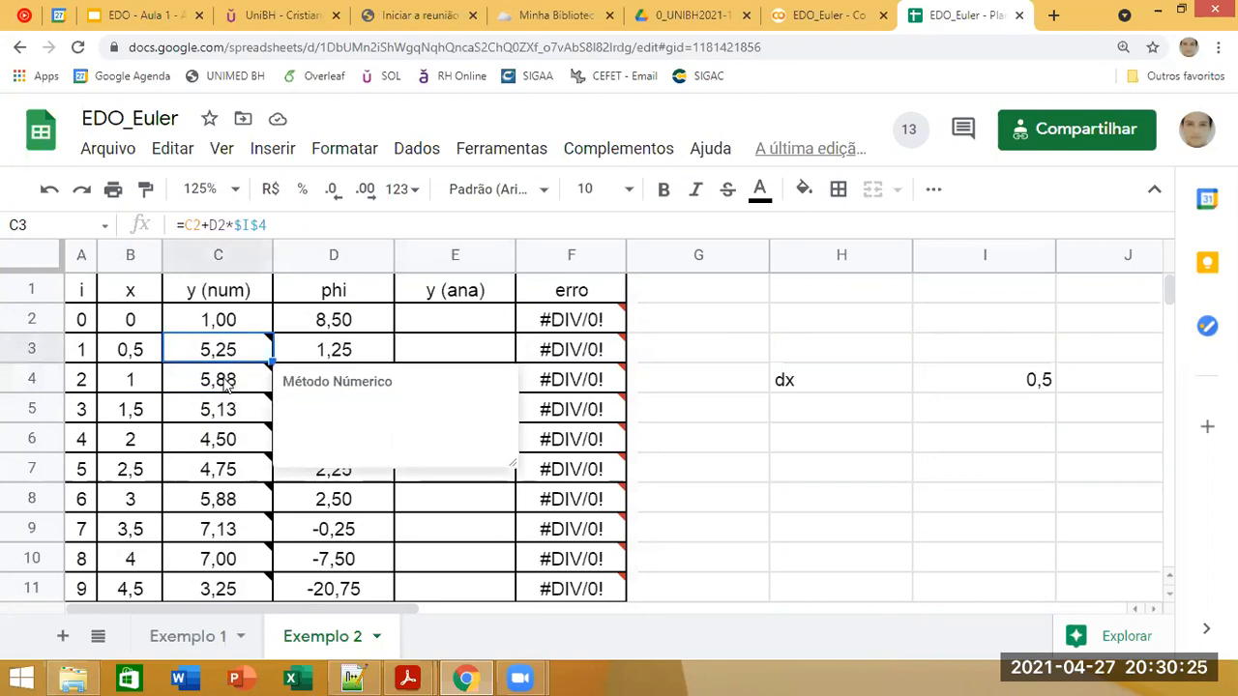
left_click(224, 379)
key("ctrl+shift+Down")
key("Delete")
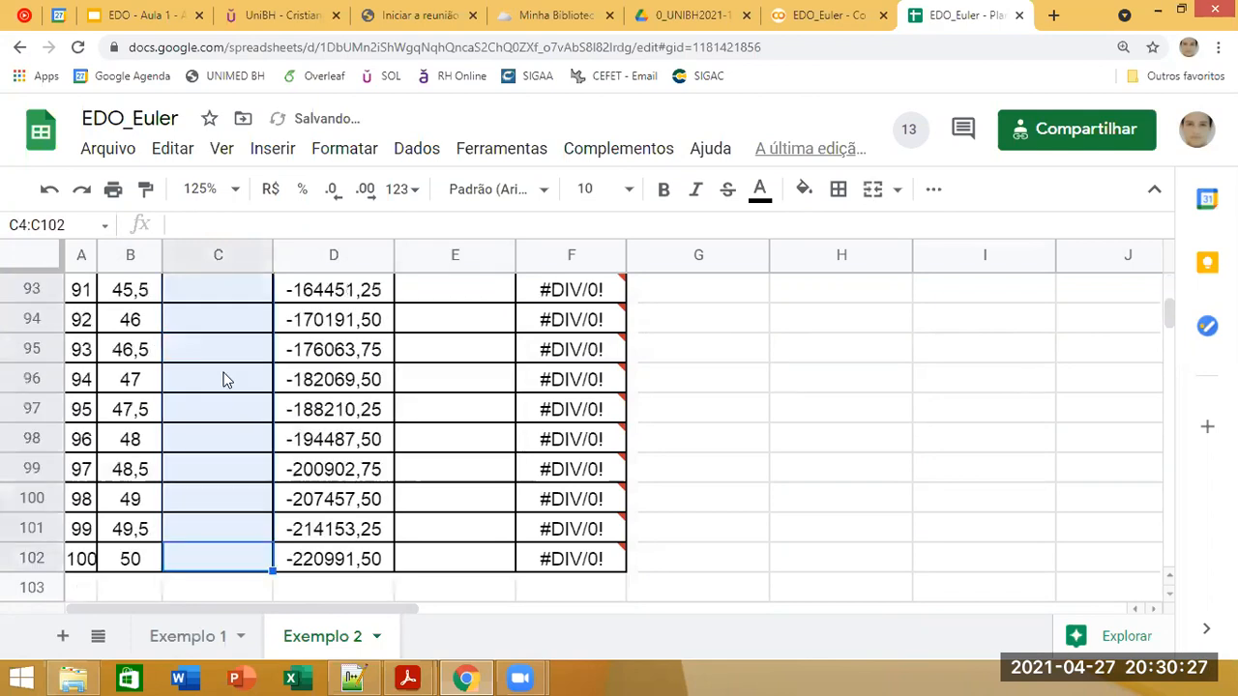
scroll(275, 354, "up", 15)
left_click(272, 350)
key("ctrl+Up")
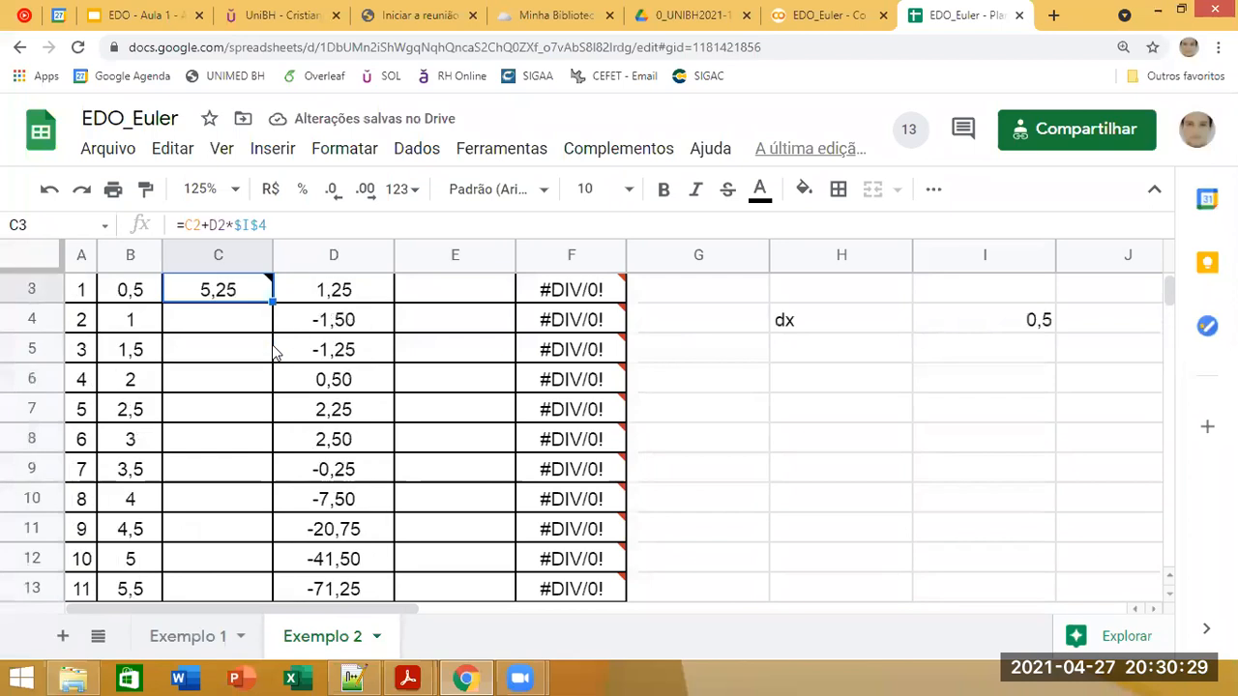
Step: Fill the Euler formula from C3 down through C9 in the y (num) column
left_click_drag(270, 302, 267, 473)
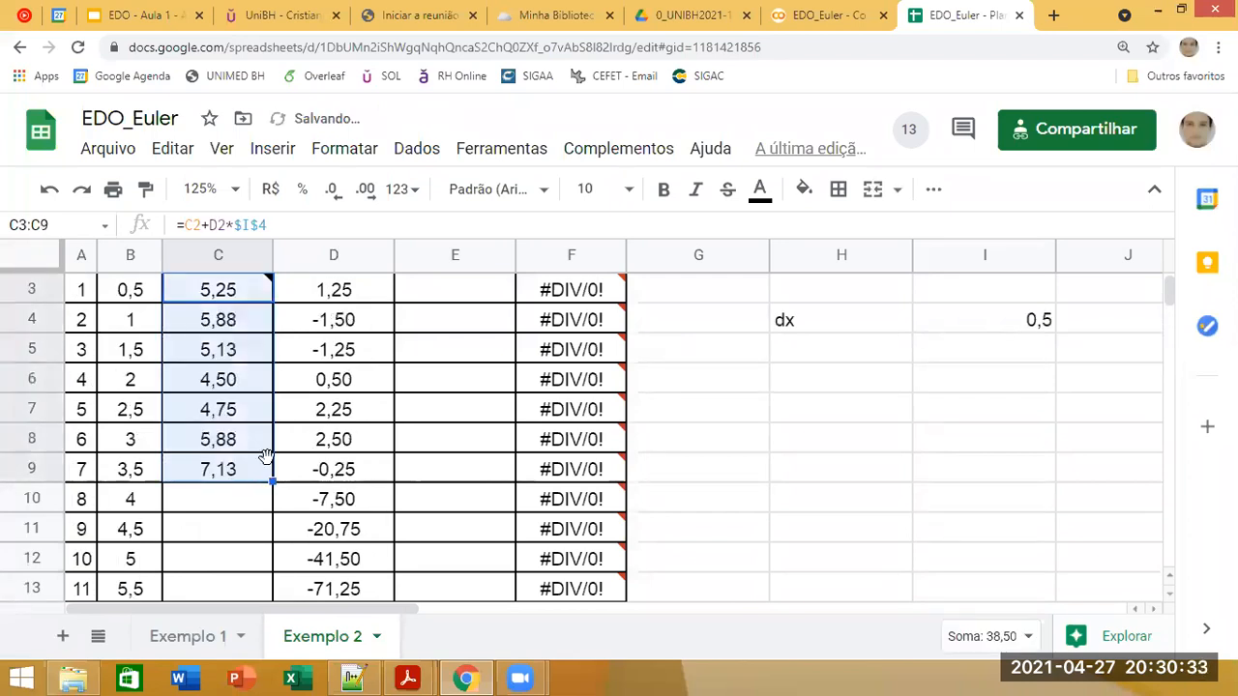
scroll(97, 411, "up", 1)
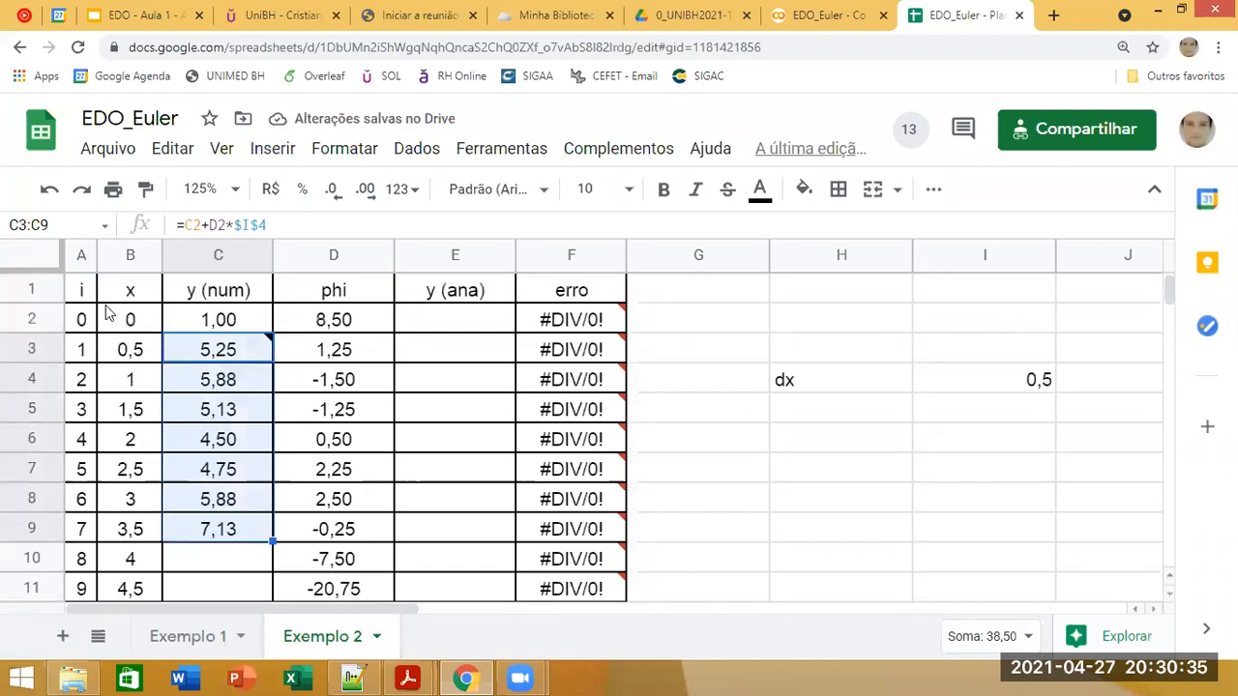
Step: Check the integration interval on the Exemplo 2 slide, close the Math Equations sidebar, and return to the EDO_Euler spreadsheet
left_click(140, 14)
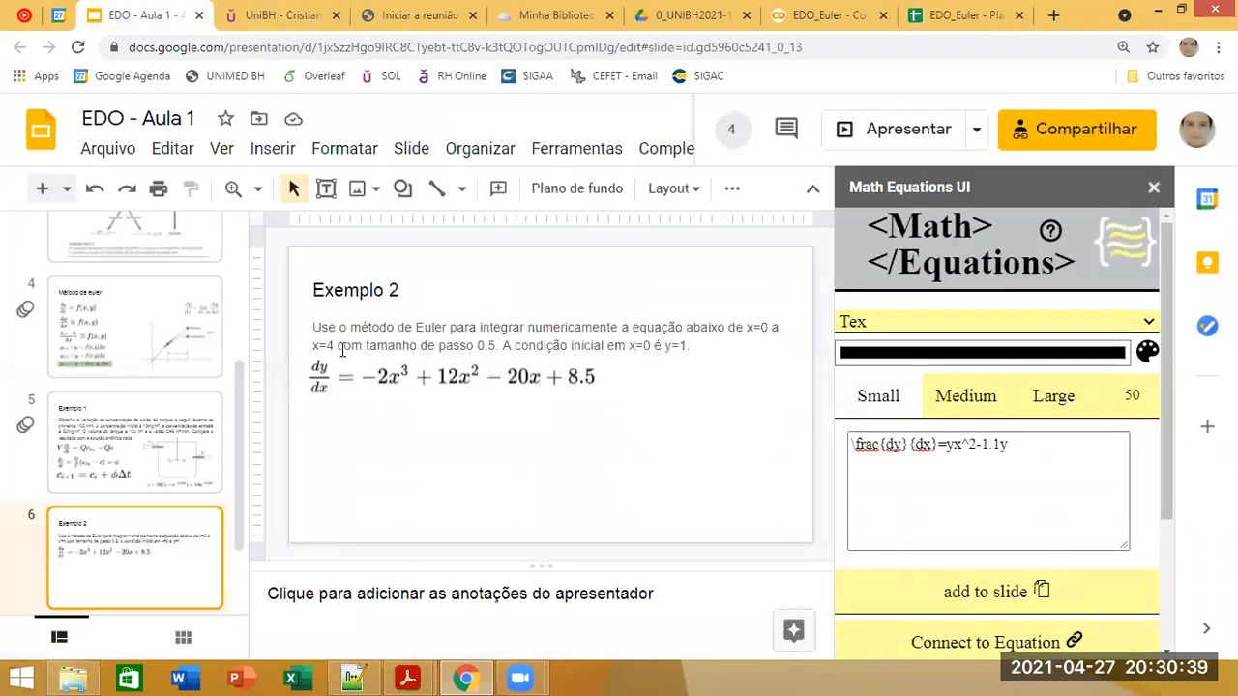
left_click_drag(335, 345, 300, 350)
left_click(753, 329)
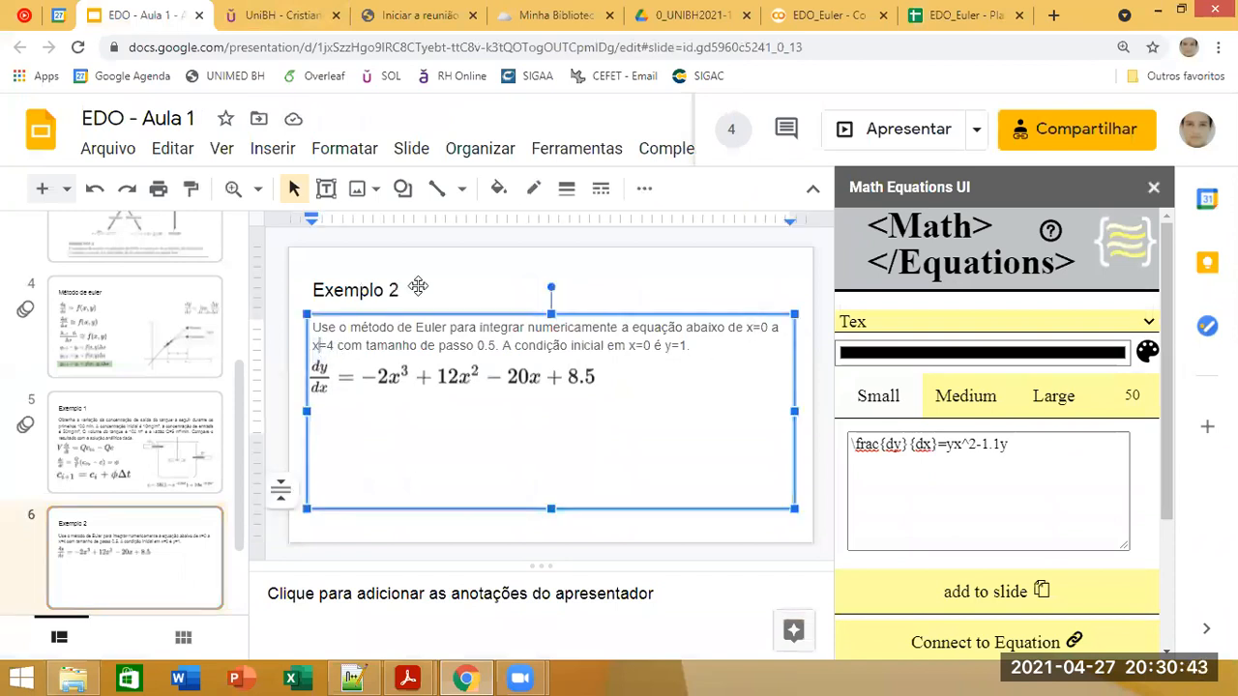
left_click(1153, 186)
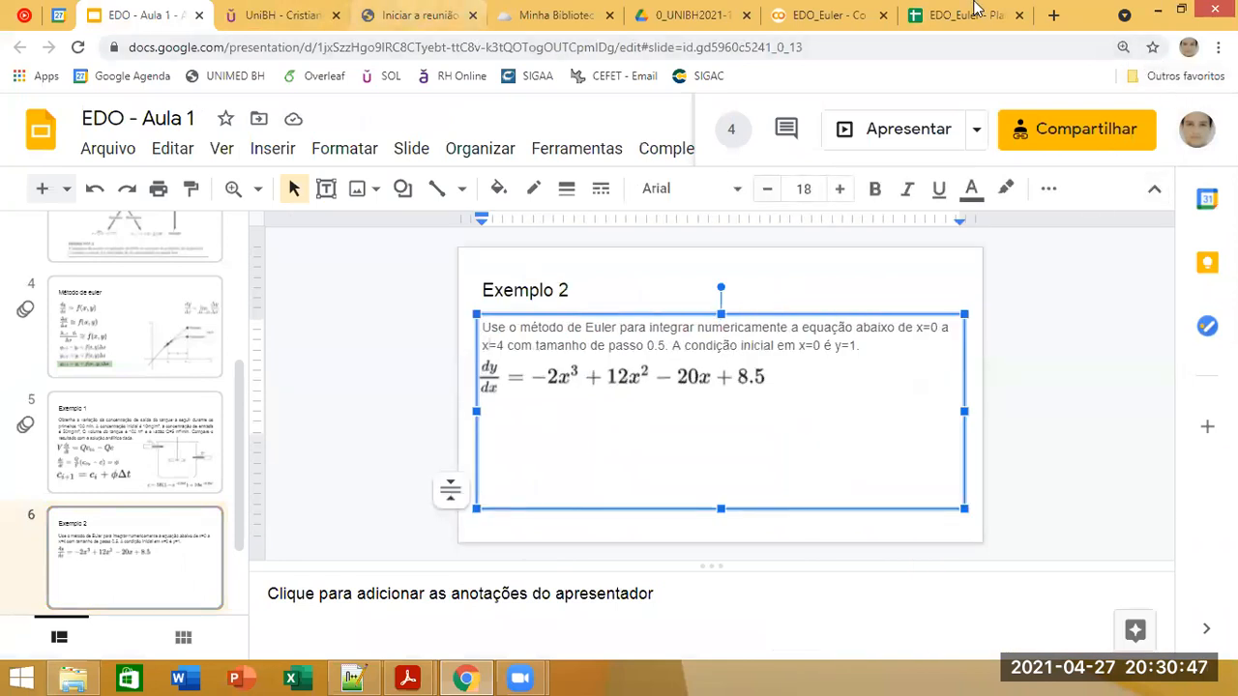
left_click(945, 21)
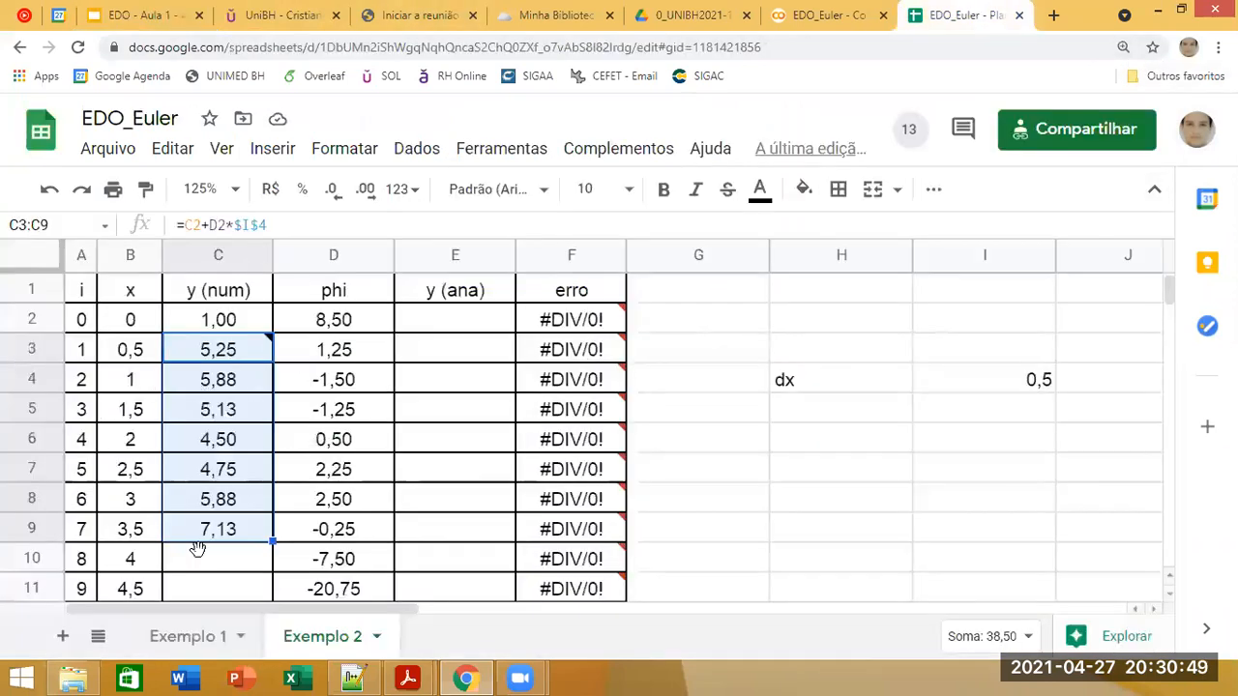
Step: Extend the y (num) formula from C9 to C10, the row for x = 4
left_click(129, 569)
left_click(240, 532)
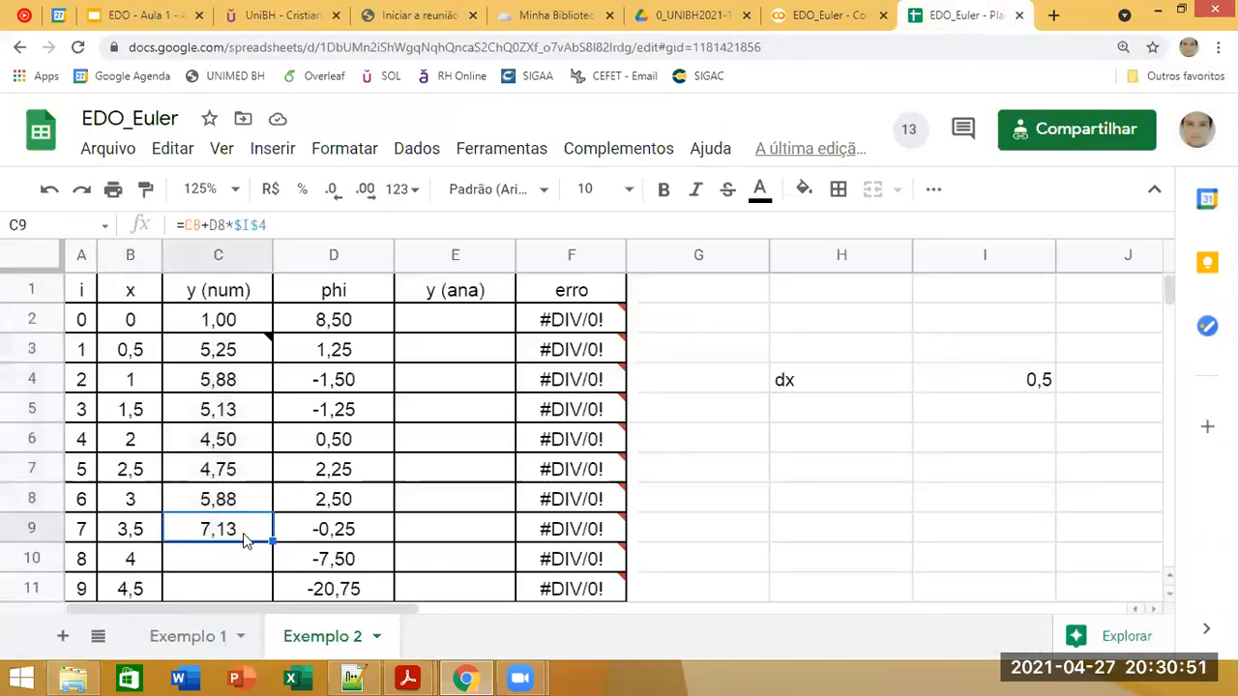
left_click_drag(272, 542, 271, 571)
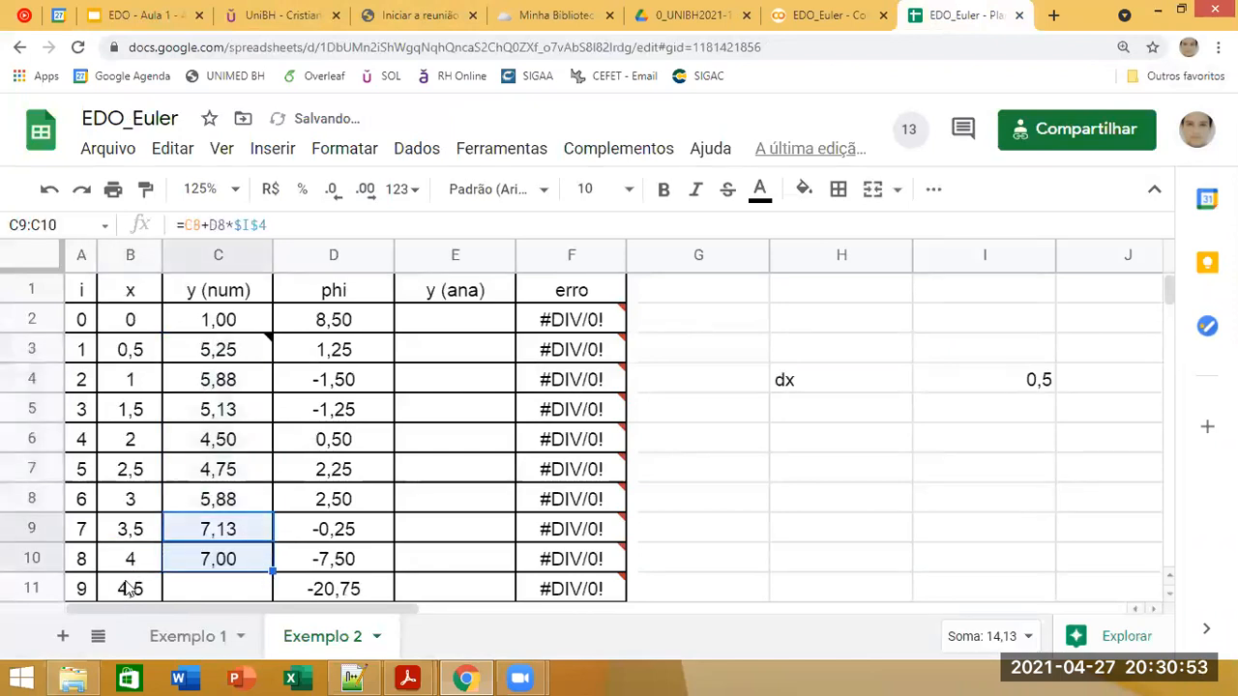
Step: Delete rows 11 to 102, which lie beyond the x = 4 end of the integration interval
left_click(32, 588)
scroll(460, 532, "down", 2)
scroll(460, 533, "down", 20)
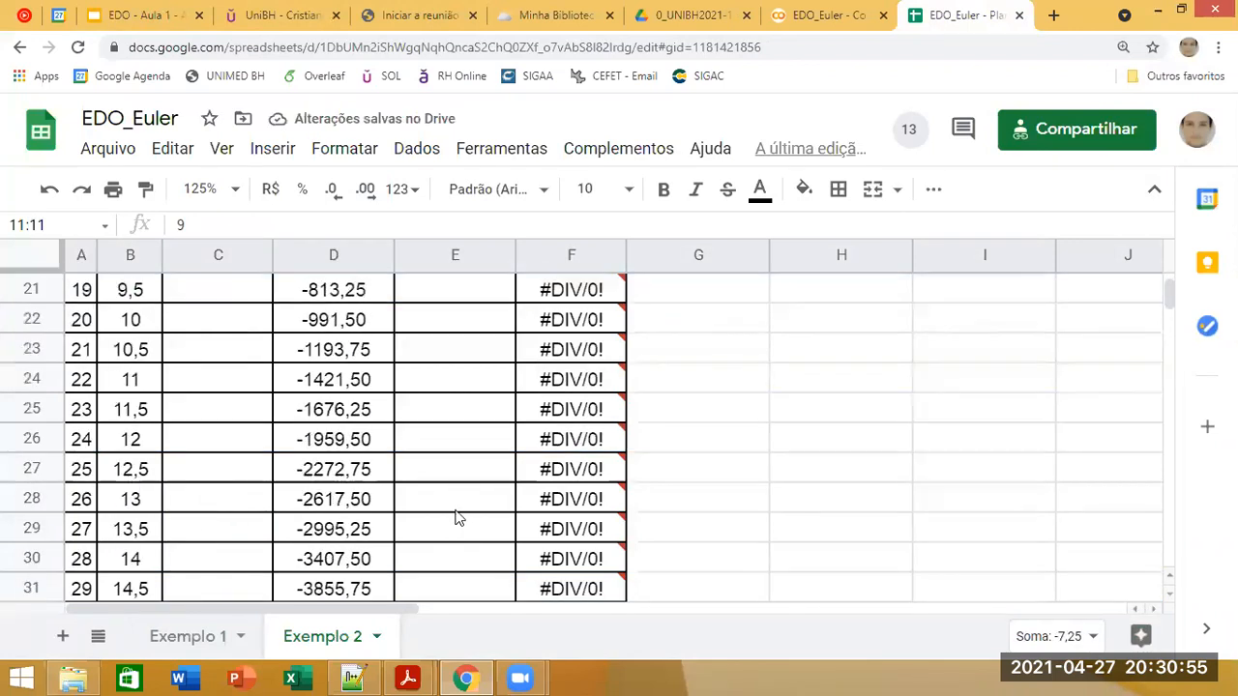
scroll(458, 516, "up", 3)
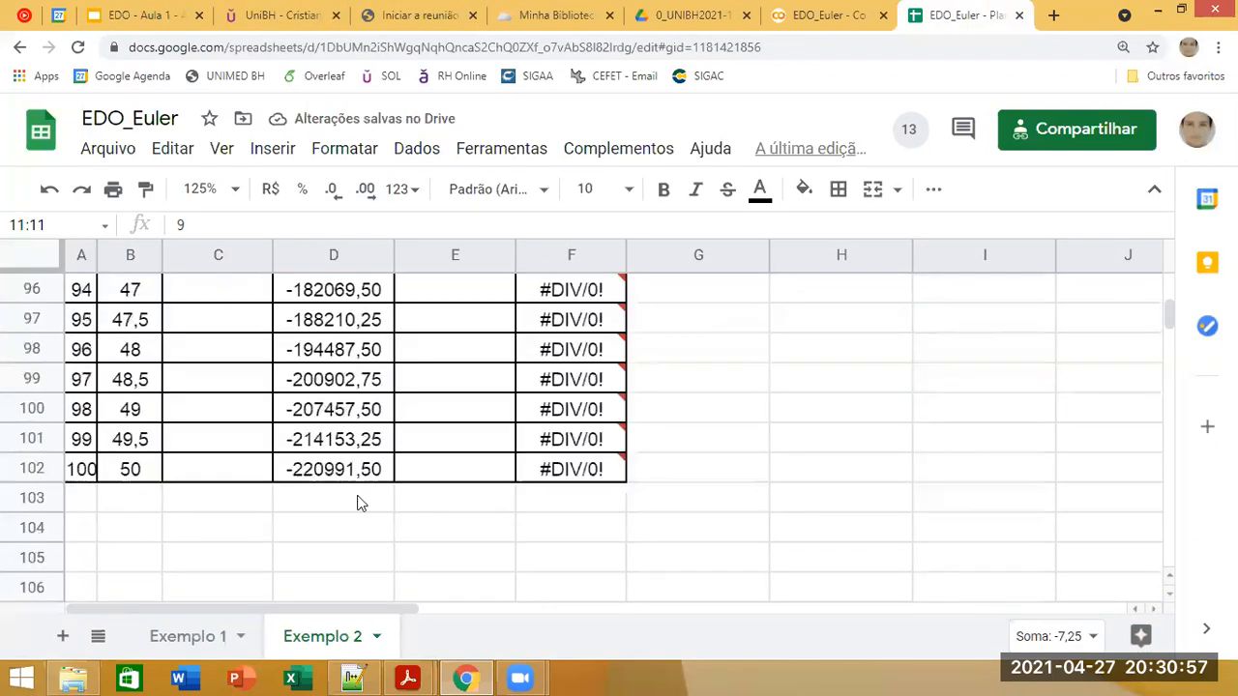
left_click(31, 469, "shift")
right_click(32, 469)
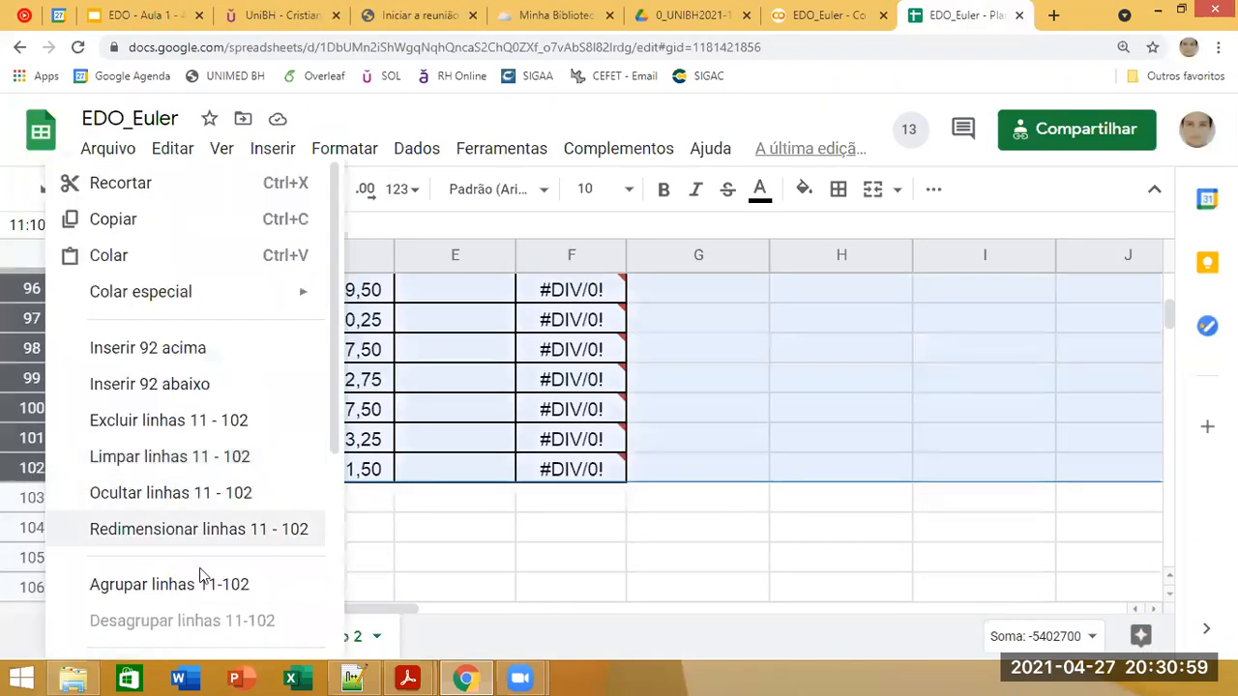
left_click(232, 431)
scroll(361, 498, "up", 18)
scroll(361, 498, "up", 14)
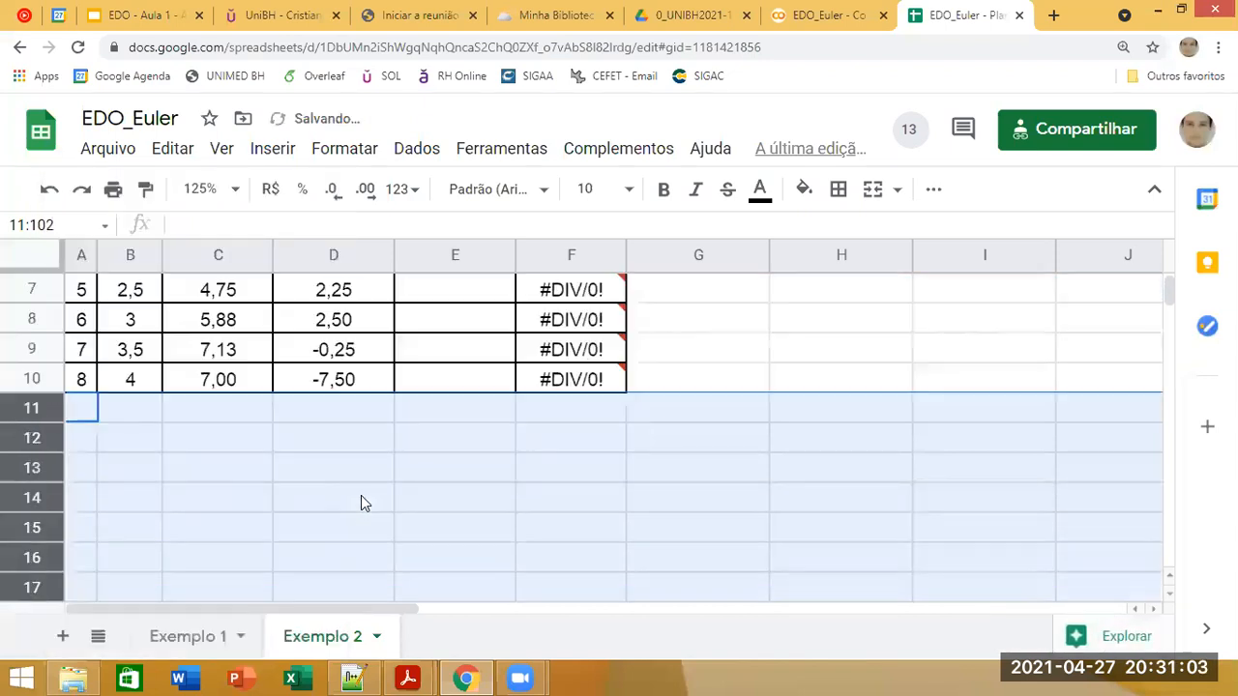
left_click(643, 506)
Step: Apply all borders to the dx label in H4 and its value cell I4
left_click(817, 385)
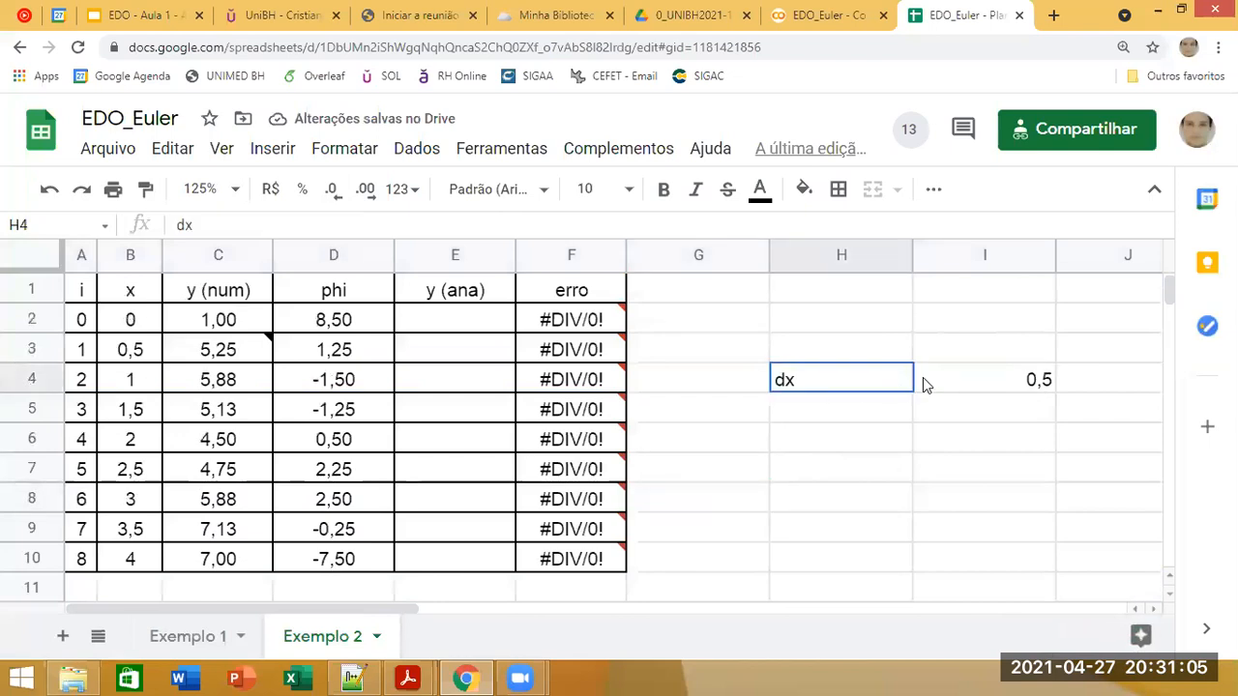
left_click(925, 380)
left_click(838, 191)
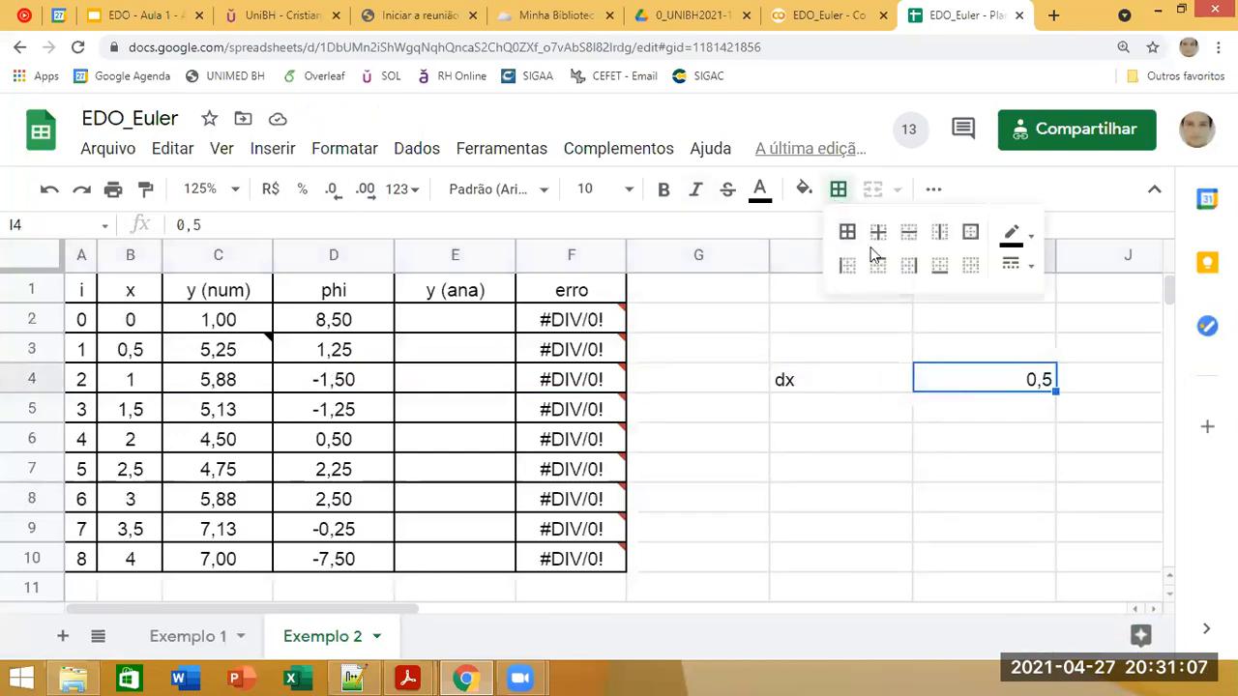
left_click(847, 232)
left_click(834, 377)
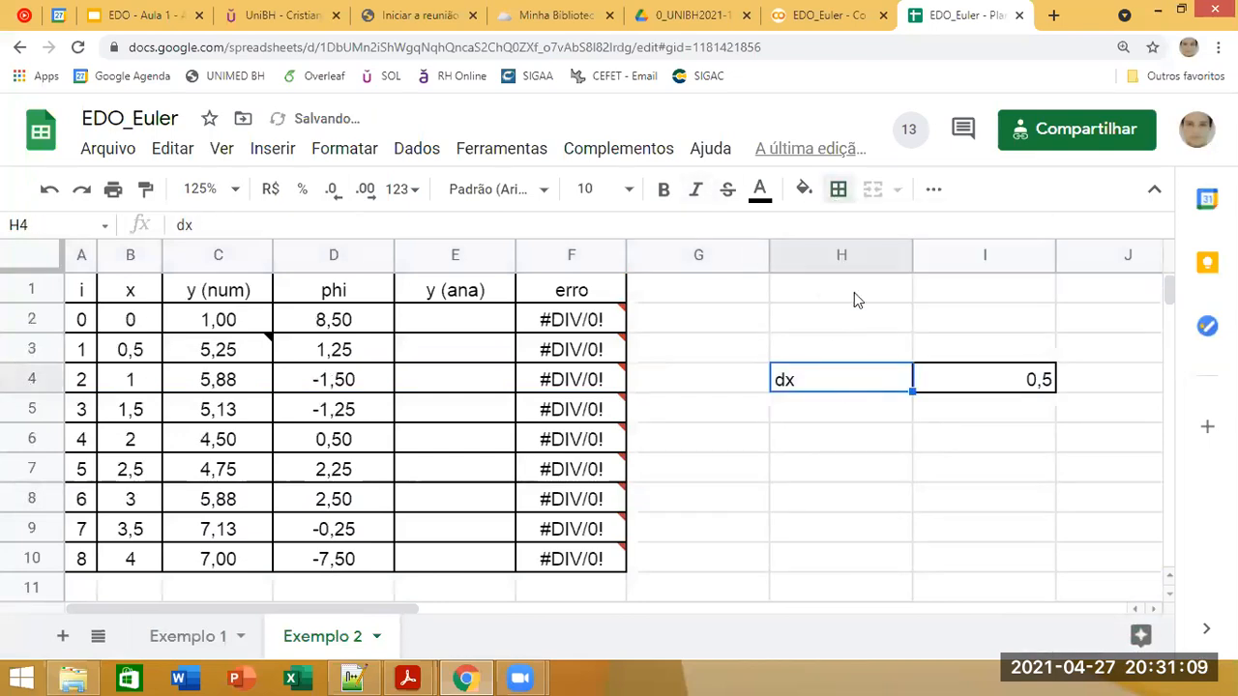
left_click(837, 189)
left_click(848, 232)
left_click(690, 489)
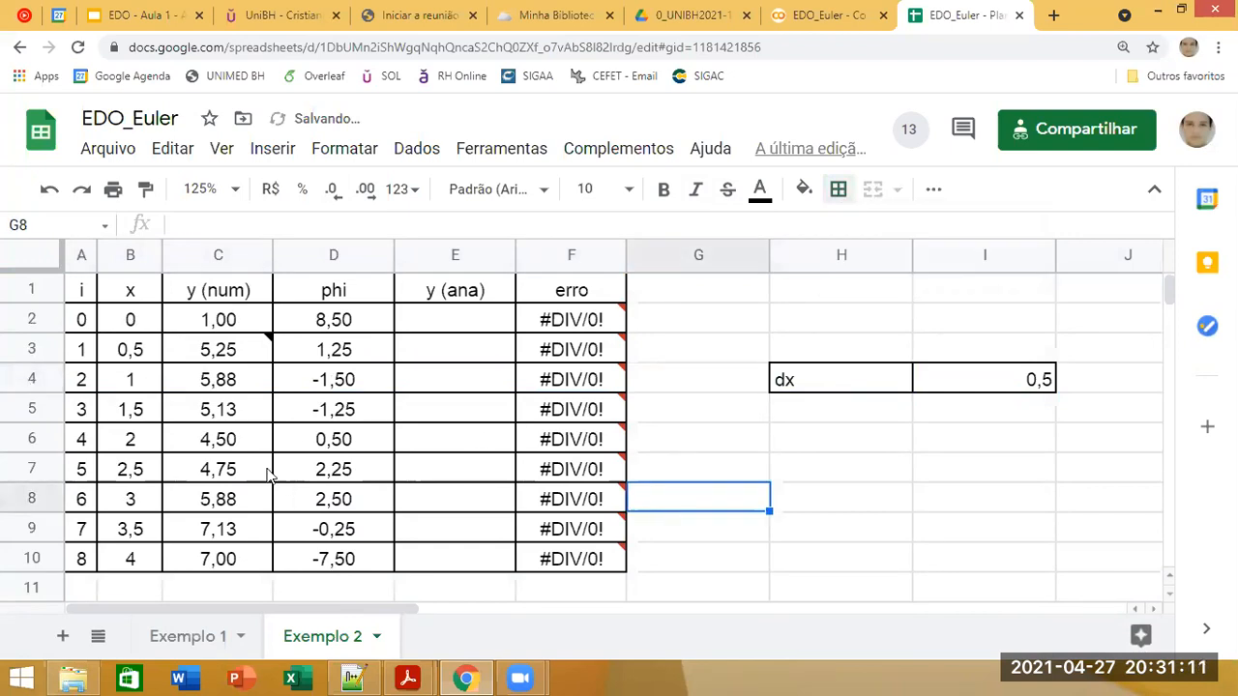
Step: Review the phi formulas in D3 and D4 and the Euler formulas down the y (num) column, including the cells referenced by C6
left_click(360, 349)
left_click(356, 379)
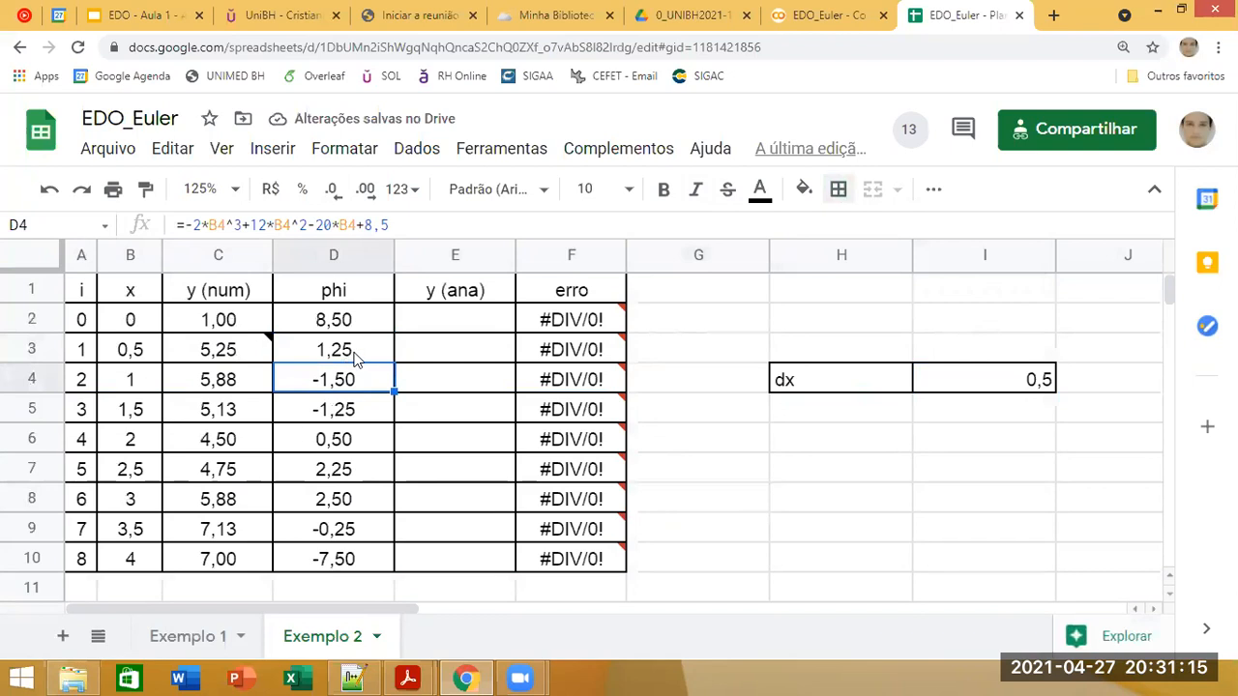
left_click(355, 358)
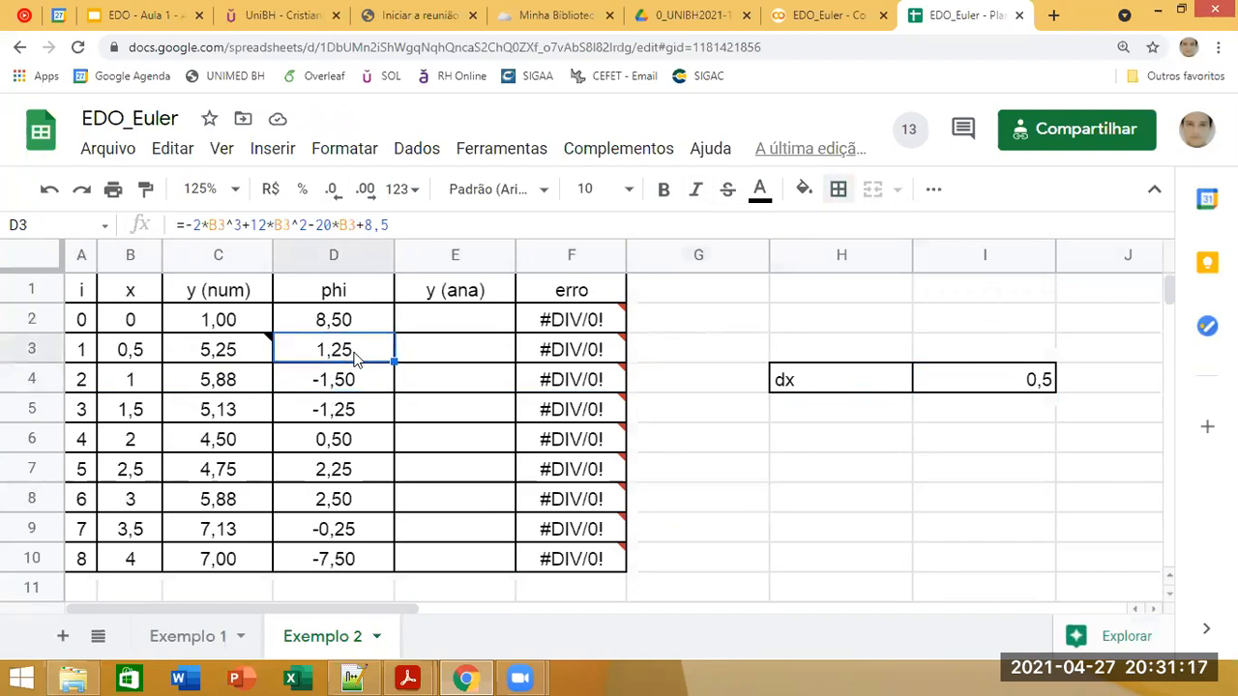
left_click(222, 379)
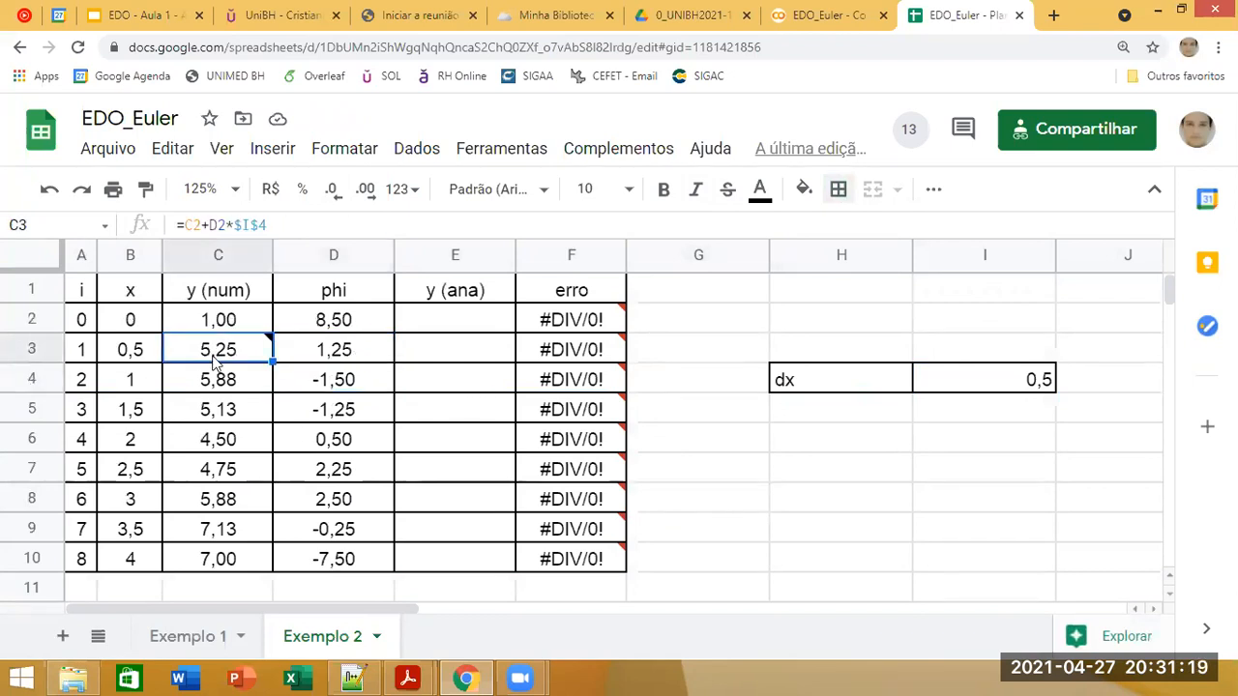
left_click(249, 470)
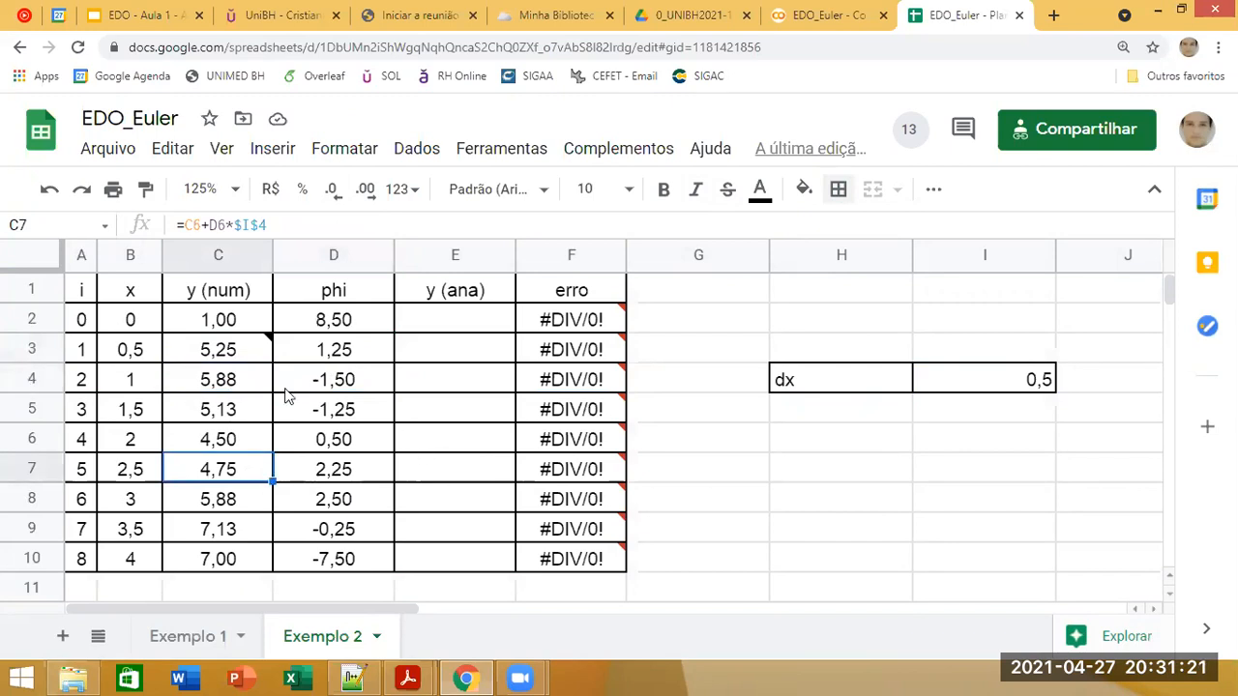
left_click(260, 354)
left_click(268, 368)
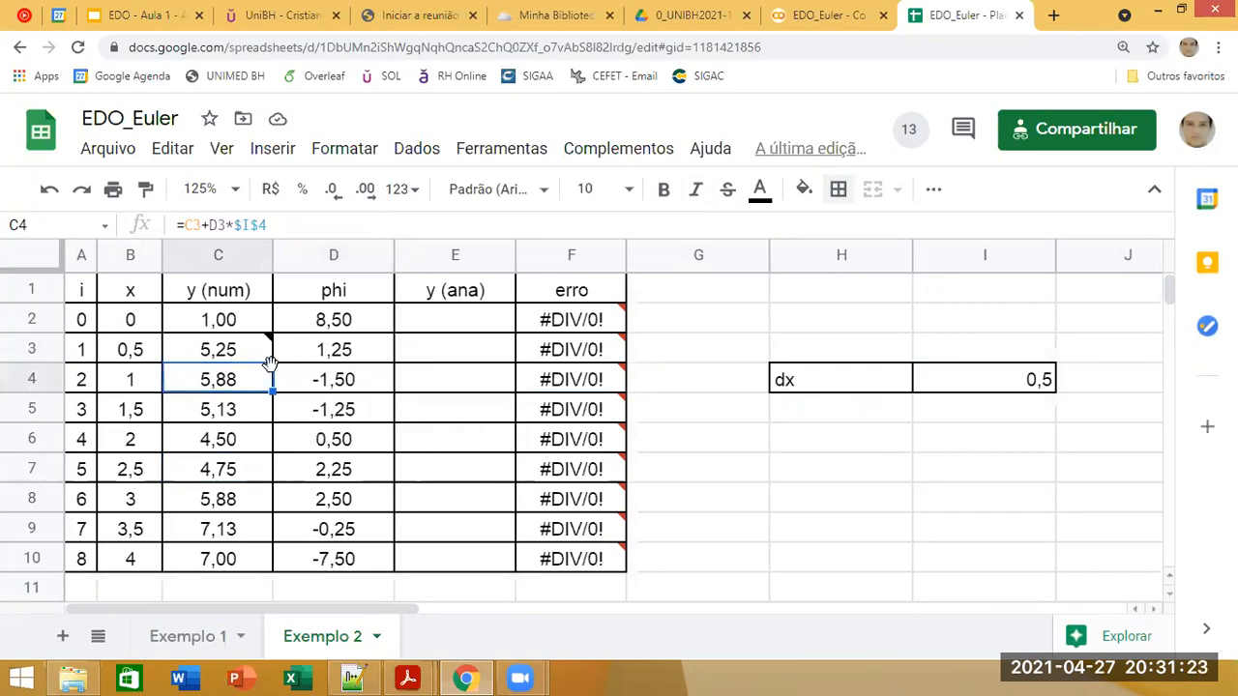
left_click(238, 444)
left_click(329, 228)
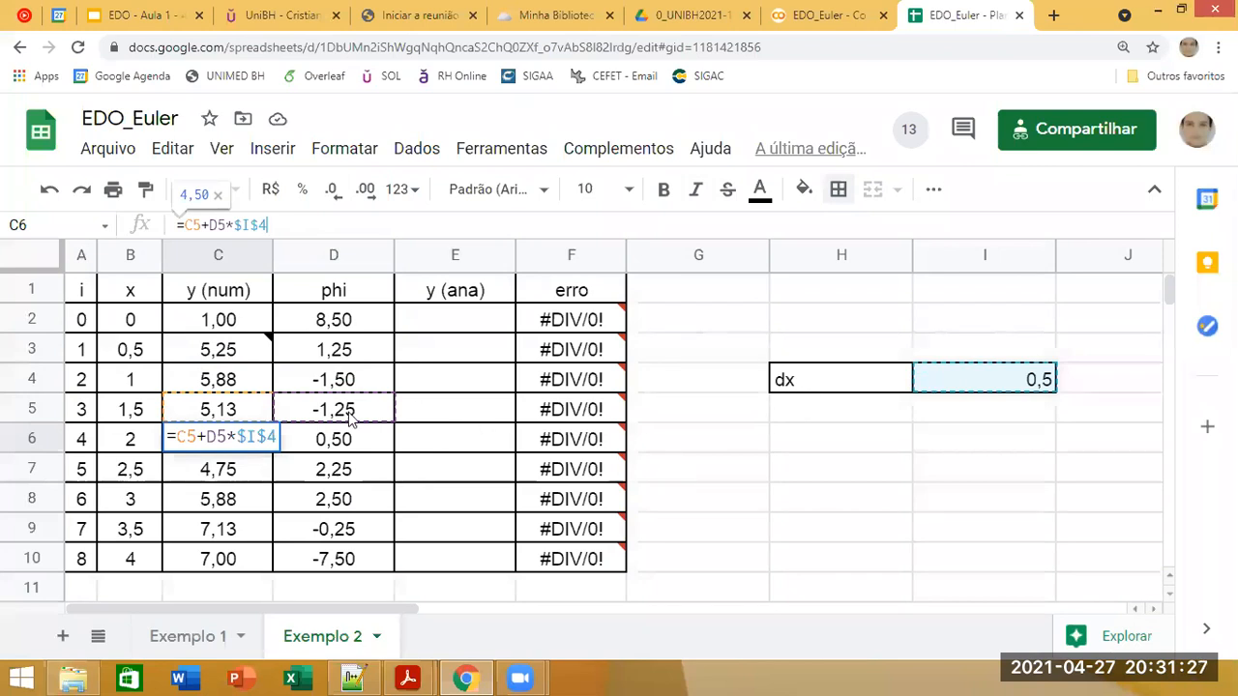
left_click(741, 428)
left_click(734, 391)
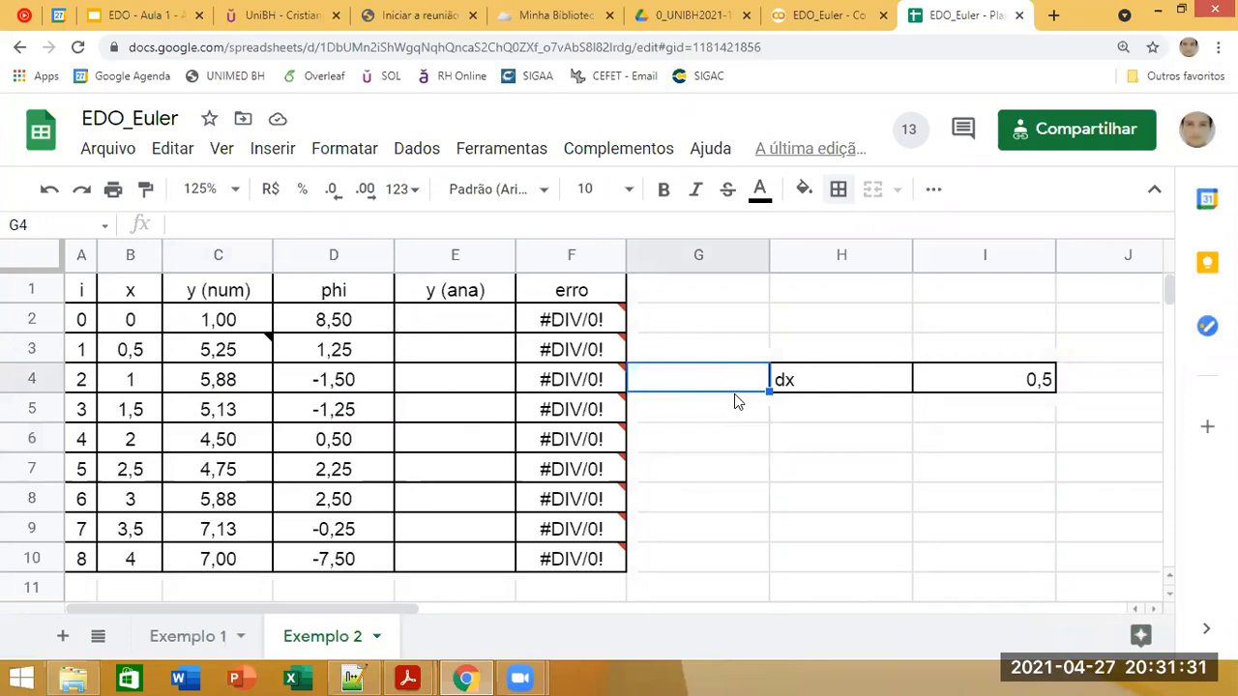
Step: Compare the phi formula in D2 term by term with the dy/dx equation on the Exemplo 2 slide
left_click(377, 323)
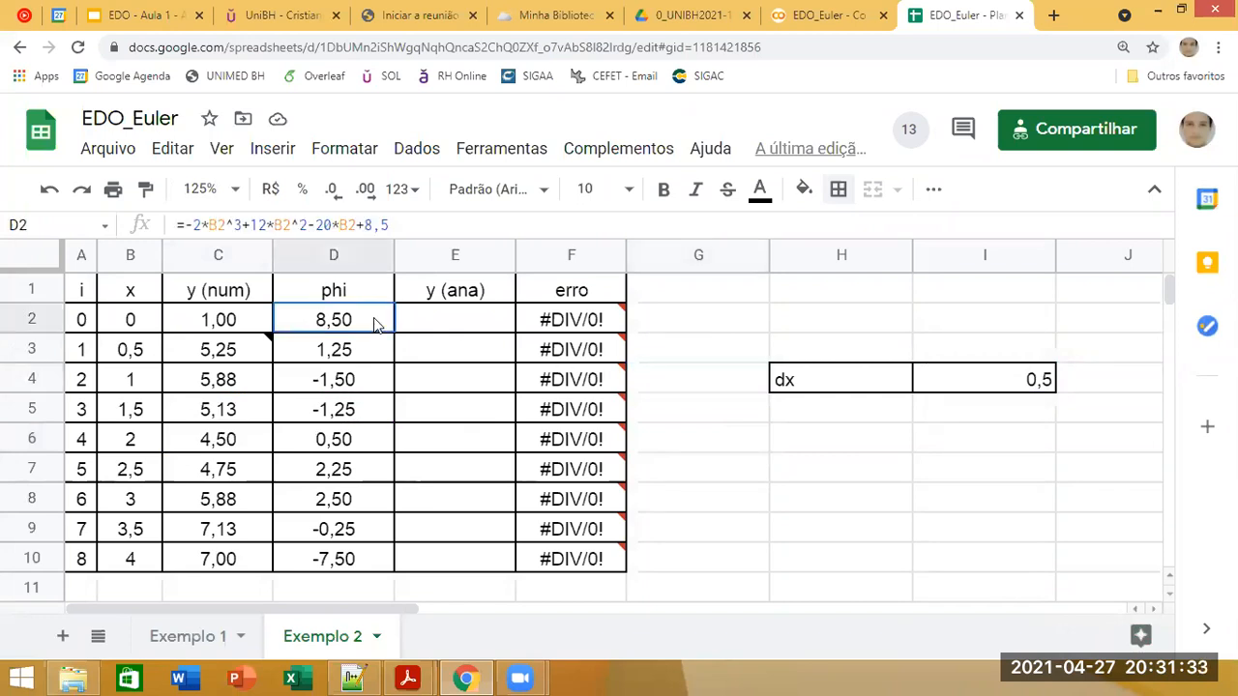
left_click(417, 228)
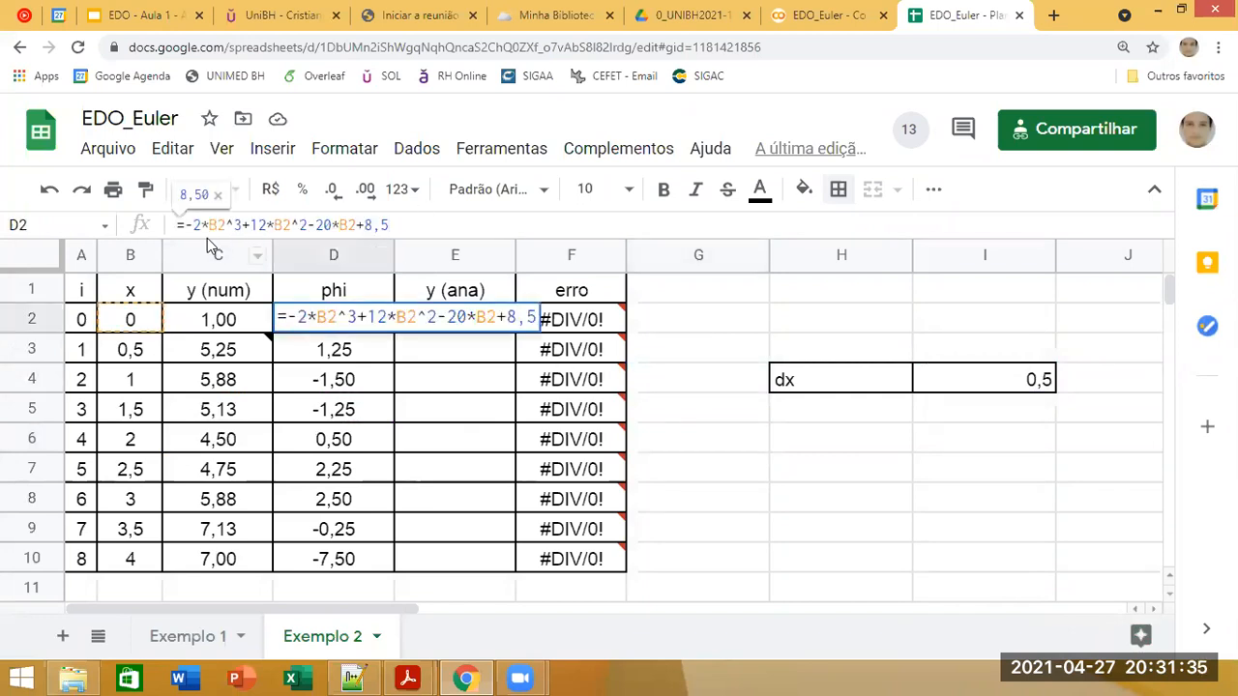
left_click(143, 12)
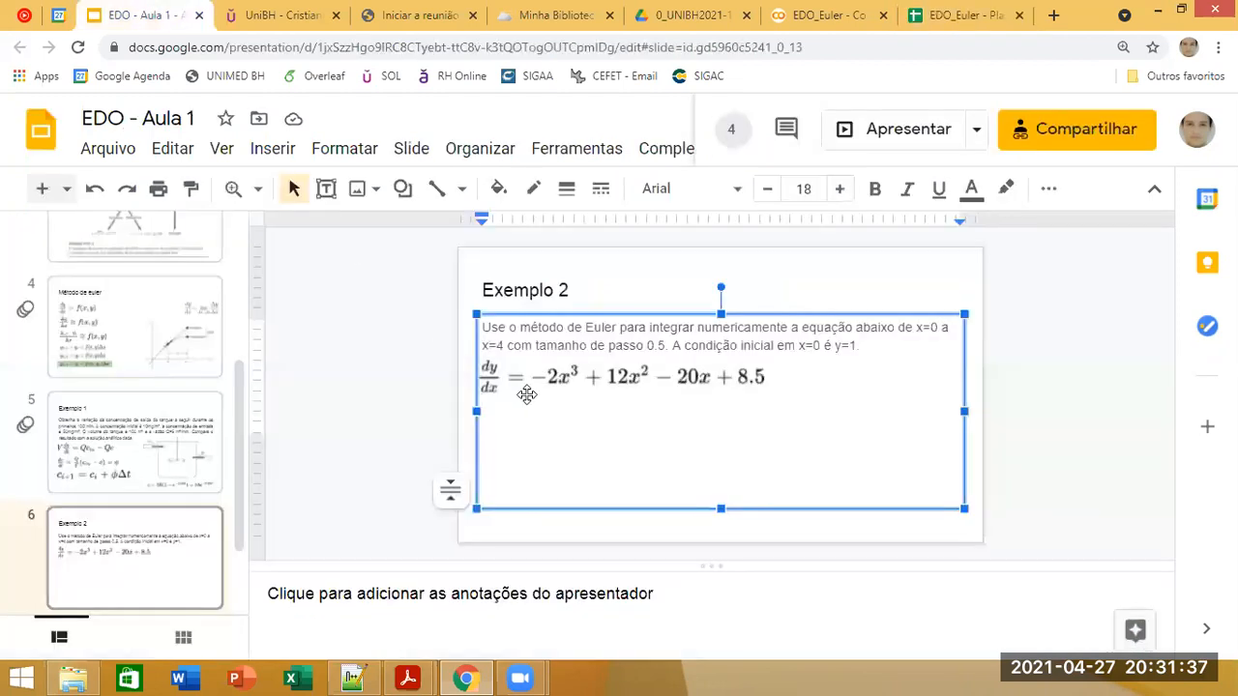
left_click(952, 11)
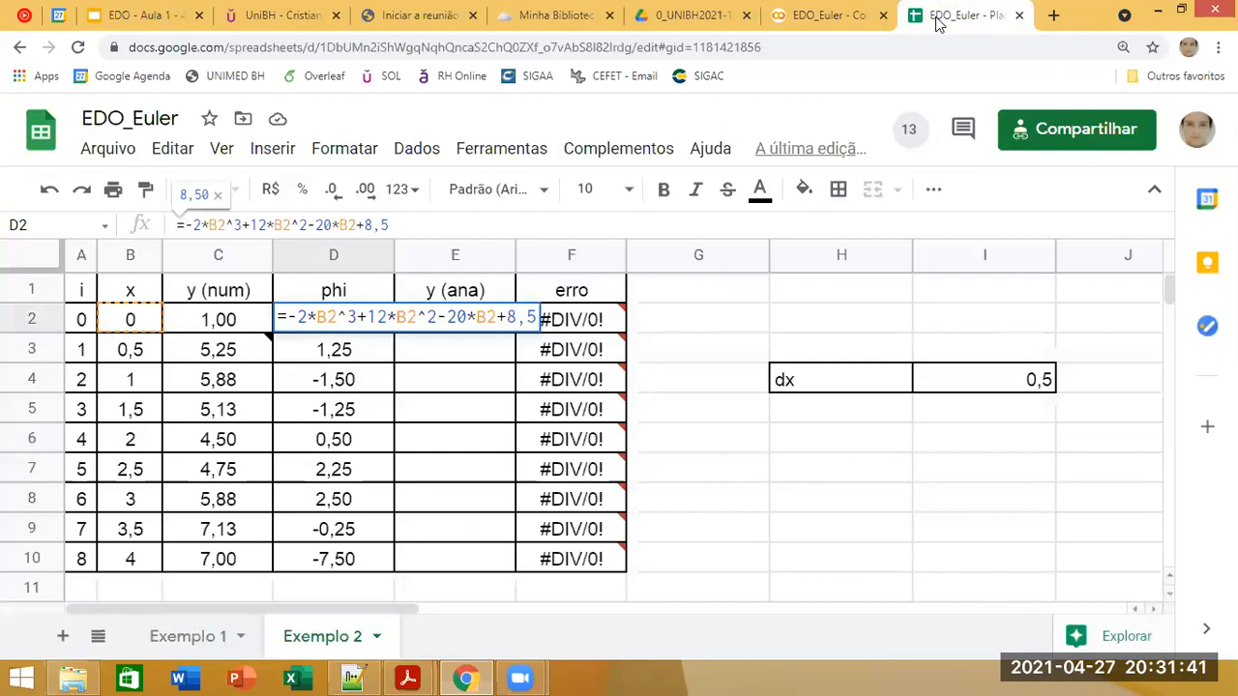
left_click(199, 10)
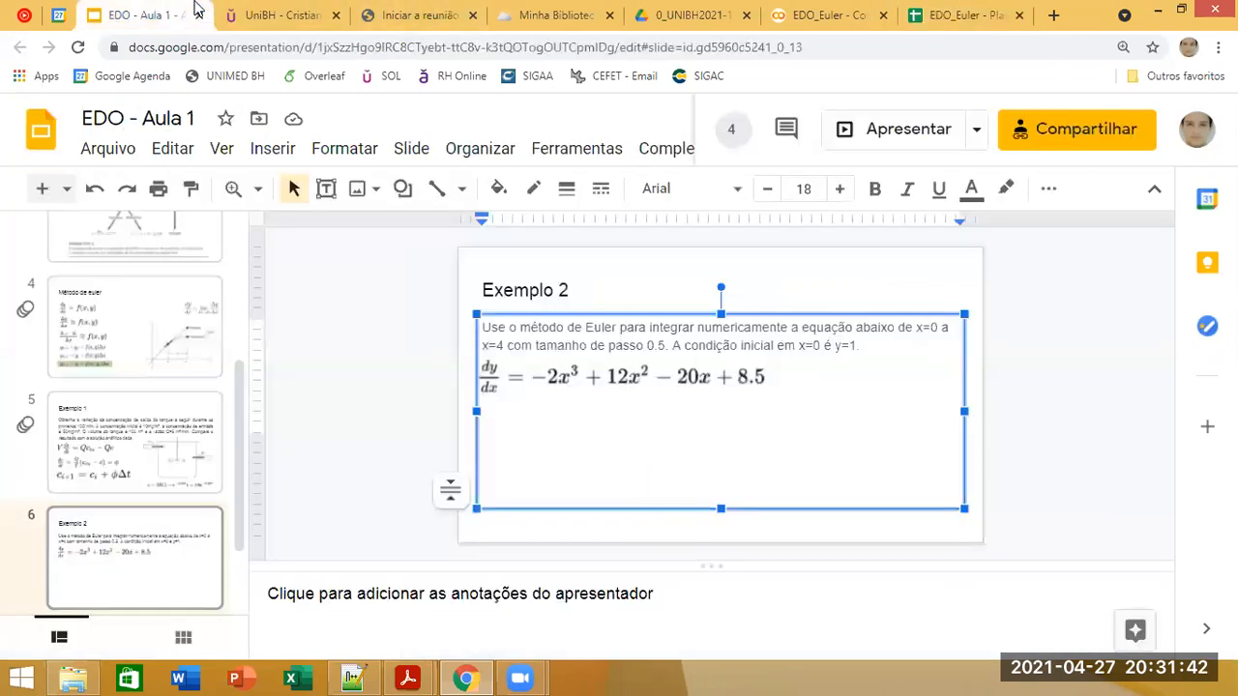
left_click(911, 11)
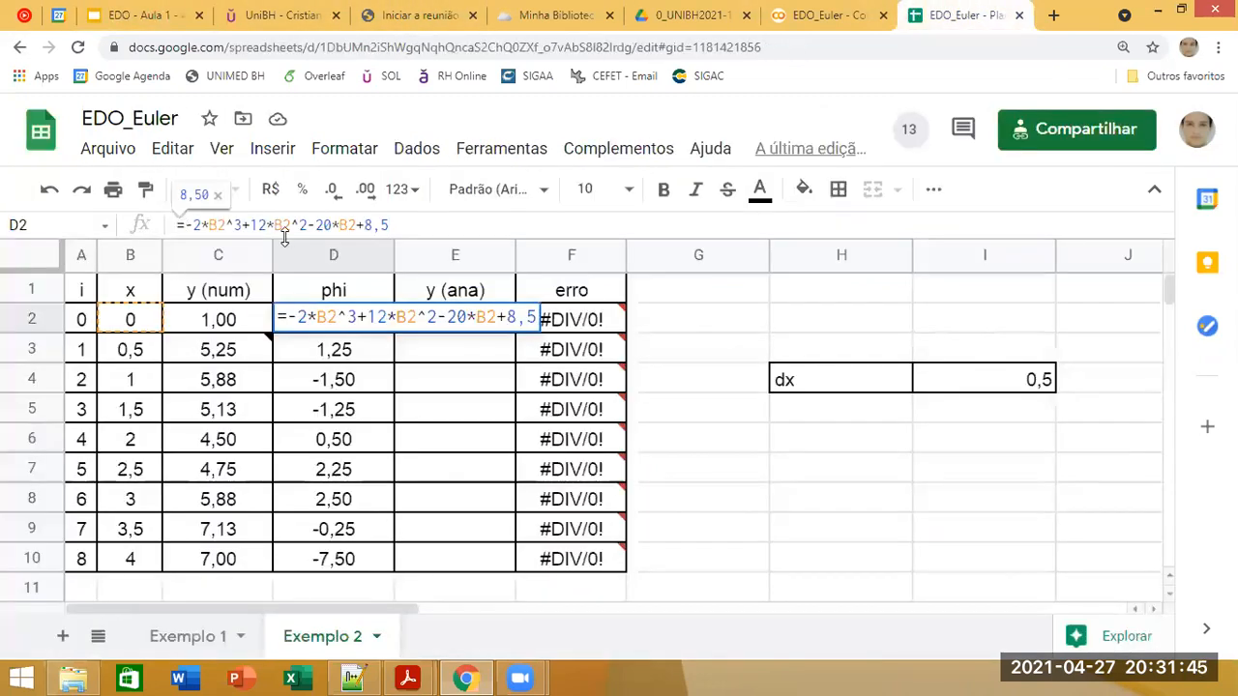
left_click(150, 10)
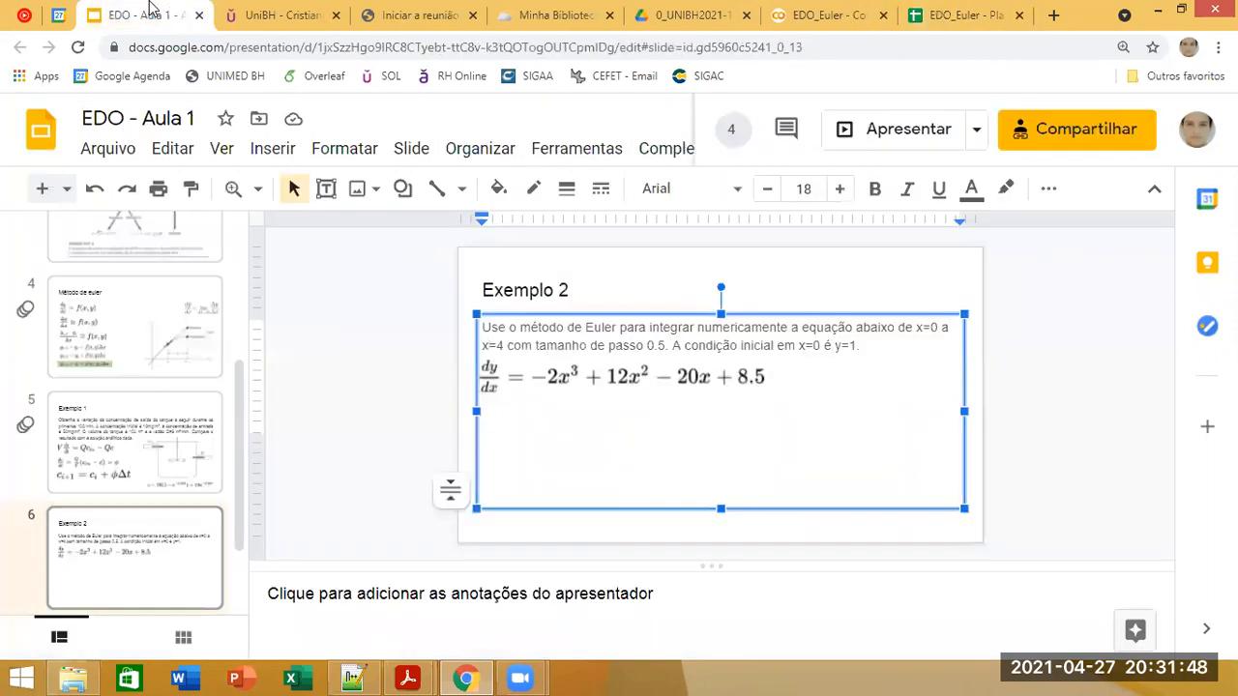
left_click(956, 14)
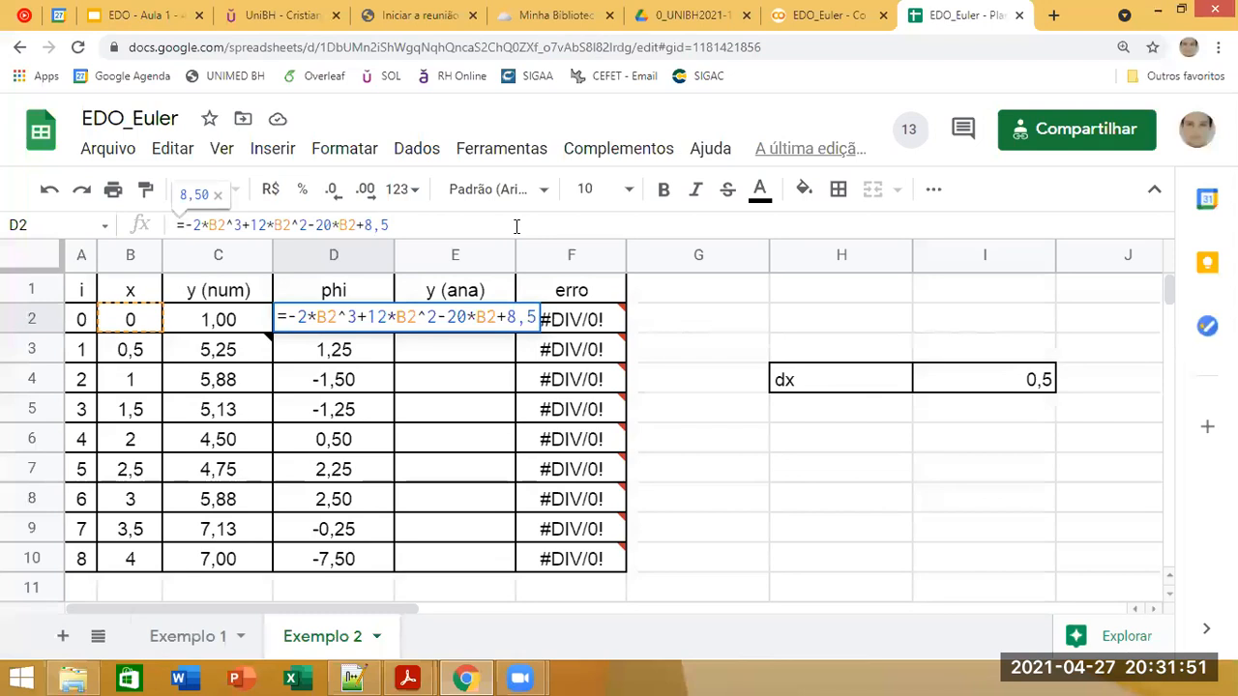
key("Return")
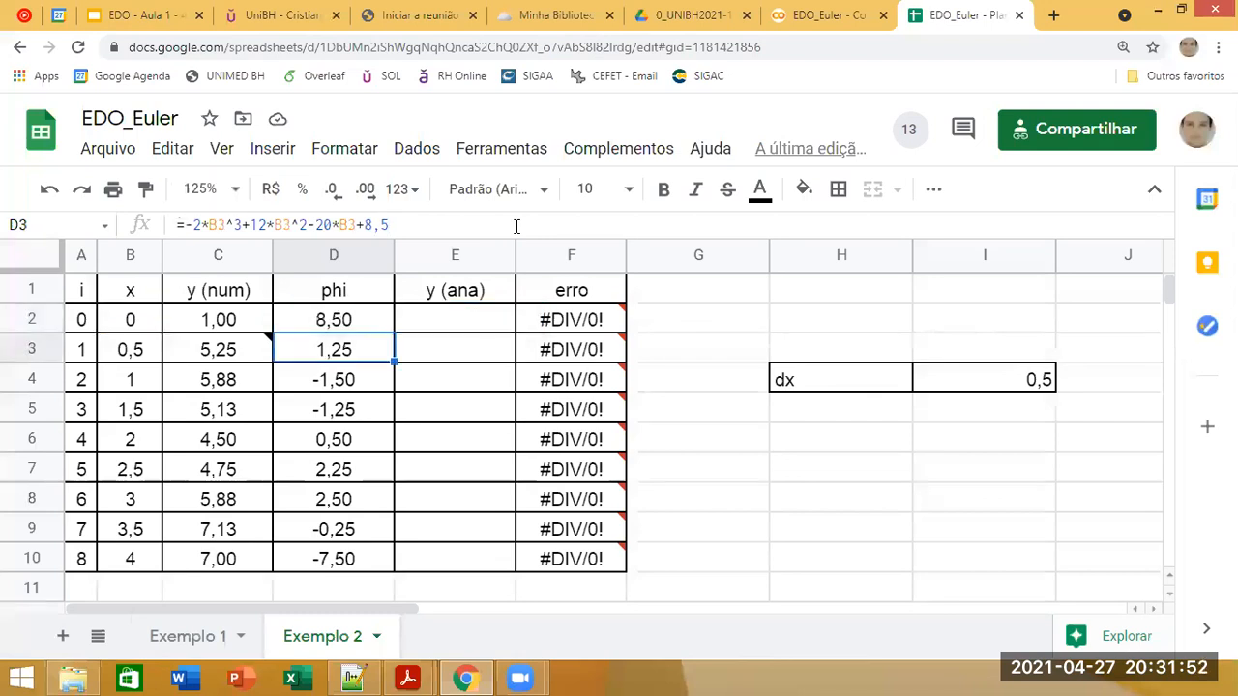
Step: Inspect the formulas for x, phi and y (num) in row 3
left_click(148, 359)
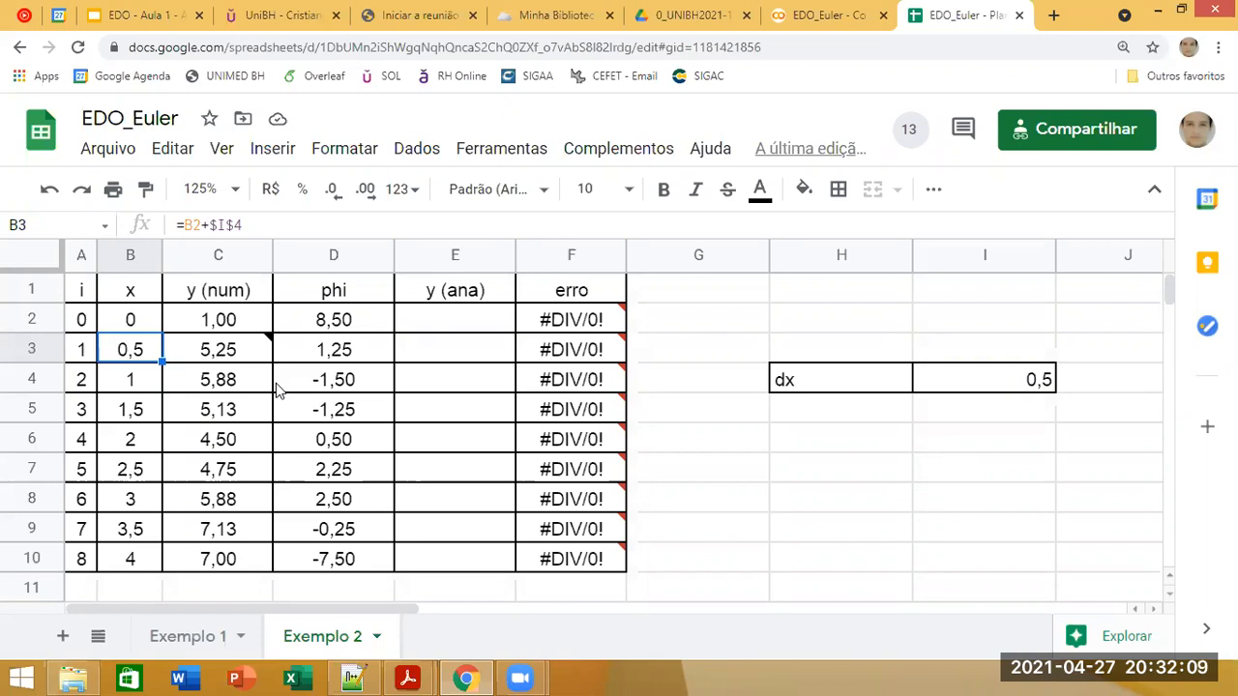
left_click(344, 345)
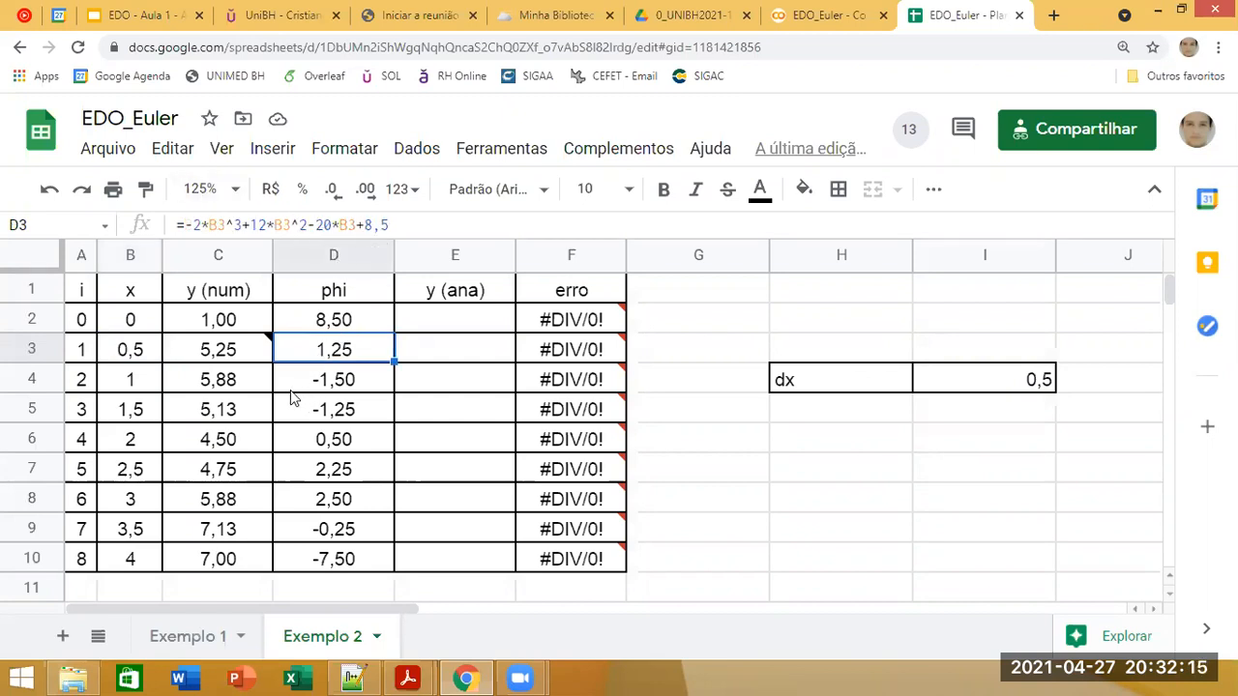
left_click(243, 351)
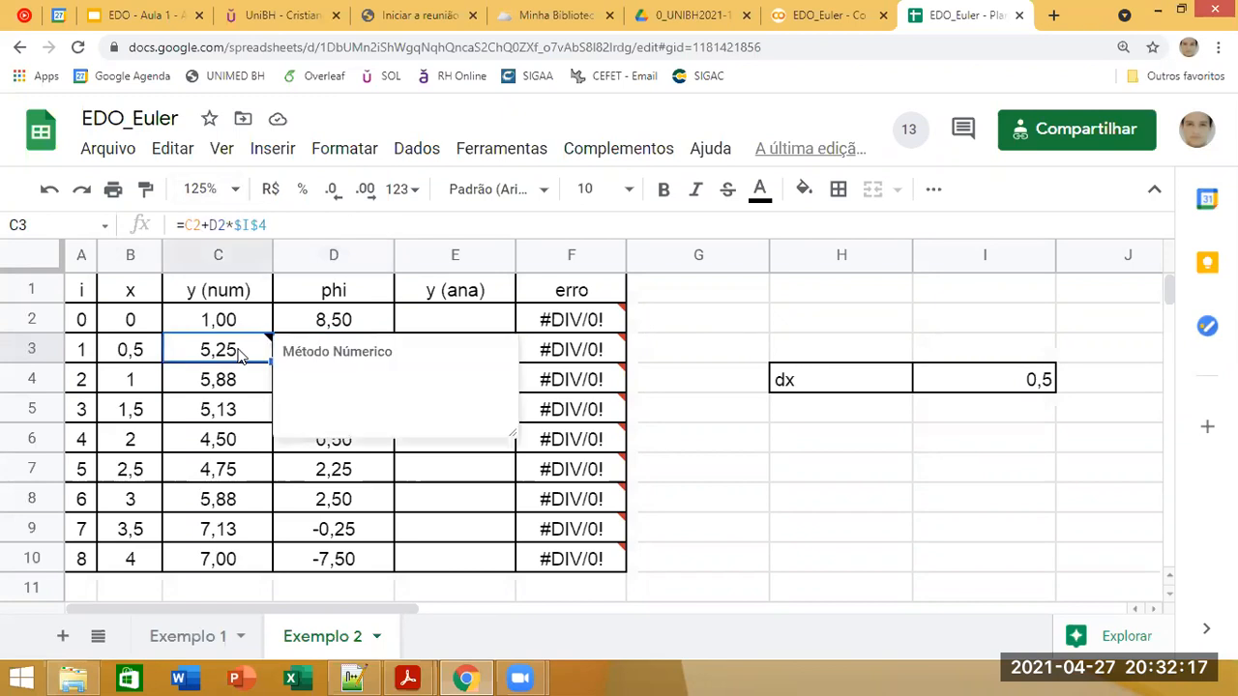
Step: Review the Euler formulas in C3 and C4, tracing their references to the previous y, phi and the dx value in I4
left_click(306, 225)
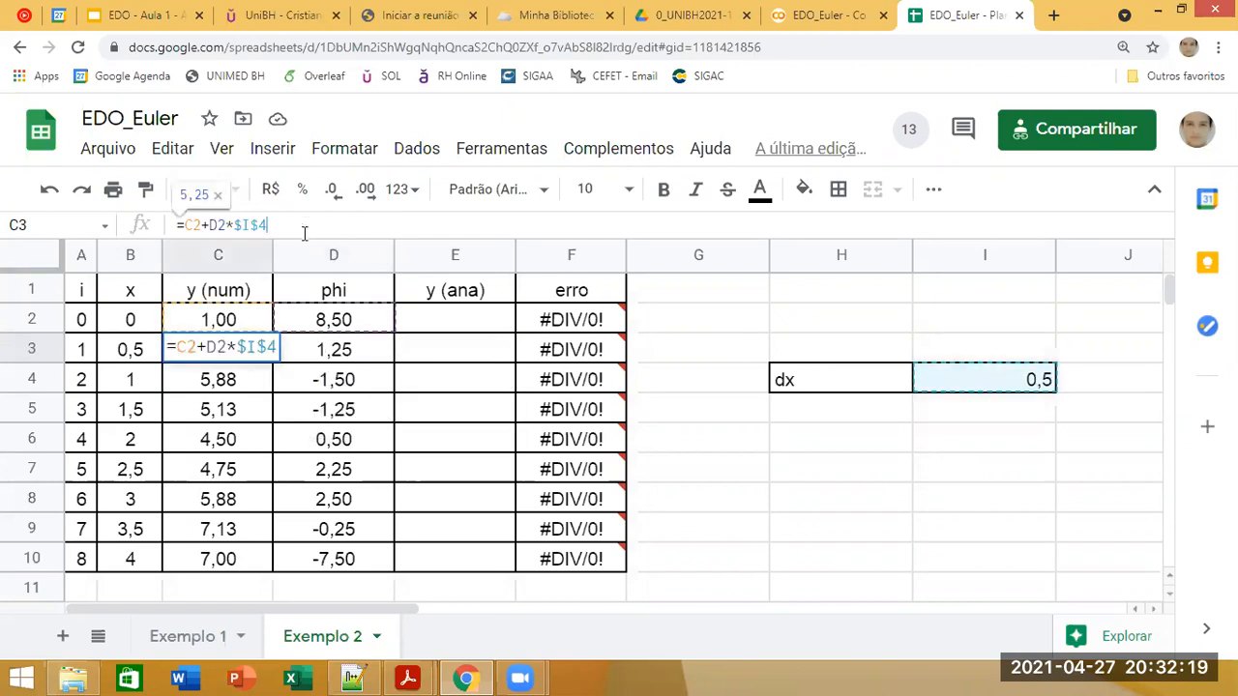
key("Return")
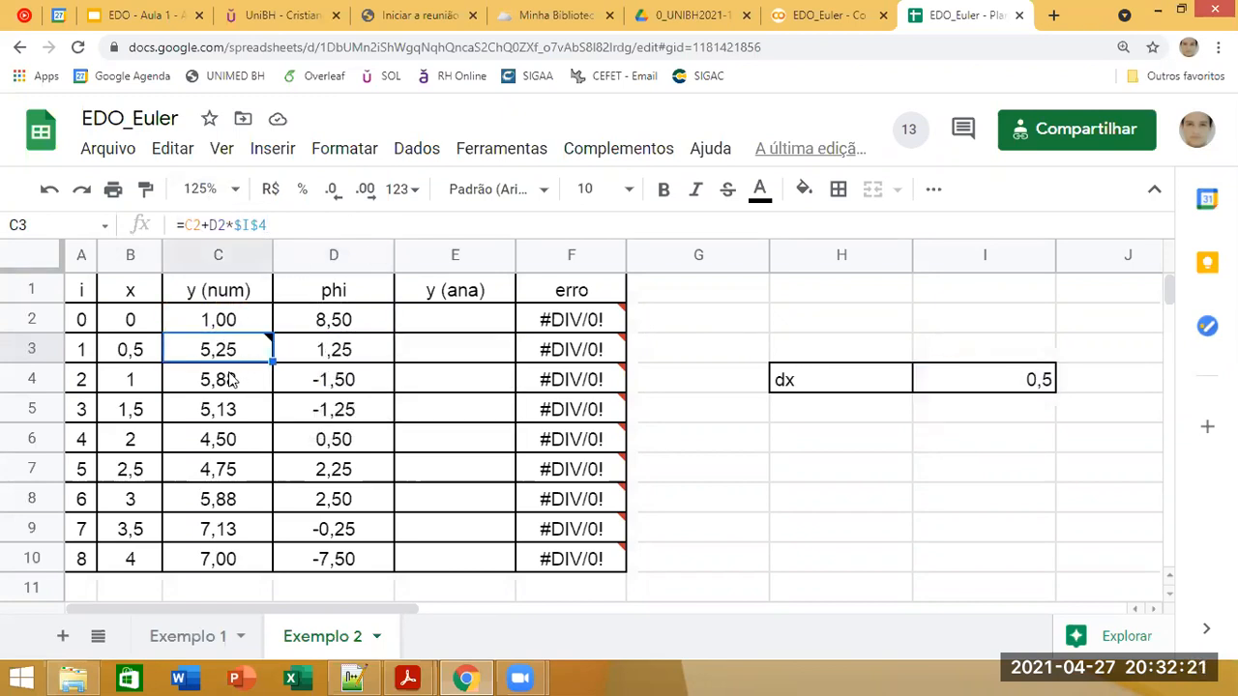
left_click(295, 226)
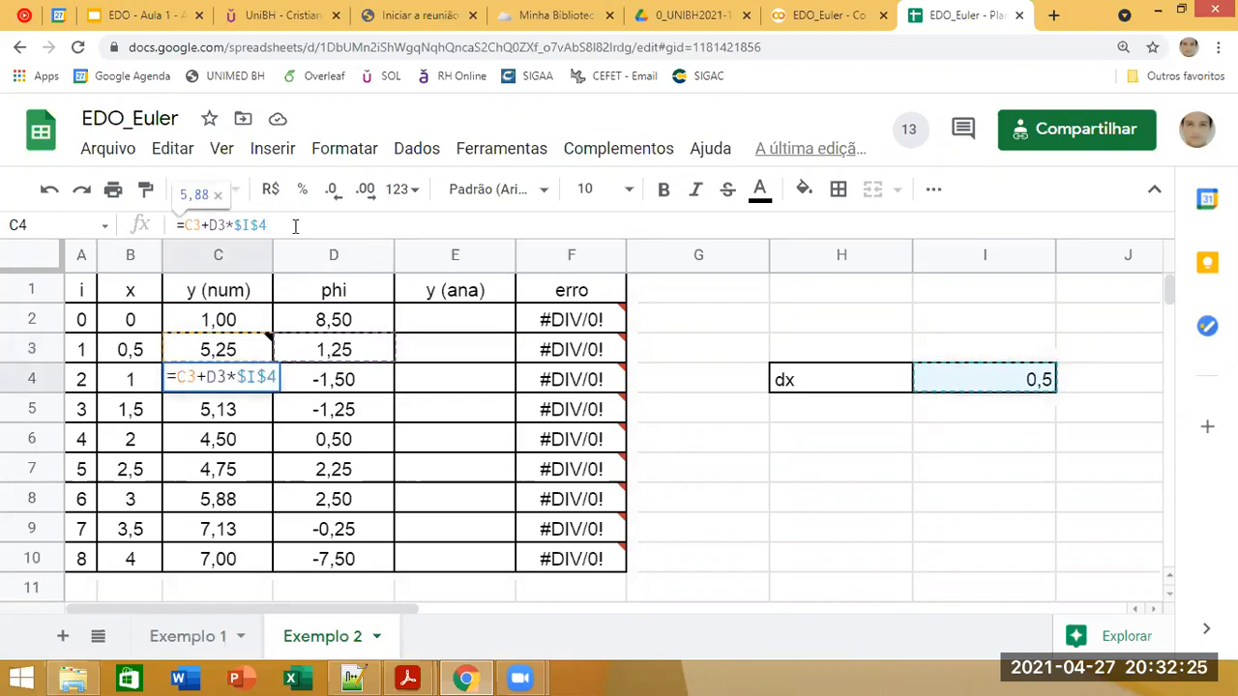
key("Escape")
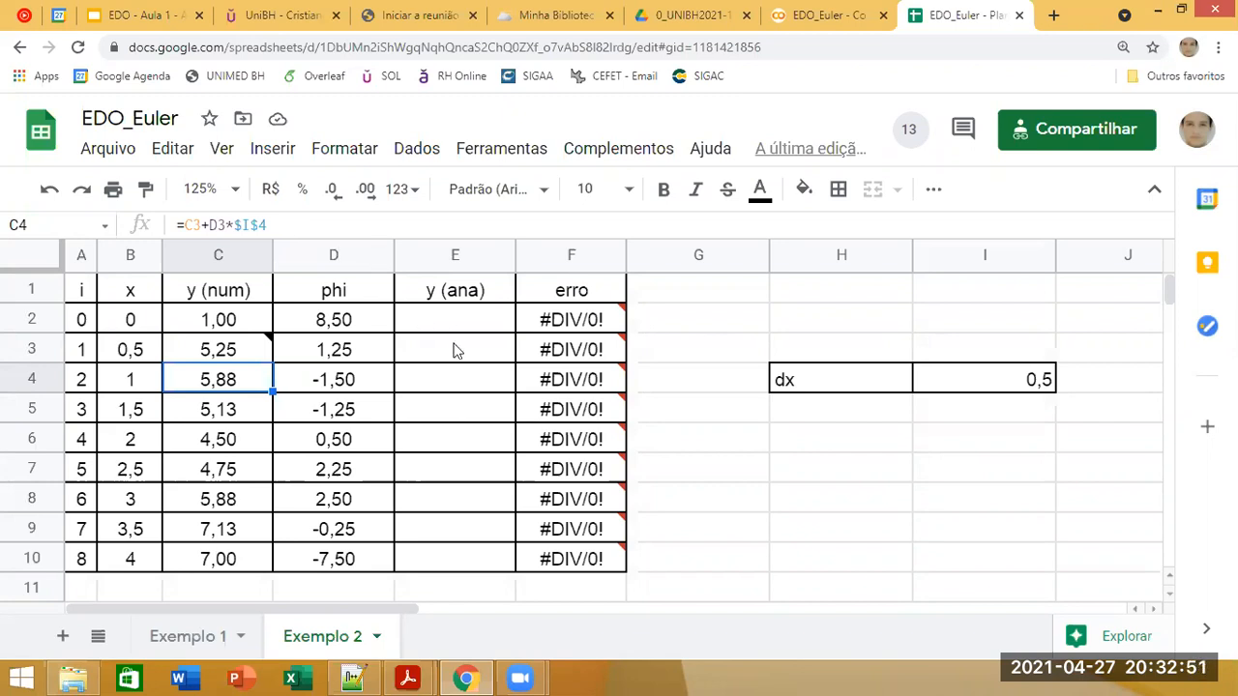
left_click(221, 349)
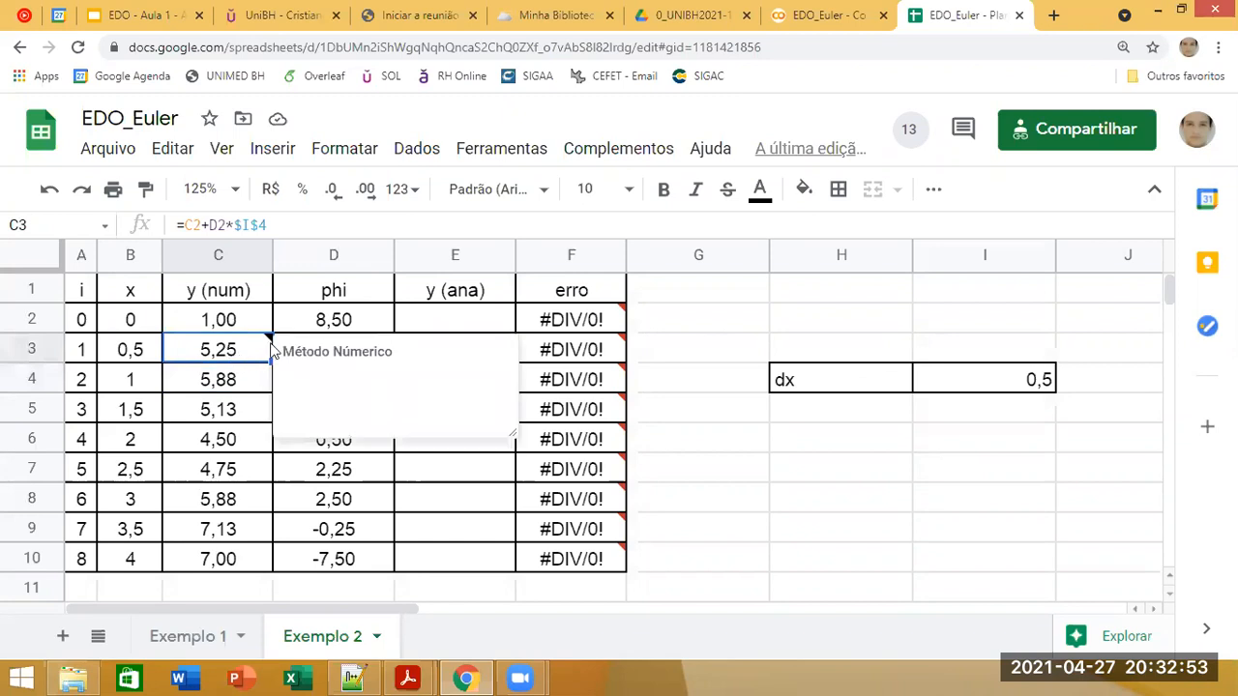
left_click(287, 216)
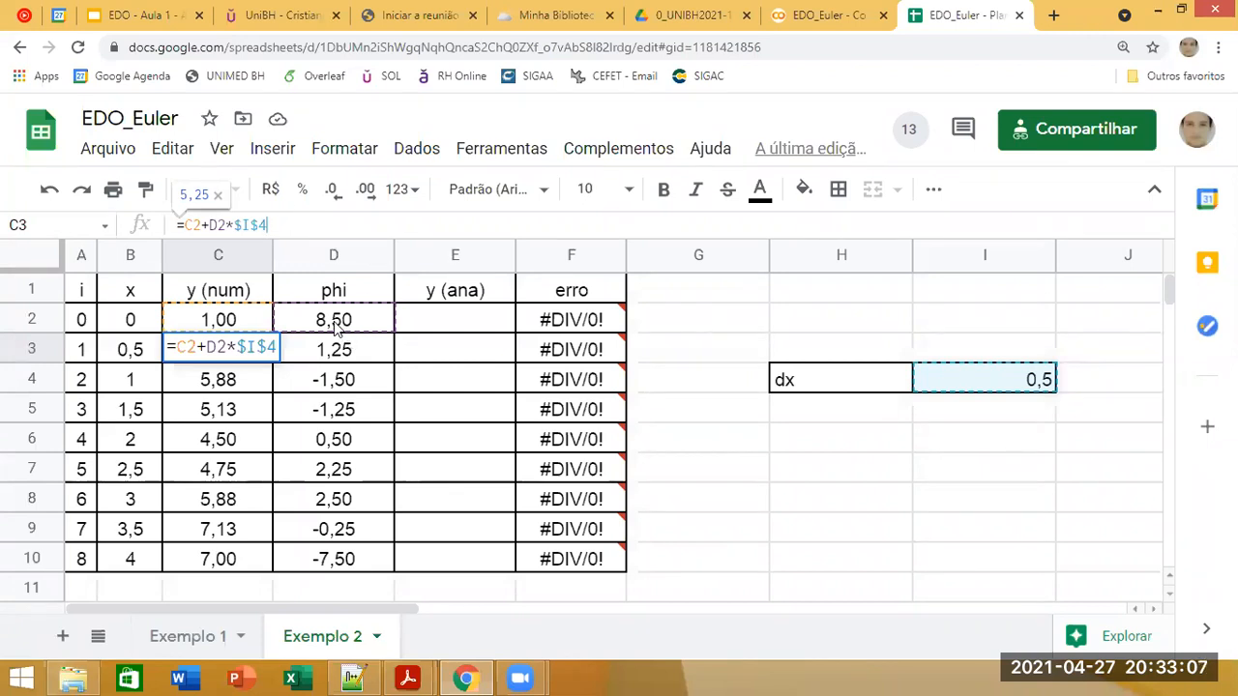
key("Return")
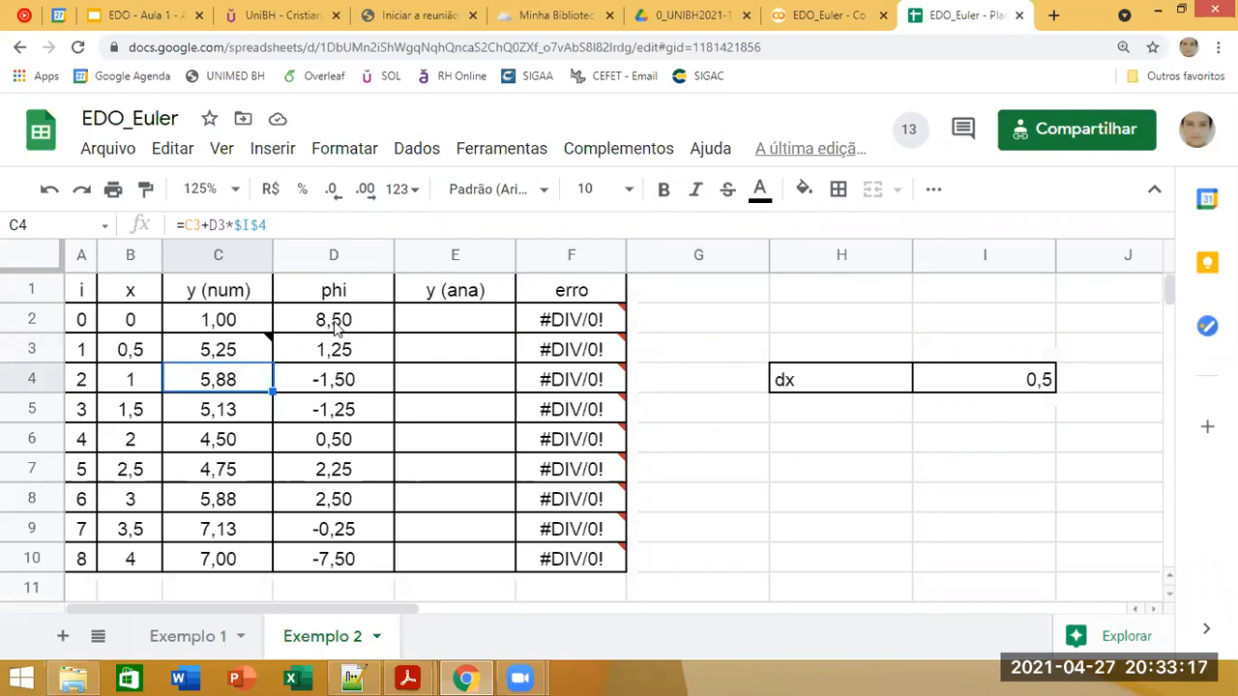
Step: Examine the phi formula in D2 and its references to the x value in B2
left_click(336, 329)
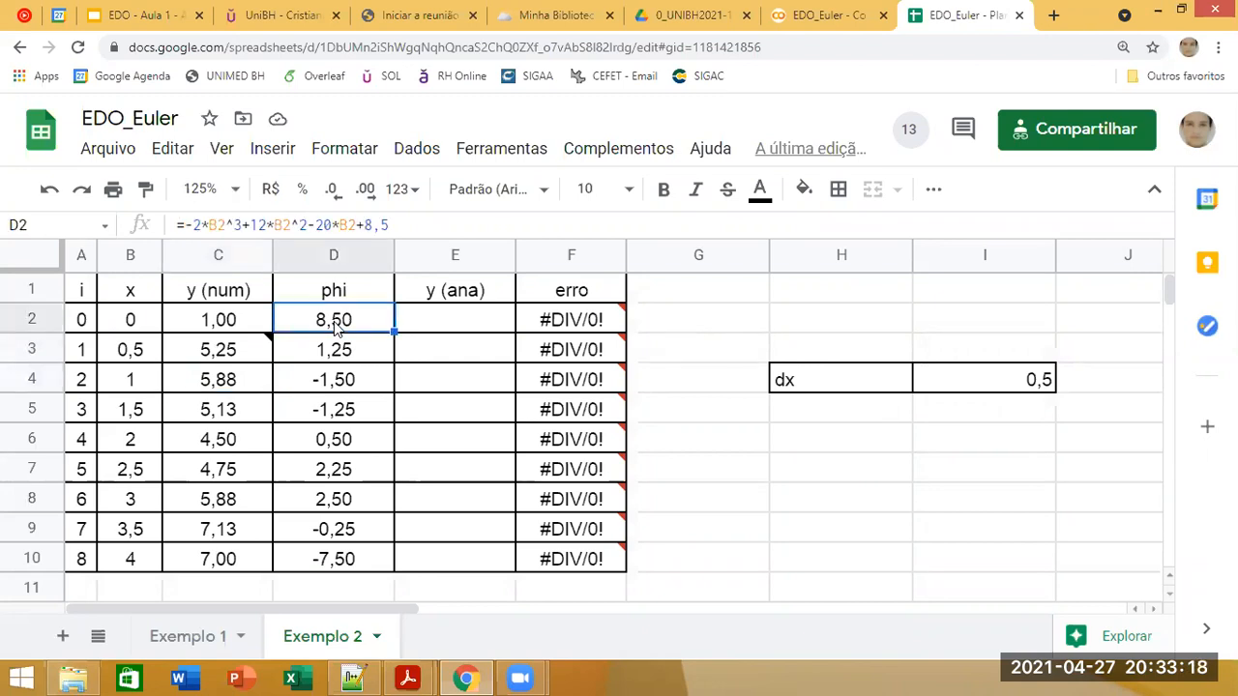
left_click(412, 213)
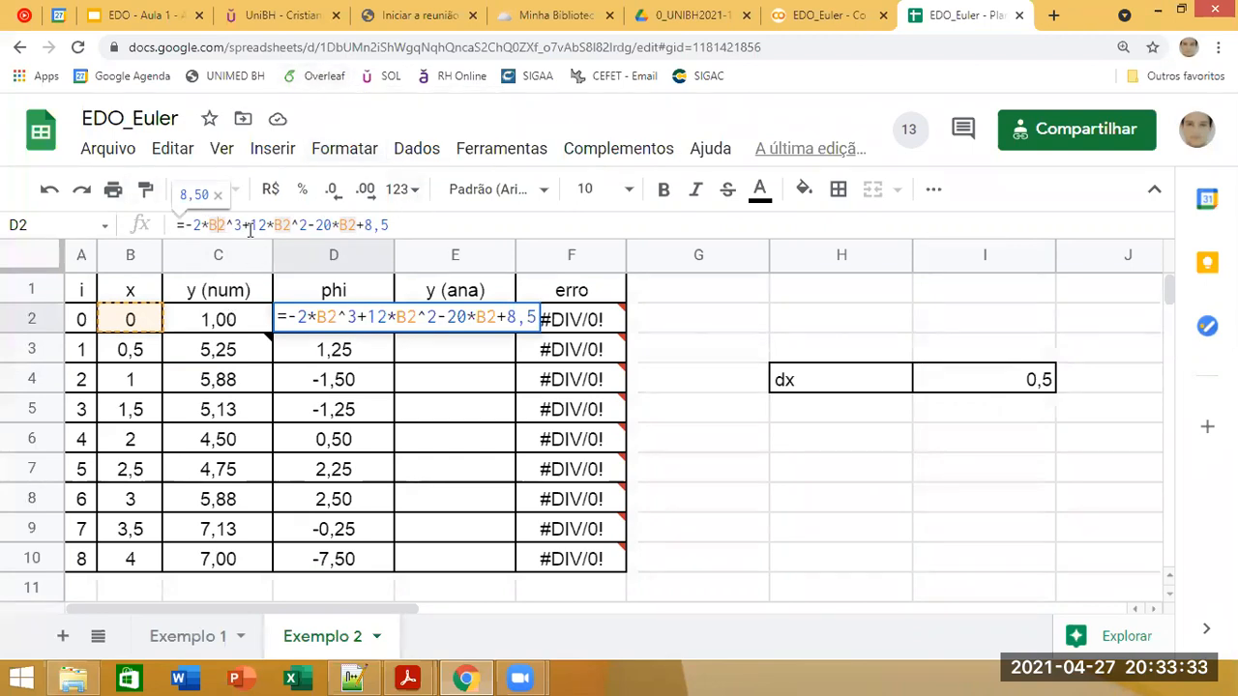
left_click(431, 233)
key("Return")
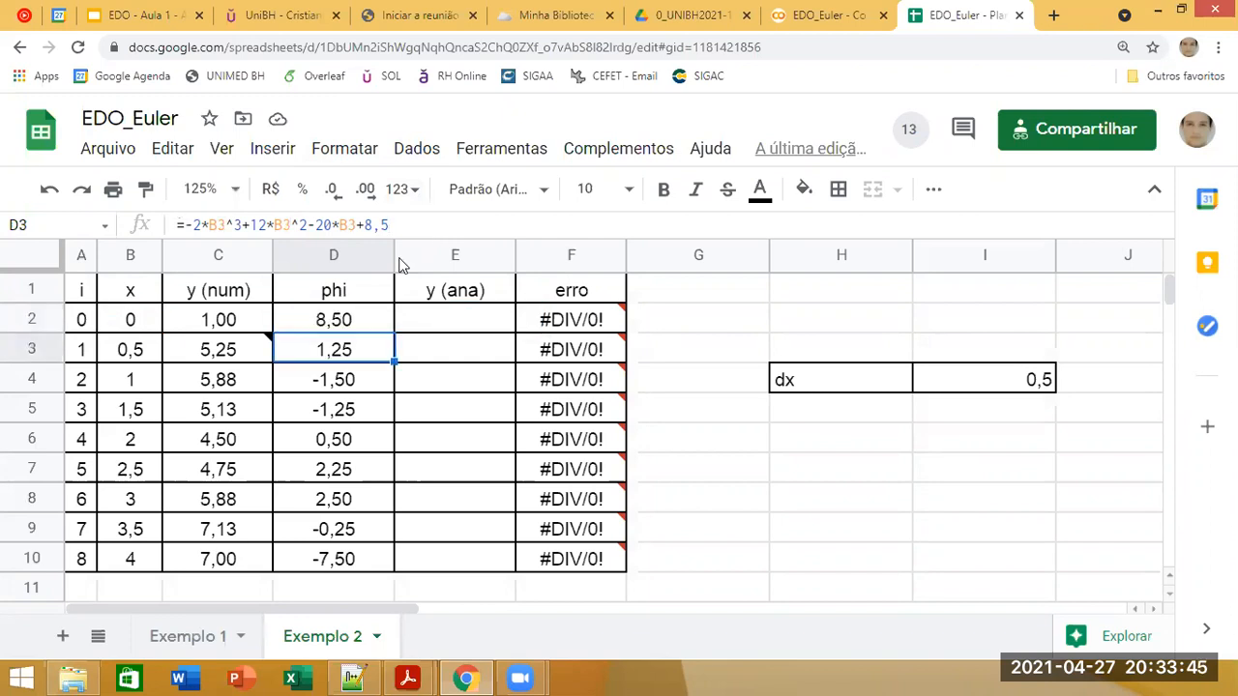
left_click(355, 327)
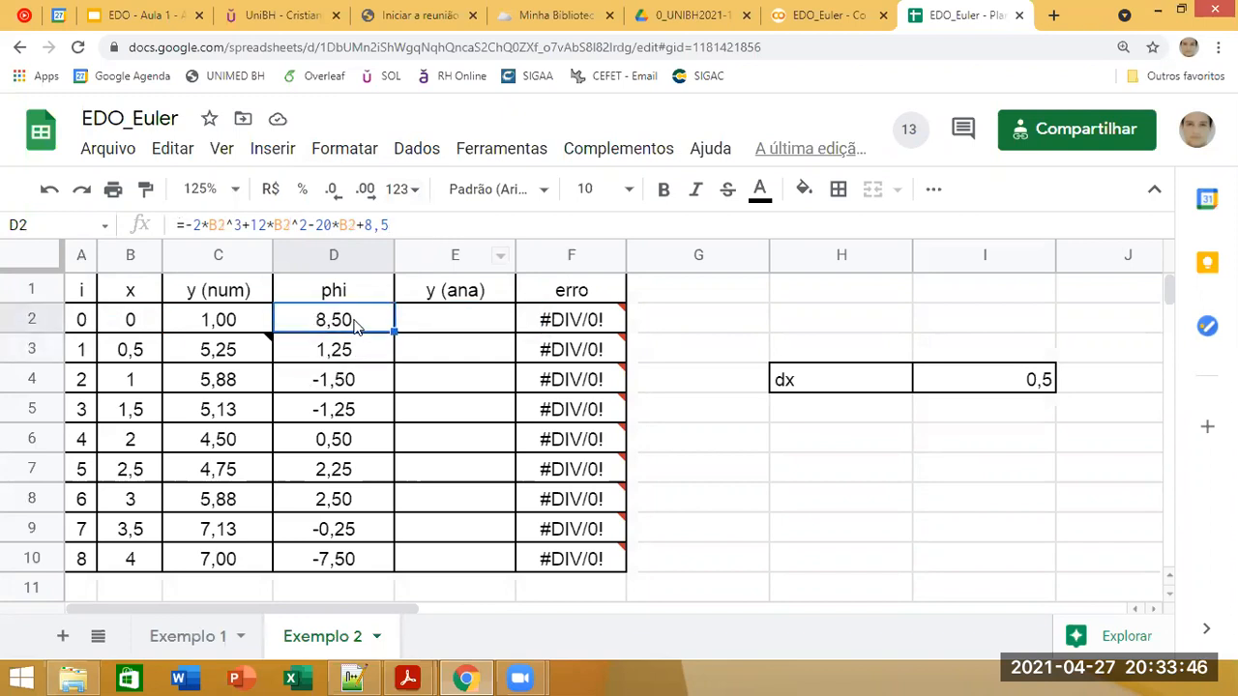
left_click(413, 230)
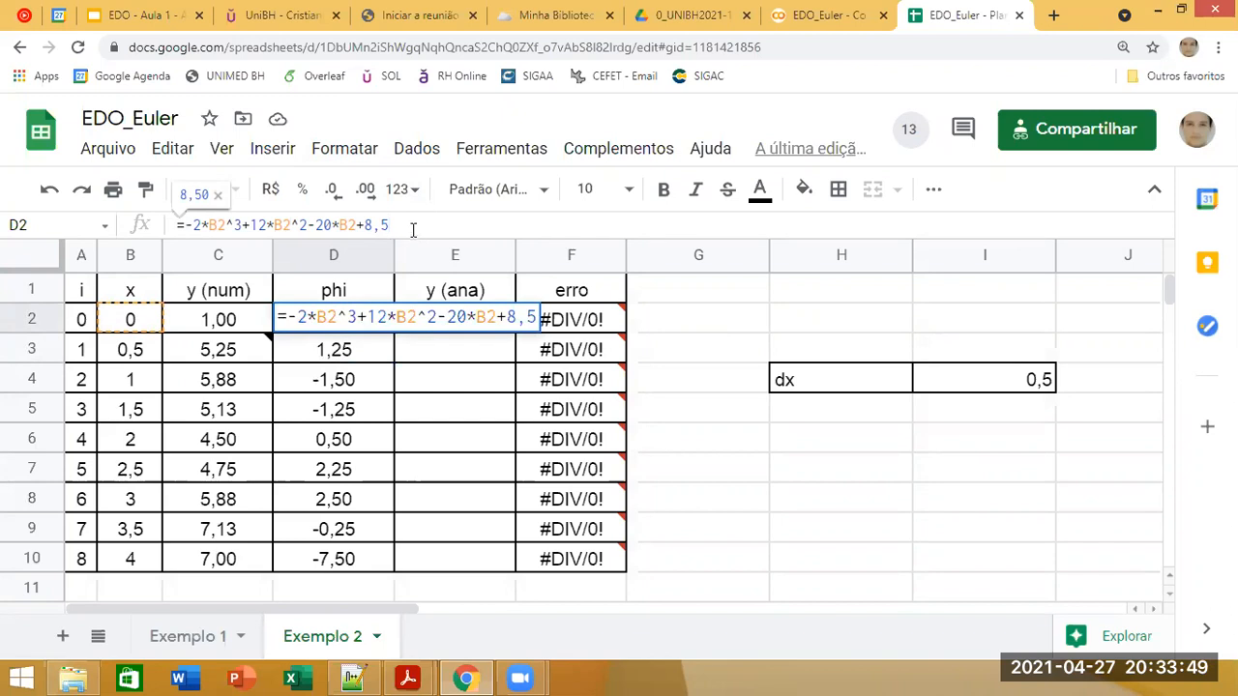
left_click(679, 334)
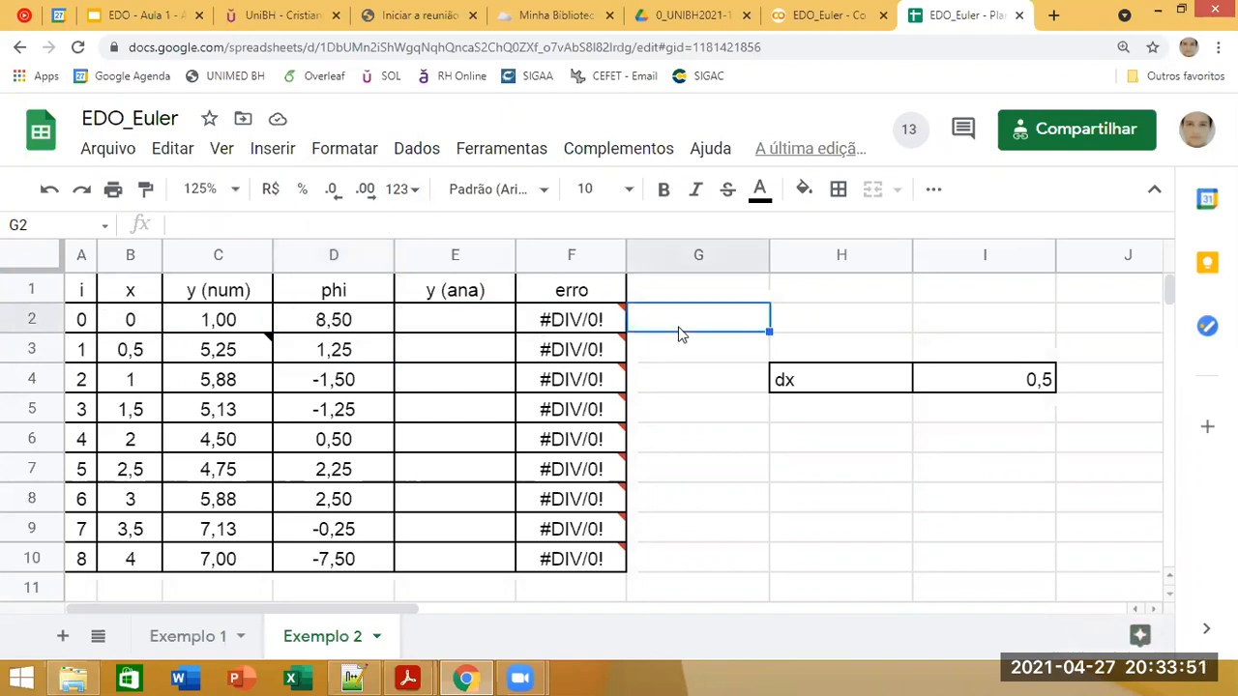
left_click(361, 329)
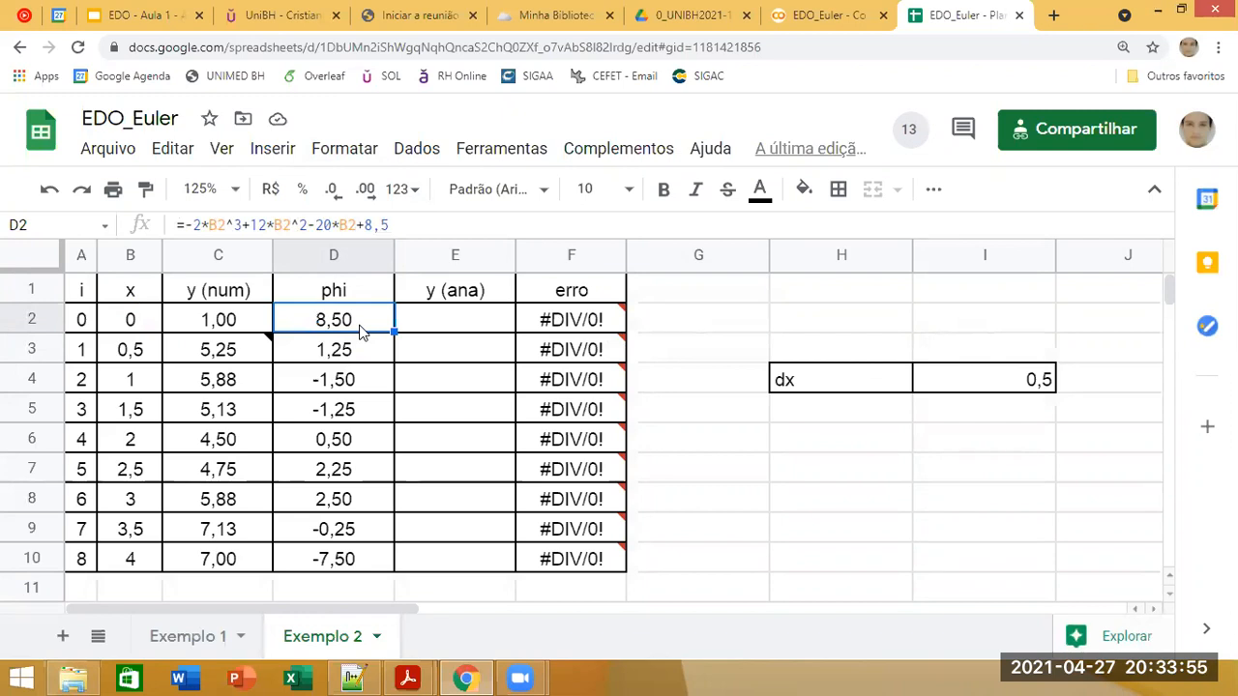
left_click(430, 321)
left_click(346, 331)
Step: Review the initial condition in C2, the Euler formula in C3 and the whole range of numerical y values in C2:C10
left_click(213, 329)
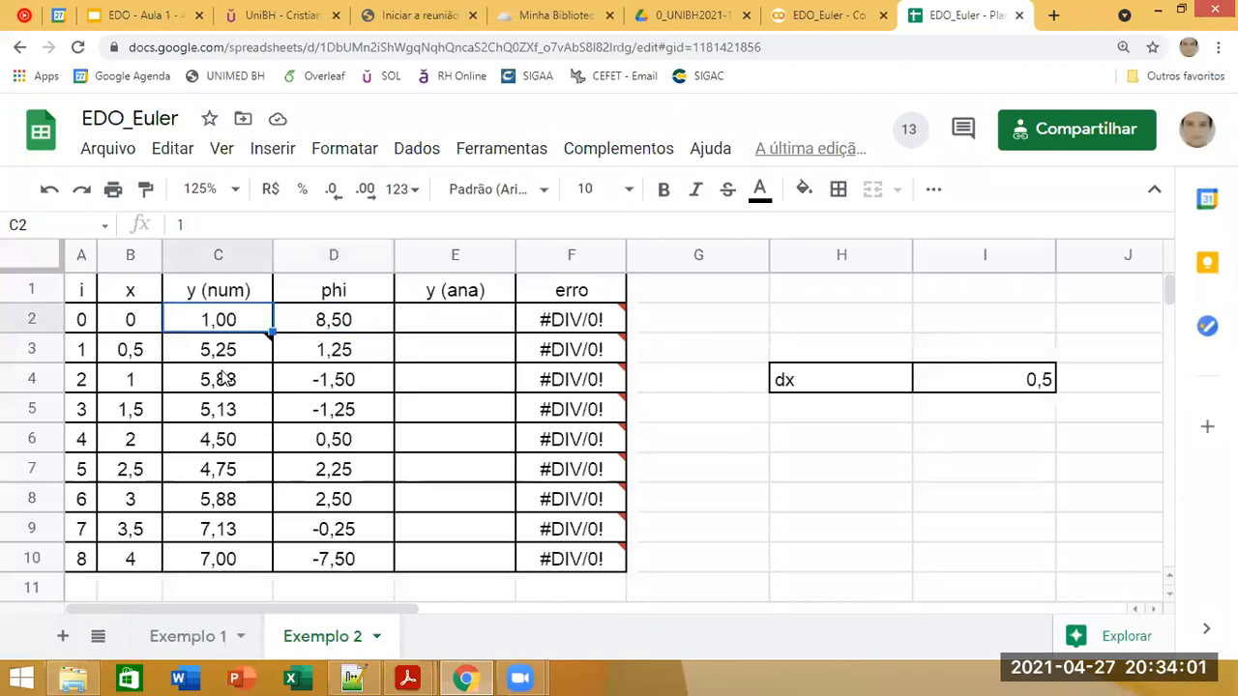
left_click(223, 360)
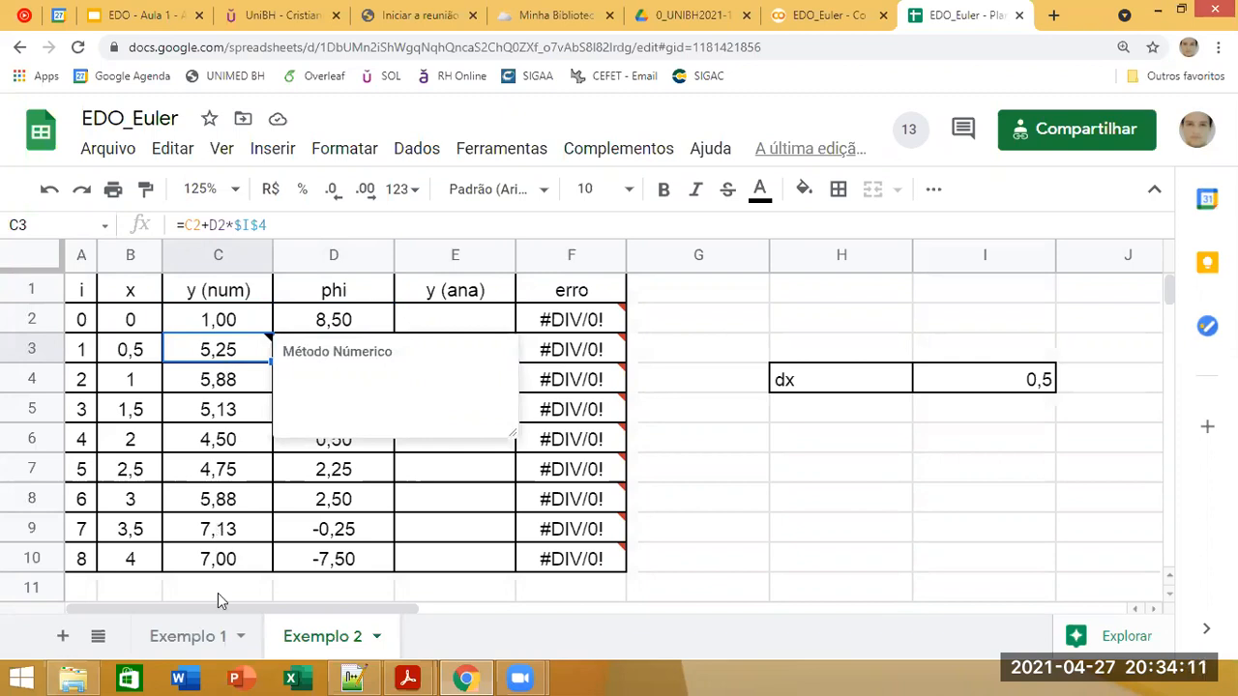
left_click_drag(236, 561, 256, 343)
mouse_move(250, 332)
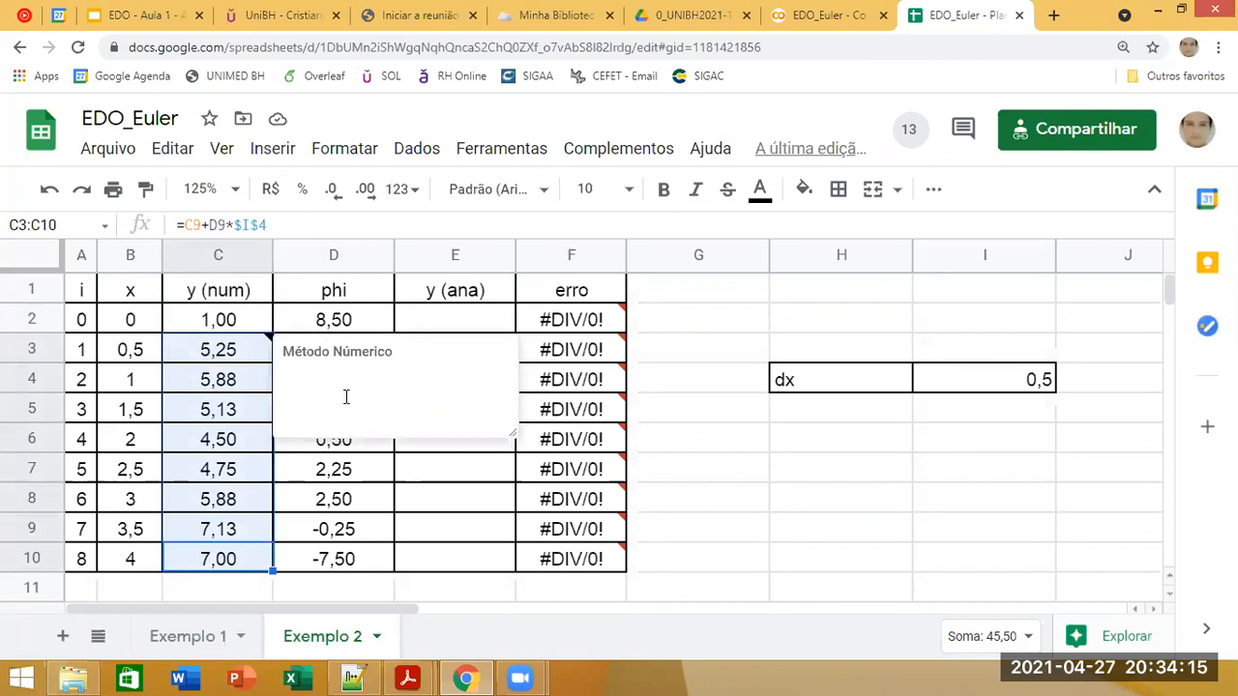
left_click(383, 504)
left_click_drag(229, 327, 219, 560)
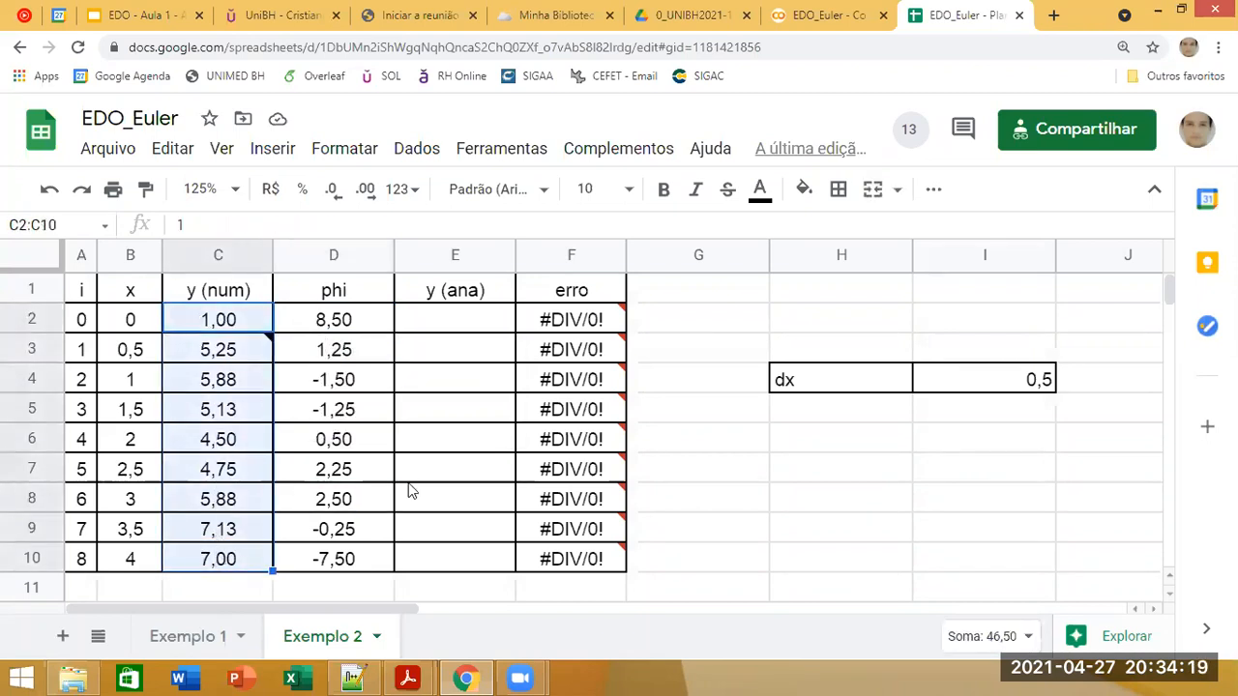
Step: Switch to the EDO - Aula 1 slides and present the Exemplo 2 slide to examine the dy/dx equation
left_click(205, 9)
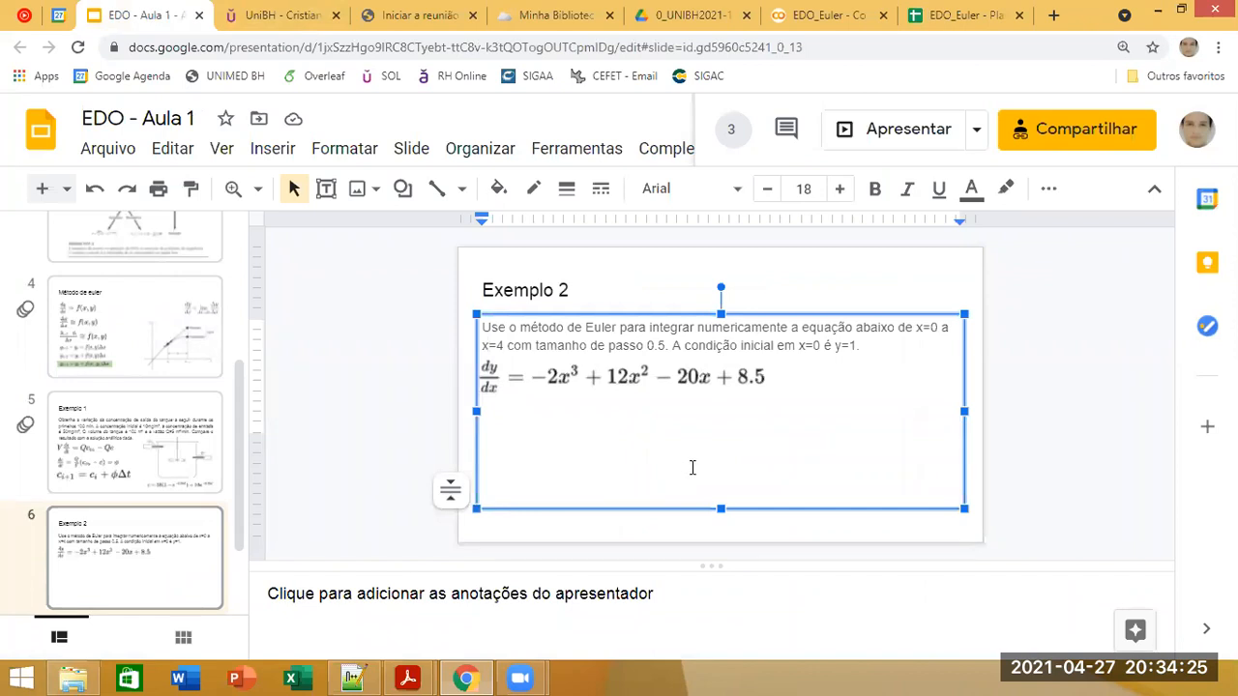
left_click(884, 131)
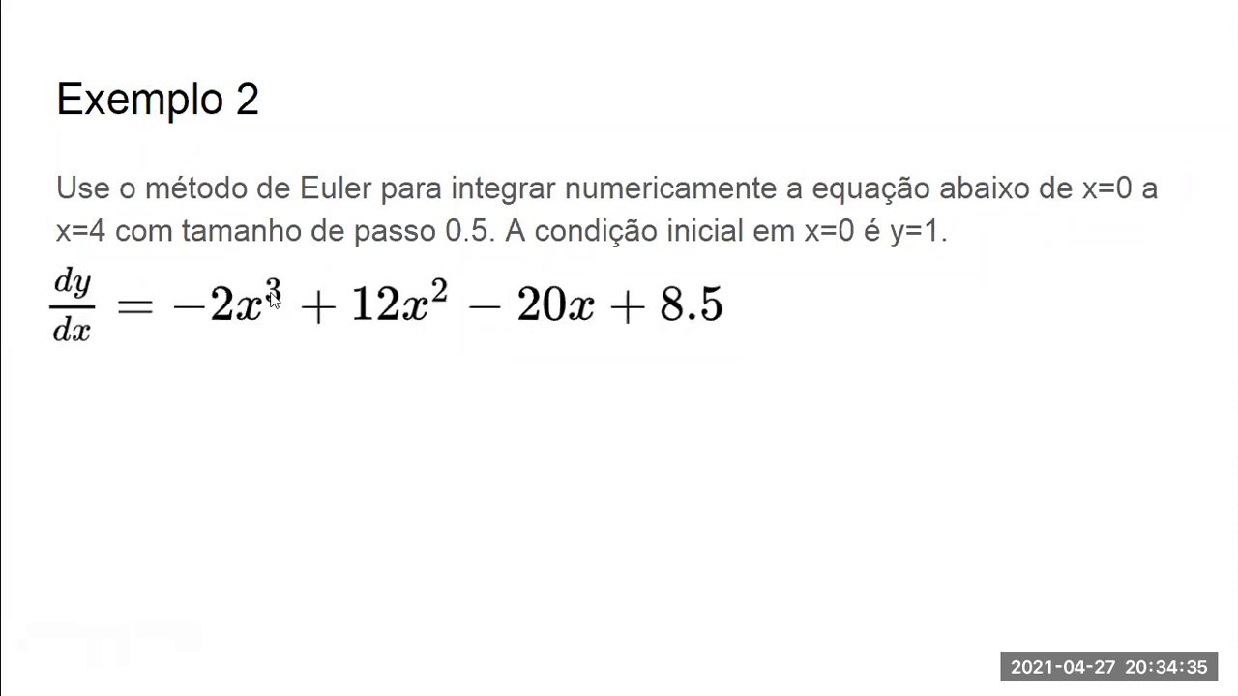
key("Escape")
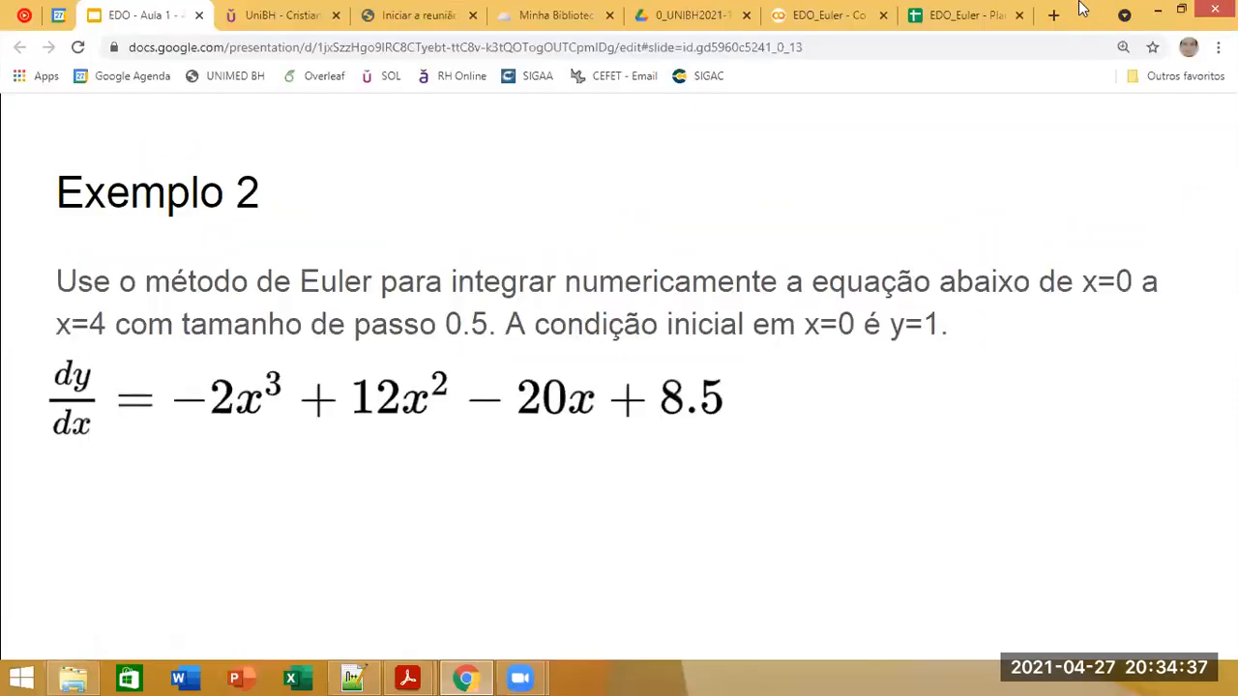
Step: Search Google Images for "tabela de integrais" in a new browser tab and open the O Baricentro da Mente table to examine the power rule
left_click(1052, 18)
type("tabe")
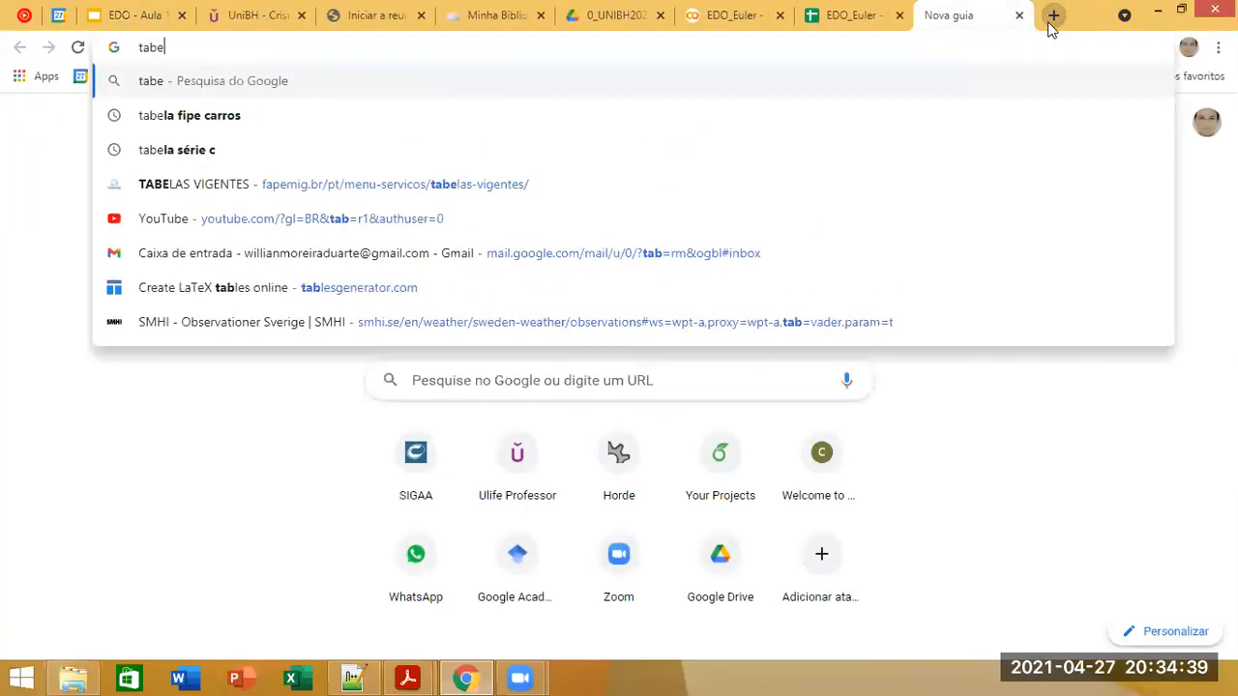
type("la de integrais")
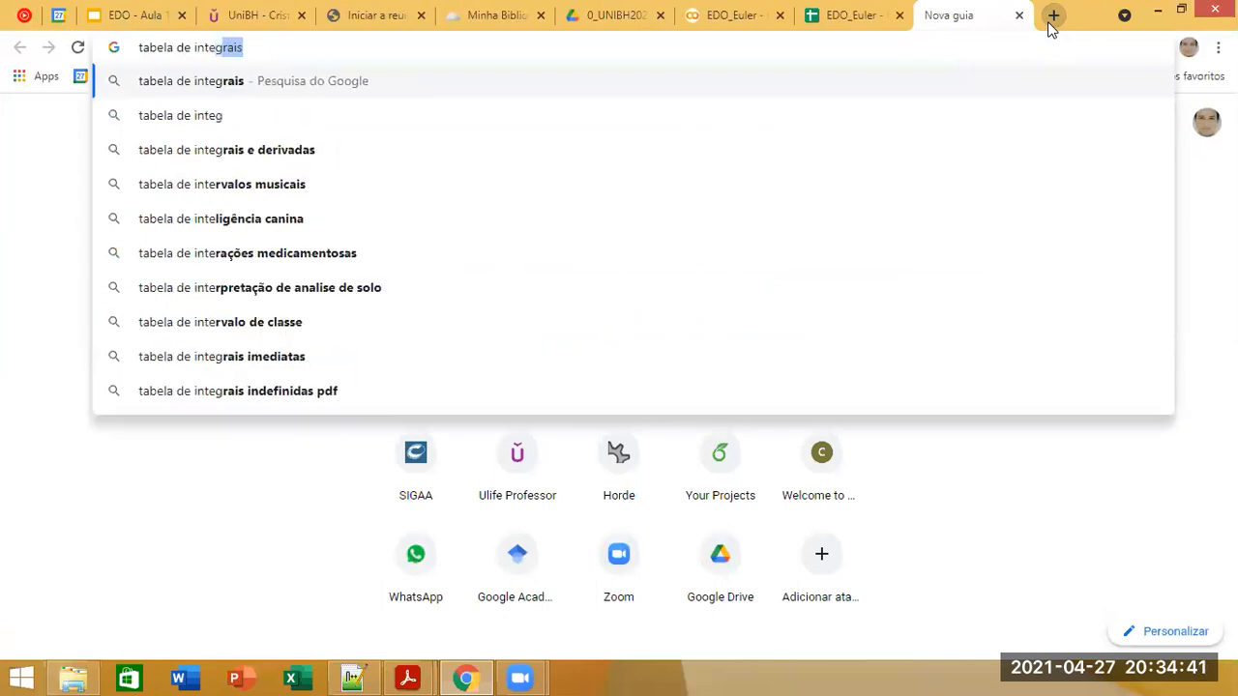
key("Return")
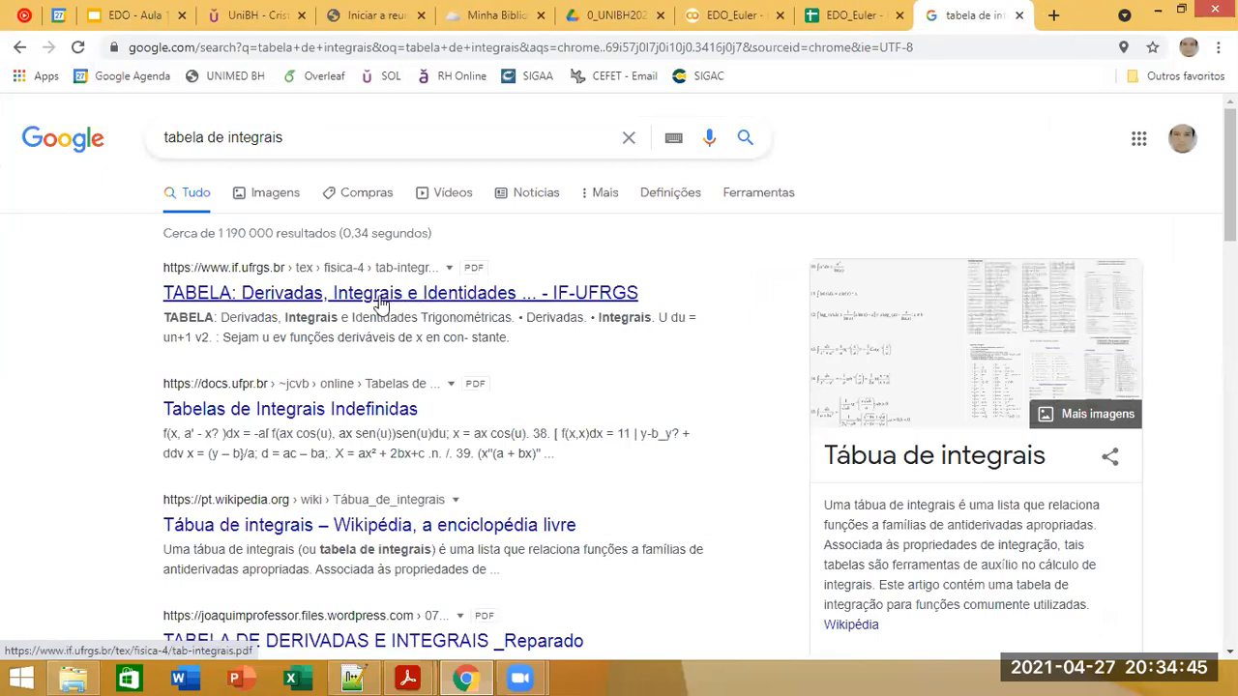
left_click(277, 195)
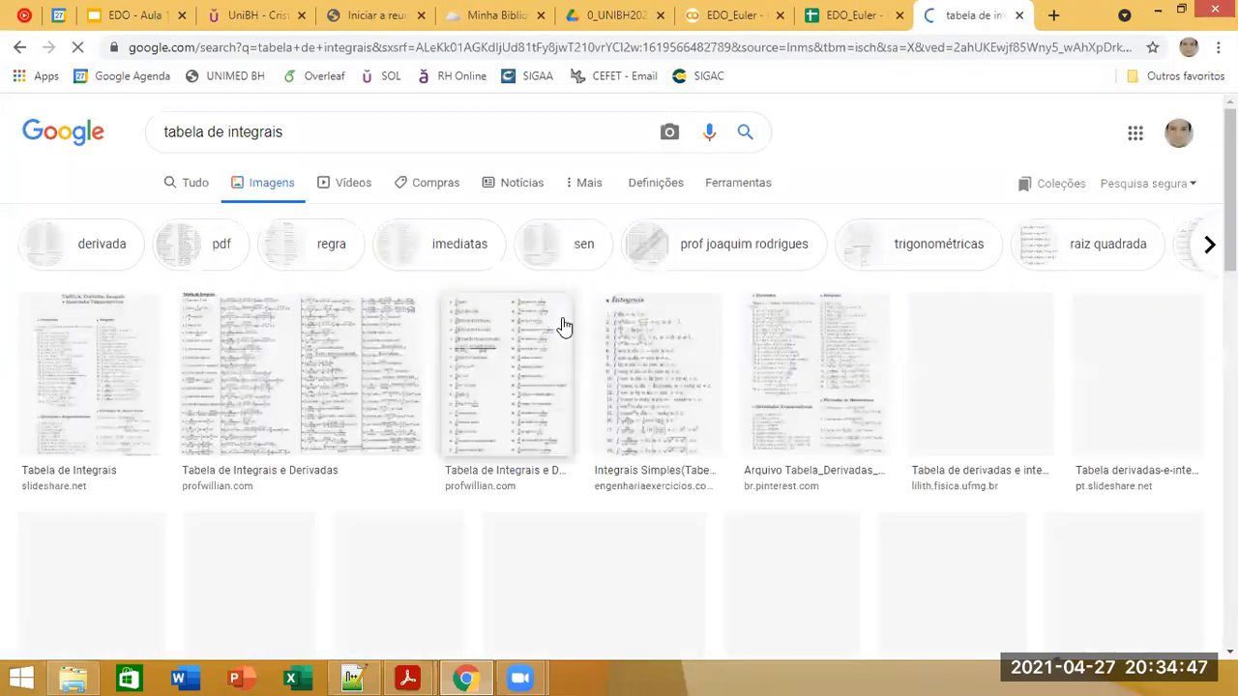
scroll(488, 394, "down", 2)
scroll(488, 395, "down", 5)
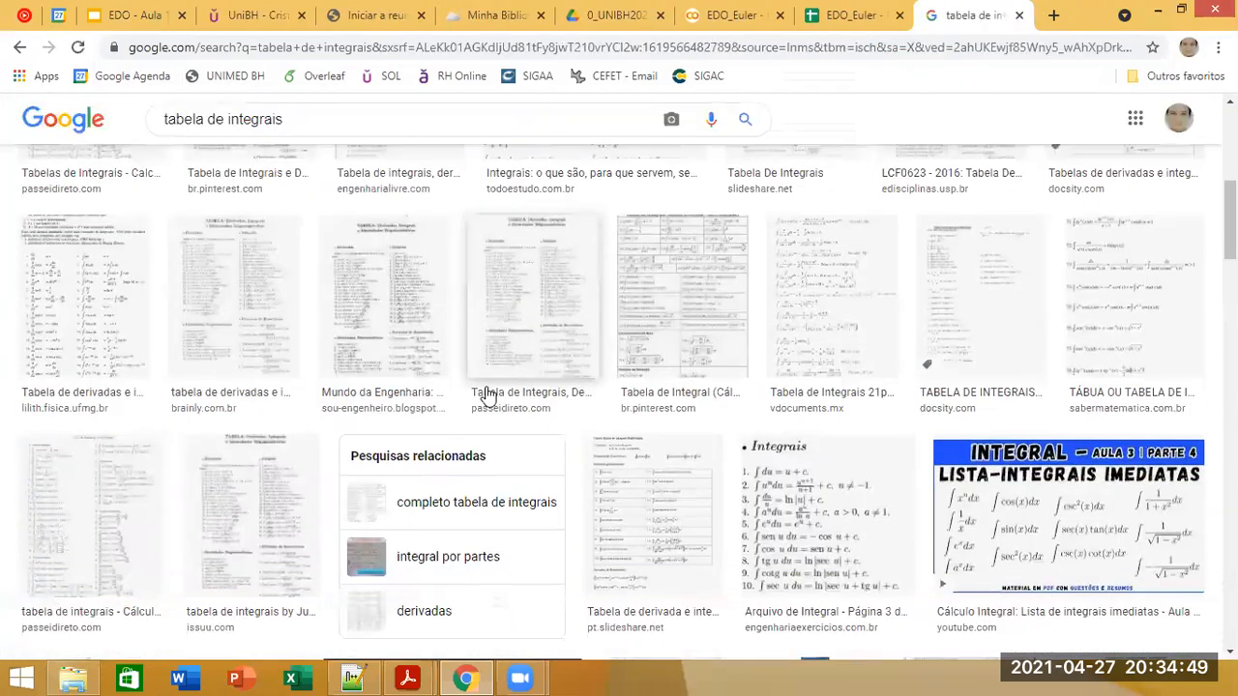
left_click(437, 470)
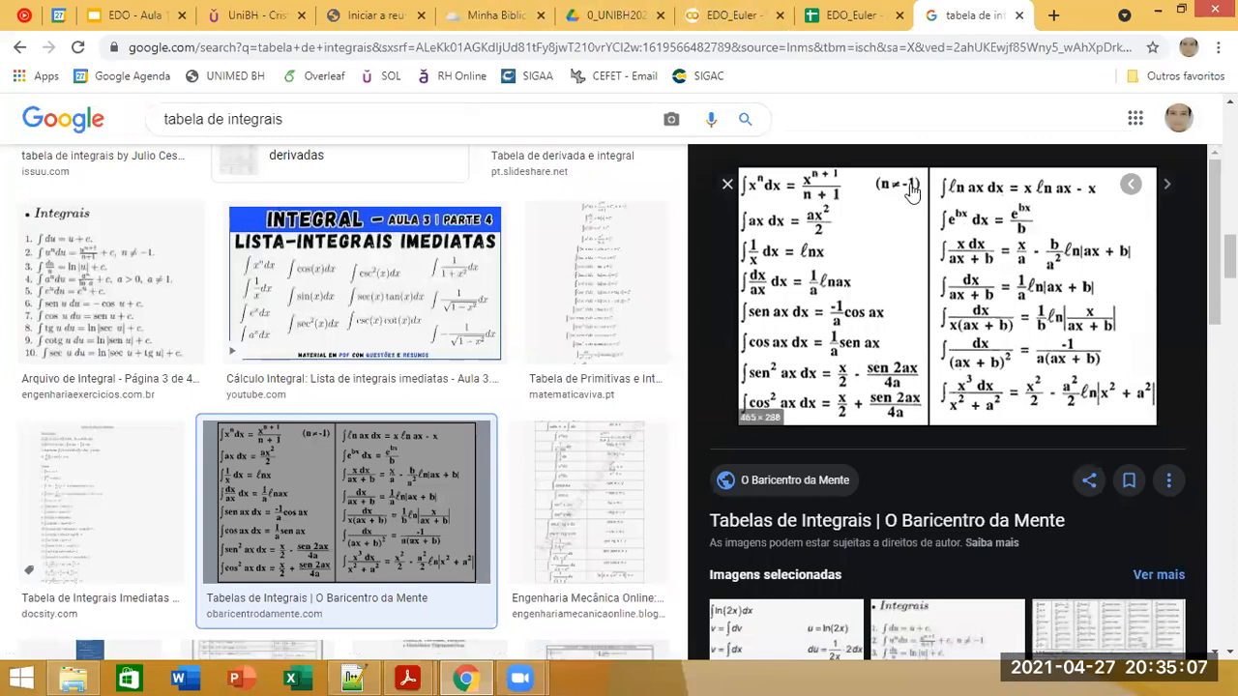
Step: Return to the Exemplo 2 slide and present it full screen to work through the integral of each term
left_click(135, 14)
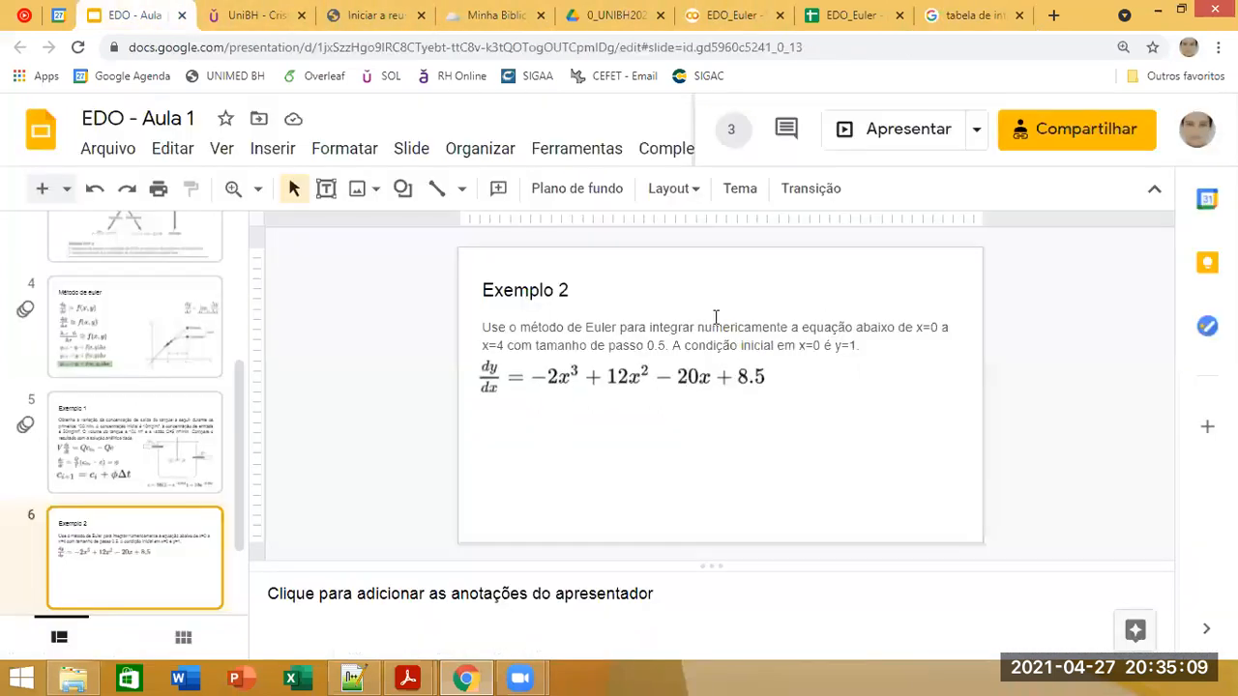
left_click(903, 132)
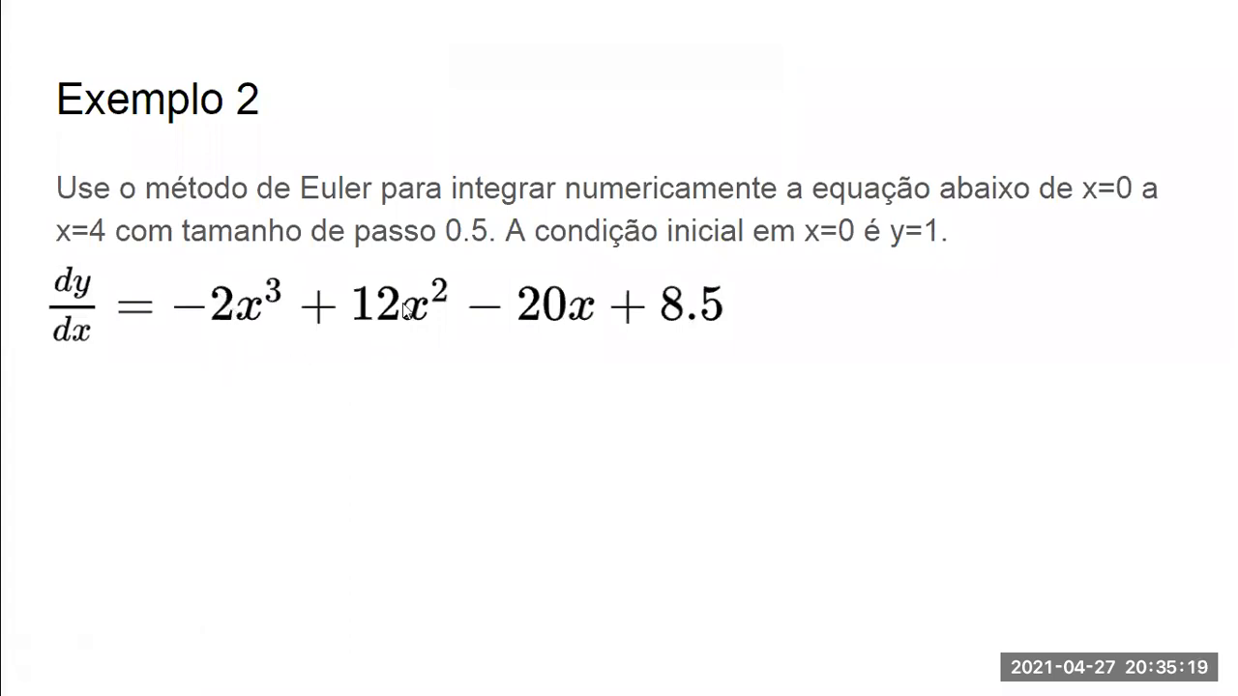
key("Escape")
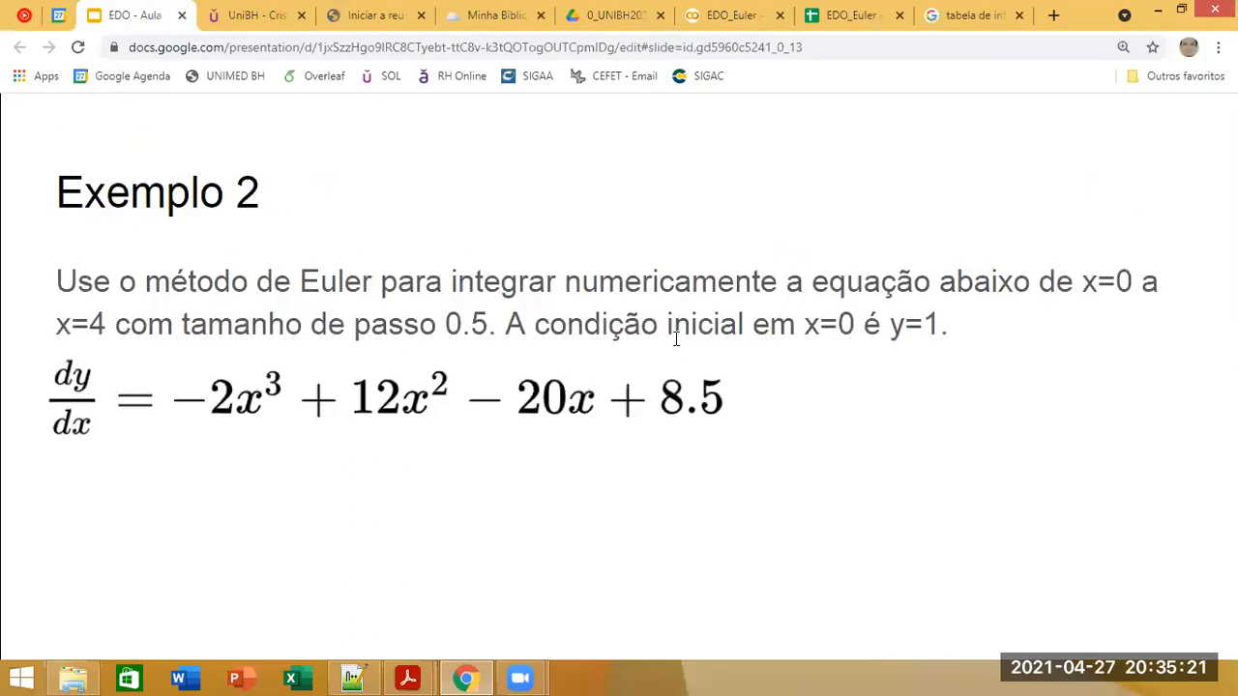
Step: Return to the Exemplo 2 sheet of the EDO_Euler spreadsheet and select the first analytical y cell, E2
left_click(853, 16)
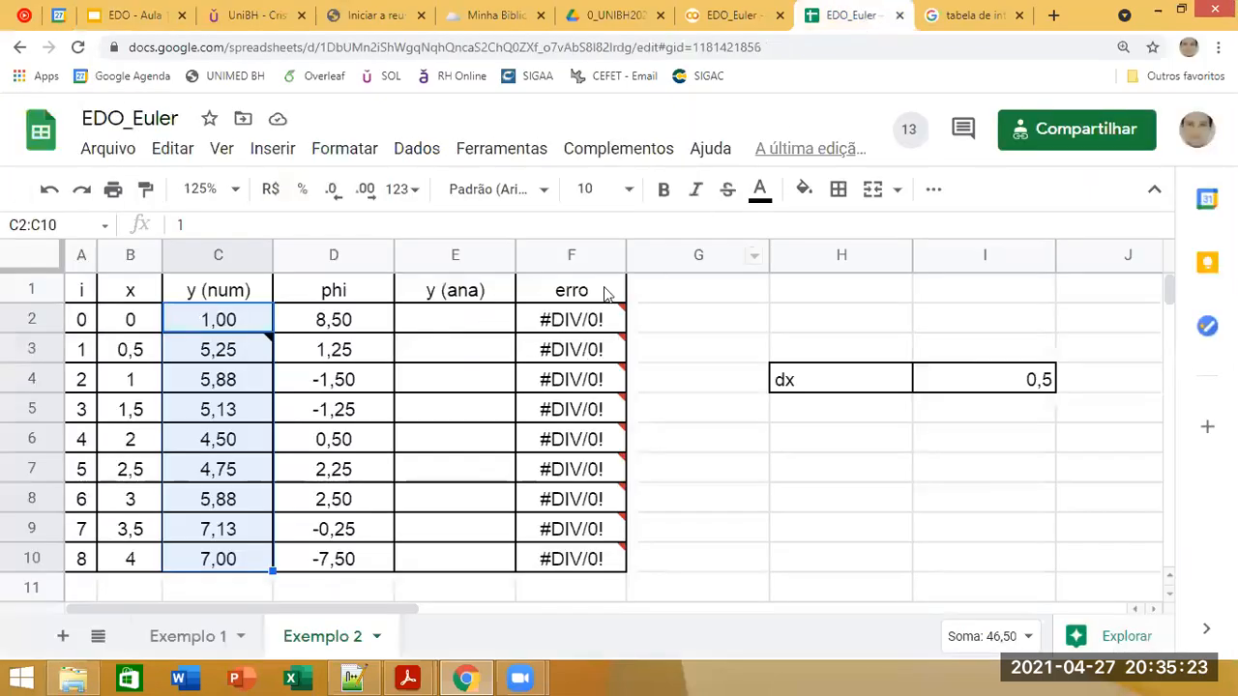
left_click(358, 324)
left_click(445, 332)
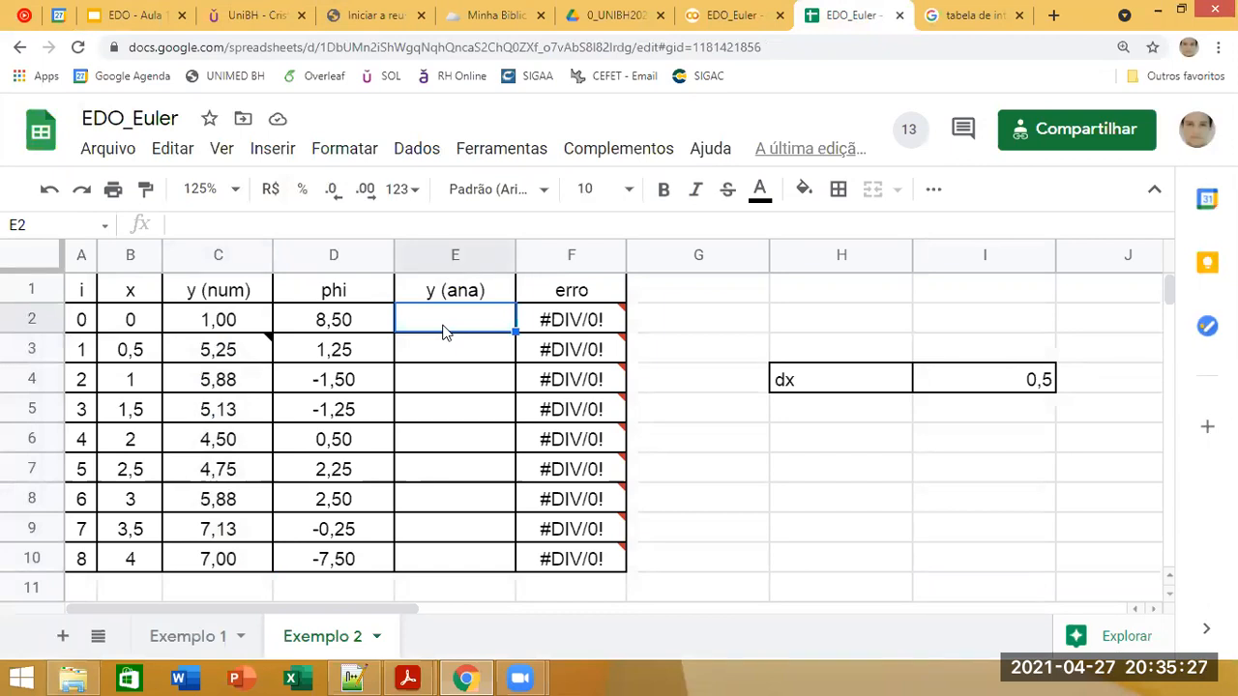
type("-0,")
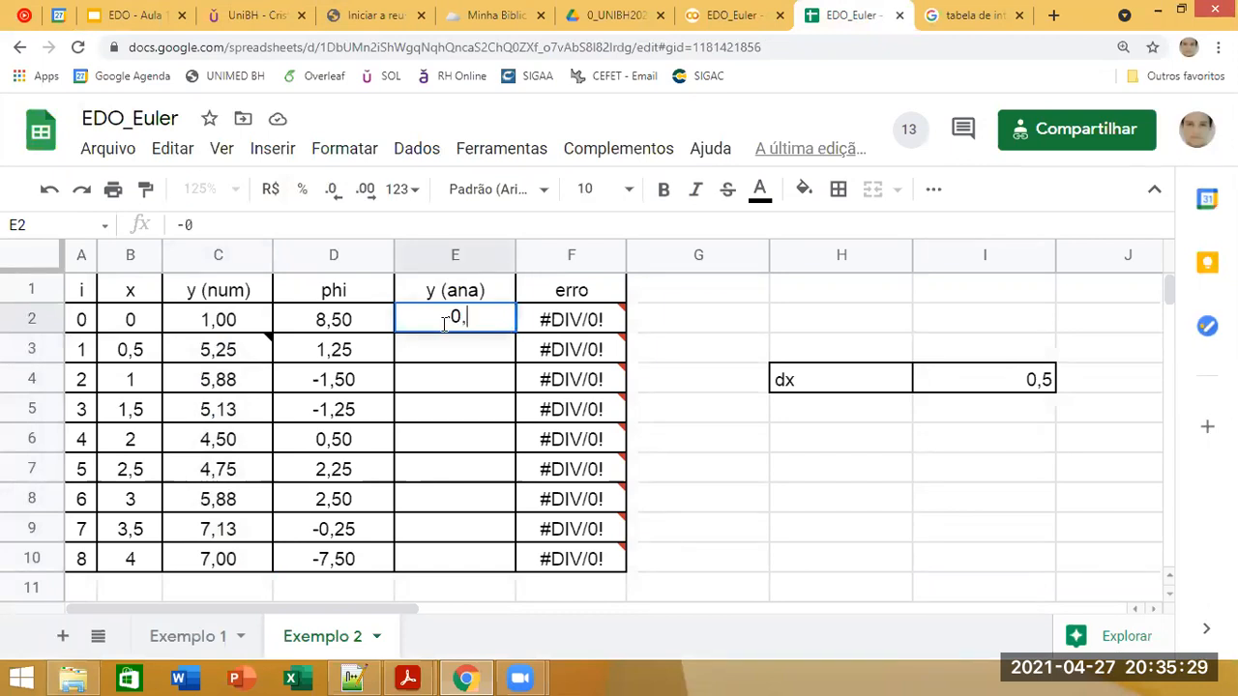
type("5*")
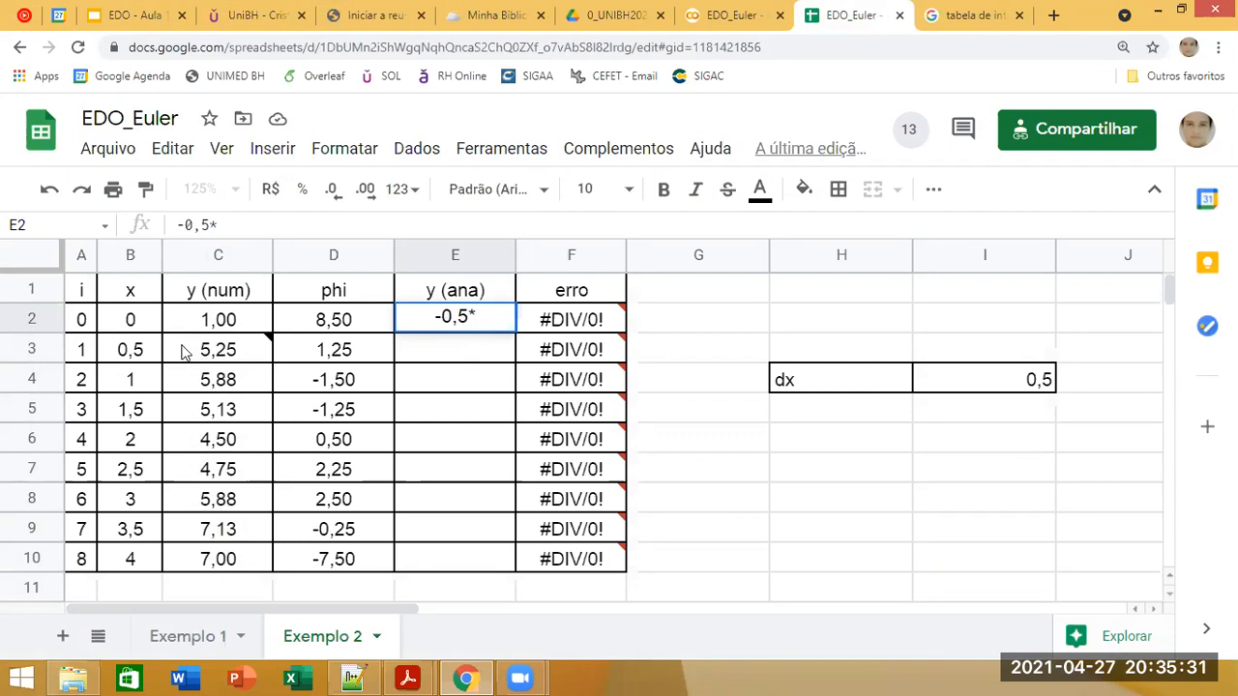
left_click(135, 332)
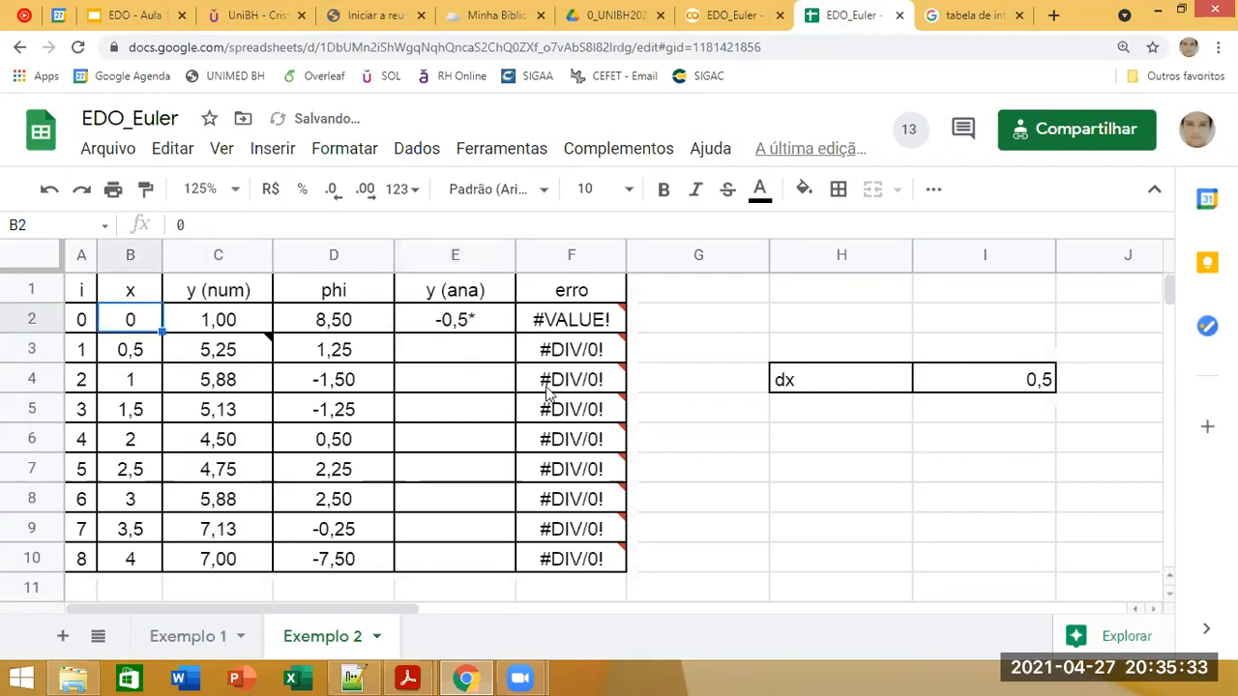
left_click(491, 319)
left_click(189, 224)
left_click_drag(189, 220, 146, 225)
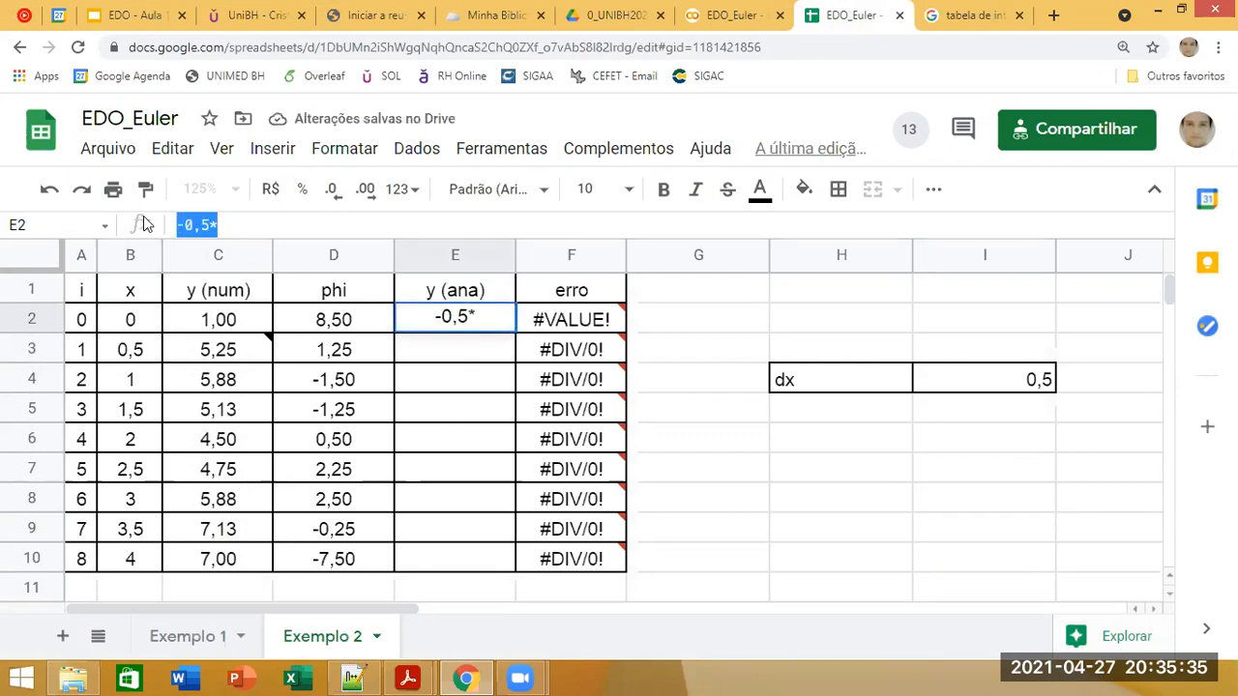
key("BackSpace")
Step: Begin the analytical solution formula in E2 with the fourth-power term =0,5*B2^4
type("=")
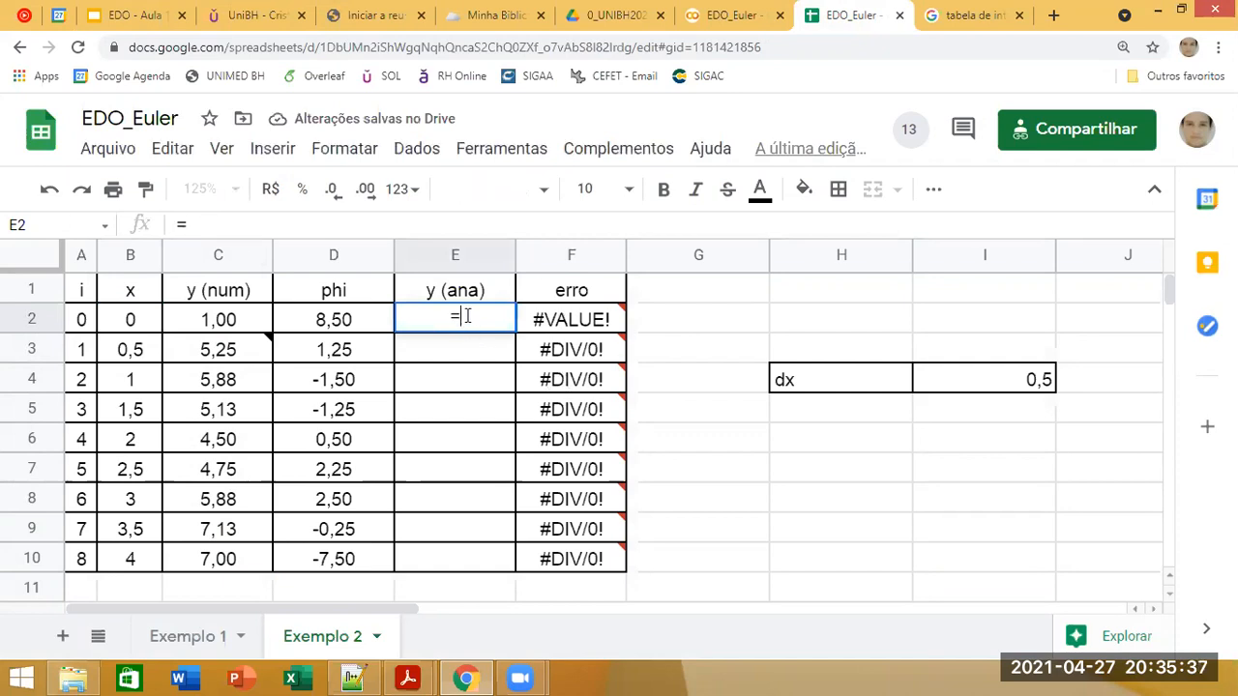
type("0,5*")
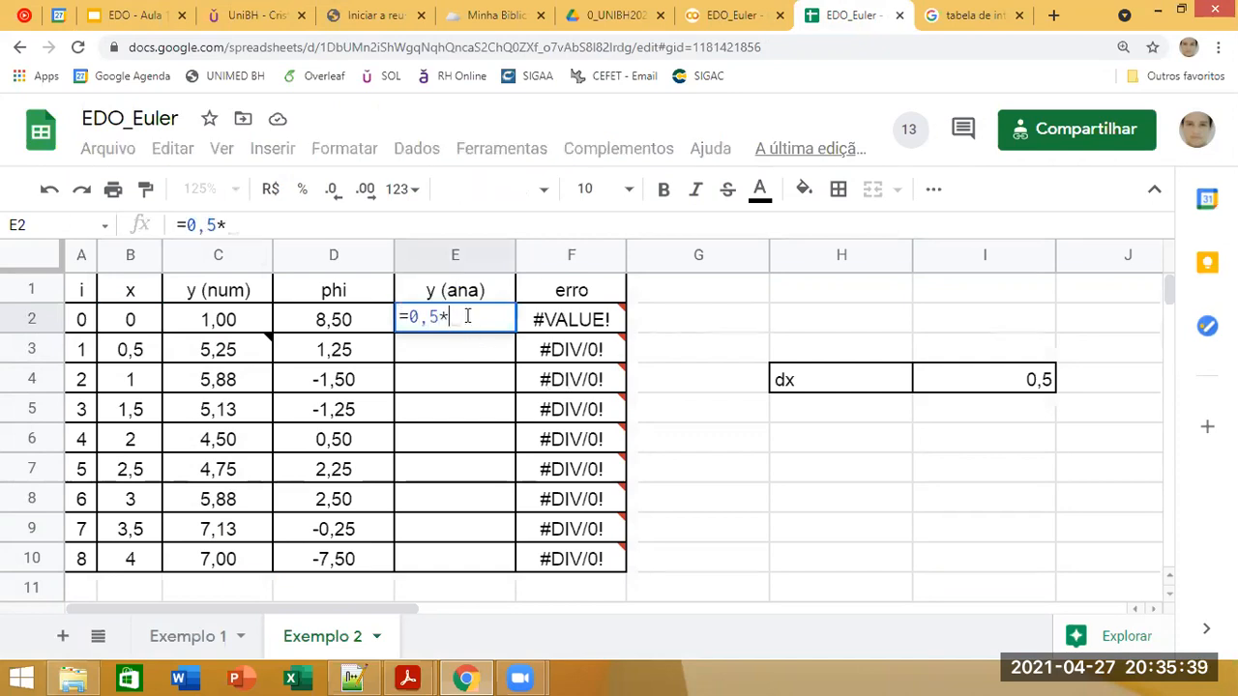
left_click(150, 323)
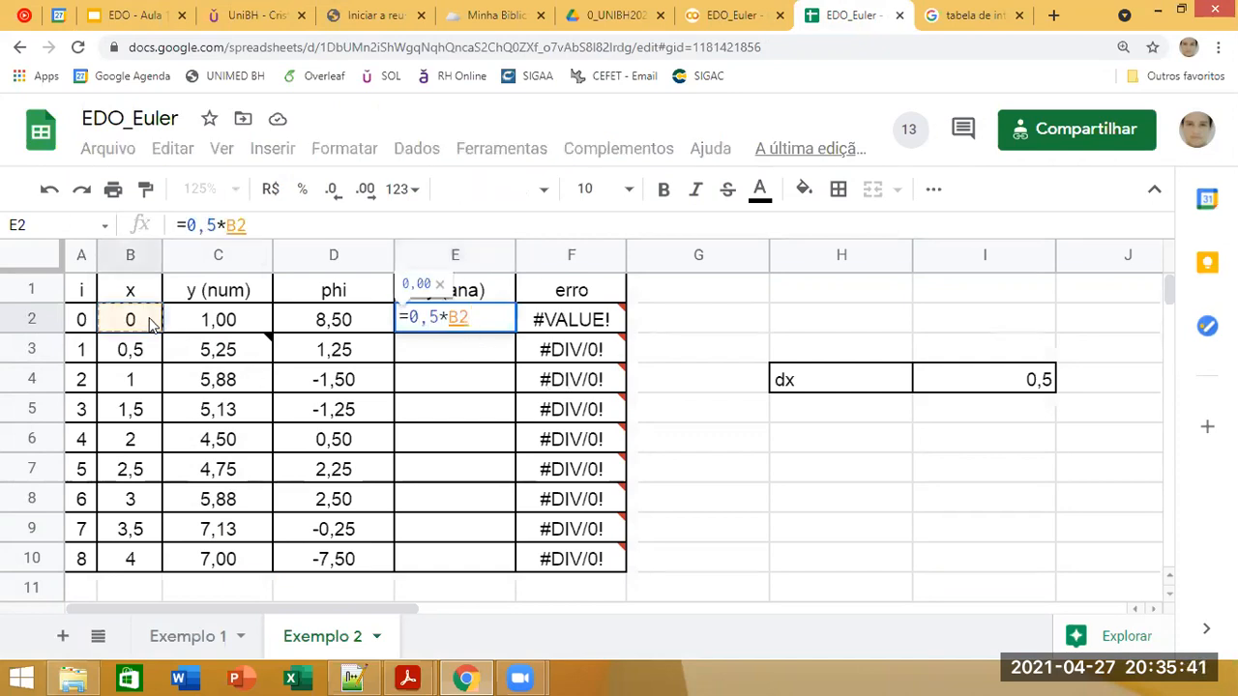
type("^4")
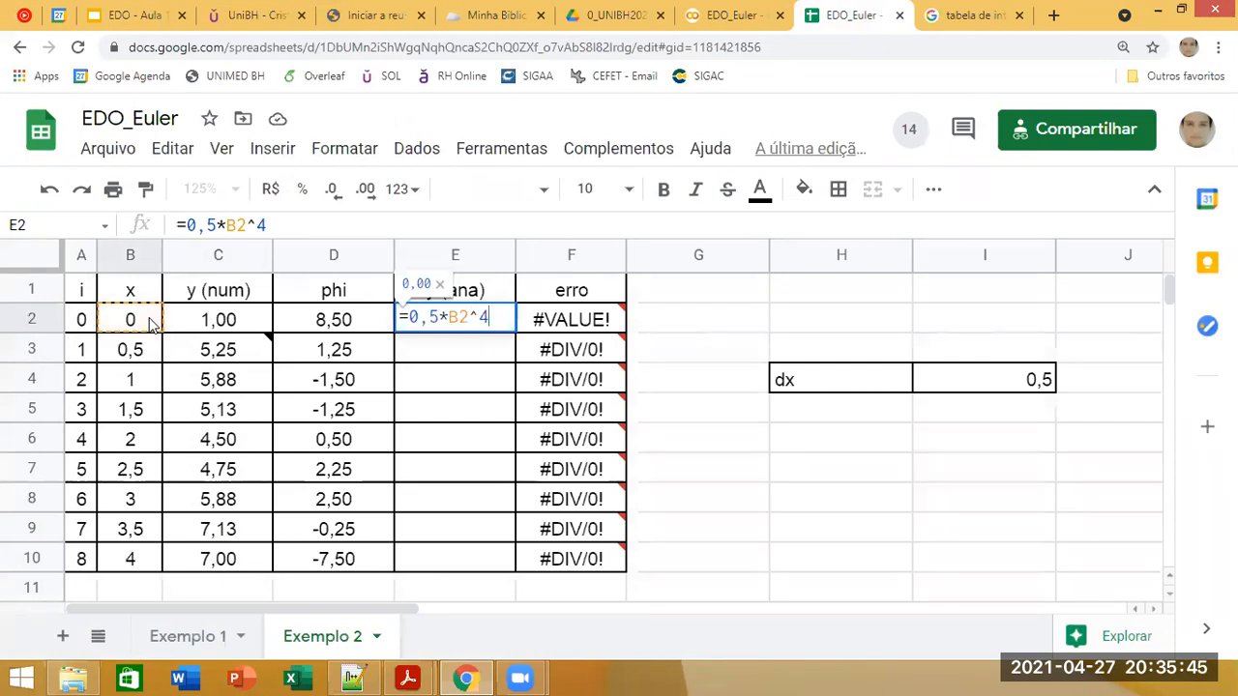
type("+")
Step: Add a plus sign after the first term in E2 and make its coefficient negative, giving =-0,5*B2^4+
left_click(146, 323)
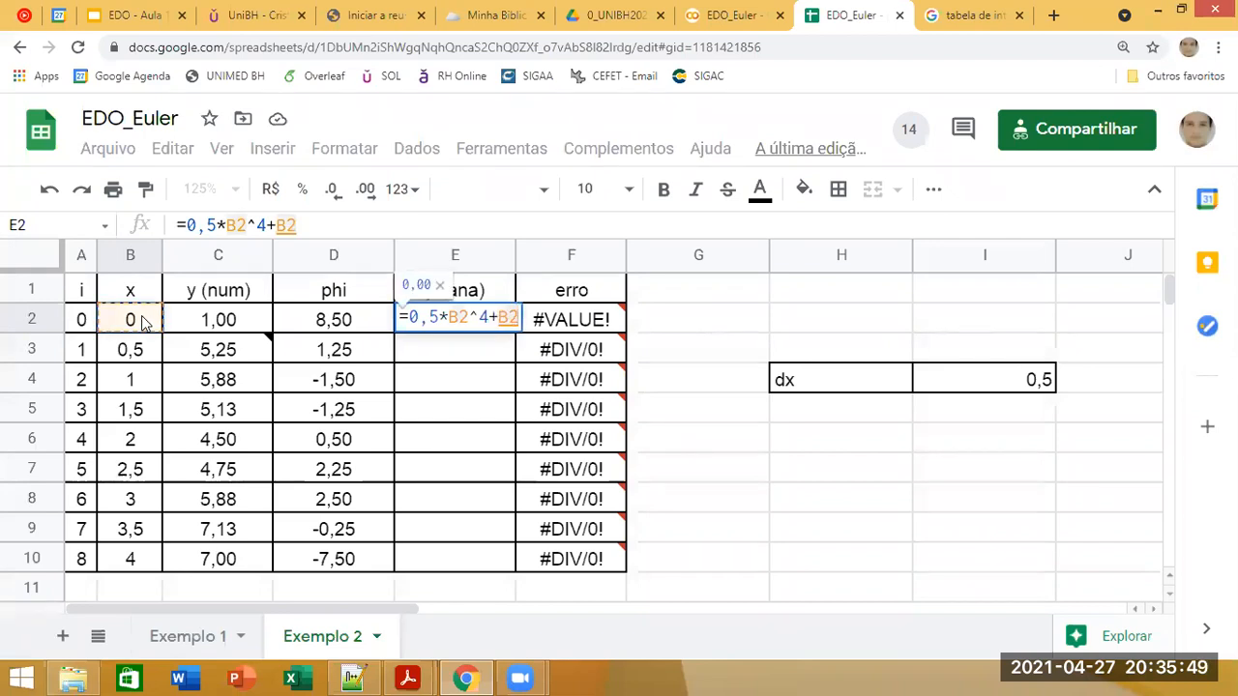
key("BackSpace")
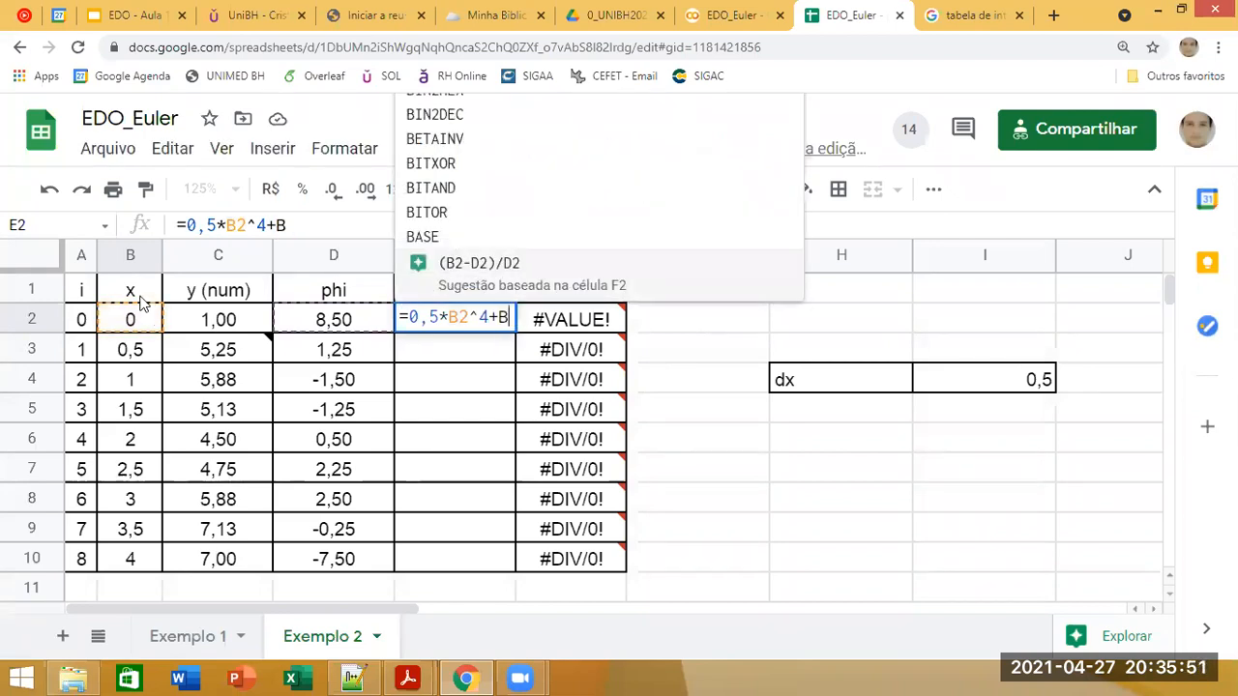
left_click(298, 223)
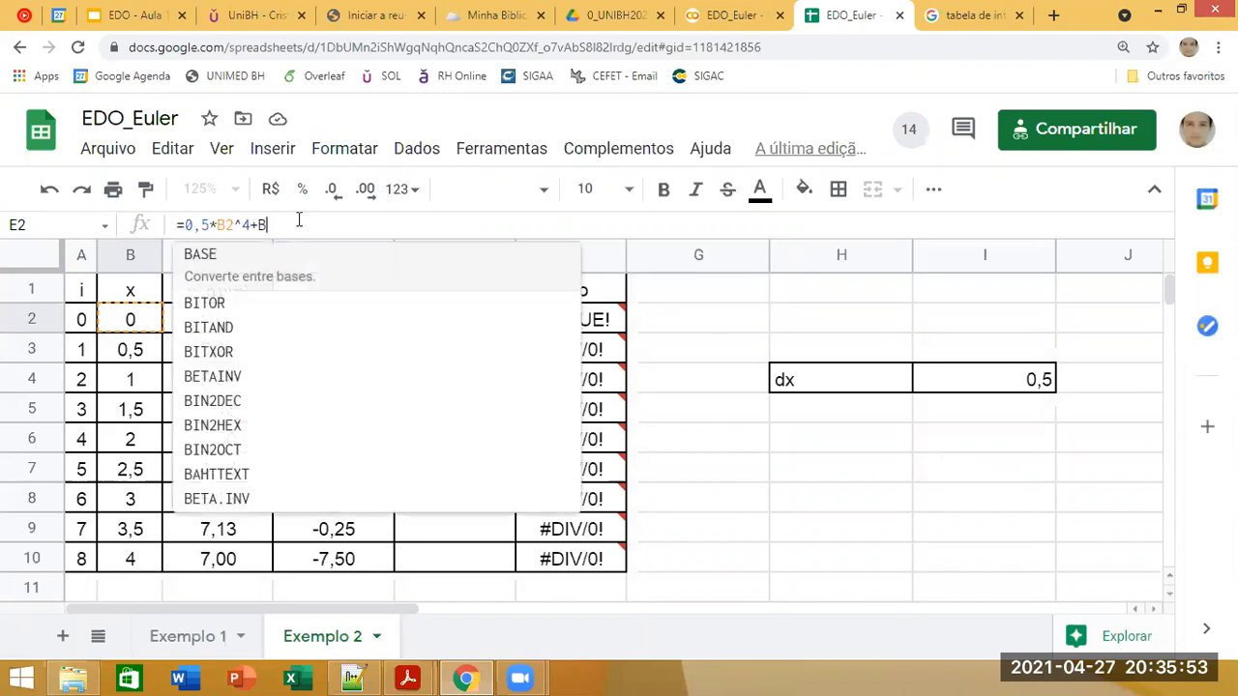
key("BackSpace")
left_click(187, 224)
type("-")
left_click(287, 223)
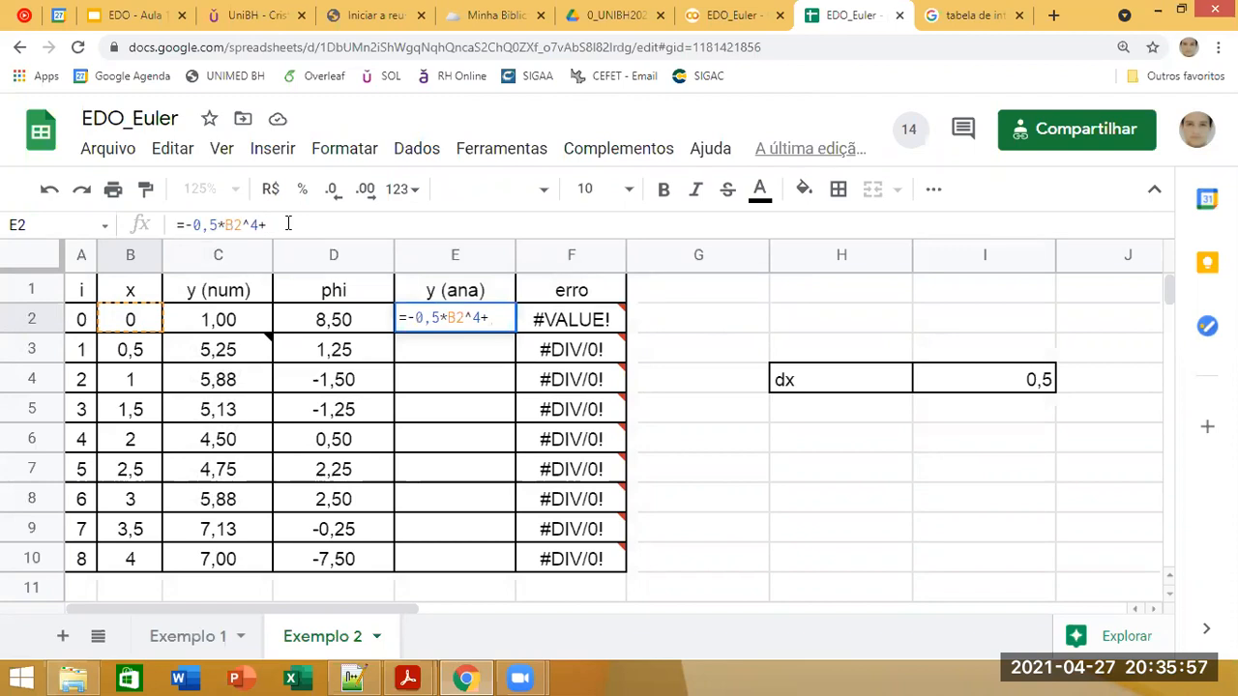
Step: Extend the E2 formula with the cubic and quadratic terms 4*B2^3-10*B2^2
type("4*")
left_click(155, 324)
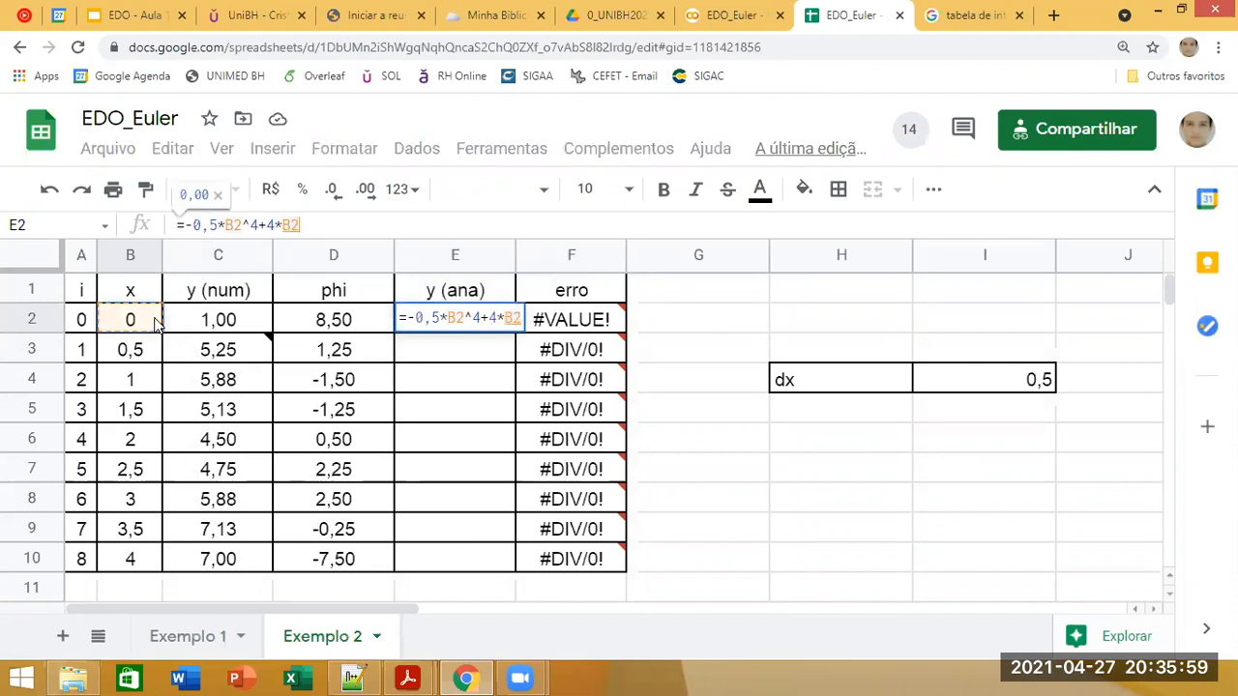
type("^3+")
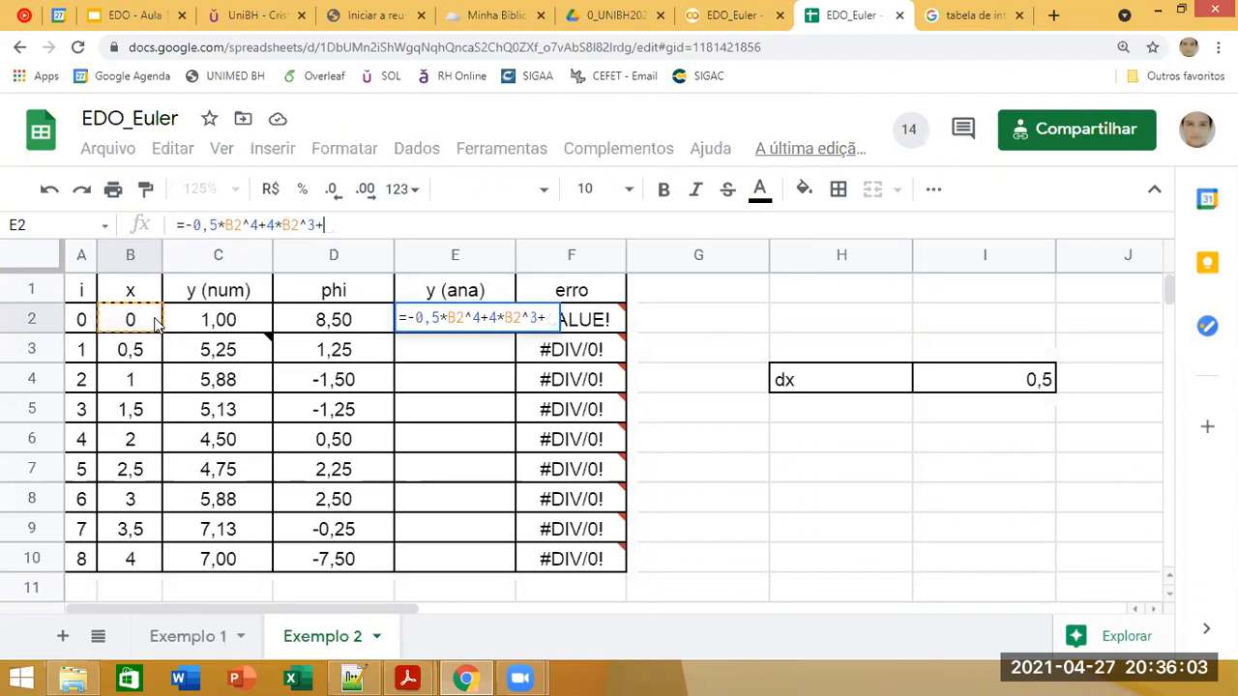
key("BackSpace")
type("-10")
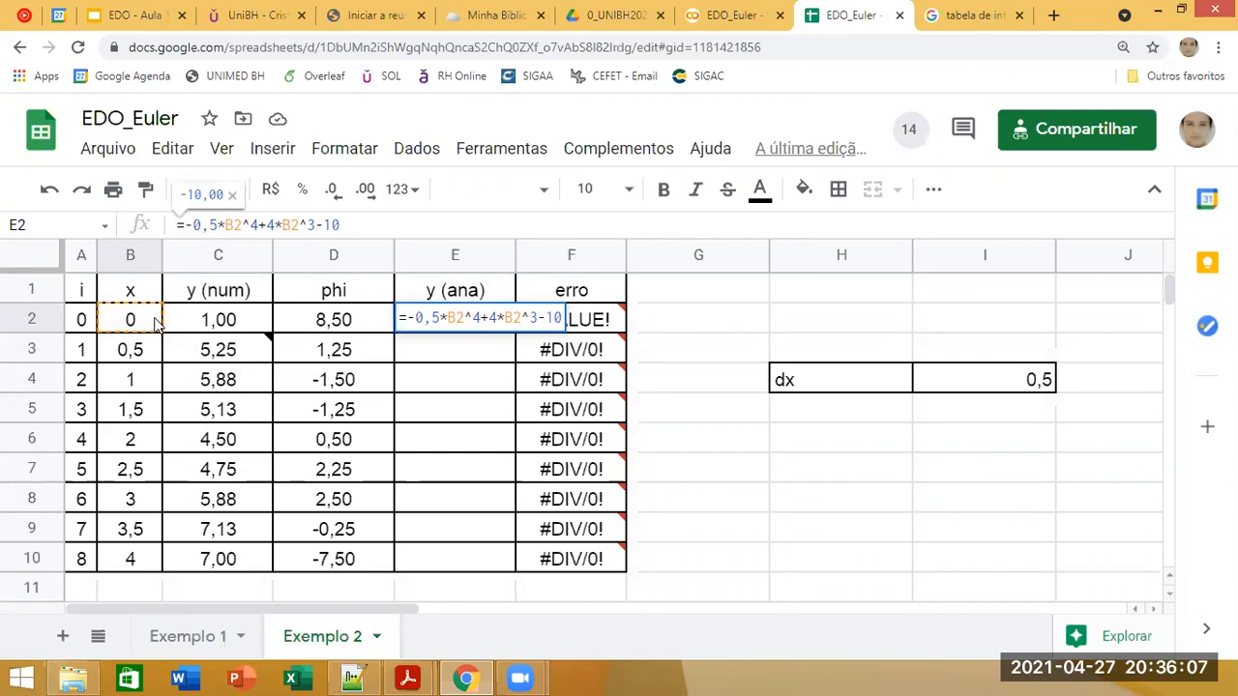
type("*")
left_click(152, 322)
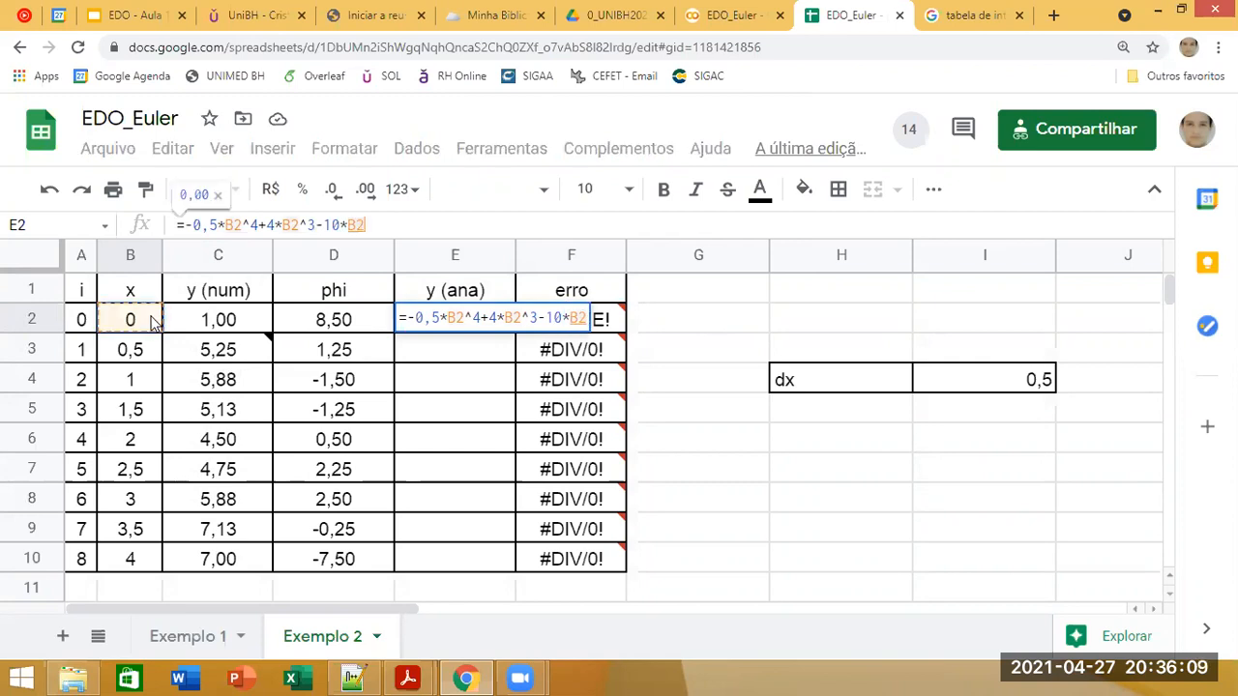
type("+")
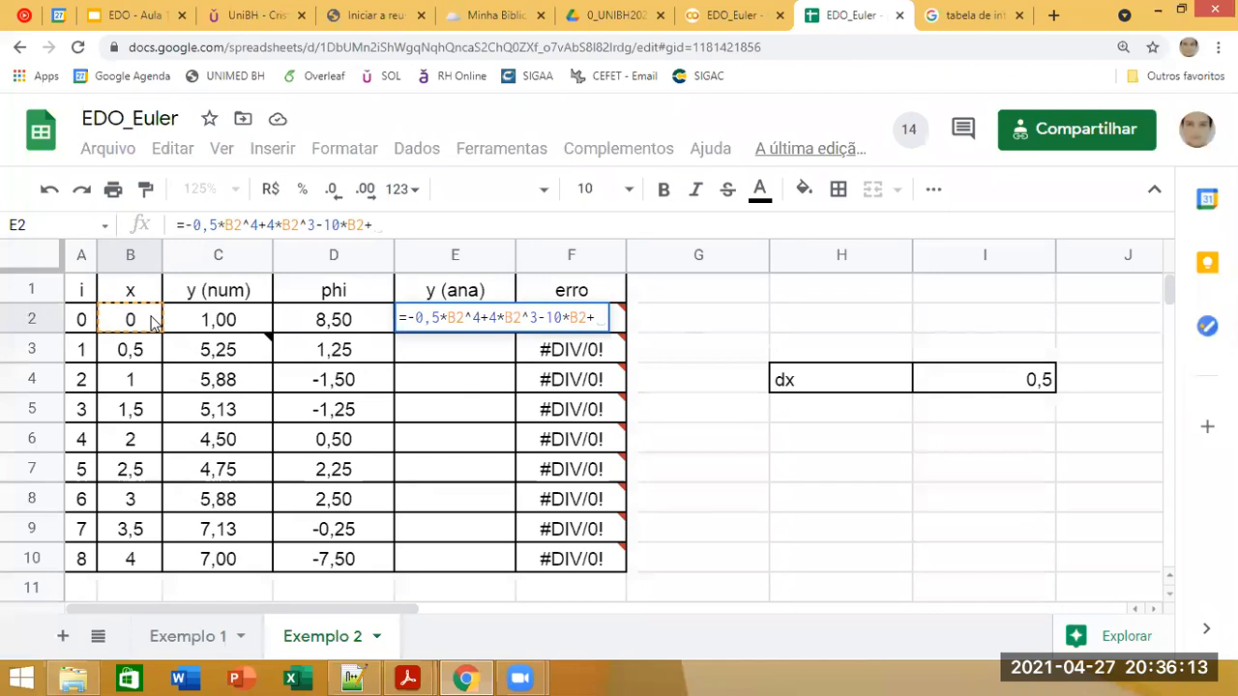
key("BackSpace")
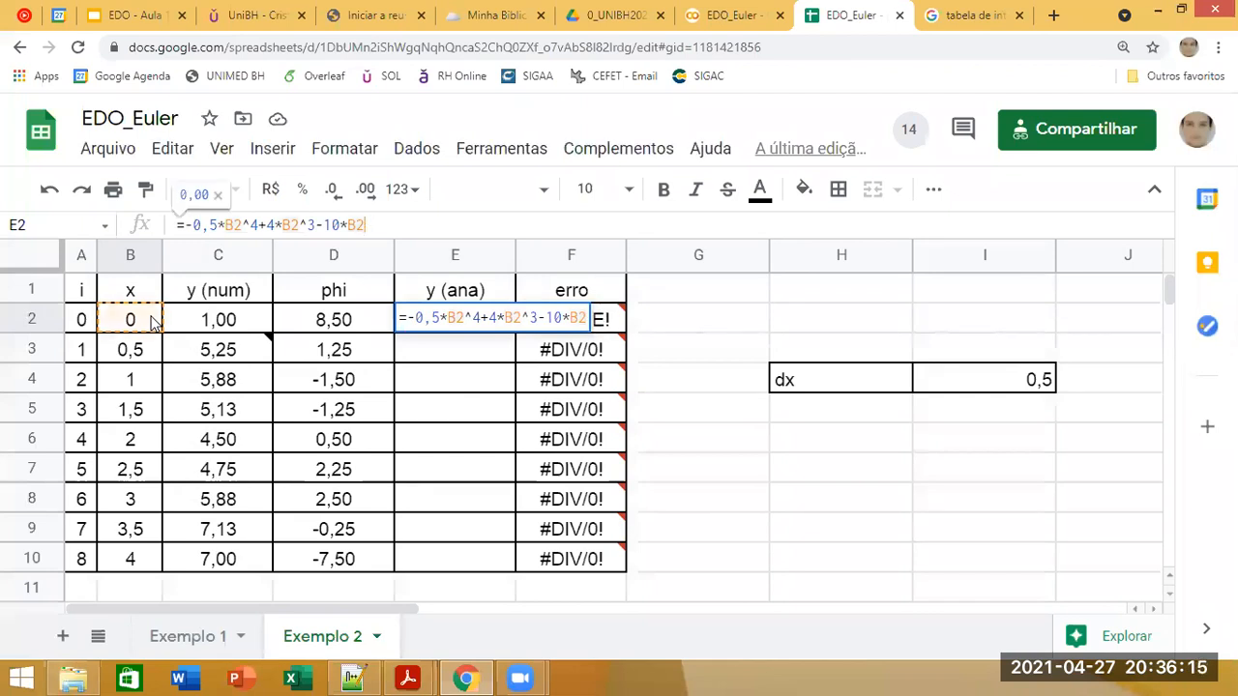
type("^2")
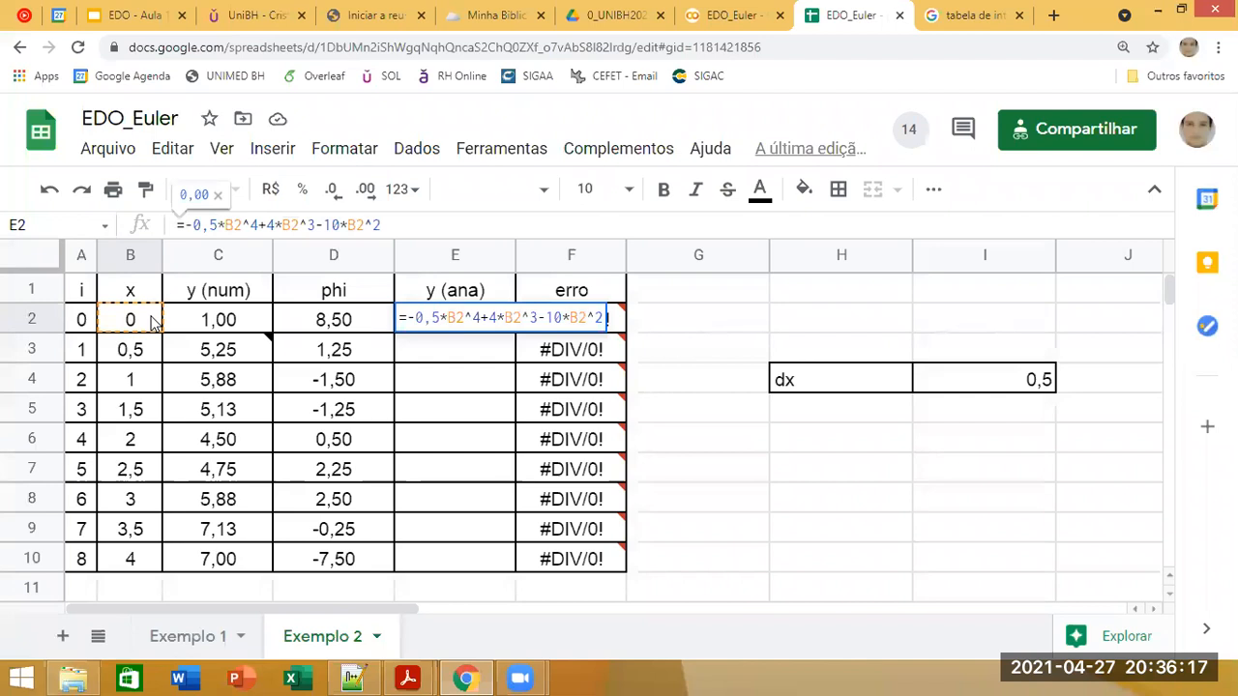
type("+")
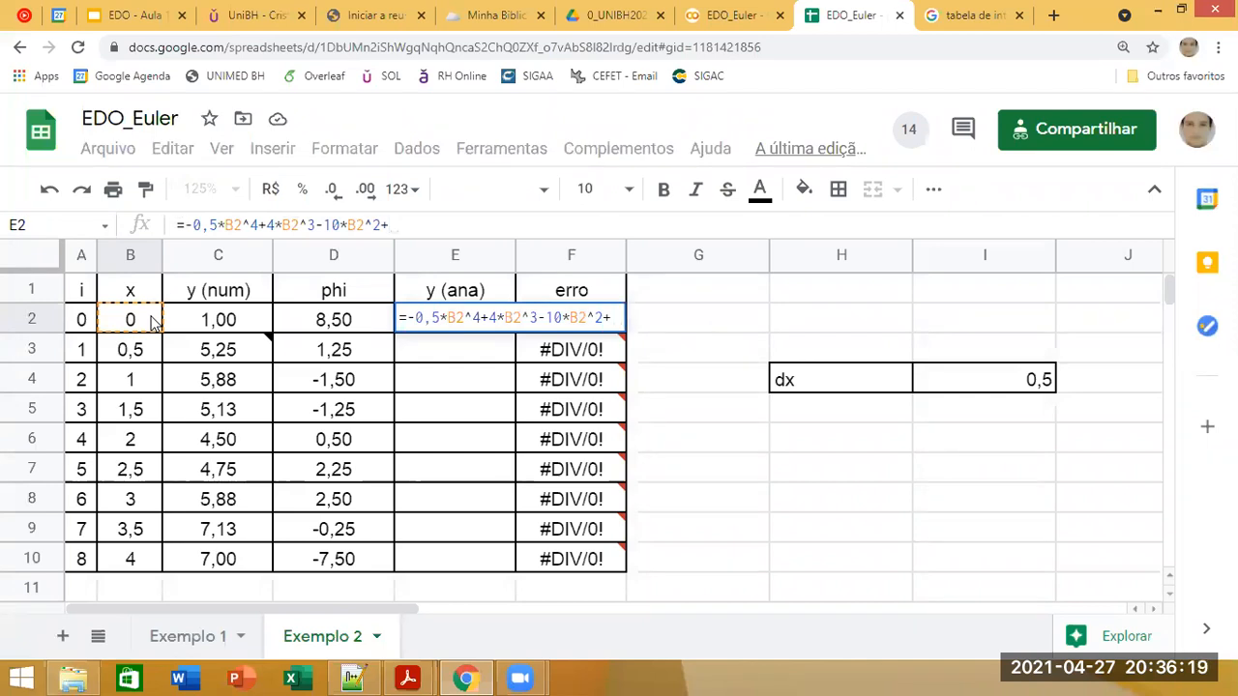
type("8,5*")
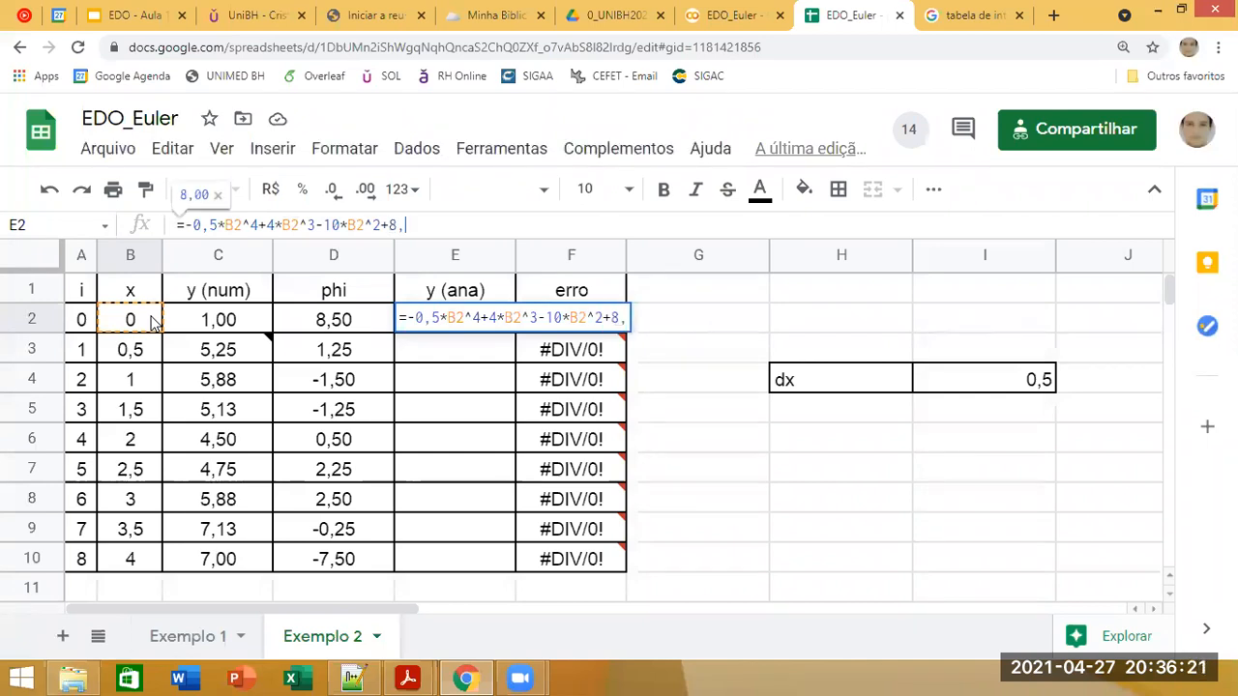
Step: Complete the E2 formula with the linear term and integration constant, +8,5*B2+1
left_click(143, 326)
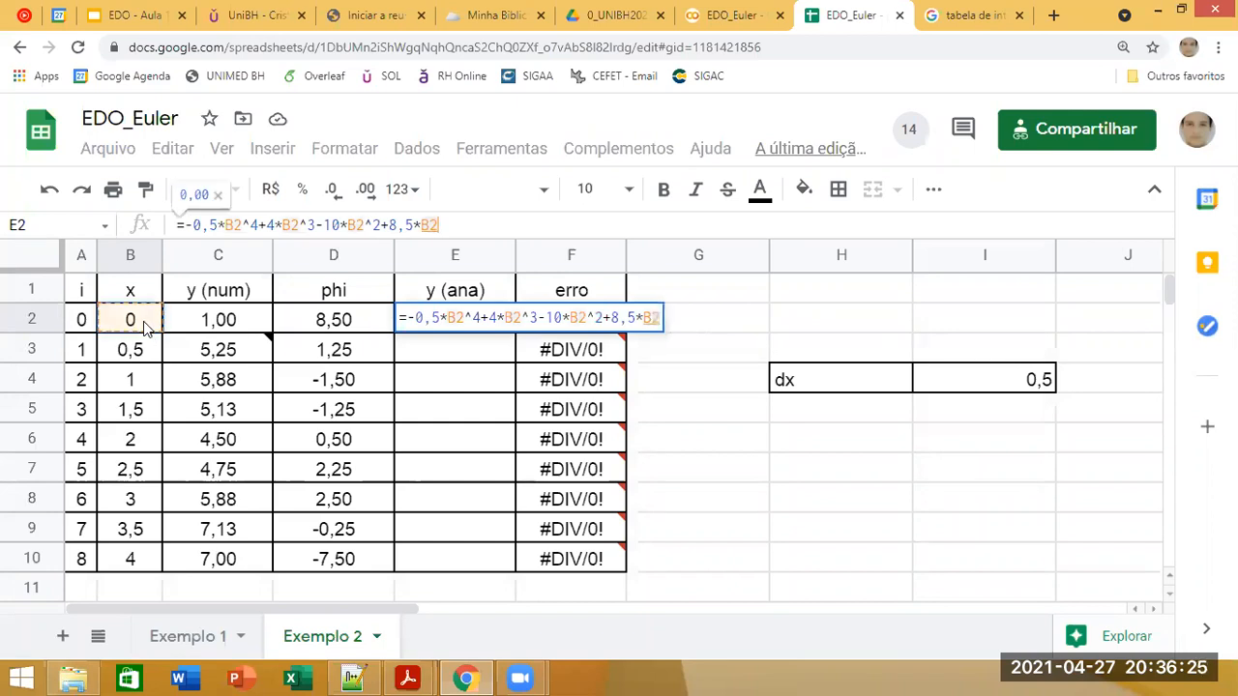
type("+1")
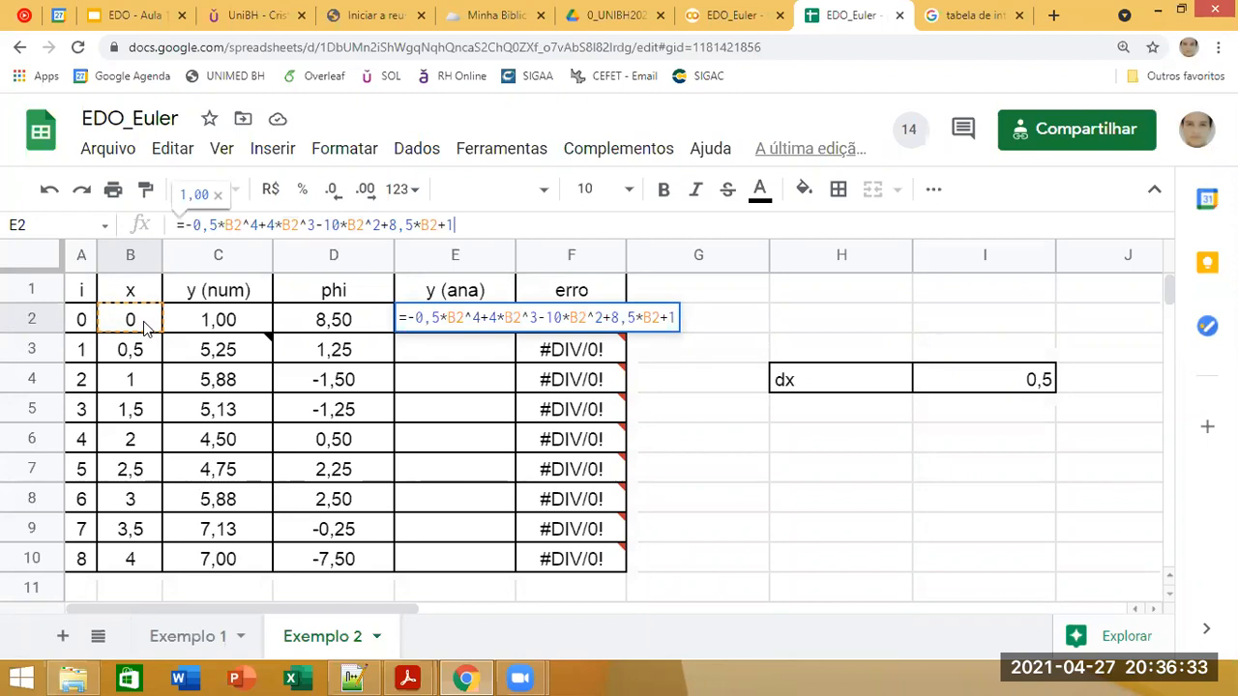
key("Return")
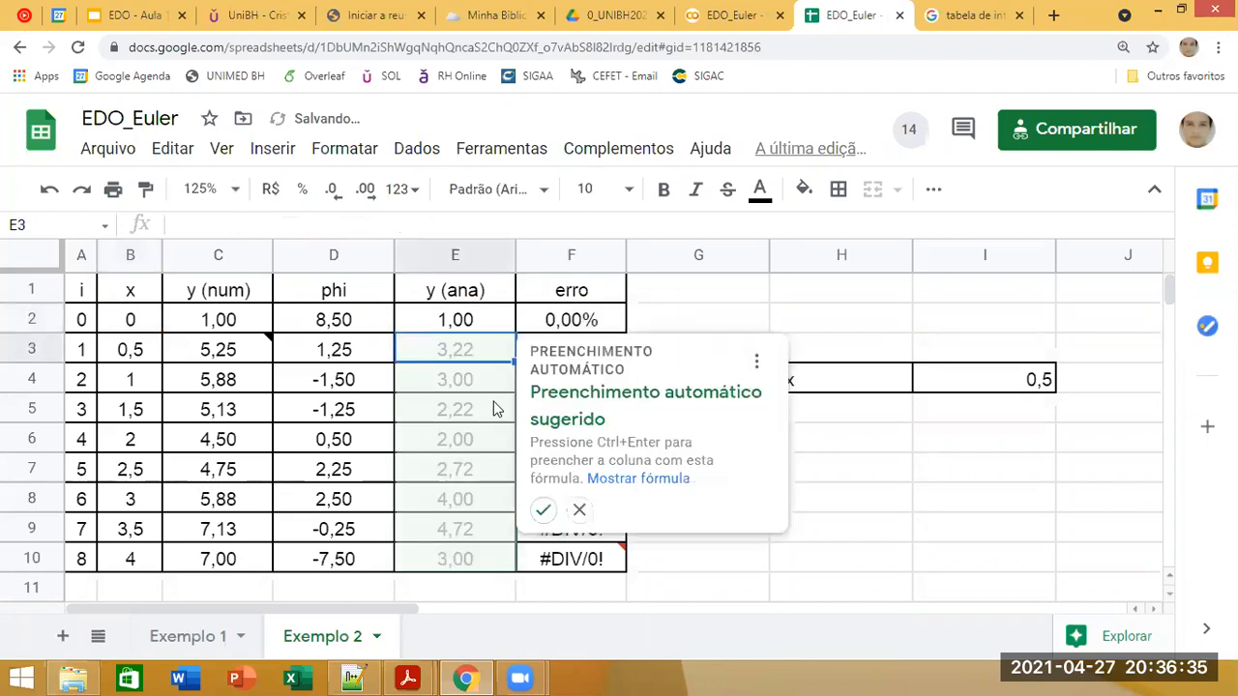
Step: Fill the analytical formula from E2 down through E10
left_click(462, 319)
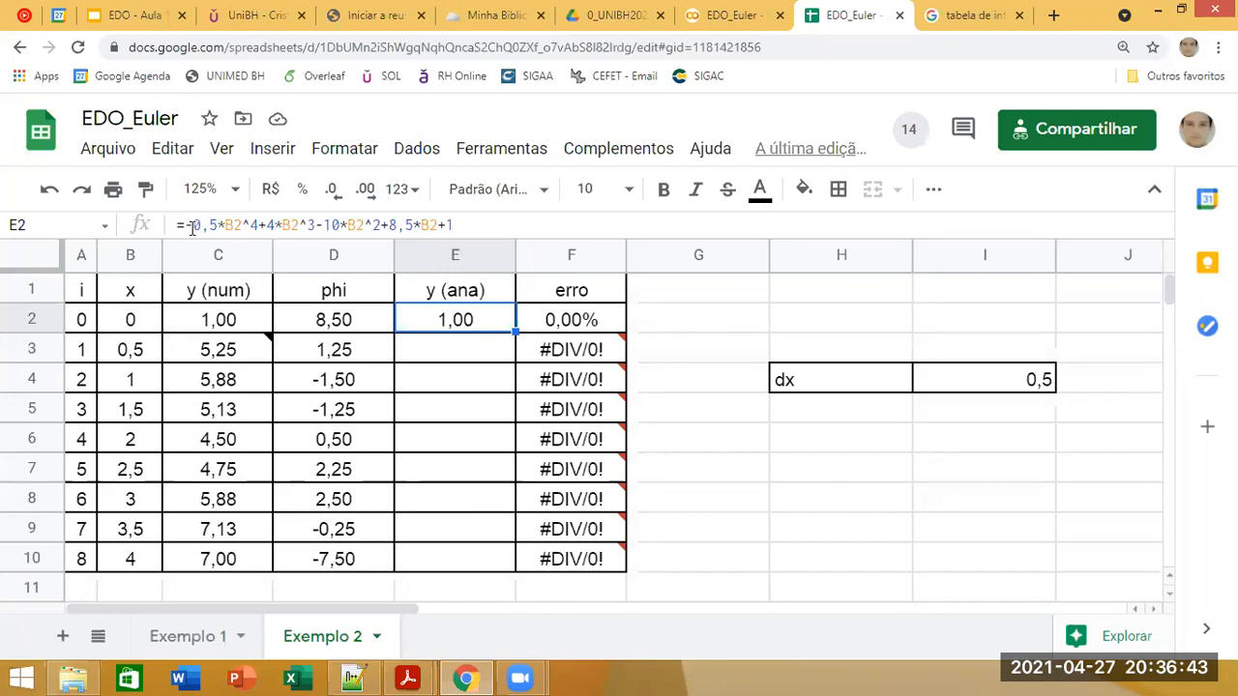
double_click(468, 320)
left_click(423, 381)
left_click(498, 325)
left_click_drag(515, 330, 507, 566)
left_click(694, 469)
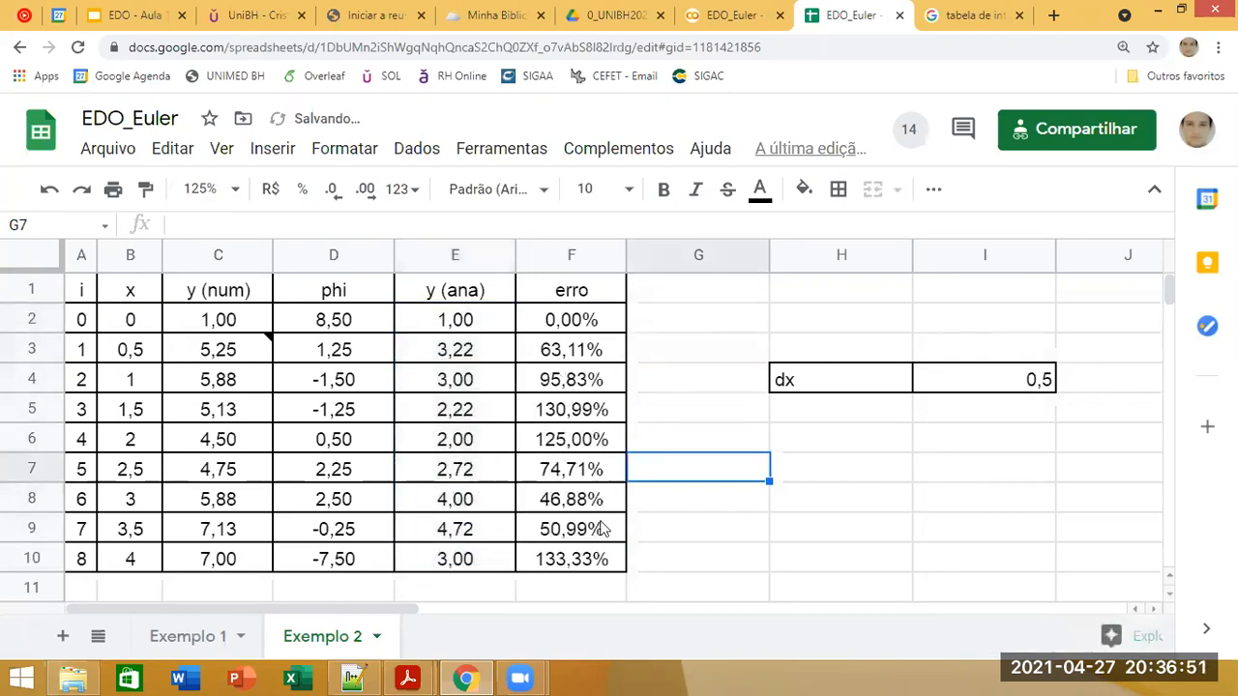
Step: Review the relative error formulas in F2, F10 and F3 of the erro column
left_click(570, 322)
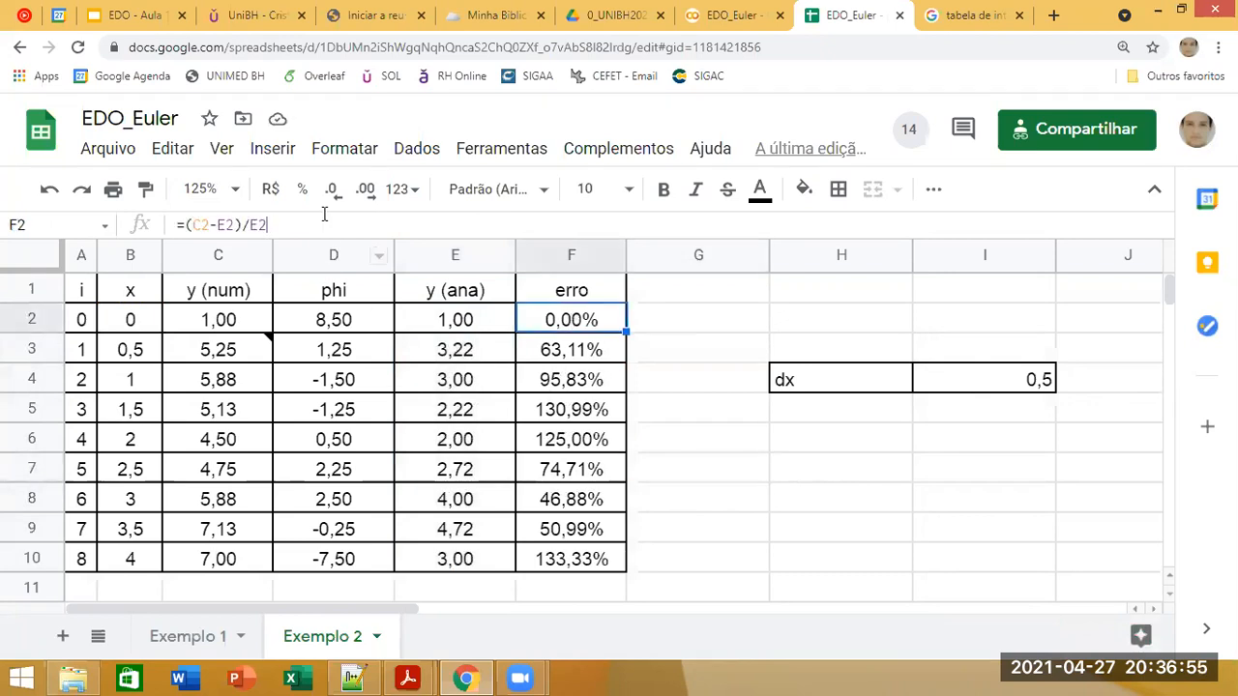
left_click(643, 355)
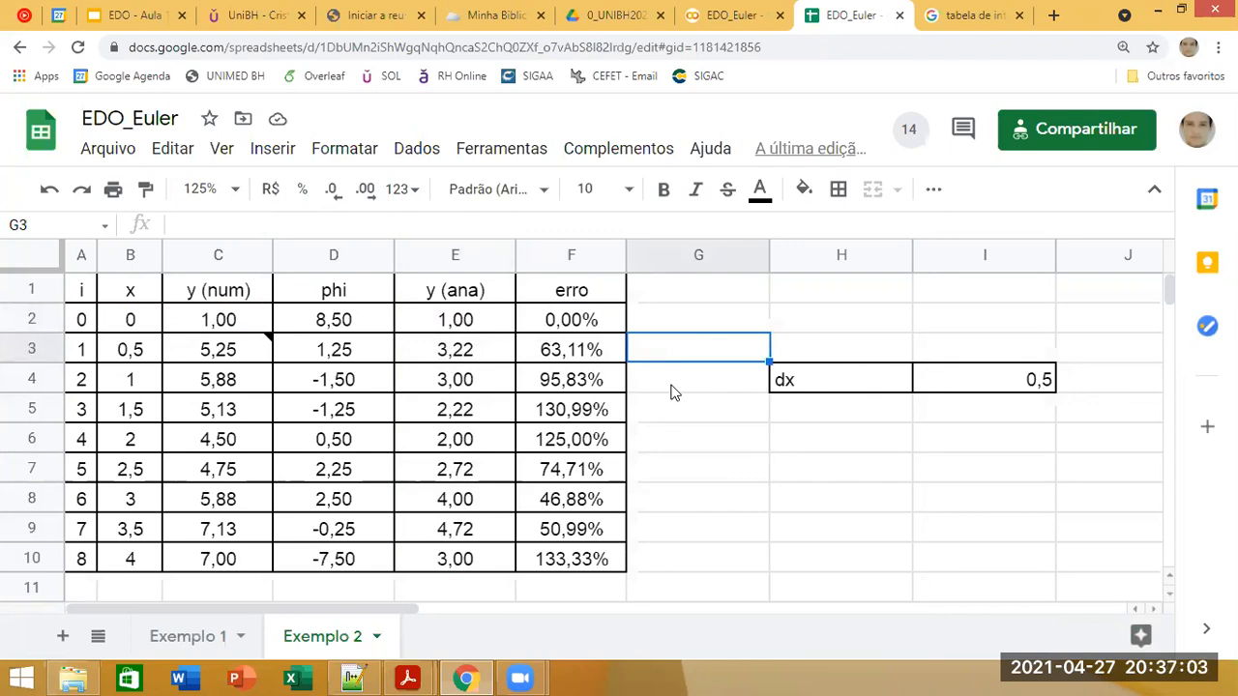
left_click(593, 556)
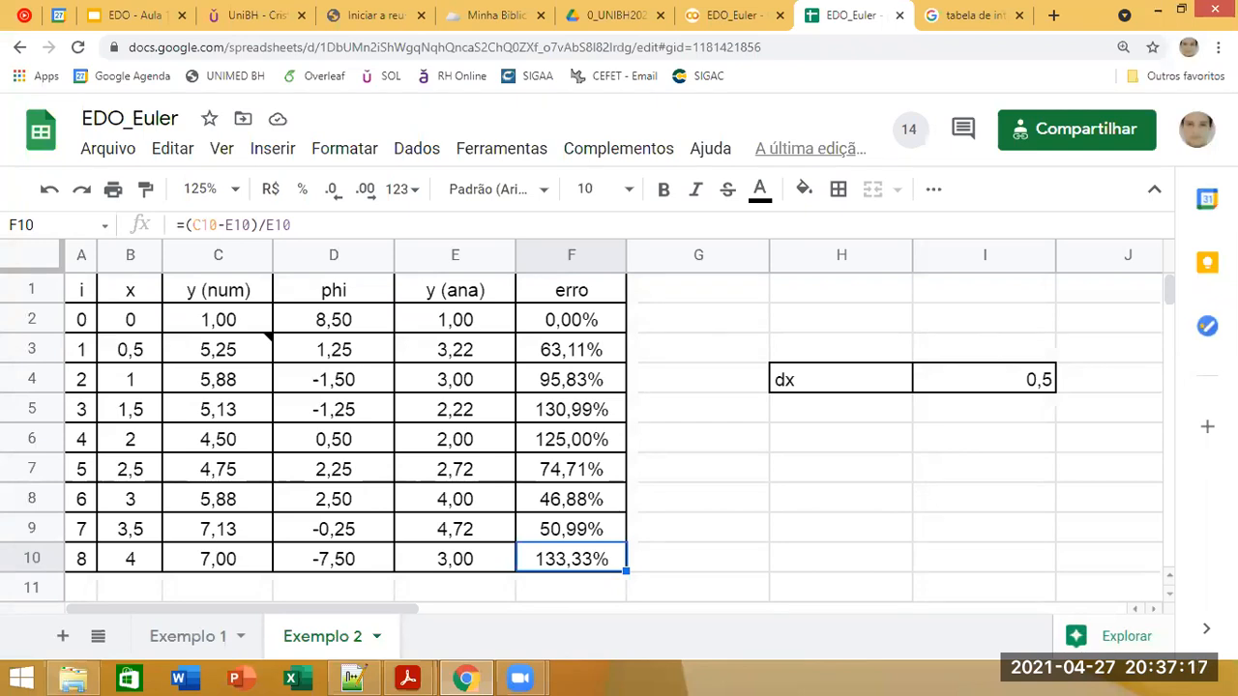
left_click(541, 356)
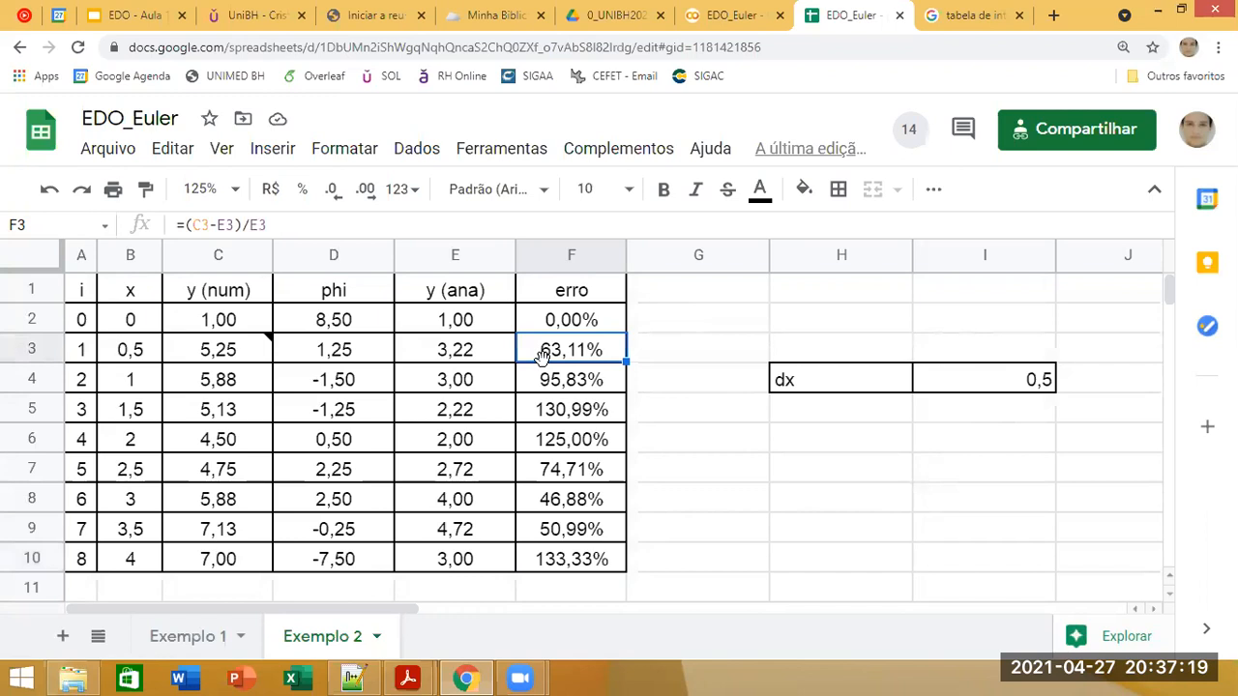
Step: Compare the phi and numerical y columns with the erro values, and check the step size dx in I4
left_click(363, 329)
left_click(336, 563)
left_click(242, 327)
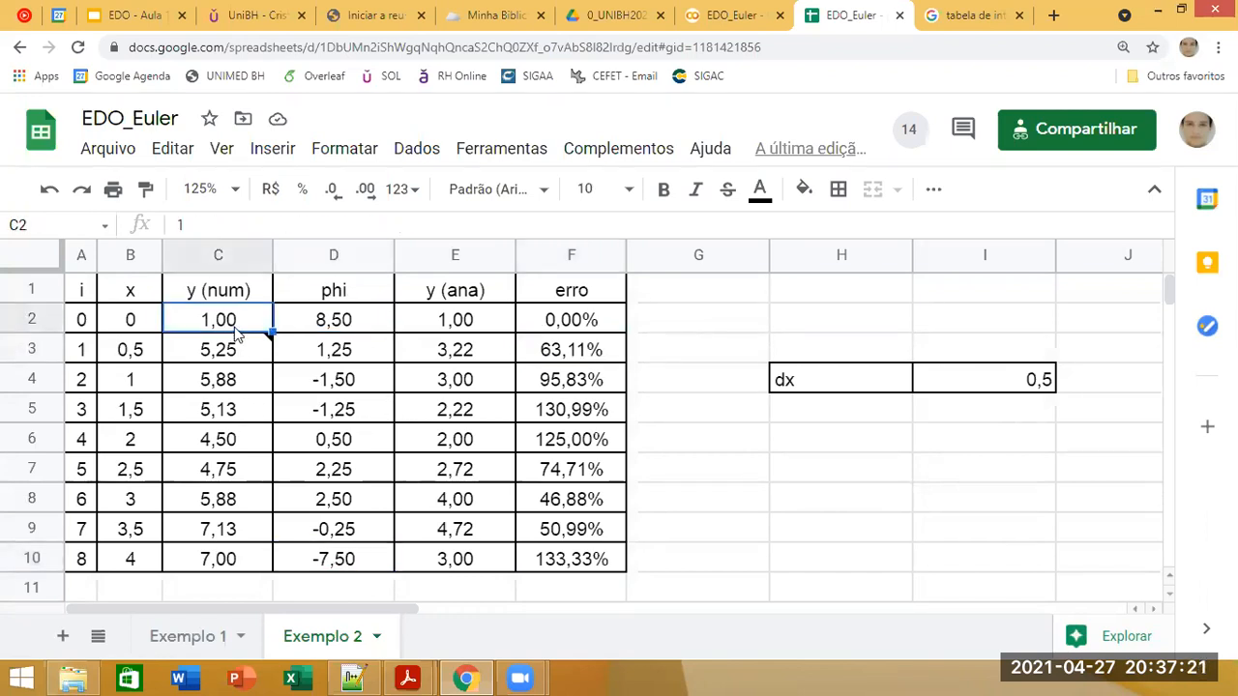
left_click(263, 572)
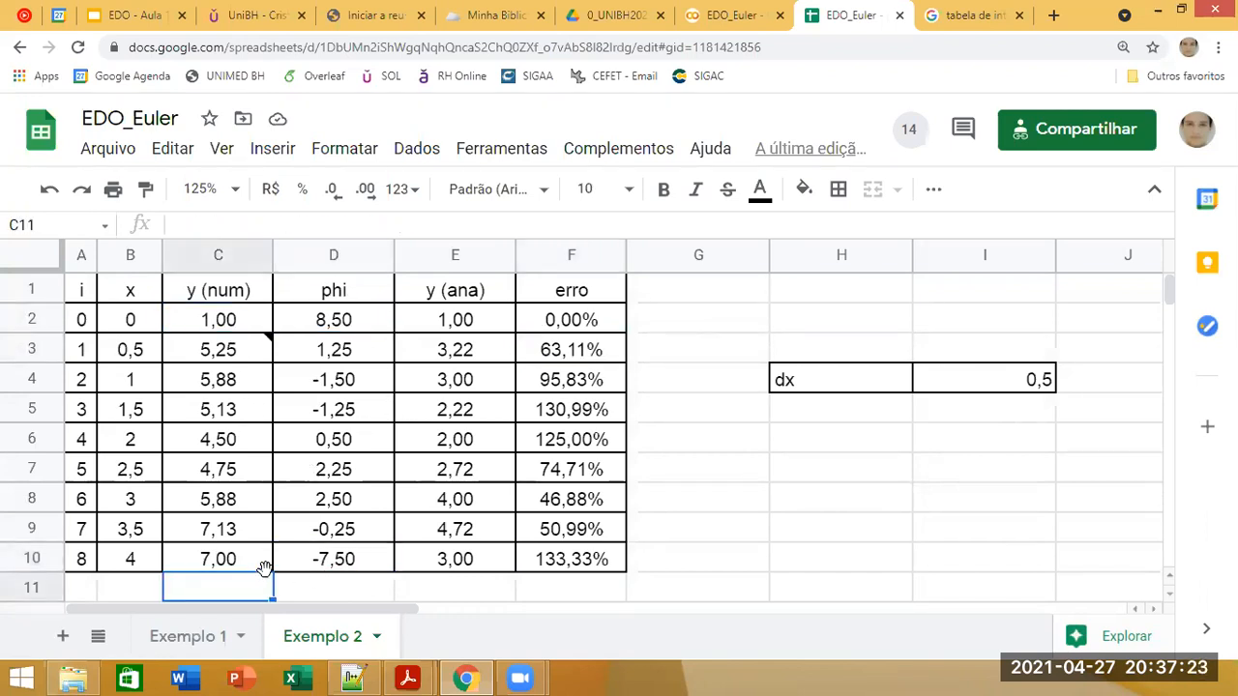
left_click(546, 568)
left_click(779, 452)
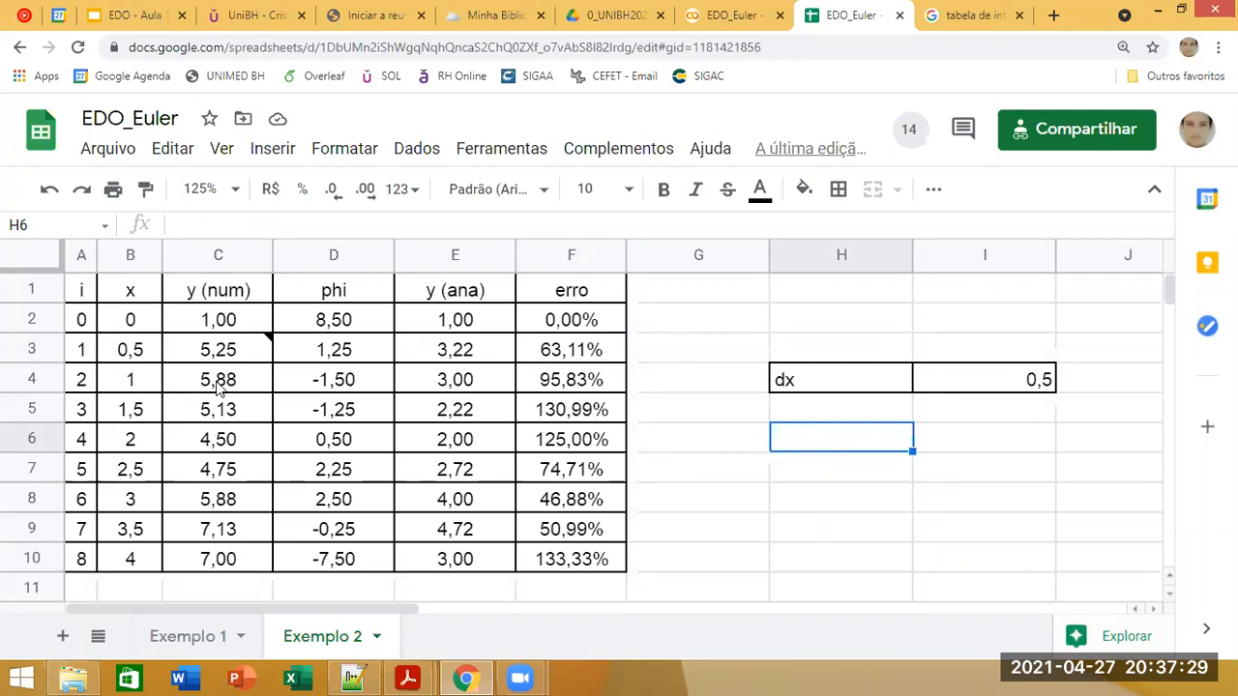
left_click(967, 385)
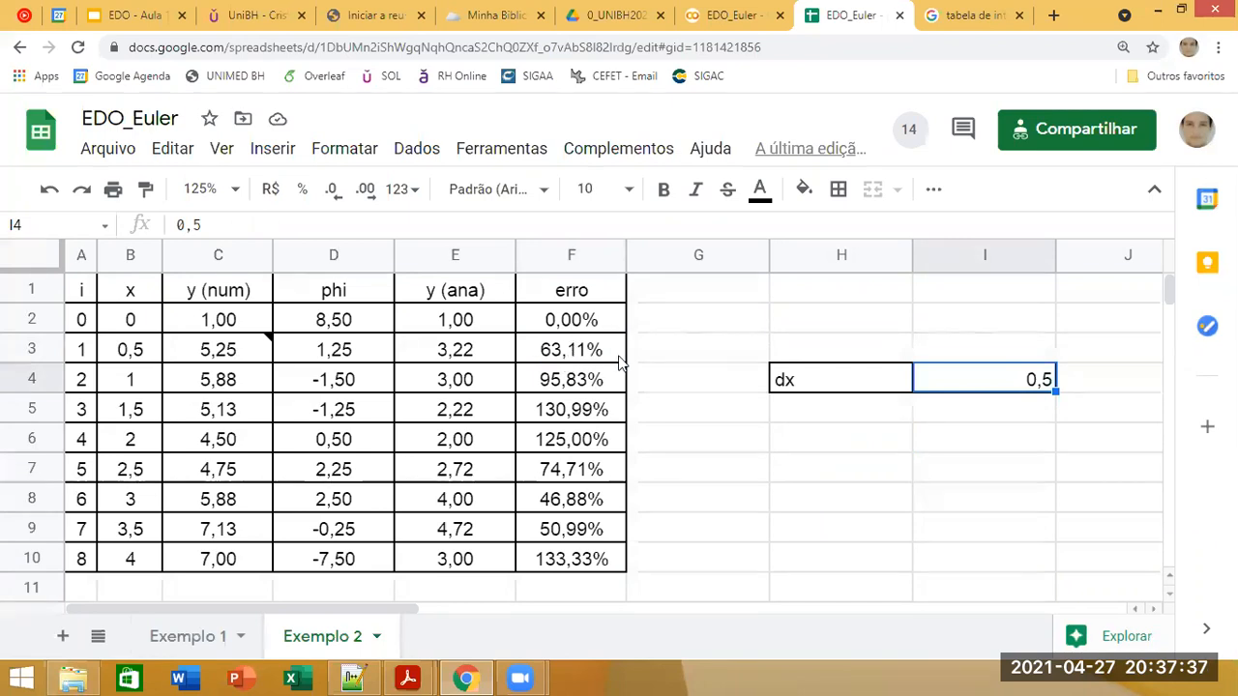
left_click(606, 387)
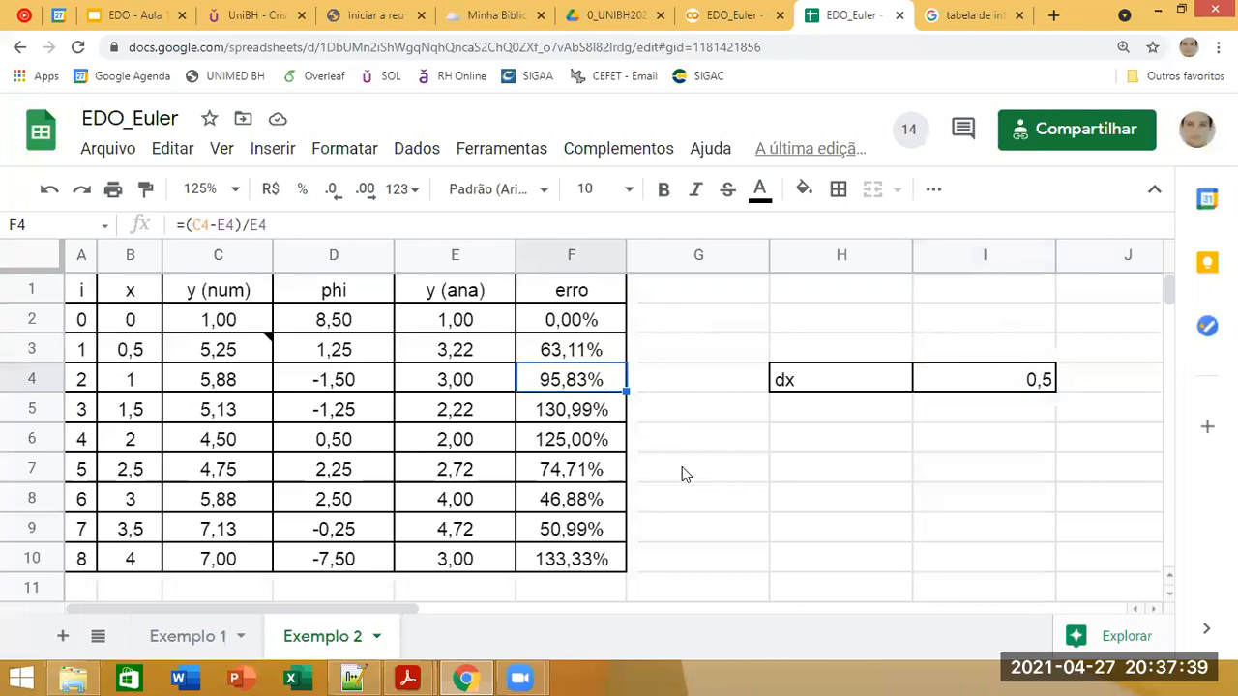
Step: Switch to the Minha Biblioteca book and examine the Euler method pseudocode in Figura 25.6
left_click(493, 15)
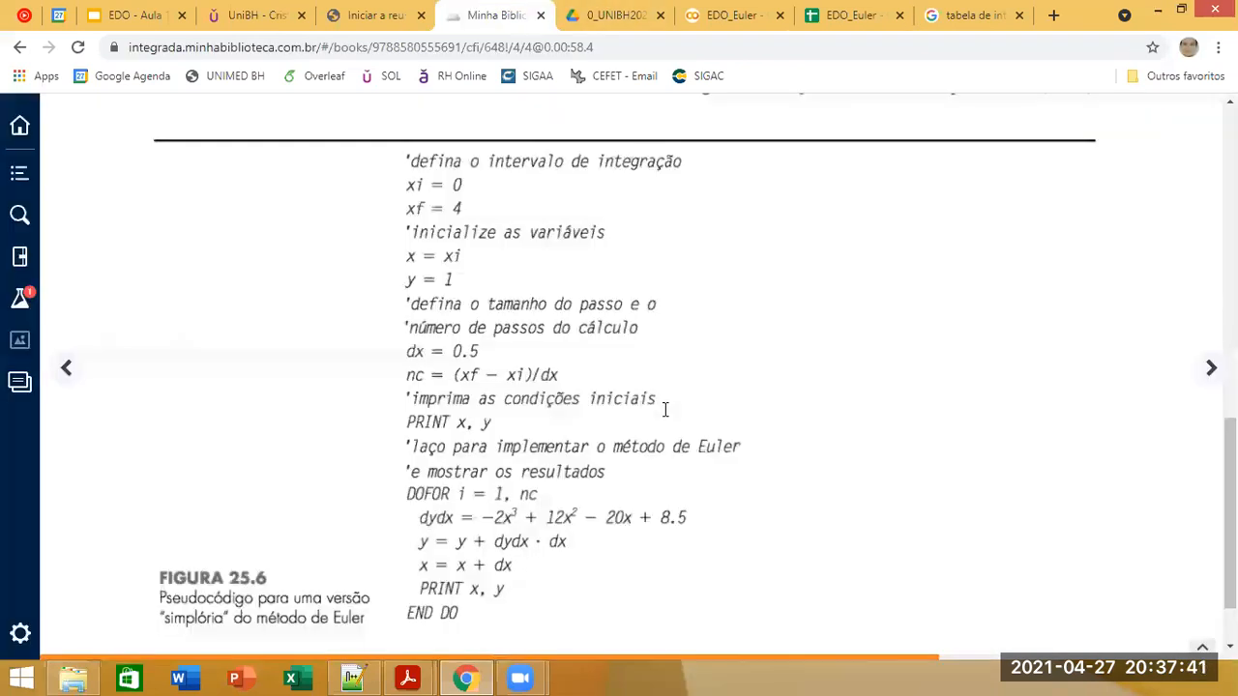